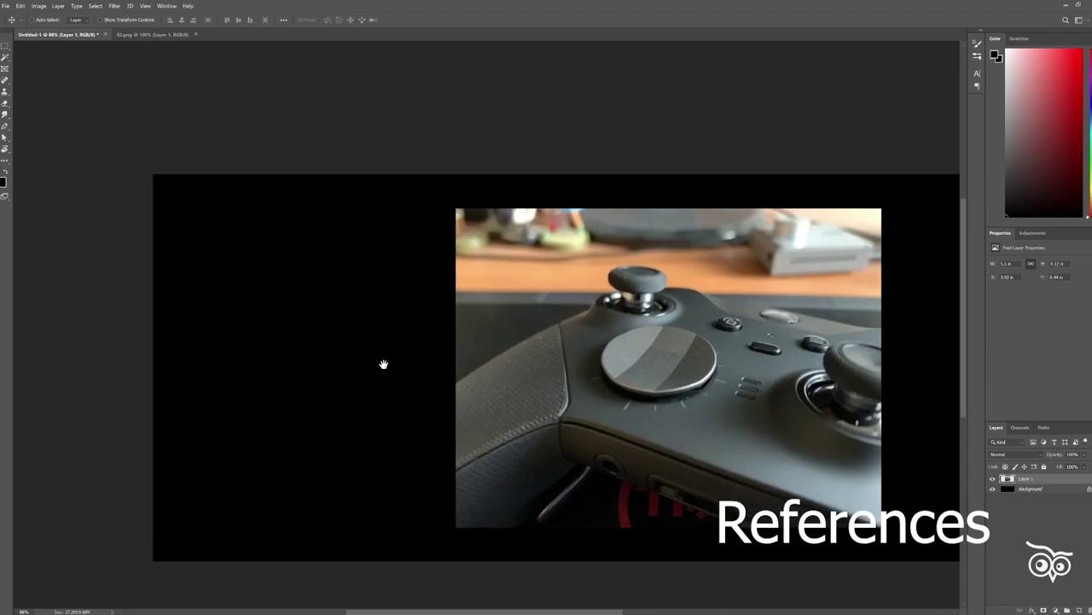
- Place the first two controller photos, scaled and stacked in the board's top-left column
left_click_drag(383, 365, 275, 271)
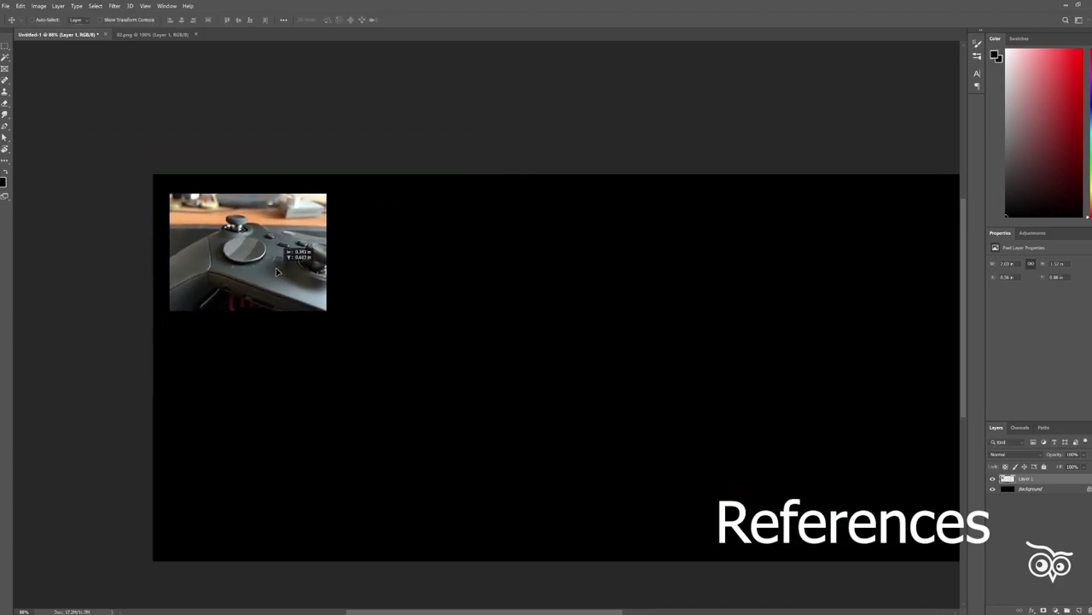
left_click_drag(817, 173, 658, 298)
mouse_move(582, 379)
left_mouse_down()
mouse_move(294, 408)
mouse_move(280, 420)
left_mouse_up()
left_click_drag(340, 346, 335, 339)
left_click_drag(264, 405, 274, 387)
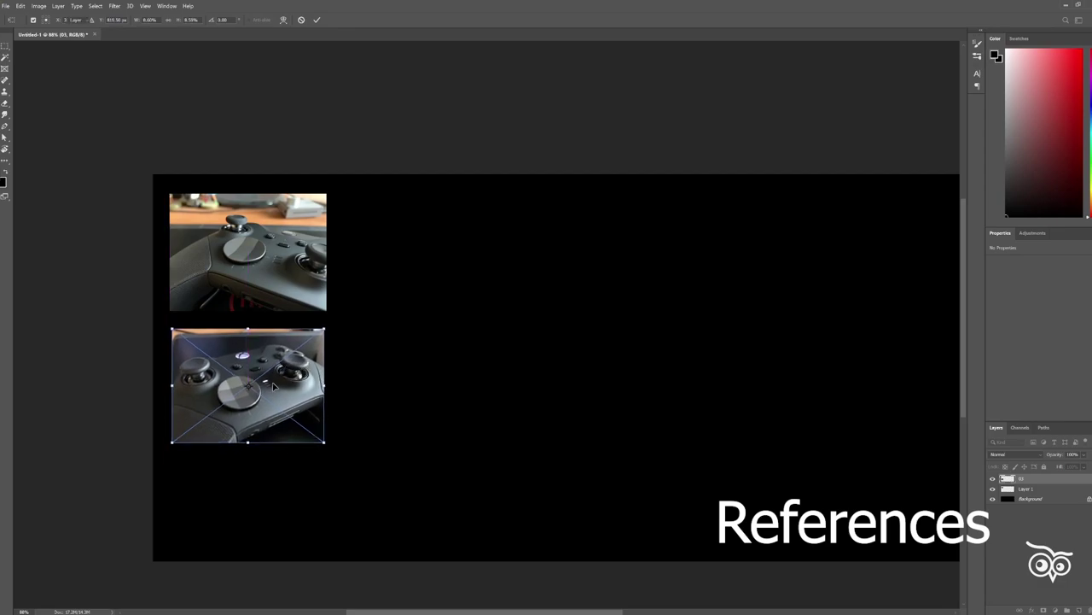
- Place the third and fourth controller photos, shrunk to fit the top row
left_click_drag(707, 245, 639, 305, "alt")
left_click_drag(527, 403, 383, 291)
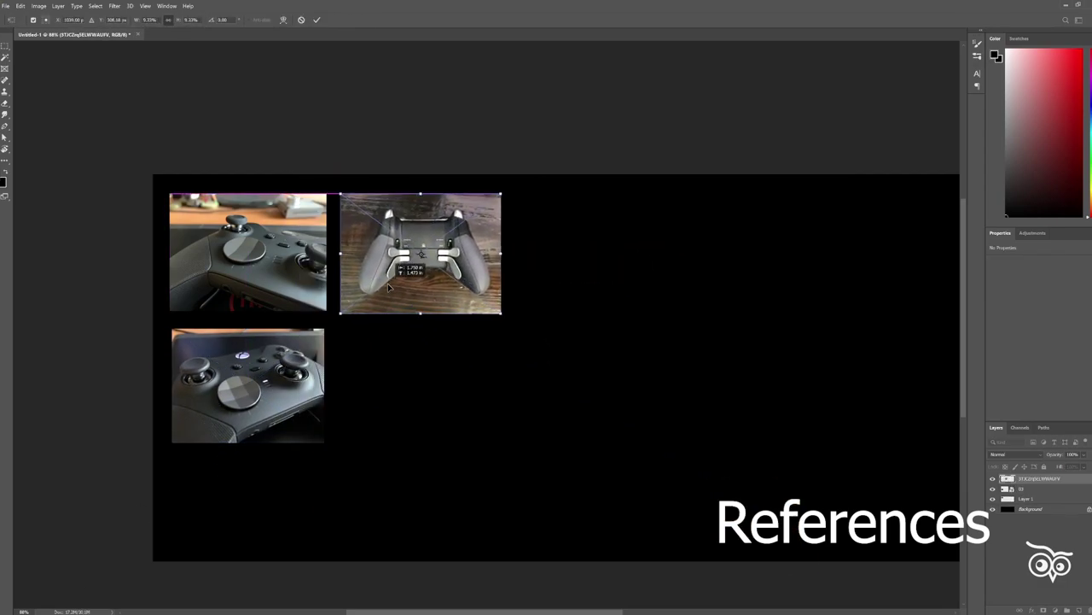
left_click_drag(646, 239, 638, 261, "alt")
left_click_drag(551, 326, 589, 273)
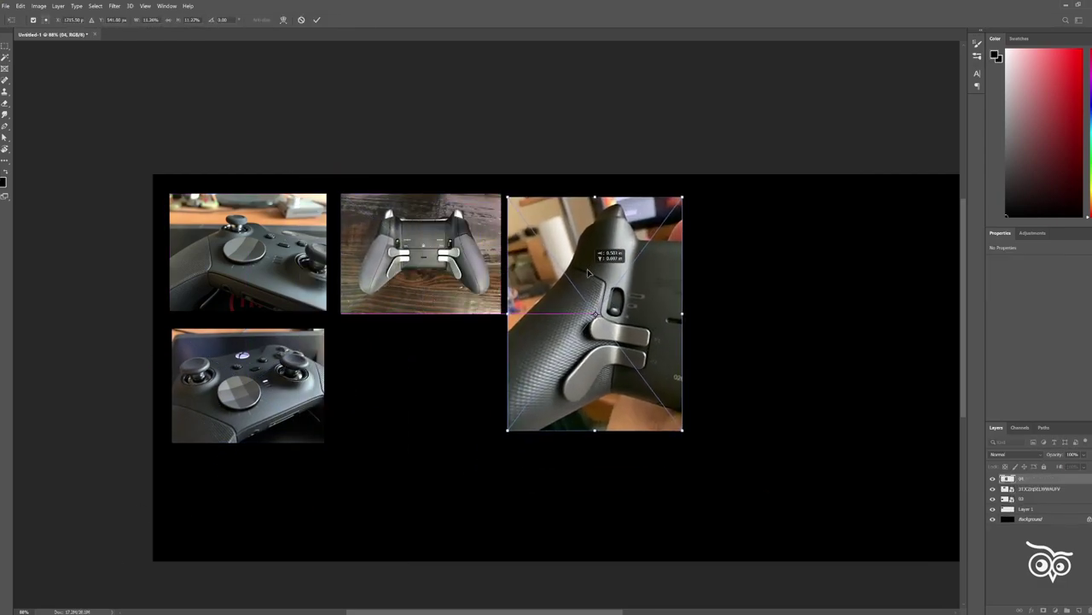
- Add the controller back and back-paddles photos, shrunk and arranged below the top row
left_click_drag(367, 442, 368, 443)
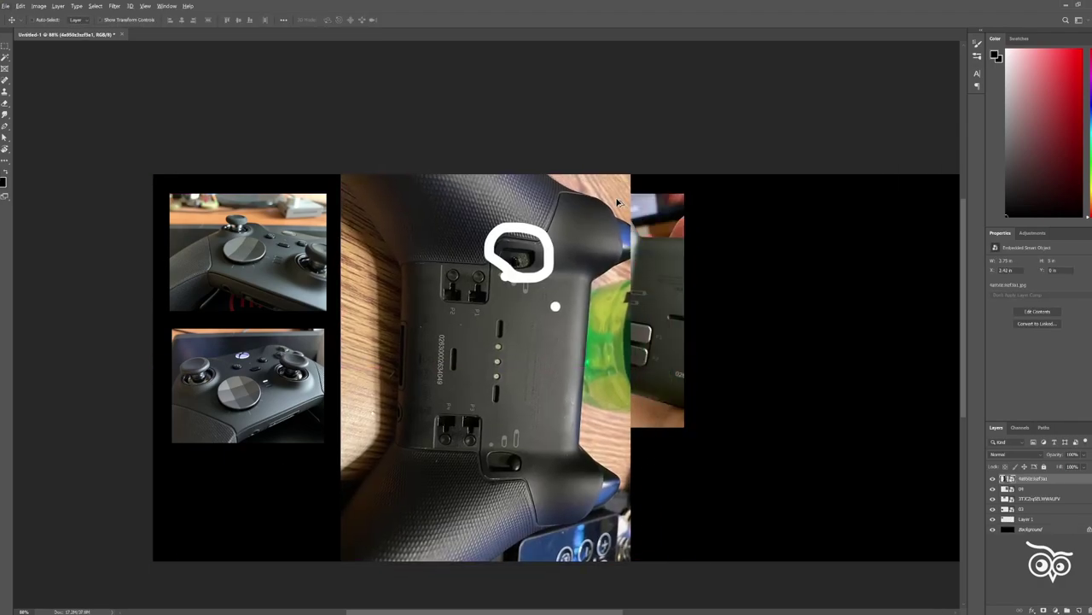
left_click_drag(615, 196, 551, 280, "alt")
left_click_drag(530, 370, 459, 435)
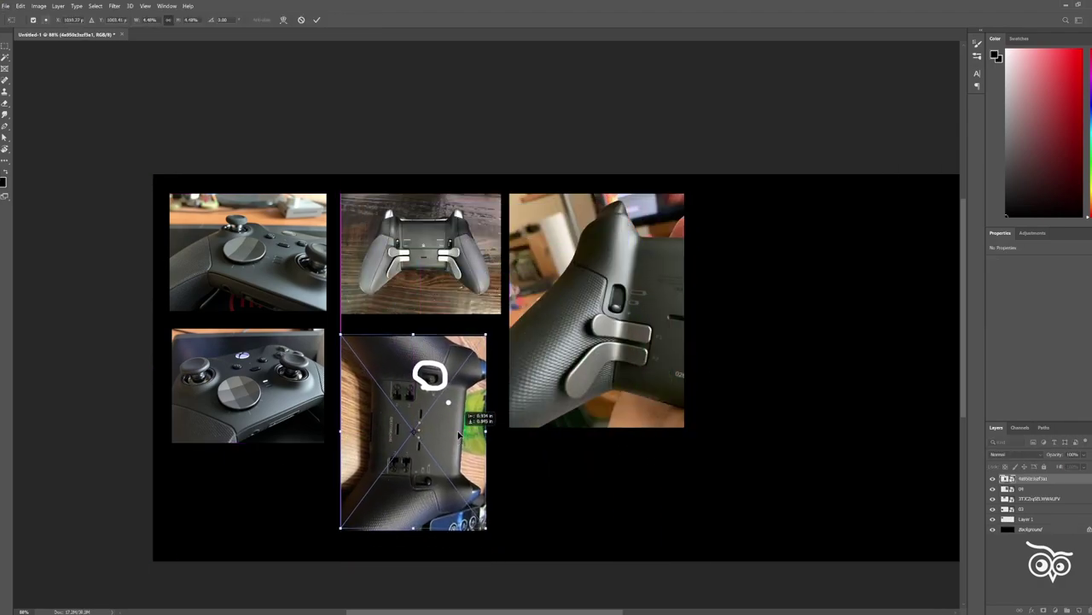
left_click_drag(501, 535, 636, 309)
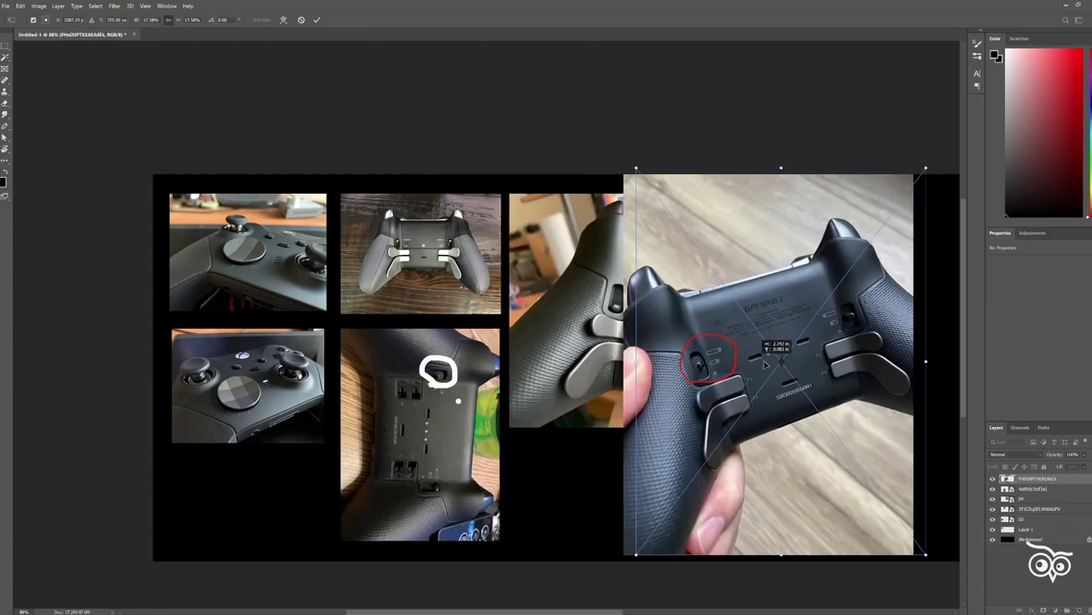
scroll(636, 310, "down", 1, "alt")
left_click_drag(778, 519, 635, 395)
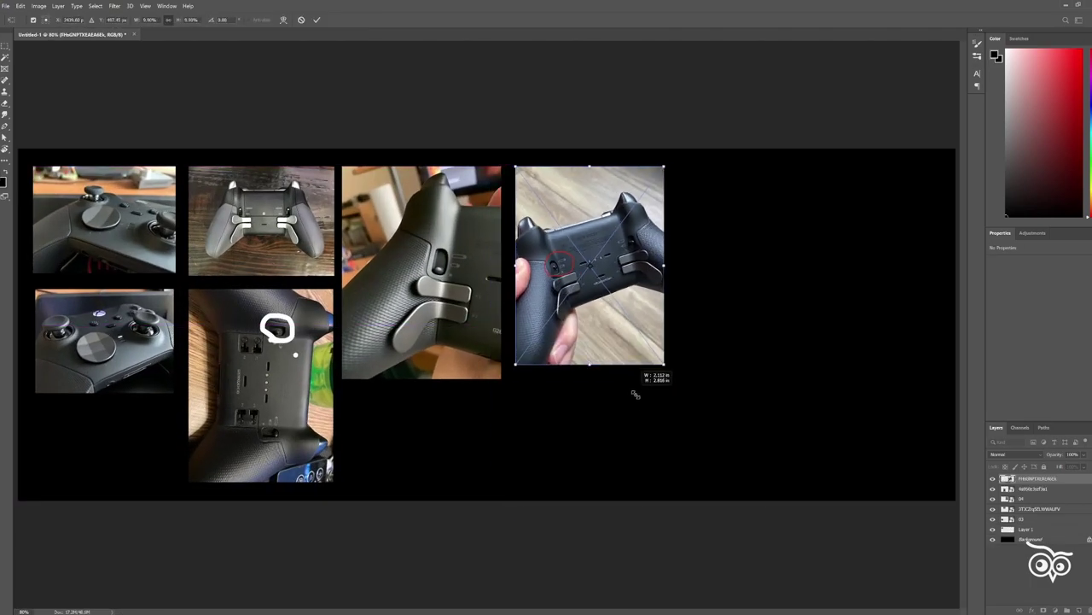
scroll(504, 317, "up", 1, "alt")
- Place the white button-layout sheet on the right and shrink the rhombus bump pattern to a tile
mouse_move(111, 610)
left_mouse_down()
mouse_move(505, 316)
mouse_move(905, 288)
left_mouse_up()
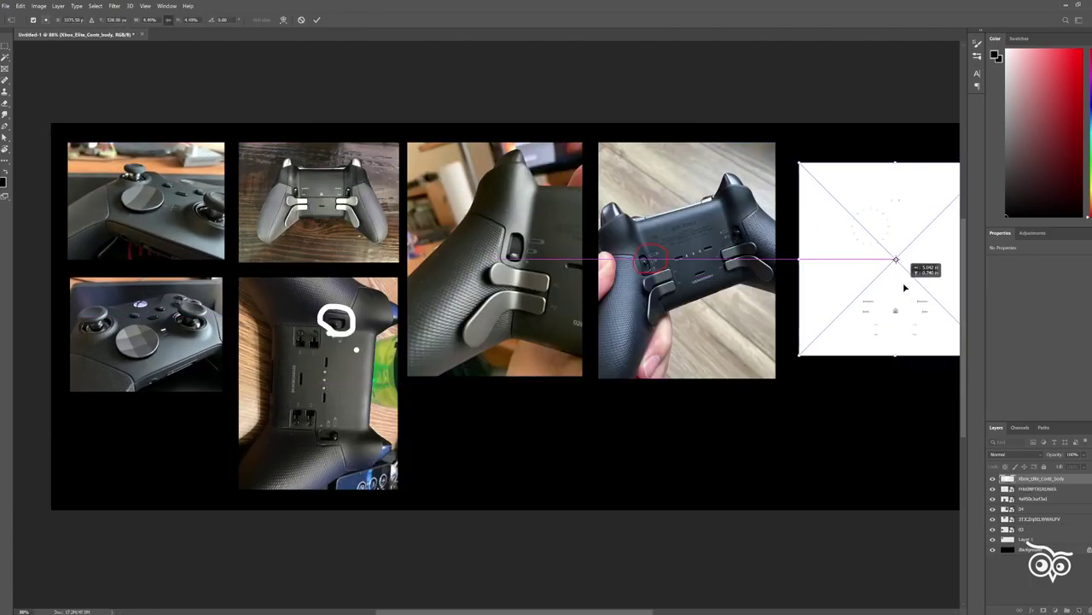
key("Return")
scroll(922, 309, "up", 2, "alt")
scroll(441, 264, "right", 3)
left_click_drag(111, 611, 853, 444)
scroll(854, 443, "down", 1, "alt")
left_click_drag(960, 529, 775, 405)
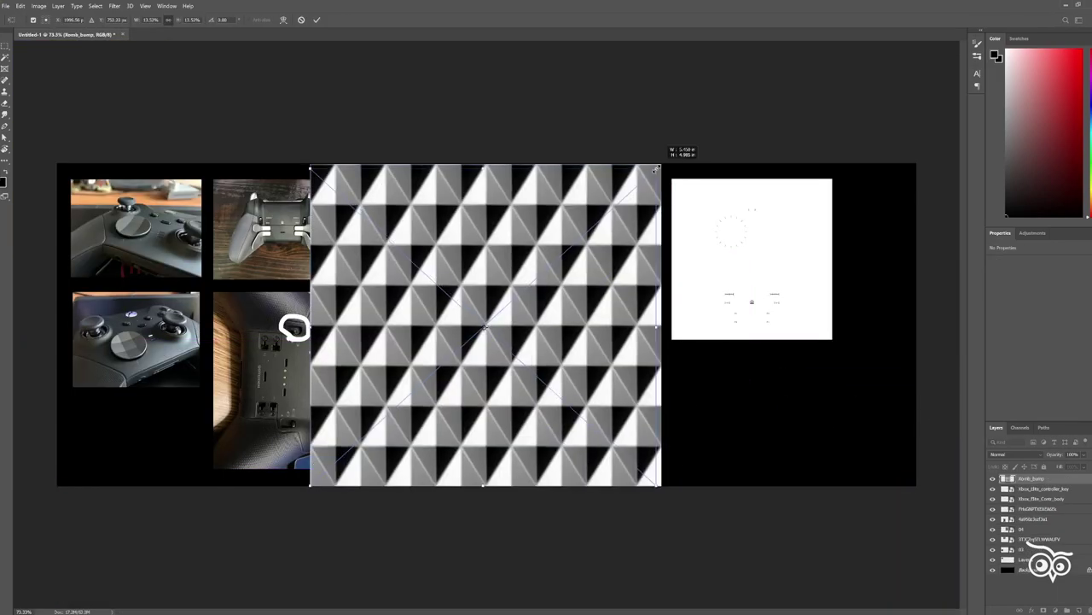
left_click_drag(658, 163, 404, 392)
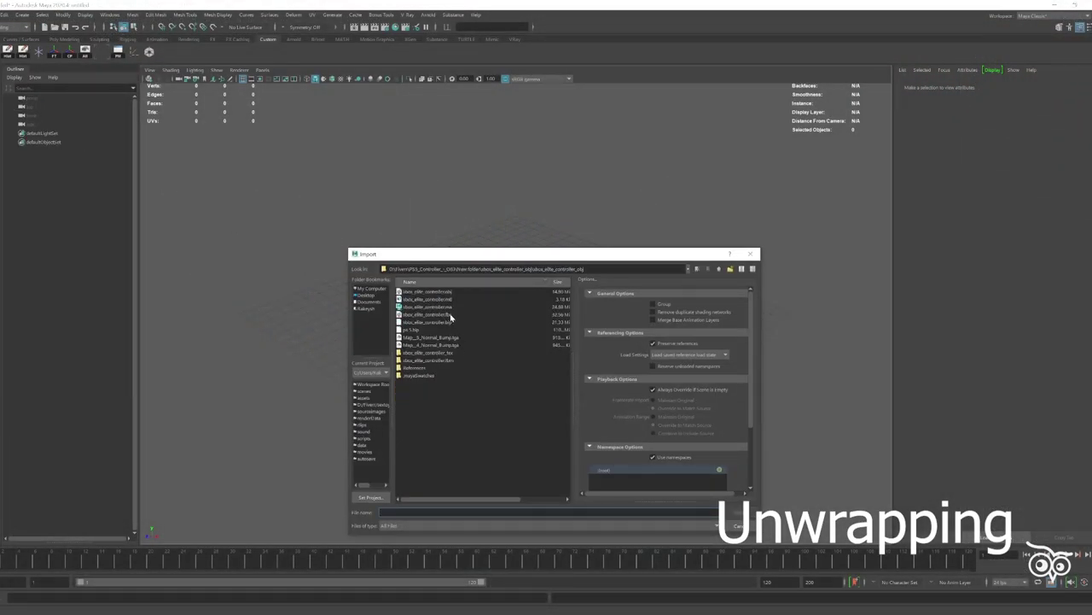
- Import the xbox_elite_controller file and select the face-button mesh, then the body shell
double_click(428, 306)
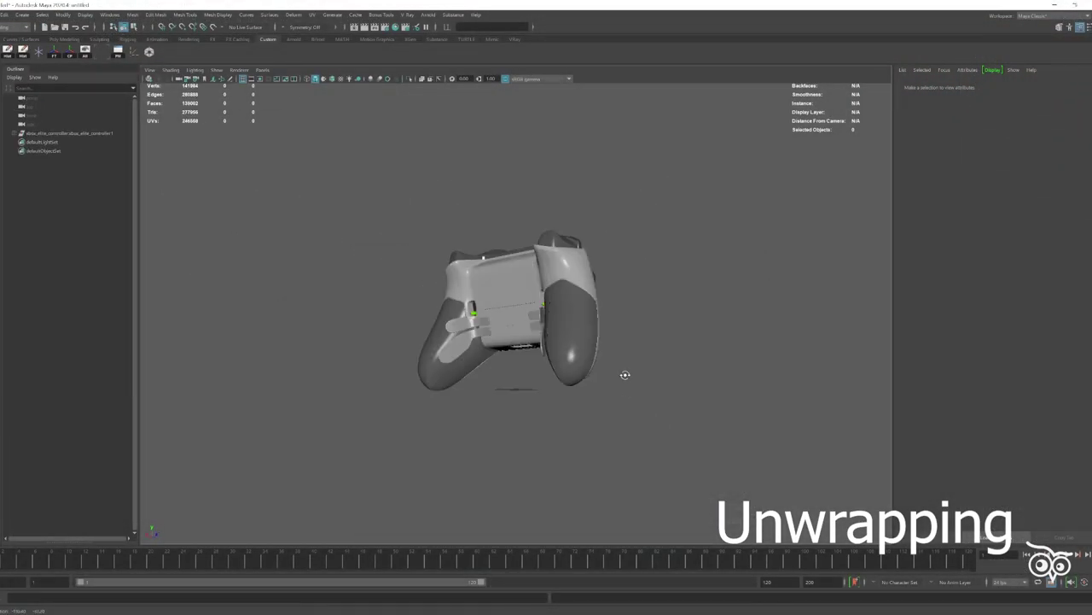
mouse_move(712, 367)
left_mouse_down("alt")
mouse_move(754, 348)
mouse_move(649, 324)
left_mouse_up("alt")
scroll(546, 307, "up", 5)
left_click(632, 196)
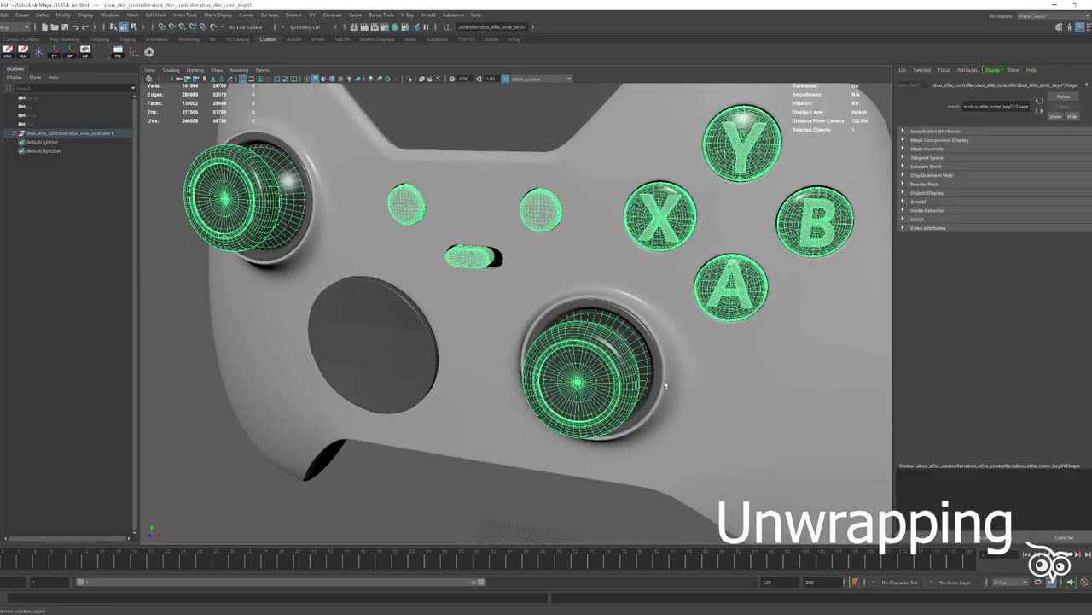
scroll(550, 316, "up", 3)
scroll(551, 315, "down", 5)
mouse_move(550, 315)
left_mouse_down("alt")
mouse_move(800, 385)
mouse_move(649, 256)
mouse_move(602, 345)
mouse_move(473, 119)
left_mouse_up("alt")
scroll(546, 256, "up", 3)
left_click(603, 345)
- Show the controller body's UV shells in the UV Editor from a side view
left_click(334, 39)
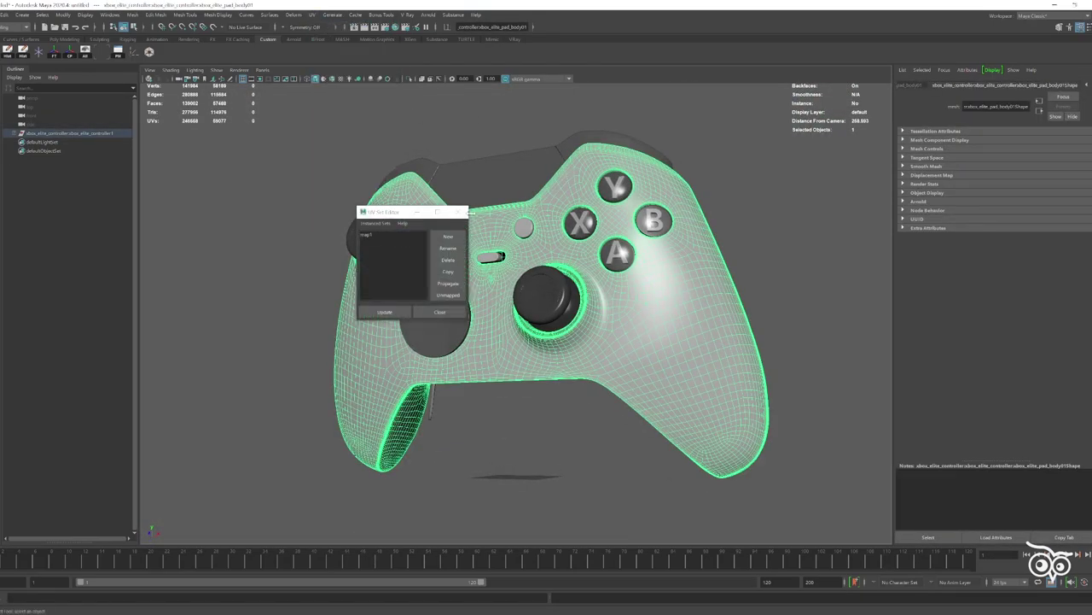
left_click(331, 30)
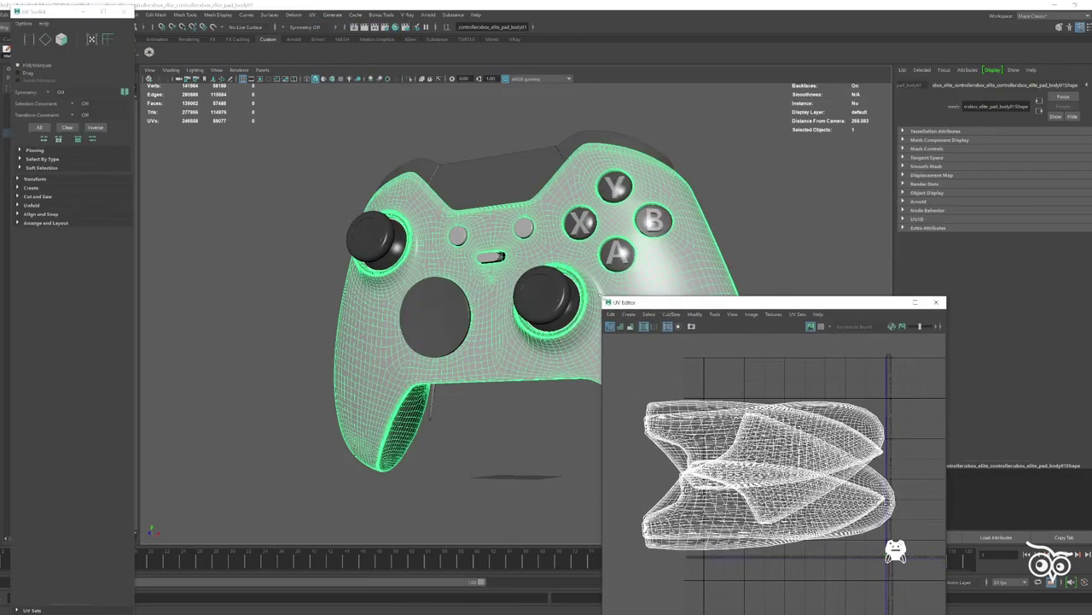
left_click_drag(514, 224, 526, 386, "alt")
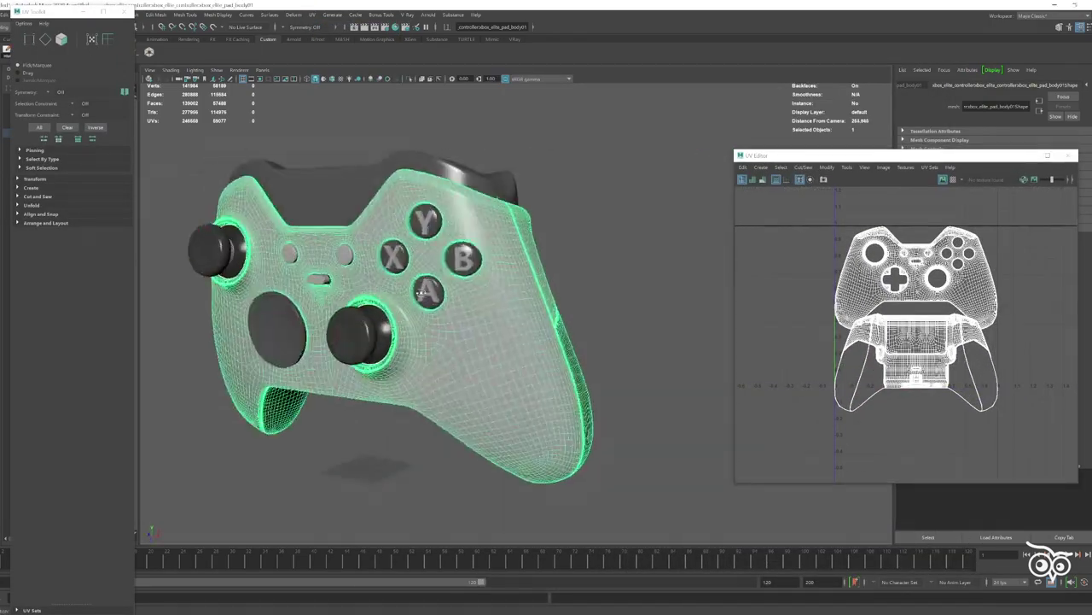
left_click(526, 385)
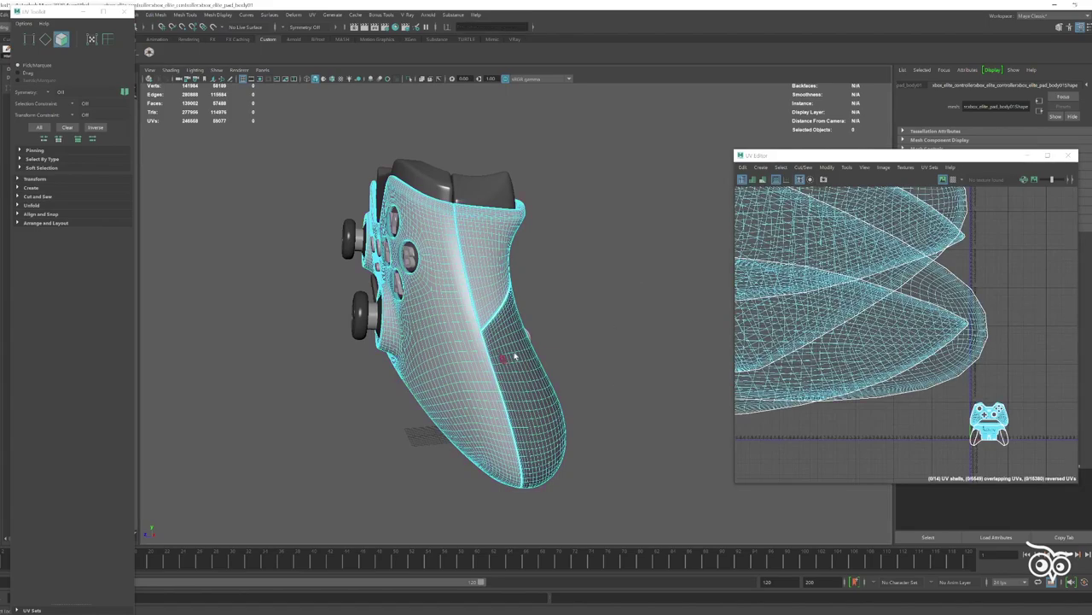
- In Hypershade, give the rubber material a checker texture, then return to object selection
left_click(405, 28)
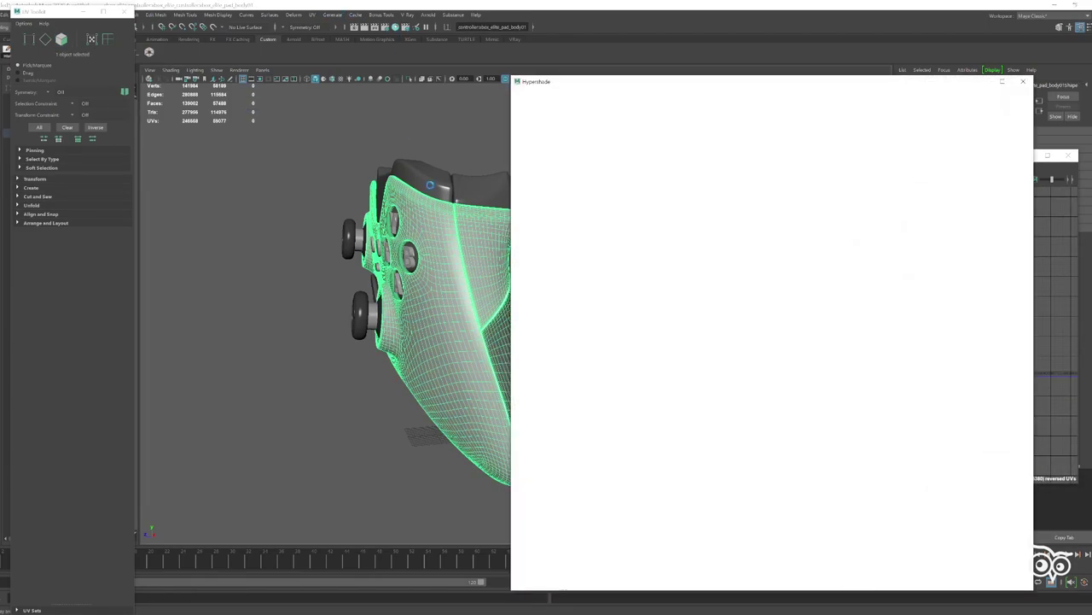
left_click_drag(752, 83, 692, 262)
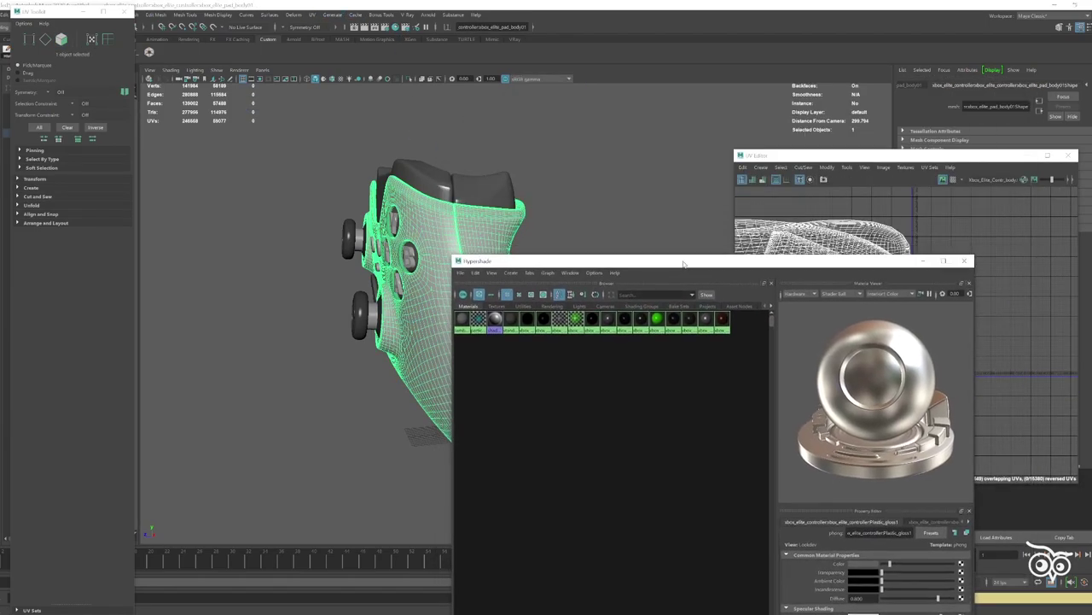
left_click(591, 344)
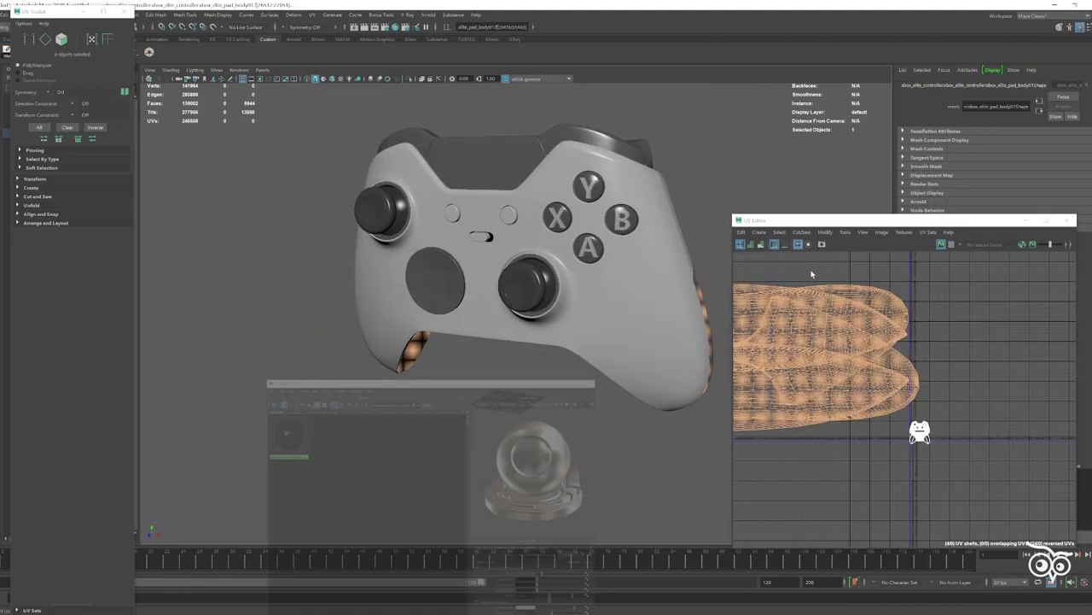
mouse_move(555, 256)
left_mouse_down("alt")
mouse_move(438, 270)
mouse_move(538, 290)
left_mouse_up("alt")
right_click(437, 270)
left_click(481, 251)
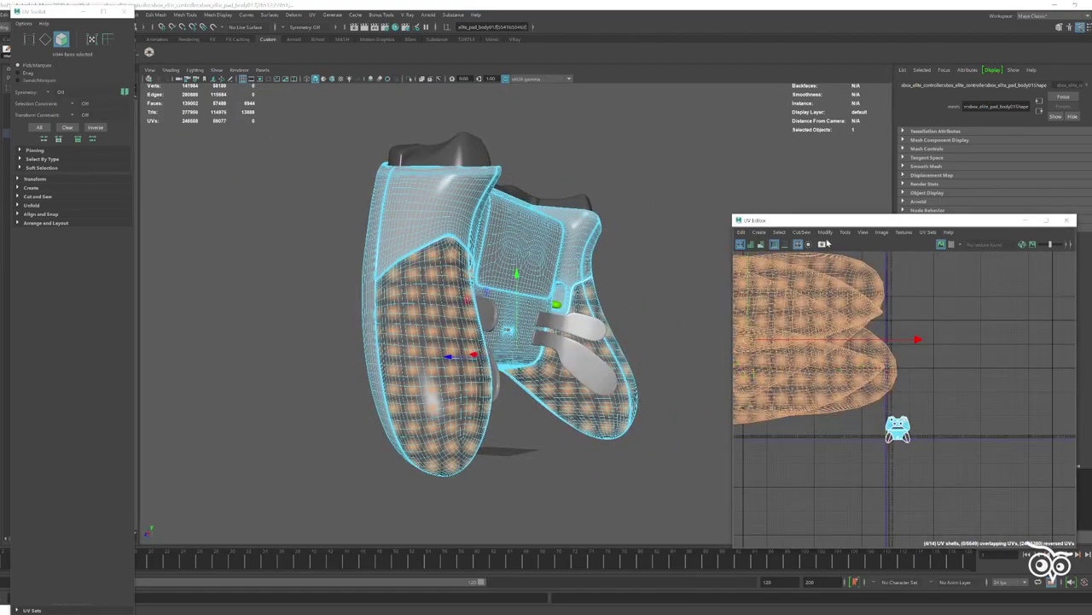
- Extract the rubber grip faces into separate meshes and unfold and lay out their UVs
left_click(839, 366)
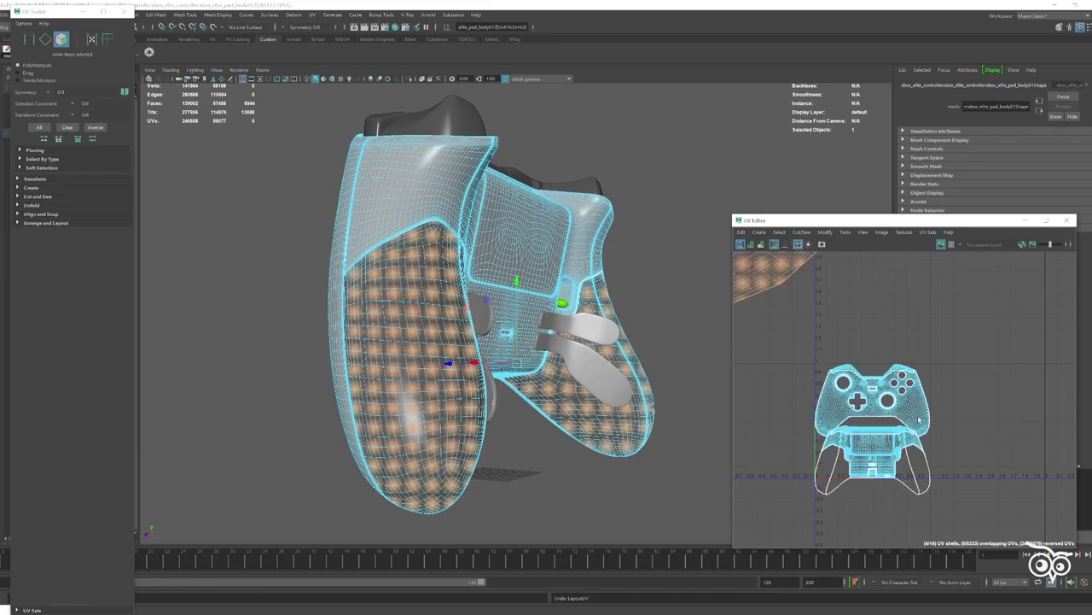
left_click(511, 388)
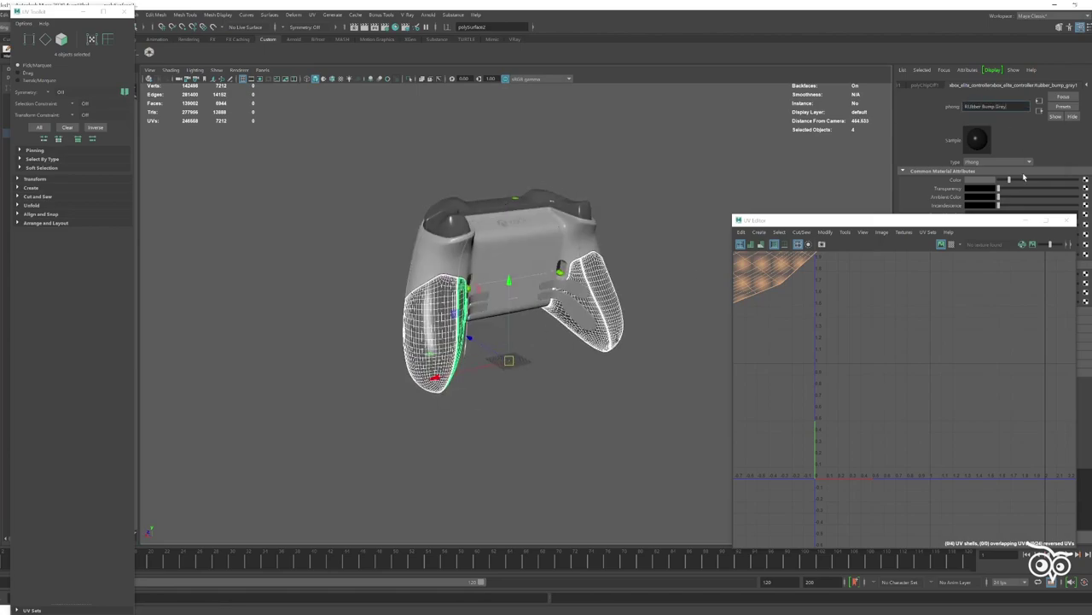
left_click(822, 233)
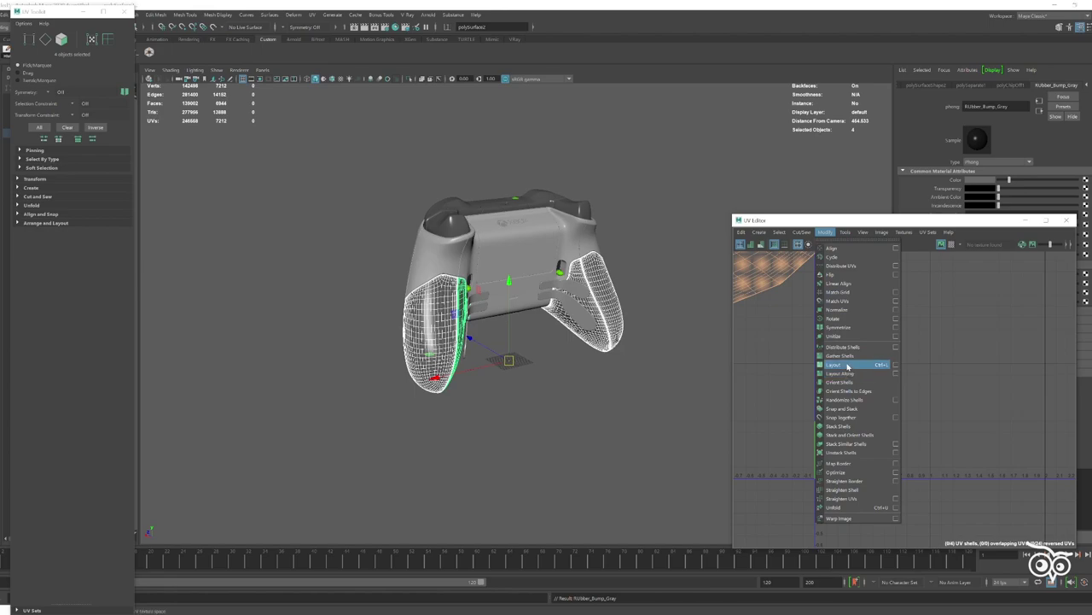
left_click(854, 365)
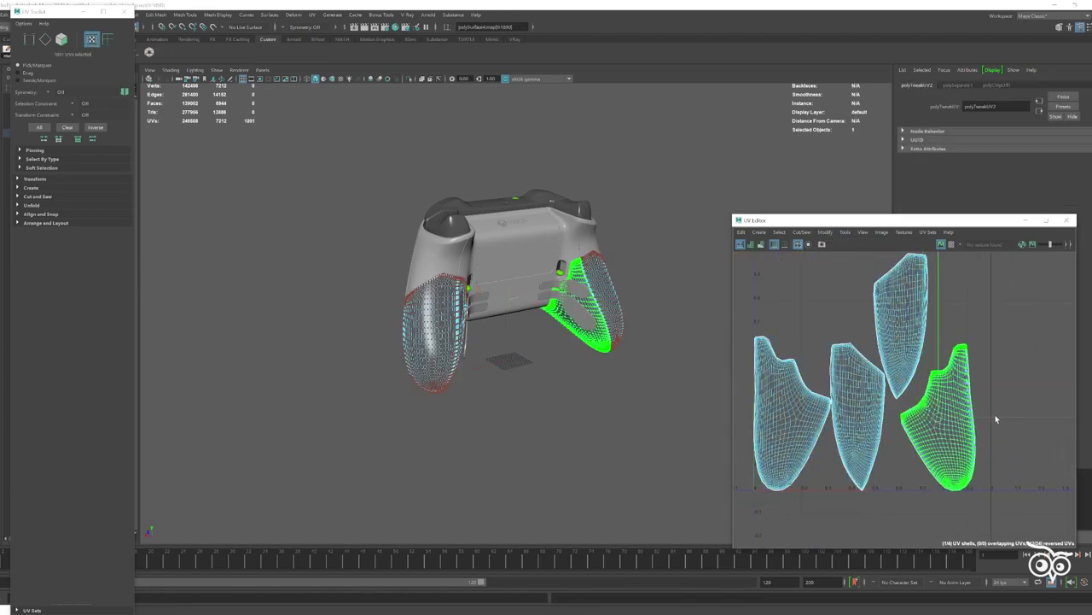
- Combine the two grip meshes, lay out their UV shells, then select the body
scroll(912, 339, "down", 2)
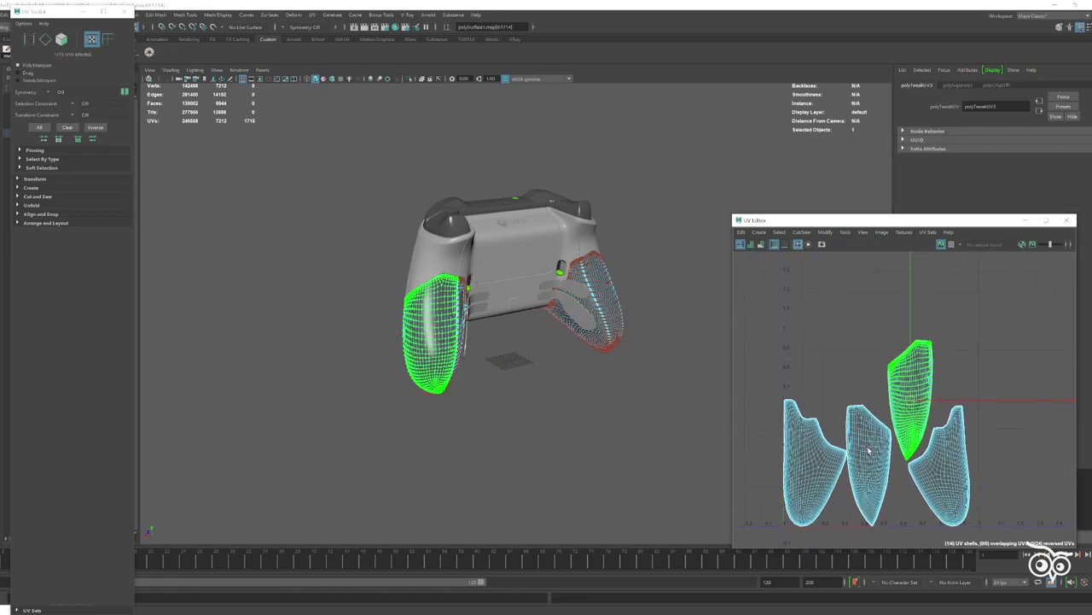
left_click(465, 299)
right_click_drag(593, 271, 671, 459, "shift")
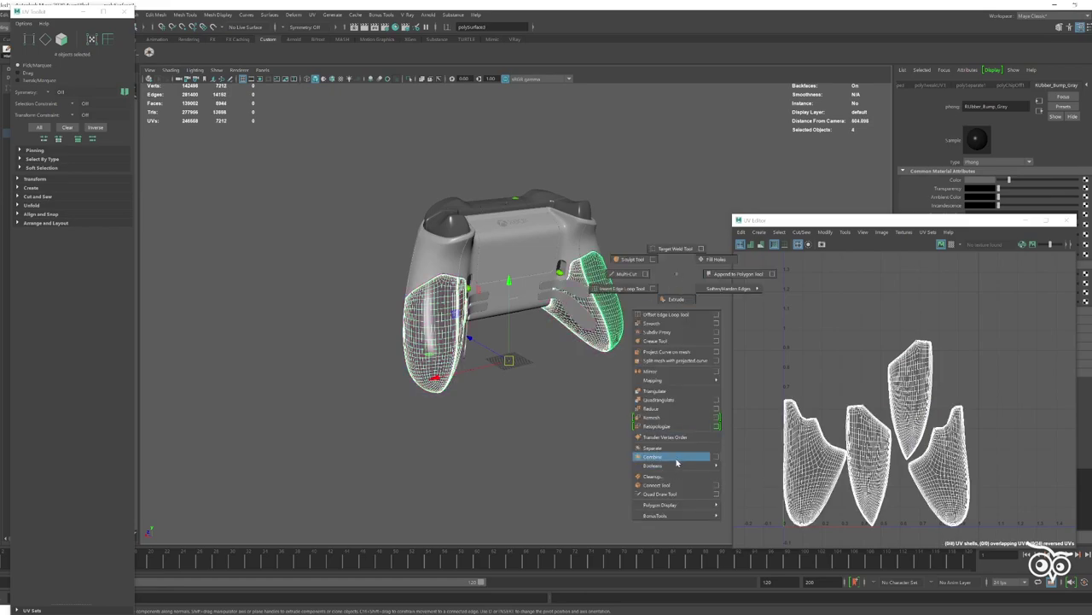
left_click(826, 231)
left_click(853, 366)
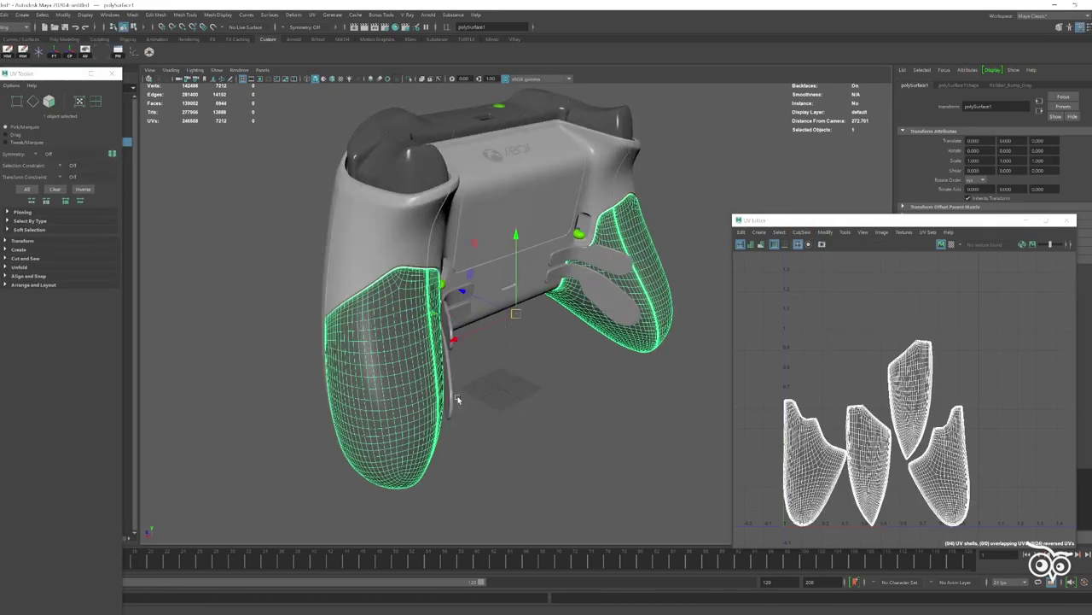
left_click(317, 334)
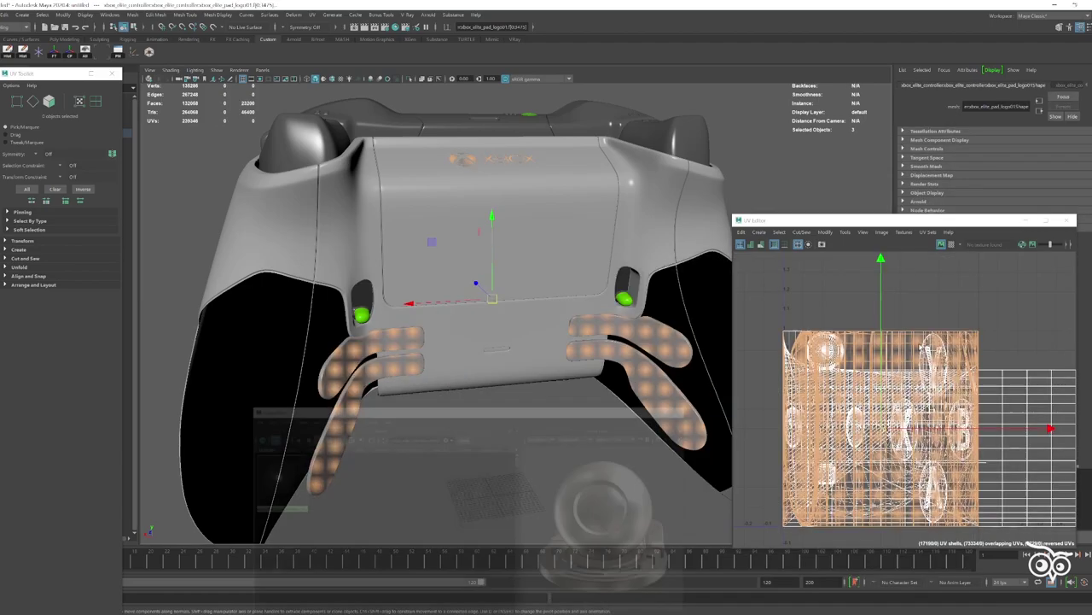
- Turn on X-ray with Alt+X from the front and select the left thumbstick to view its UVs
right_click(488, 402)
mouse_move(489, 406)
left_mouse_down("alt")
mouse_move(530, 396)
mouse_move(373, 358)
mouse_move(367, 387)
mouse_move(364, 368)
left_mouse_up("alt")
key("alt+x")
key("alt+x")
left_click(367, 387)
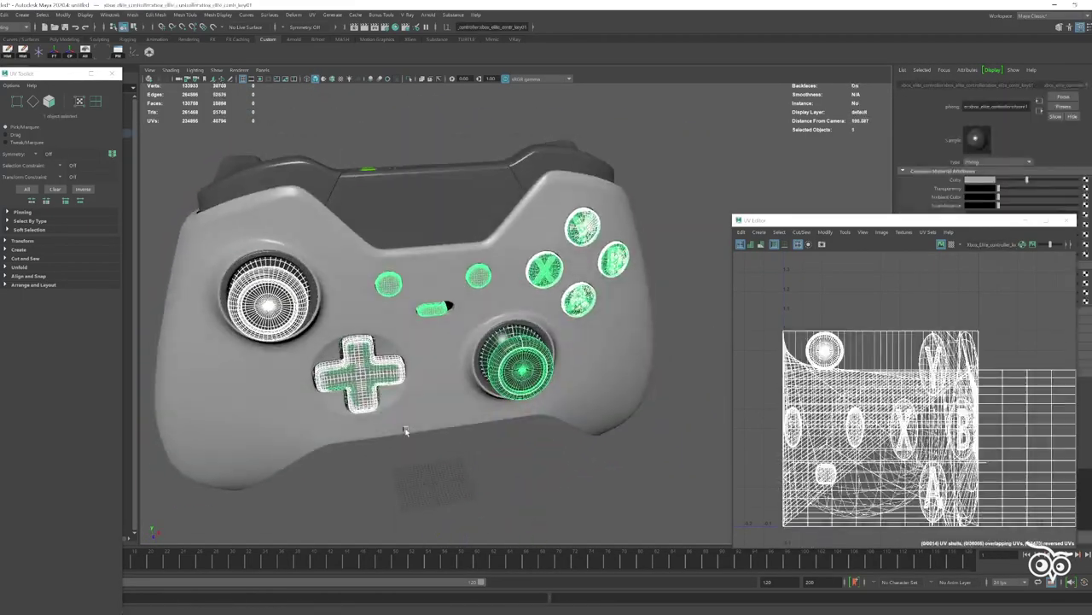
- Frame the D-pad, then select the buttons object and rear paddles to inspect their UVs
key("f")
mouse_move(417, 411)
left_mouse_down("alt")
mouse_move(478, 376)
mouse_move(512, 307)
left_mouse_up("alt")
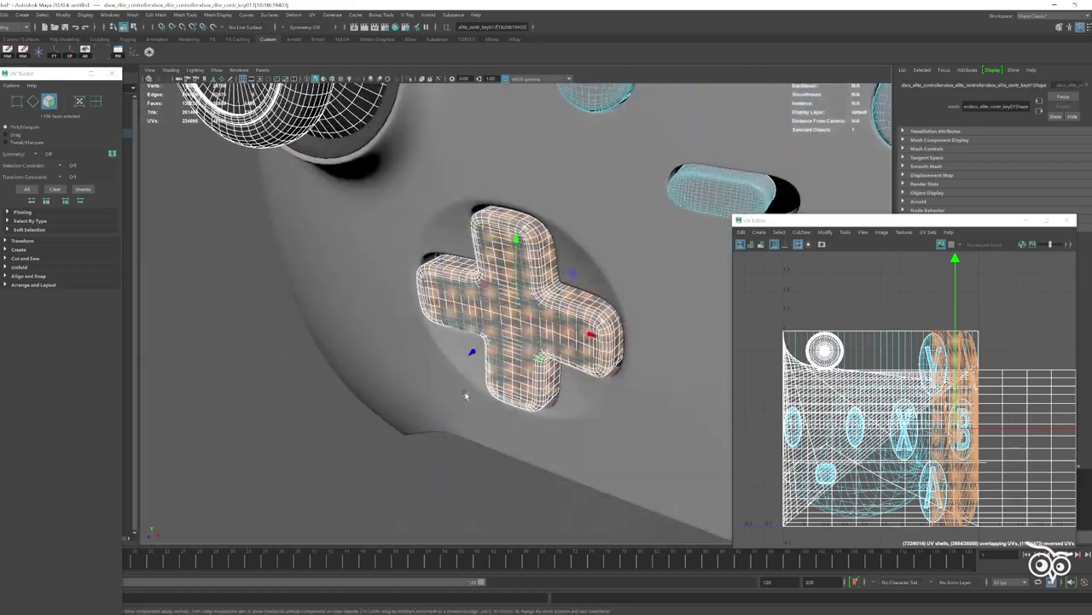
right_click_drag(512, 308, 507, 465, "shift")
mouse_move(507, 465)
left_mouse_down("alt")
mouse_move(321, 198)
mouse_move(430, 381)
mouse_move(586, 417)
left_mouse_up("alt")
left_click(321, 198)
left_click(429, 381)
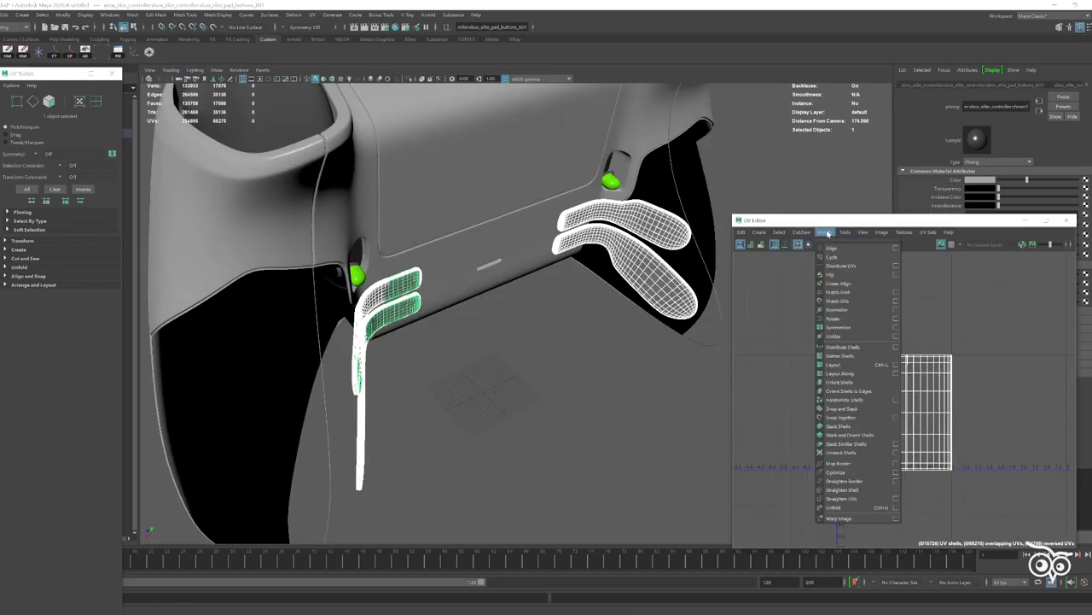
left_click_drag(597, 342, 473, 303, "alt")
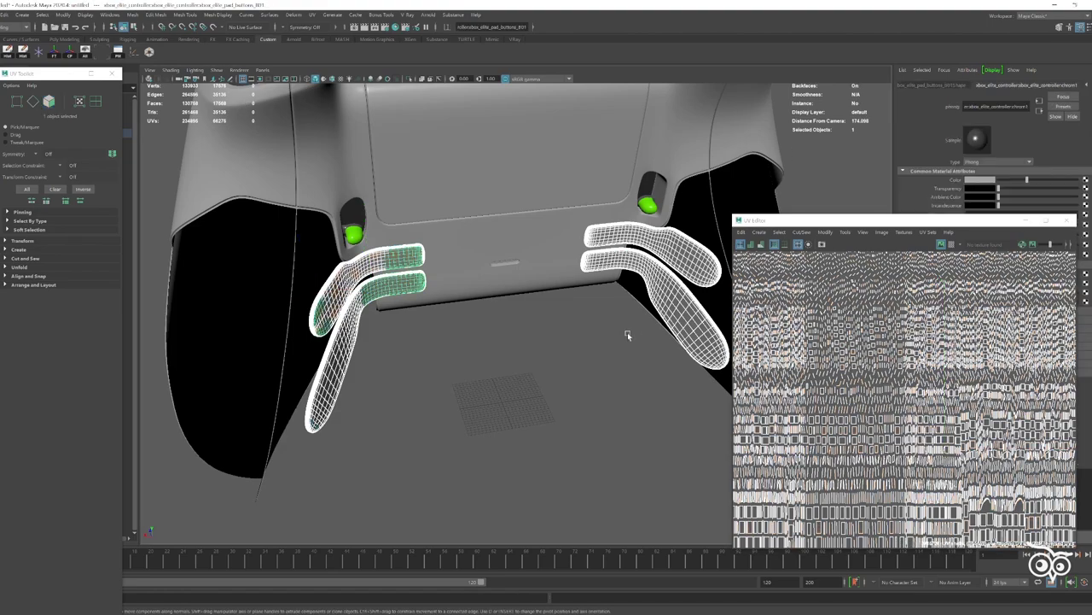
- Give the rear paddles a planar UV projection, reapplied with a new projection axis
left_click(765, 275)
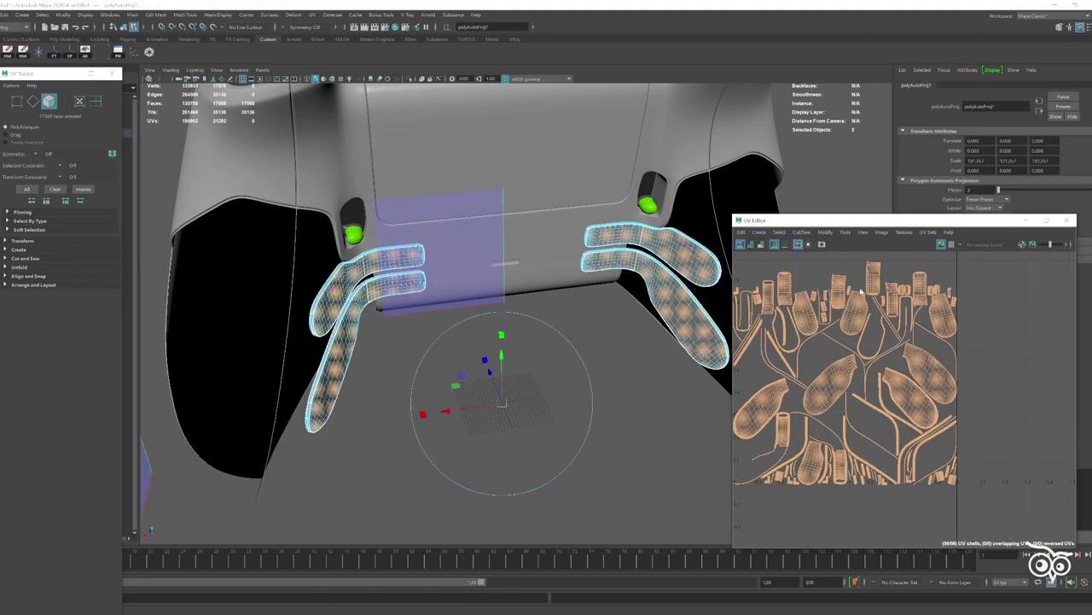
left_click(607, 255)
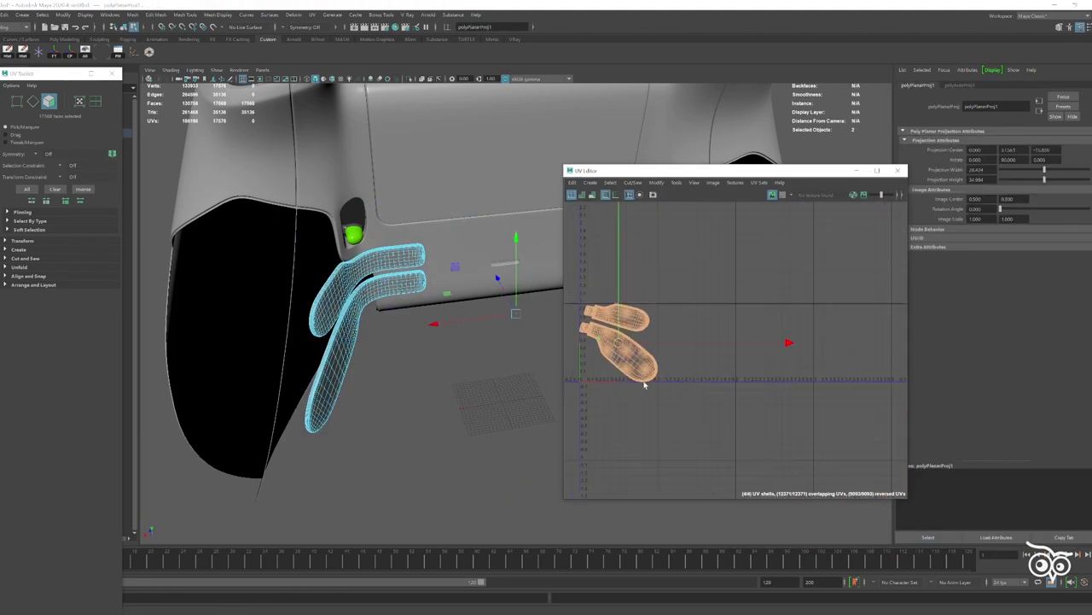
key("f")
left_click(666, 253)
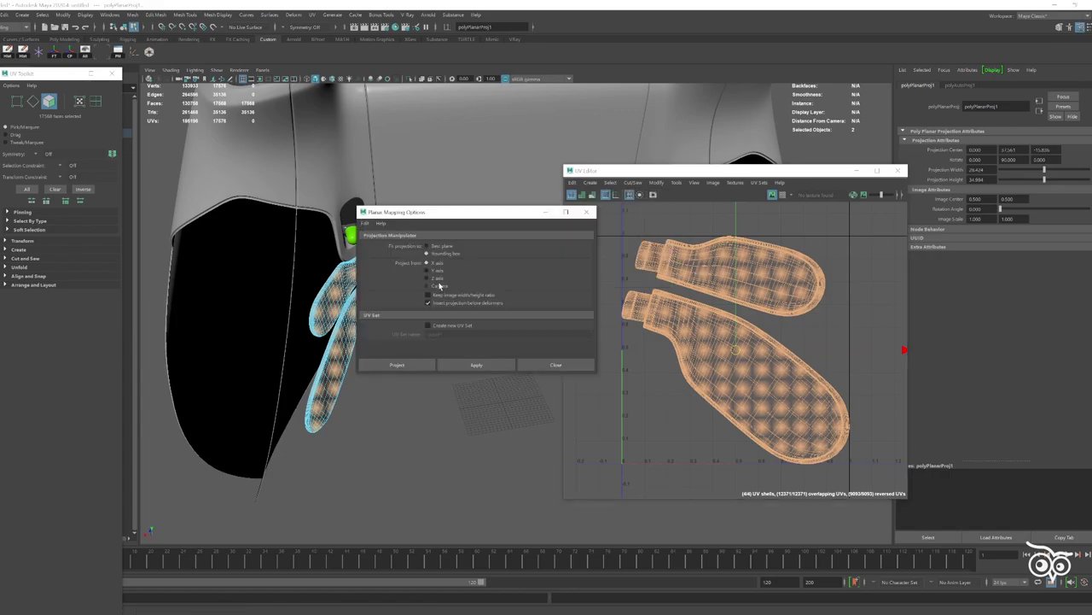
left_click(470, 366)
left_click(556, 365)
- Cut the paddles' UVs along an edge-loop seam and re-lay out the shells
scroll(476, 334, "up", 5)
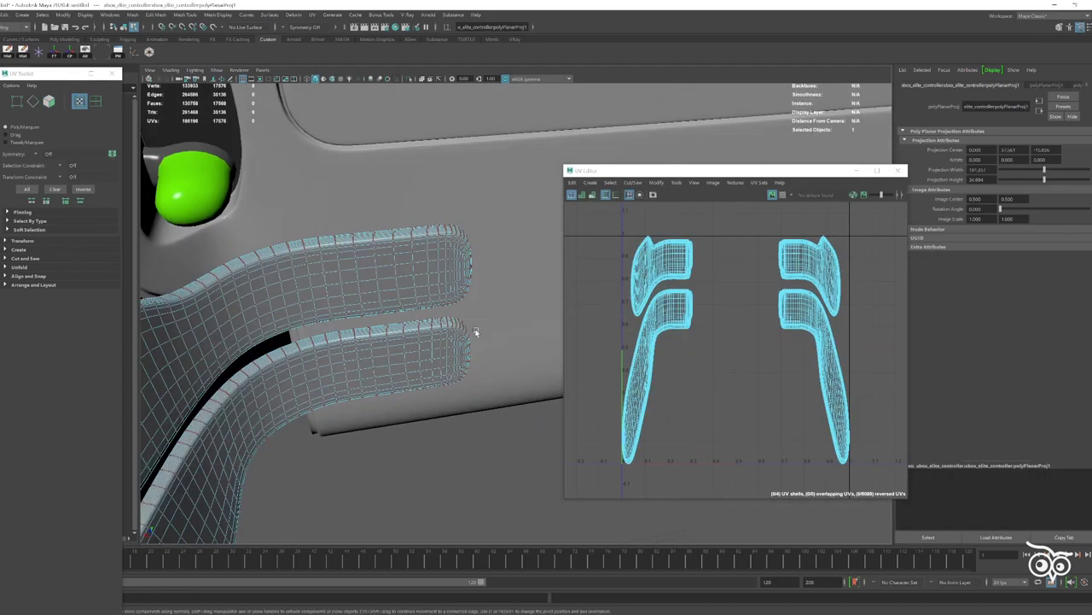
left_click_drag(476, 334, 359, 273, "alt")
scroll(439, 365, "up", 3)
double_click(376, 353)
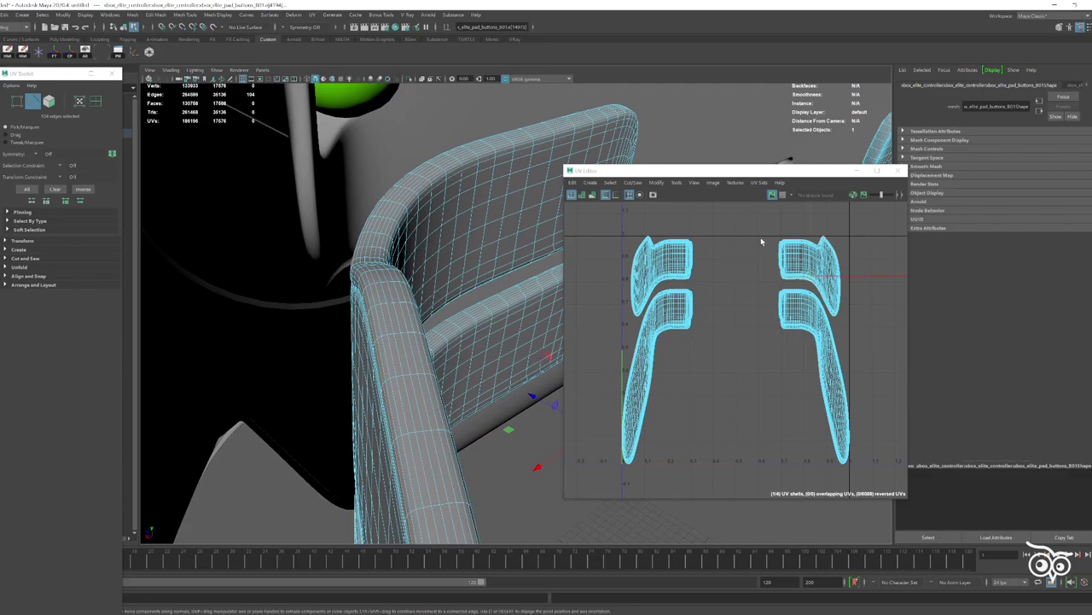
mouse_move(376, 352)
left_mouse_down("alt")
mouse_move(419, 328)
mouse_move(387, 344)
left_mouse_up("alt")
scroll(395, 299, "down", 3)
scroll(387, 344, "up", 3)
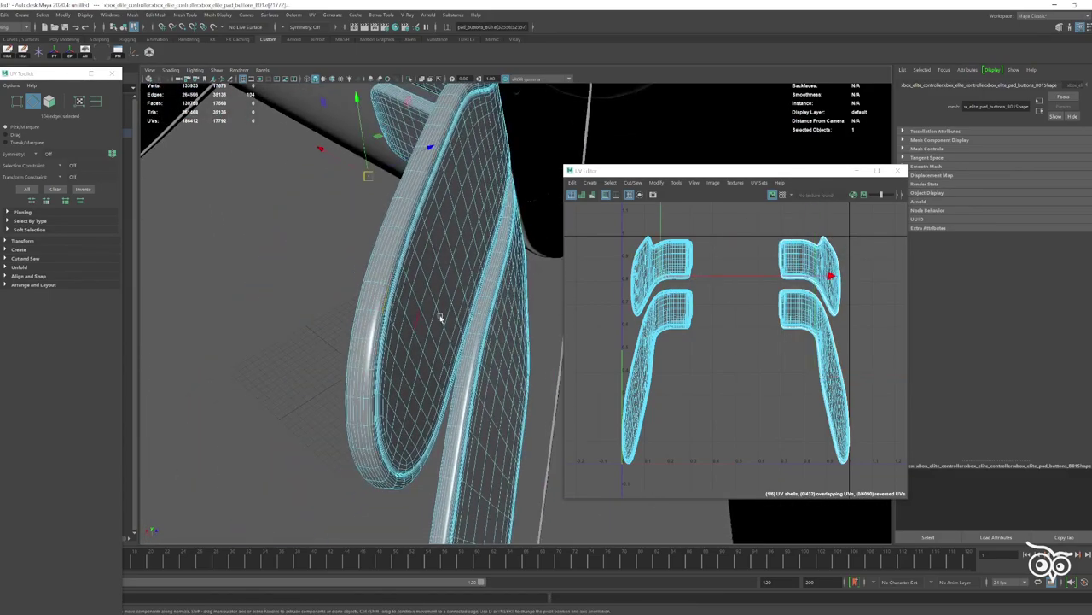
left_click_drag(441, 319, 341, 307, "alt")
scroll(288, 305, "up", 3)
left_click(783, 275)
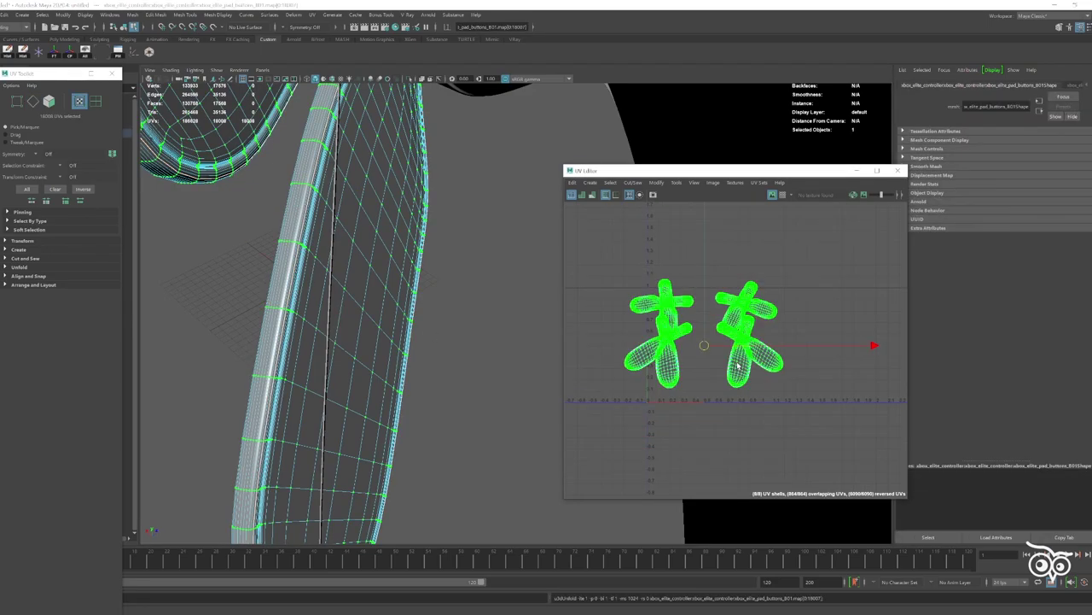
left_click(730, 245)
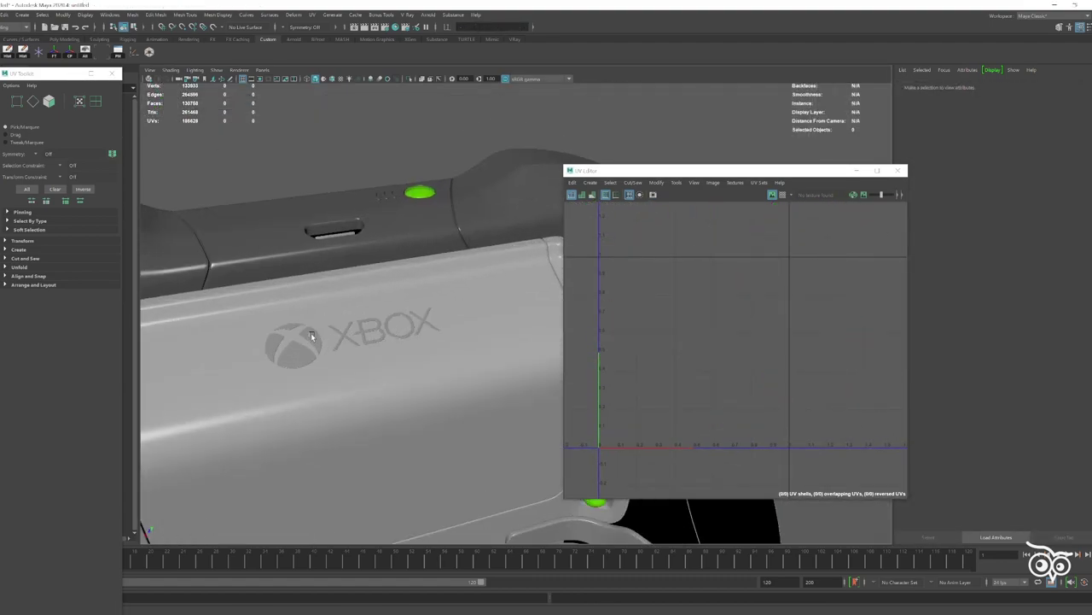
- Give the XBOX logo lettering normal-based UVs, then select a side button mesh
left_click(313, 338)
left_click(611, 234)
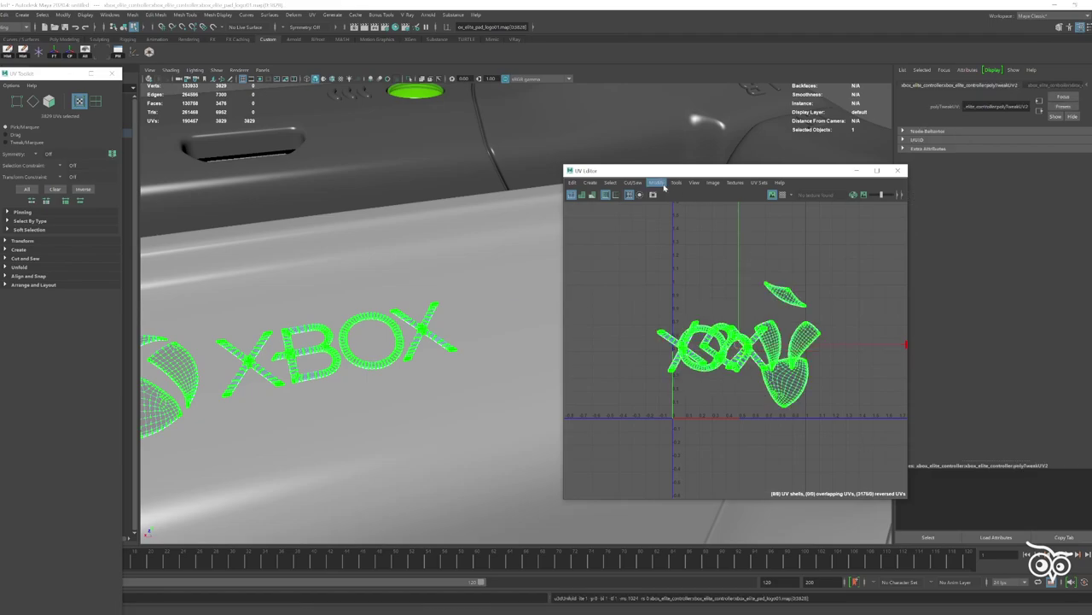
scroll(500, 454, "down", 5)
scroll(353, 281, "up", 5)
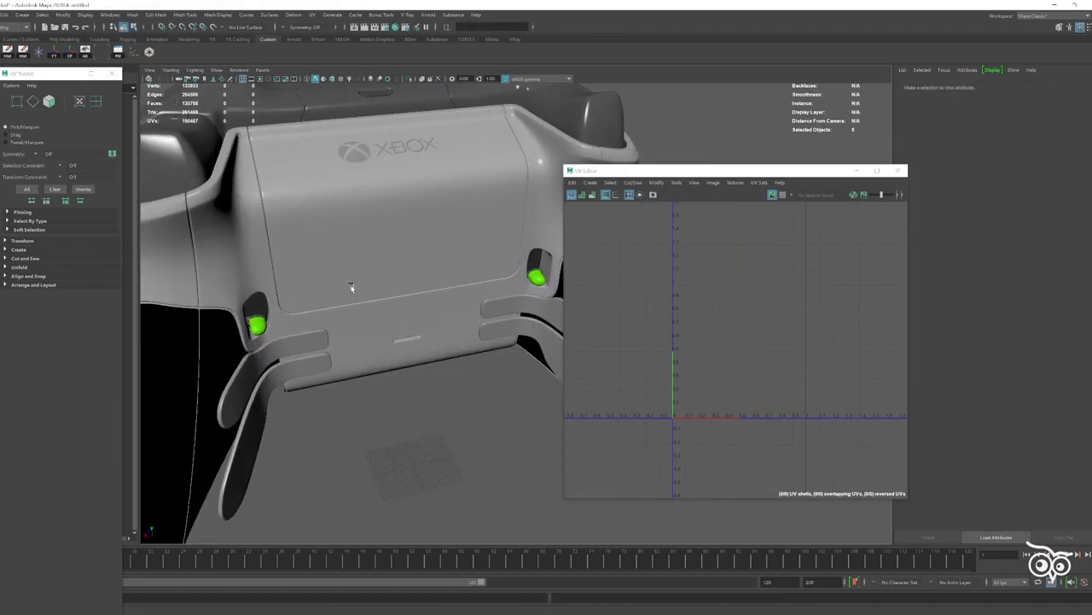
left_click_drag(353, 281, 395, 276, "alt")
left_click(452, 333)
- In face mode with wireframe display, marquee-select the front buttons' faces for planar projection
left_click_drag(296, 356, 362, 353, "alt")
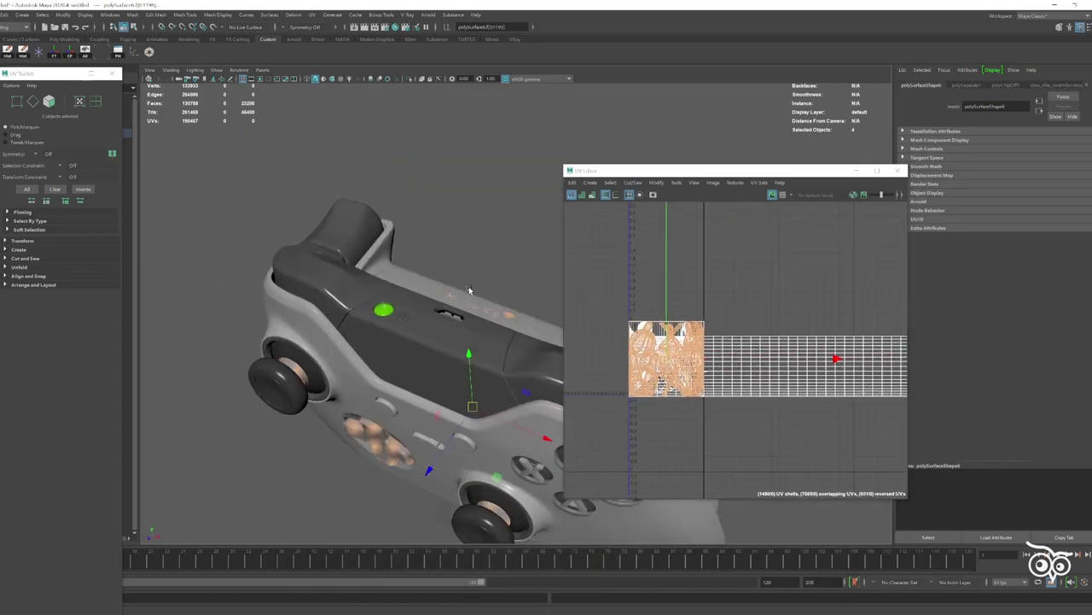
left_click_drag(341, 324, 400, 335, "alt")
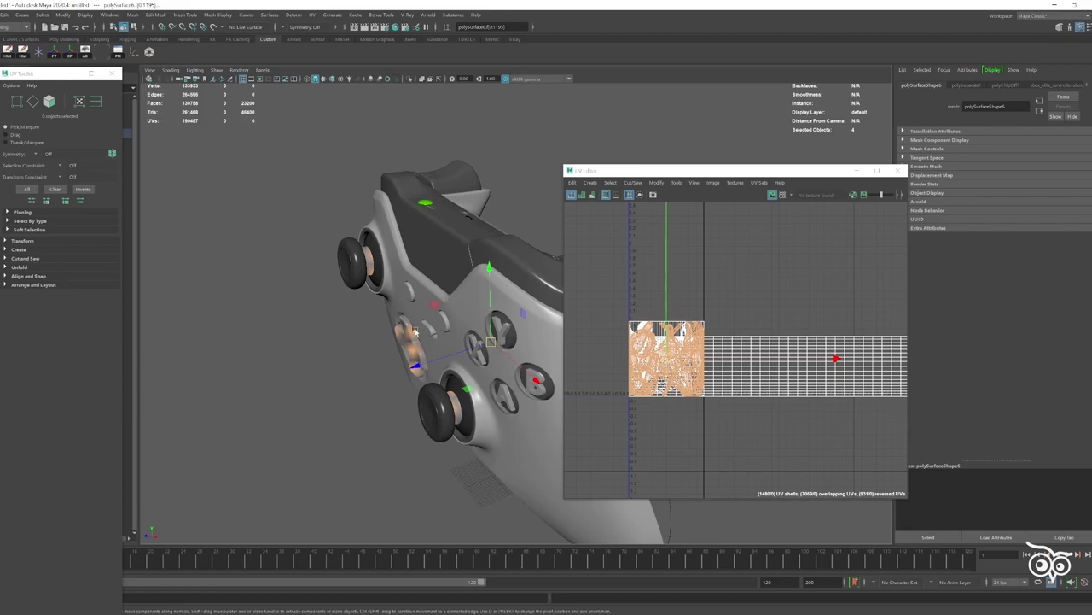
left_click_drag(477, 344, 392, 331, "alt")
left_click_drag(478, 369, 381, 371, "alt")
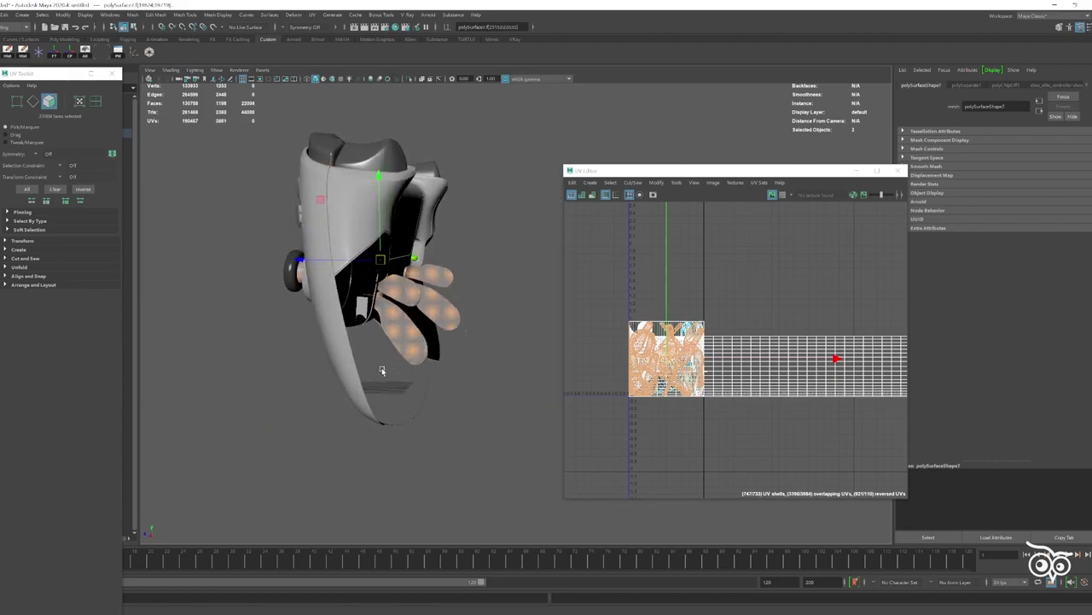
left_click_drag(382, 264, 465, 351, "alt")
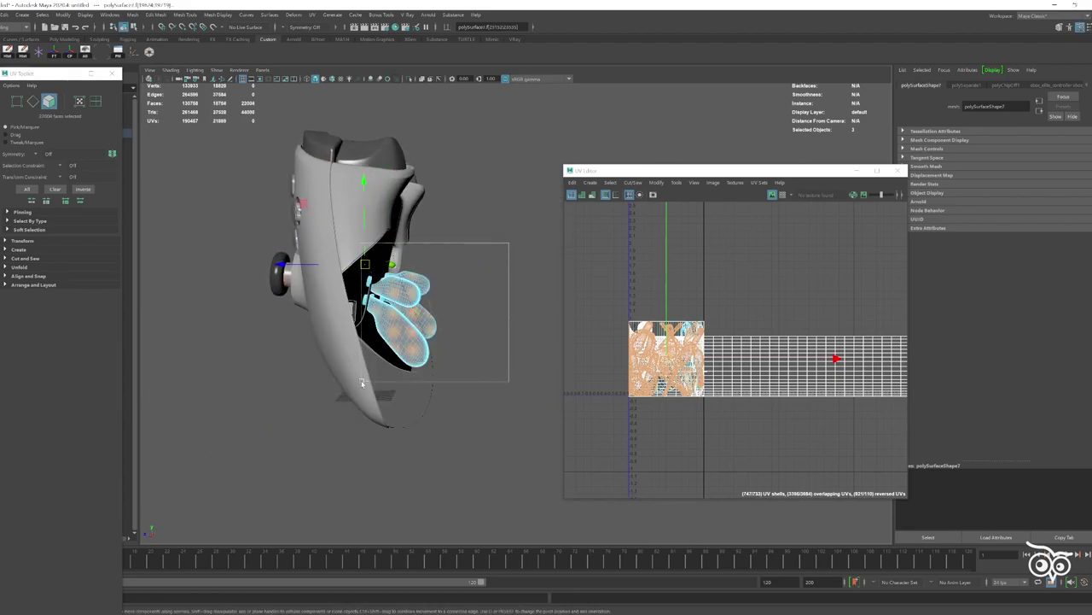
mouse_move(362, 383)
left_mouse_down("alt")
mouse_move(367, 339)
mouse_move(182, 310)
mouse_move(321, 378)
mouse_move(423, 271)
left_mouse_up("alt")
right_click(181, 310)
left_click(225, 292)
key("4")
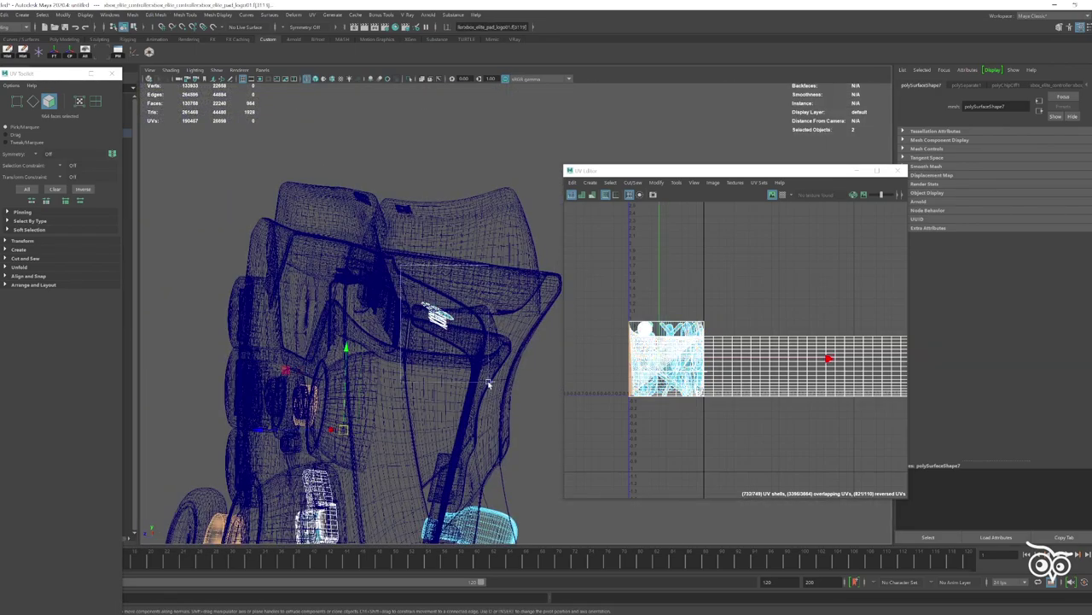
left_click_drag(489, 383, 420, 368, "alt")
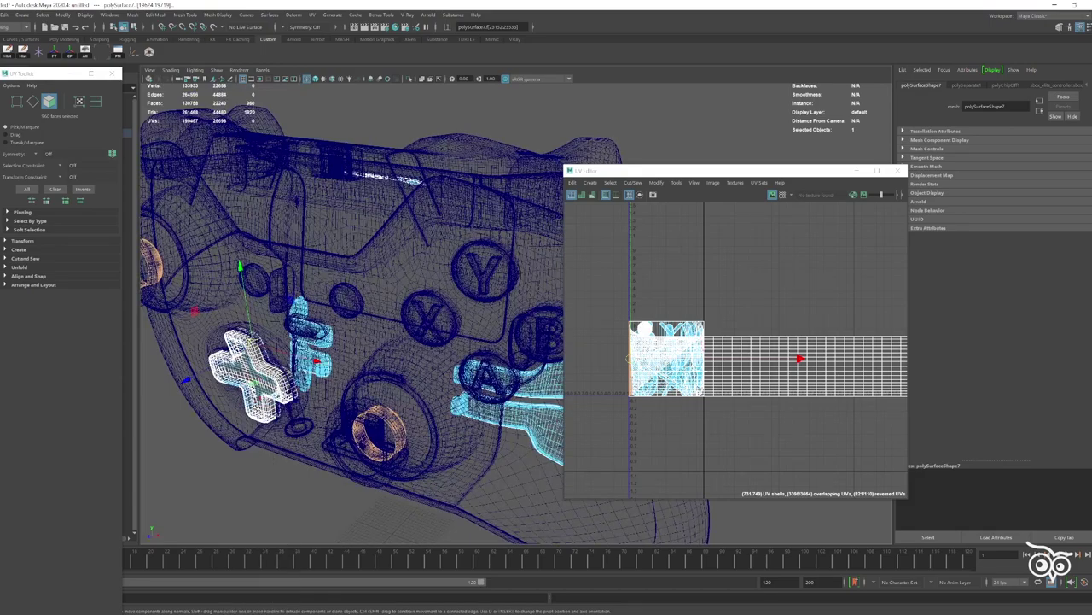
left_click_drag(182, 300, 333, 474)
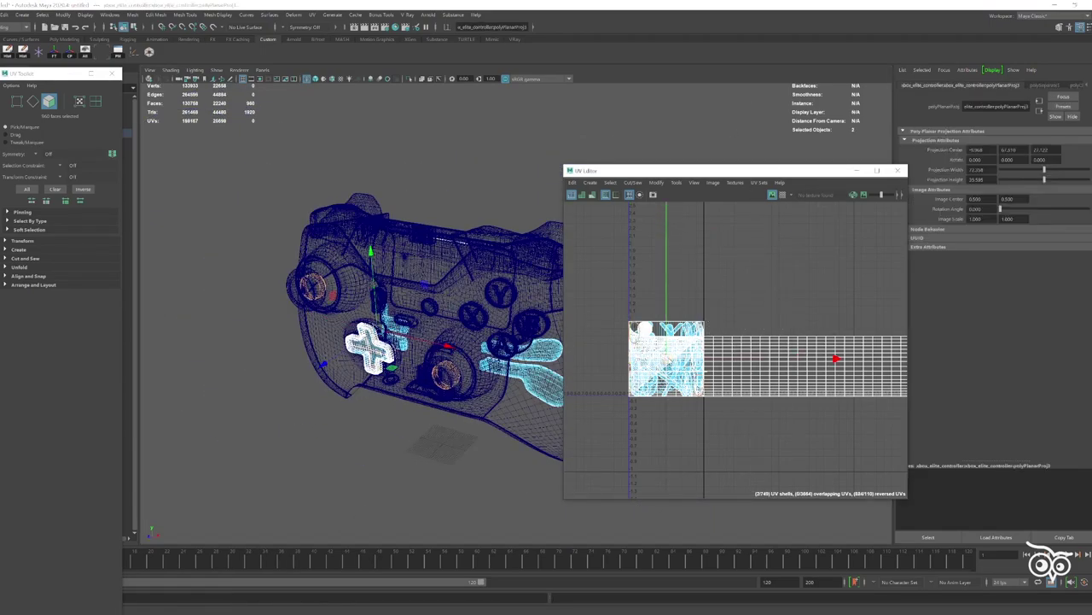
- Restore shaded display, undo the selection change and duplicate the selected button faces
left_click(352, 439)
key("5")
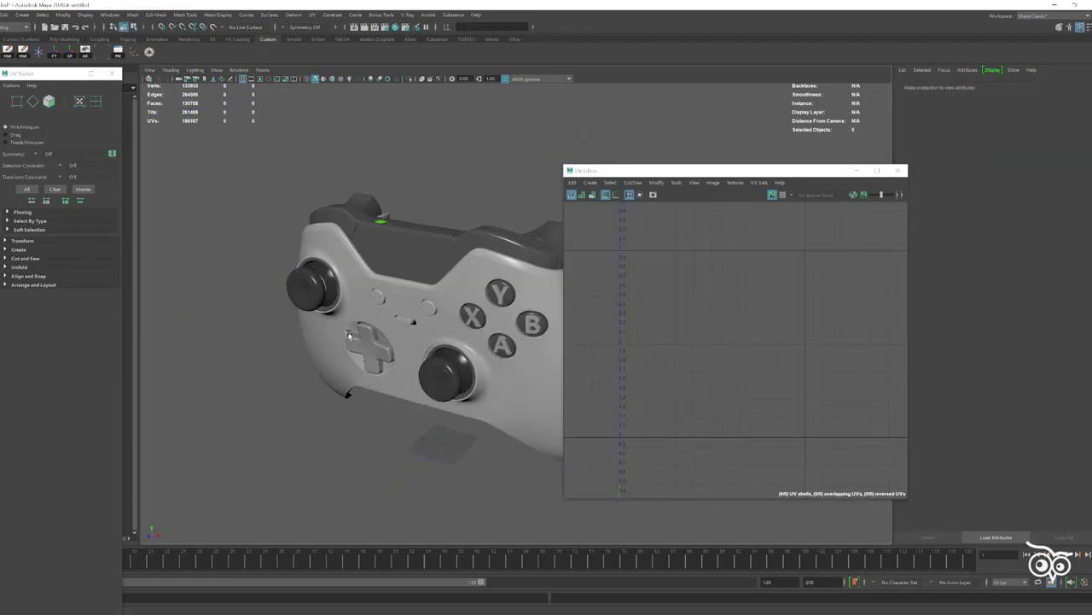
key("ctrl+z")
key("ctrl+z")
key("ctrl+z")
key("ctrl+z")
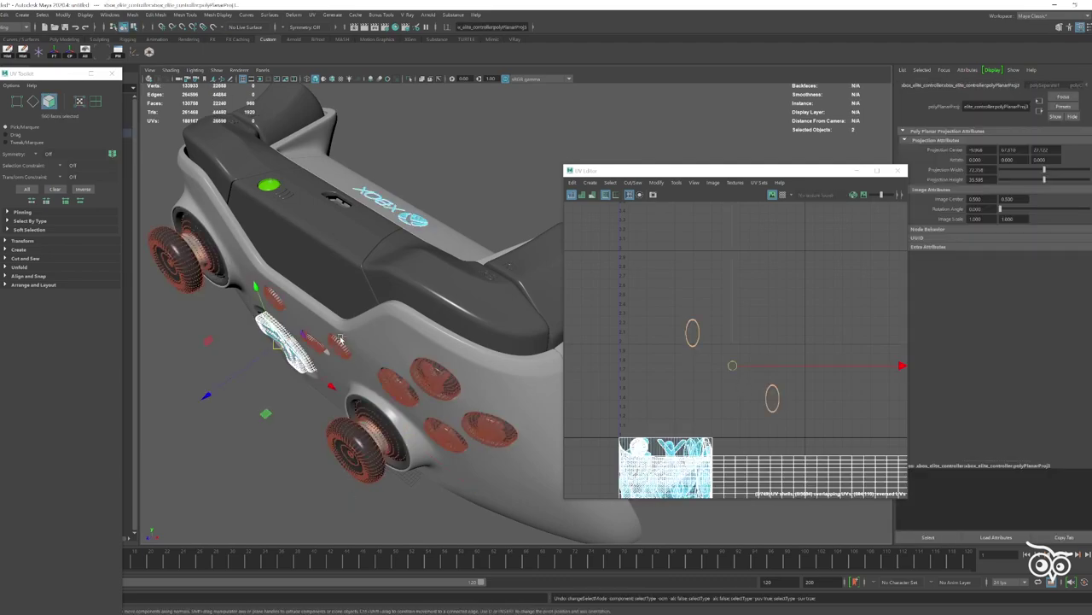
right_click_drag(182, 235, 196, 367, "shift")
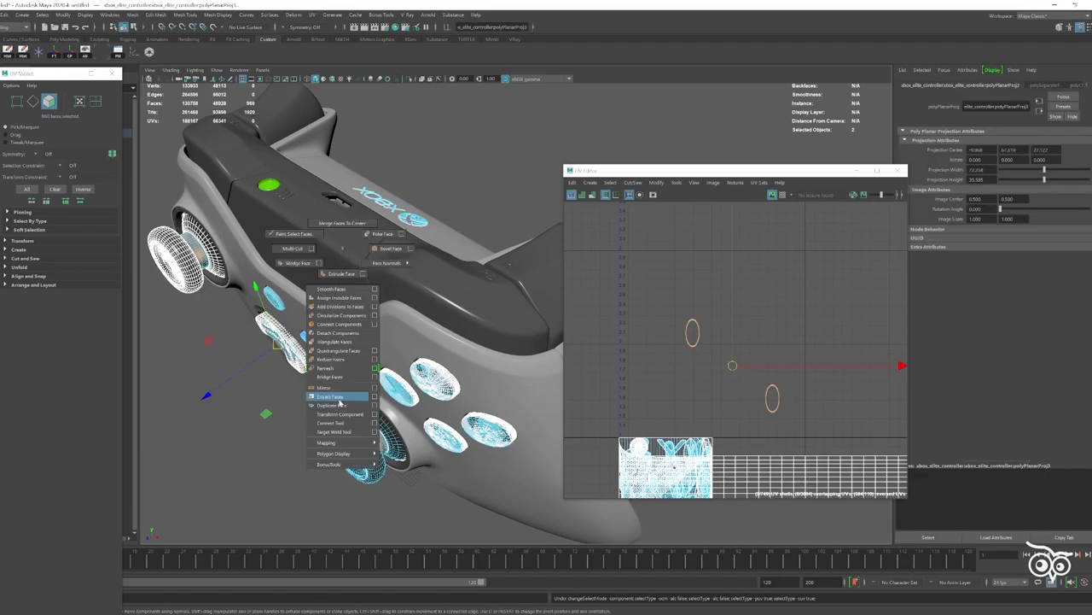
right_click_drag(330, 234, 330, 390, "shift")
- Extract the duplicated button pieces' faces into a separate object
left_click(365, 435)
left_click_drag(367, 436, 606, 516, "alt")
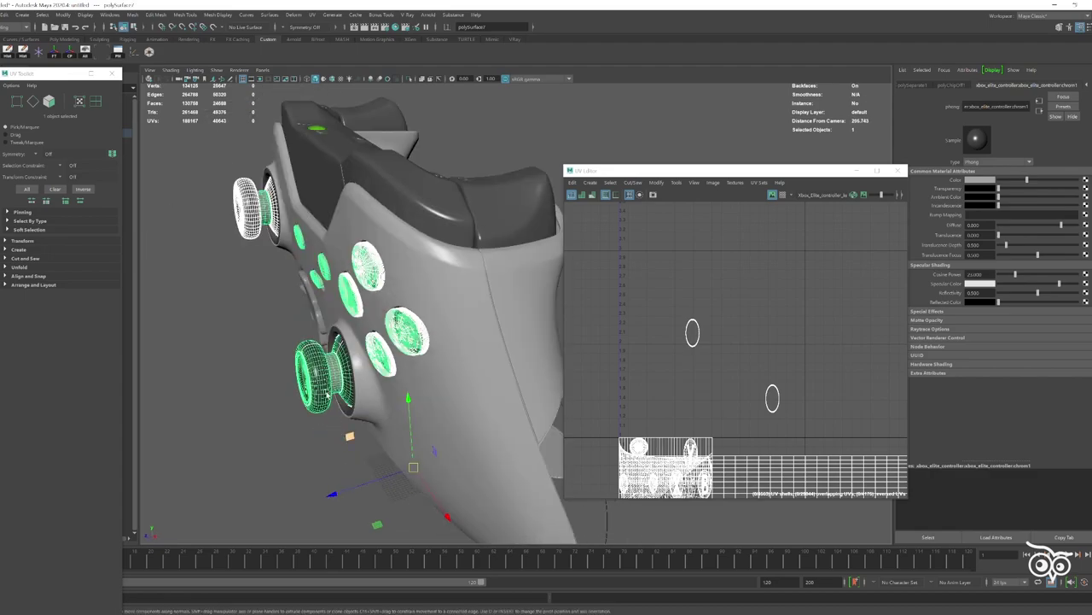
key("ctrl+F11")
right_click(303, 219, "shift")
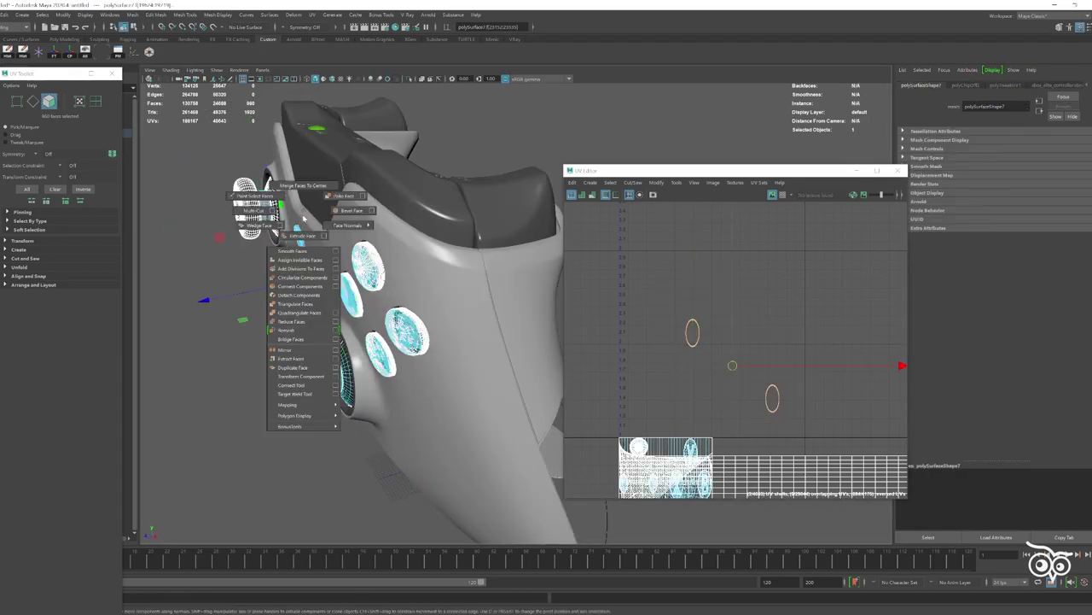
left_click(298, 359)
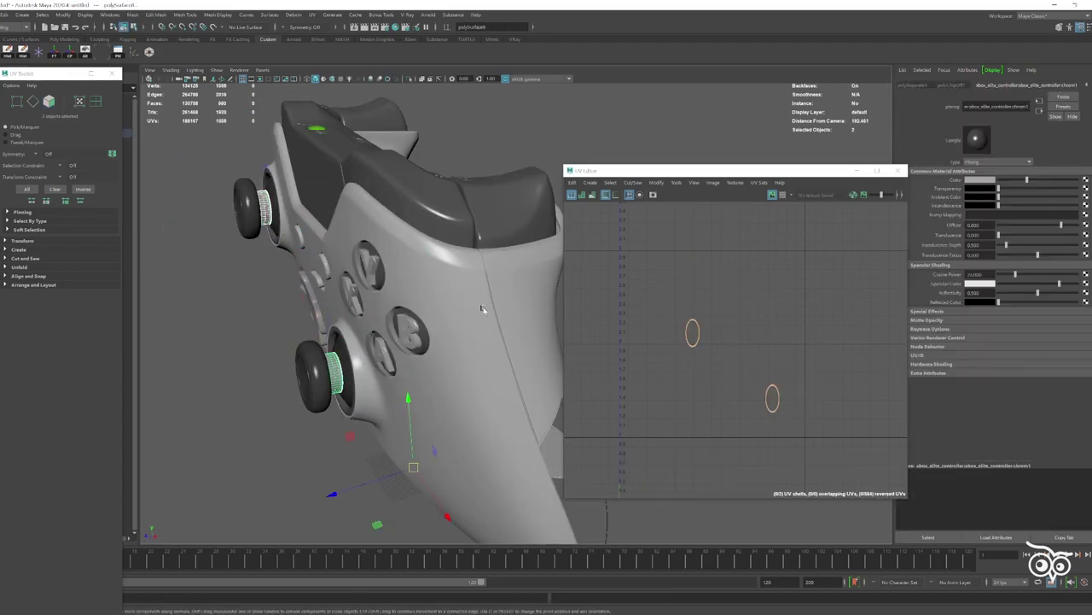
right_click(248, 324, "shift")
left_click(849, 289)
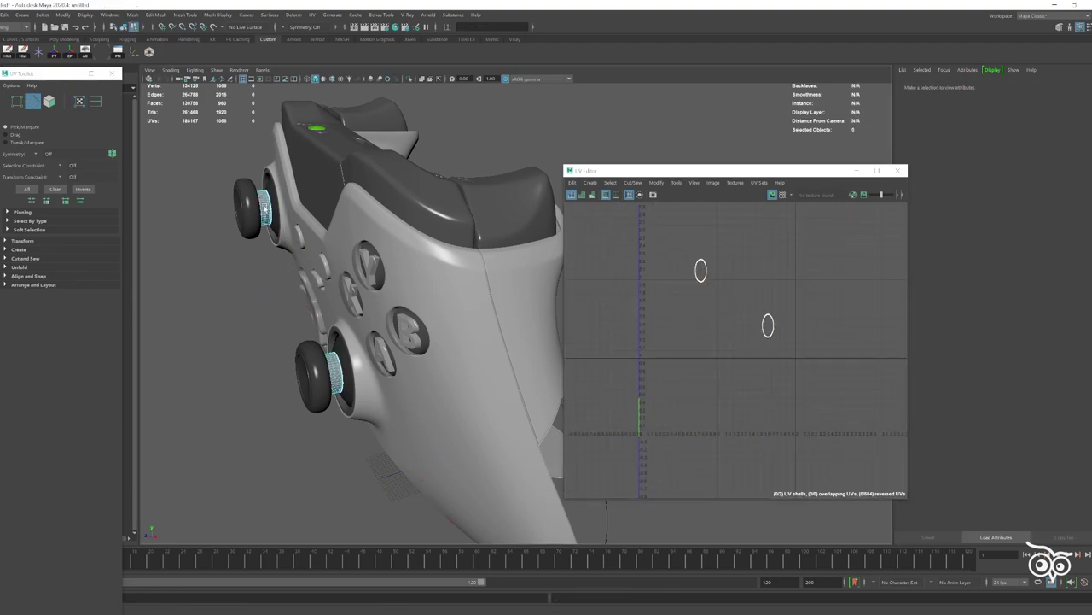
- Select the D-pad object and check its UVs, then return to object selection
left_click(264, 208)
scroll(332, 400, "up", 3)
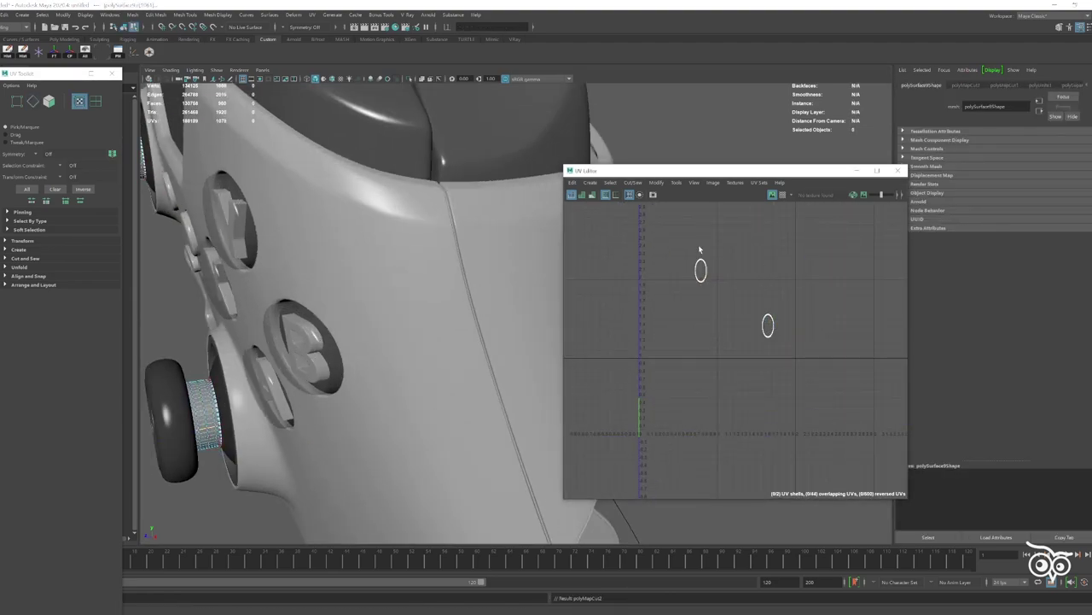
left_click_drag(192, 355, 256, 298, "alt")
left_click(341, 367)
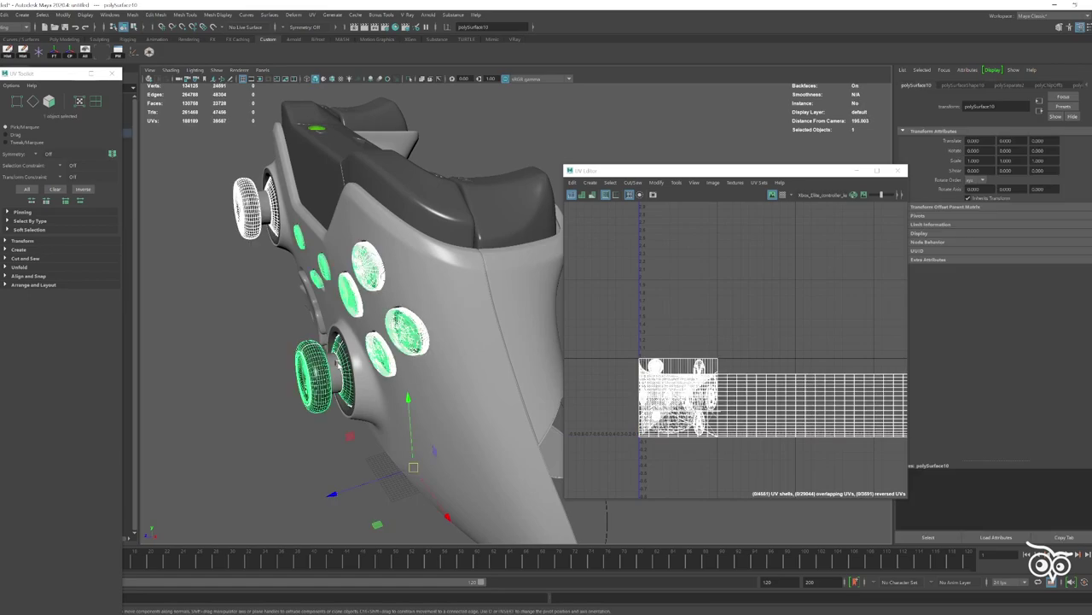
left_click_drag(341, 367, 308, 401, "alt")
key("F12")
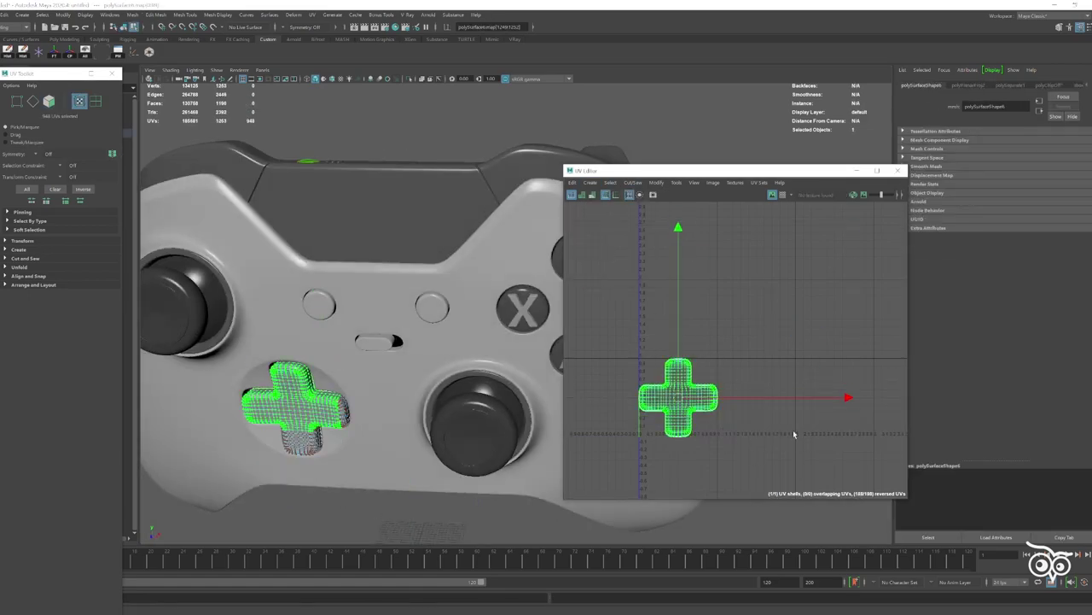
key("F8")
- Normalize the back paddle parts' UVs into the unit square
left_click_drag(358, 324, 229, 303, "alt")
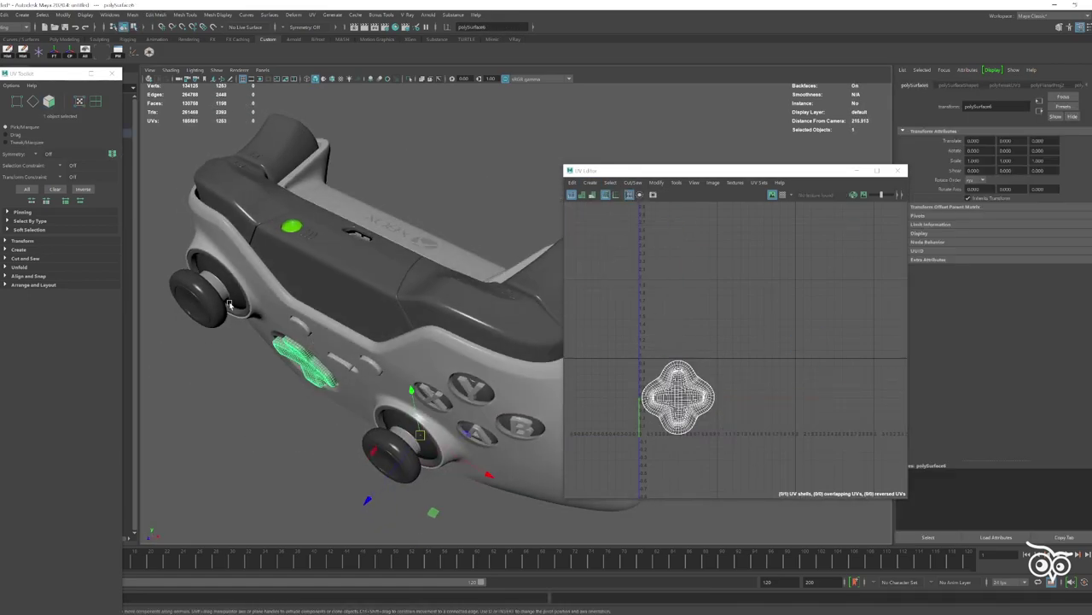
left_click_drag(416, 324, 397, 347, "alt")
left_click(656, 182)
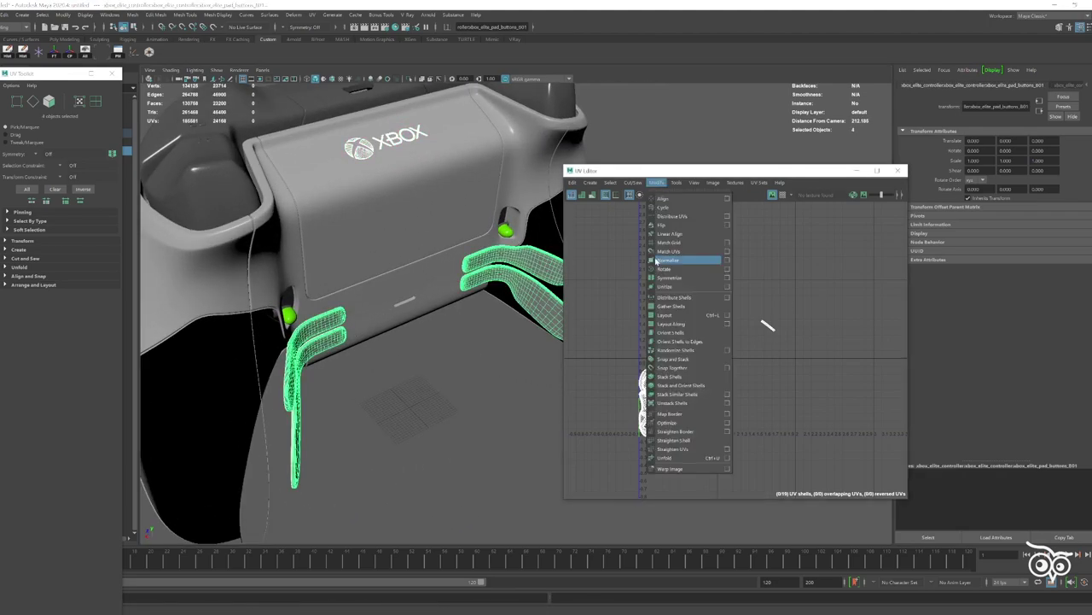
left_click(682, 316)
key("f")
left_click_drag(534, 333, 313, 149, "alt")
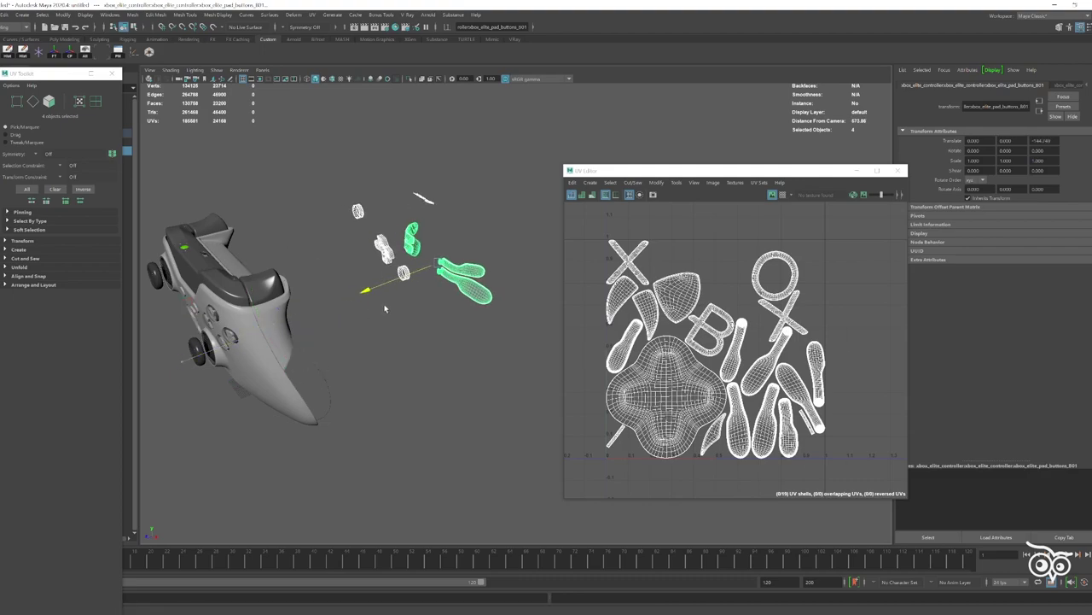
- Combine the selected parts into one mesh and lay out its UV shells
mouse_move(385, 309)
left_mouse_down("alt")
mouse_move(287, 333)
mouse_move(318, 295)
left_mouse_up("alt")
right_click_drag(418, 209, 439, 380, "shift")
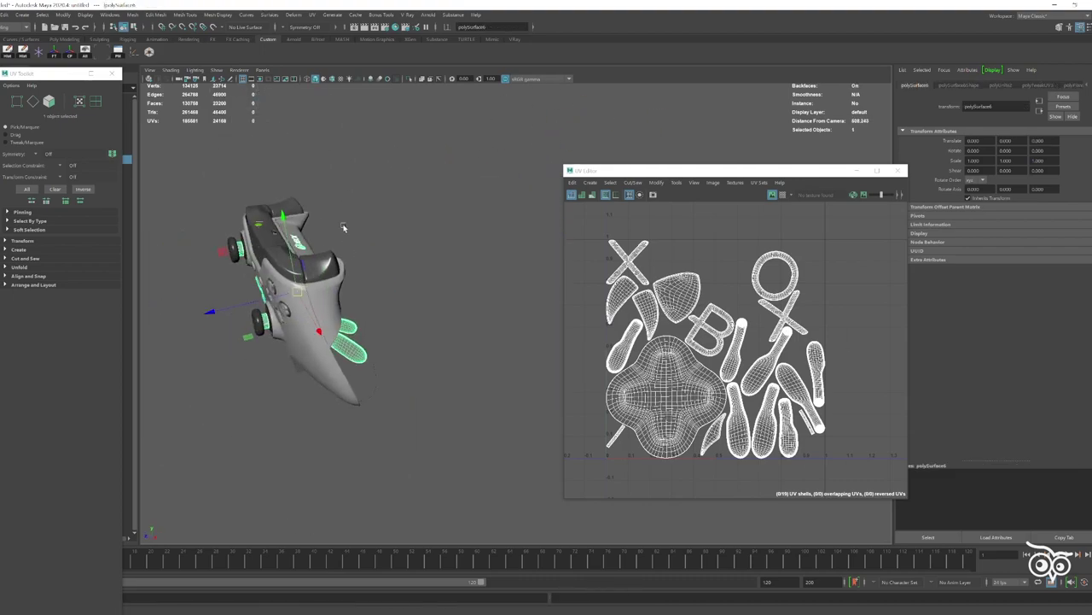
left_click_drag(343, 227, 71, 54, "alt")
left_click(610, 182)
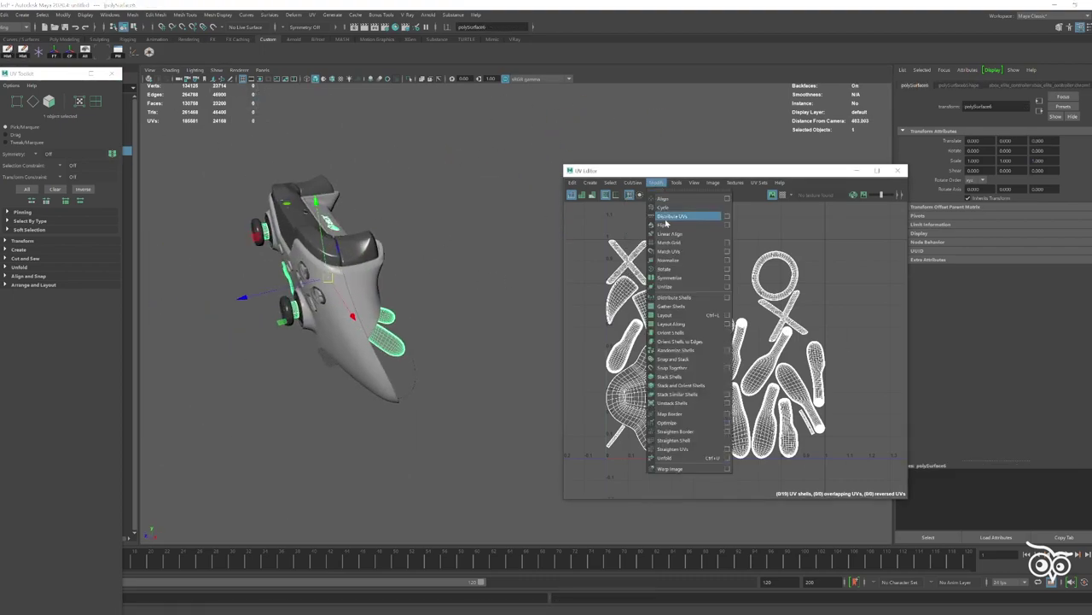
left_click(649, 341)
left_click(478, 213)
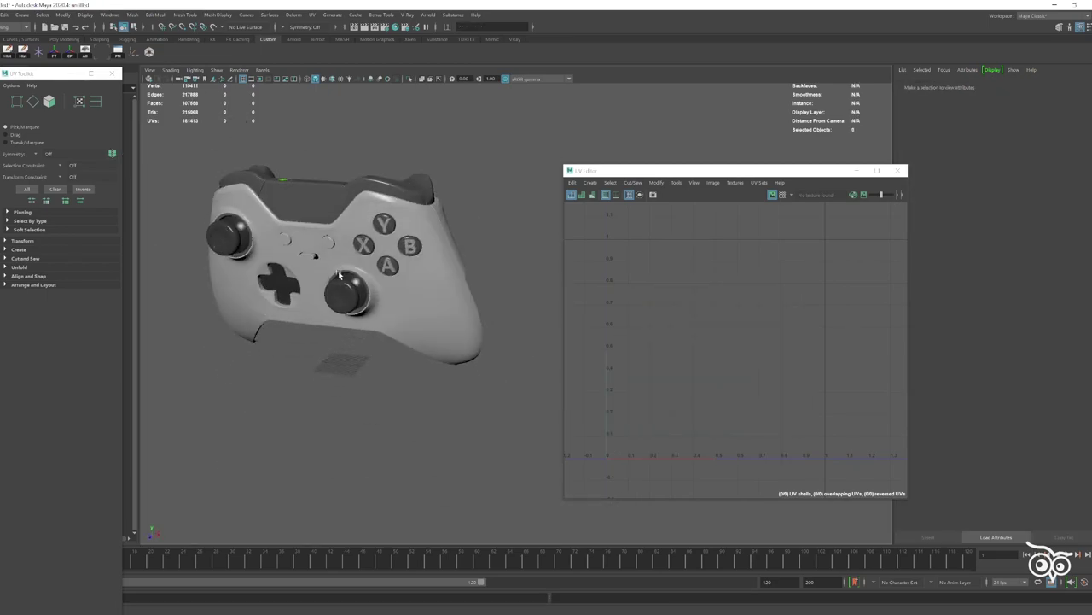
- Select the controller body mesh in the viewport
mouse_move(376, 305)
left_mouse_down("alt")
mouse_move(456, 342)
mouse_move(393, 296)
left_mouse_up("alt")
left_click(394, 296)
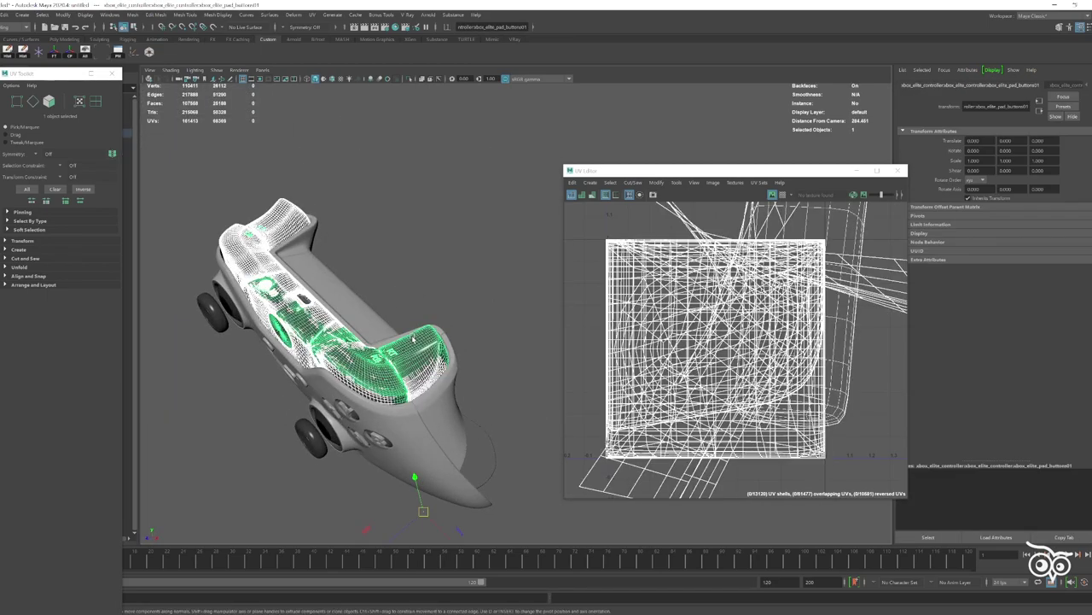
mouse_move(414, 341)
left_mouse_down("alt")
mouse_move(486, 247)
mouse_move(385, 434)
mouse_move(539, 309)
left_mouse_up("alt")
left_click(487, 248)
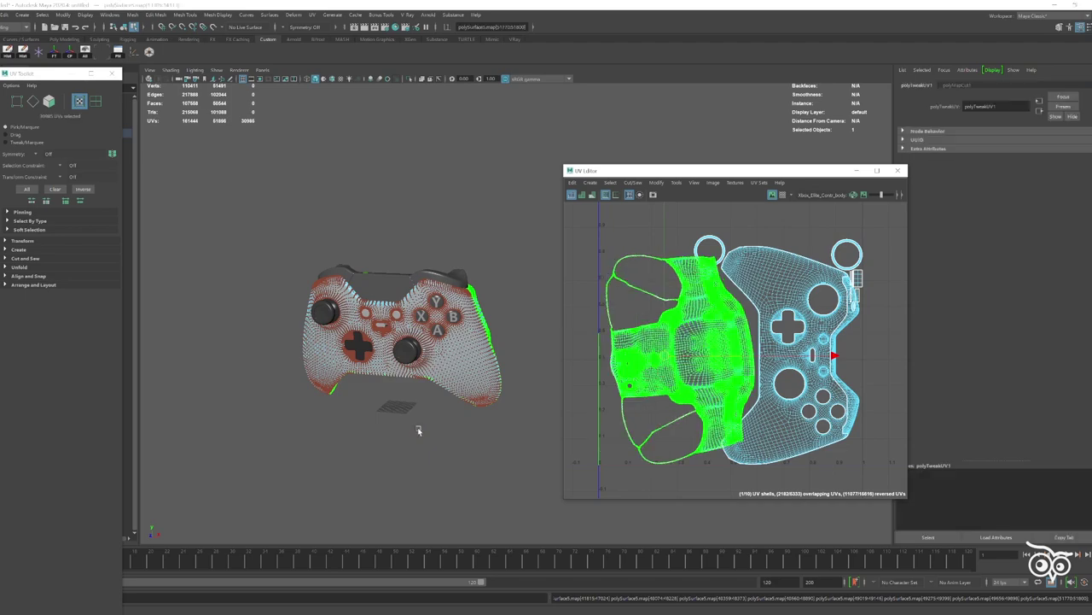
- Select the body's left and right UV shells and move them toward the lower right
left_click(781, 254)
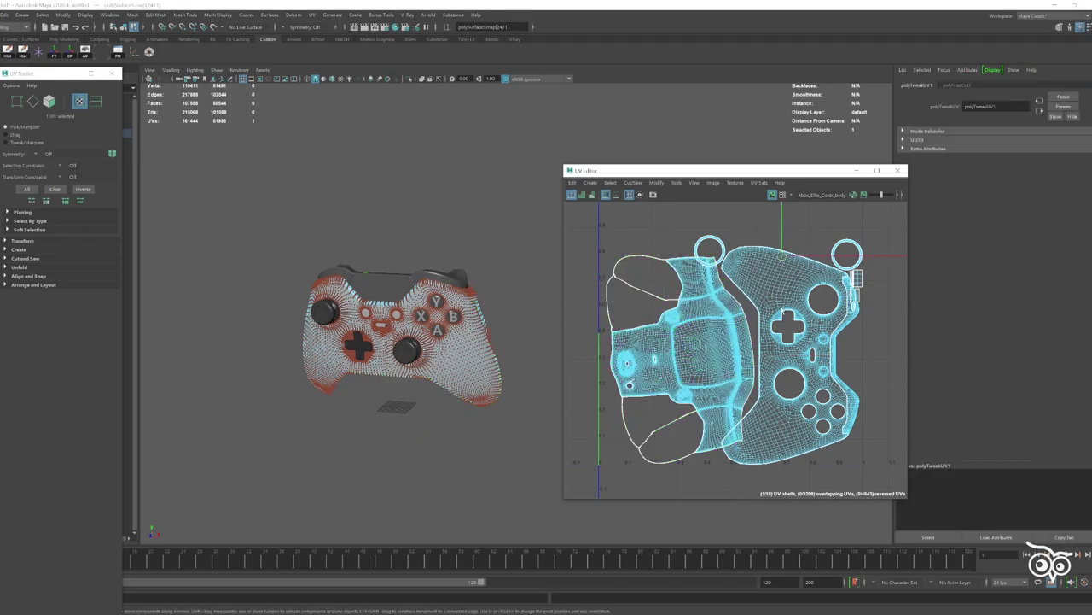
double_click(762, 305)
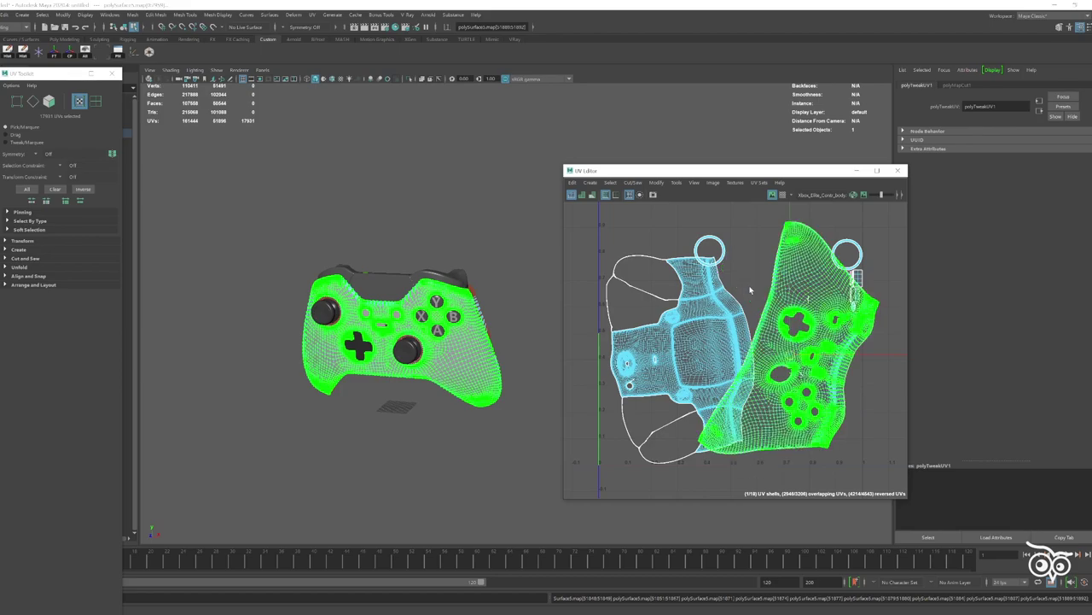
double_click(730, 344, "shift")
left_click_drag(730, 344, 834, 379)
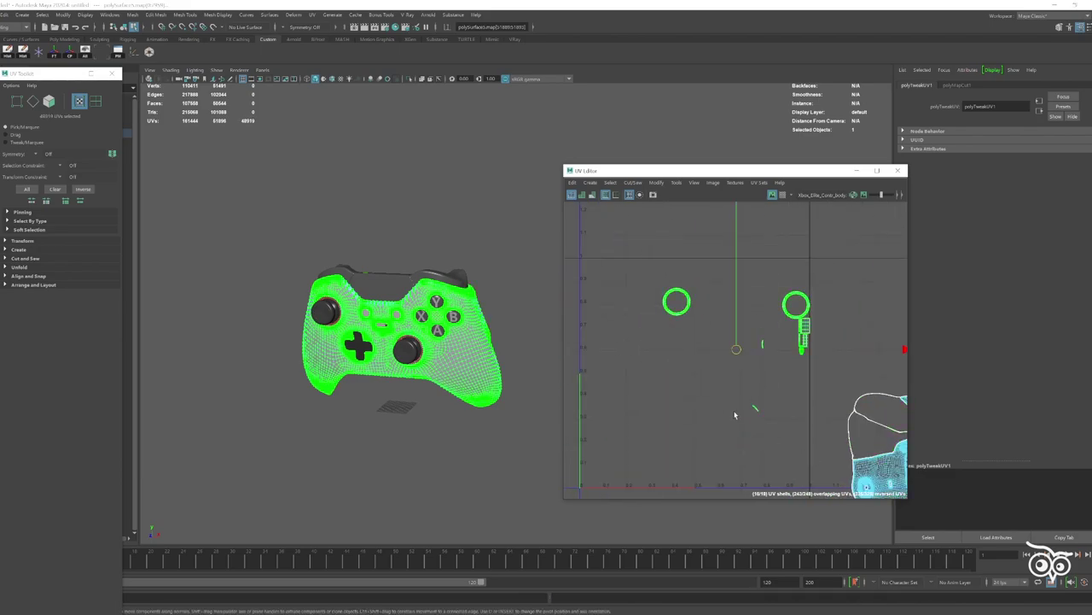
key("ctrl+z")
key("F8")
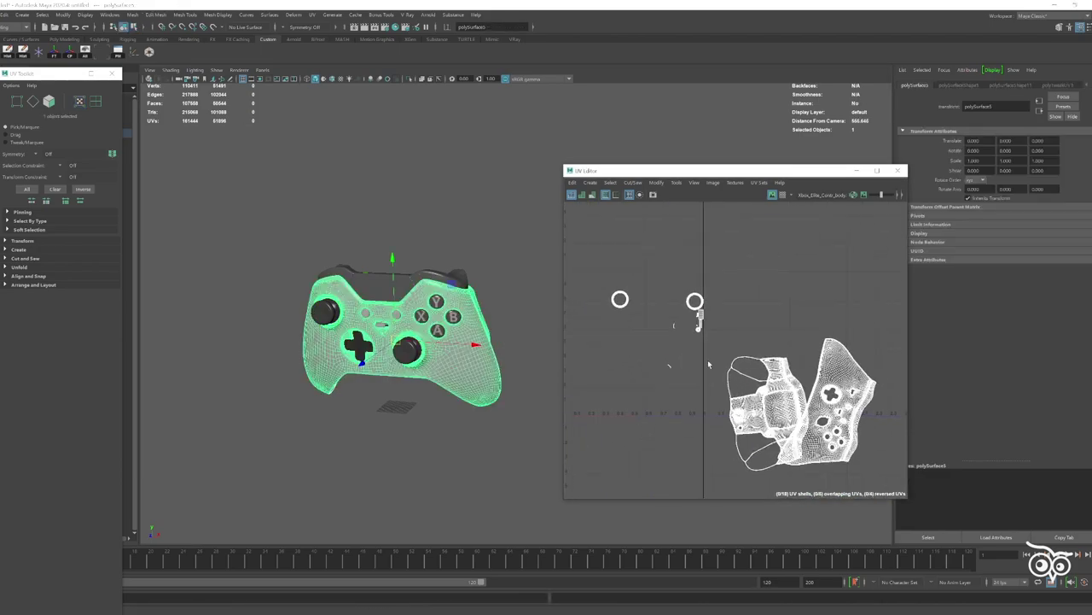
- Try an automatic Layout and an Unfold on the body UVs, then undo both
left_click(656, 182)
left_click(683, 322)
key("ctrl+z")
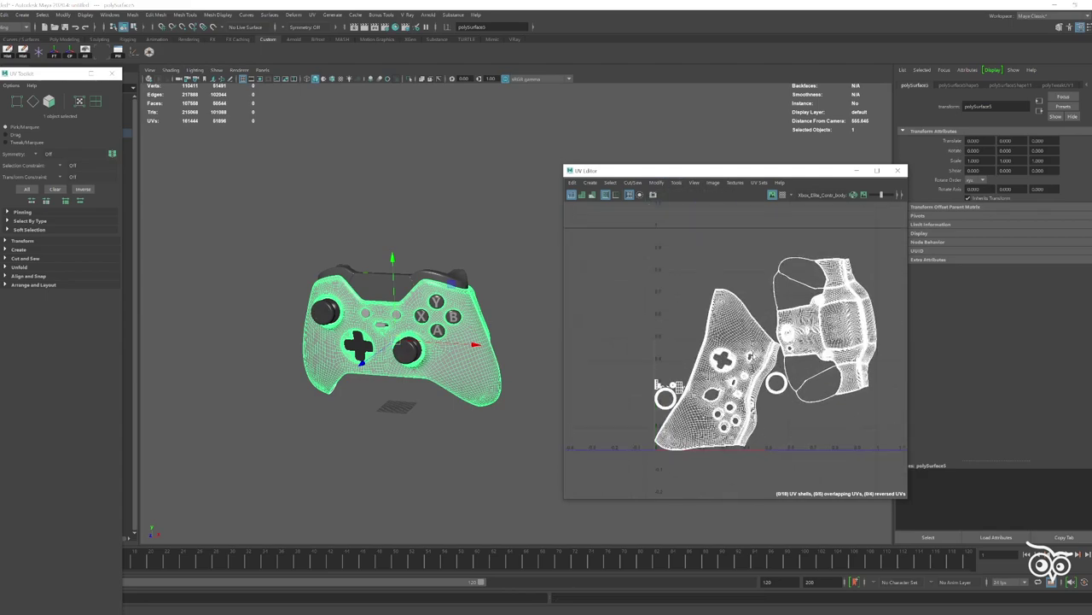
key("ctrl+z")
key("ctrl+z")
key("ctrl+z")
key("ctrl+z")
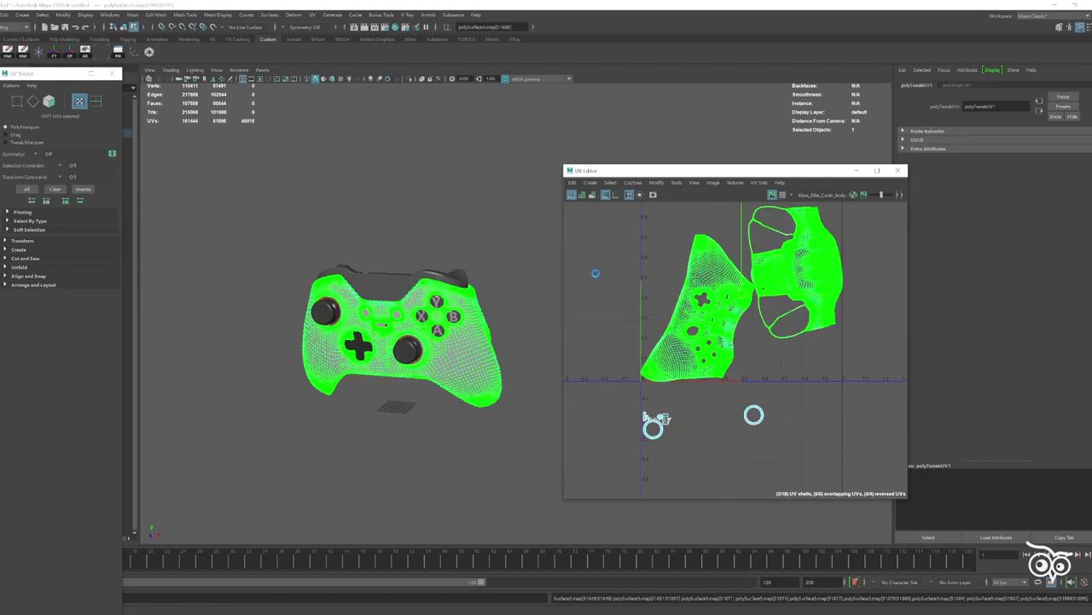
key("shift+z")
key("ctrl+z")
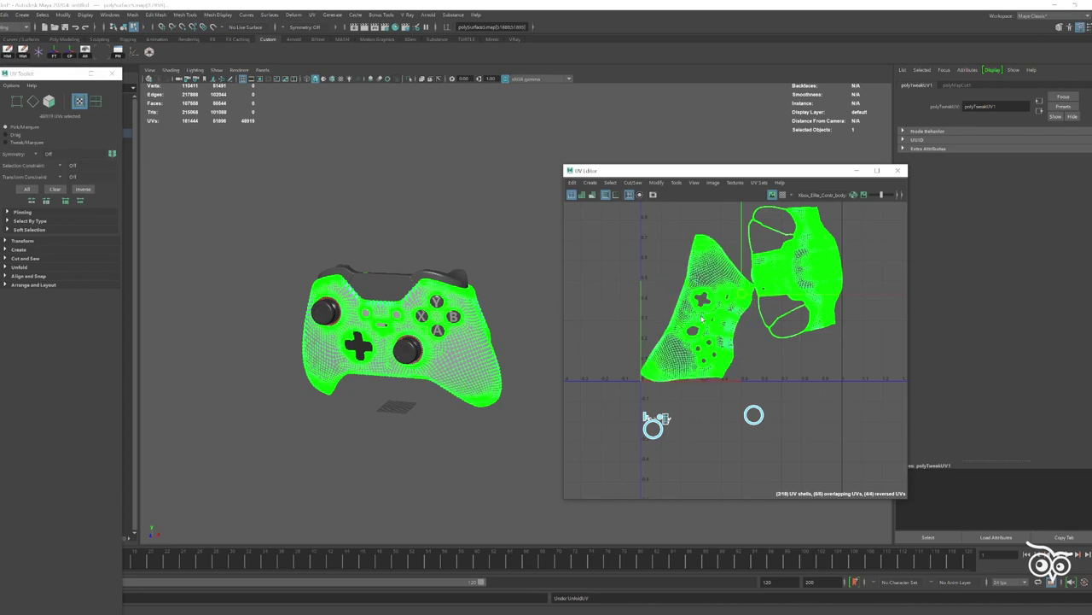
left_click(657, 181)
key("Escape")
- Rotate the left and right body shells upright and run Modify > Layout
middle_click_drag(731, 324, 662, 333, "alt")
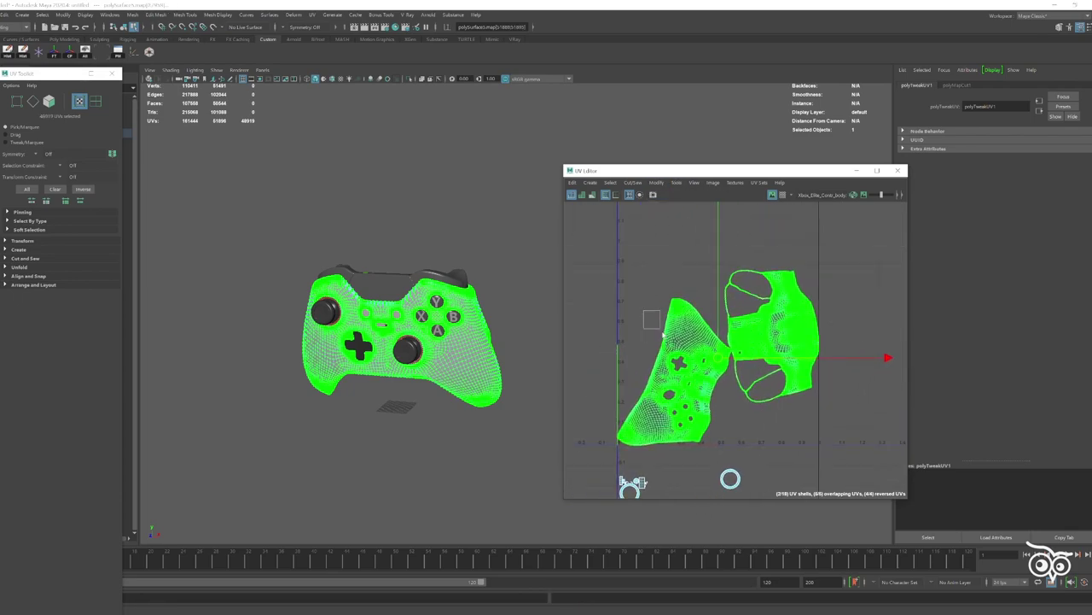
left_click_drag(789, 252, 820, 290)
left_click(773, 333)
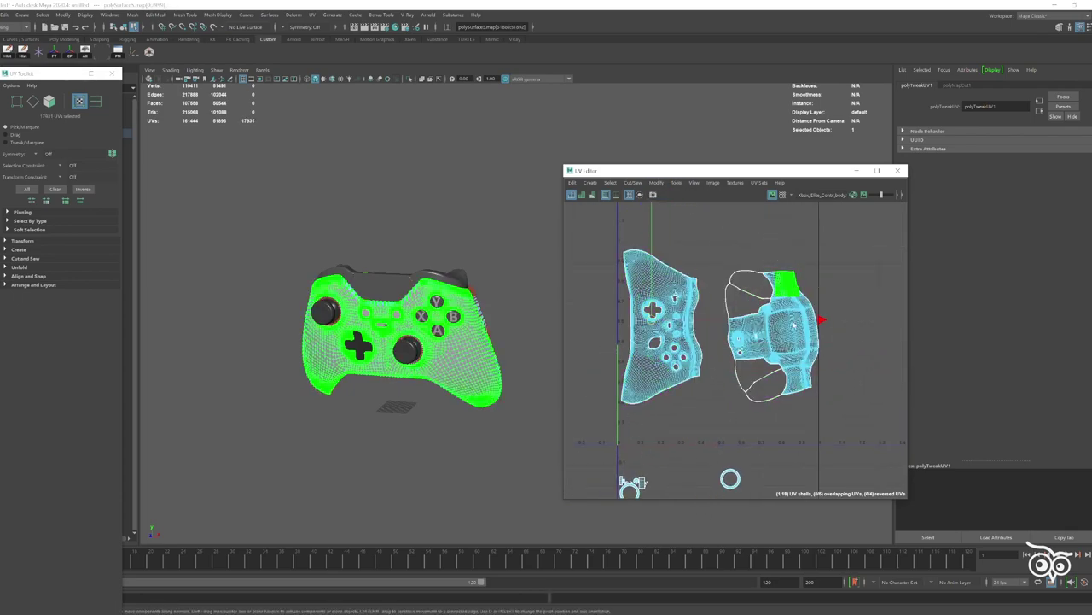
right_click_drag(898, 234, 770, 315, "shift")
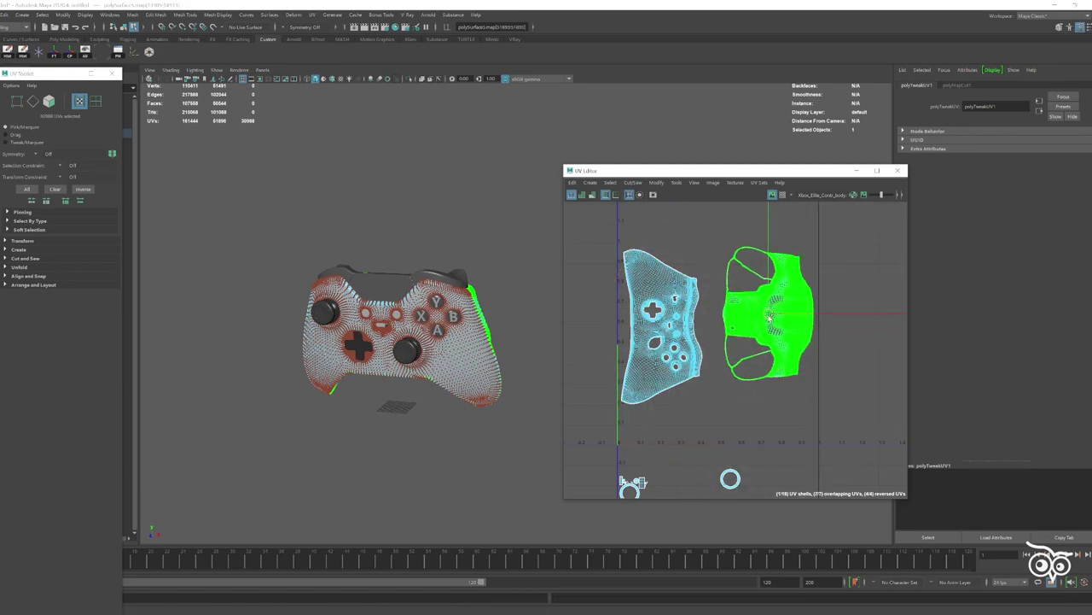
left_click(657, 181)
left_click(675, 285)
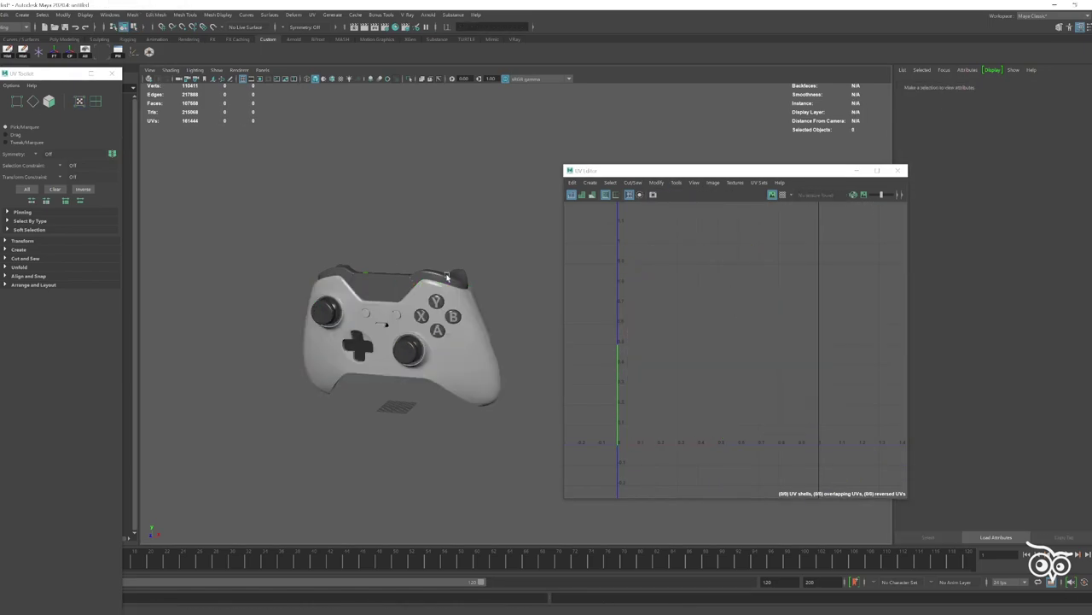
- Select all the body's UV shells and reposition the whole layout
left_click(814, 414)
key("f")
left_click_drag(565, 213, 837, 395)
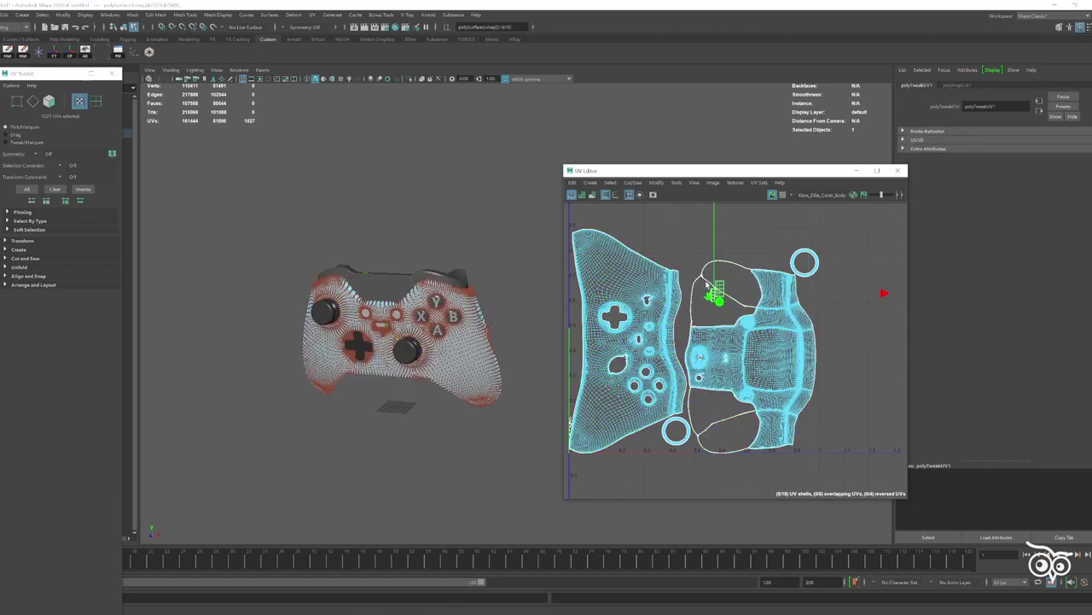
scroll(837, 395, "down", 3)
left_click(629, 298)
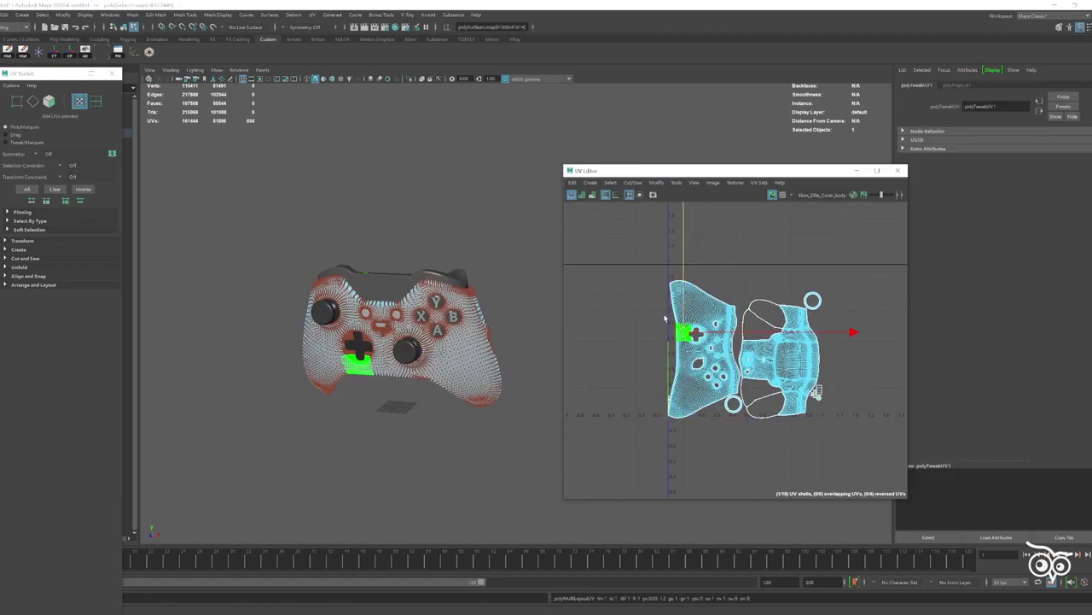
key("F8")
- Break the texture connection on the body material's Color attribute
left_click_drag(455, 447, 448, 219, "alt")
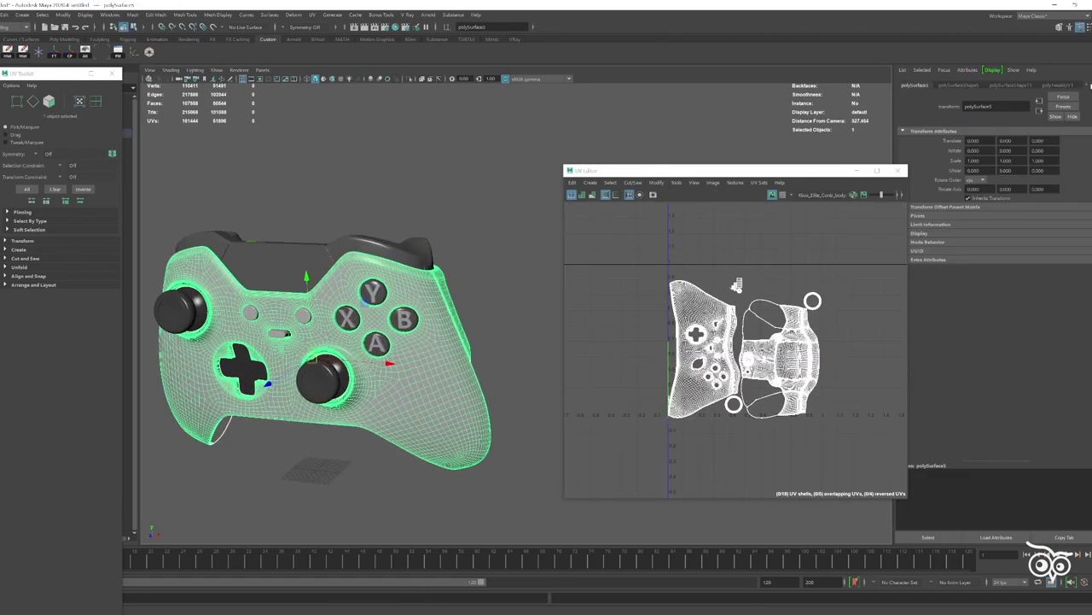
left_click(447, 219)
key("ctrl+z")
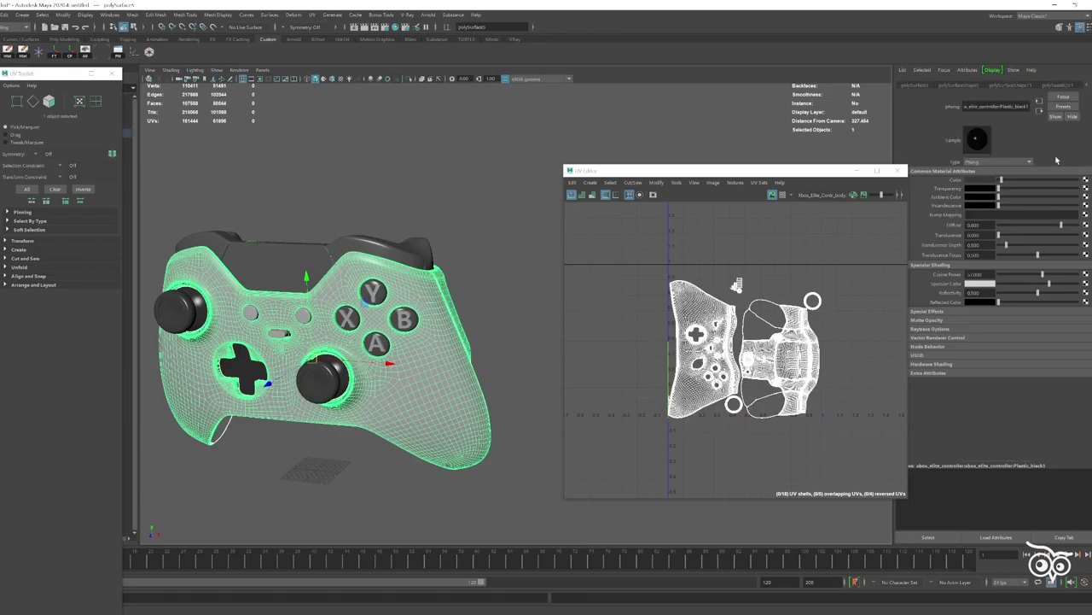
left_click_drag(342, 305, 384, 345, "alt")
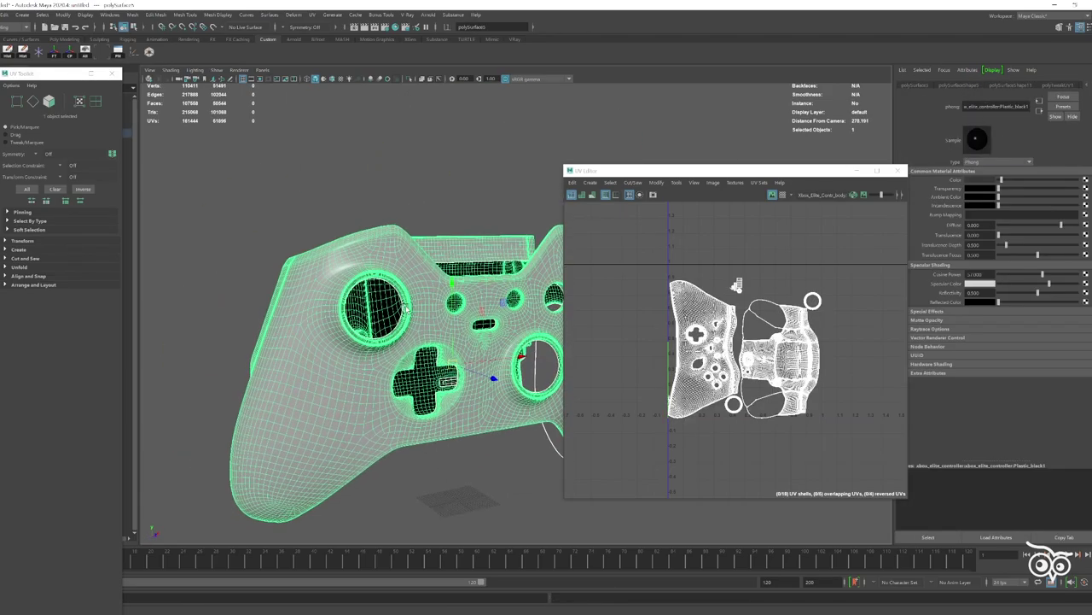
key("ctrl+z")
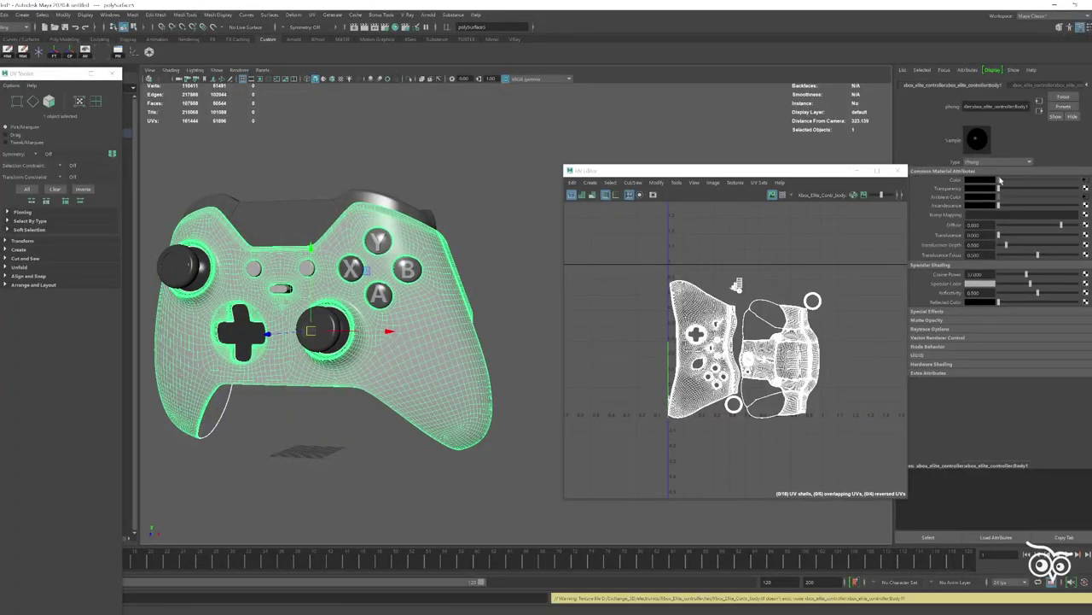
left_click(977, 203)
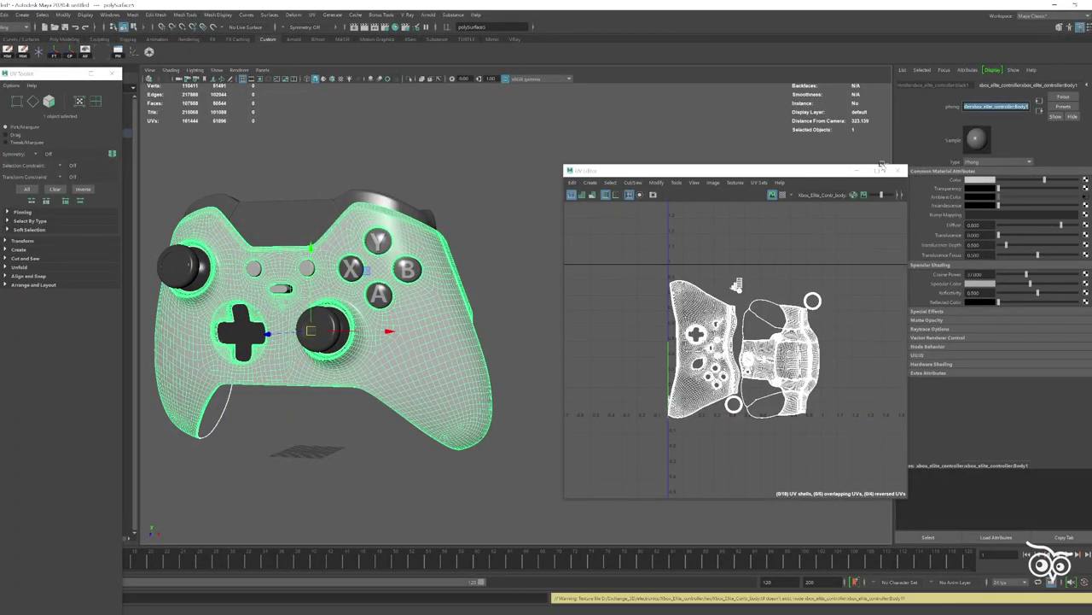
- Check the materials in Hypershade and switch the viewport to wireframe
left_click(404, 25)
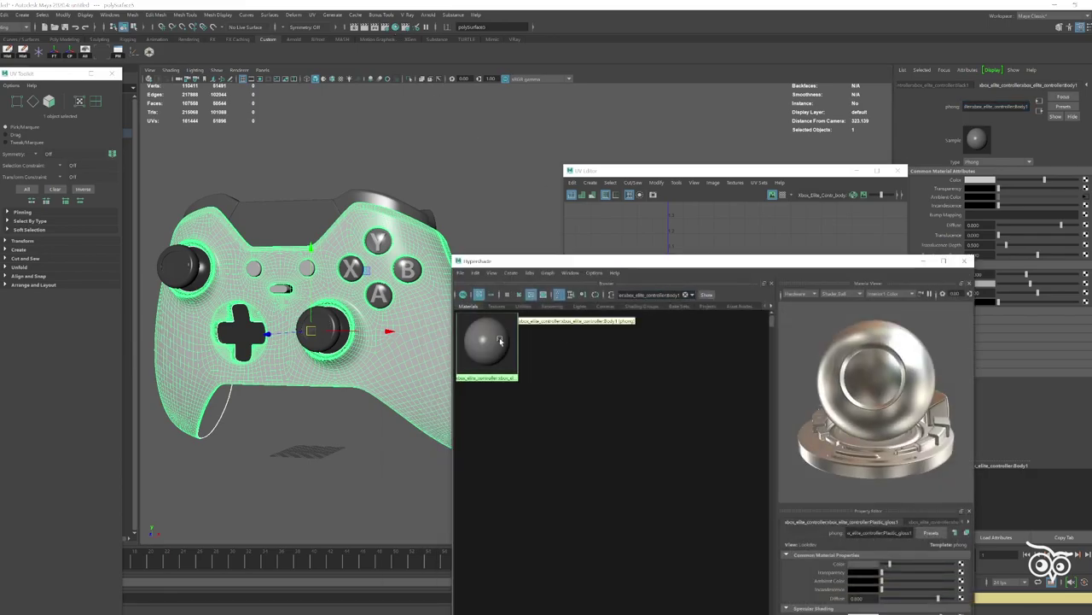
left_click_drag(256, 385, 344, 294, "alt")
key("4")
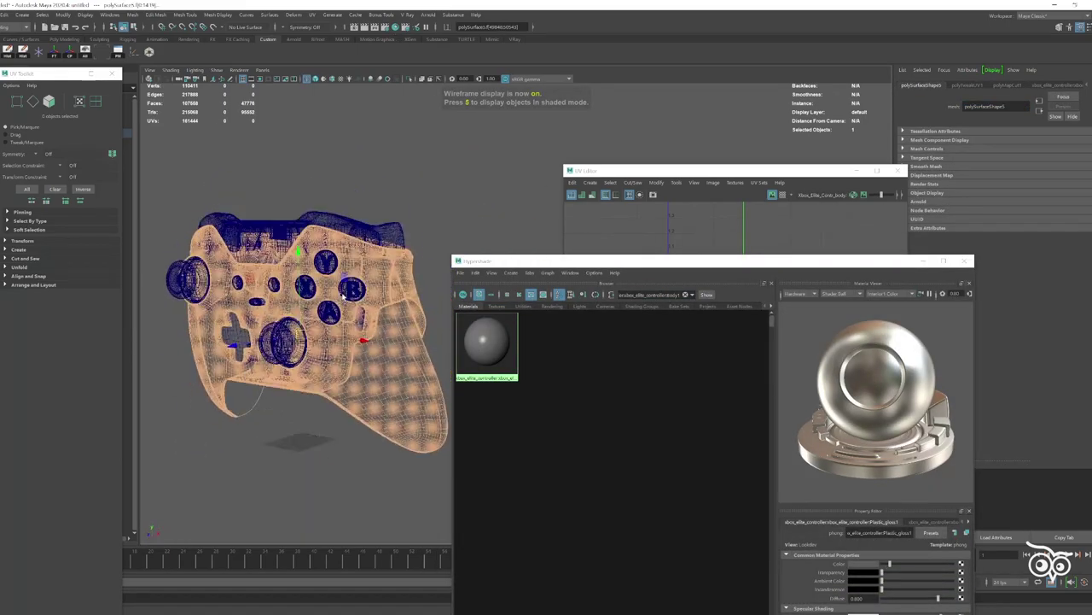
left_click(967, 261)
- Run File > Optimize Scene Size and confirm it
left_click(5, 15)
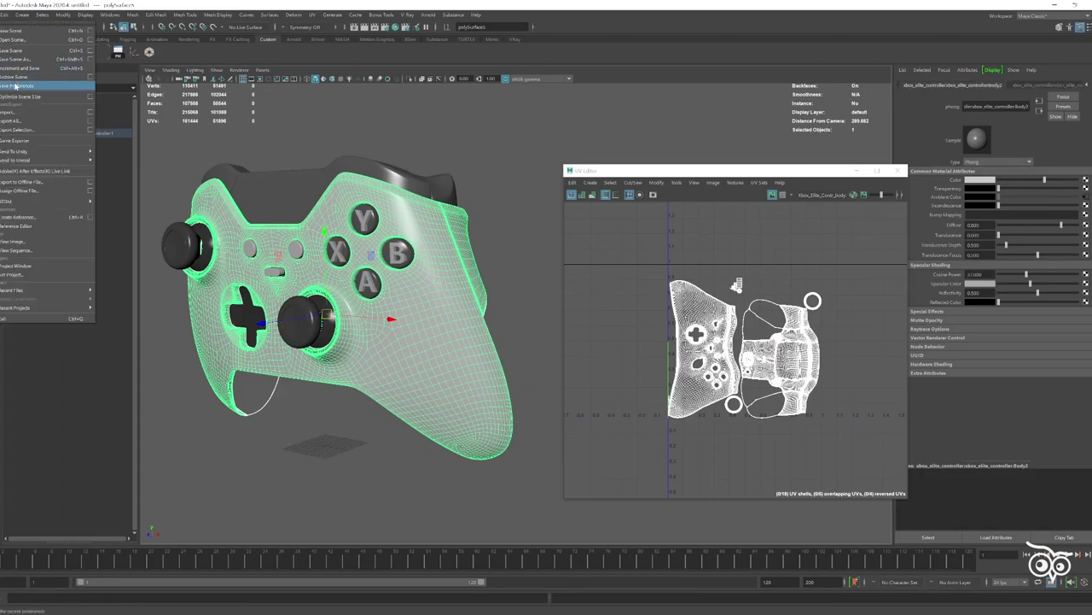
left_click(43, 145)
left_click(532, 319)
- Select a glossy controller part and view its Plastic_gloss1 material attributes
key("ctrl+h")
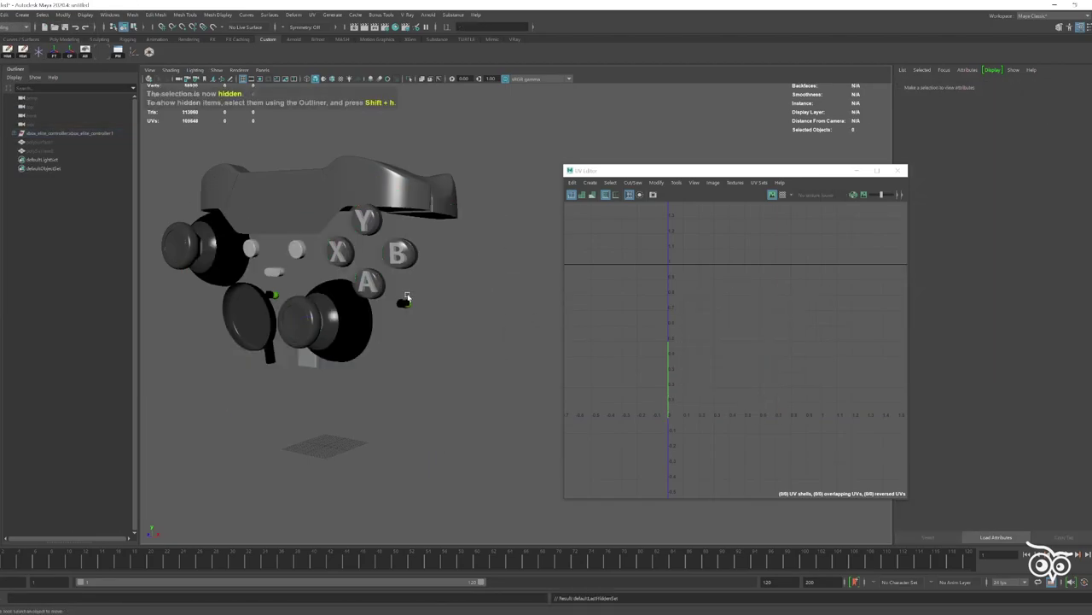
mouse_move(413, 299)
left_mouse_down("alt")
mouse_move(426, 323)
mouse_move(403, 234)
left_mouse_up("alt")
key("ctrl+z")
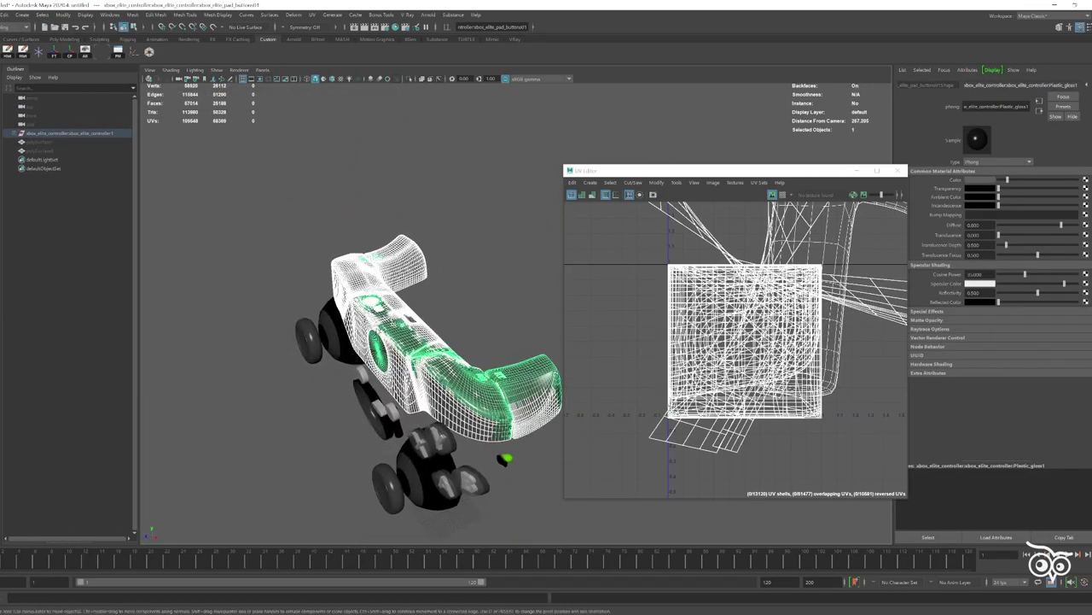
right_click_drag(403, 235, 393, 398)
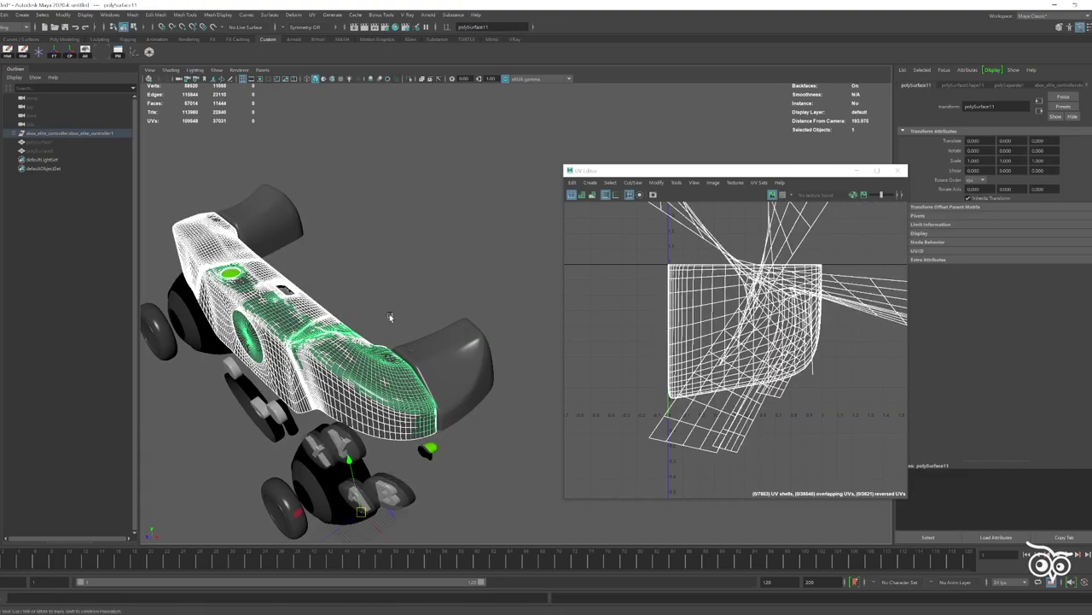
left_click_drag(389, 313, 900, 159, "alt")
left_click(1067, 115)
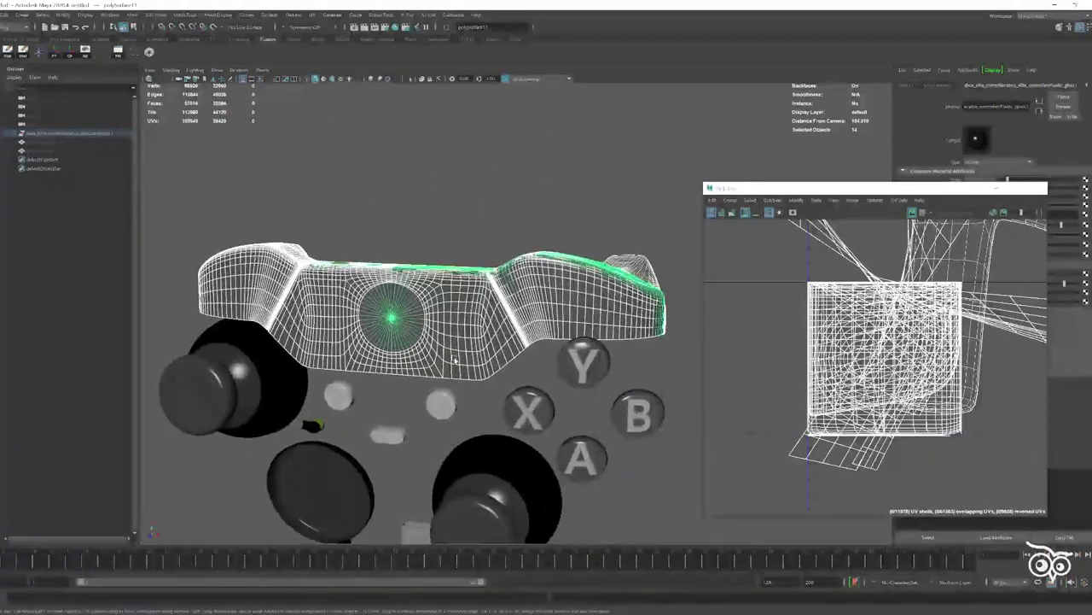
- Assign a new Phong material, Plastic_Gloss, to the parts and show the body's UV layout
right_click_drag(581, 200, 577, 422)
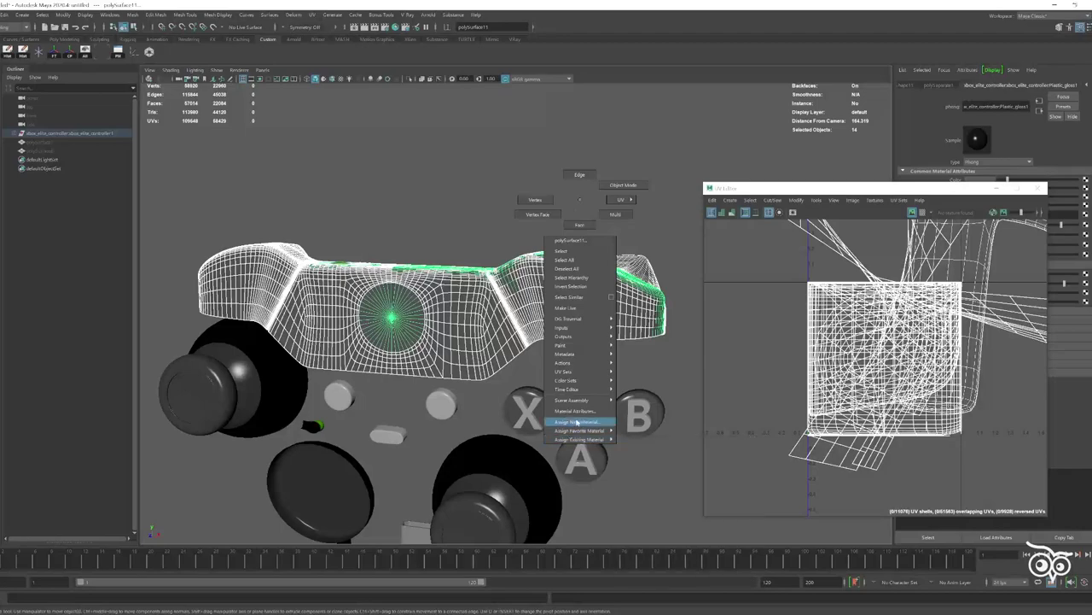
left_click(426, 282)
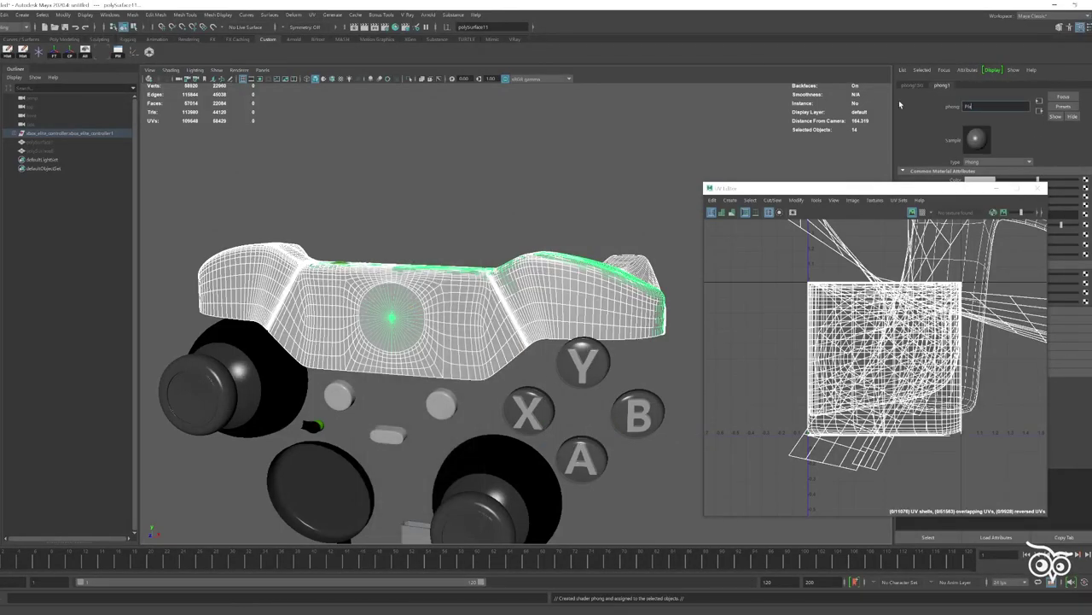
left_click(1038, 188)
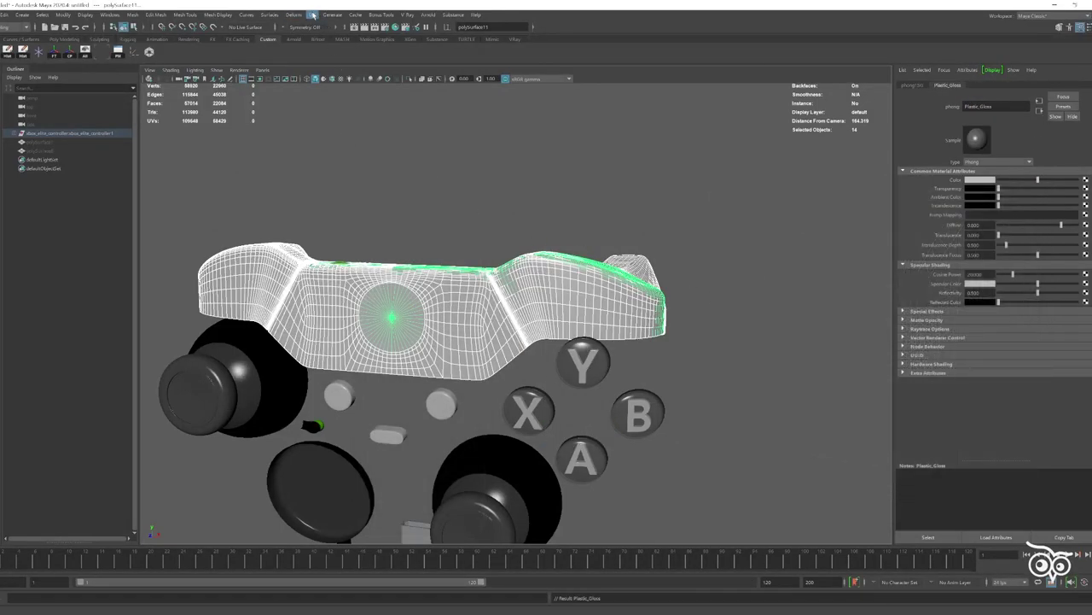
left_click(312, 16)
left_click(333, 28)
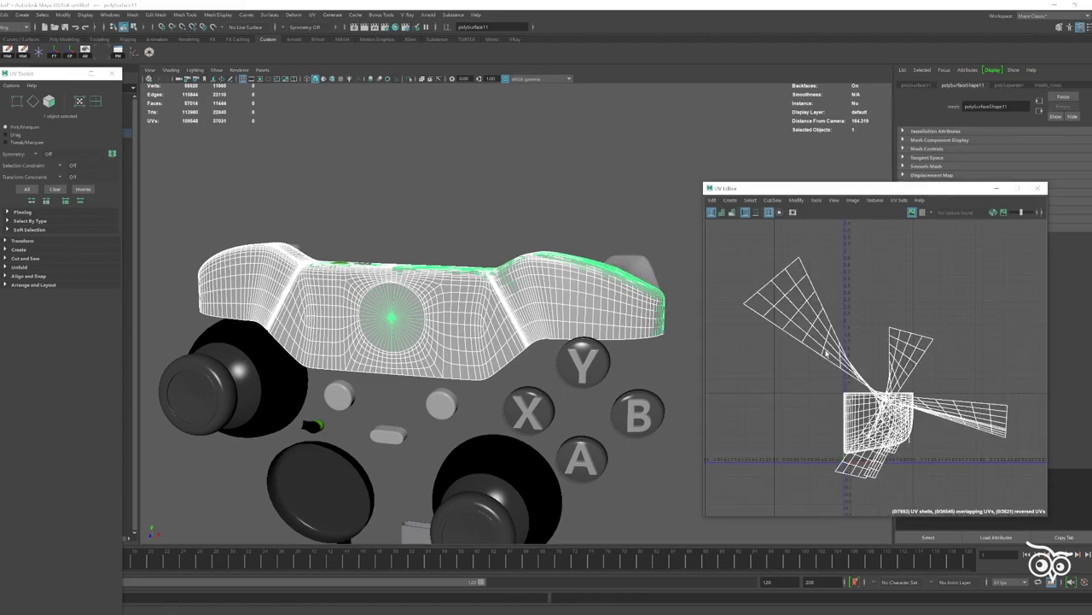
- Project all body faces Normal Based, then Unfold and Layout the shell into 0–1 space
left_click(796, 200)
left_click(829, 319)
left_click(730, 200)
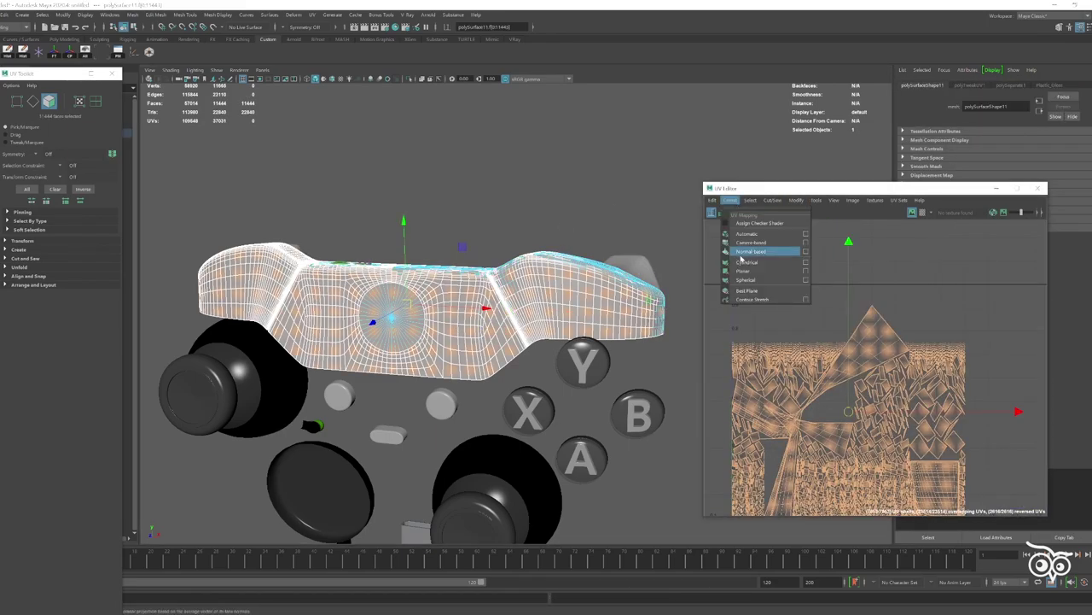
left_click(740, 254)
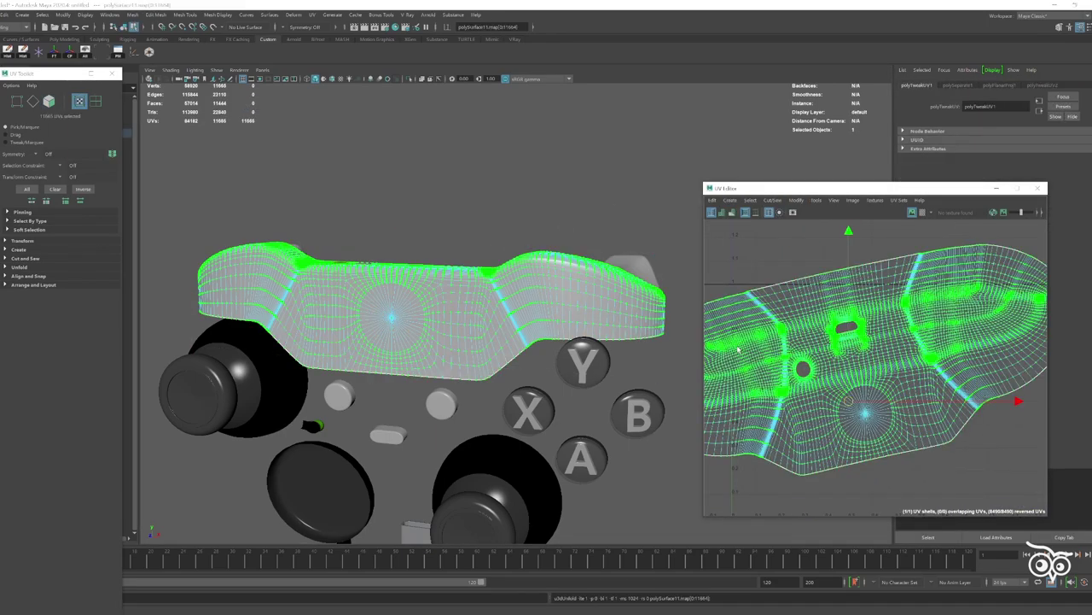
left_click(796, 200)
left_click(828, 335)
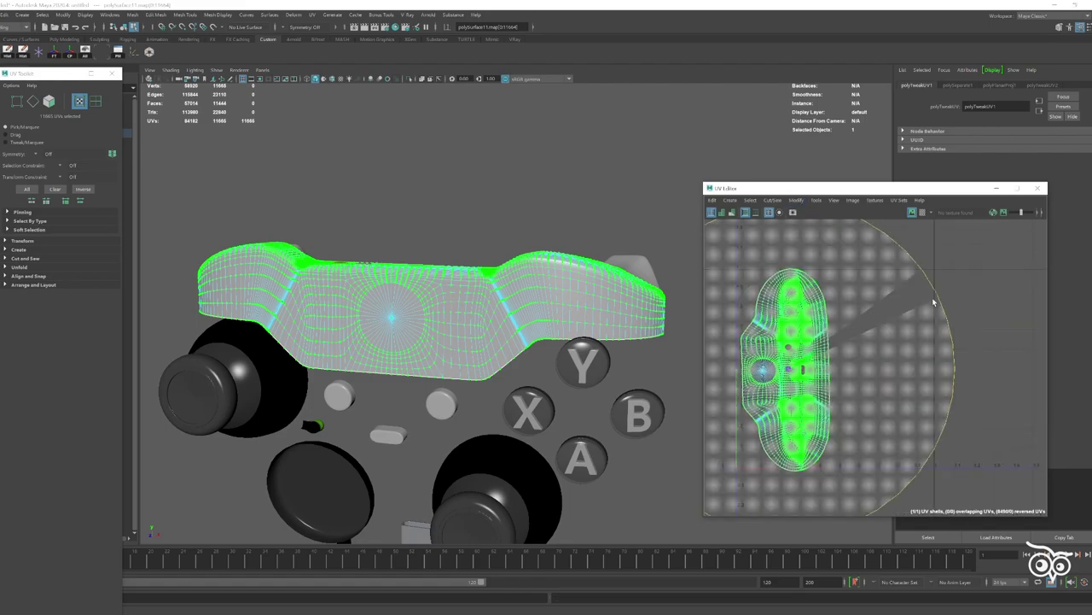
left_click(797, 200)
left_click(828, 256)
left_click_drag(657, 362, 322, 346, "alt")
left_click(450, 344)
- Combine the grip piece and controller body into one mesh
left_click(329, 346, "shift")
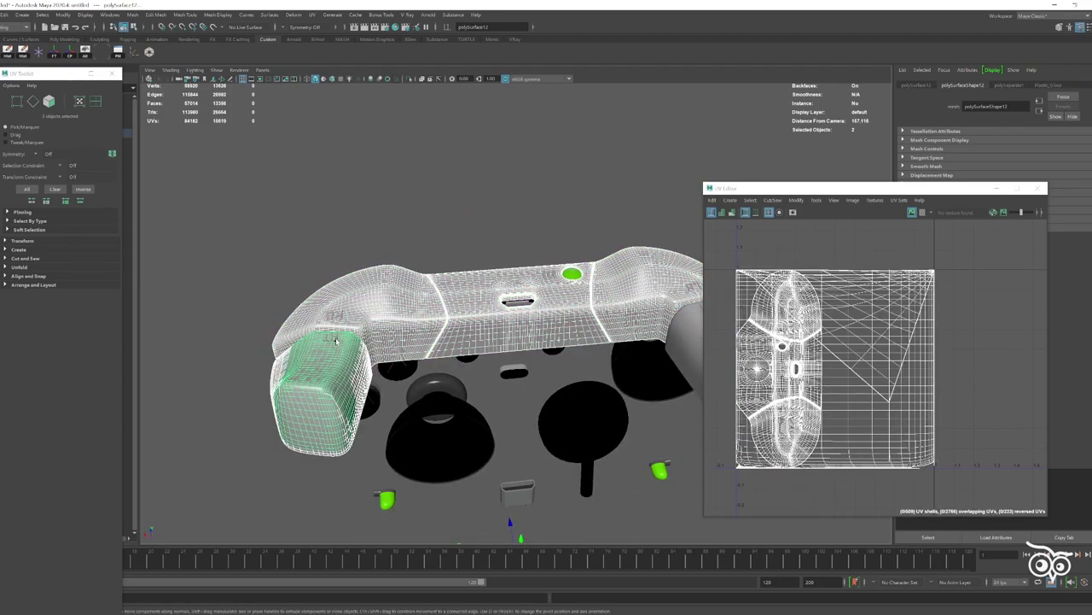
left_click(346, 315, "shift")
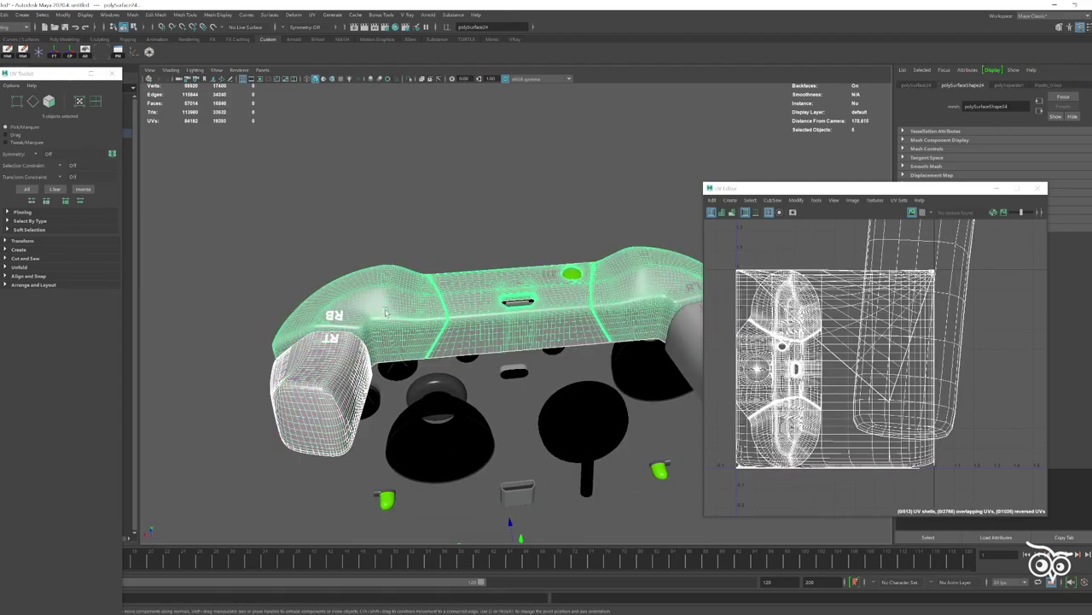
mouse_move(346, 316)
left_mouse_down("alt")
mouse_move(530, 350)
mouse_move(503, 384)
mouse_move(499, 281)
left_mouse_up("alt")
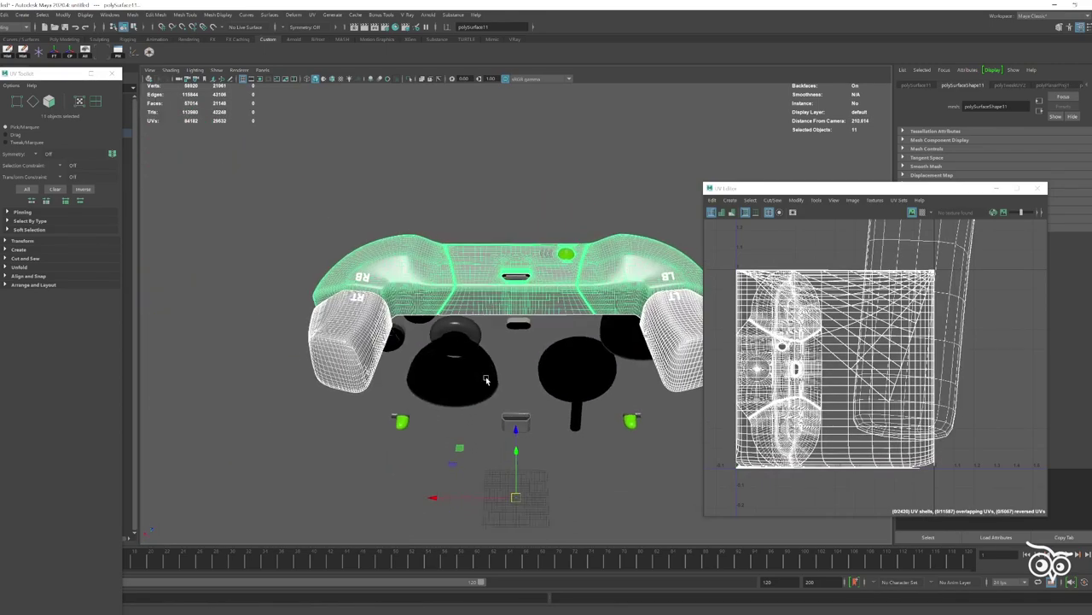
right_click_drag(499, 282, 476, 454, "shift")
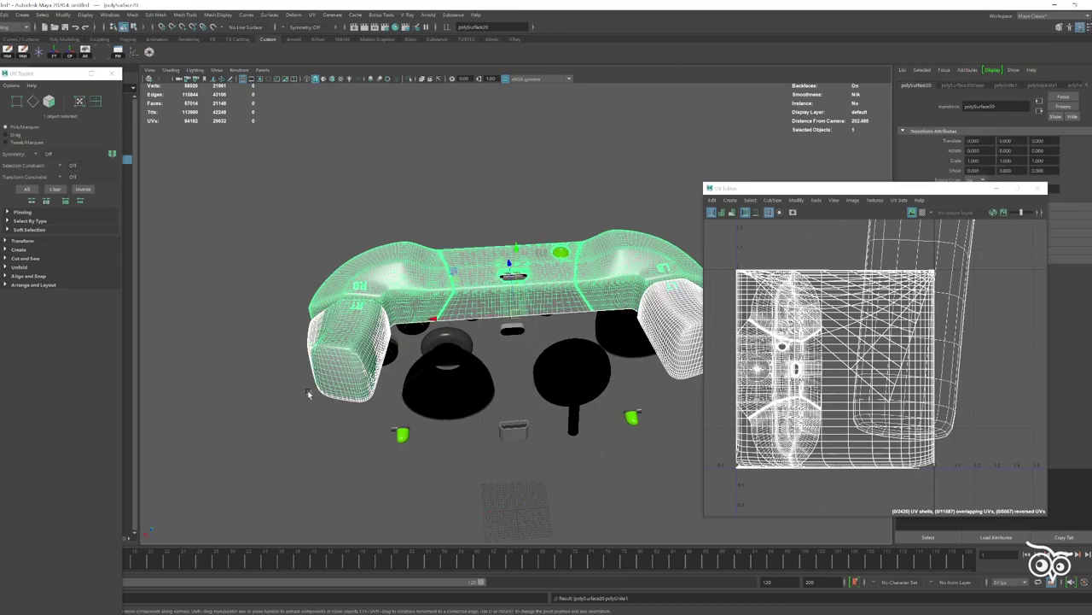
- Planar-project and unfold the right grip's faces
left_click_drag(420, 289, 478, 281, "alt")
scroll(748, 271, "down", 2)
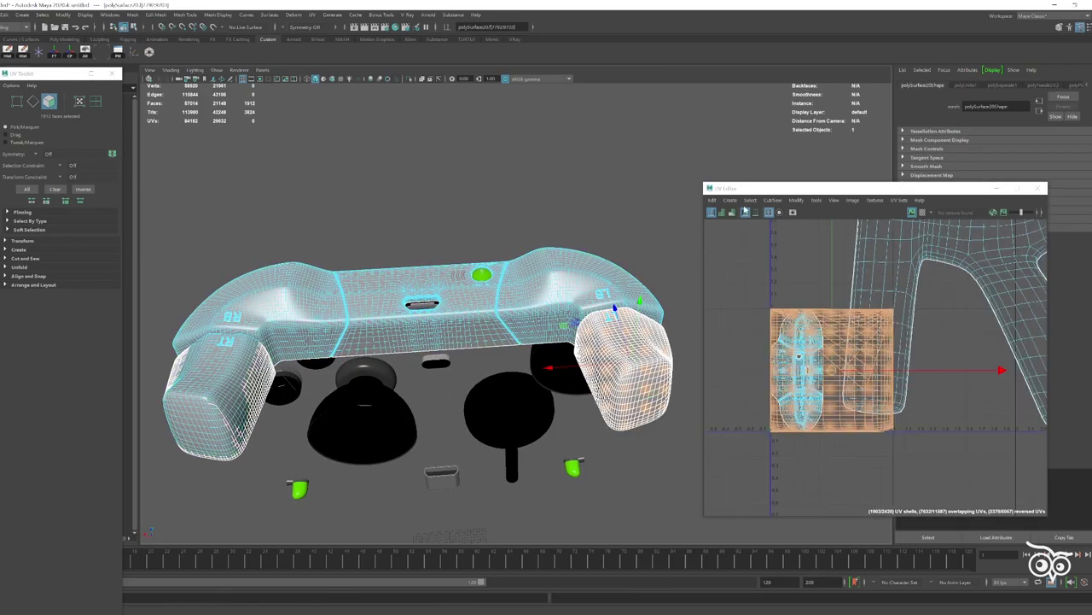
right_click_drag(748, 270, 804, 402, "shift")
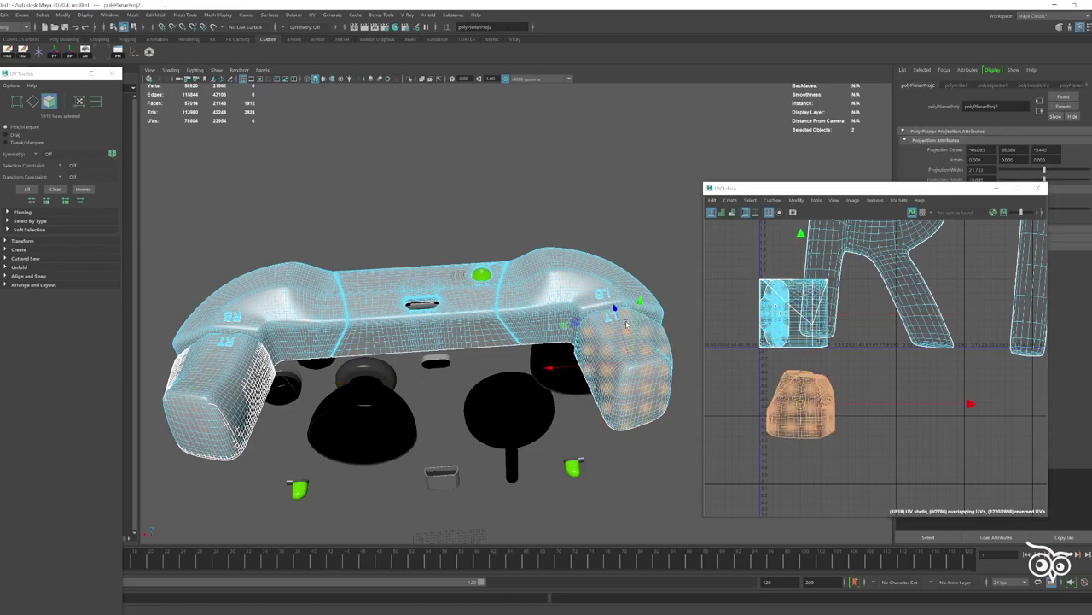
right_click_drag(864, 354, 789, 354, "shift")
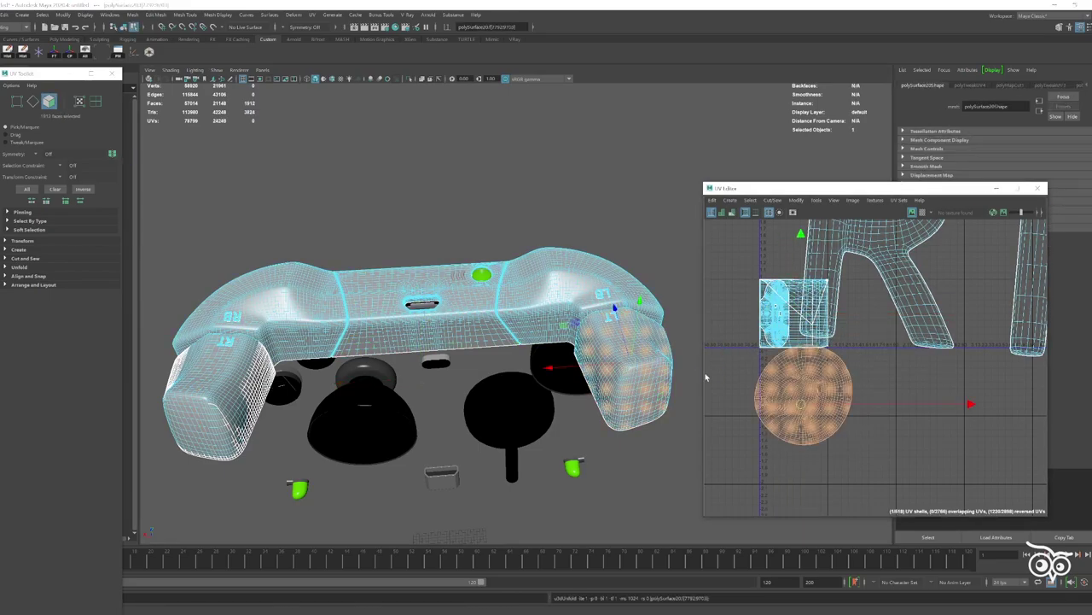
key("F8")
- Planar-project the left grip's faces
mouse_move(649, 367)
left_mouse_down("alt")
mouse_move(471, 342)
mouse_move(512, 324)
mouse_move(554, 358)
left_mouse_up("alt")
key("F11")
left_click_drag(751, 271, 838, 350)
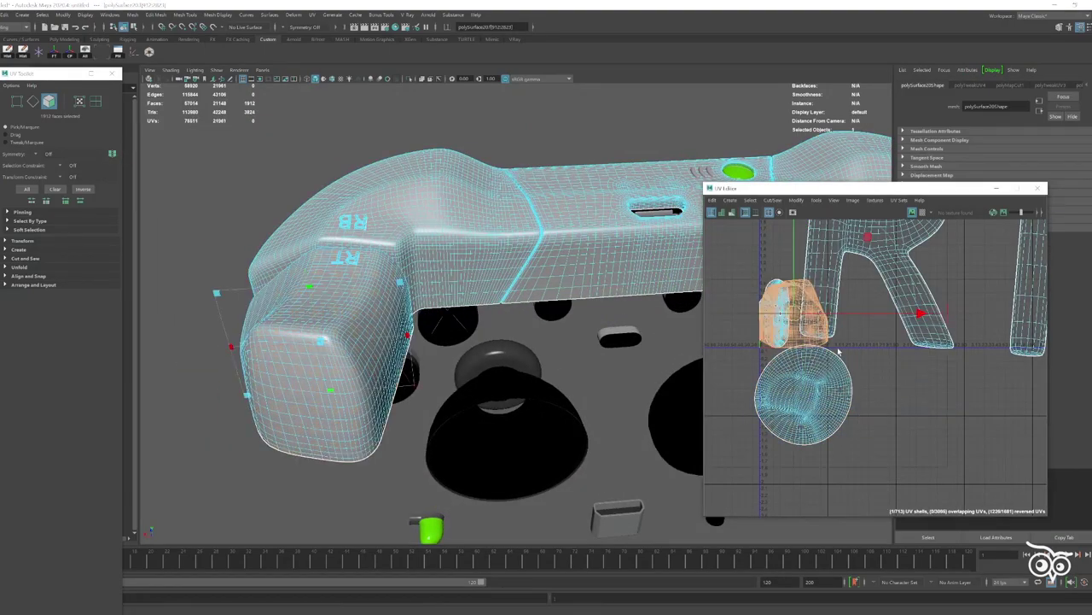
right_click_drag(838, 350, 865, 309, "shift")
key("F8")
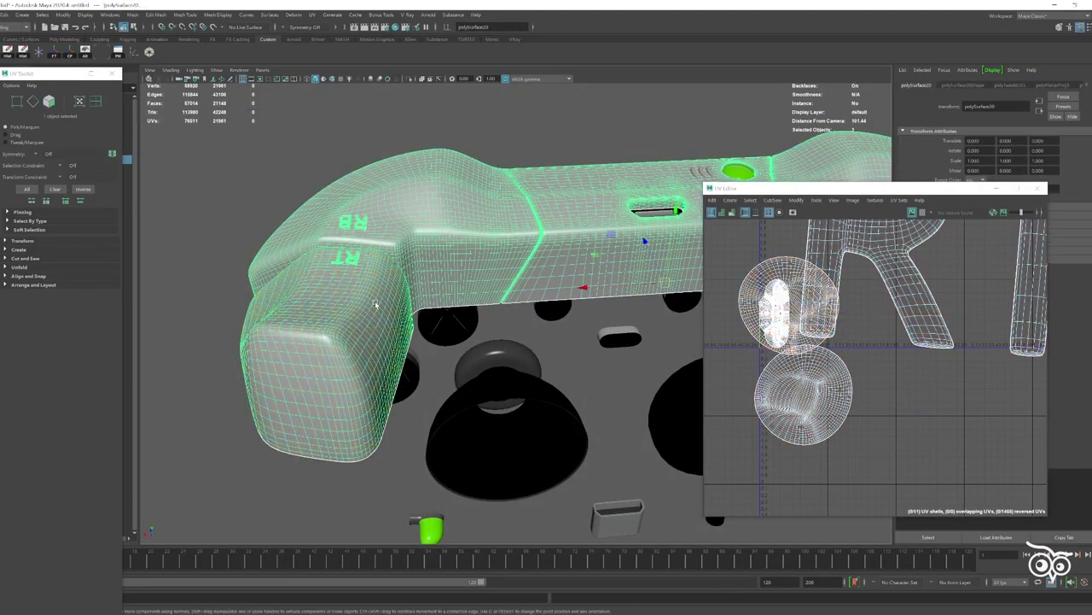
- Lay out all UV shells in 0–1 space and select the B, L, R, T letter shells
left_click(796, 200)
left_click(807, 329)
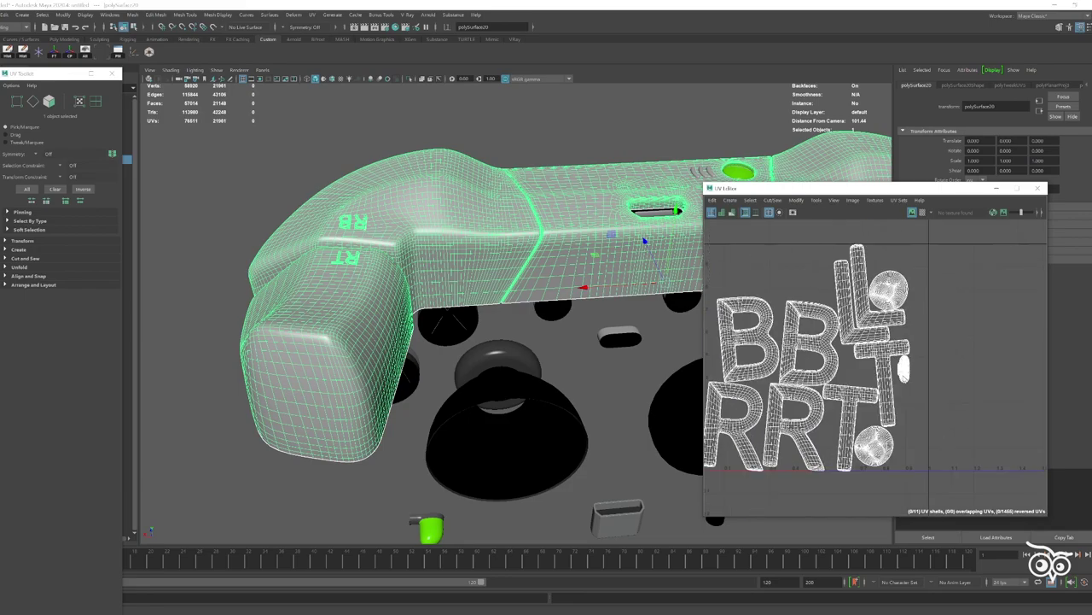
left_click_drag(848, 303, 930, 413)
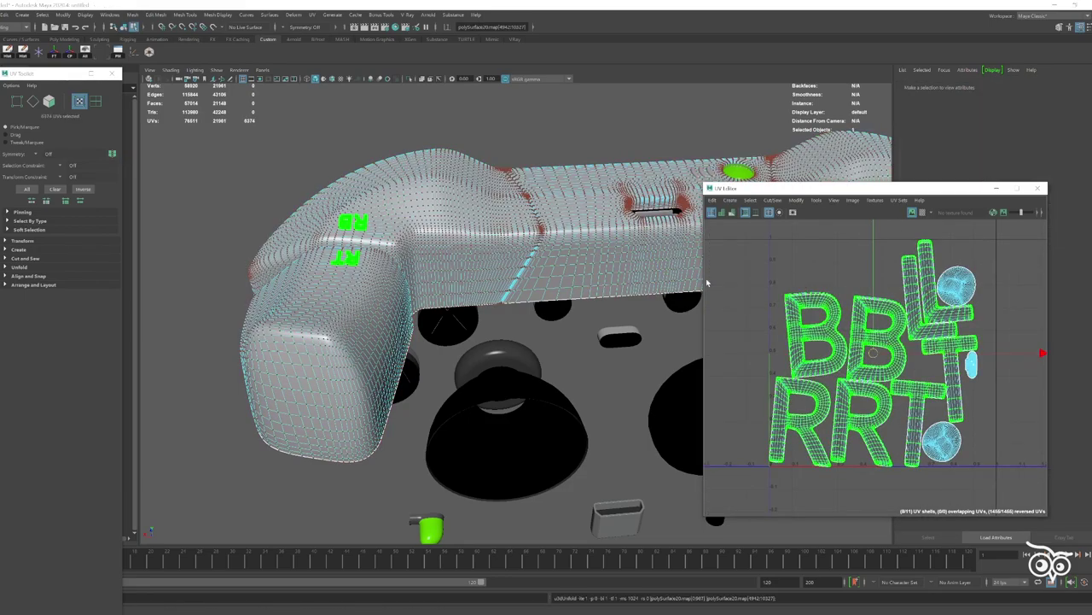
- Undo a trial unfold and scale of the letter shells, then re-lay out all shells in 0–1
key("ctrl+u")
key("ctrl+l")
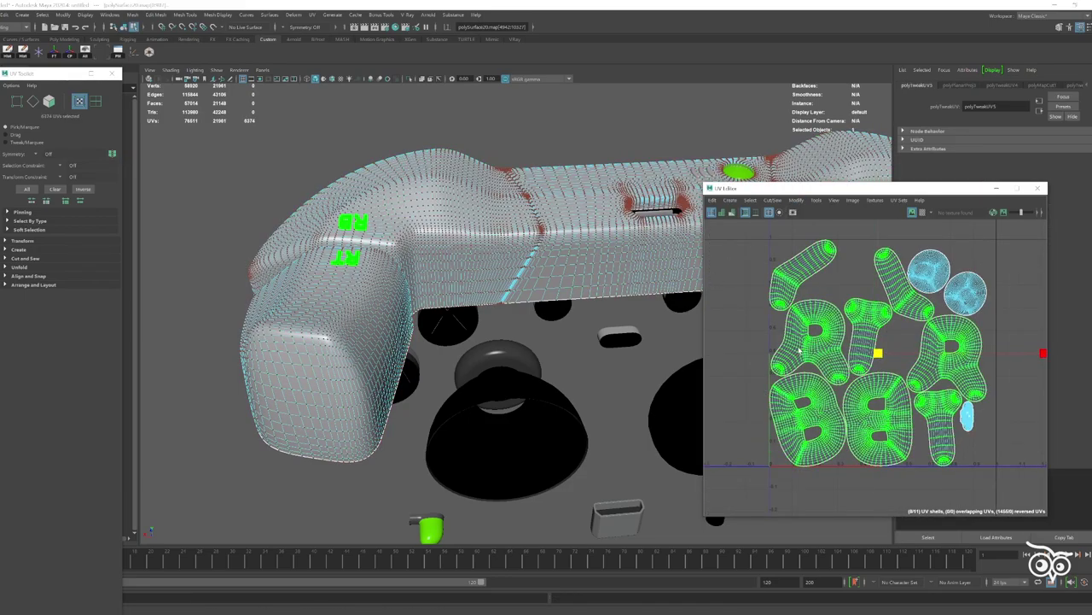
middle_click_drag(799, 351, 730, 343)
key("ctrl+z")
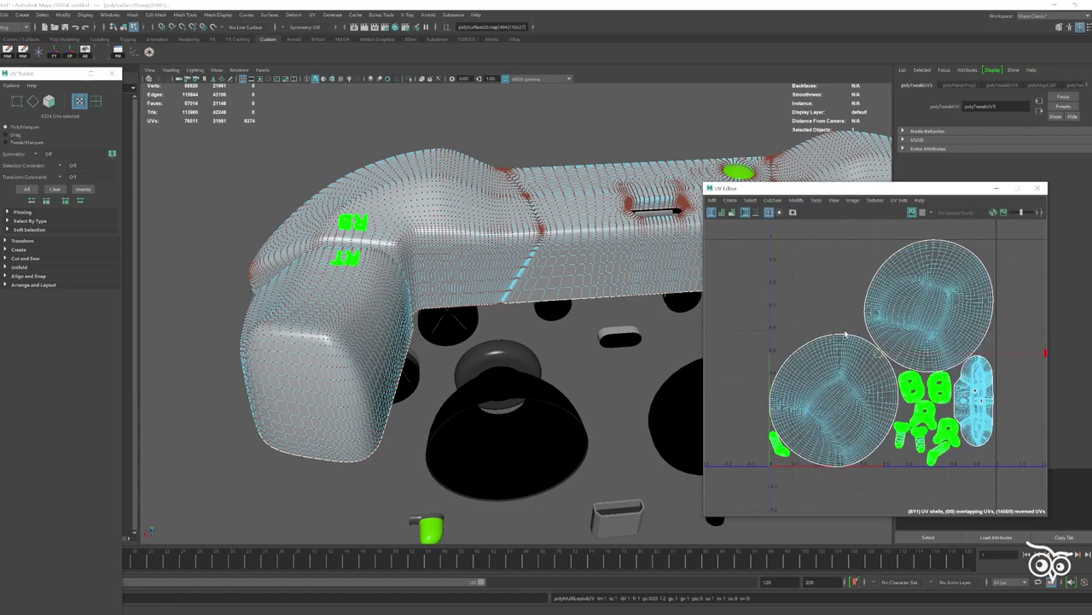
key("ctrl+z")
key("ctrl+z")
key("ctrl+z")
key("ctrl+z")
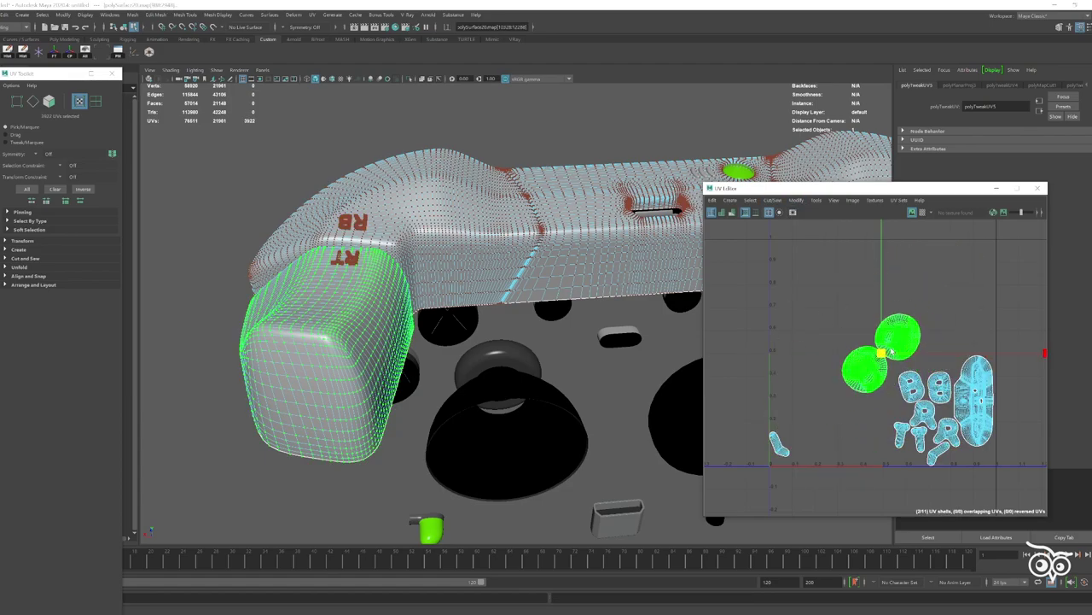
left_click(795, 200)
left_click(818, 333)
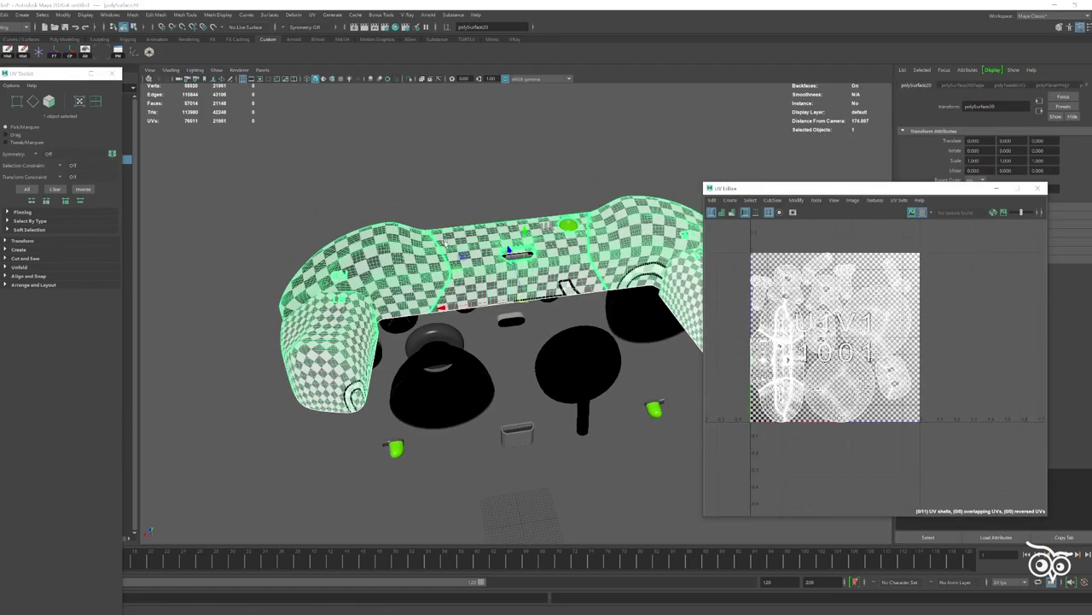
- Narrow the grip's UV shell horizontally and shrink it slightly
left_click_drag(1023, 353, 989, 353)
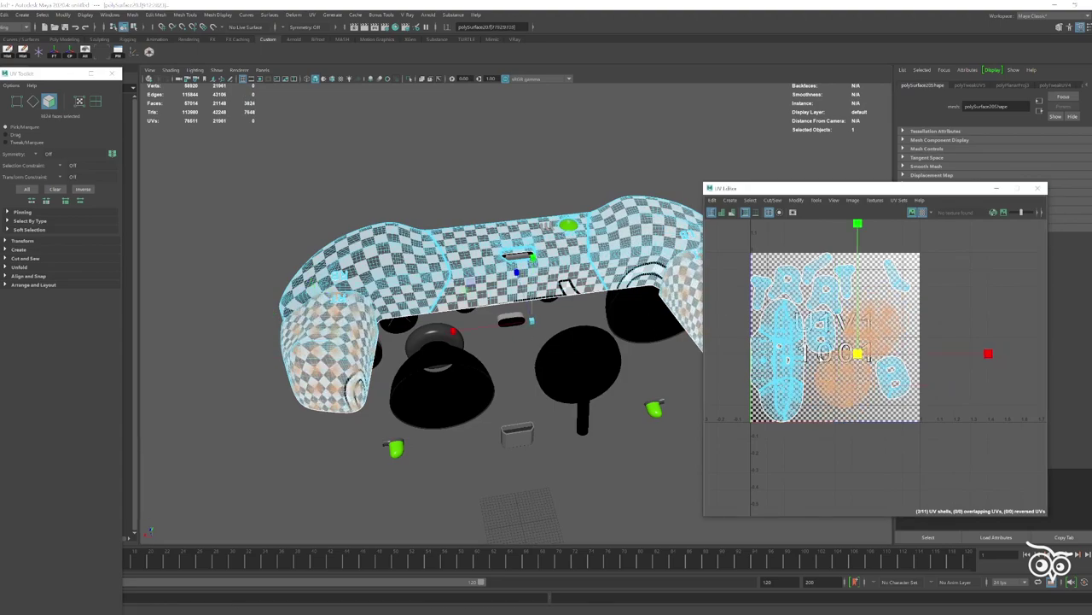
left_click_drag(868, 359, 860, 359)
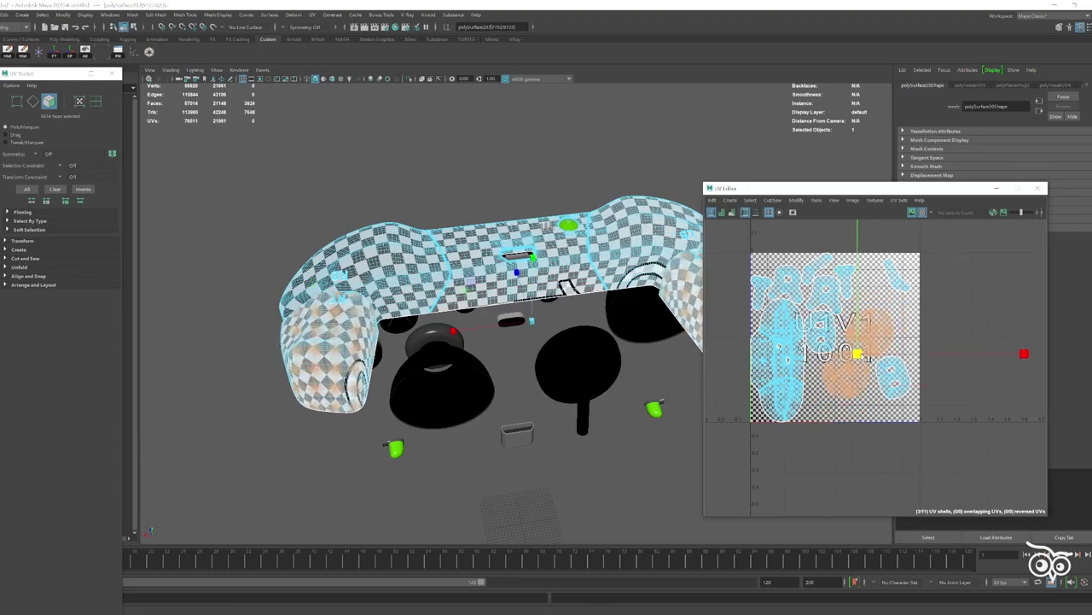
key("F8")
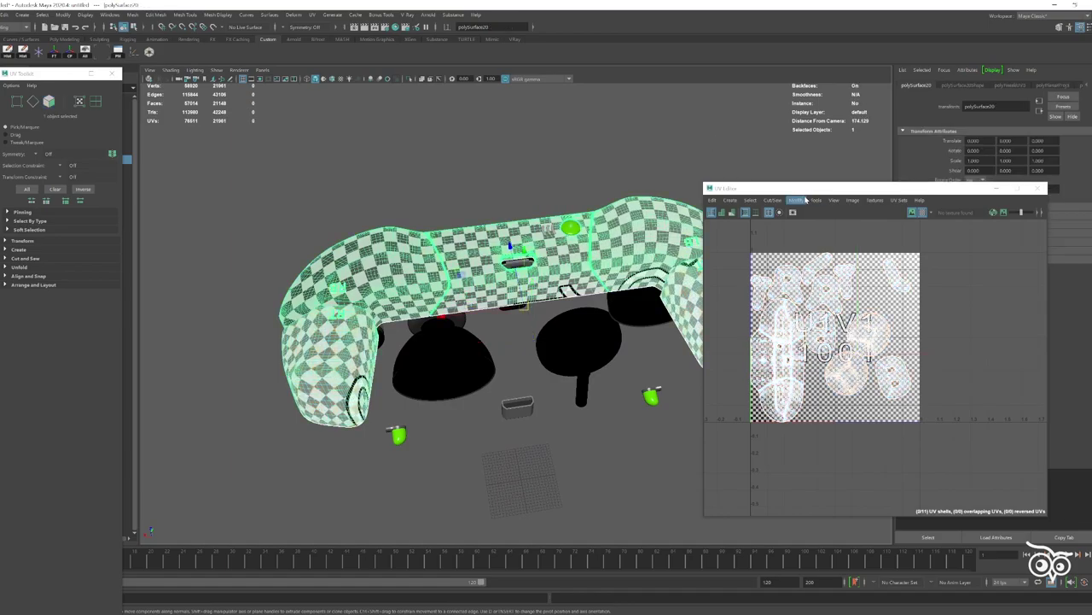
left_click_drag(670, 334, 411, 276, "alt")
scroll(412, 277, "up", 5)
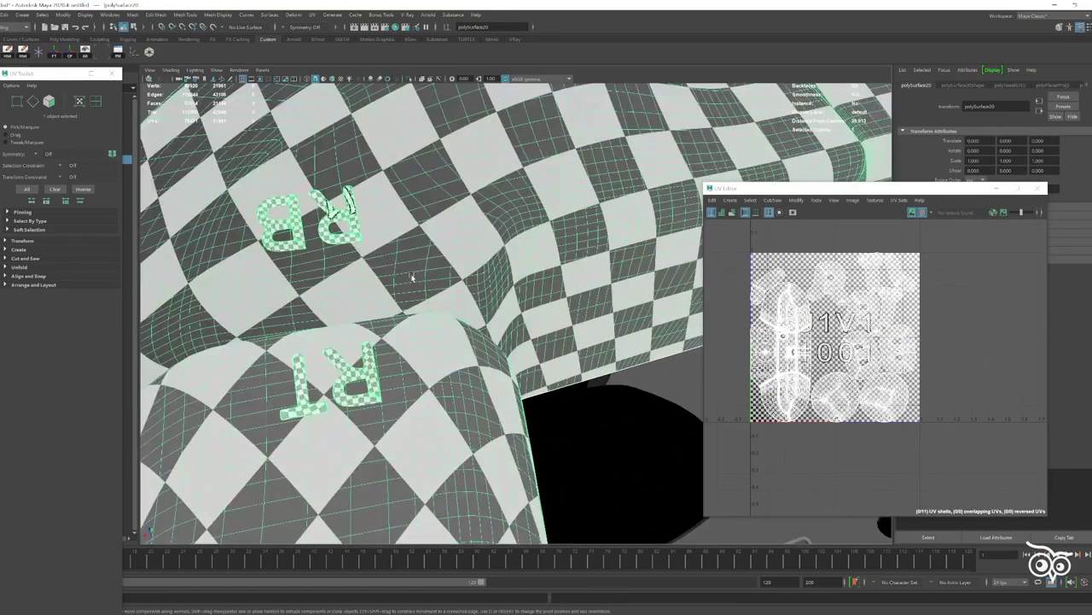
- Select the RB and RT letter shells and turn off the checker test texture
key("F12")
left_click(860, 316)
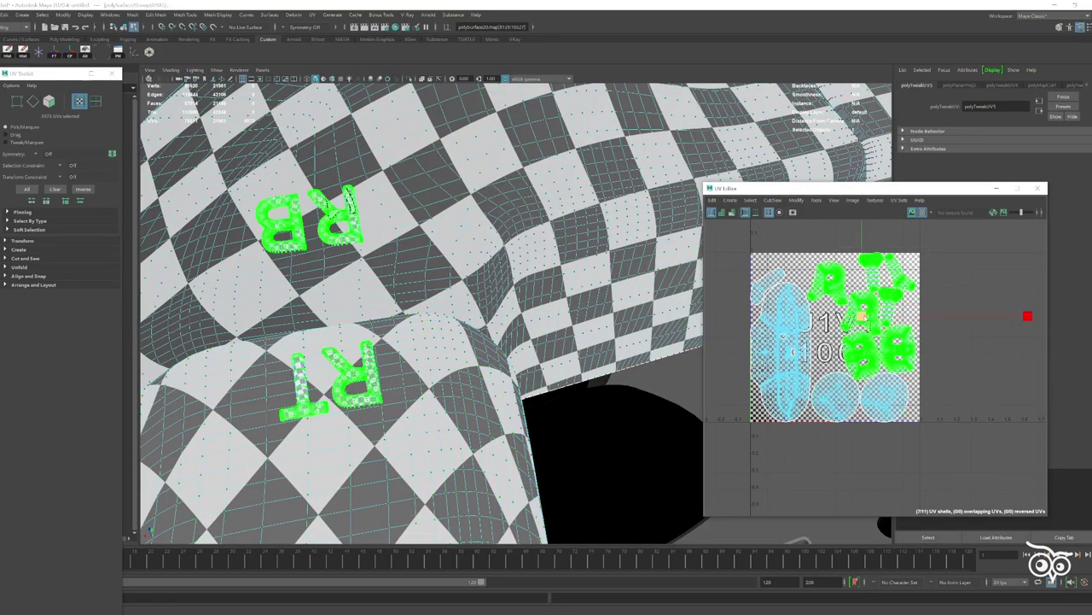
key("F8")
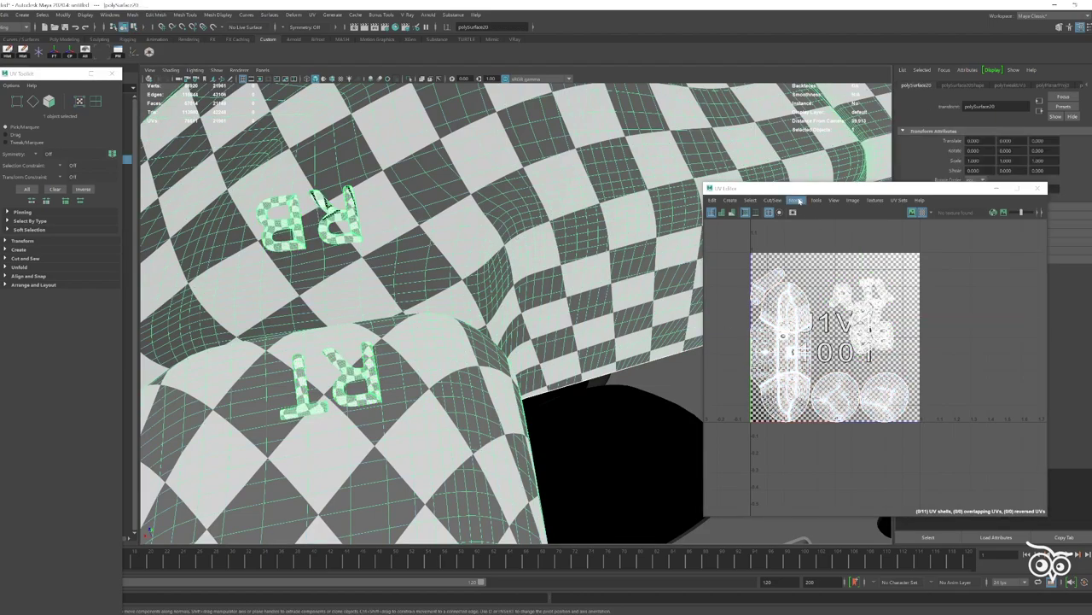
scroll(437, 130, "down", 5)
scroll(437, 131, "down", 5)
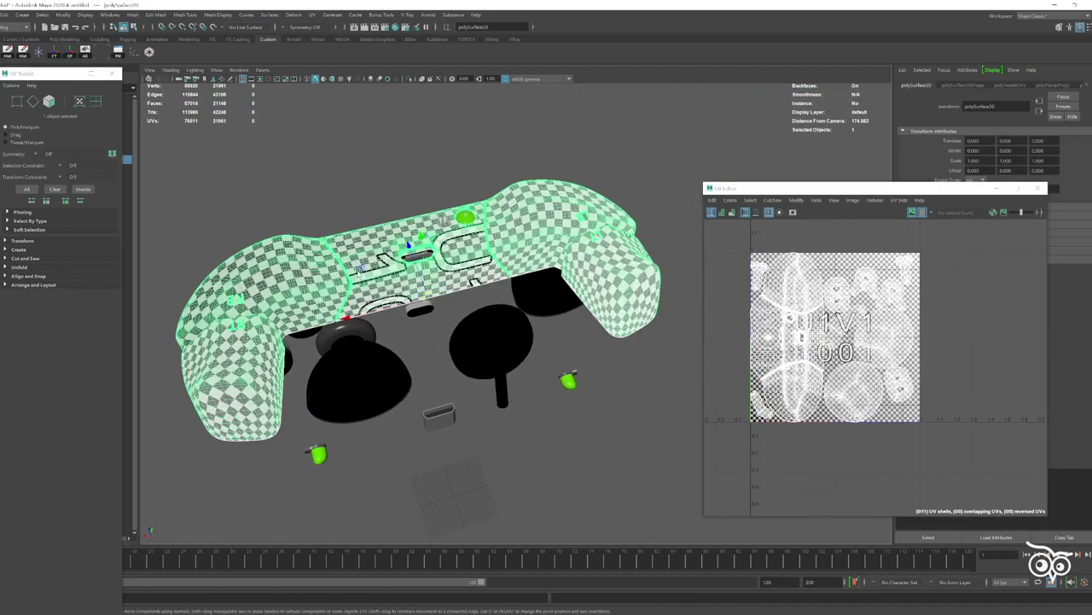
left_click_drag(437, 131, 512, 256, "alt")
key("F12")
left_click(804, 200)
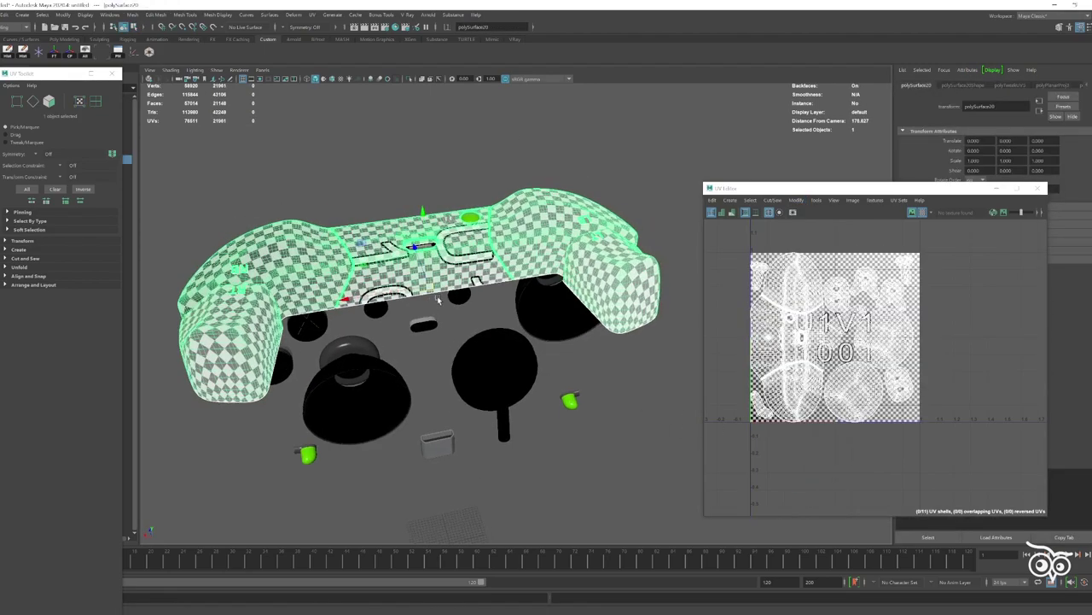
left_click(922, 213)
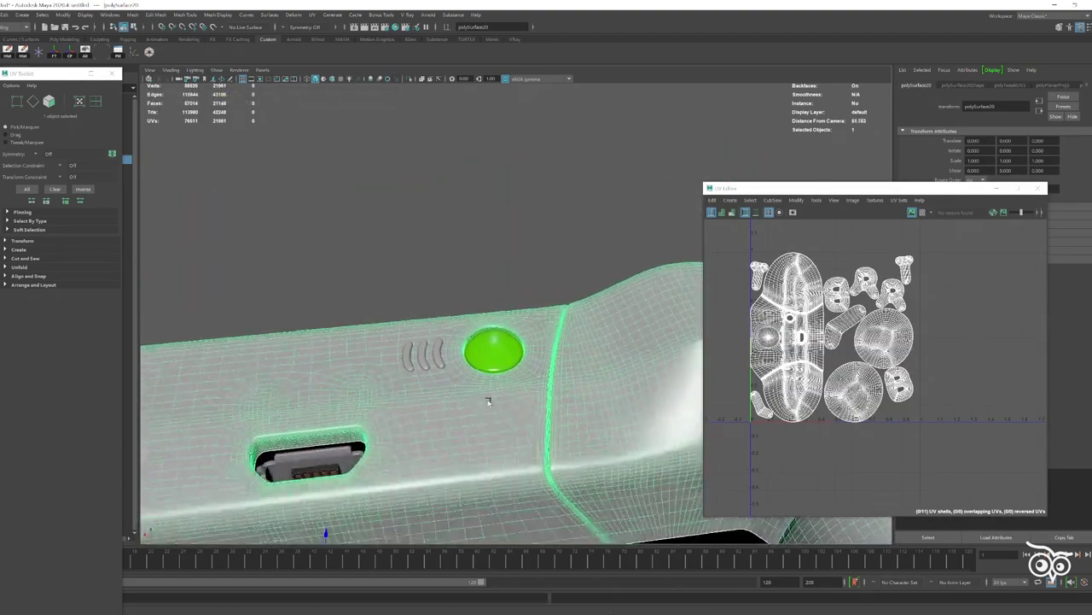
- Combine the three groove stripes with the controller body into one mesh
left_click(435, 363)
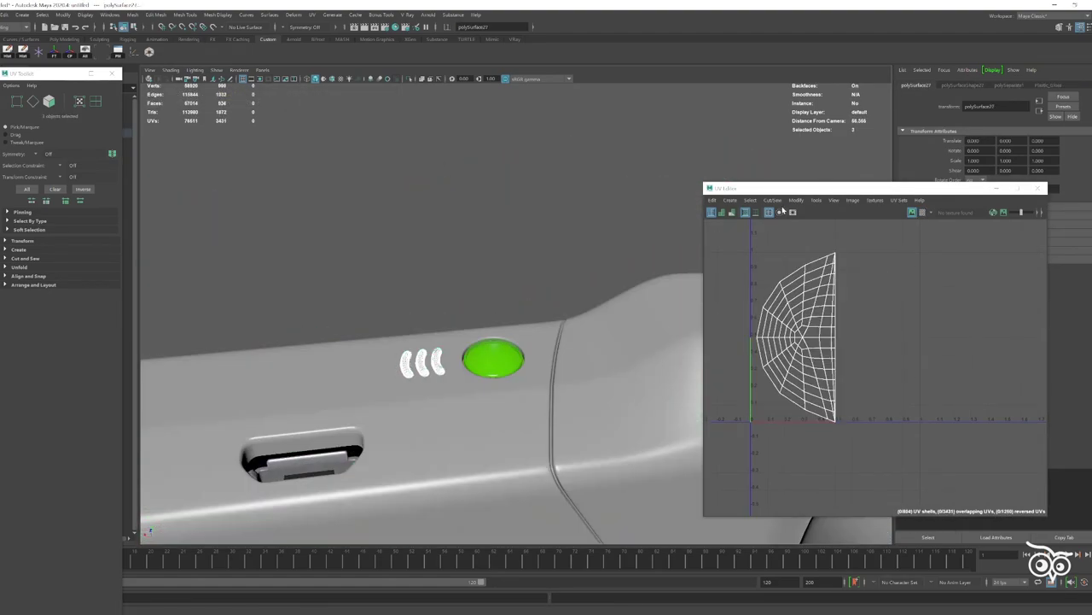
right_click_drag(756, 245, 746, 300)
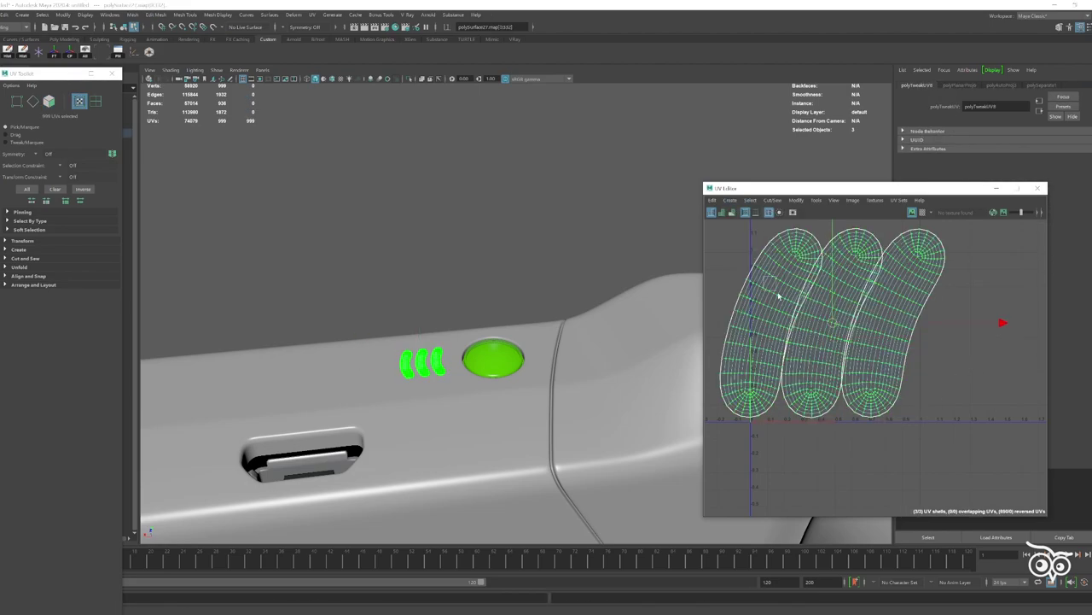
left_click(495, 307, "shift")
right_click_drag(542, 229, 529, 281, "shift")
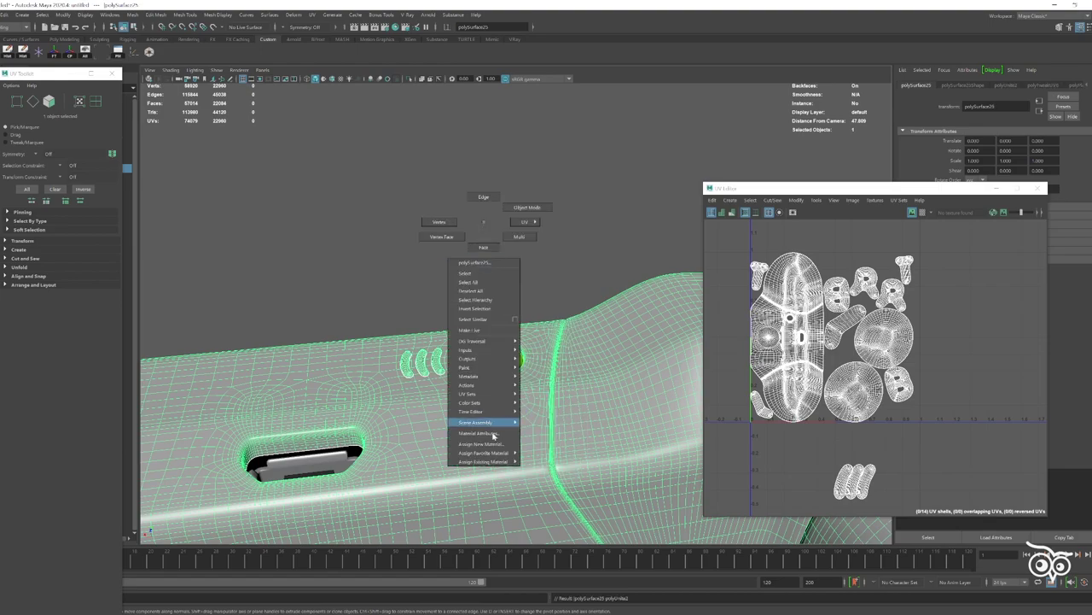
right_click_drag(523, 416, 521, 412, "shift")
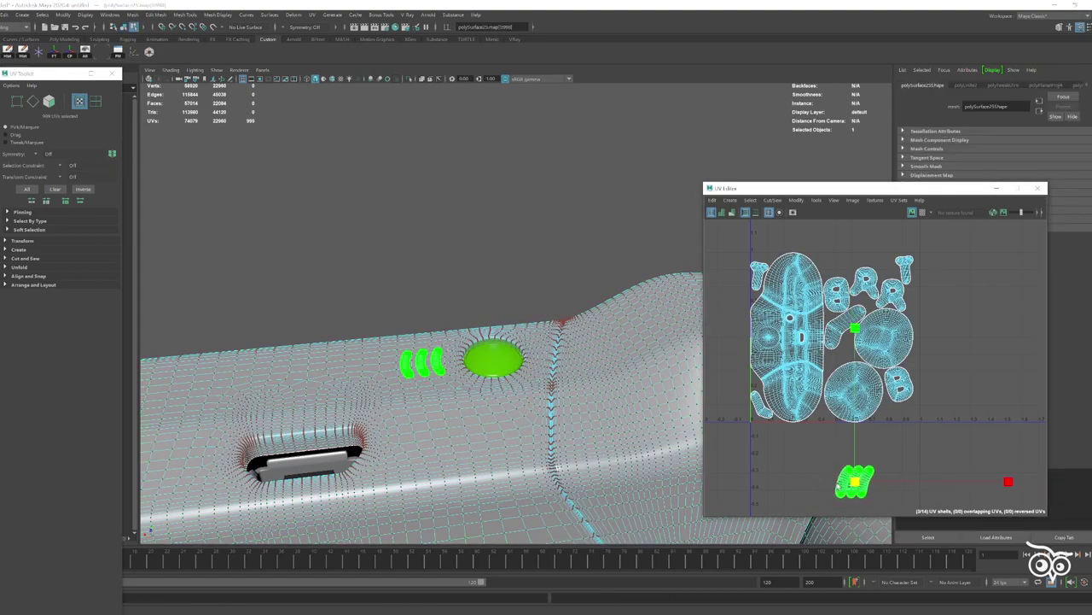
- Move the stripe UV shells aside, repack into 0–1, and rotate a stripe shell horizontal
left_click_drag(851, 318, 851, 256)
scroll(851, 256, "up", 4)
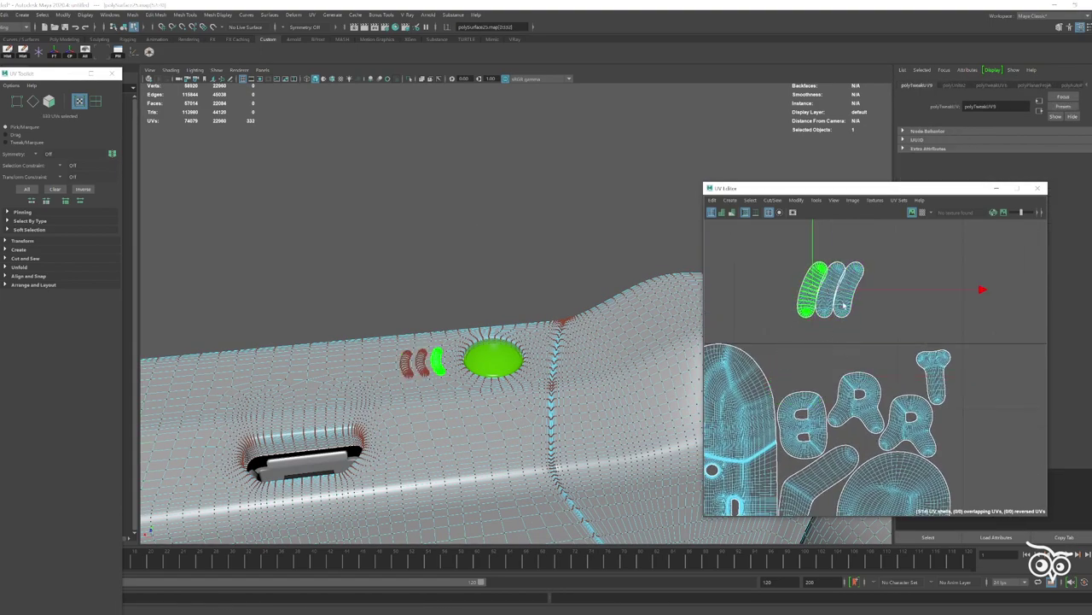
right_click_drag(838, 302, 827, 283, "shift")
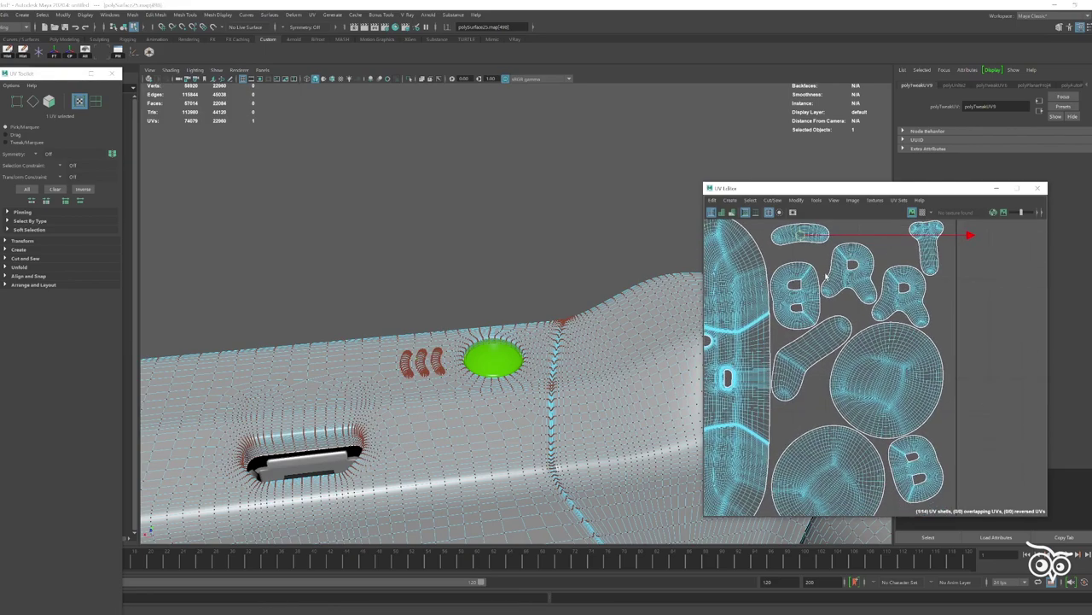
scroll(827, 283, "up", 4)
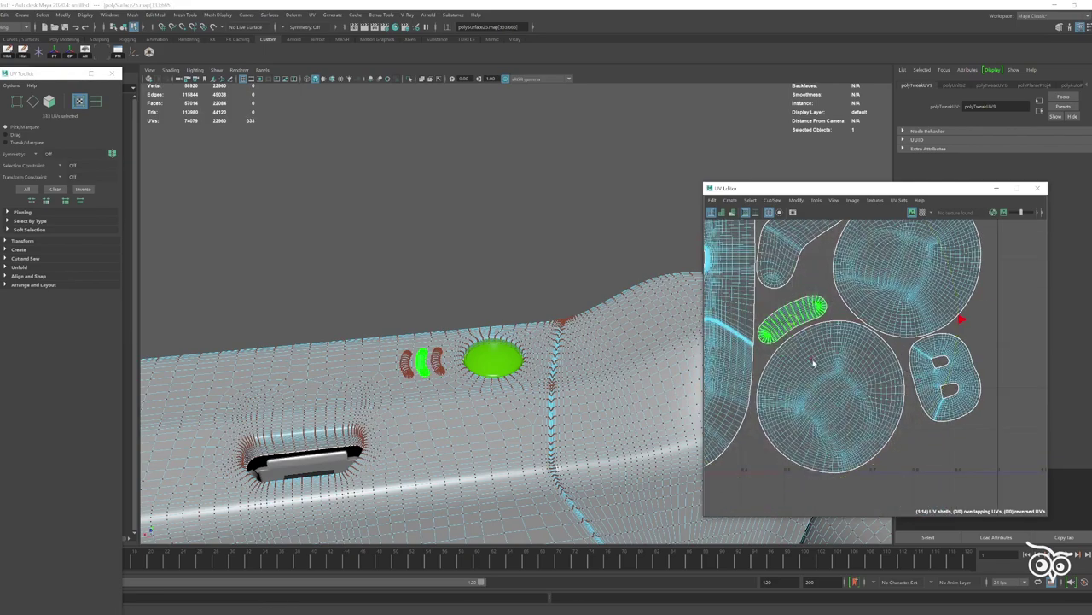
scroll(796, 310, "down", 5)
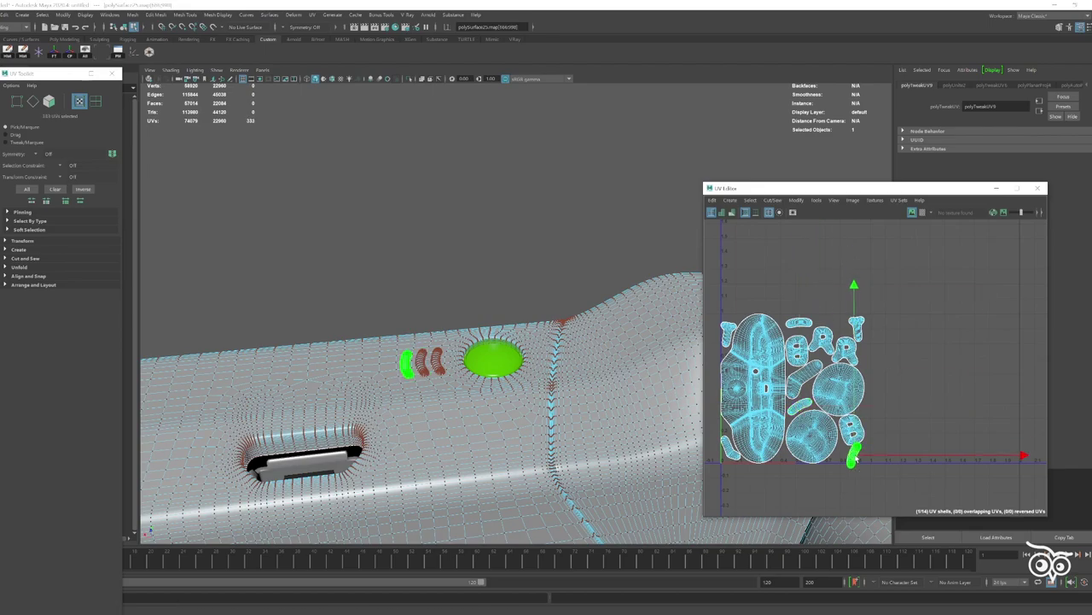
scroll(855, 457, "up", 5)
left_click(975, 304)
left_click(856, 410)
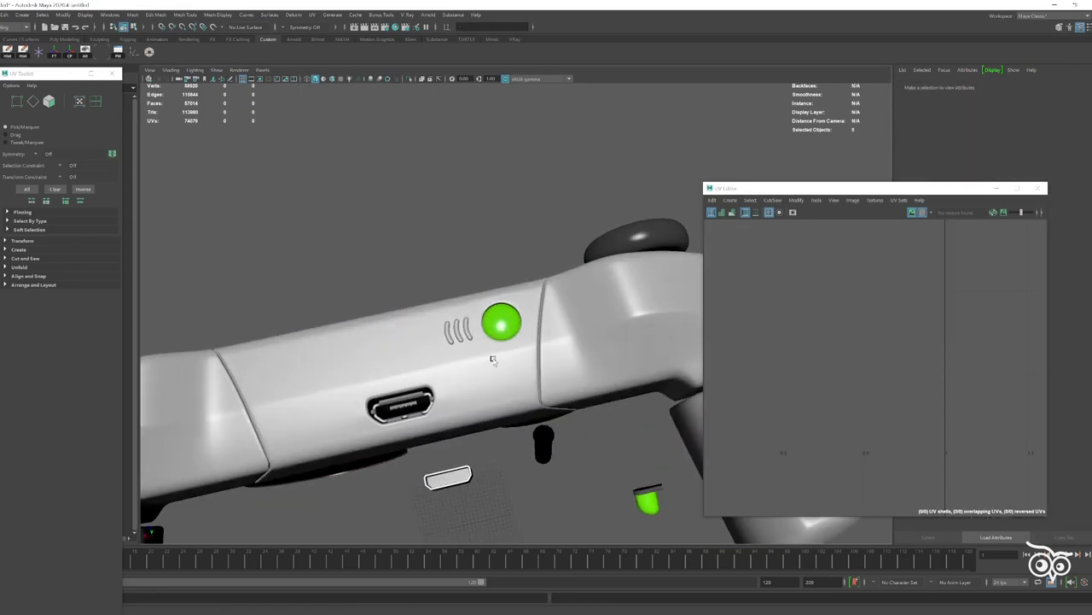
- Hide the controller body and frame the green button bowl close up
key("f")
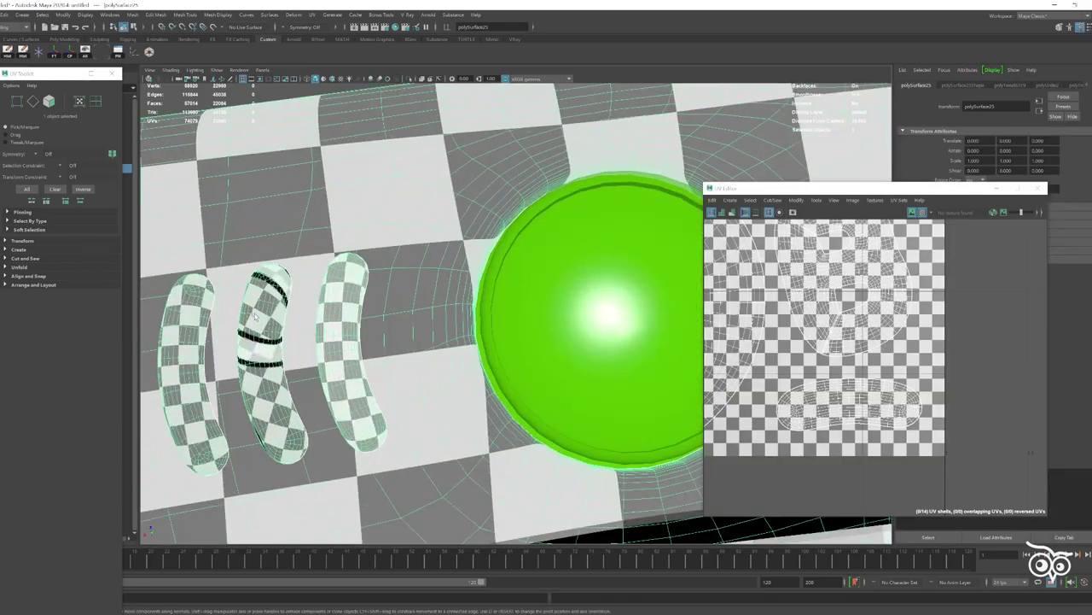
scroll(900, 365, "down", 1)
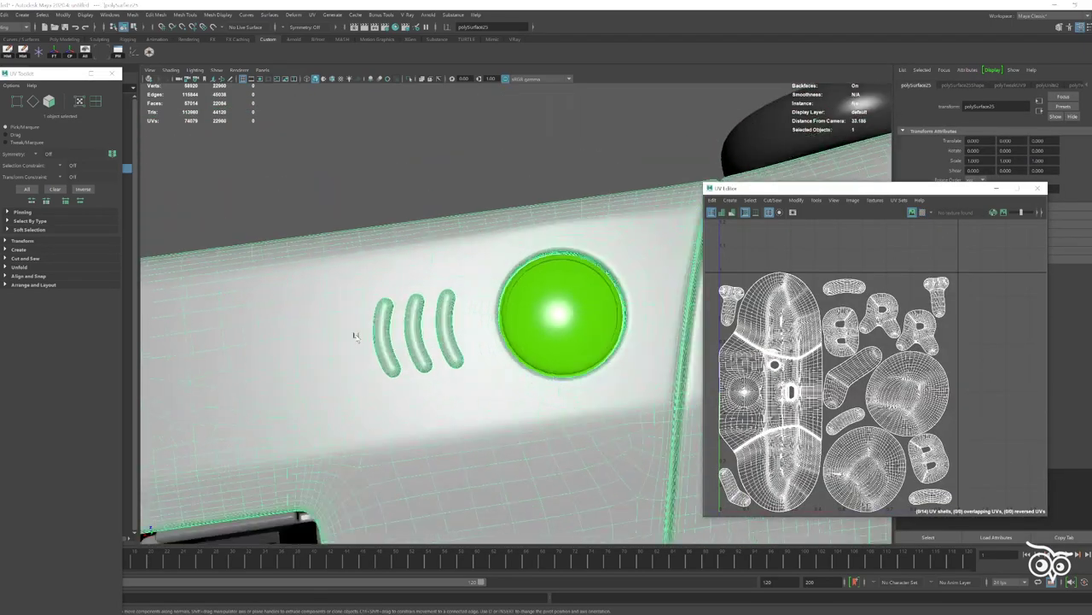
key("ctrl+h")
left_click(625, 350)
key("f")
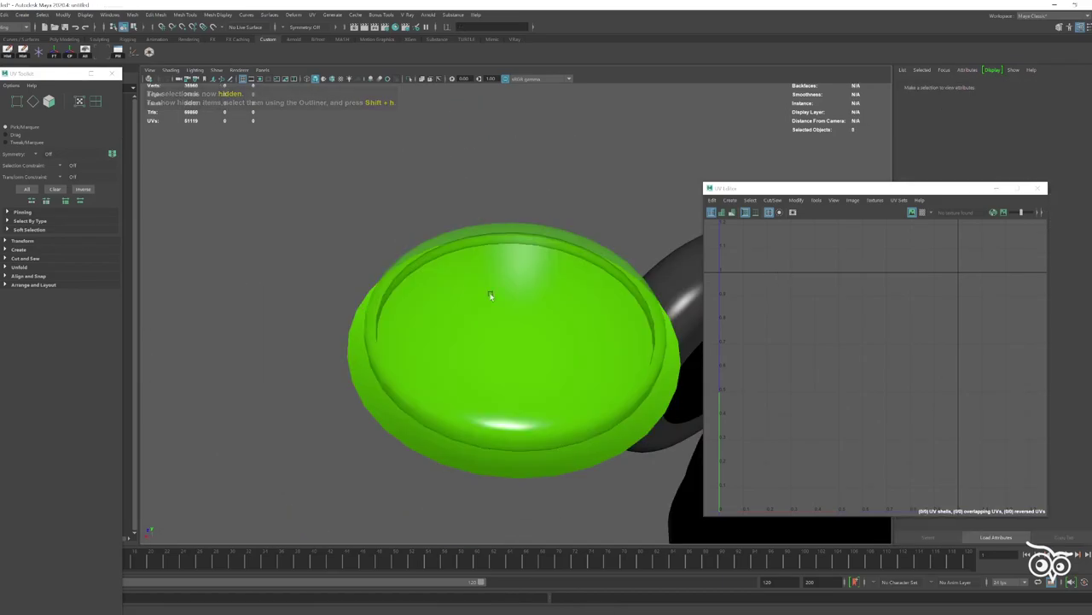
left_click_drag(487, 292, 452, 399, "alt")
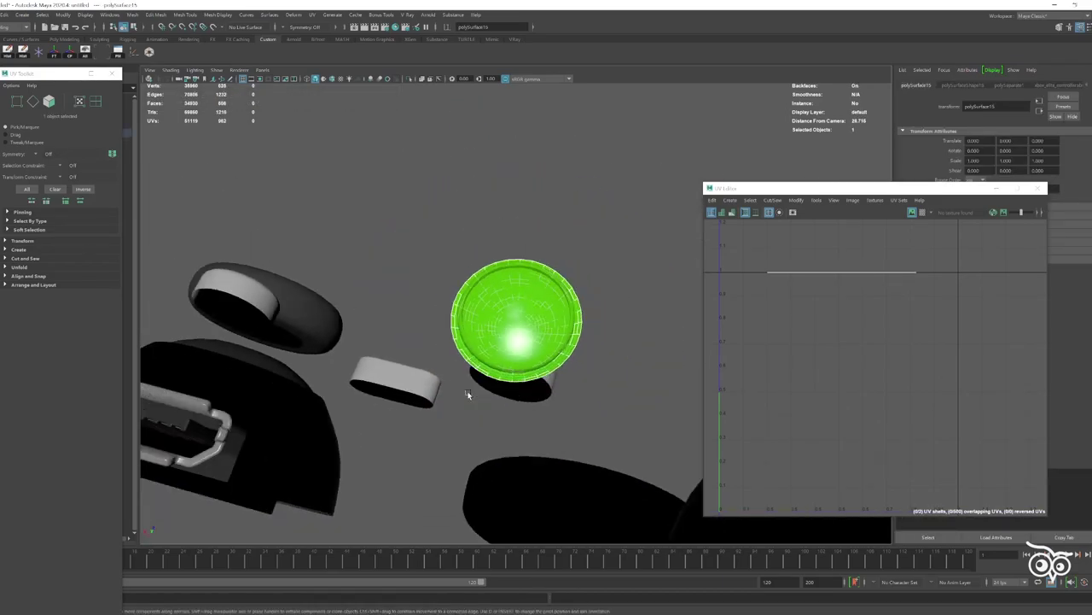
scroll(466, 390, "down", 10)
- Frame a small green cup part, inspect its material, then select it together with the body
left_click(630, 323)
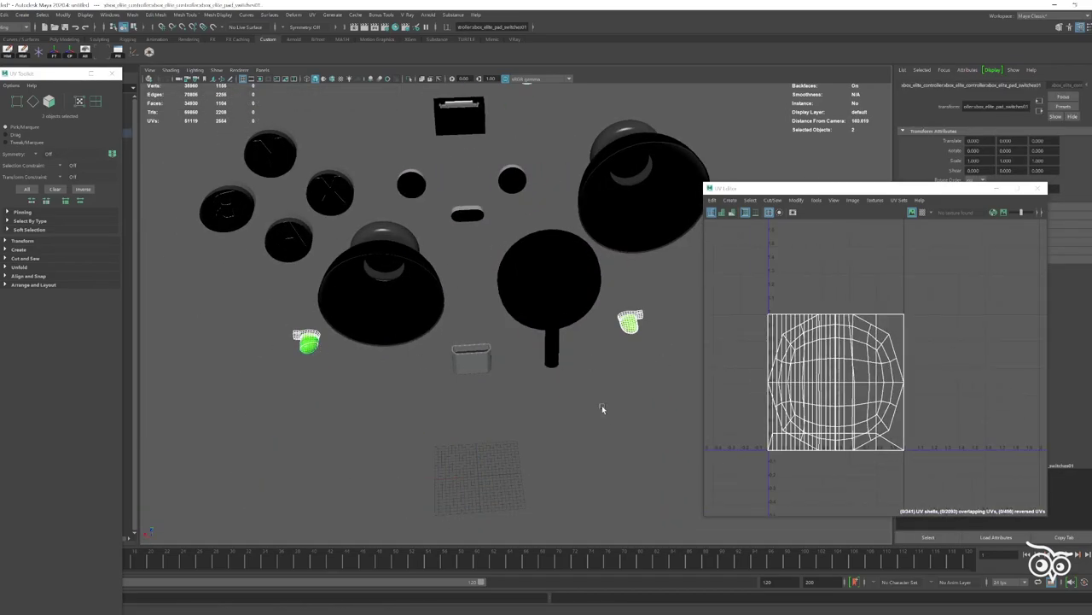
left_click(561, 390)
right_click_drag(630, 323, 647, 307)
left_click(630, 321)
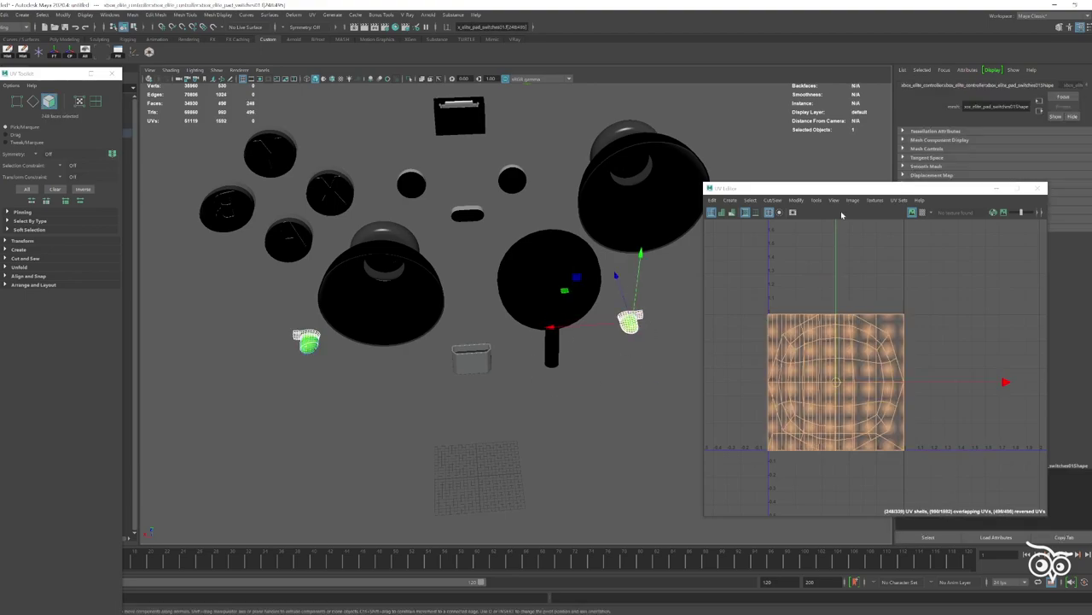
key("f")
left_click(1067, 108)
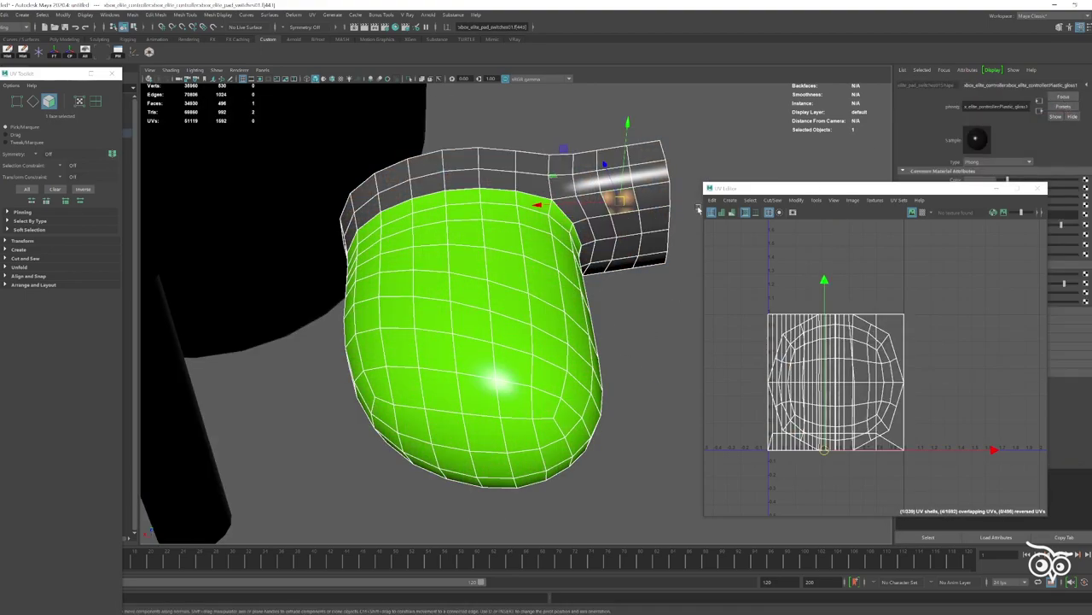
scroll(577, 299, "down", 10)
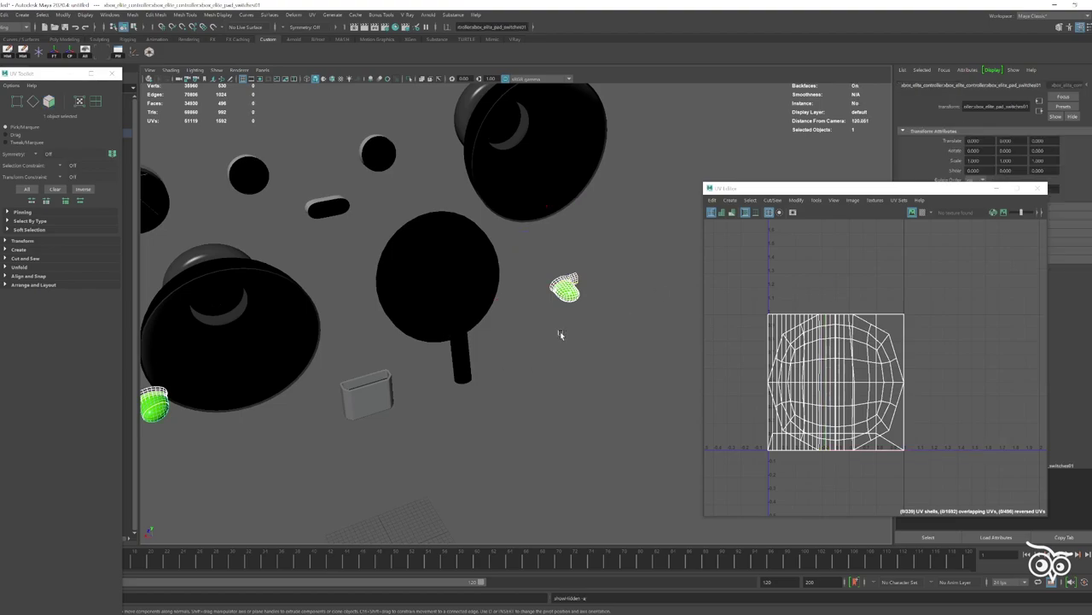
scroll(576, 299, "down", 5)
left_click(538, 247)
left_click(552, 365, "shift")
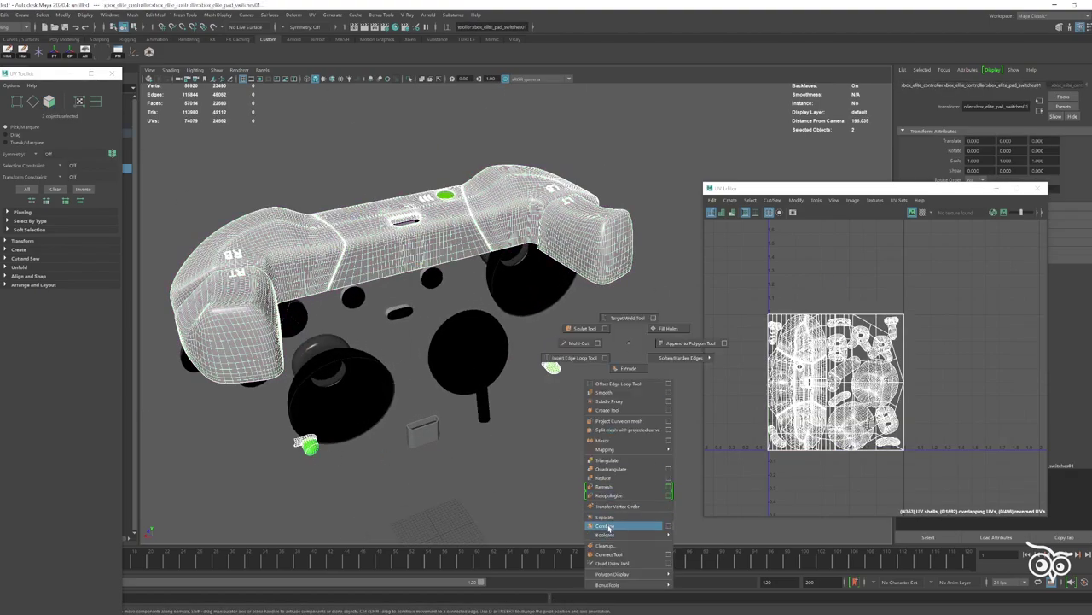
- Combine the green cups into the controller body and planar-project new UVs onto the cup faces
right_click_drag(630, 346, 623, 592)
left_click(730, 200)
left_click(806, 271)
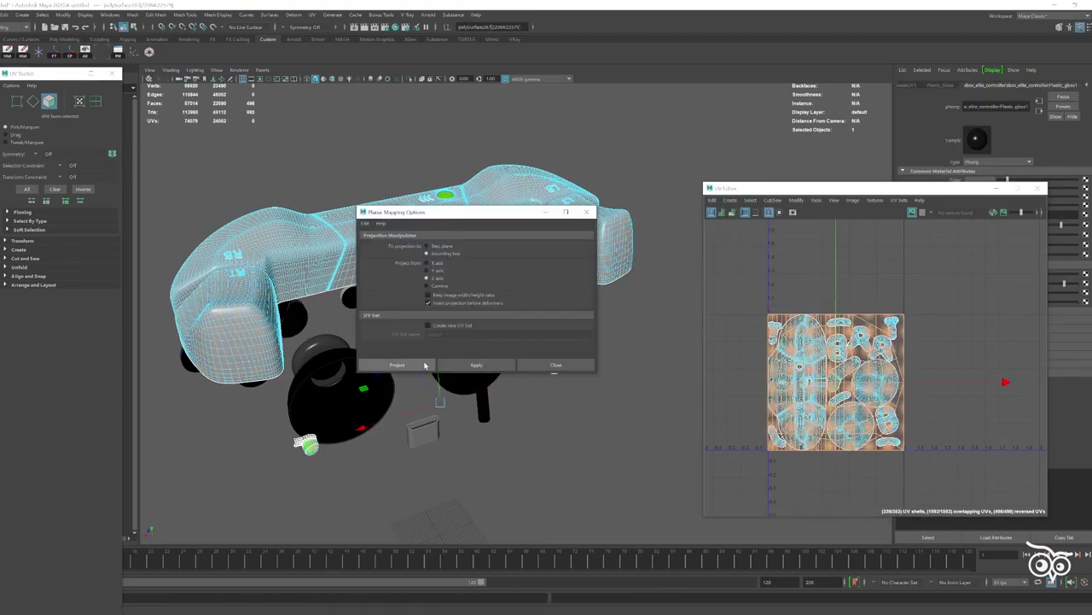
left_click(392, 365)
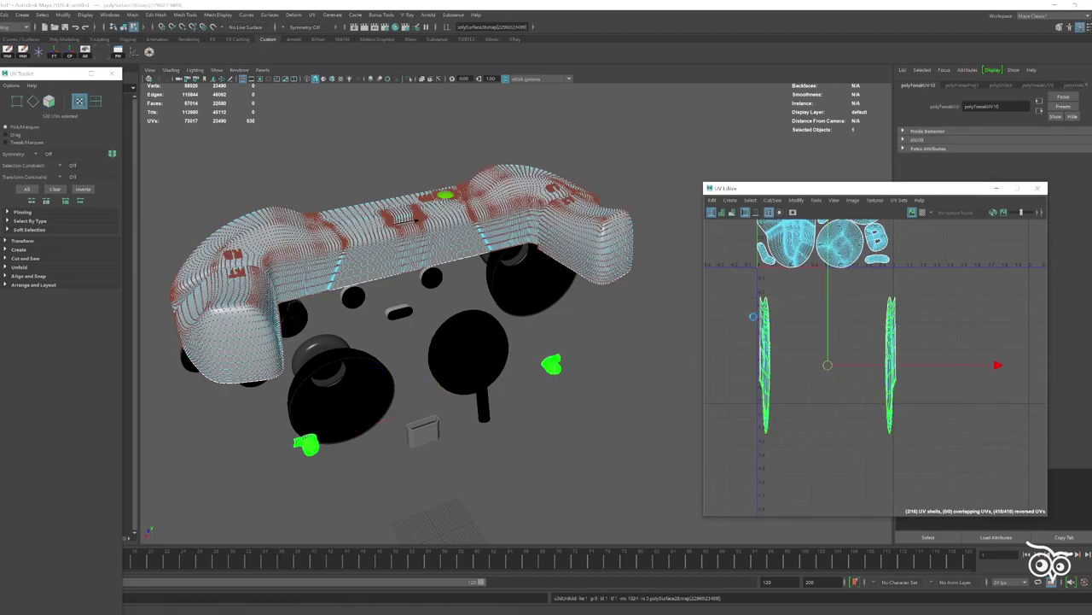
- Automatically repack the merged body's UV shells with Layout
key("F8")
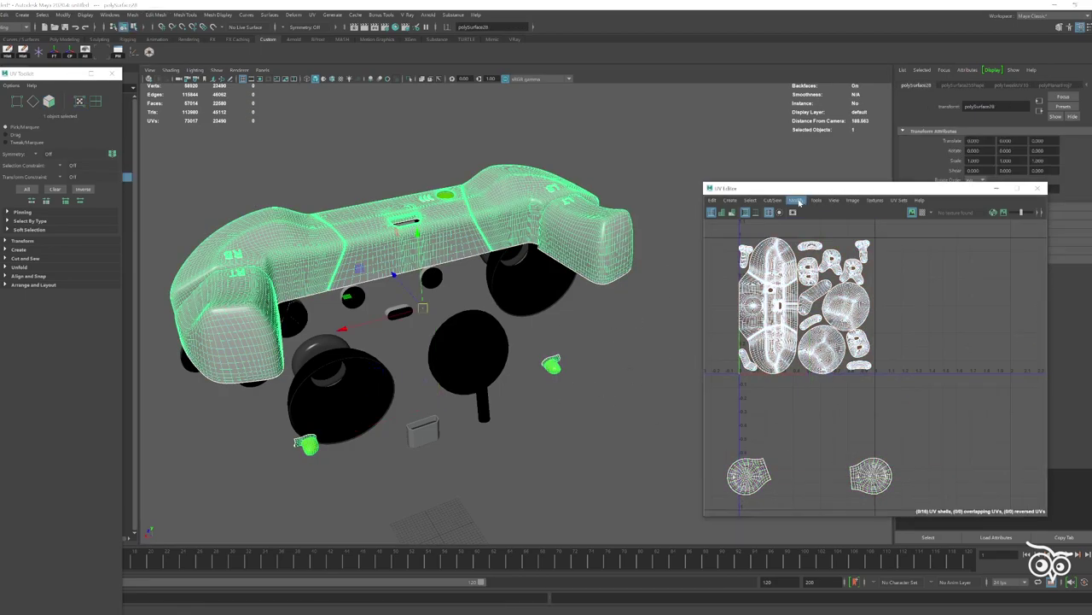
left_click(798, 202)
left_click(823, 335)
scroll(758, 363, "up", 2)
scroll(758, 363, "up", 2)
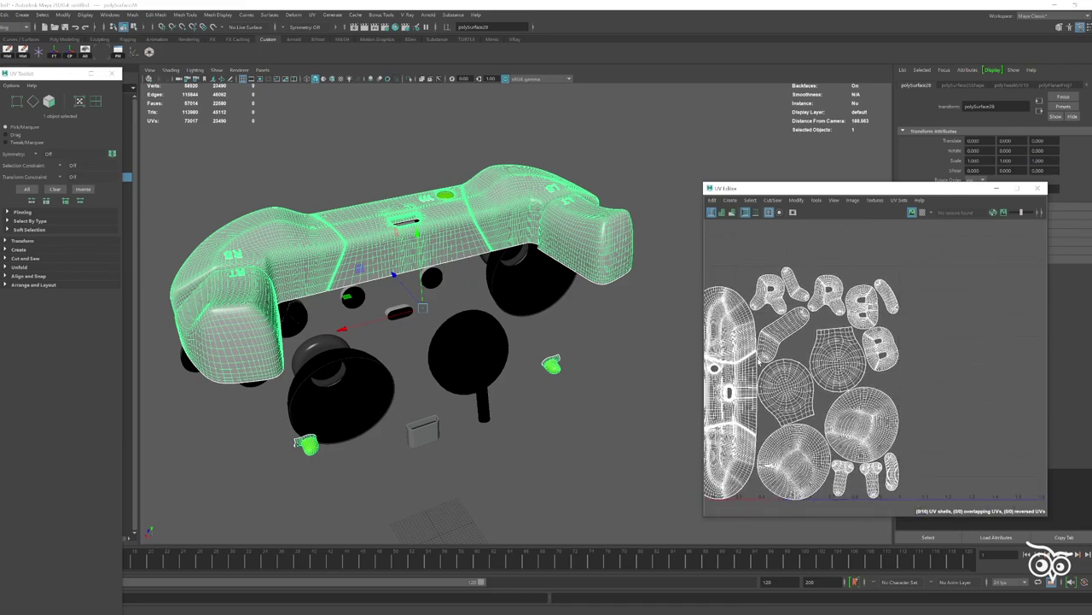
- Repack the UV shells again, assign Plastic_Gloss to the body, and hide it
key("F8")
key("F8")
left_click(796, 199)
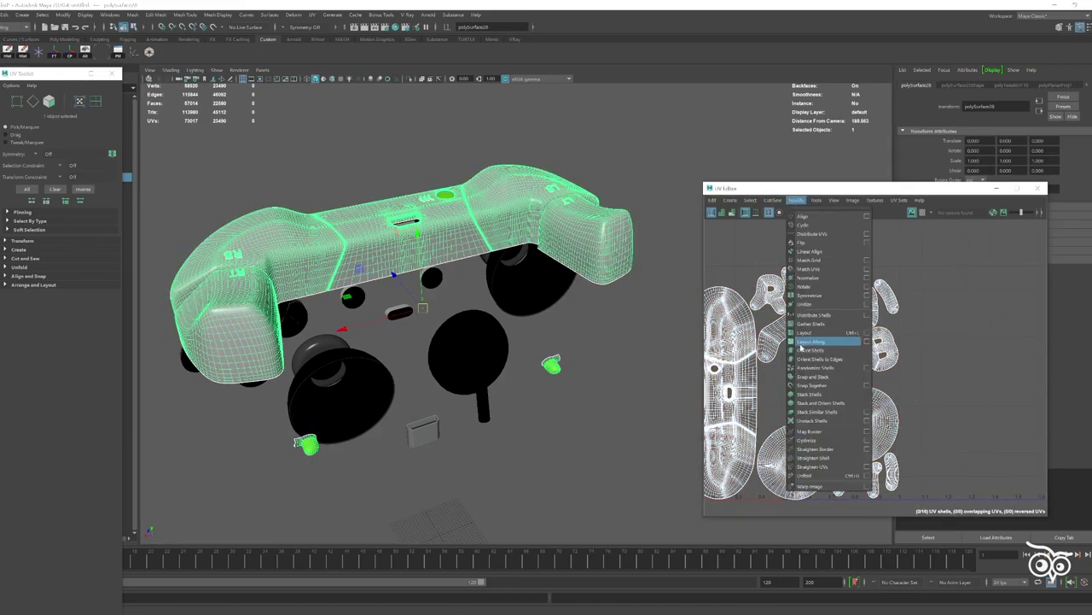
left_click(828, 340)
scroll(593, 293, "down", 3)
mouse_move(593, 293)
right_mouse_down()
mouse_move(600, 505)
mouse_move(650, 493)
right_mouse_up()
key("ctrl+h")
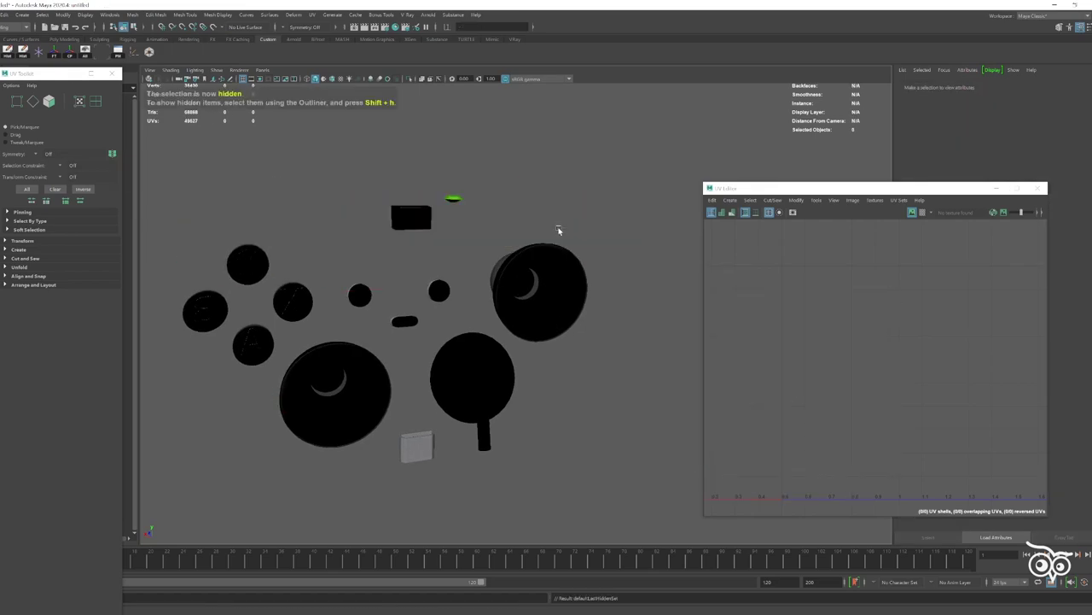
- Select the face-button group and separate it into individual parts
right_click_drag(520, 186, 501, 362, "shift")
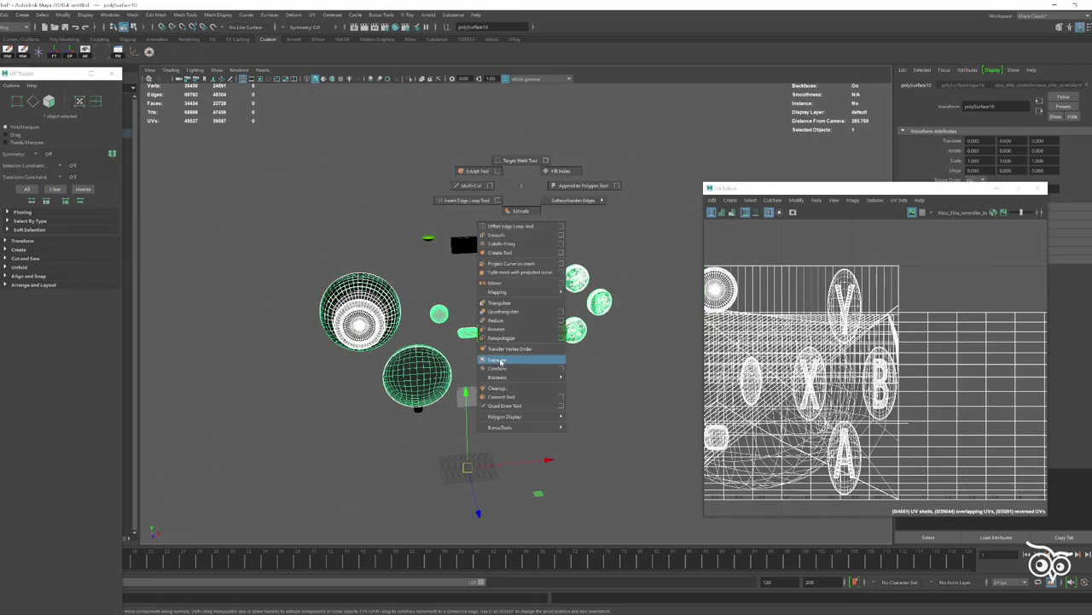
scroll(501, 362, "up", 5)
scroll(390, 273, "down", 6)
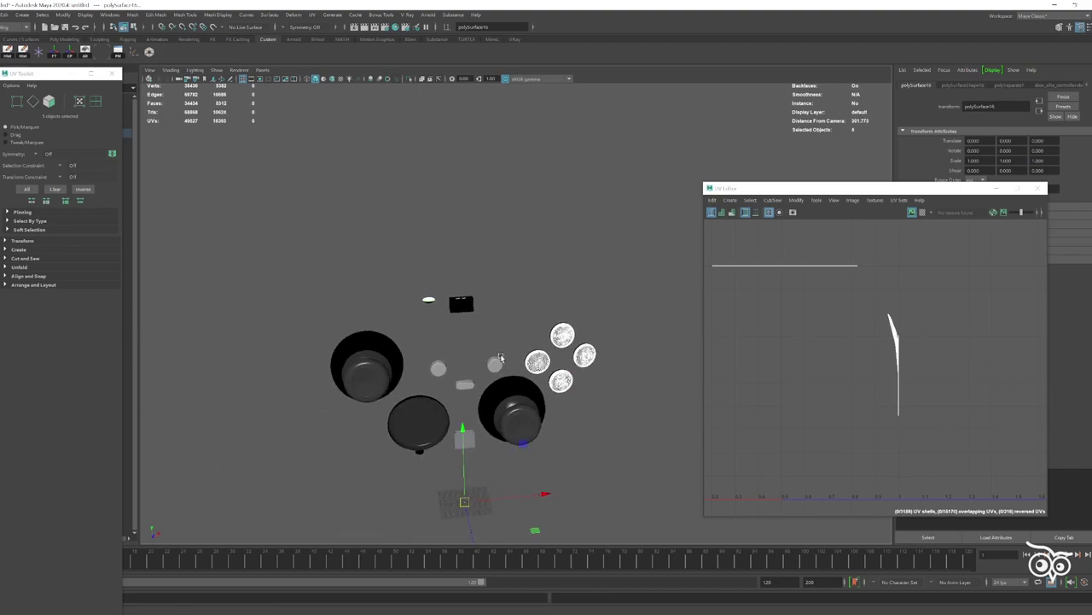
left_click_drag(501, 359, 443, 324, "alt")
scroll(444, 324, "up", 3)
scroll(444, 324, "down", 2)
- Combine the four button covers into one object and move it clear of the X, Y, A, B buttons
right_click_drag(491, 193, 483, 383, "shift")
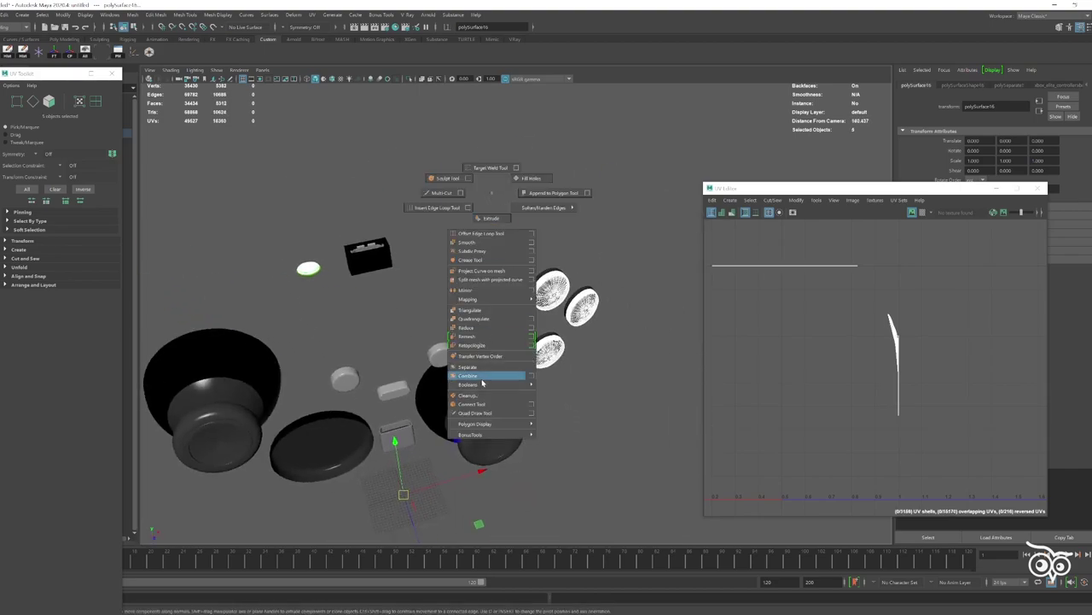
left_click(1045, 137)
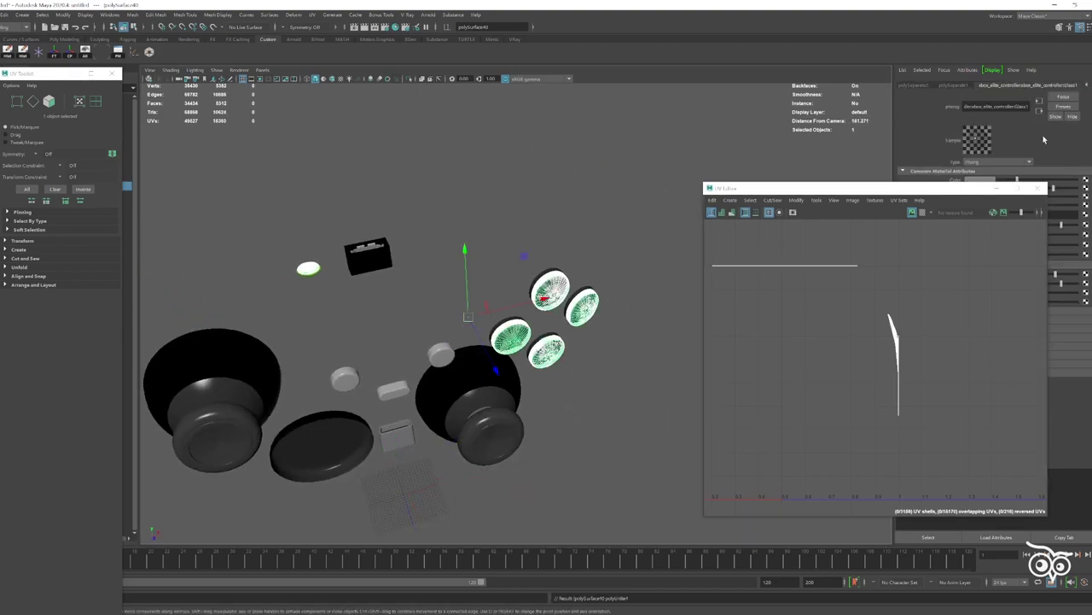
scroll(551, 328, "up", 3)
left_click_drag(484, 377, 544, 481)
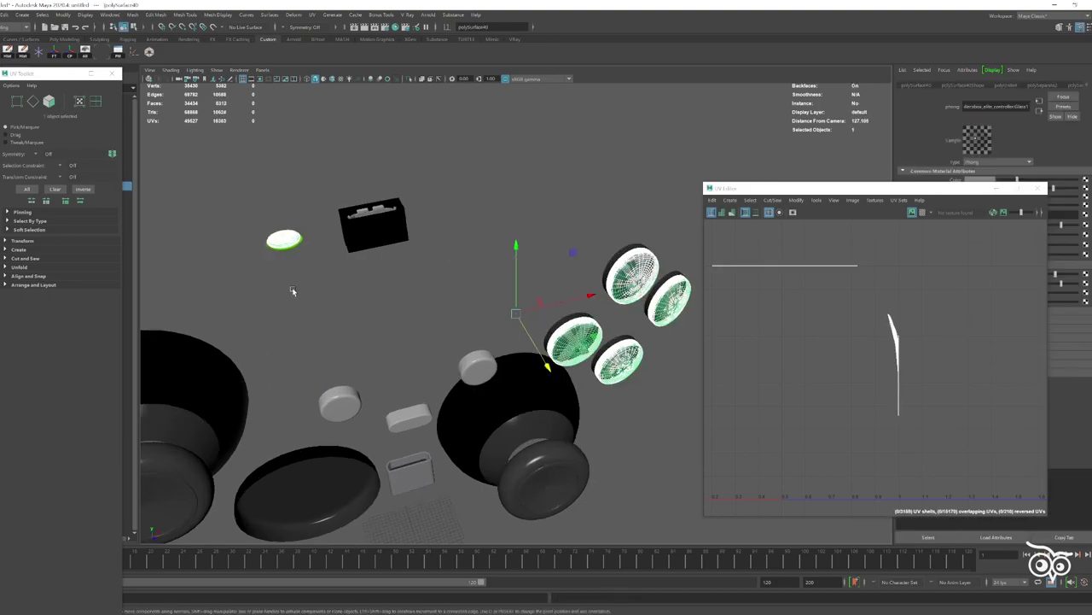
- Assign a new Phong material to the combined button covers
left_click_drag(381, 355, 404, 320, "alt")
scroll(403, 320, "up", 2)
scroll(426, 321, "down", 3)
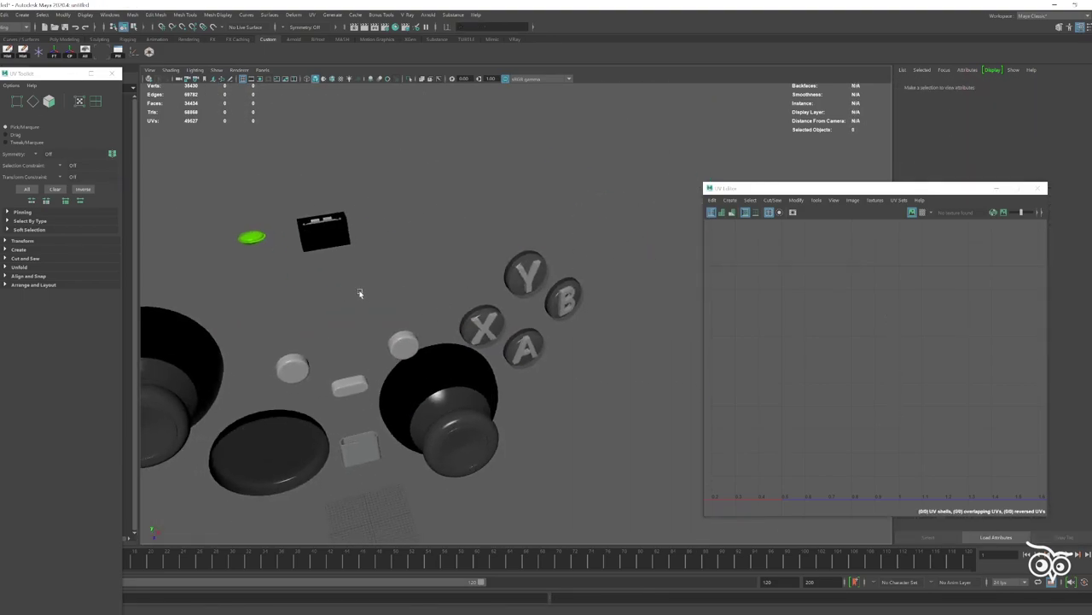
right_click_drag(525, 341, 544, 391)
left_click(427, 256)
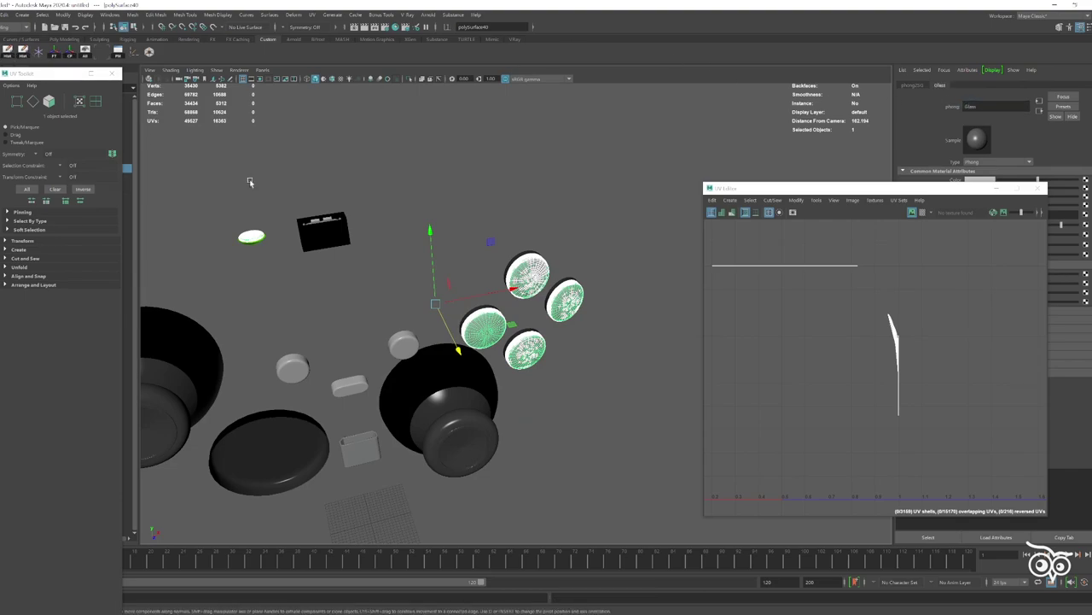
- Planar-project and unfold the UVs of the four button discs
left_click(730, 200)
left_click(759, 271)
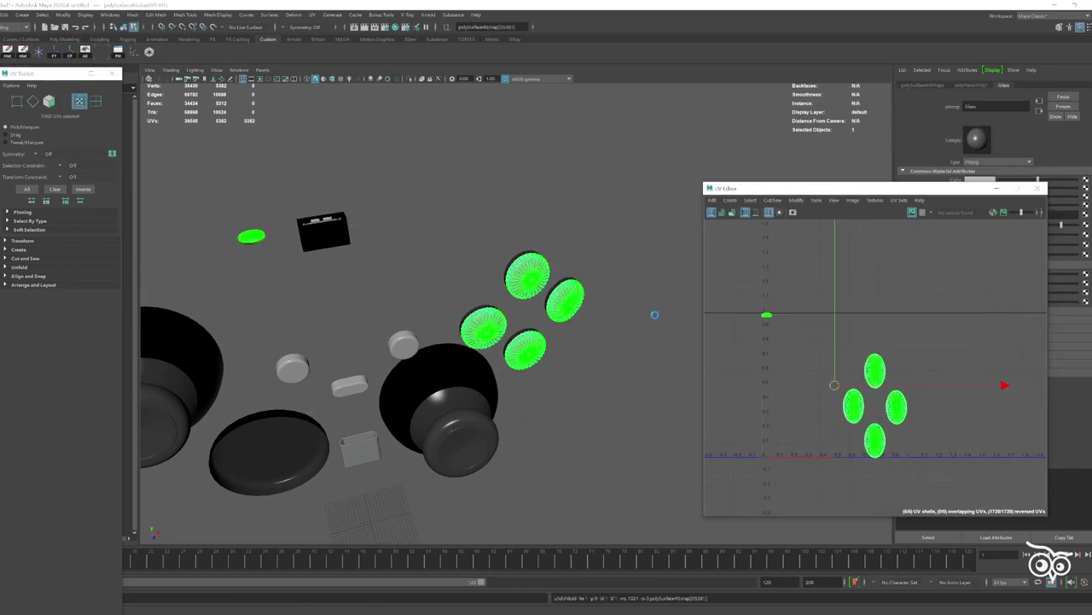
key("F8")
key("f")
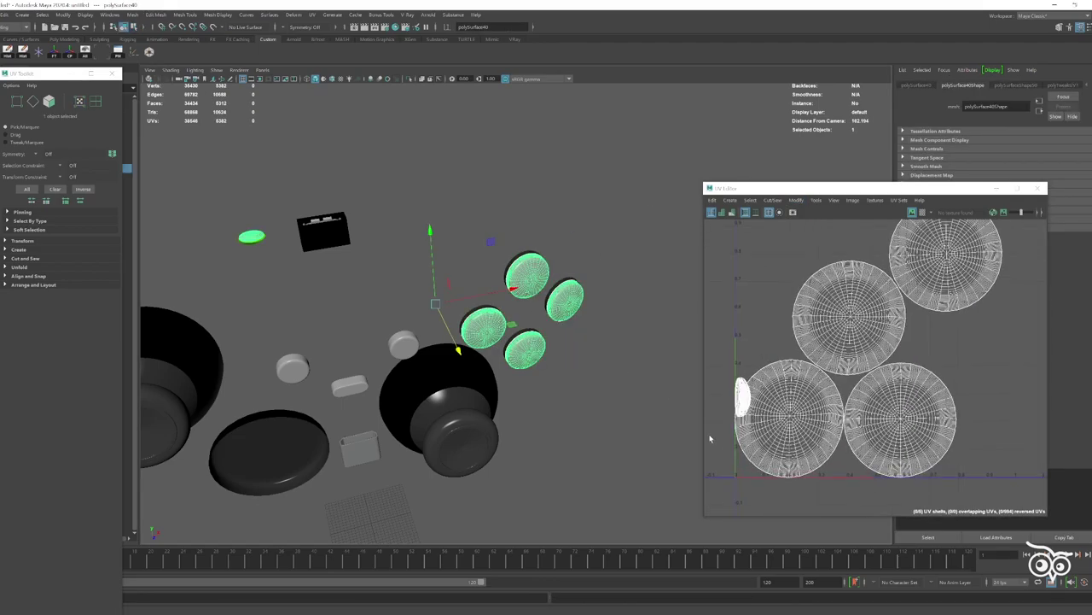
- Select the small green pill's UVs, including those on its underside
left_click_drag(709, 438, 764, 363)
key("f")
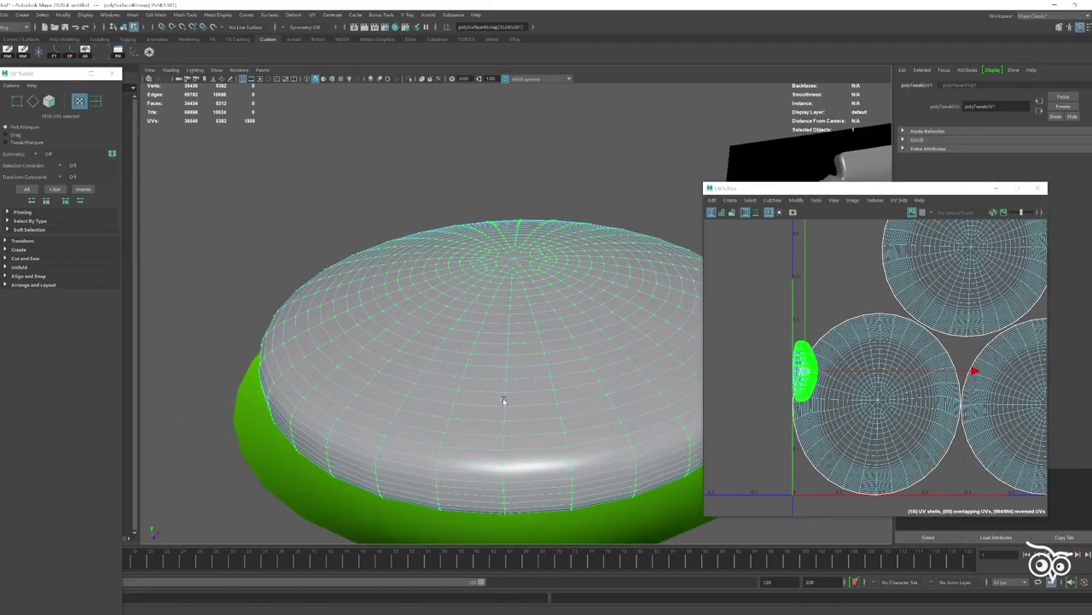
left_click_drag(502, 398, 512, 282, "alt")
left_click(671, 266)
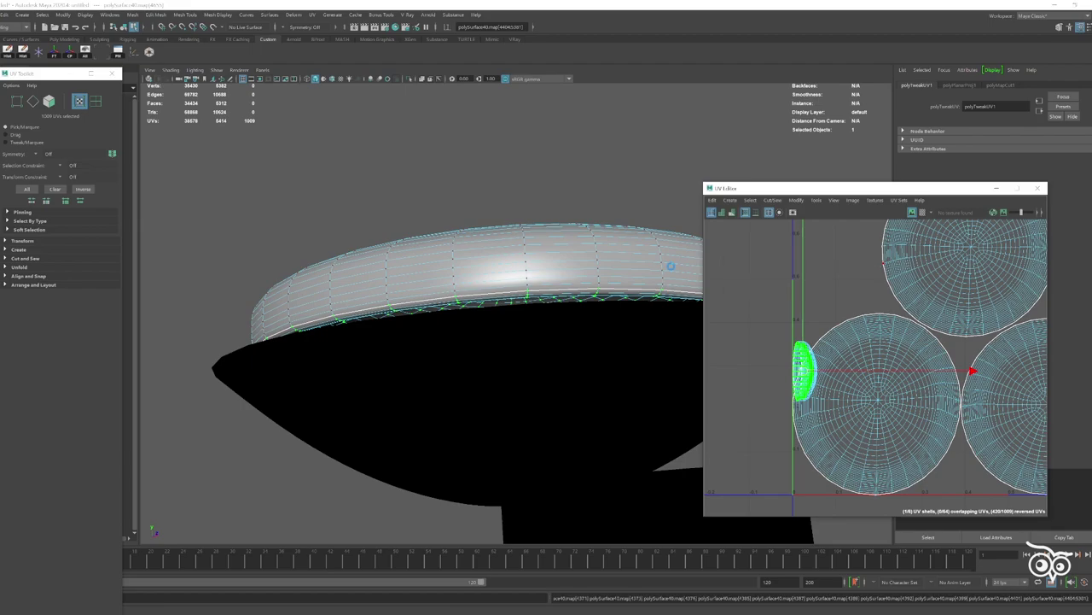
key("F8")
key("a")
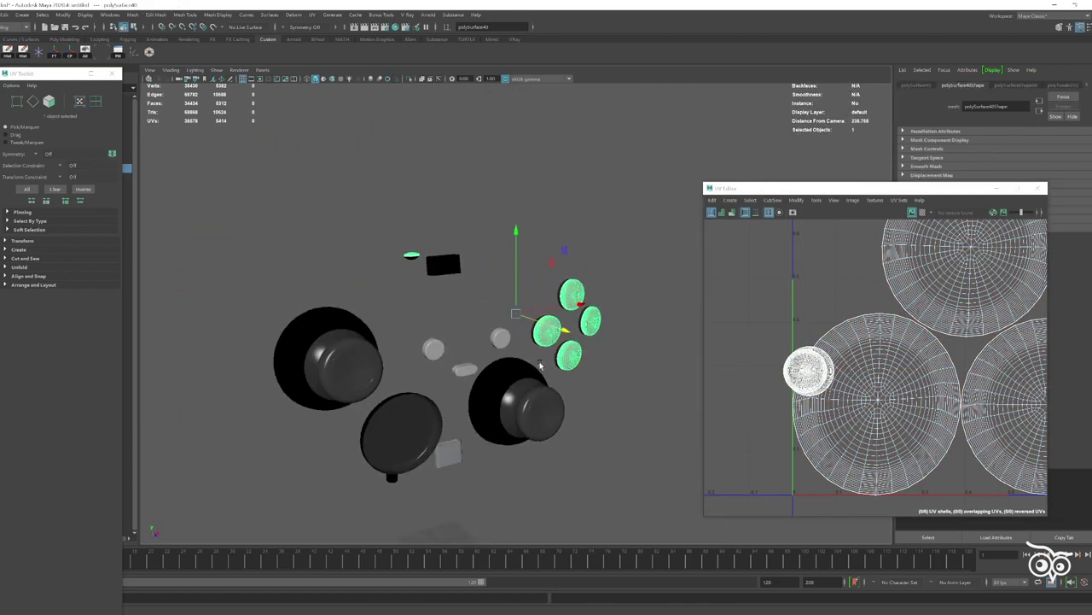
- Lay out all the shells inside 0–1 UV space and clear the selection
left_click(834, 199)
left_click(823, 335)
right_click_drag(614, 252, 745, 154)
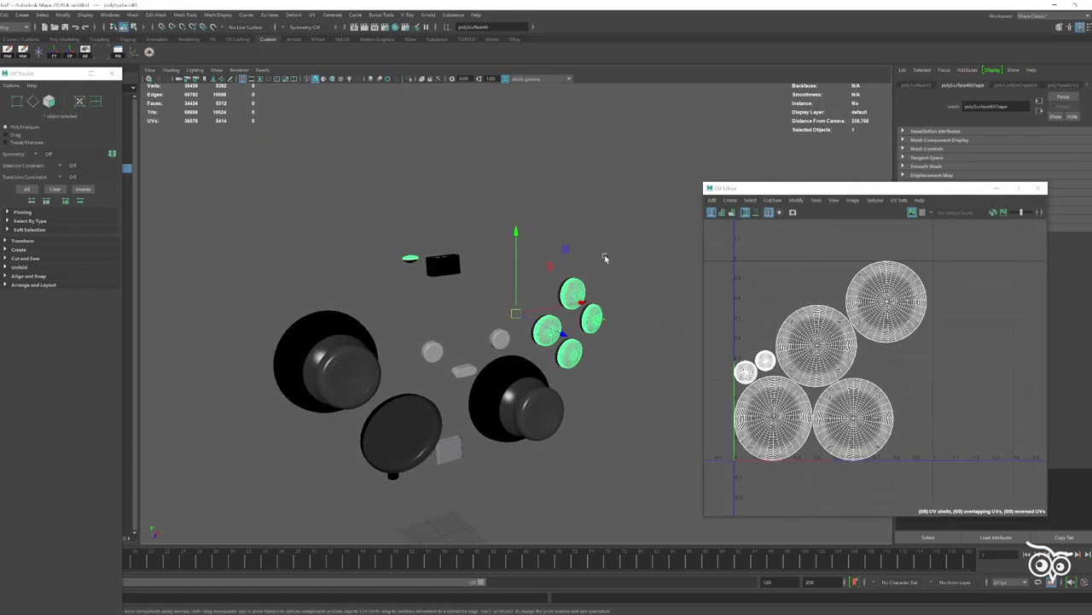
left_click(607, 203)
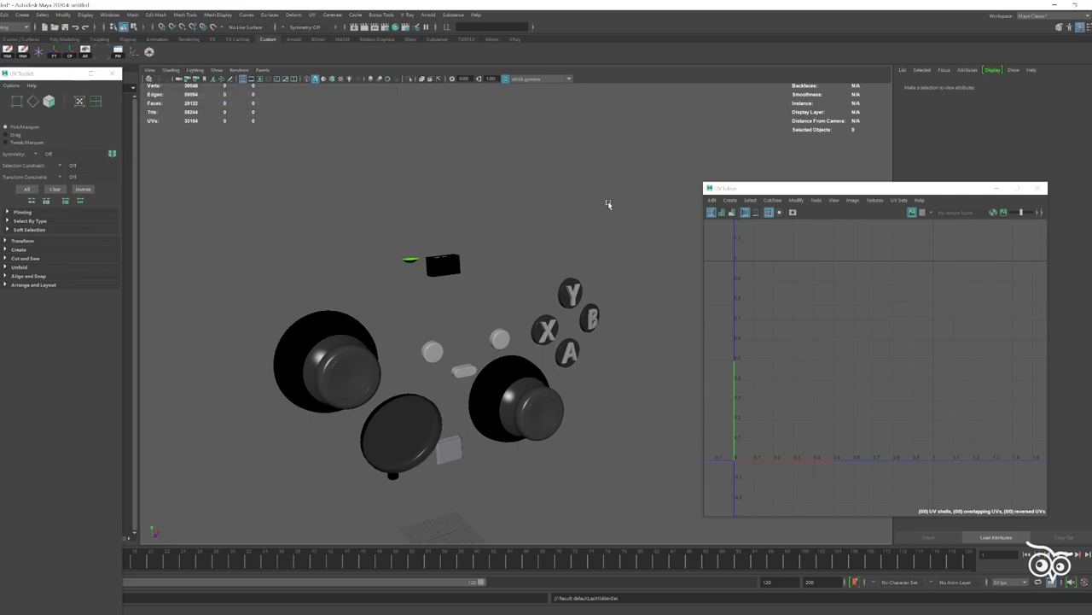
- Select the left thumbstick cap and rim and check which material they use
left_click(383, 348)
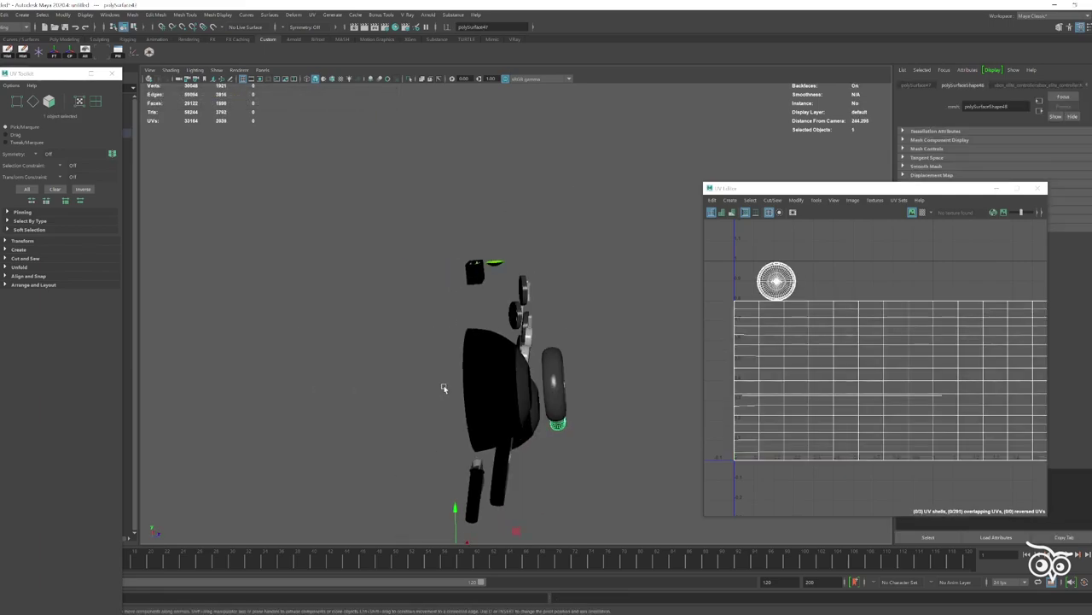
left_click(342, 367)
left_click(1033, 107)
- Select the Y and A buttons, right stick and base, lower round cap and left stick
left_click(352, 371)
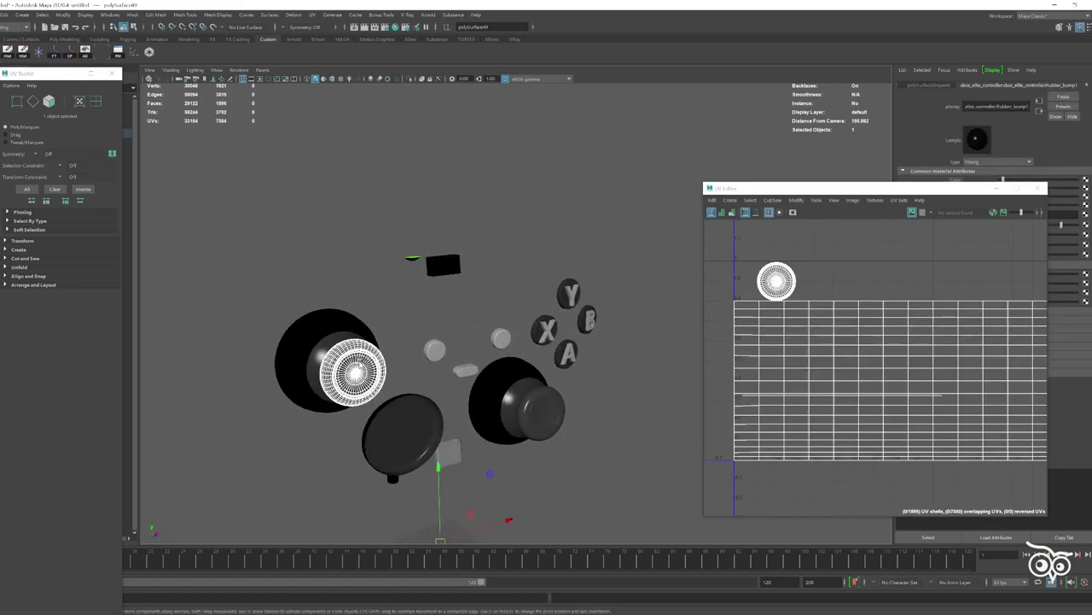
key("Right")
key("Right")
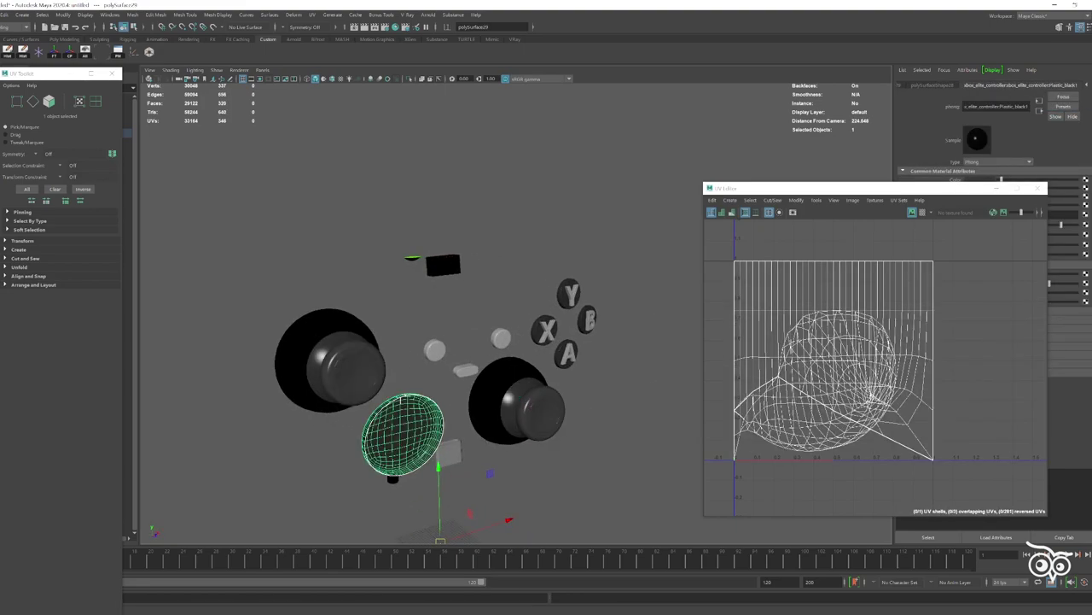
key("Right")
key("Left")
left_click_drag(326, 346, 375, 333, "alt")
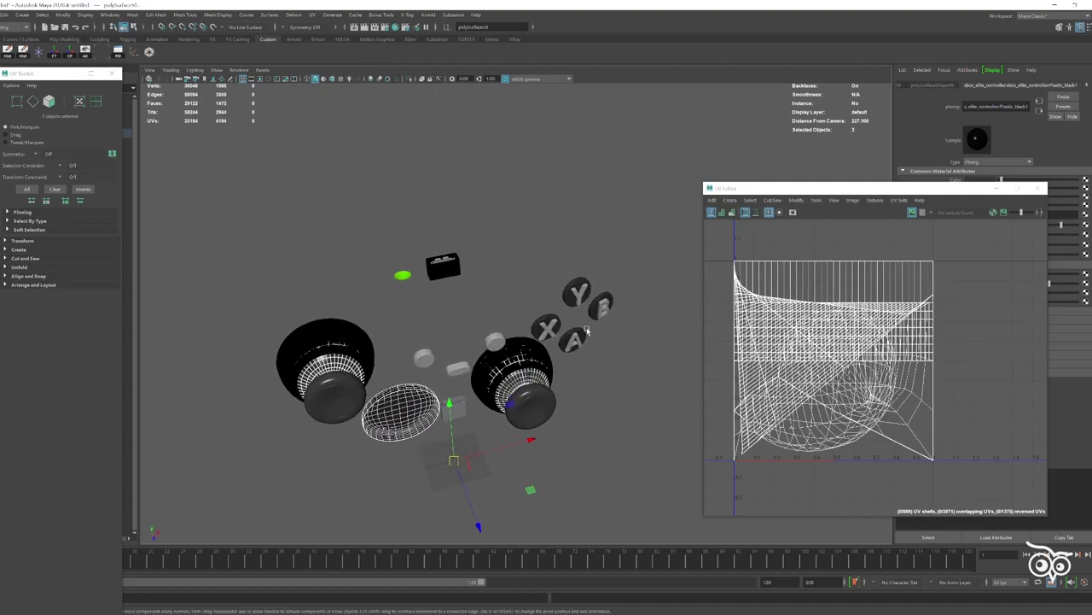
left_click(572, 299)
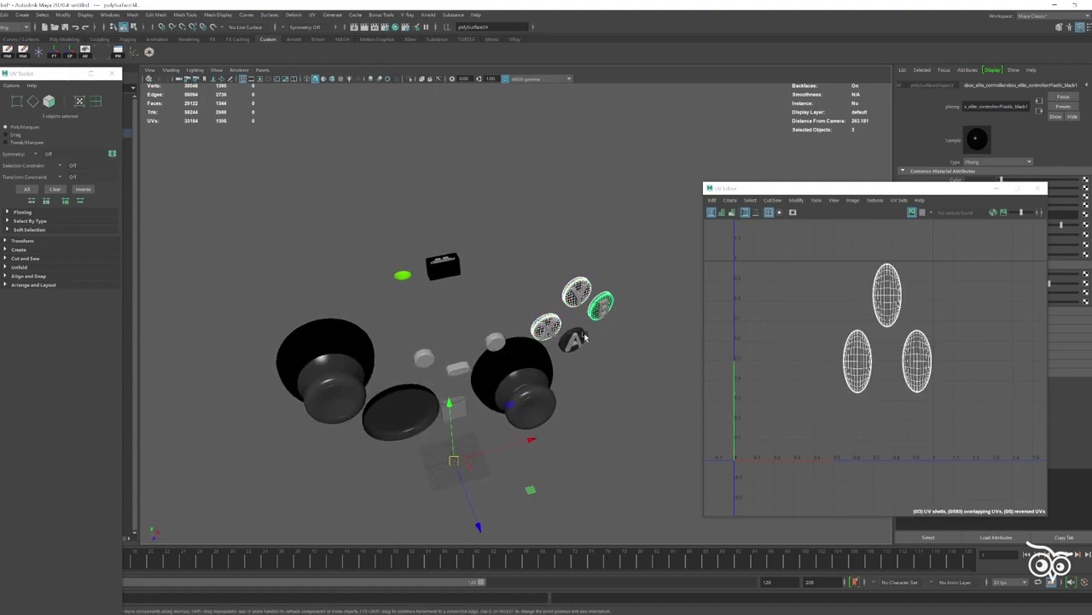
left_click(584, 338, "shift")
left_click(512, 366, "shift")
left_click(525, 375, "shift")
left_click(437, 399, "shift")
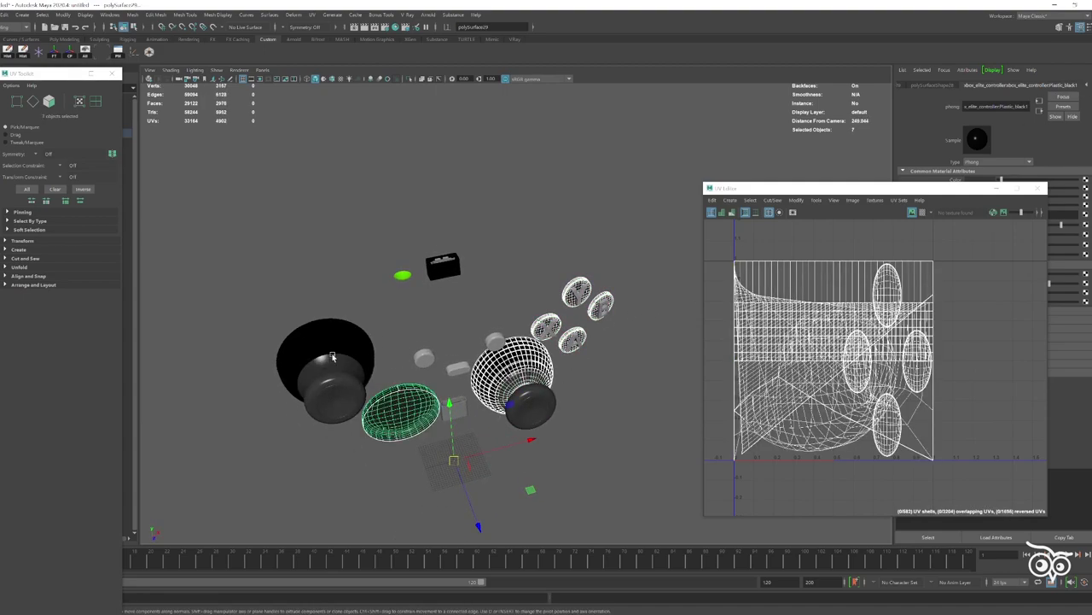
left_click(324, 367, "shift")
- From a lower angle, select the box piece, both stick bowls, lower cap, and Y and A buttons
left_click_drag(325, 367, 457, 354, "alt")
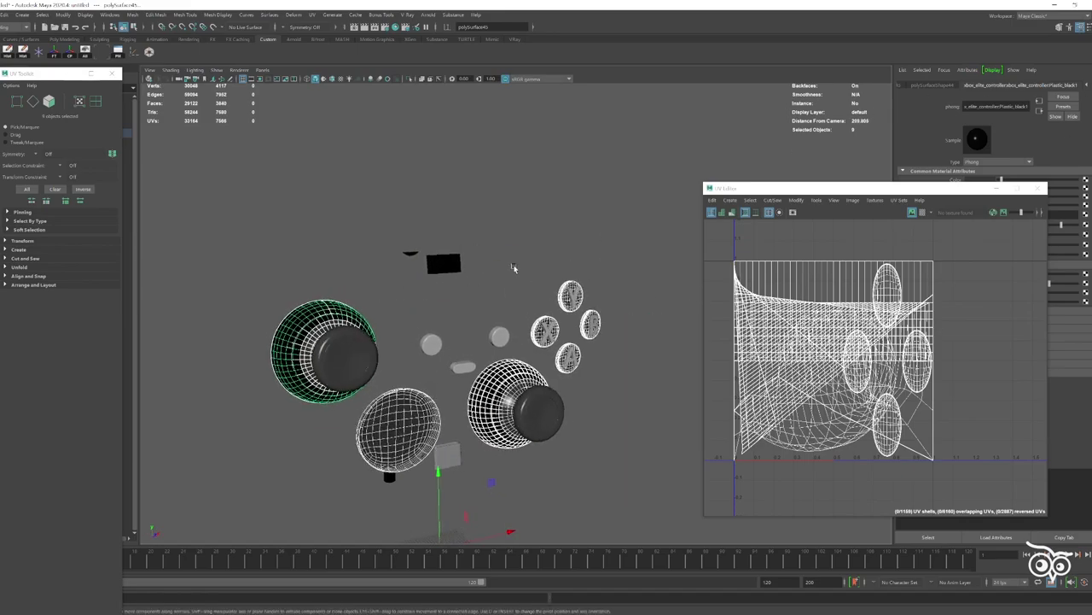
mouse_move(513, 268)
left_mouse_down("alt")
mouse_move(418, 359)
mouse_move(406, 249)
left_mouse_up("alt")
left_click(407, 249)
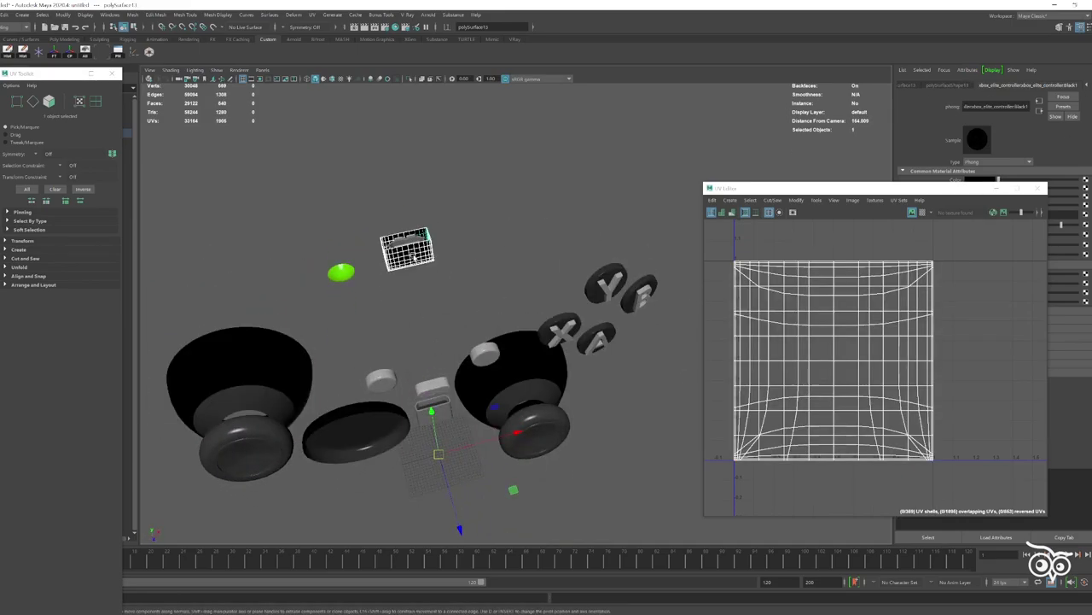
left_click(243, 359, "shift")
left_click(356, 431, "shift")
left_click(529, 373, "shift")
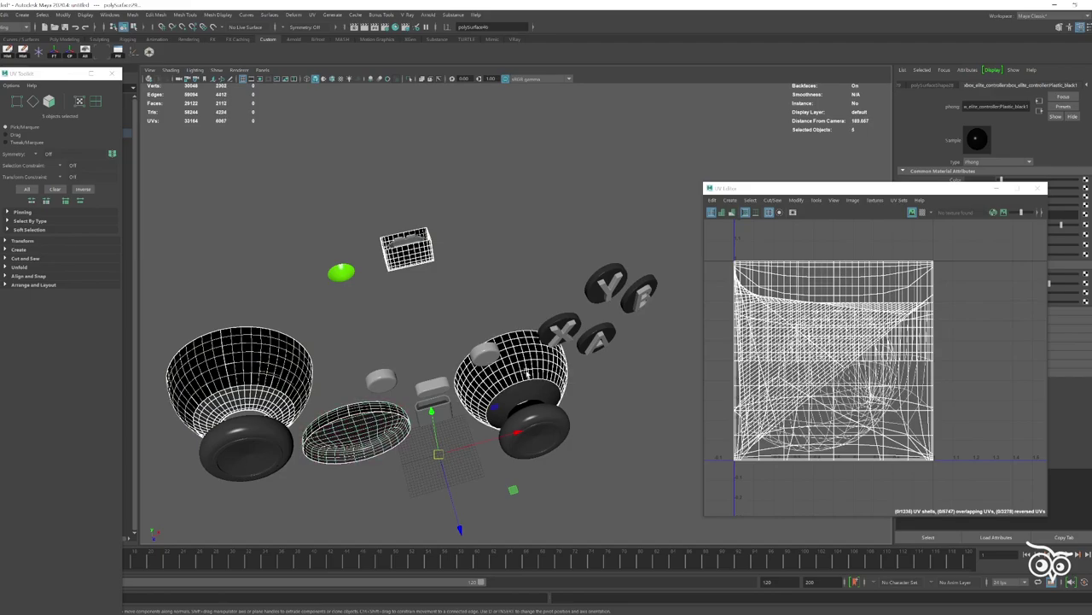
left_click(612, 270, "shift")
left_click(597, 337, "shift")
mouse_move(597, 337)
left_mouse_down("alt")
mouse_move(399, 291)
mouse_move(420, 307)
left_mouse_up("alt")
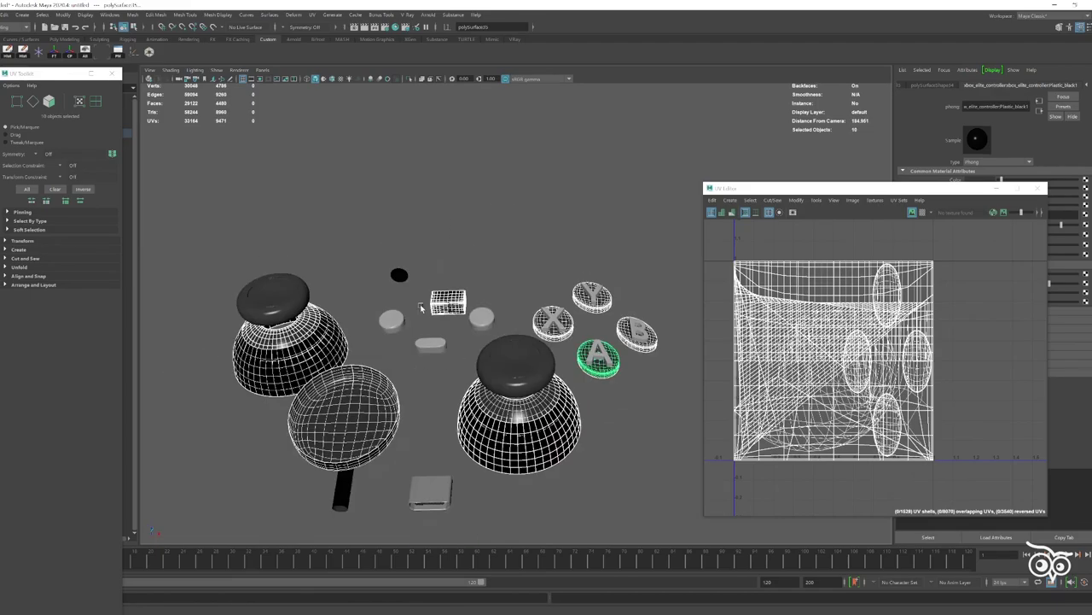
left_click_drag(395, 485, 444, 342, "alt")
- Combine the selected parts, inspect the mesh's materials, then separate and undo back
right_click_drag(465, 256, 495, 402, "shift")
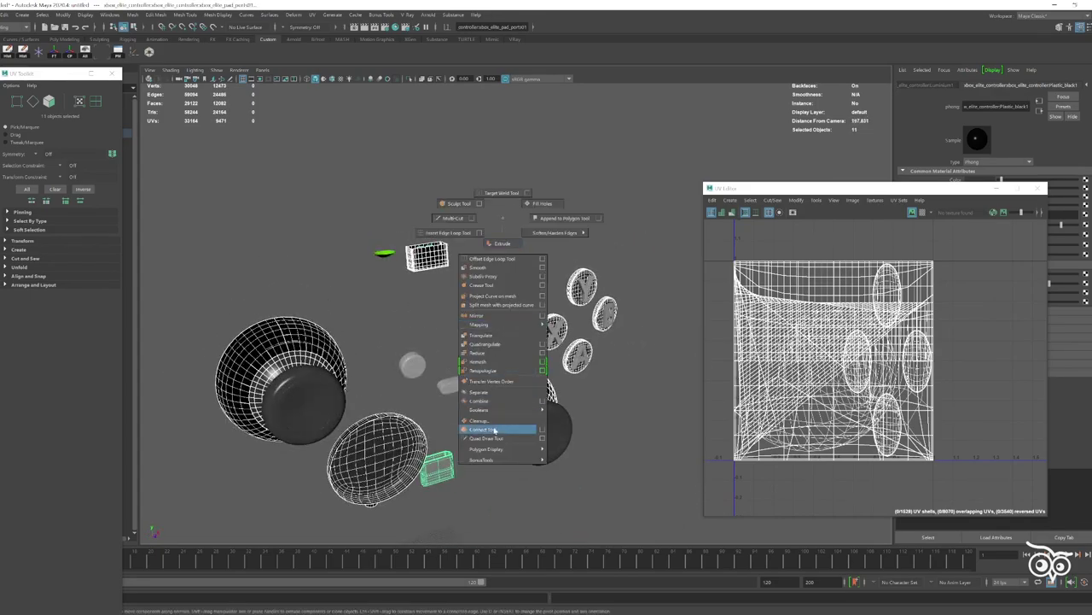
left_click(206, 134)
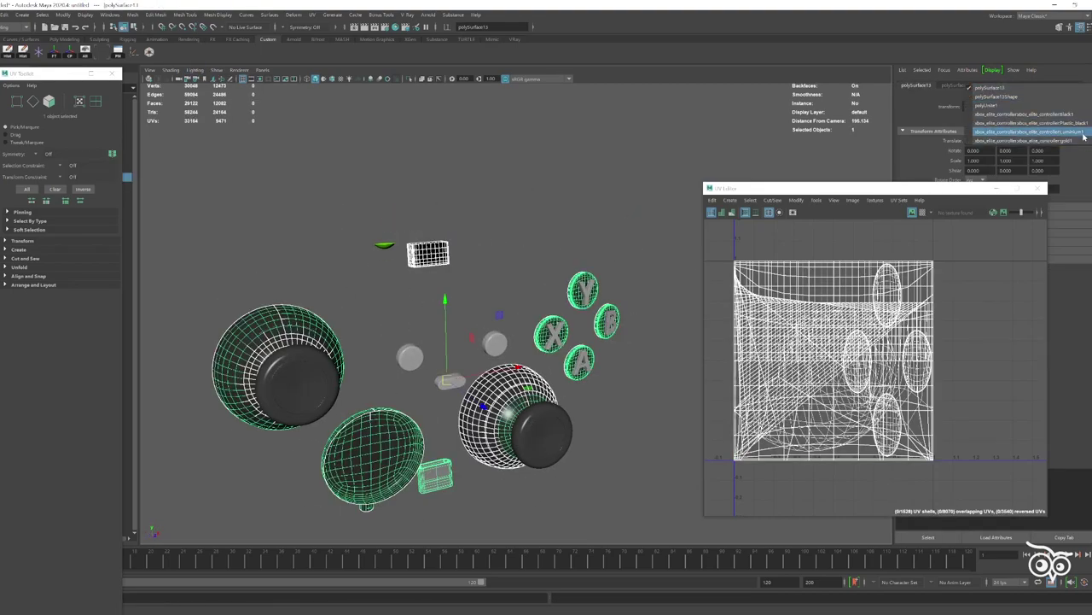
left_click(1084, 132)
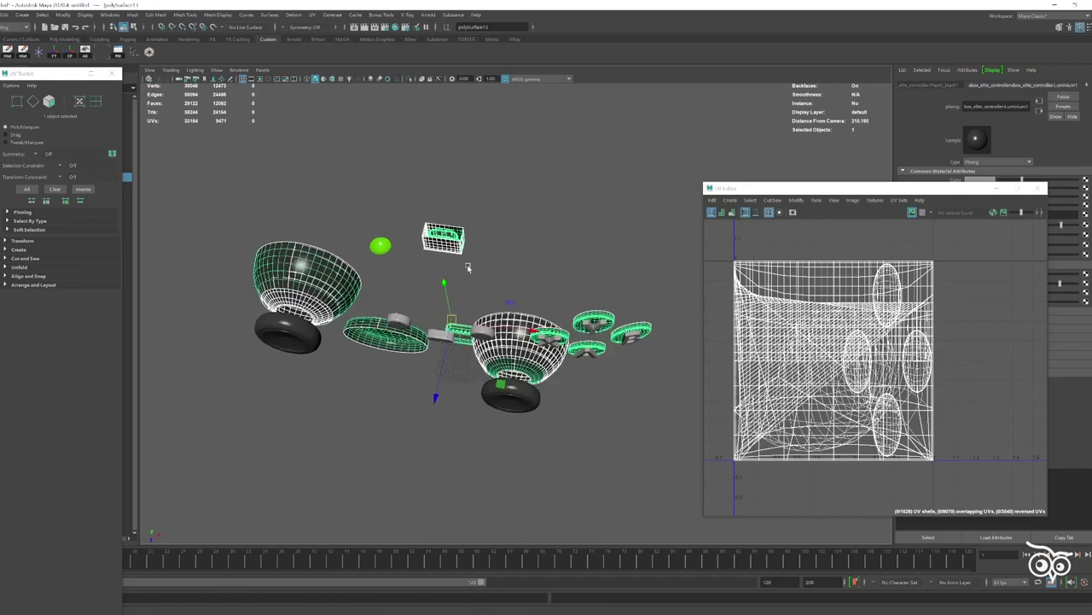
right_click_drag(516, 259, 521, 431, "shift")
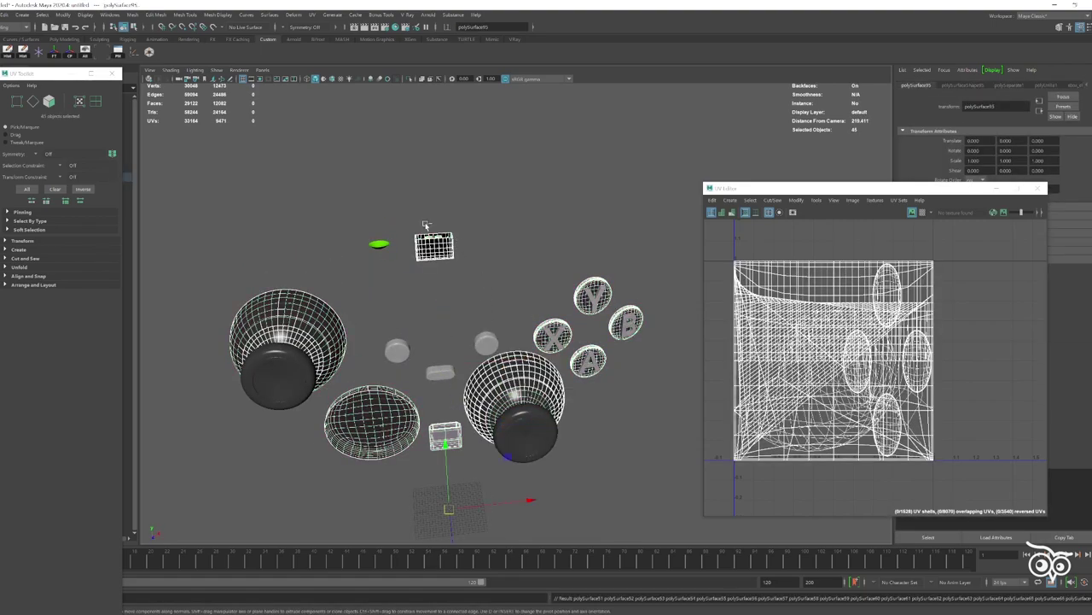
right_click_drag(476, 244, 478, 410, "shift")
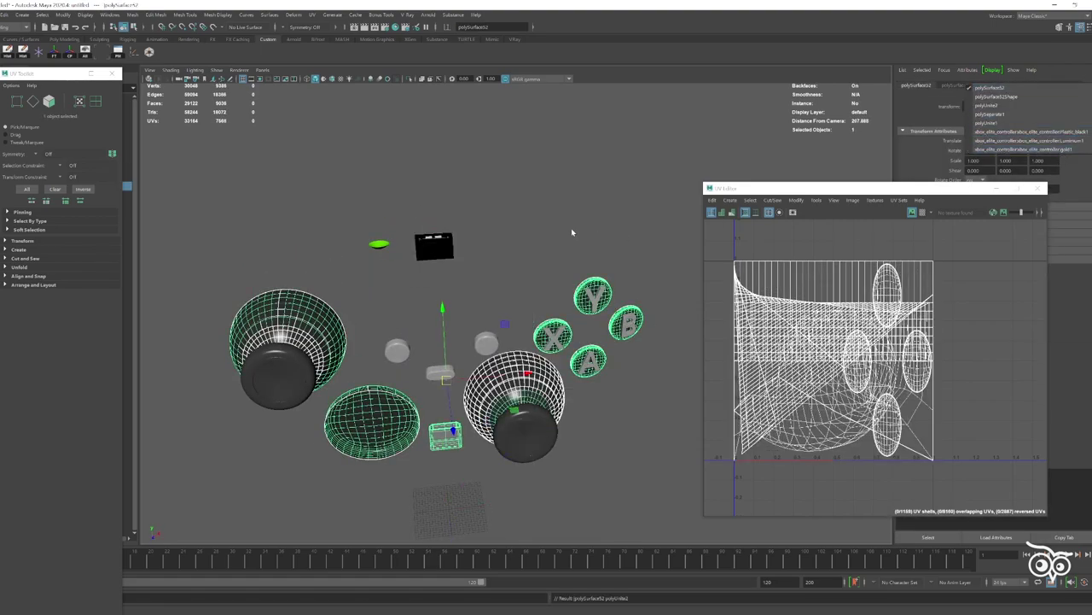
key("ctrl+z")
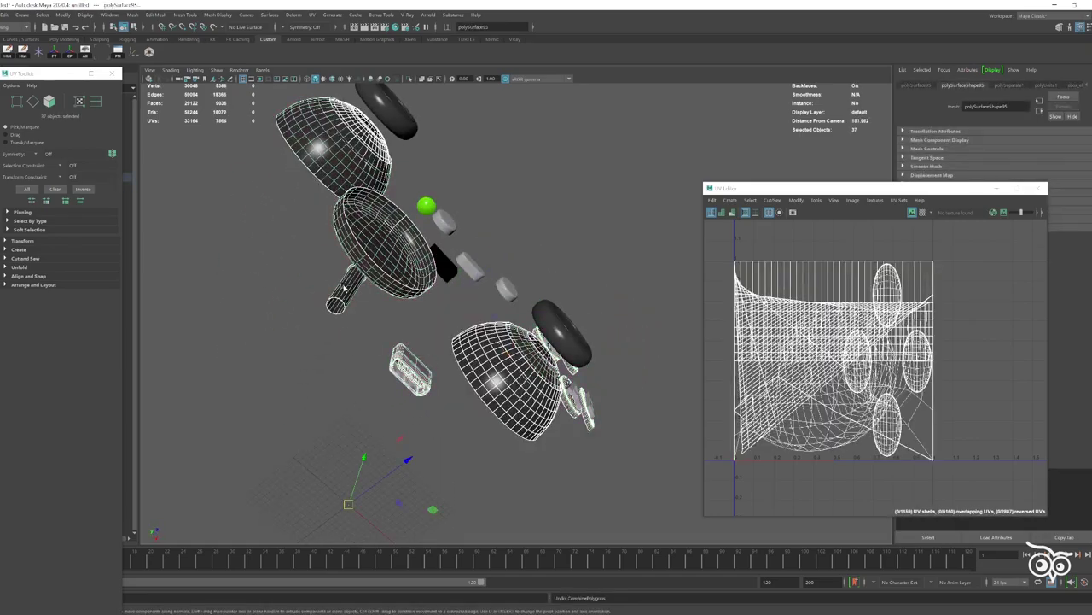
- Combine the black parts again and assign them a new Phong material, Plastic_Black
left_click_drag(344, 289, 458, 374, "alt")
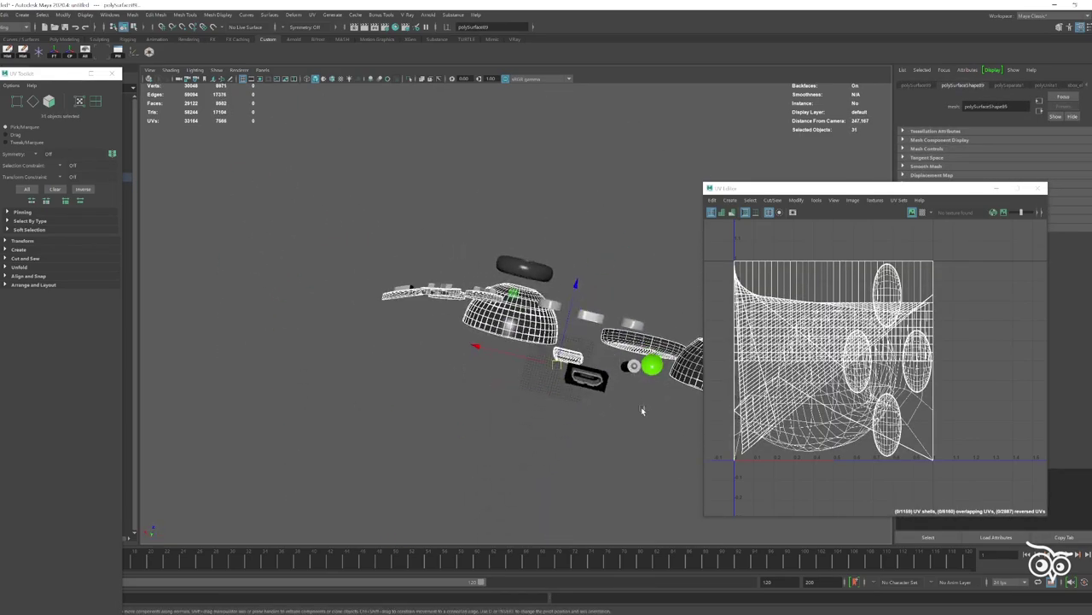
left_click_drag(641, 410, 563, 441, "alt")
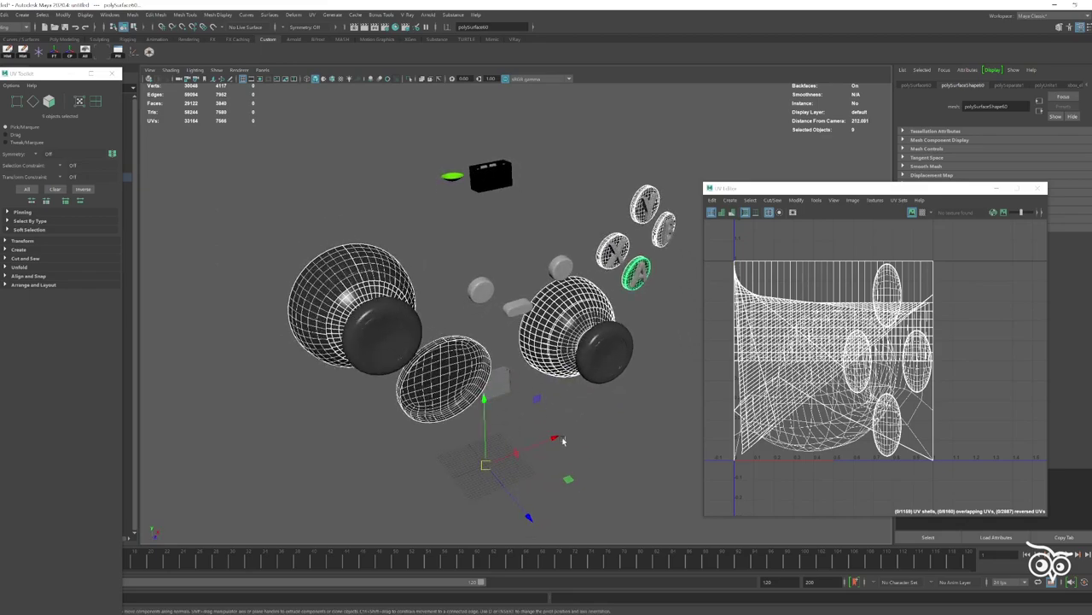
right_click_drag(491, 204, 514, 387, "shift")
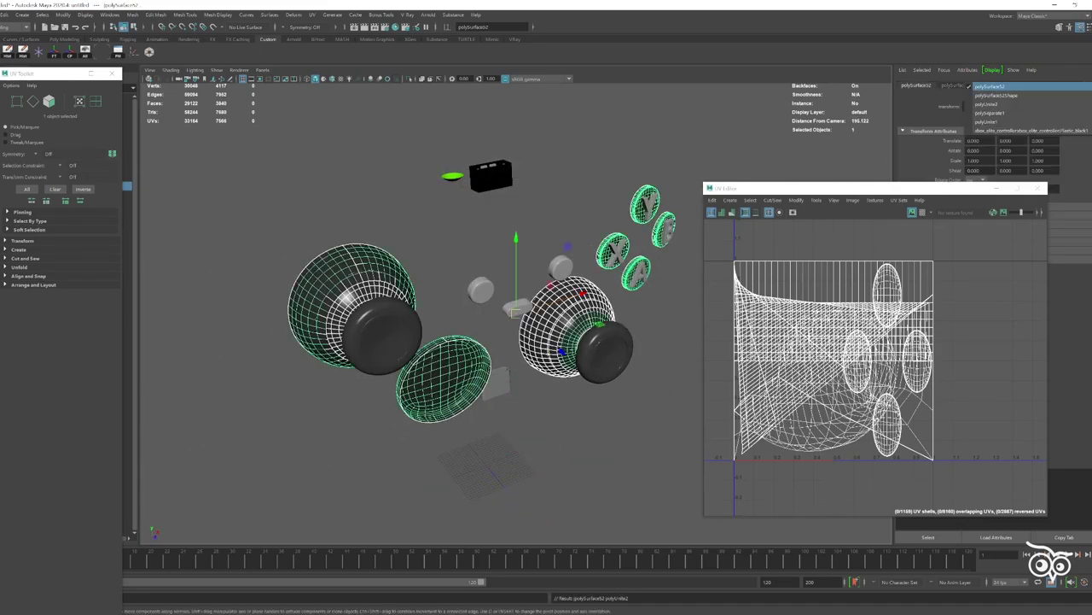
right_click_drag(482, 258, 436, 451)
left_click(428, 291)
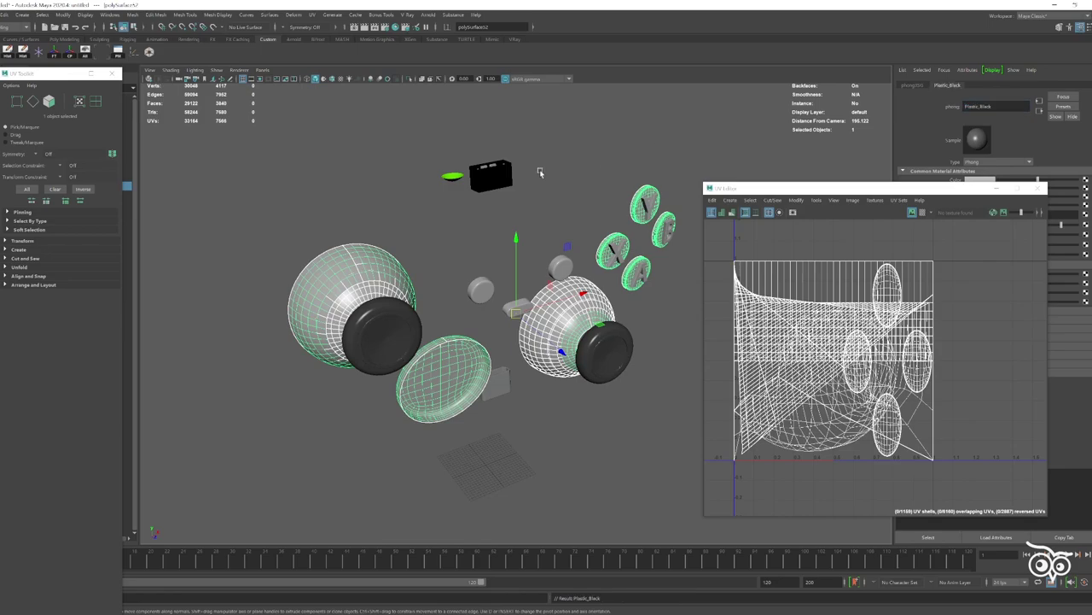
- Unfold the combined mesh's UVs and pack the shells into a compact layout
key("[")
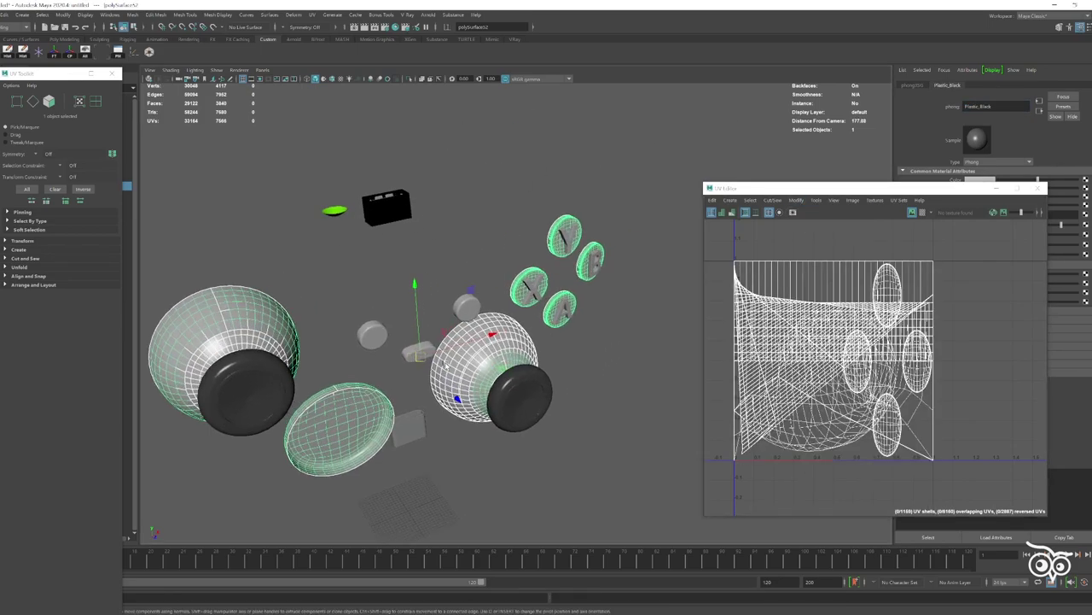
right_click_drag(765, 255, 751, 299, "shift")
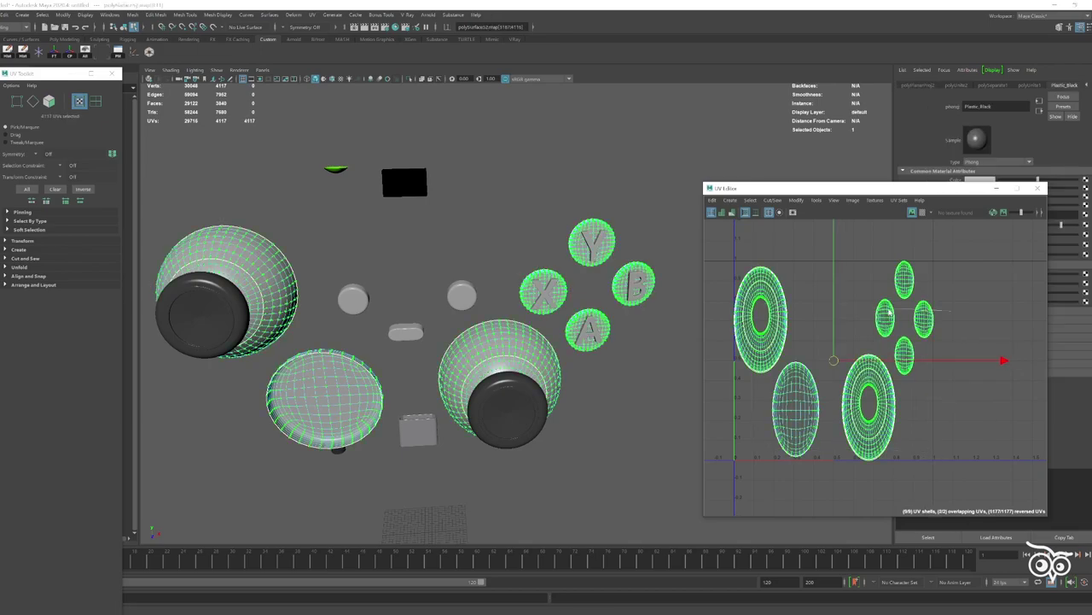
scroll(738, 305, "up", 5)
scroll(803, 342, "down", 7)
right_click_drag(811, 341, 823, 340, "shift")
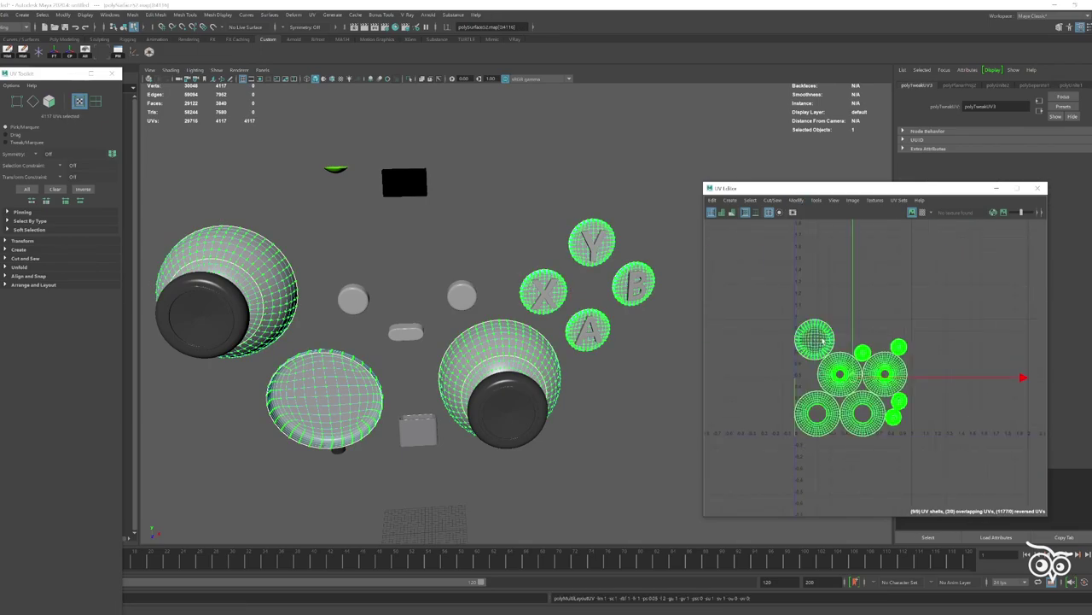
key("F8")
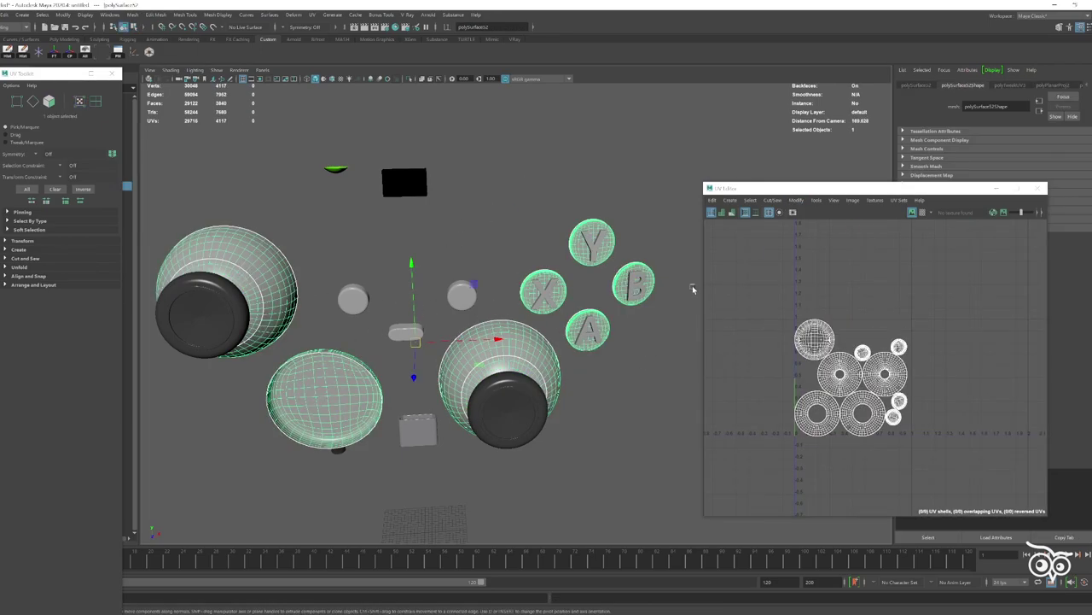
- Check the selected part's material and view its UVs with shaded display
left_click(1059, 153)
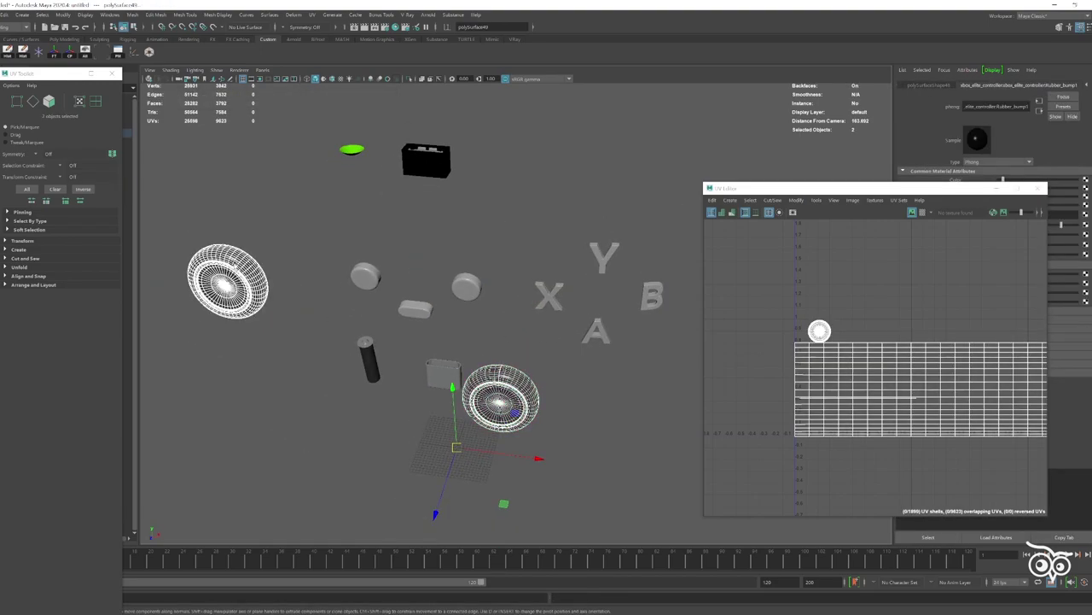
left_click_drag(438, 315, 409, 317, "alt")
left_click(730, 200)
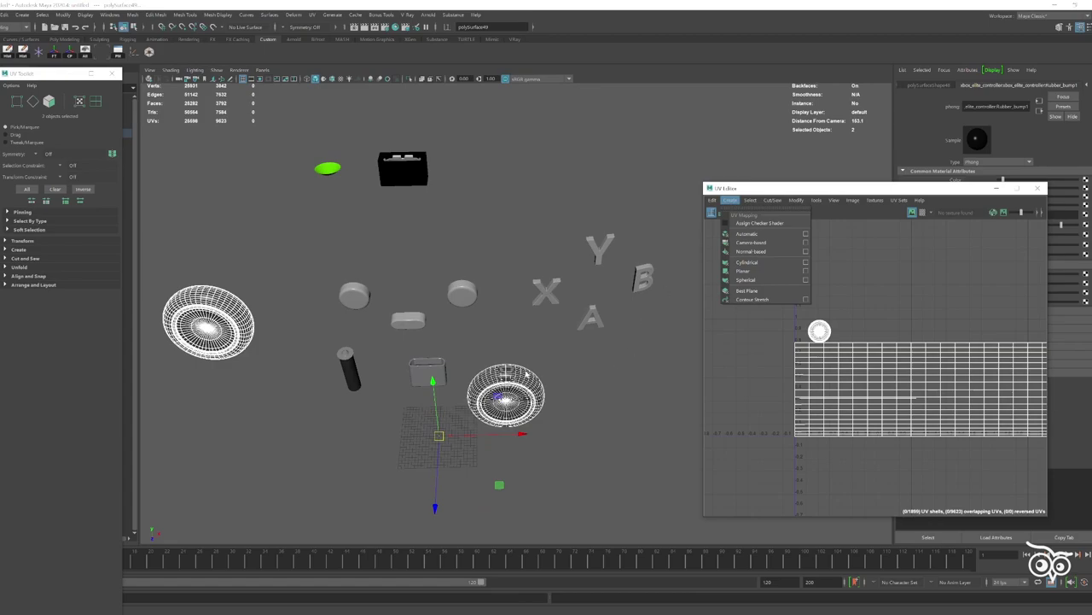
left_click(751, 256)
middle_click_drag(816, 392, 748, 389, "alt")
key("5")
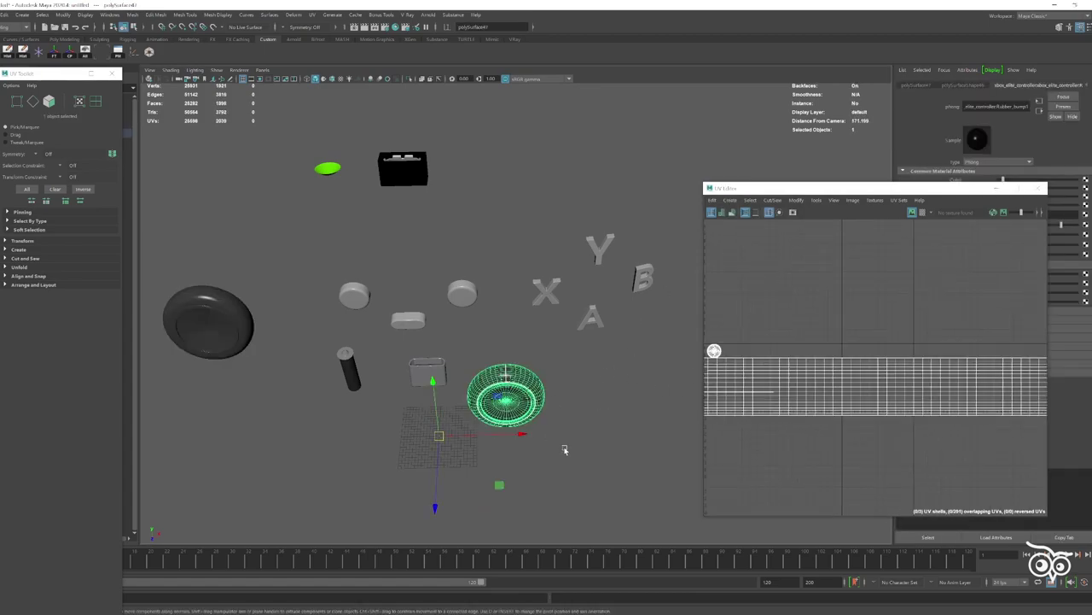
- Frame a thumbstick grip, compare it with the reference photo, and select it to see its UVs
key("f")
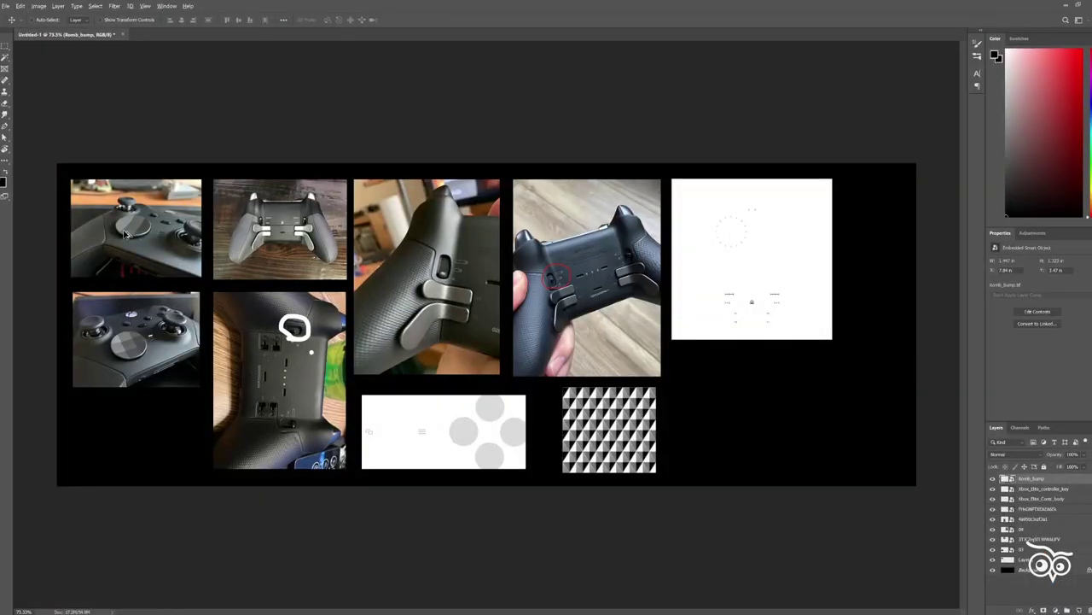
scroll(126, 232, "up", 5, "alt")
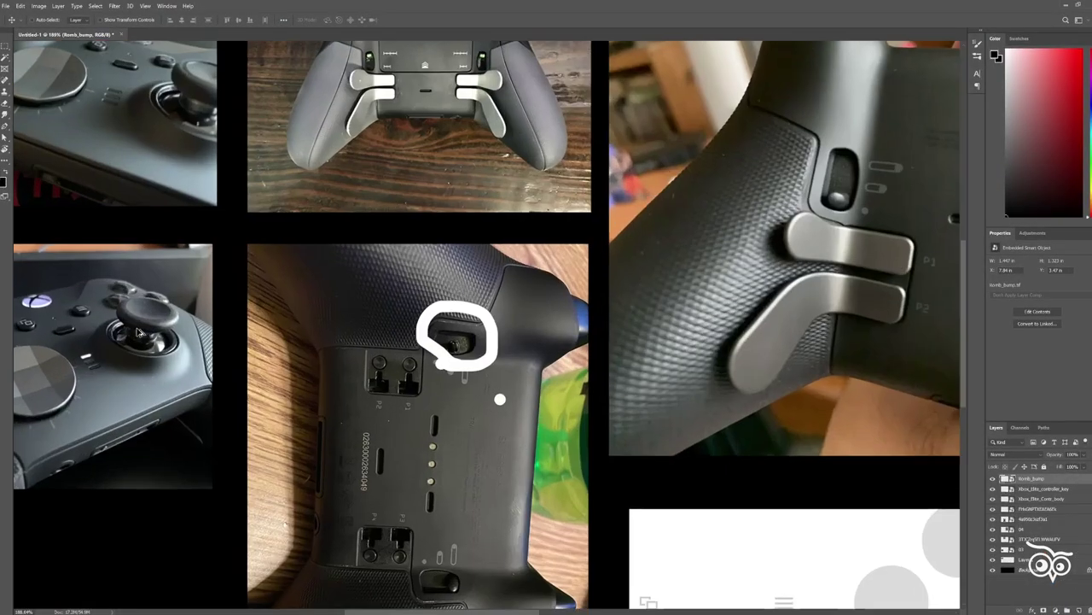
scroll(126, 222, "up", 1, "alt")
scroll(127, 187, "up", 5, "alt")
left_click_drag(126, 184, 277, 298)
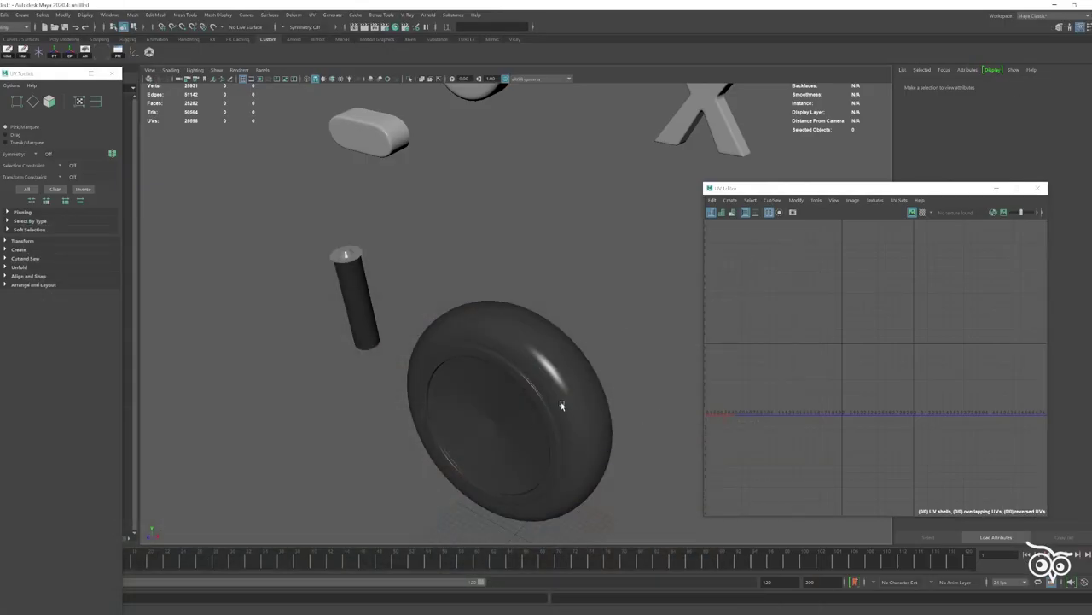
left_click(561, 401)
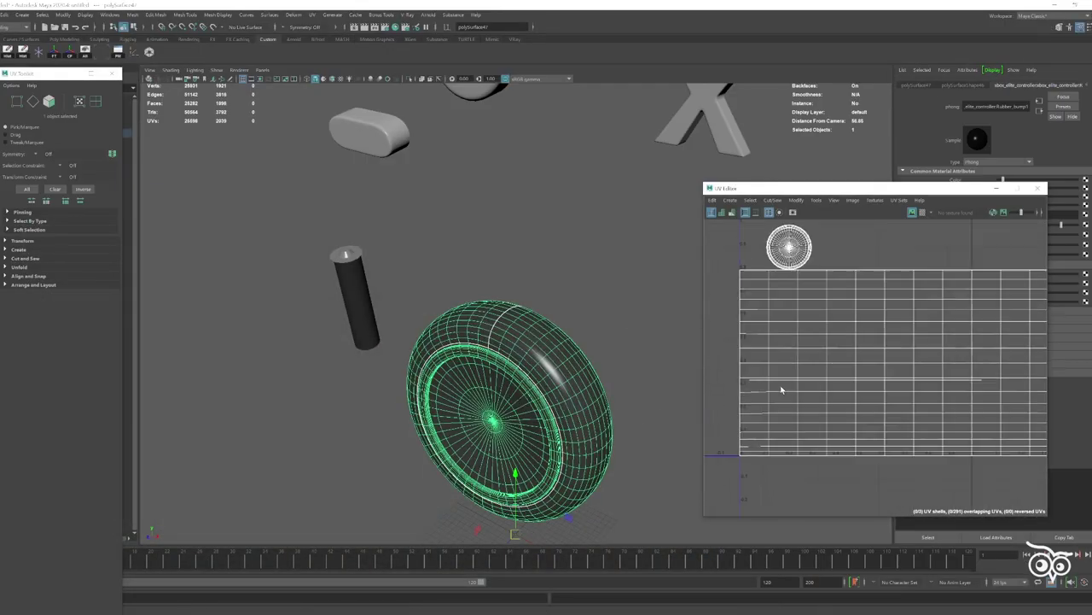
- Convert the grip selection to UVs and try a non-overlapping UV layout
scroll(849, 315, "down", 3)
key("F12")
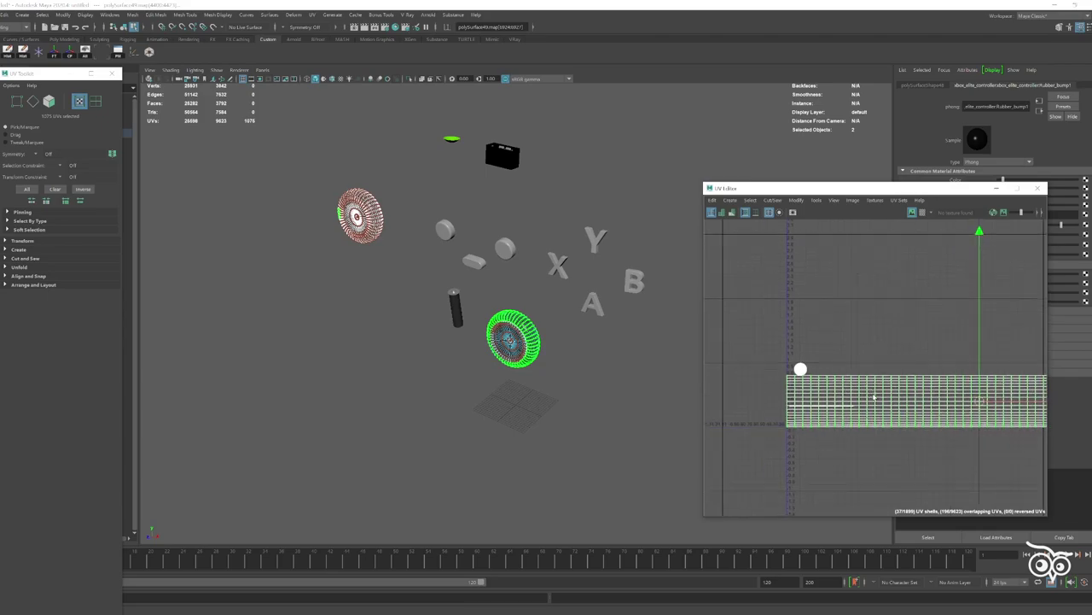
left_click(793, 202)
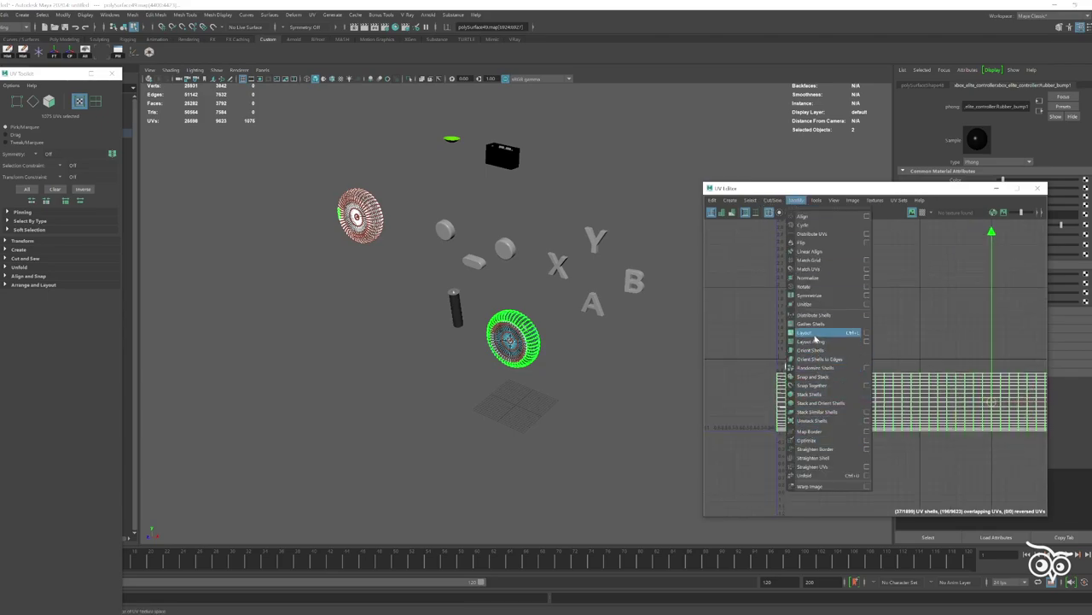
left_click(815, 335)
key("f")
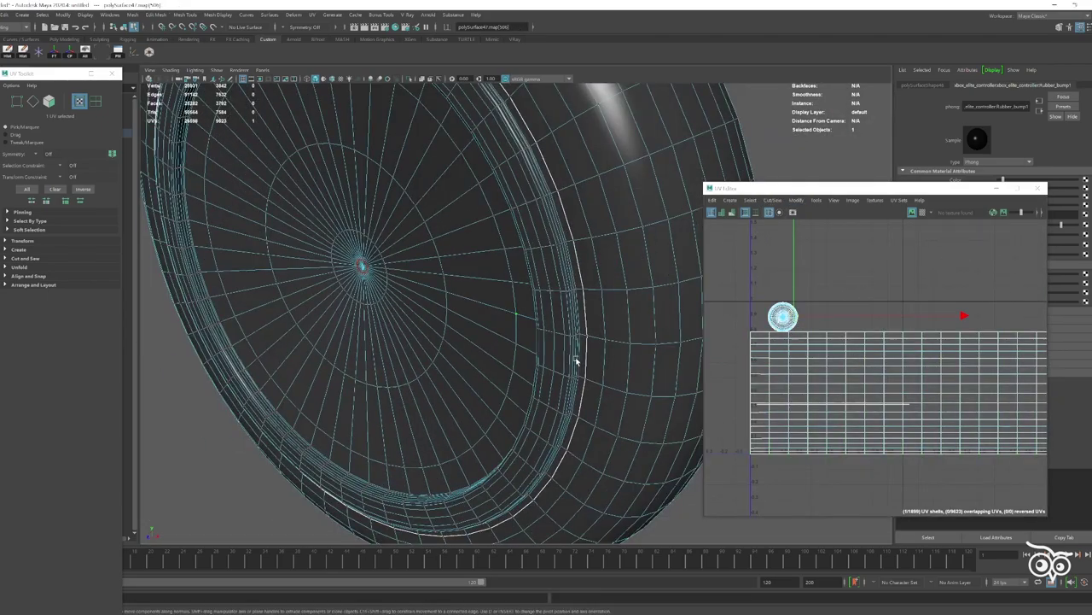
key("ctrl+z")
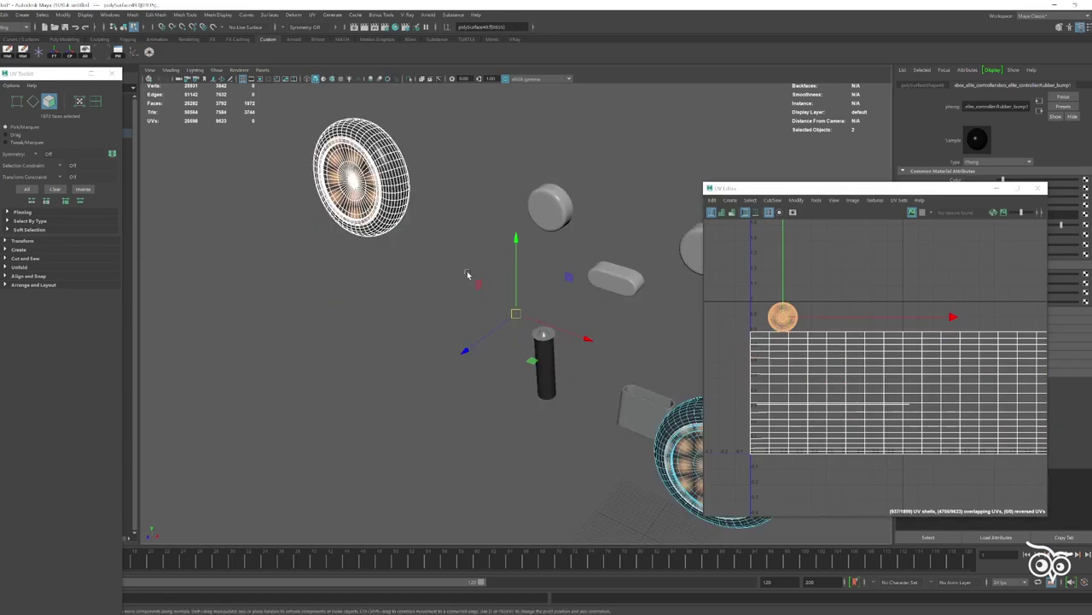
- Try a planar projection and another UV modification on the grip, then undo both
right_click_drag(905, 244, 905, 246, "shift")
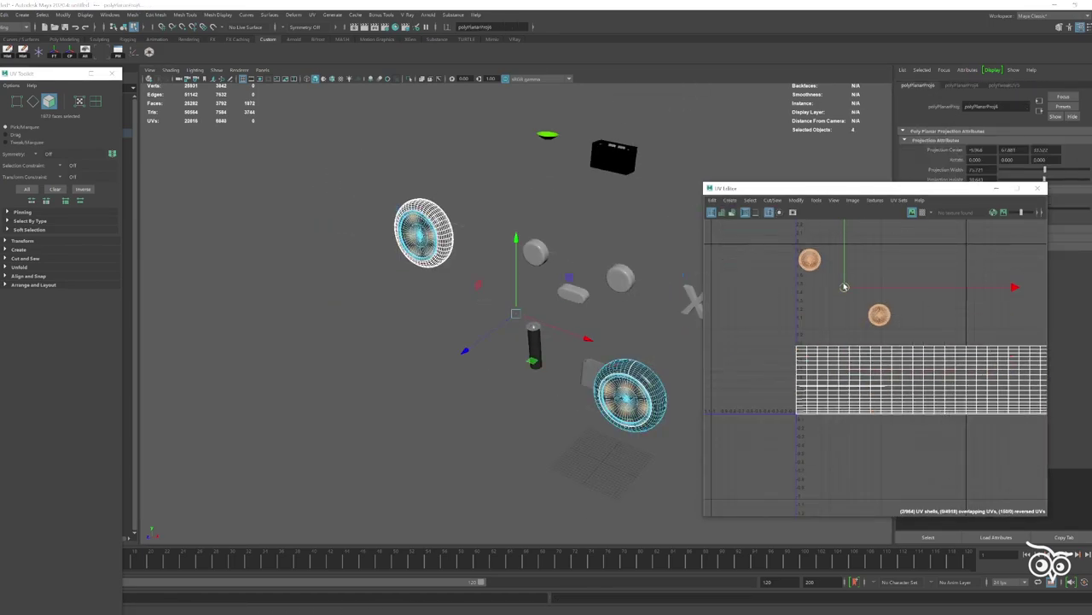
key("ctrl+z")
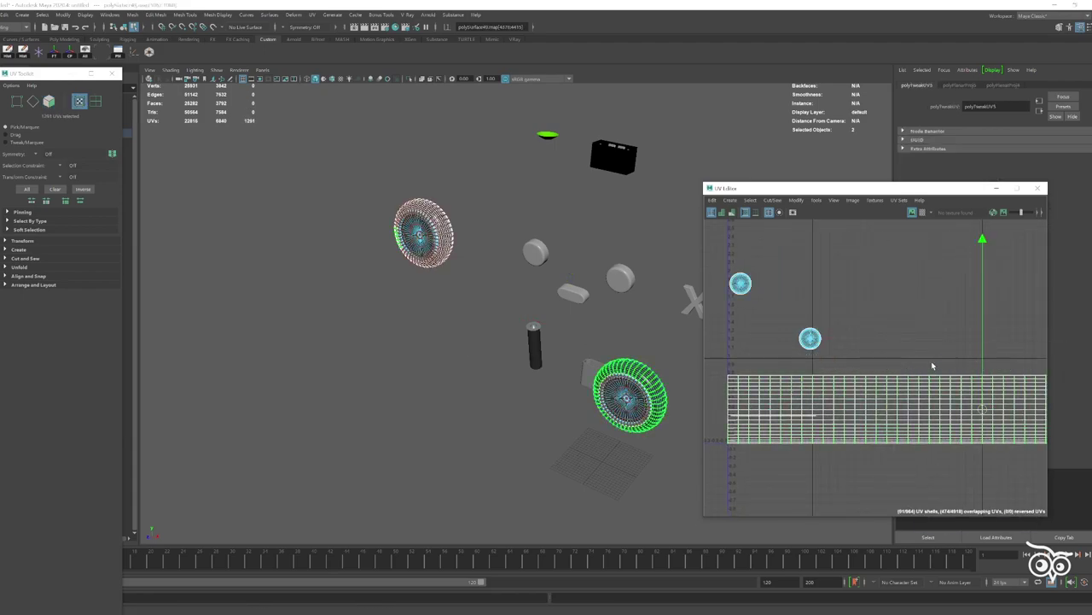
left_click(796, 199)
left_click(824, 324)
key("ctrl+z")
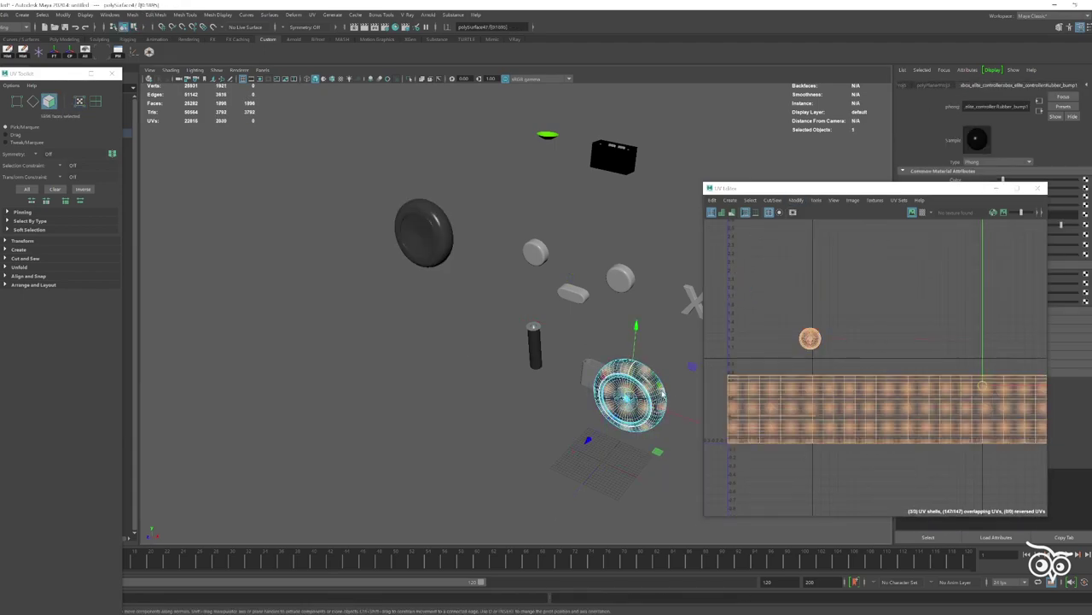
key("f")
scroll(258, 246, "down", 3)
- Combine both thumbstick grips into one object and planar-project its UVs
left_click(261, 171)
left_click(547, 312, "shift")
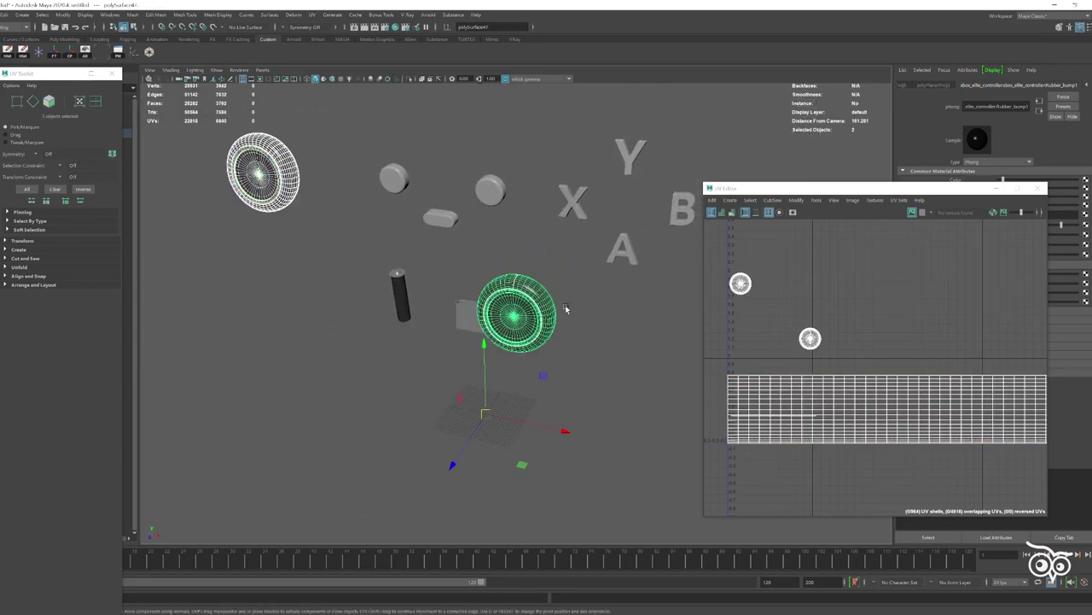
right_click_drag(637, 320, 622, 507, "shift")
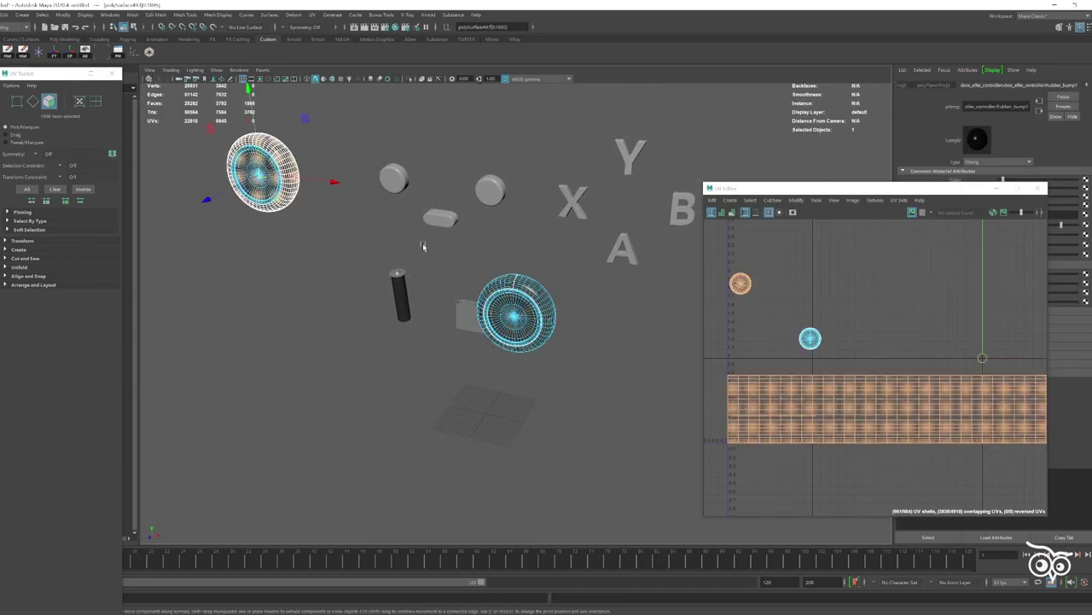
left_click_drag(699, 363, 550, 359, "alt")
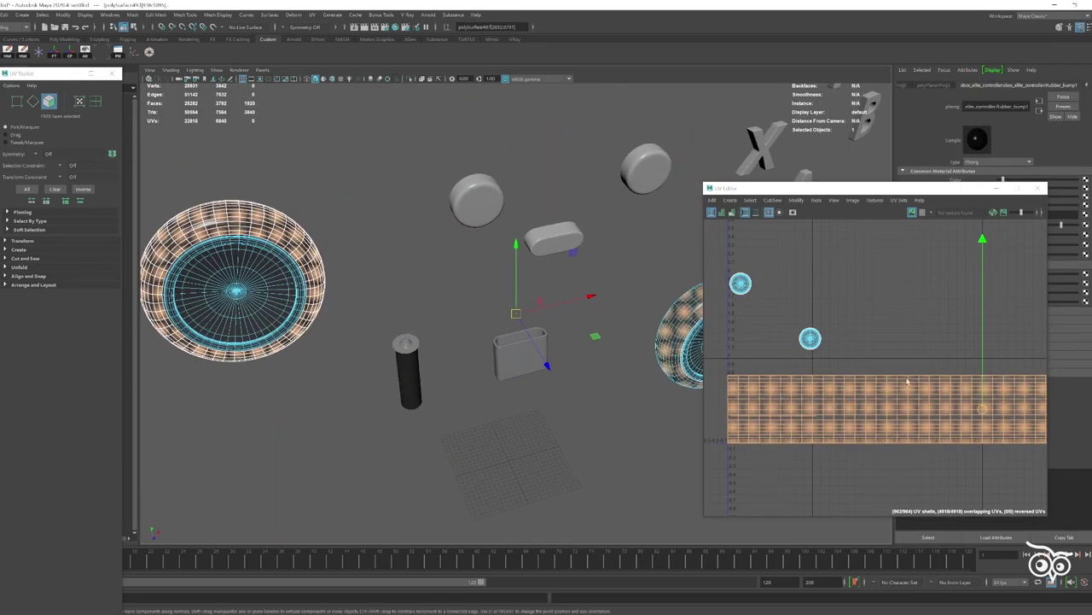
scroll(756, 350, "up", 3)
scroll(756, 350, "up", 3)
left_click_drag(478, 282, 292, 202, "alt")
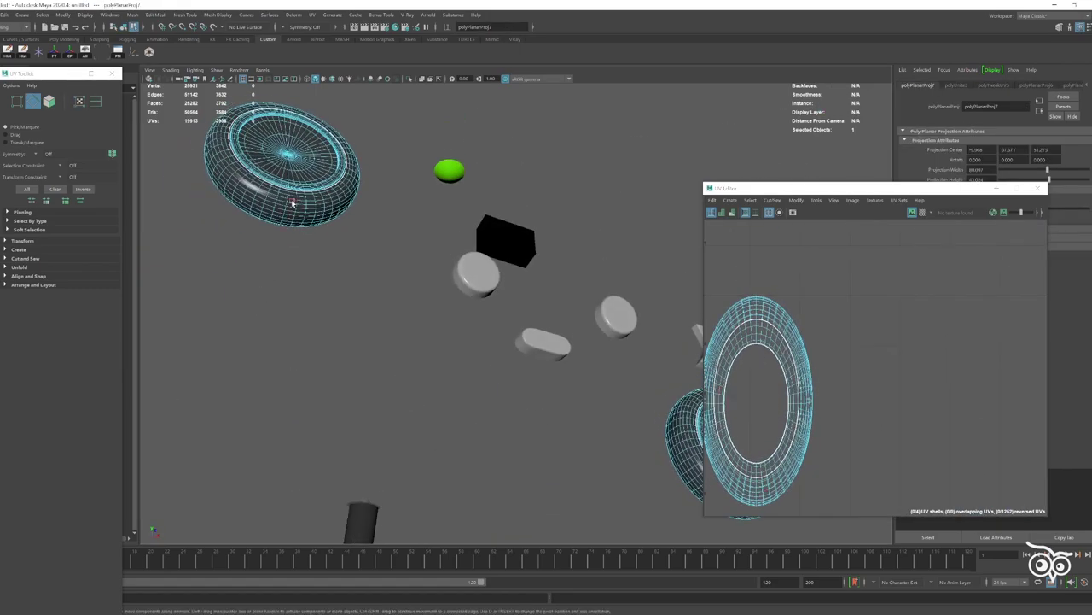
key("ctrl+z")
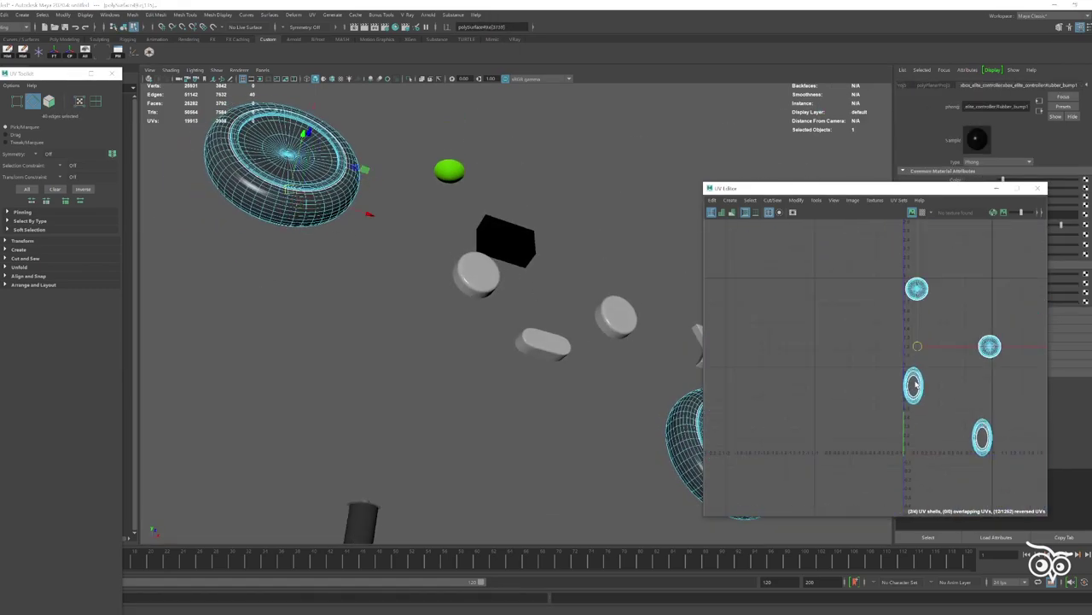
- Try UV alignment and an along-axis layout, undo them, then map the shell to its border
scroll(839, 362, "up", 3)
scroll(862, 367, "down", 4)
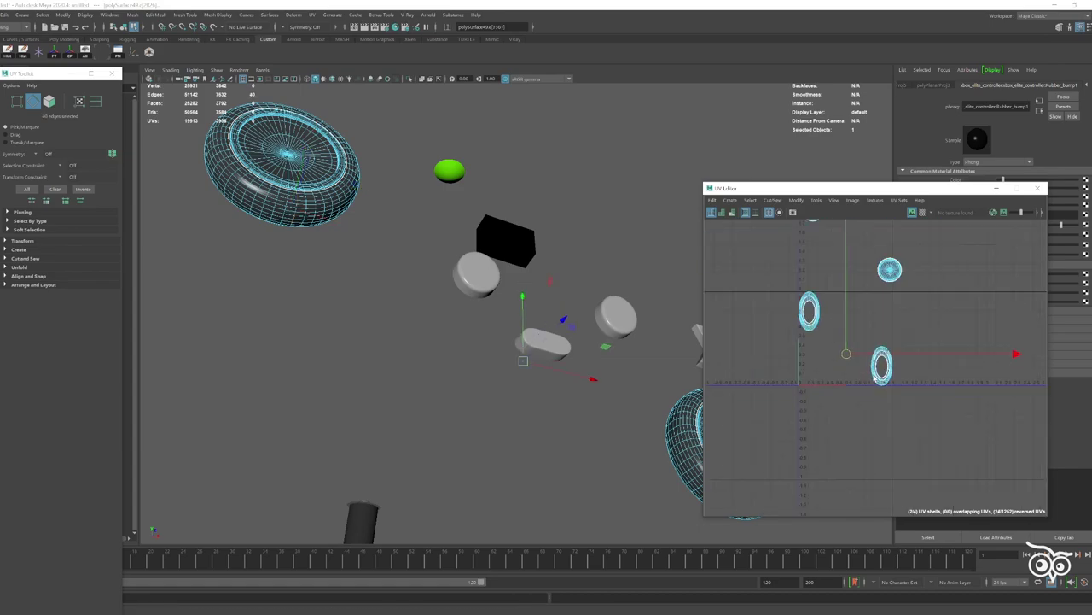
right_click_drag(845, 381, 928, 454)
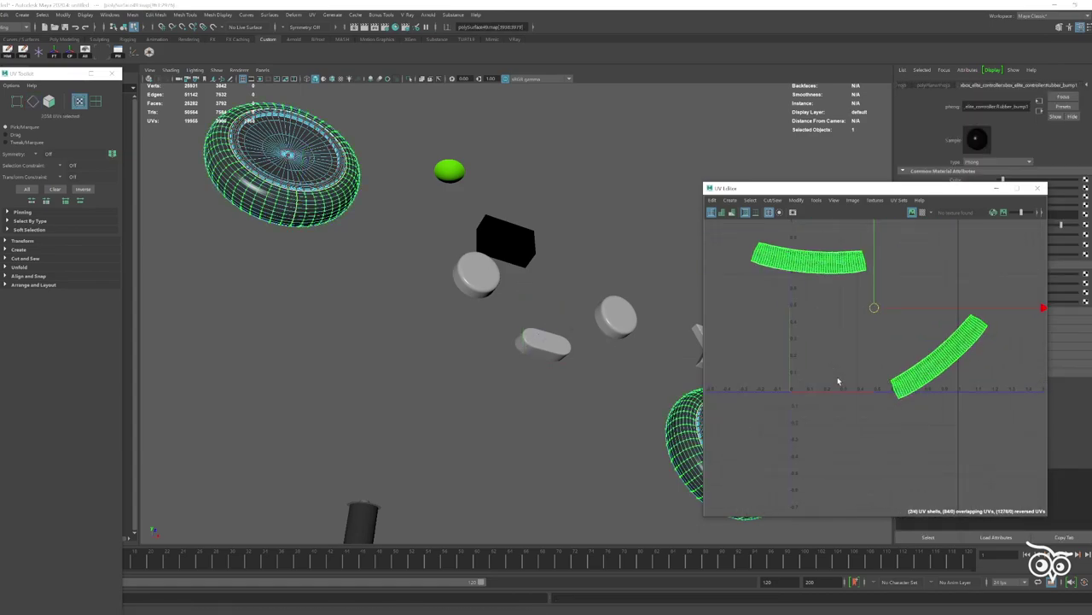
key("ctrl+z")
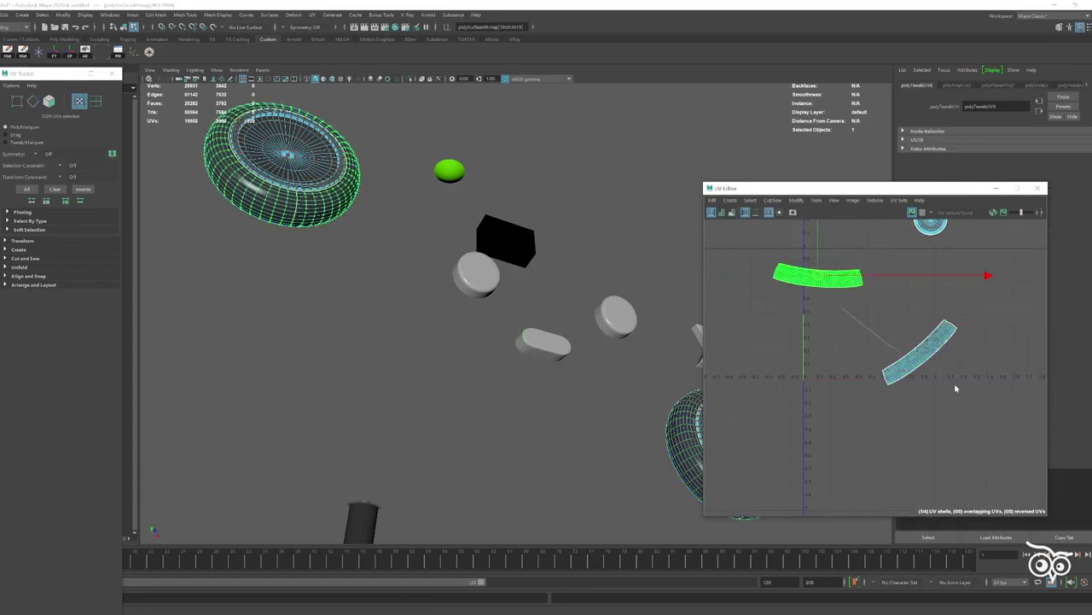
key("ctrl+z")
left_click(803, 206)
left_click(811, 341)
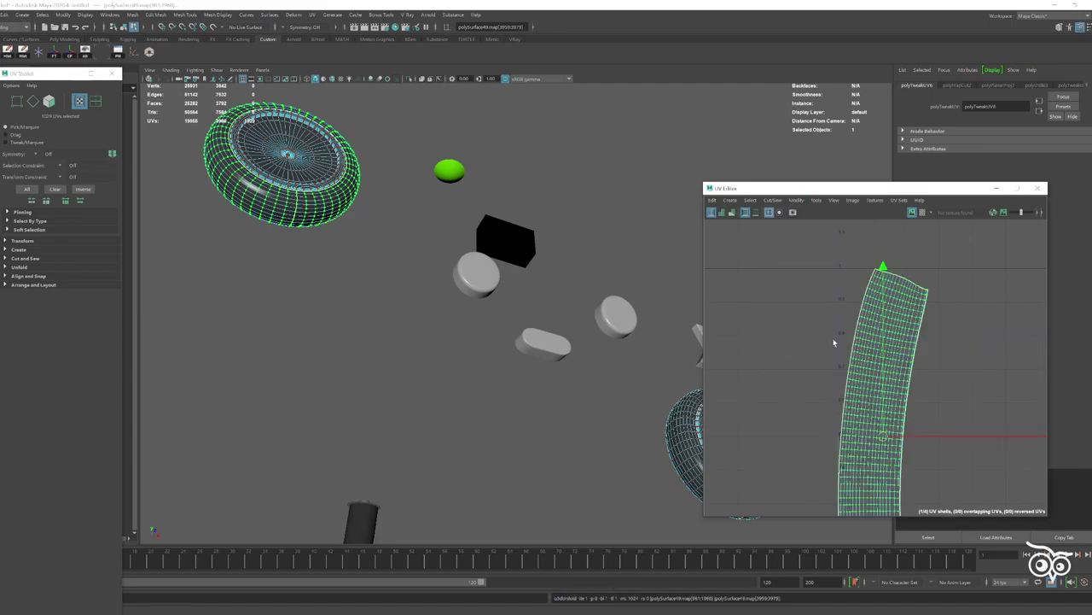
key("ctrl+z")
left_click(796, 200)
left_click(807, 433)
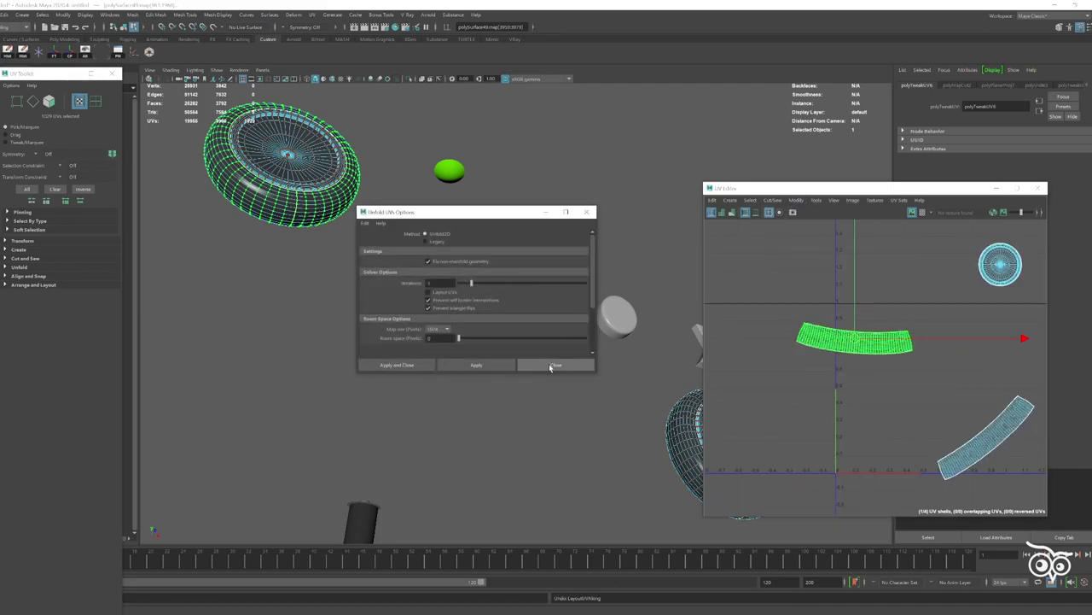
- Straighten the green cap shell's border and straighten the curved band shell
left_click(556, 366)
key("ctrl+z")
left_click(796, 199)
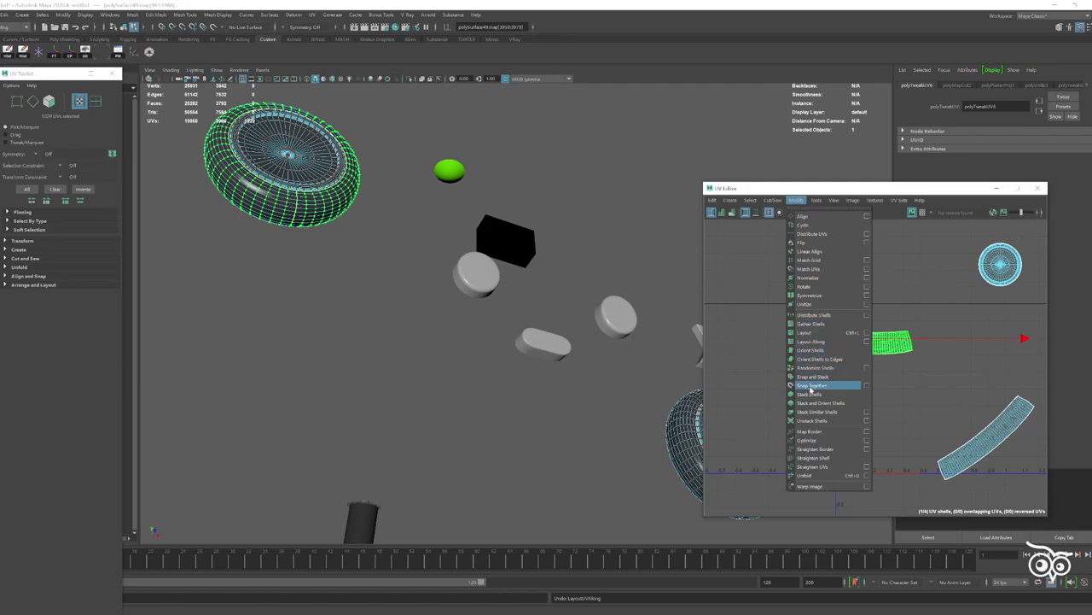
left_click(815, 449)
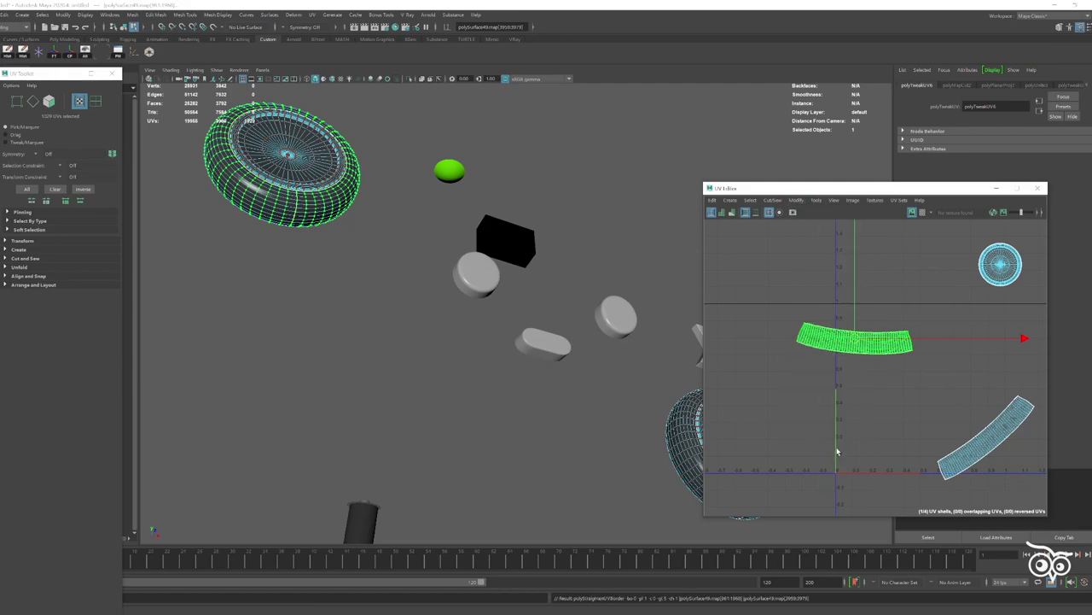
left_click(795, 199)
left_click(821, 462)
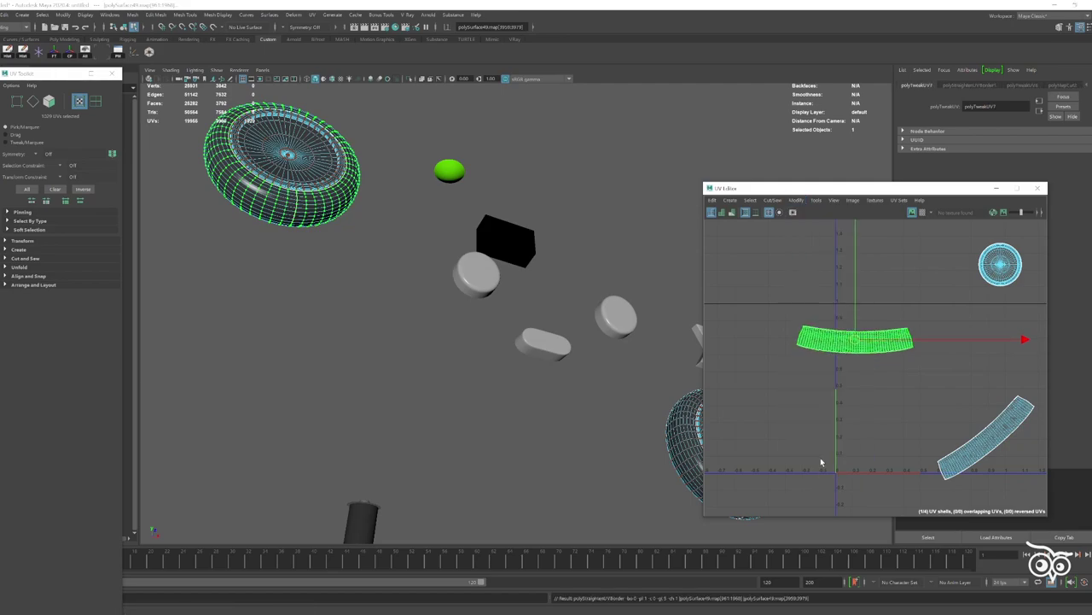
left_click(989, 443)
left_click(795, 200)
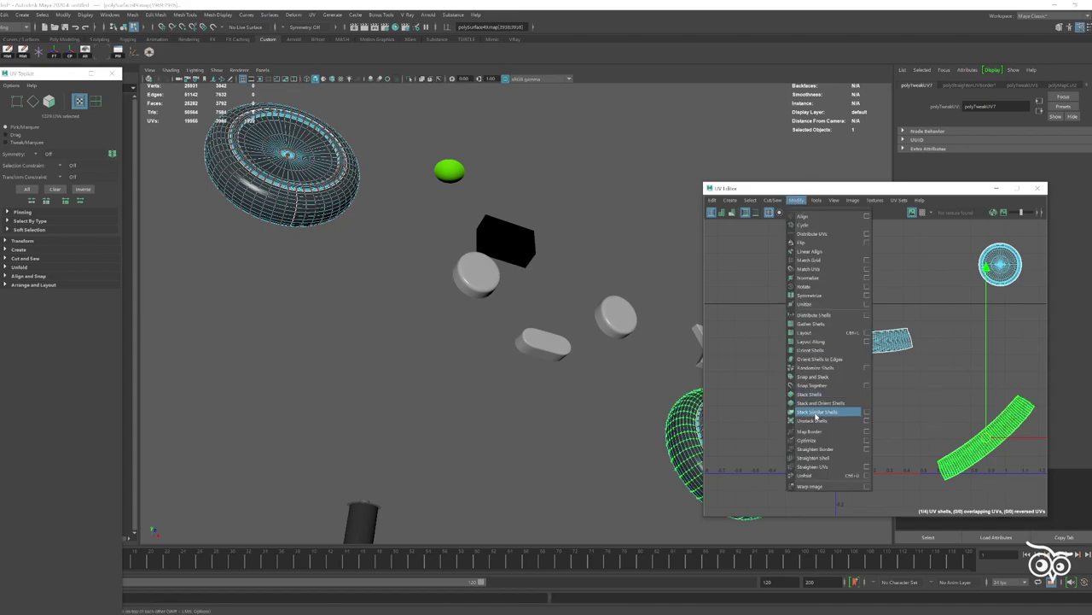
left_click(838, 459)
- Zoom onto the left shell and select the ringed piece's UV shell
scroll(931, 386, "down", 2)
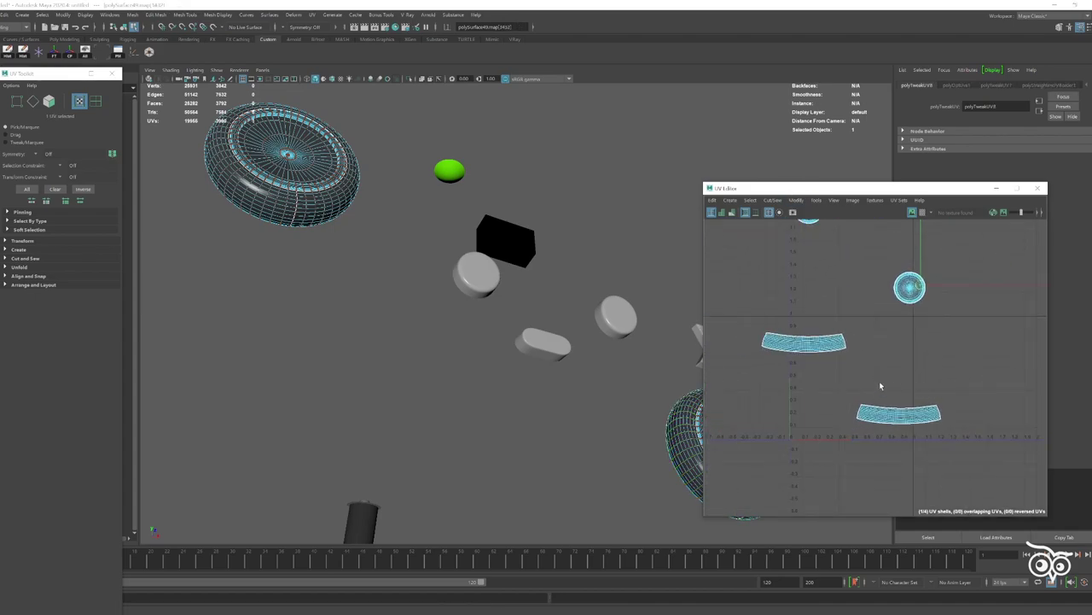
scroll(880, 386, "up", 3)
middle_click_drag(765, 304, 850, 334, "alt")
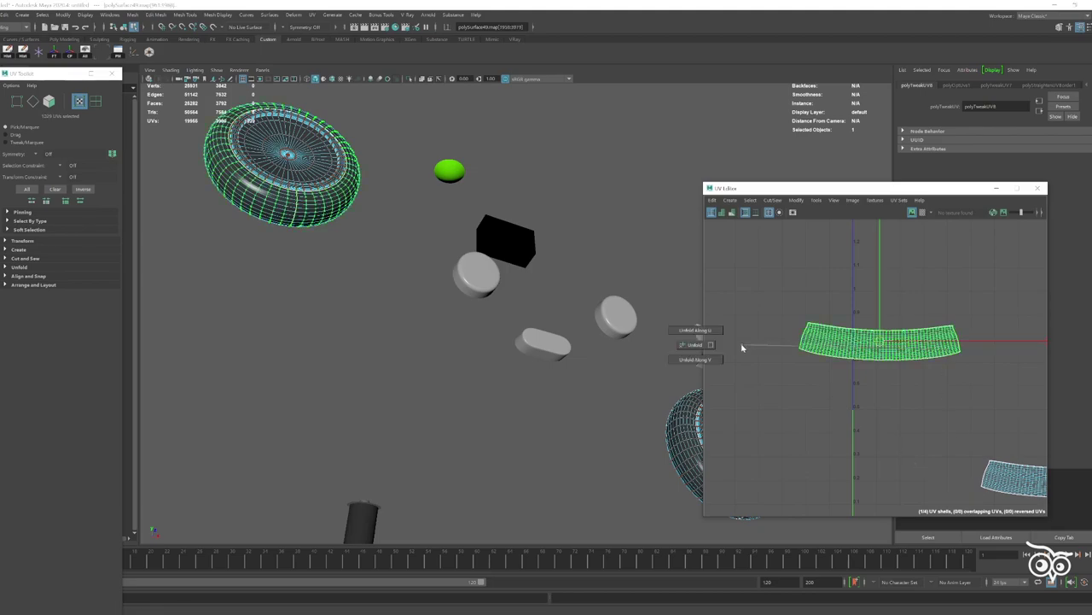
scroll(841, 371, "down", 3)
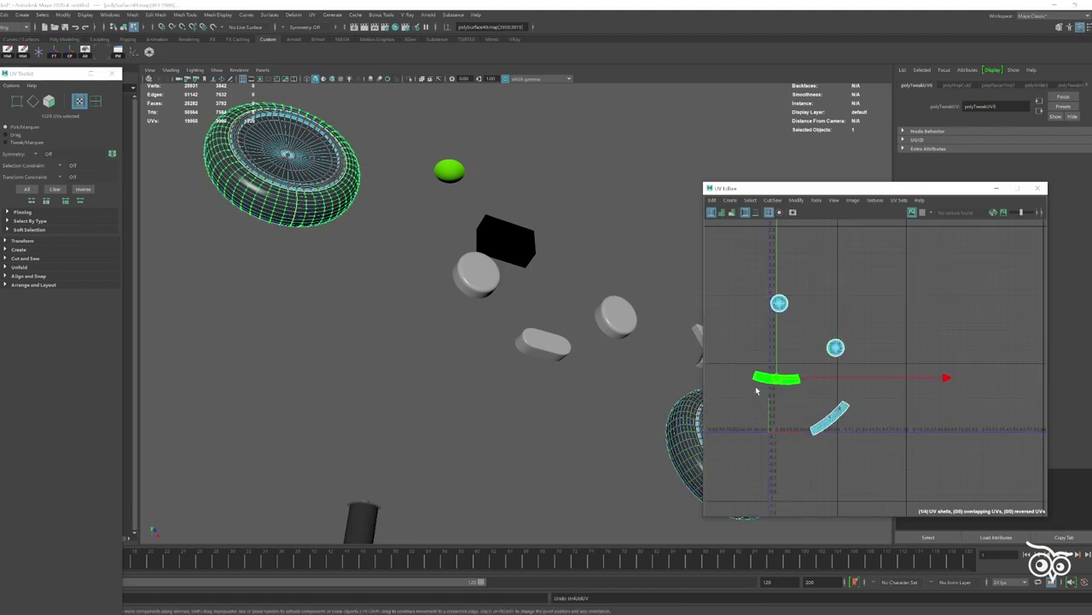
left_click(755, 390)
left_click(755, 386)
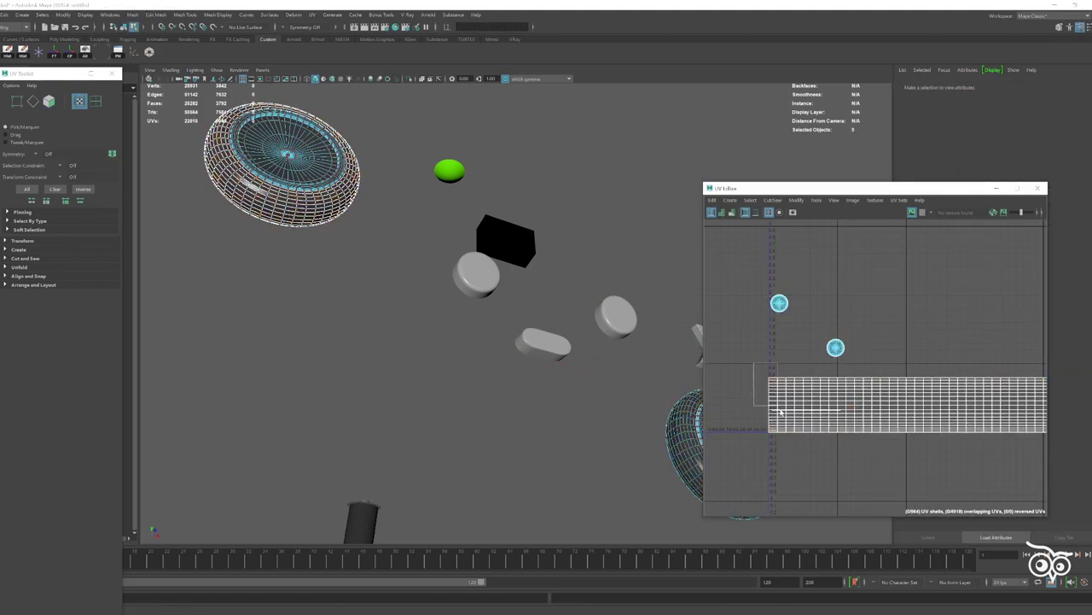
- Scale down the strip UV shell around its centre, then undo the scaling
left_click(926, 414)
scroll(926, 414, "down", 2)
key("r")
left_click_drag(926, 414, 833, 416)
left_click_drag(1030, 456, 772, 395)
scroll(829, 409, "up", 3)
scroll(771, 419, "up", 3)
key("r")
key("ctrl+z")
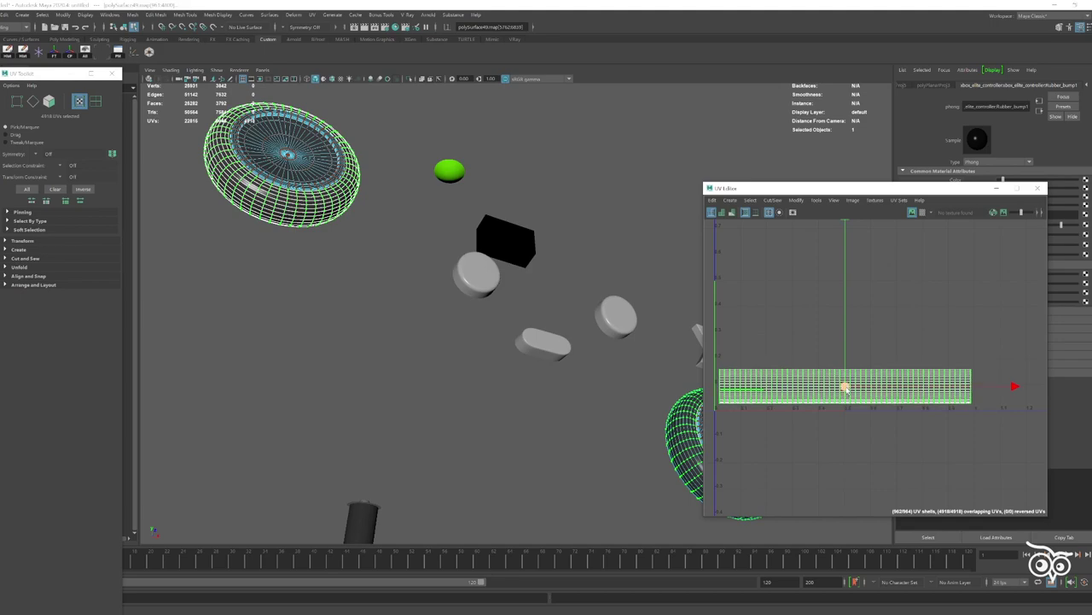
key("ctrl+z")
key("ctrl+z")
key("ctrl+z")
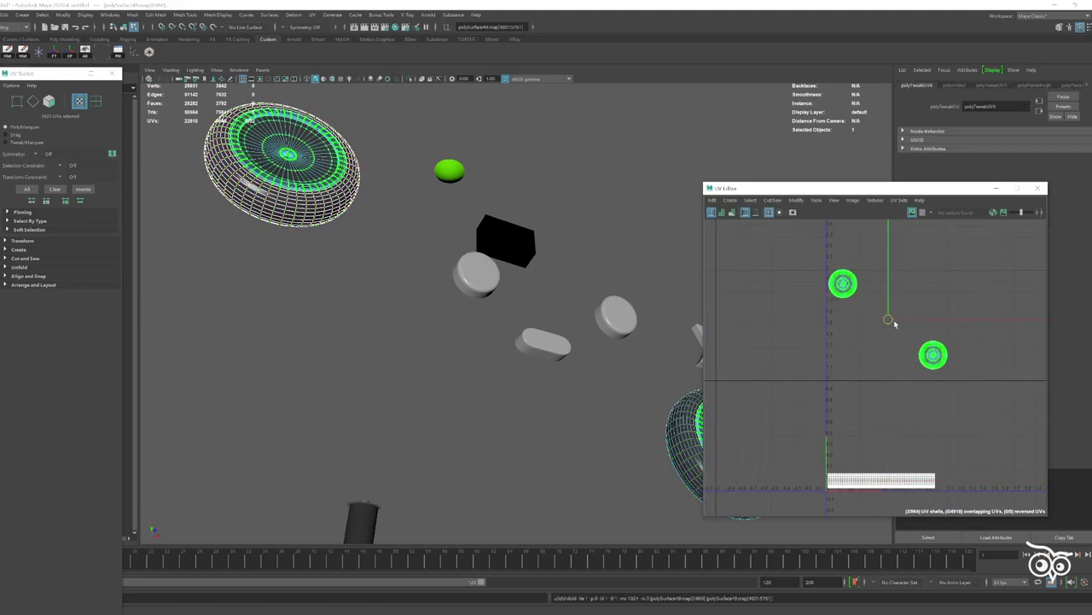
key("ctrl+z")
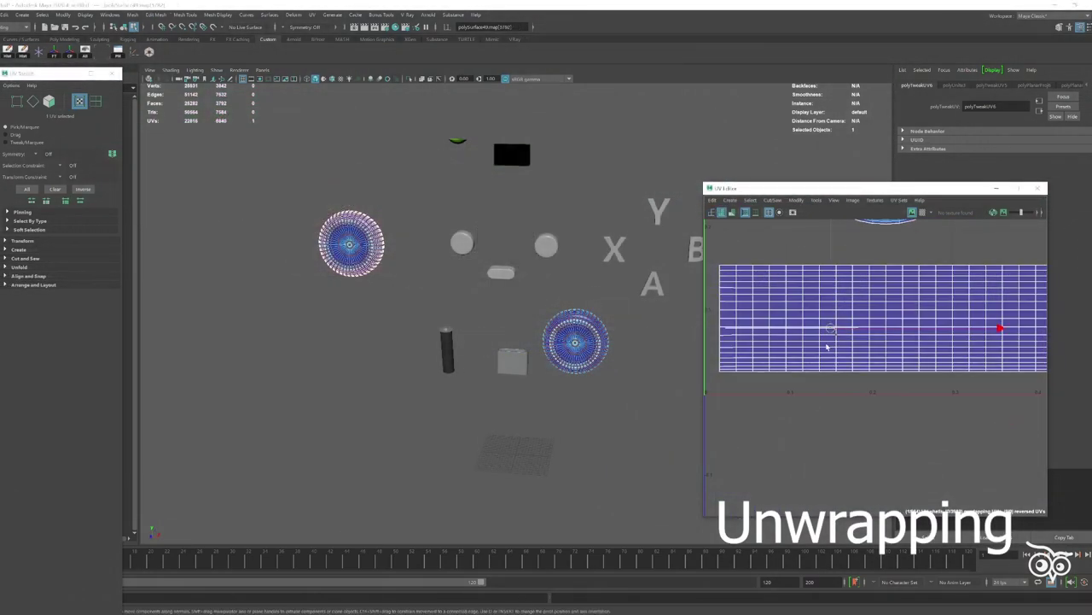
- Marquee-select the whole strip UV shell in the UV Editor
scroll(867, 342, "up", 3)
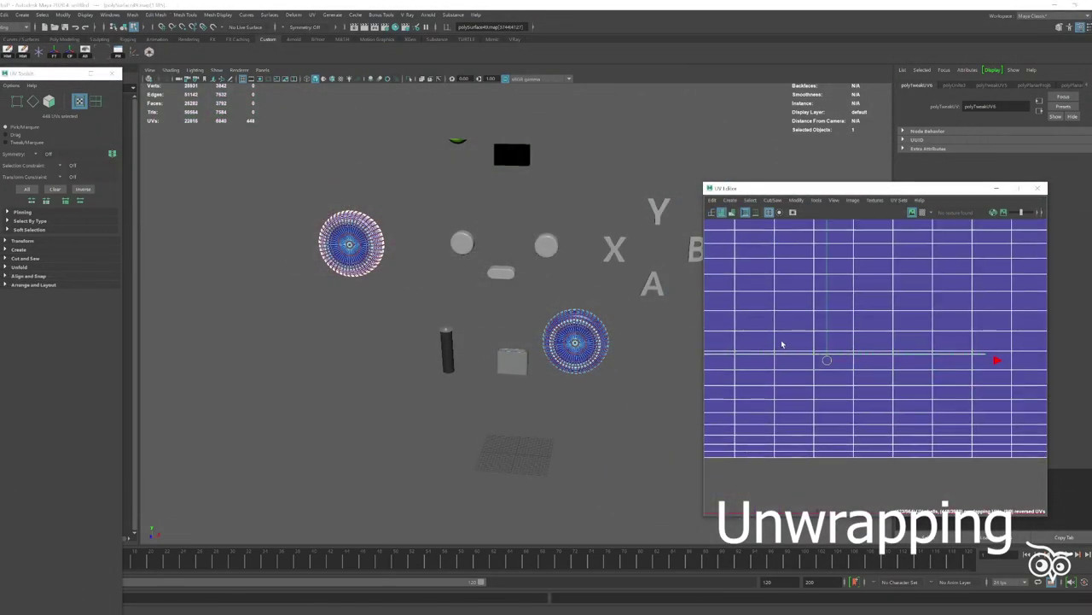
left_click_drag(755, 338, 992, 353)
scroll(854, 375, "down", 2)
scroll(820, 392, "down", 2)
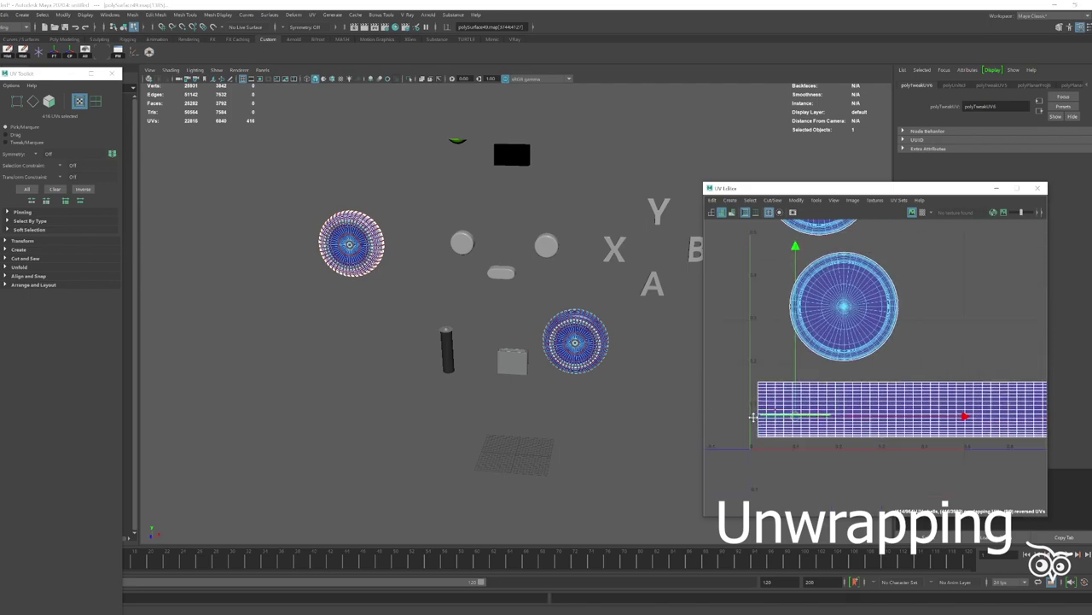
scroll(789, 403, "down", 2)
scroll(808, 444, "up", 2)
scroll(904, 428, "up", 3)
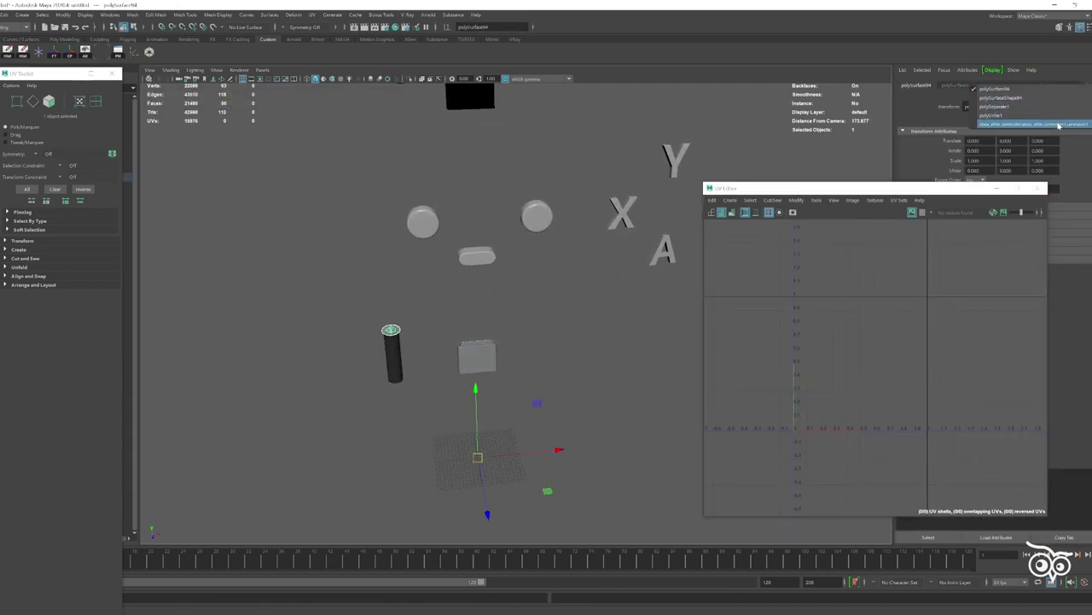
- Select the round buttons and X, Y, A, B letters and combine them into one mesh
left_click(1058, 126)
left_click(523, 362)
left_click(449, 372)
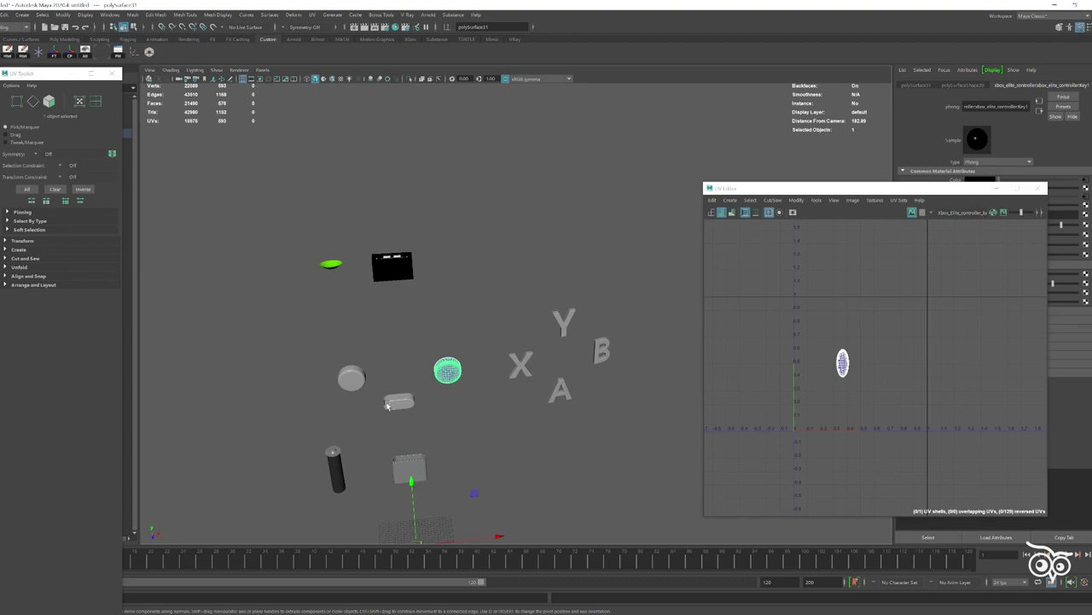
left_click_drag(606, 396, 607, 396)
left_click(795, 200)
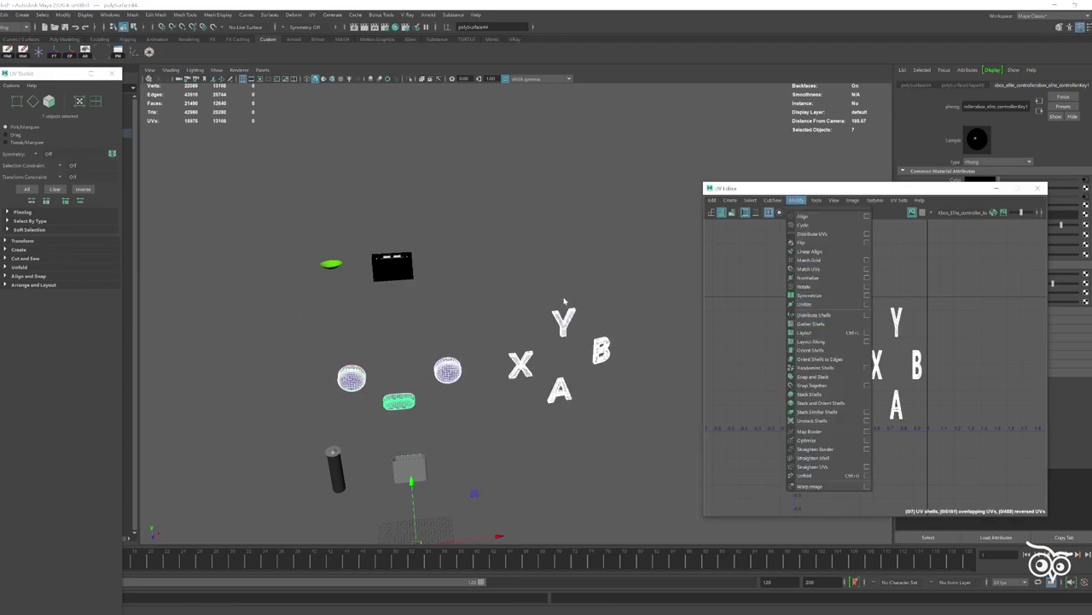
right_click_drag(521, 226, 496, 409, "shift")
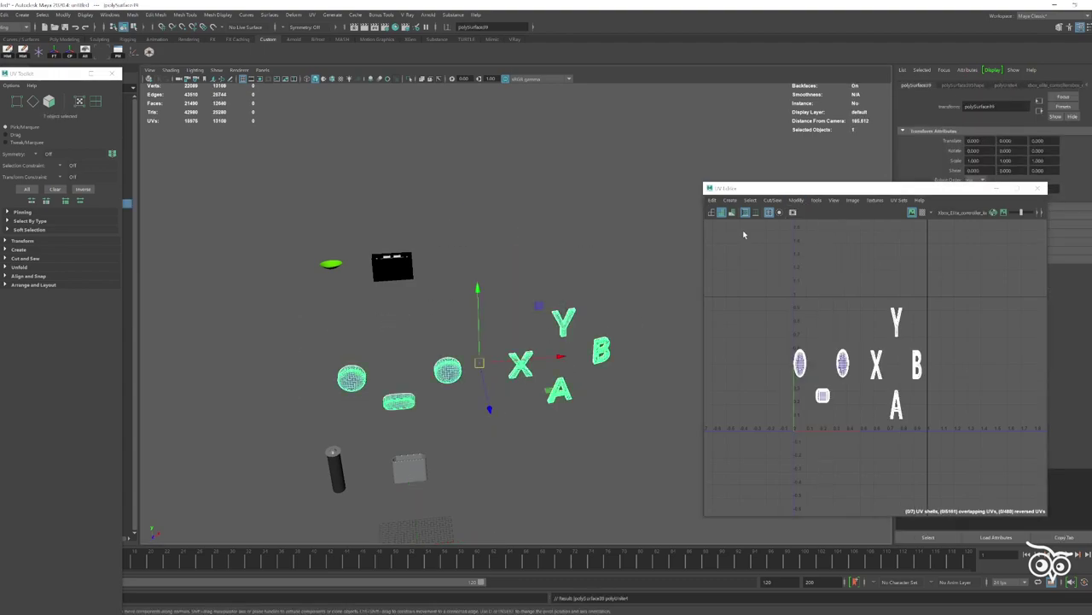
left_click(732, 200)
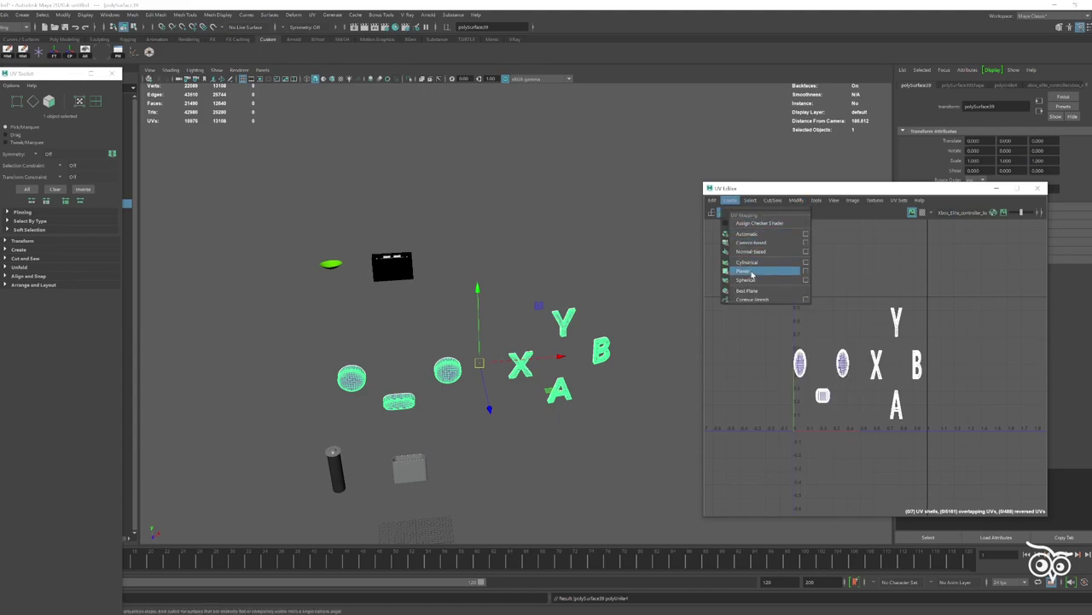
- Planar-project, unfold and lay out the combined mesh's UV shells inside the tile
left_click(751, 273)
right_click_drag(955, 302, 841, 312, "shift")
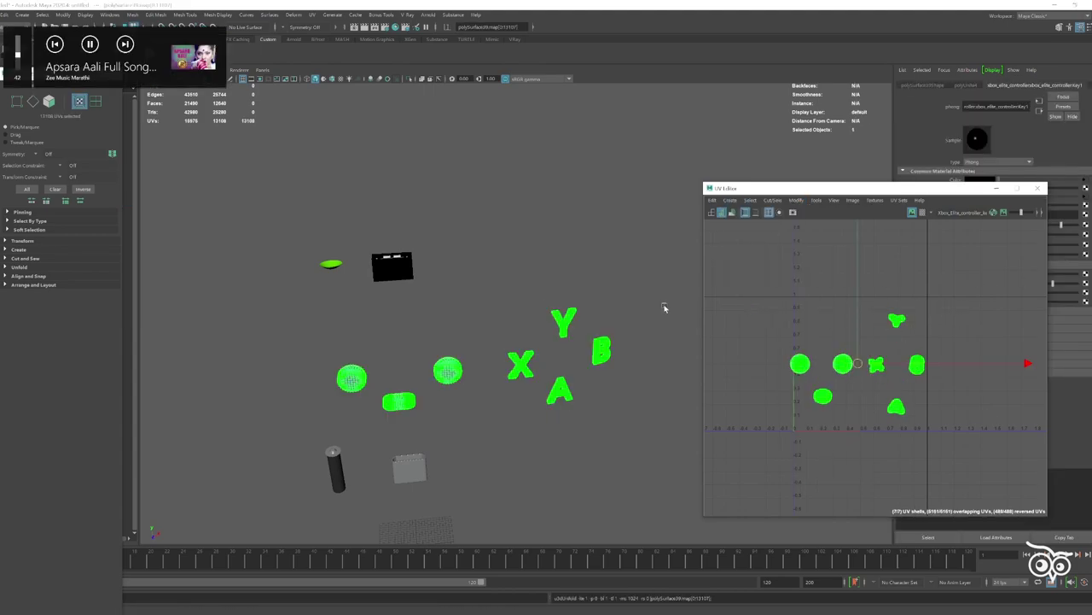
key("f")
left_click(796, 200)
left_click(815, 342)
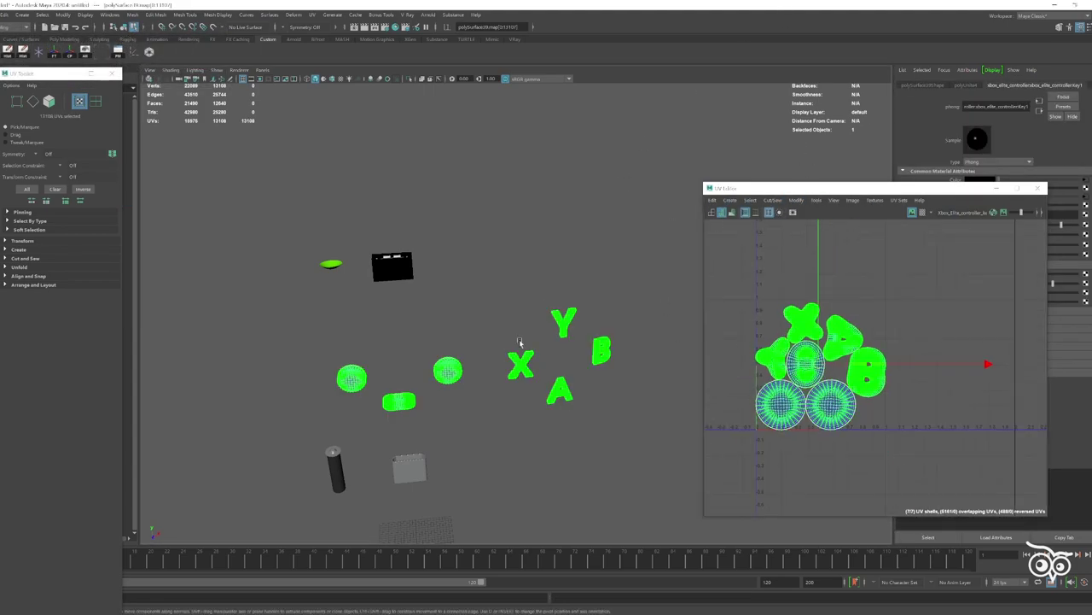
left_click(852, 336)
scroll(512, 320, "up", 3)
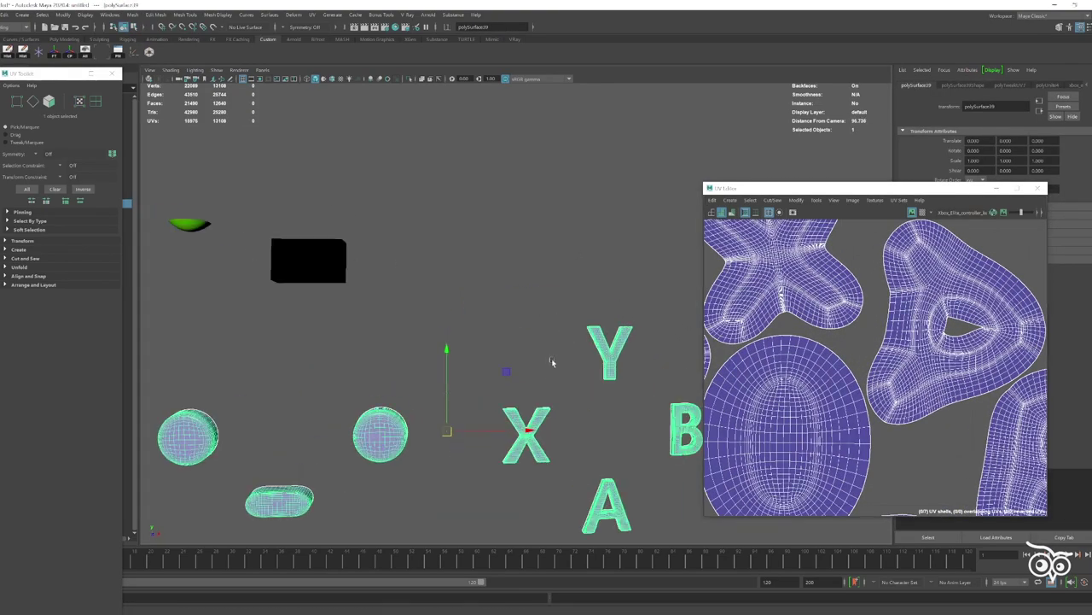
key("f")
- Assign a new Phong material to the combined buttons mesh and hide it
scroll(512, 319, "down", 3)
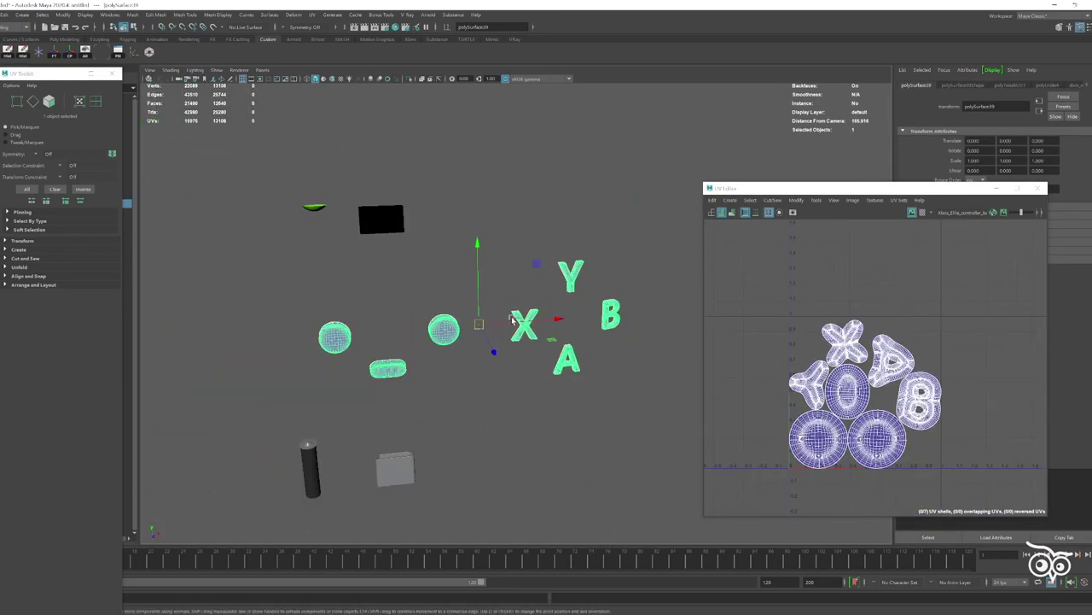
right_click(546, 239)
left_click(467, 297)
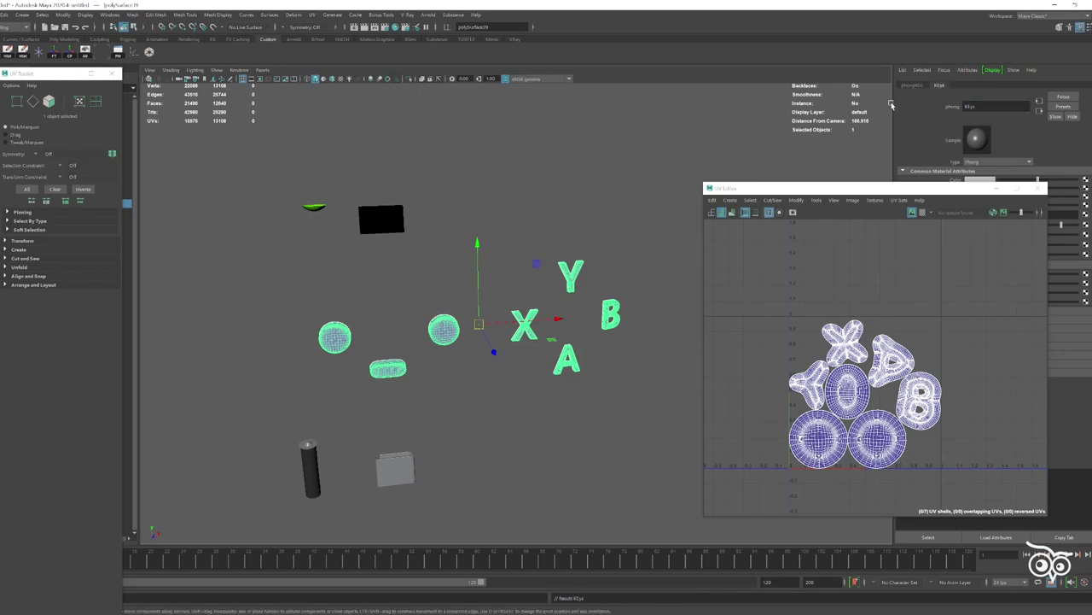
key("ctrl+h")
left_click(491, 424)
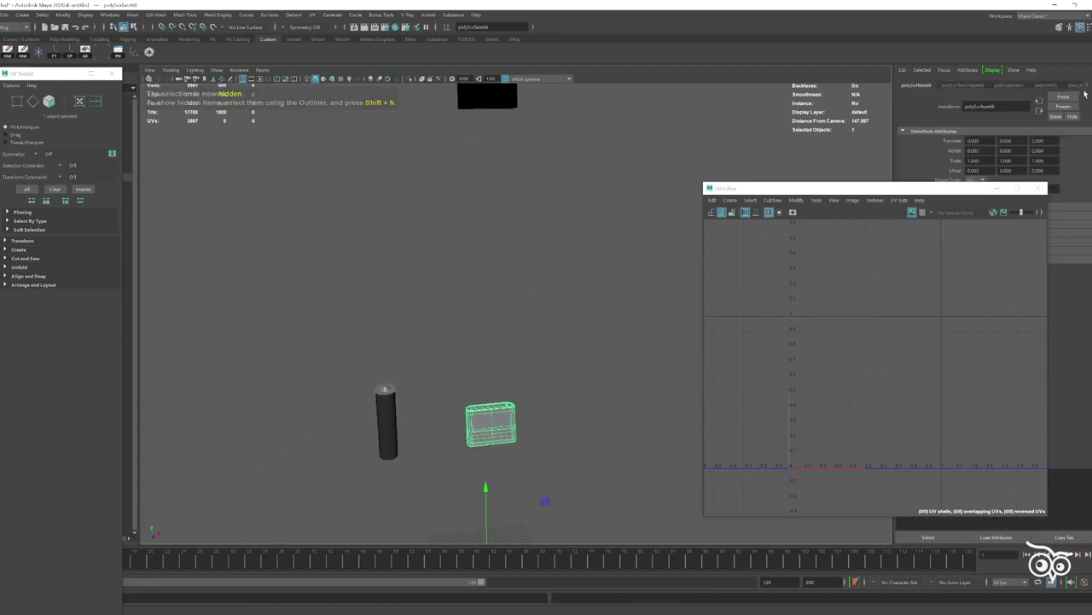
- Move the UV Editor lower left and select the remaining box-shaped part
left_click(1077, 86)
left_click_drag(824, 189, 799, 342)
mouse_move(648, 359)
left_mouse_down("alt")
mouse_move(539, 406)
mouse_move(343, 324)
mouse_move(474, 328)
mouse_move(449, 367)
mouse_move(492, 398)
mouse_move(717, 195)
left_mouse_up("alt")
left_click(717, 196, "shift")
scroll(675, 209, "down", 10)
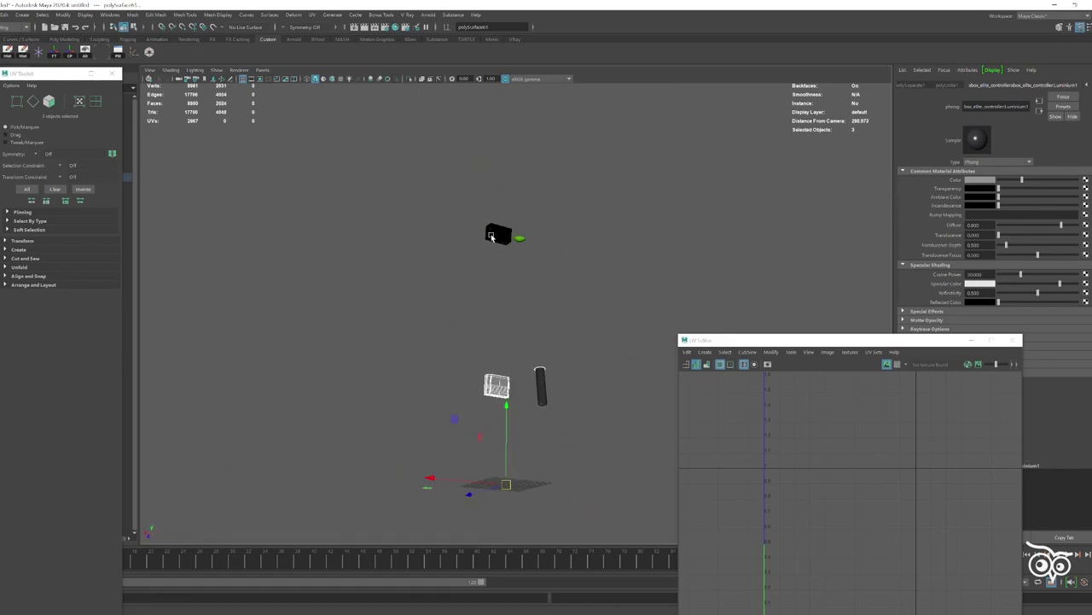
- Replace a normal-based mapping with a planar projection on the box part
left_click(705, 352)
left_click(721, 405)
key("ctrl+z")
left_click(705, 352)
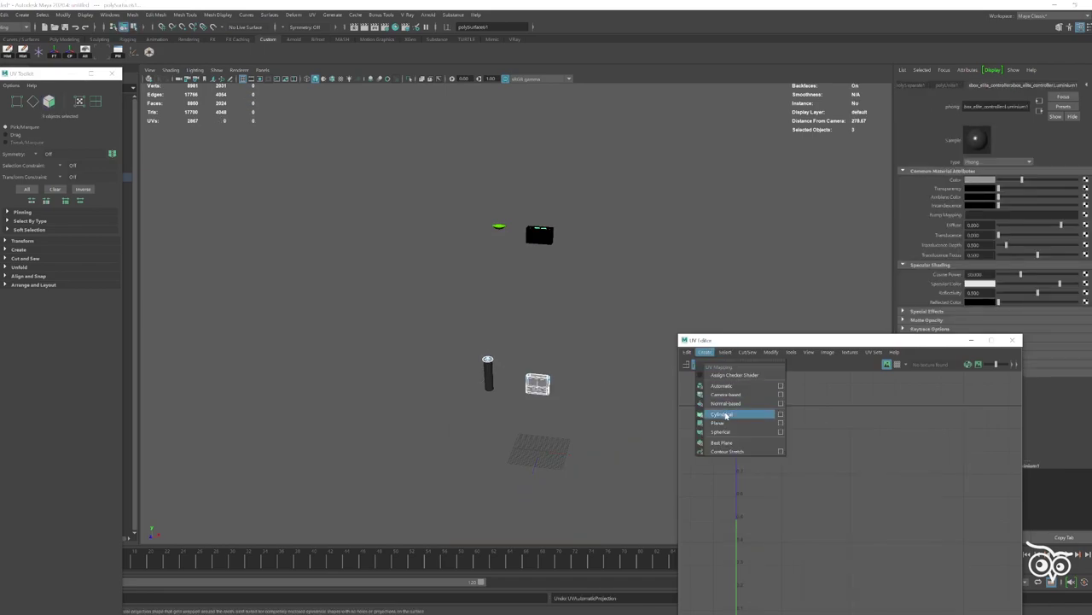
right_click_drag(569, 332, 564, 483, "shift")
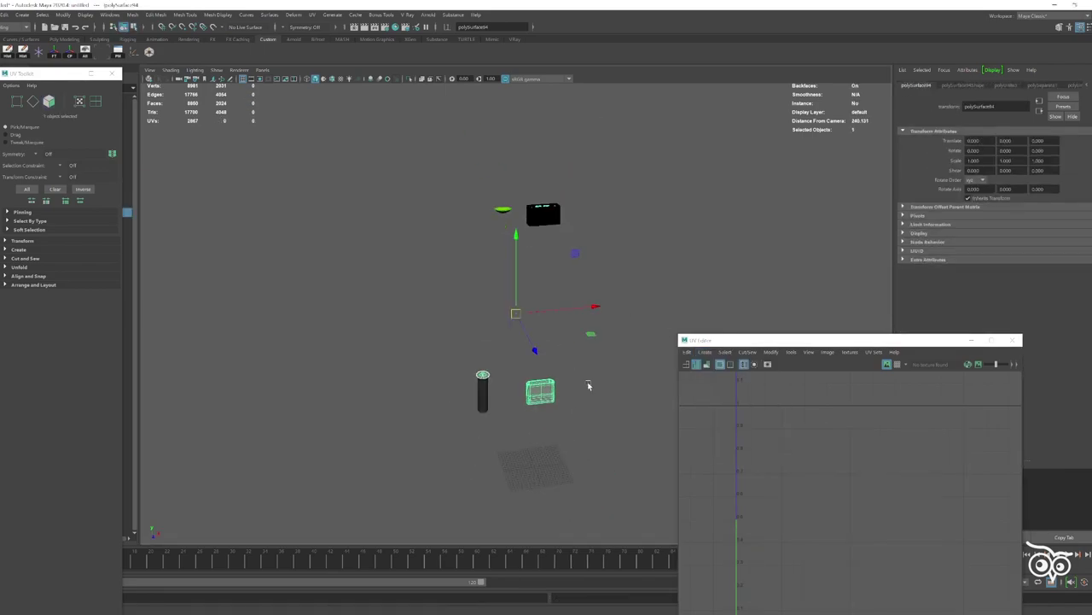
left_click(705, 351)
left_click(766, 424)
- Select the box's UV shell and its left-edge UVs, then pick seam edges
right_click_drag(835, 428, 687, 437)
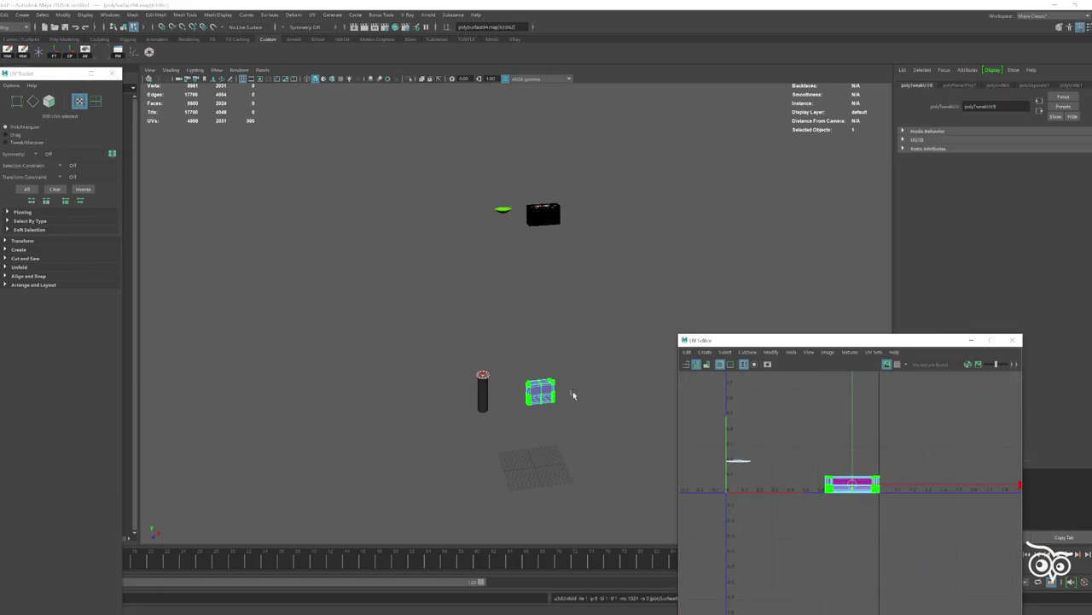
key("f")
left_click_drag(556, 378, 597, 375, "alt")
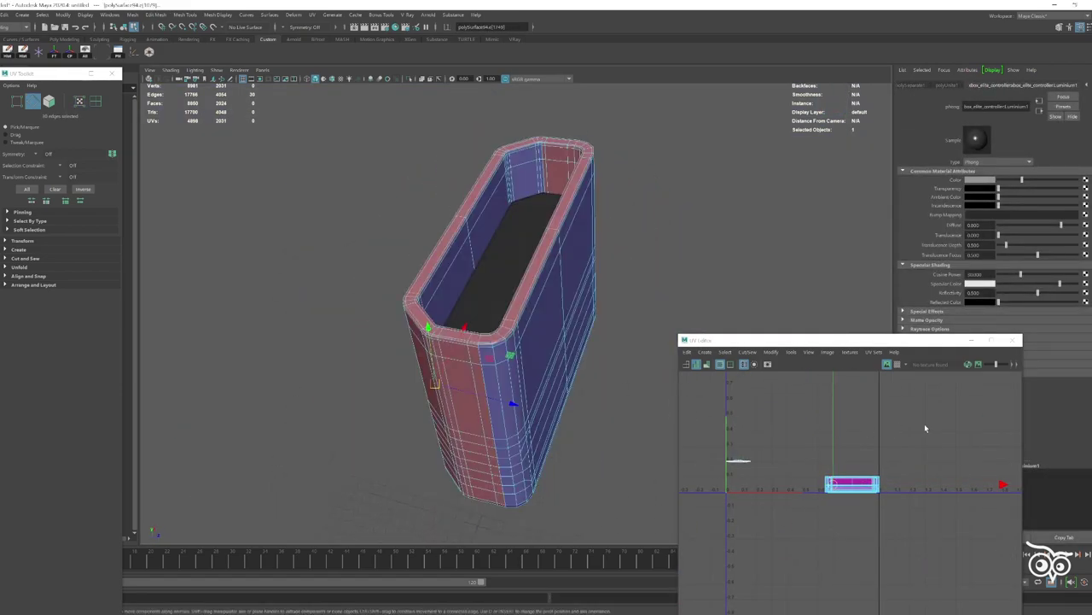
left_click_drag(816, 468, 841, 526)
scroll(703, 453, "up", 5)
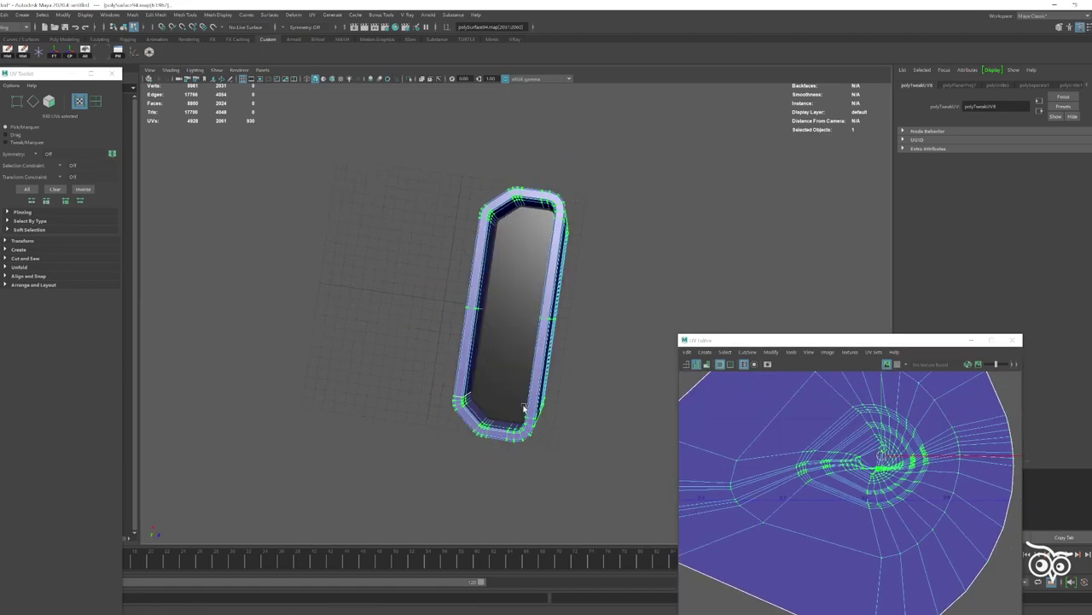
left_click_drag(513, 324, 527, 387, "alt")
key("ctrl+F10")
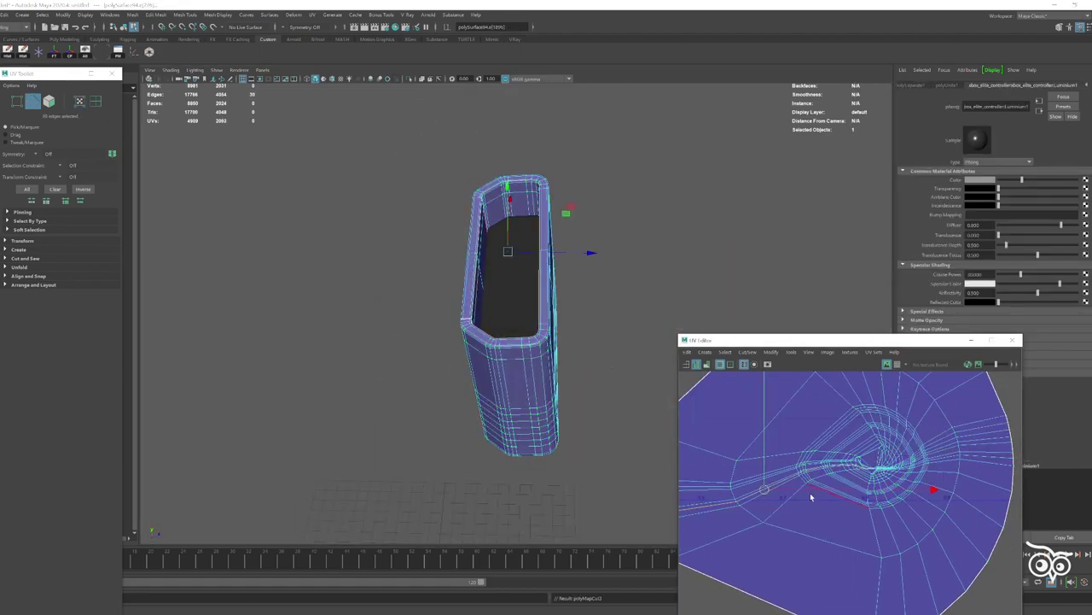
scroll(810, 492, "down", 3)
- Unfold the box part with Ctrl+U and straighten it into one rectangular strip shell
key("ctrl+u")
scroll(901, 504, "down", 3)
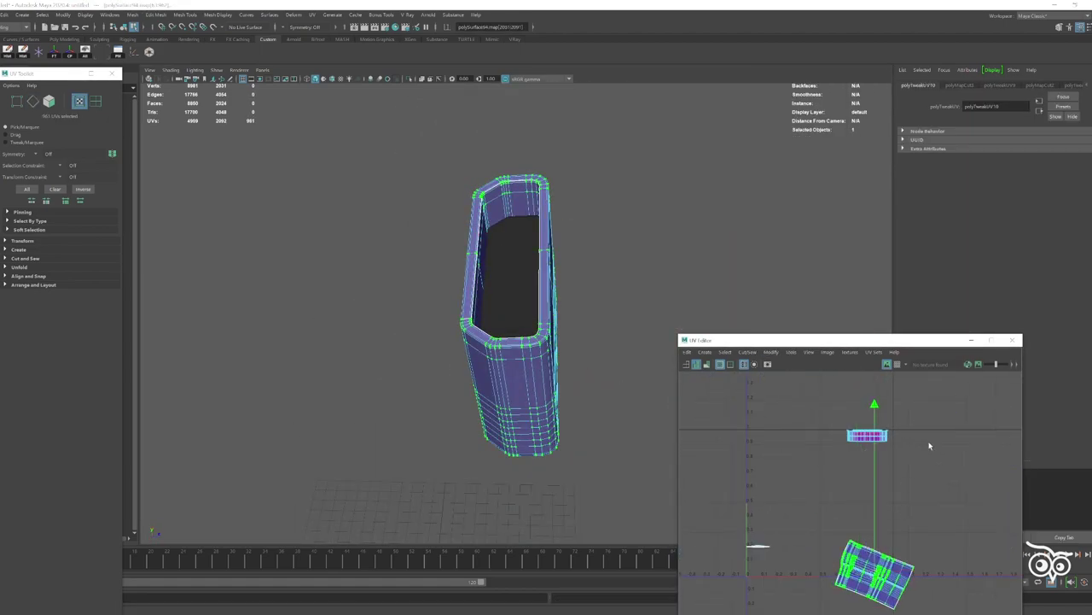
left_click(768, 365)
left_click(790, 314)
key("f")
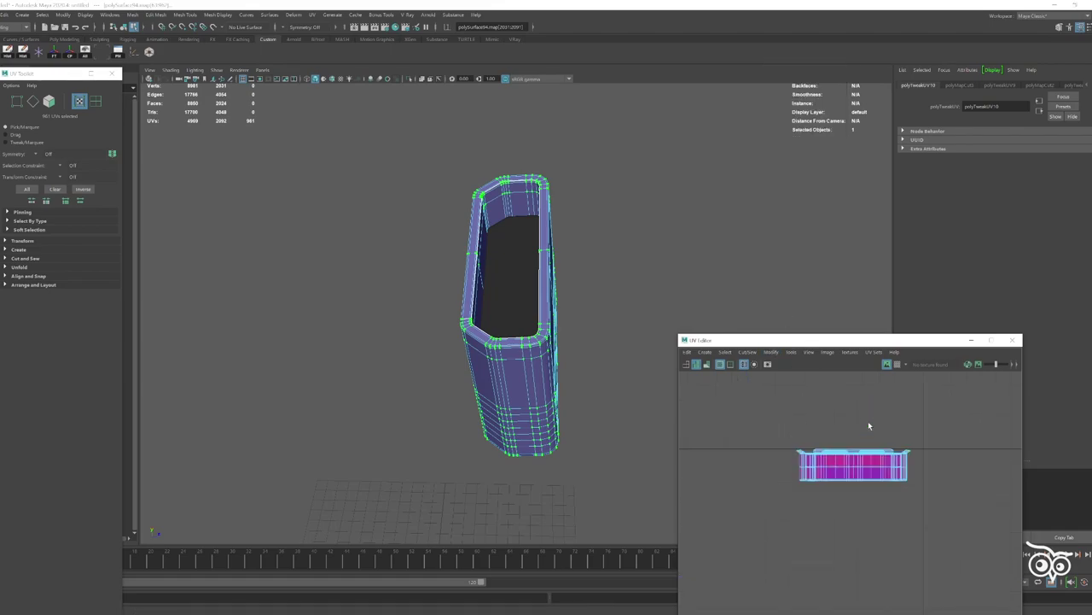
scroll(868, 424, "up", 2)
key("F10")
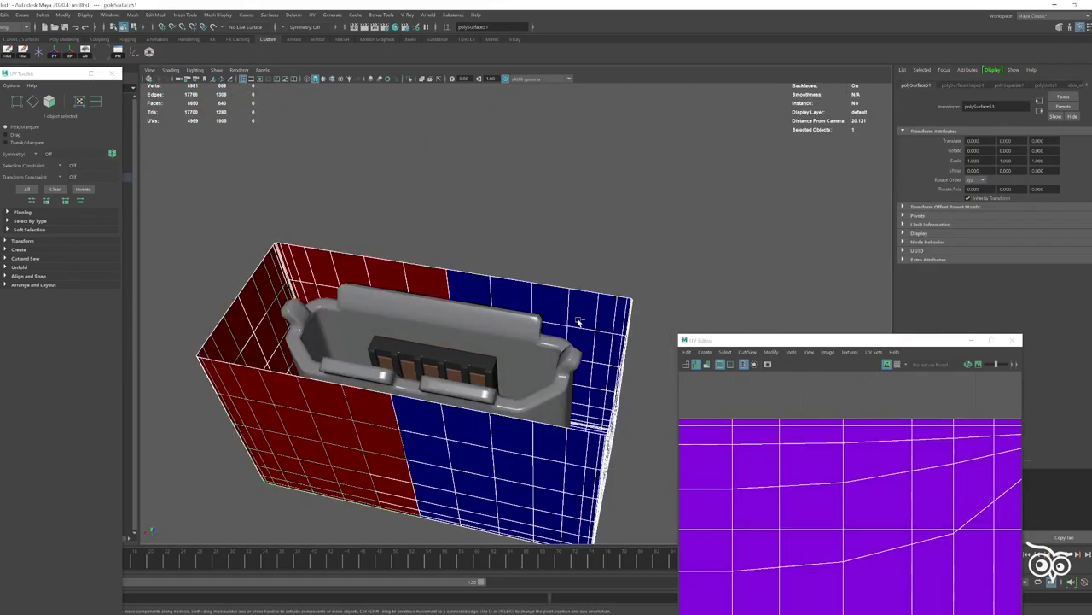
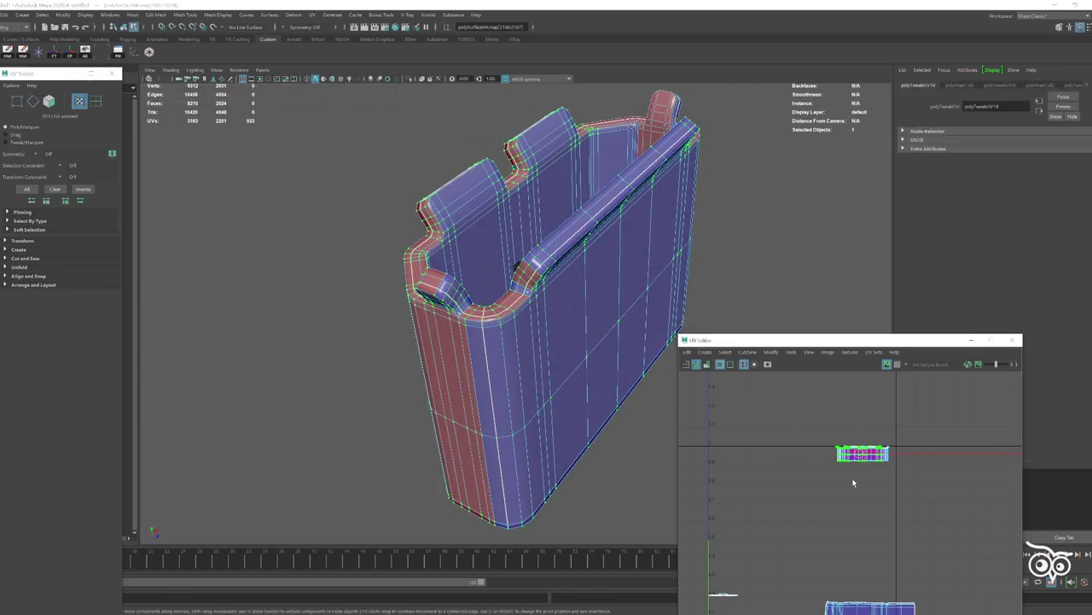
- Straighten the controller shell's UV shells and stand the tilted shell upright
scroll(735, 451, "down", 2)
left_click(771, 352)
left_click(803, 308)
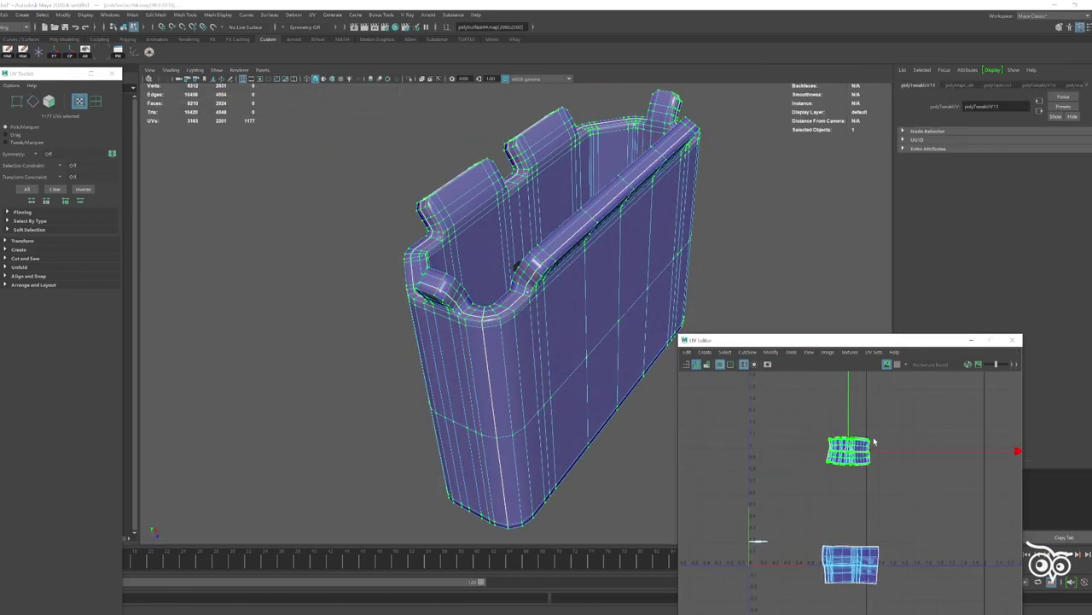
key("F8")
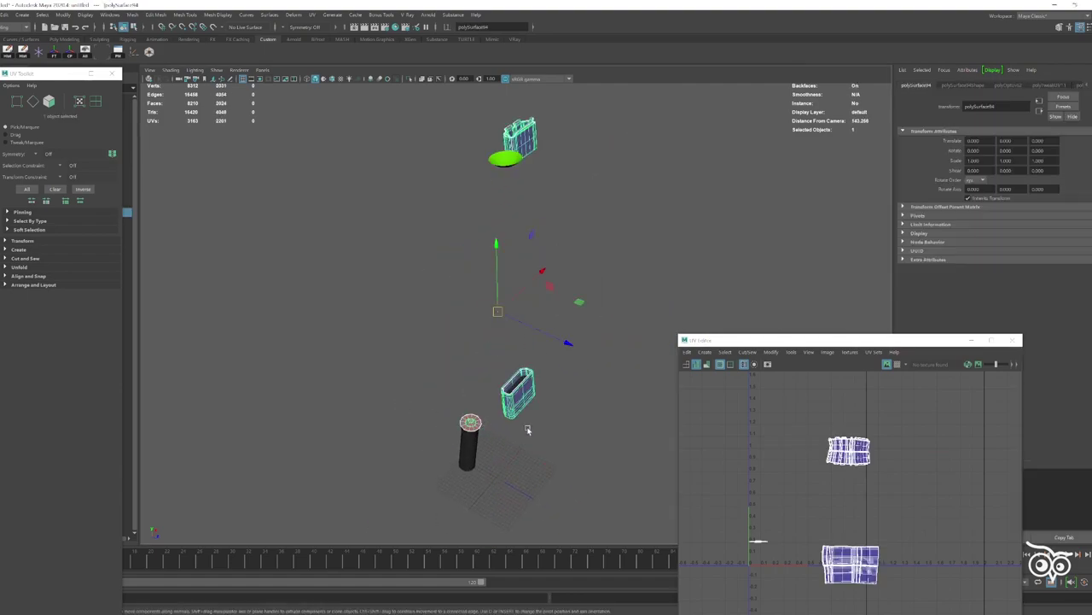
right_click_drag(803, 433, 871, 398)
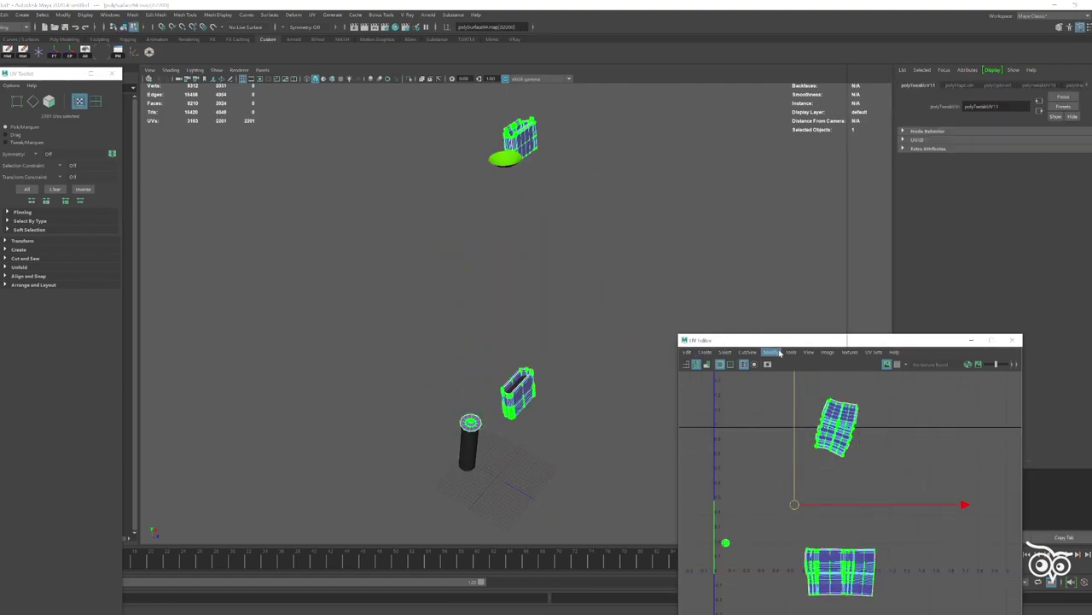
left_click(771, 352)
left_click(785, 315)
left_click(771, 351)
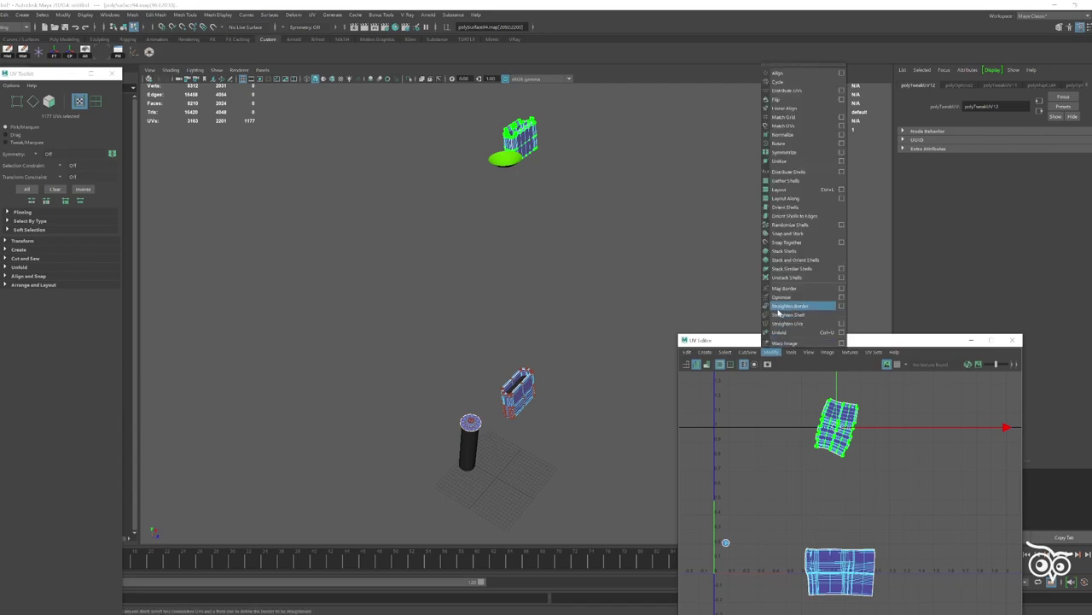
left_click(794, 306)
- Re-lay out and orient the UV shells, moving the right shell down beside the left
left_click(771, 351)
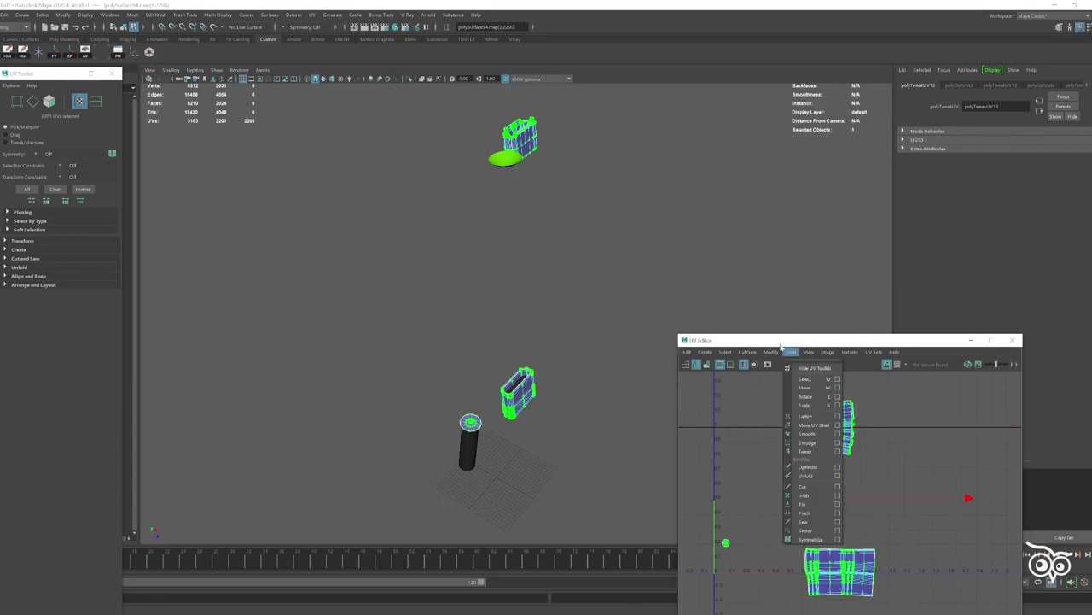
left_click(793, 215)
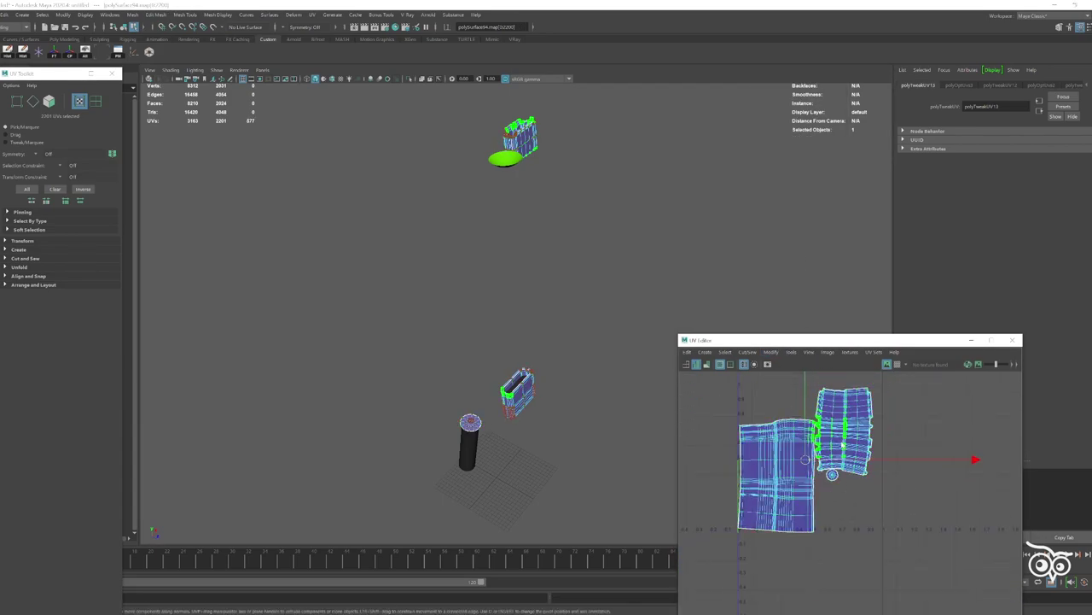
left_click(770, 352)
left_click(794, 193)
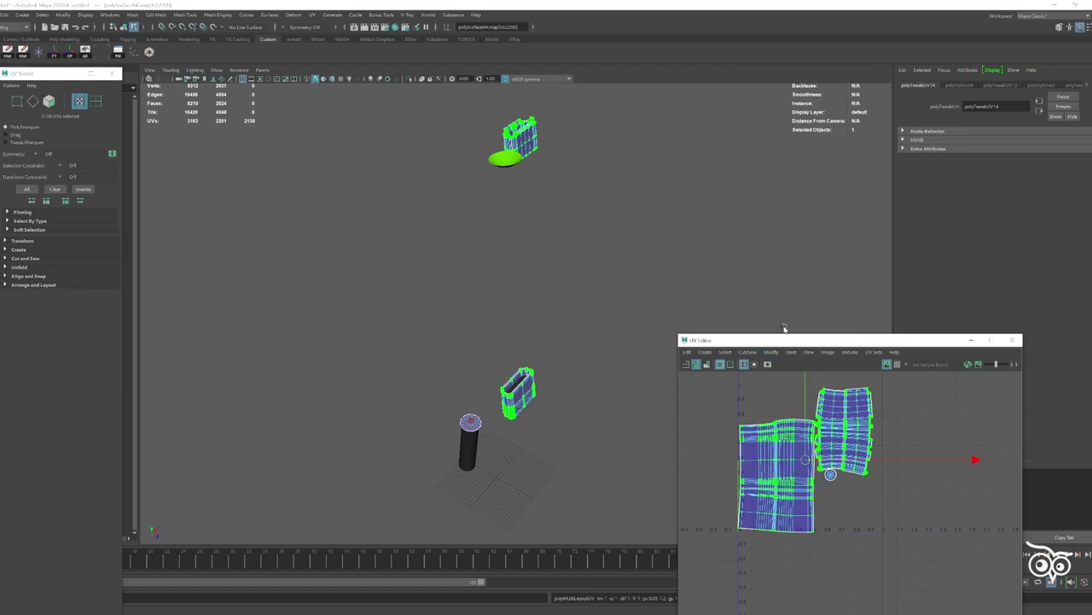
left_click_drag(783, 339, 730, 210)
left_click(775, 362)
left_click(716, 223)
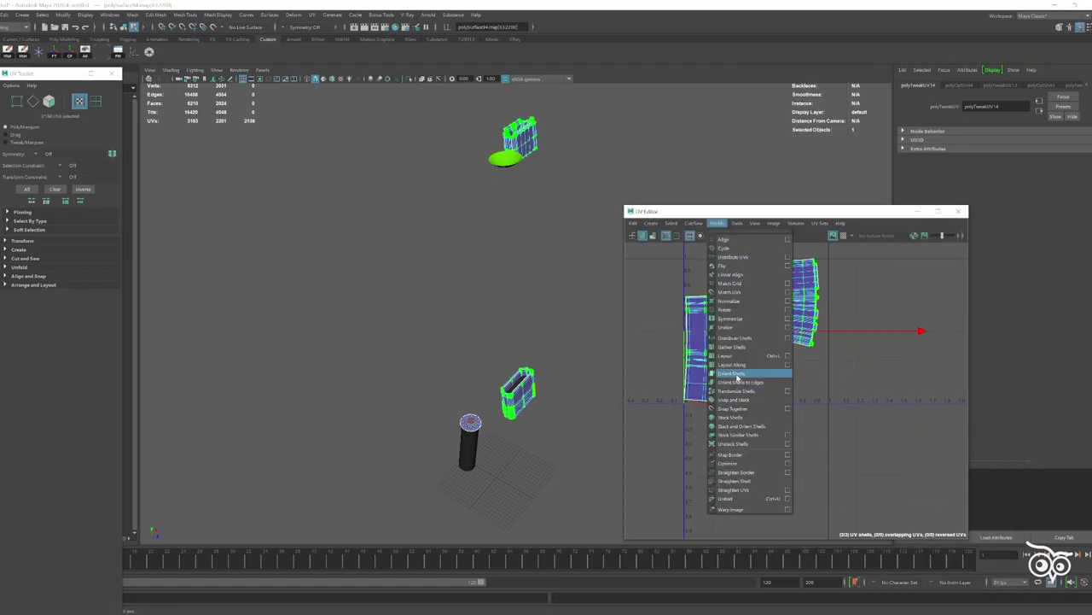
left_click(731, 373)
left_click(782, 353)
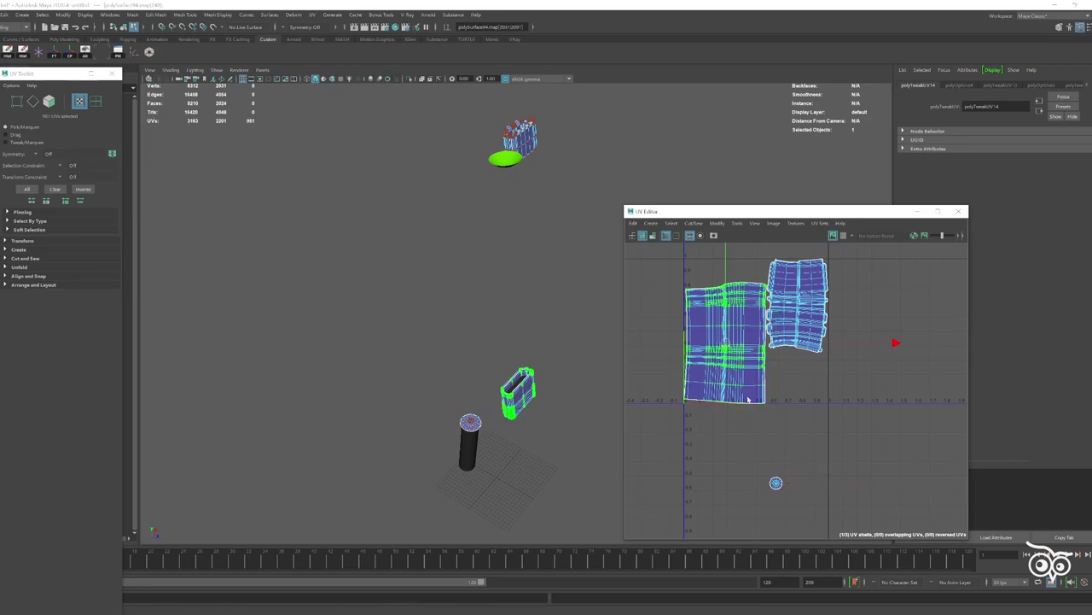
left_click(798, 324)
left_click_drag(786, 403, 786, 435)
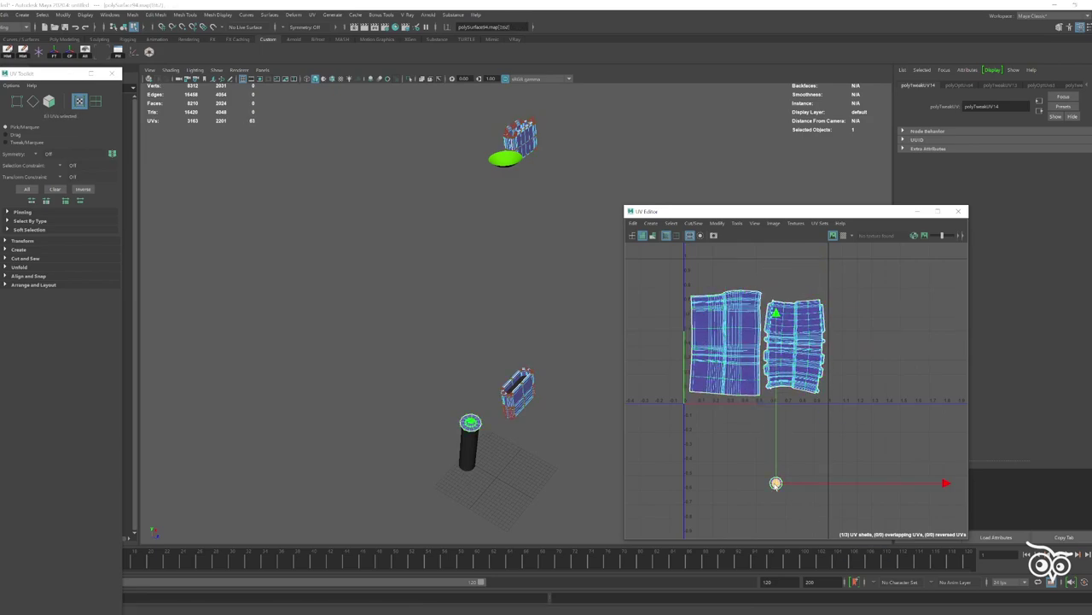
- Assign a new Phong material to the whole controller shell piece
left_click(610, 319)
left_click(520, 137)
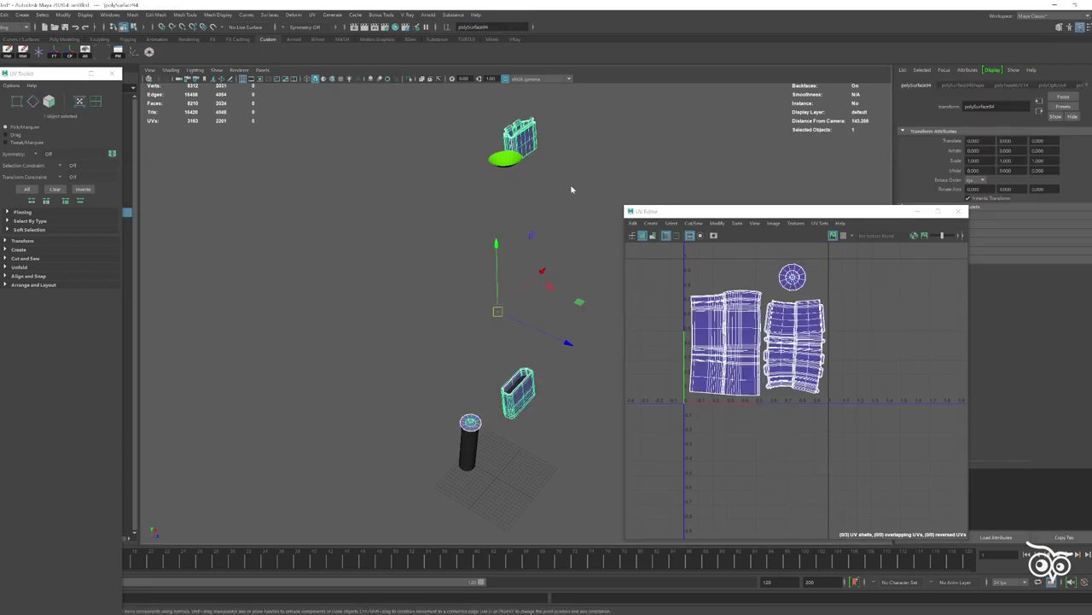
right_click_drag(518, 384, 494, 395)
left_click(425, 288)
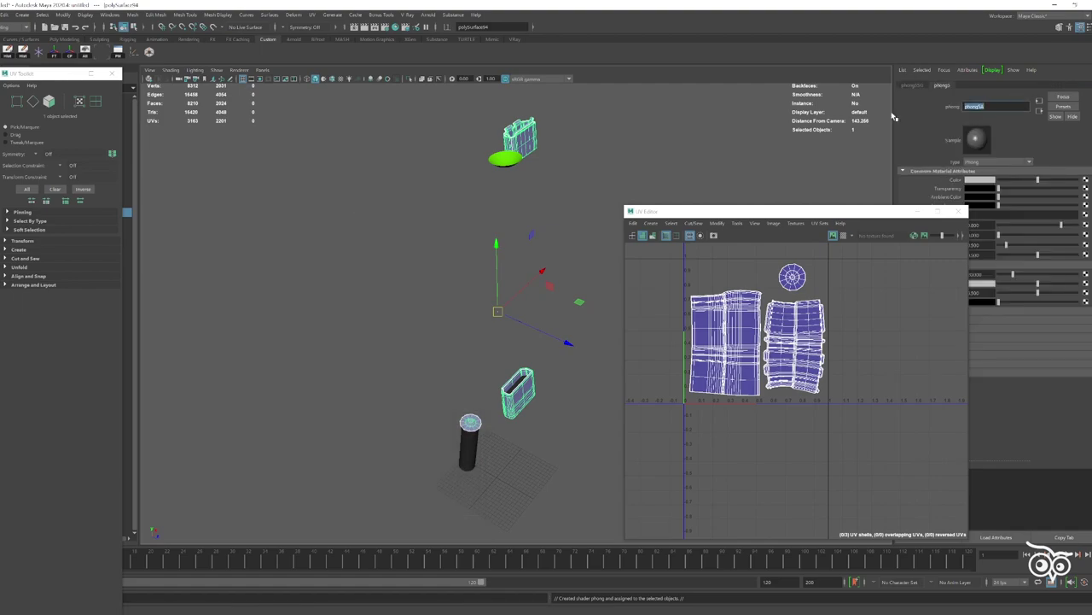
- Hide the finished shell piece and frame the slatted chip panel close up
key("ctrl+h")
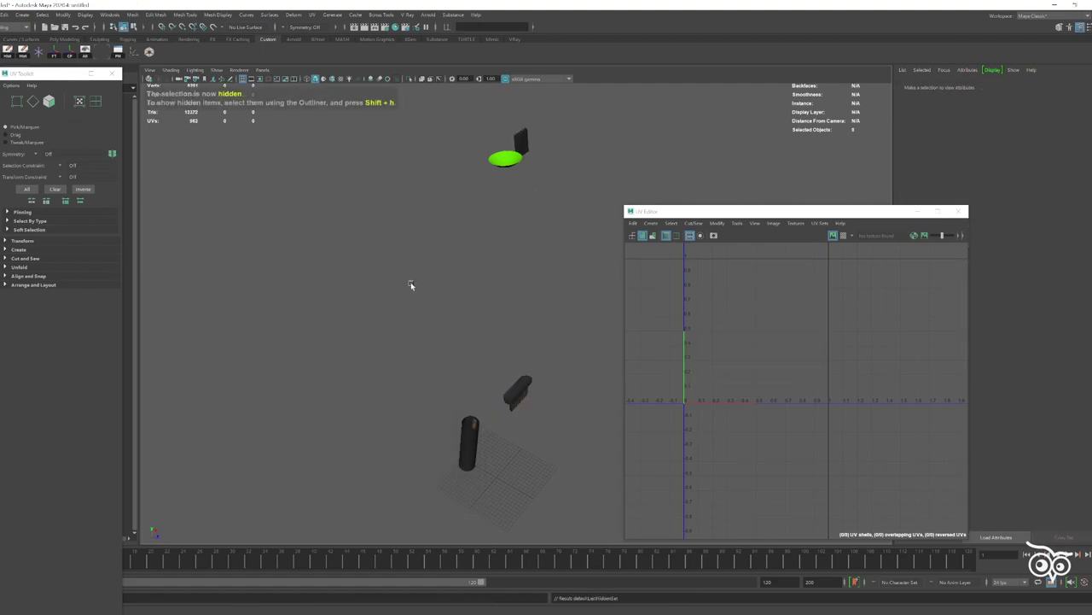
left_click(576, 425)
key("f")
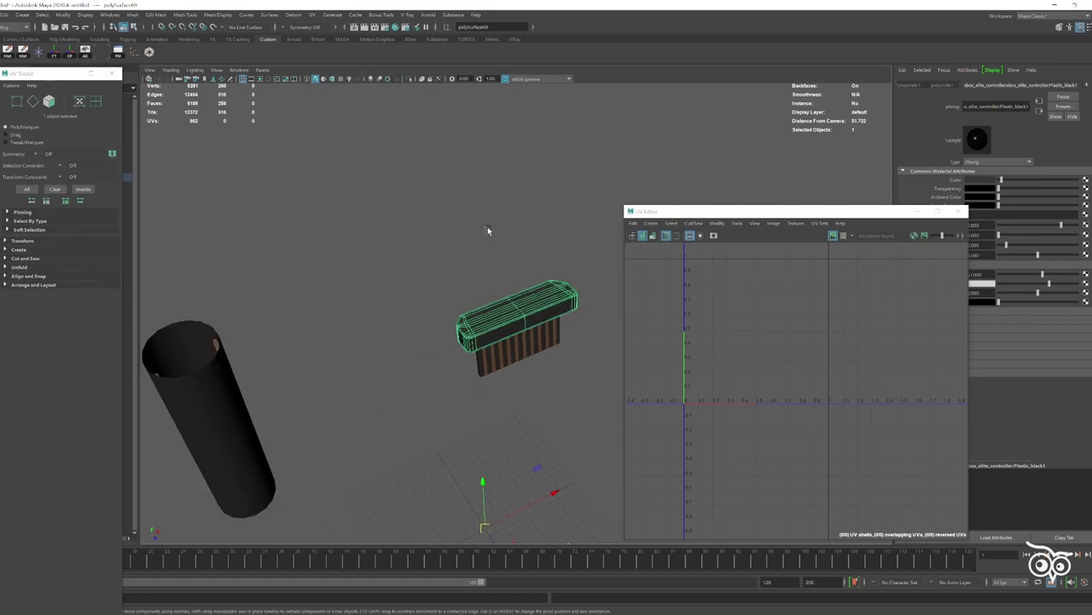
key("a")
key("f")
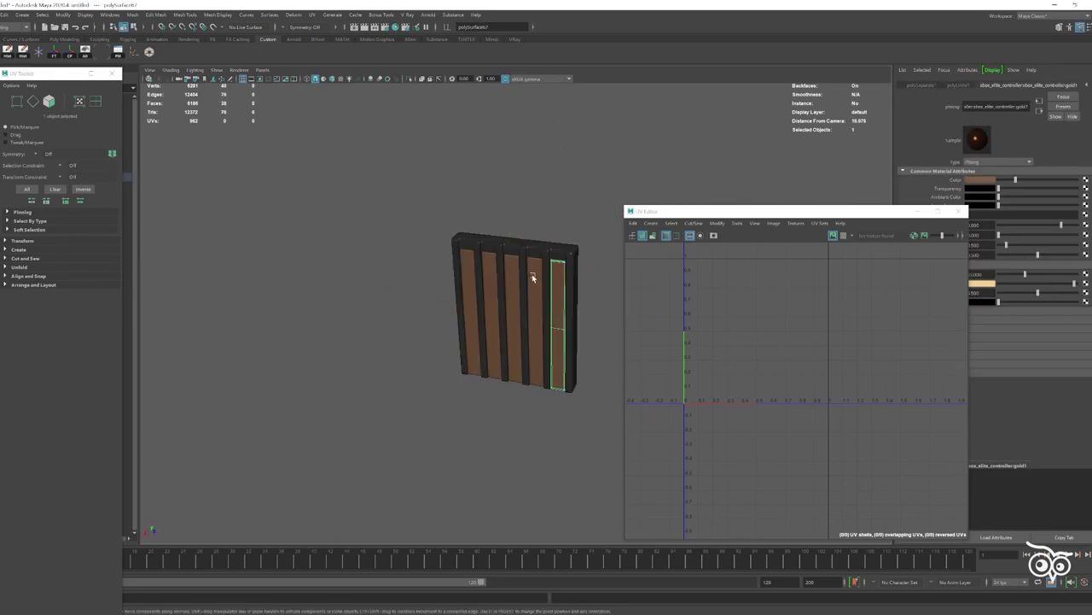
scroll(500, 378, "down", 3)
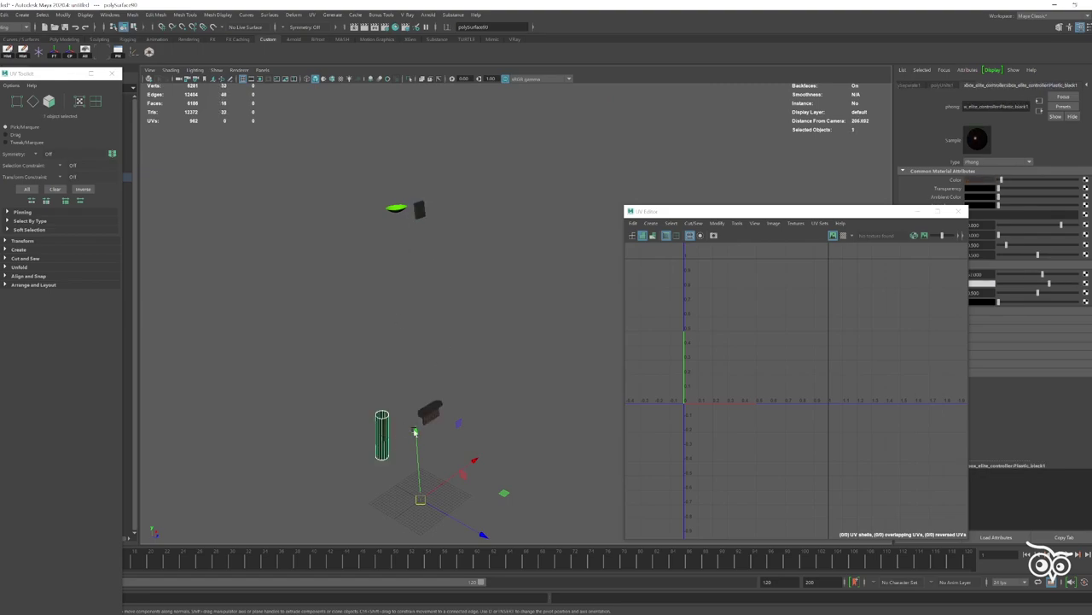
- Combine the selected black plastic parts into one object and project new UVs
right_click_drag(517, 299, 512, 485, "shift")
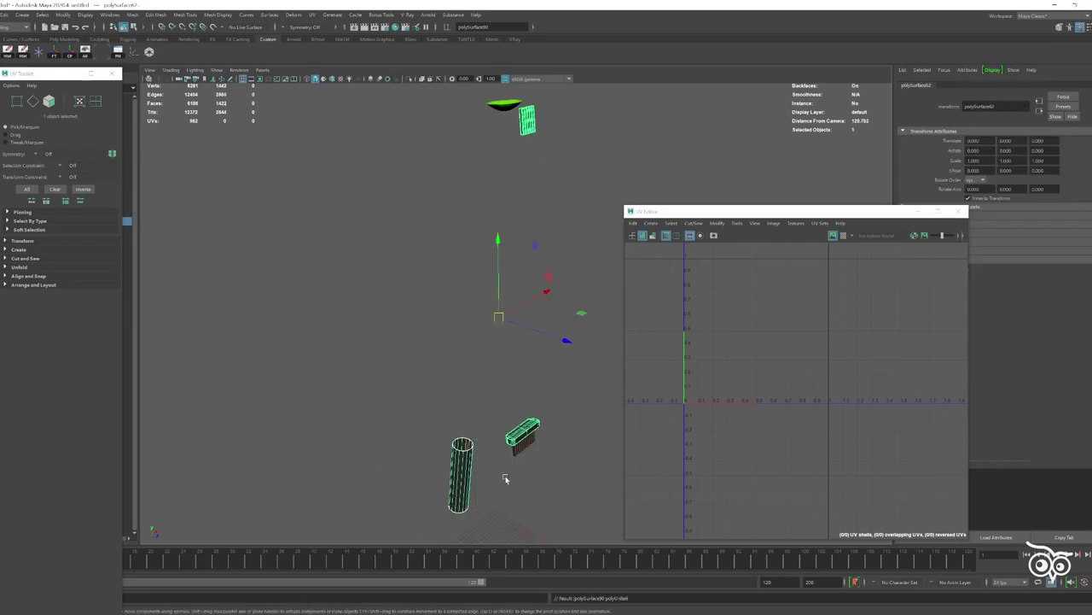
right_click_drag(644, 235, 683, 292)
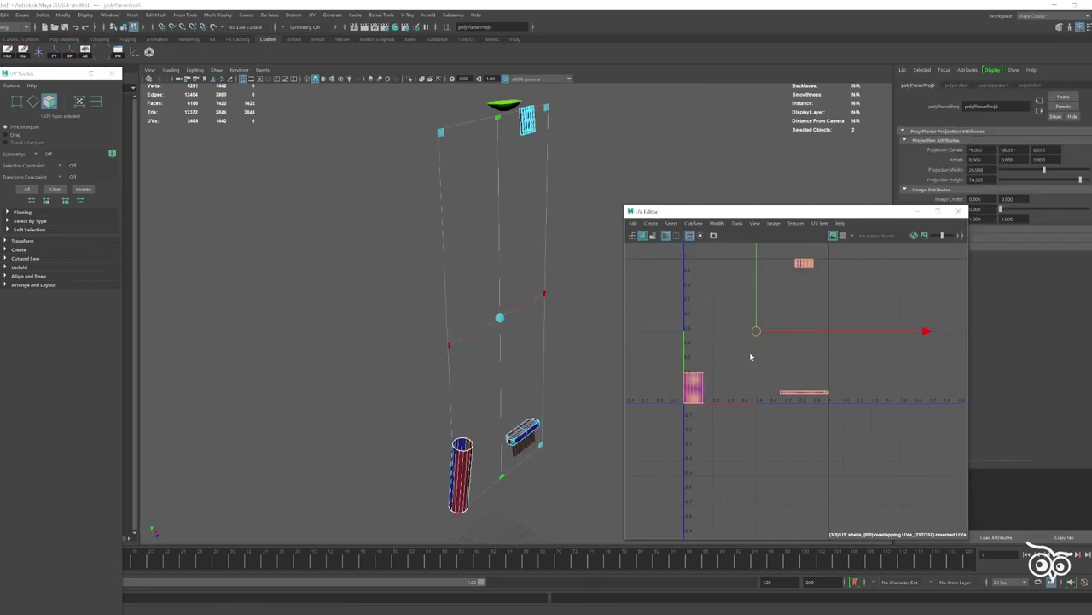
right_click_drag(775, 315, 770, 325, "shift")
key("f")
mouse_move(487, 293)
left_mouse_down("alt")
mouse_move(500, 324)
mouse_move(353, 319)
mouse_move(341, 308)
mouse_move(464, 285)
mouse_move(592, 290)
left_mouse_up("alt")
scroll(506, 358, "down", 5)
scroll(556, 390, "down", 3)
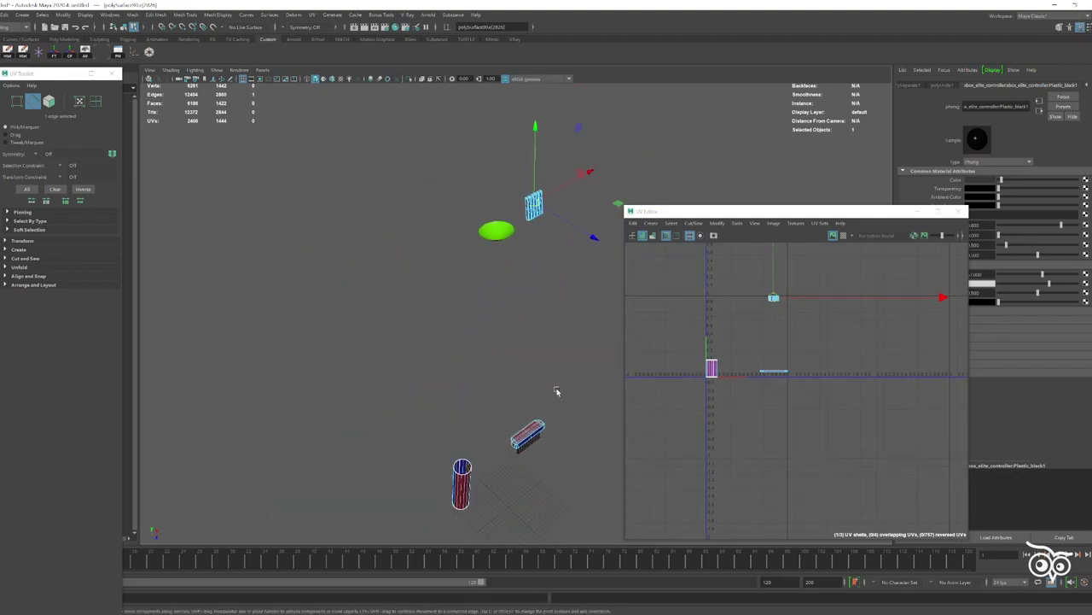
key("F8")
- Lay out and spread the UV shells, cutting UVs along chosen edges
left_click(714, 224)
left_click(726, 355)
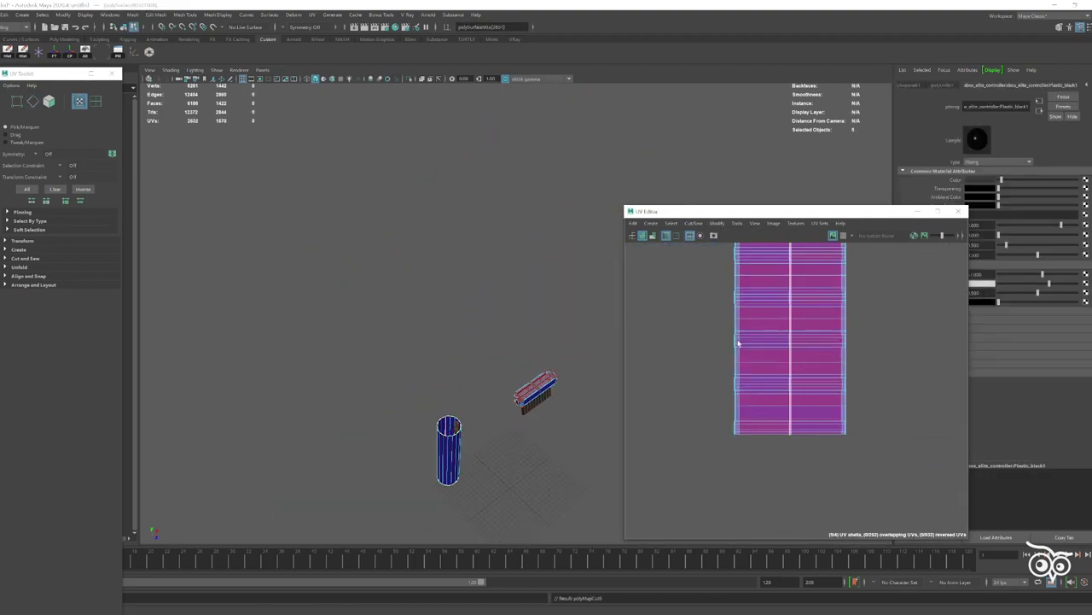
left_click(717, 223)
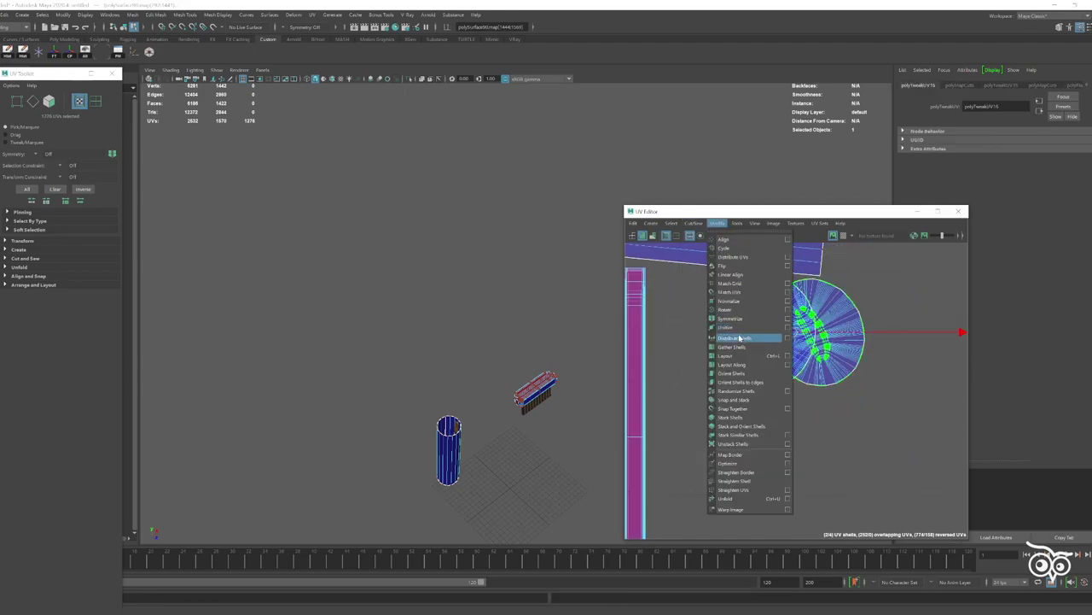
left_click(742, 338)
left_click(778, 369)
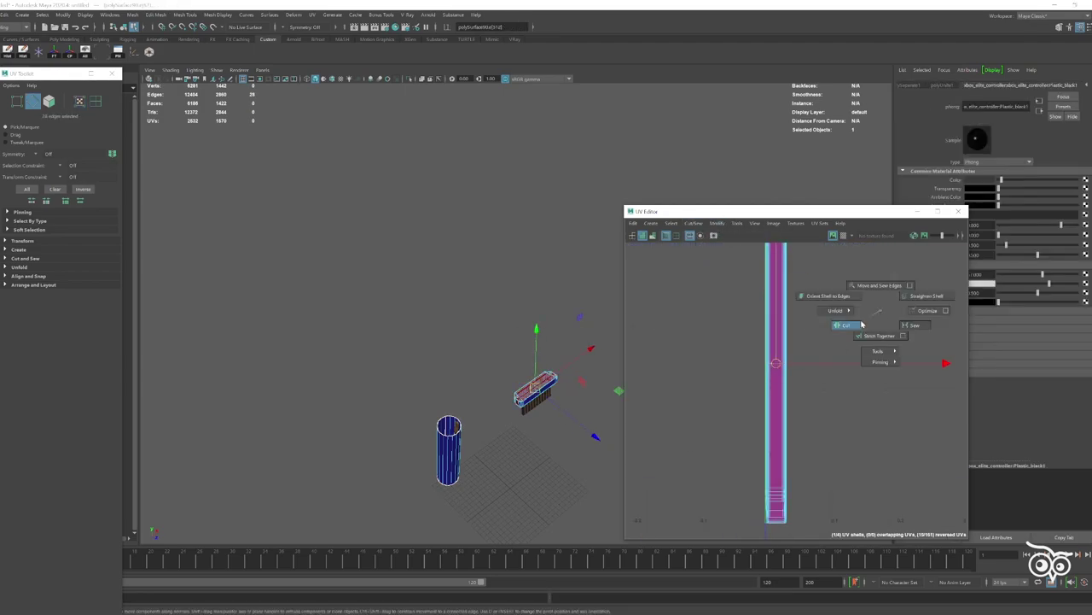
left_click(862, 325)
left_click(717, 222)
left_click(733, 249)
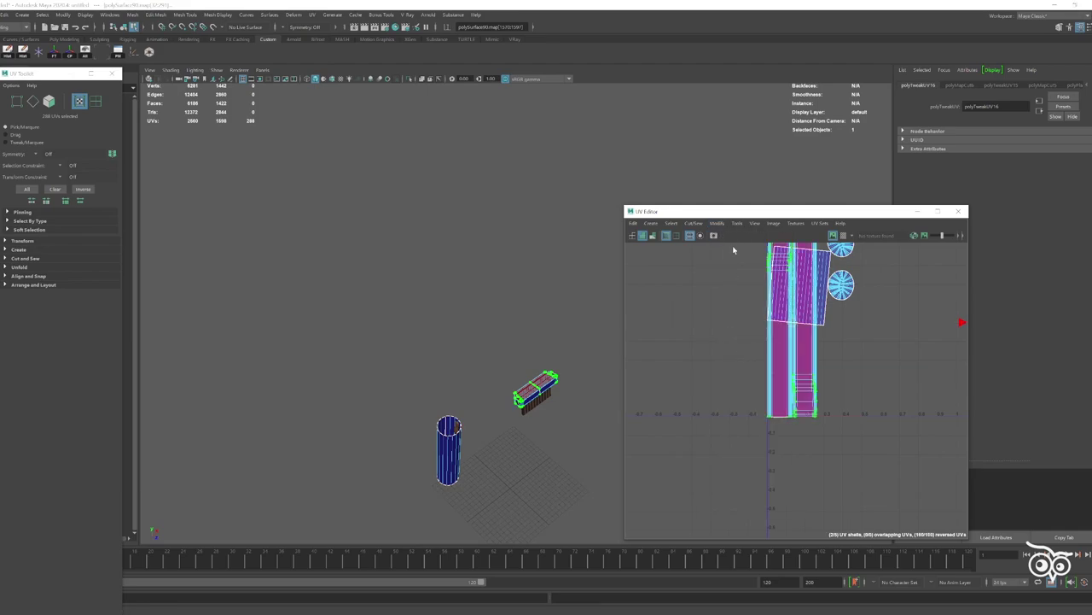
left_click(717, 223)
left_click(741, 355)
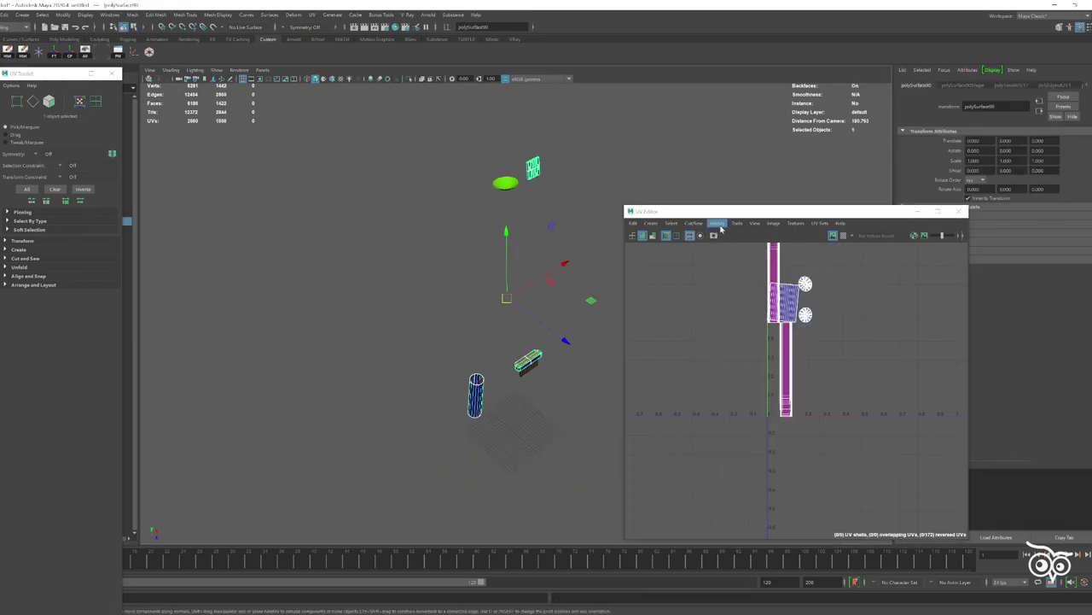
left_click(717, 223)
left_click(741, 355)
- Gather and unfold the UV shells flat, then cut one shell along its edges
scroll(785, 371, "up", 3)
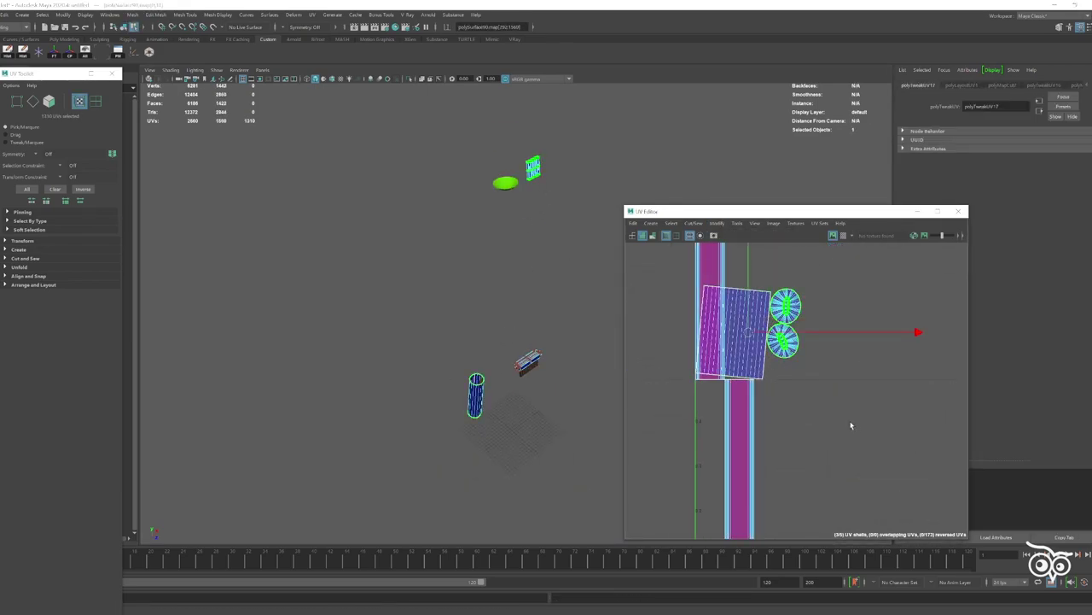
left_click(717, 223)
left_click(740, 355)
left_click(716, 223)
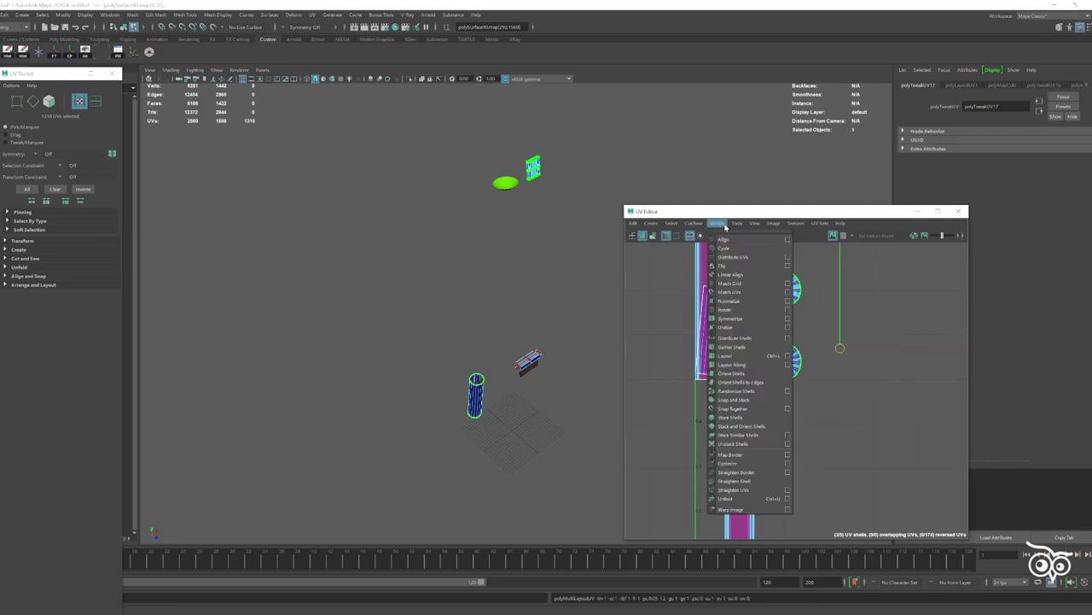
left_click(745, 350)
scroll(782, 522, "down", 2)
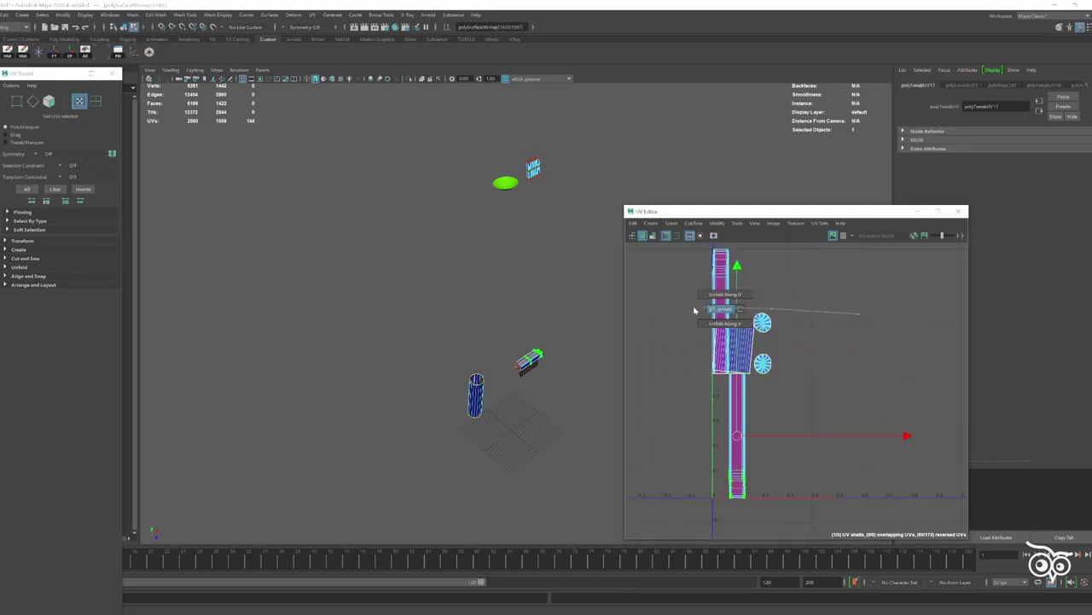
left_click(723, 308)
scroll(724, 383, "up", 2)
scroll(724, 383, "up", 3)
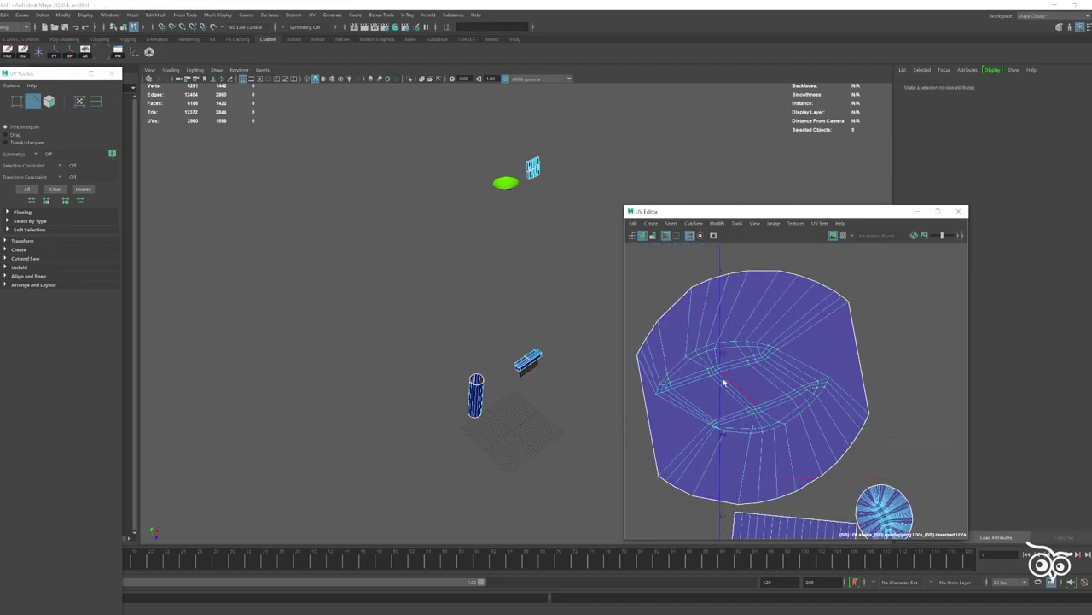
left_click(724, 383)
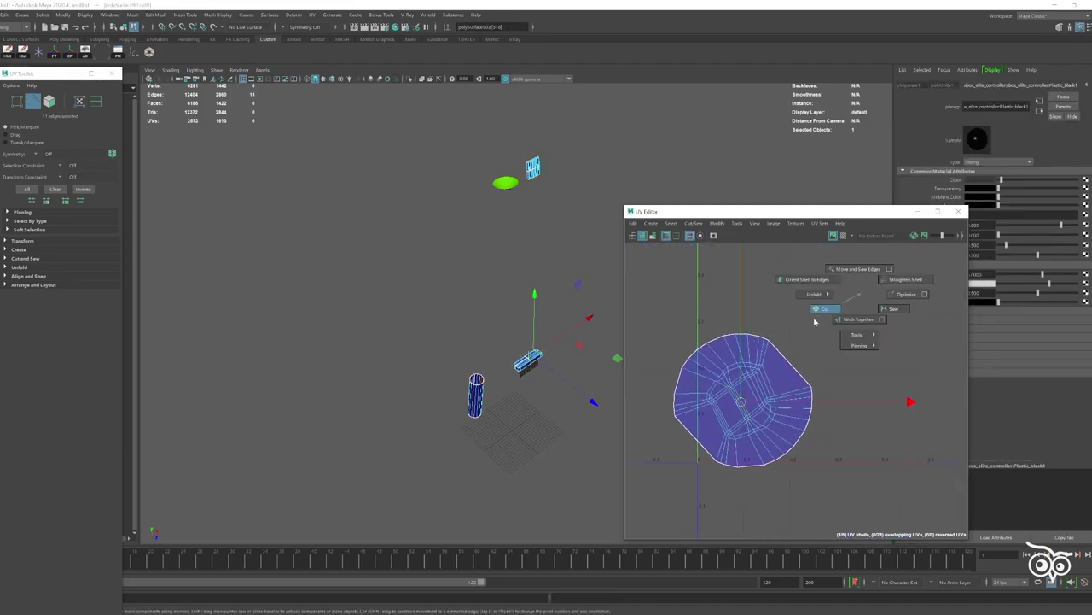
left_click(815, 321)
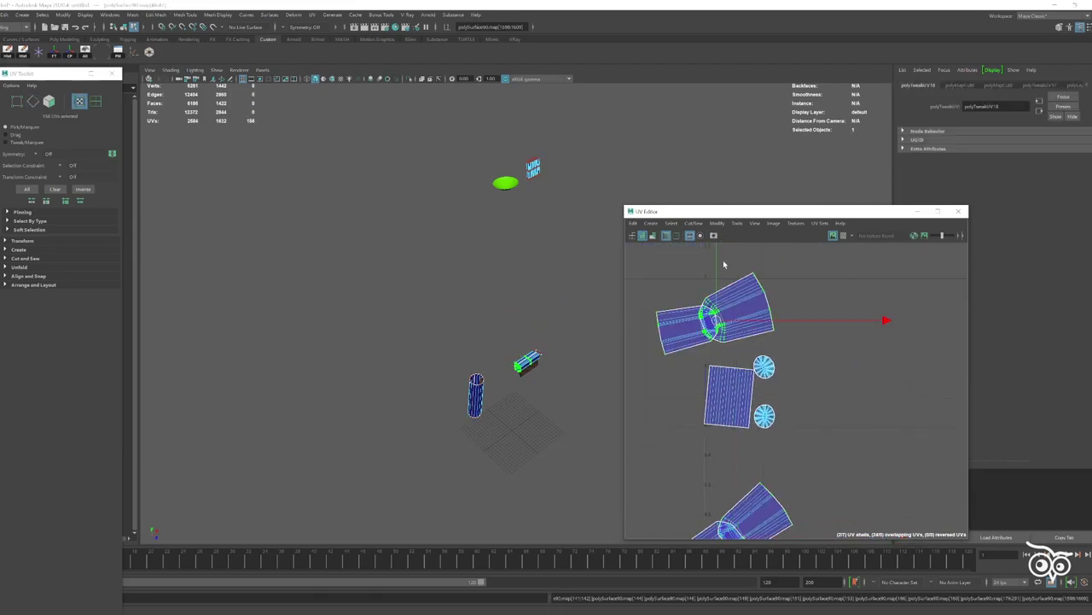
- Assign a new Phong material named Plastic_Black_02 to the unwrapped parts
key("F8")
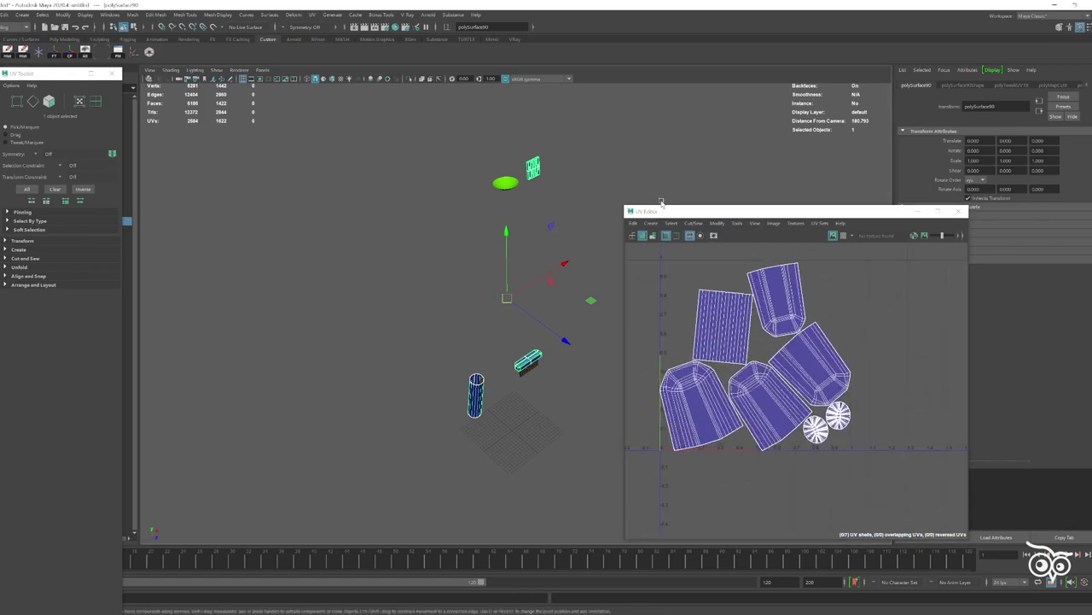
right_click_drag(636, 209, 427, 282)
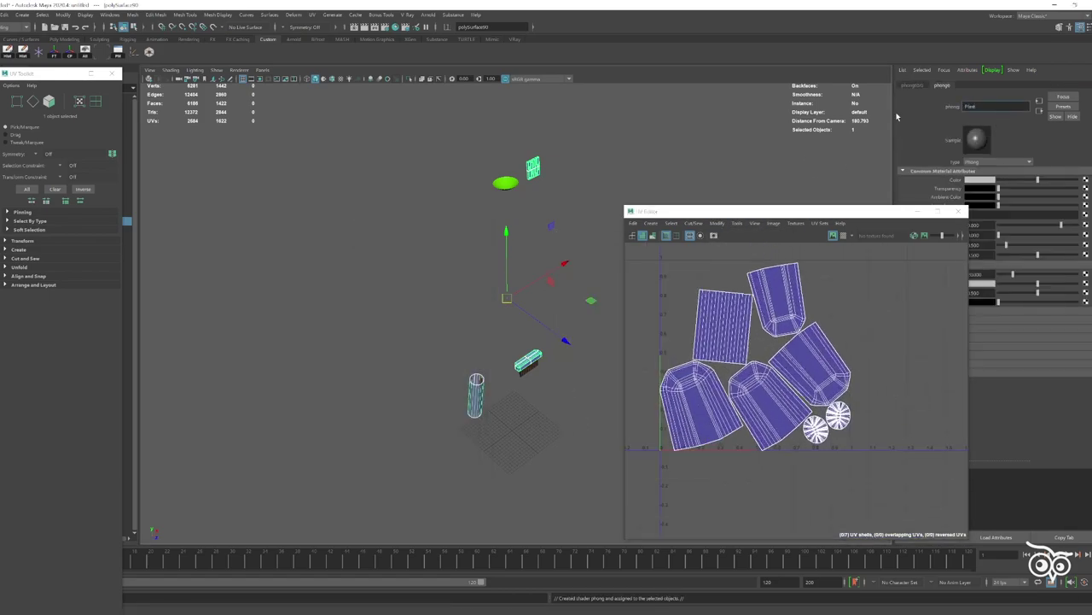
key("XF86AudioLowerVolume")
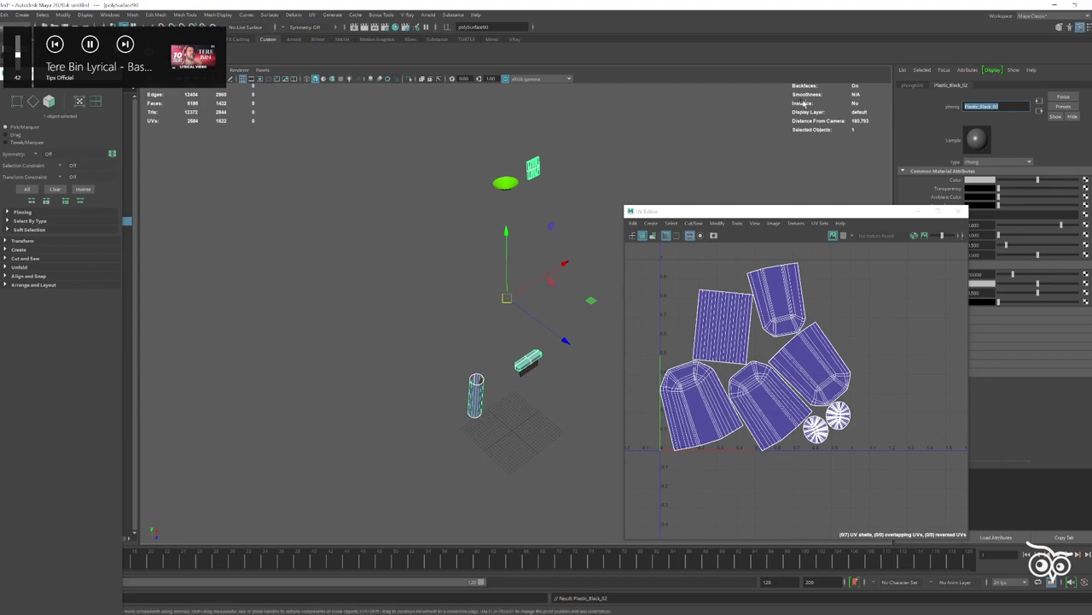
key("Return")
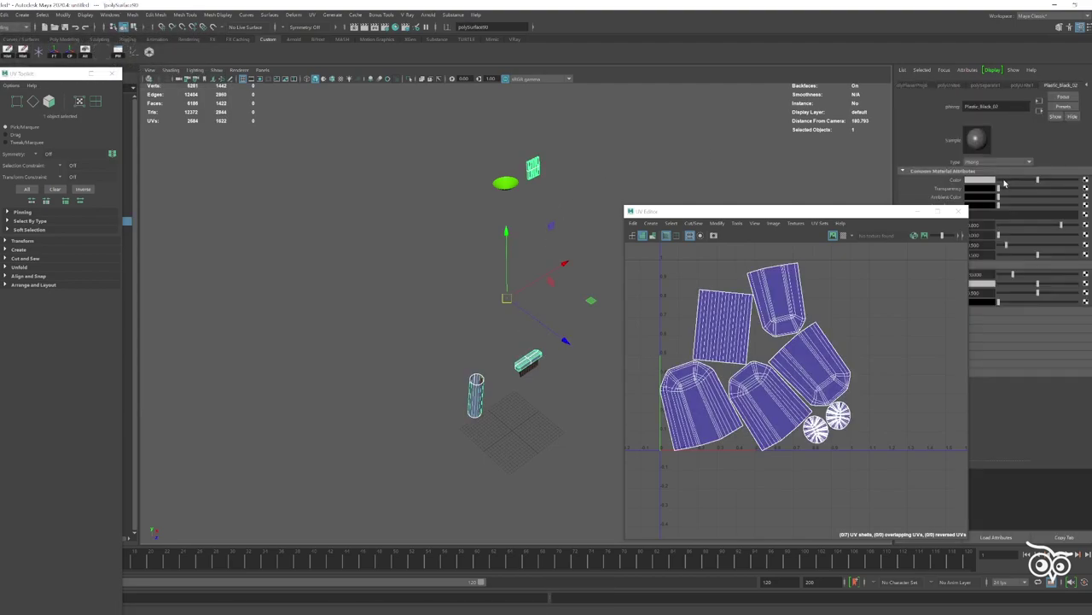
- Hide the finished black plastic parts and select the ribbed comb piece
key("ctrl+h")
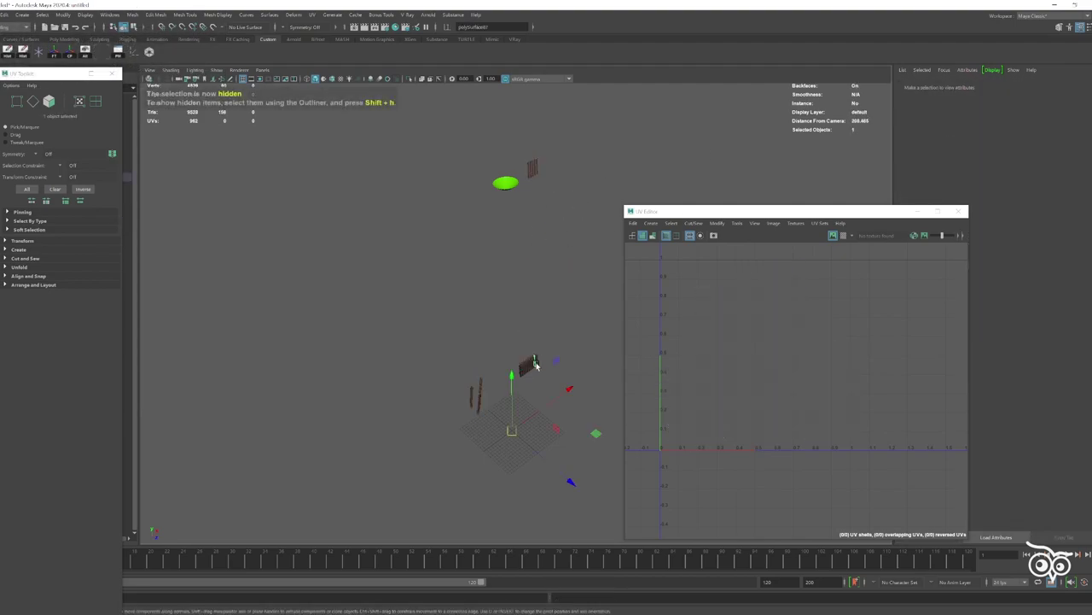
left_click(490, 353)
scroll(490, 353, "up", 3)
left_click(478, 273)
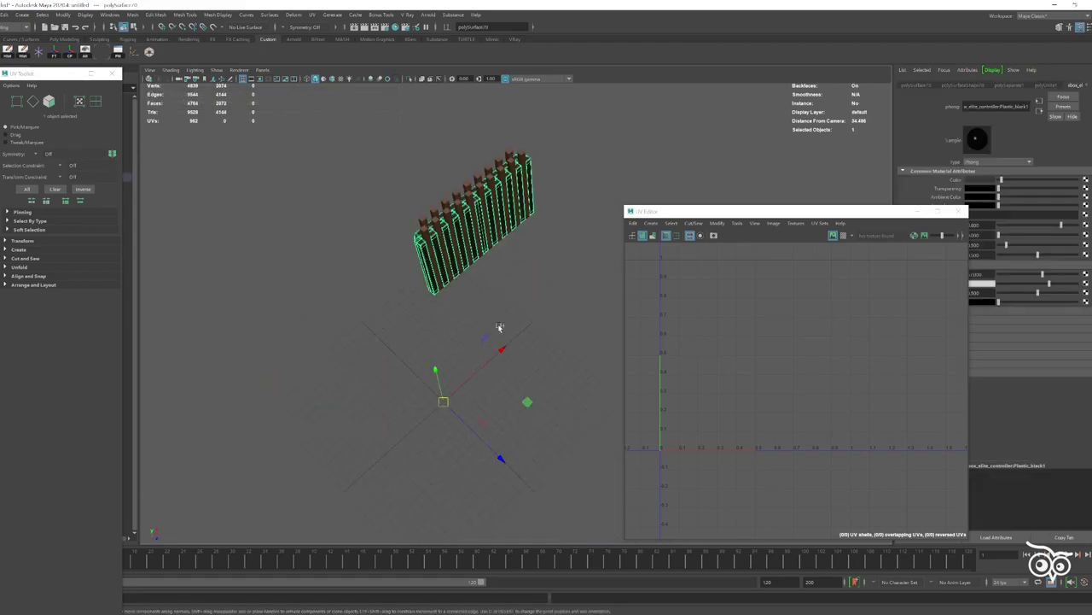
scroll(512, 299, "up", 5)
scroll(512, 299, "down", 5)
scroll(501, 256, "down", 5)
key("shift+h")
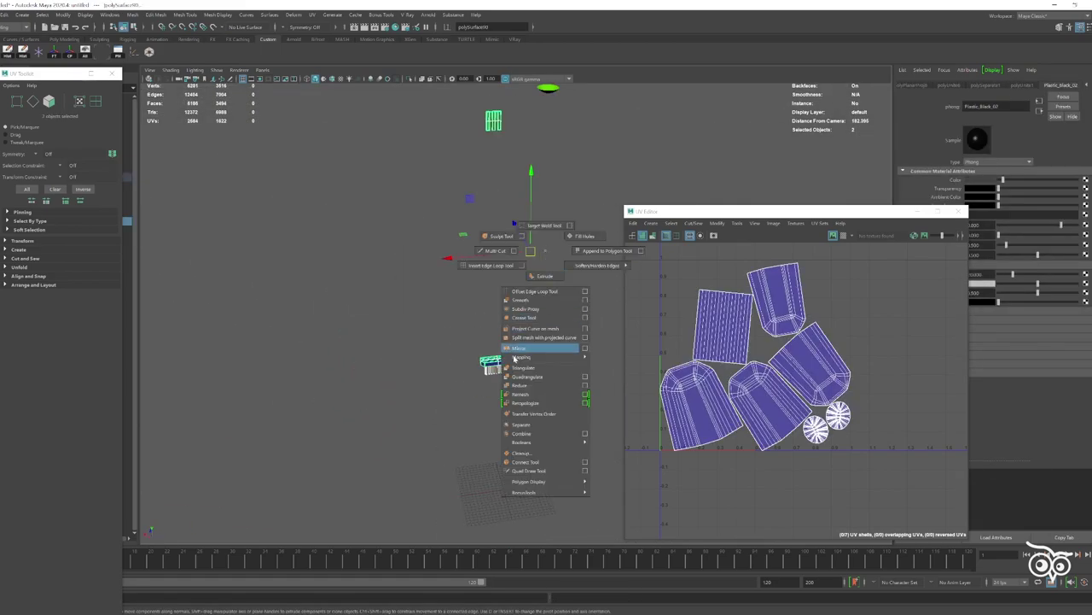
- Combine the comb pieces into one mesh and project planar UVs onto its faces
right_click_drag(512, 281, 546, 348, "shift")
scroll(560, 267, "up", 3)
left_click_drag(410, 325, 598, 350)
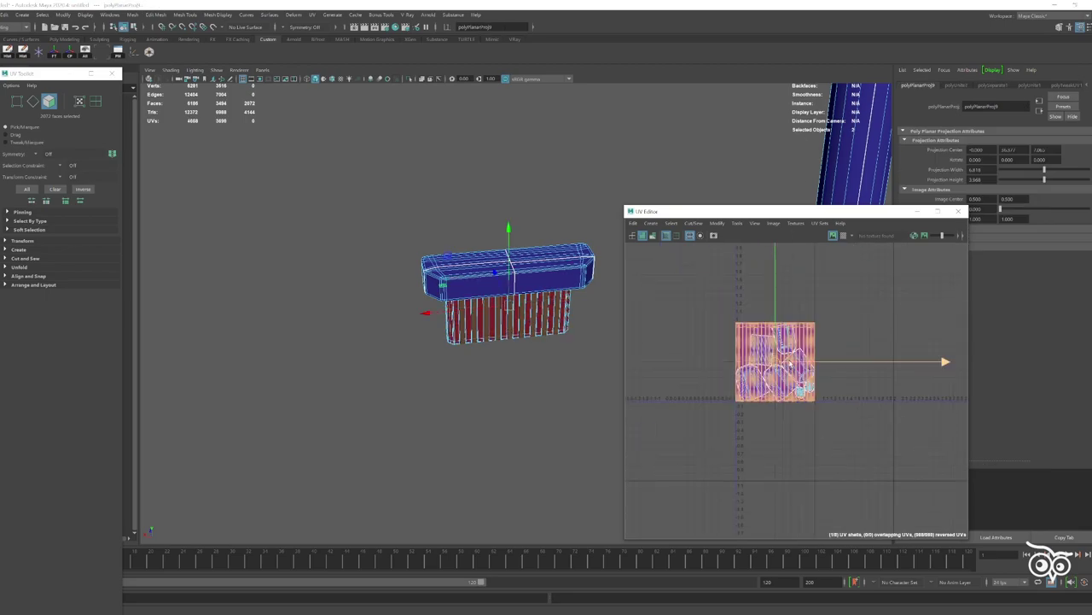
scroll(733, 386, "up", 3)
left_click_drag(512, 299, 478, 256, "alt")
scroll(464, 243, "up", 3)
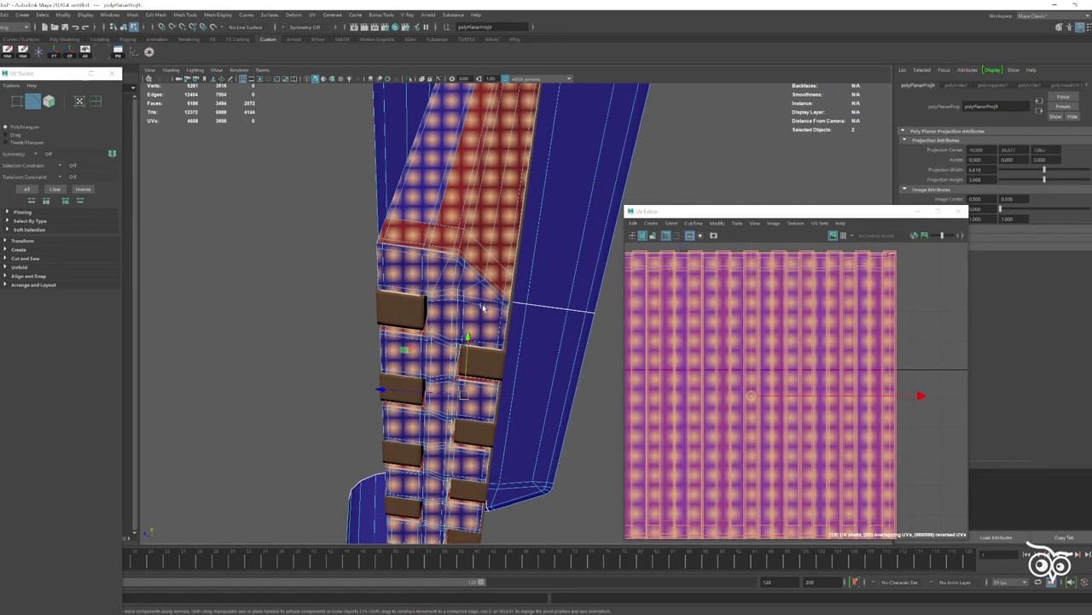
left_click(464, 244)
scroll(853, 324, "down", 3)
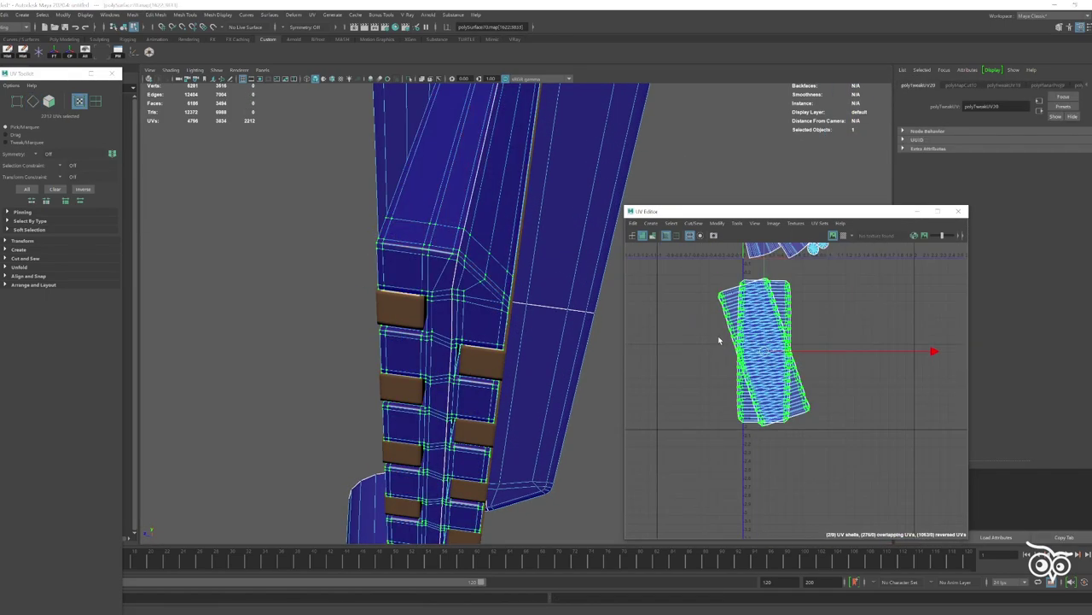
- Lay out the comb's two UV shells without overlapping
key("F8")
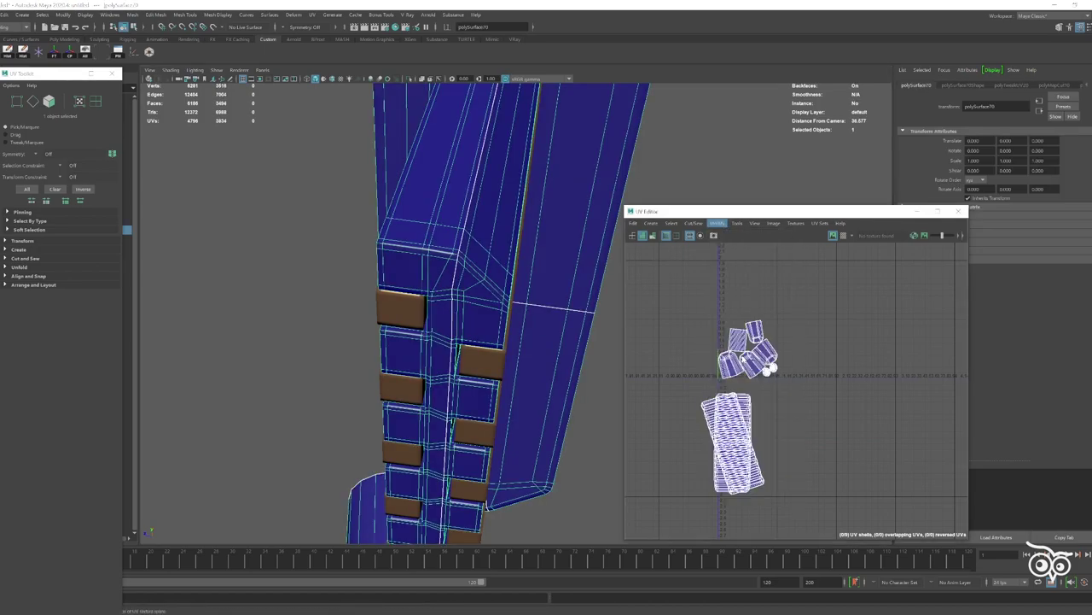
scroll(751, 367, "up", 3)
left_click_drag(811, 402, 659, 324)
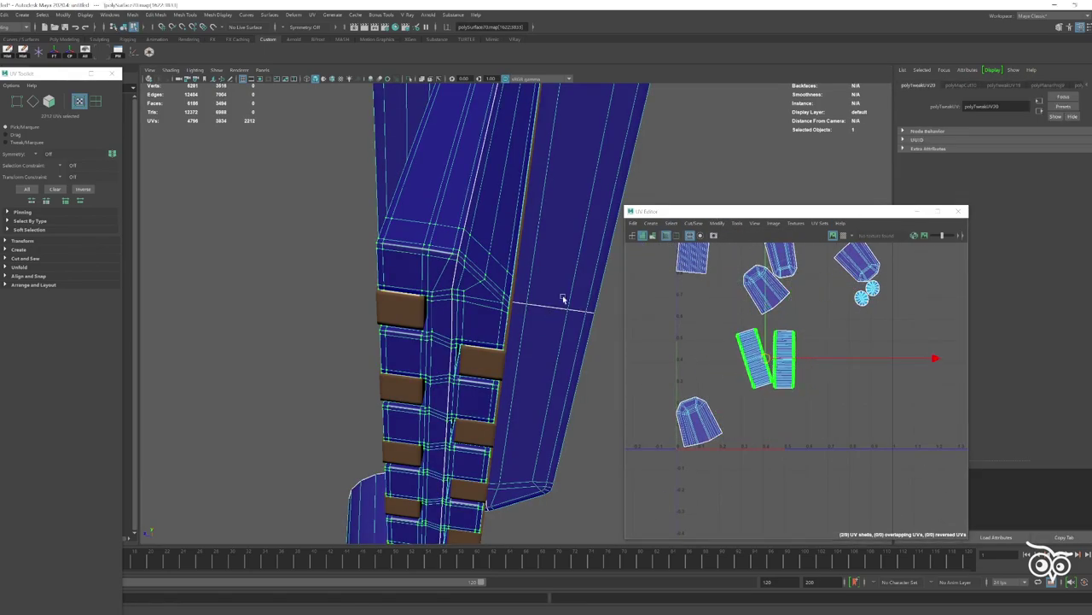
left_click(717, 223)
left_click(732, 320)
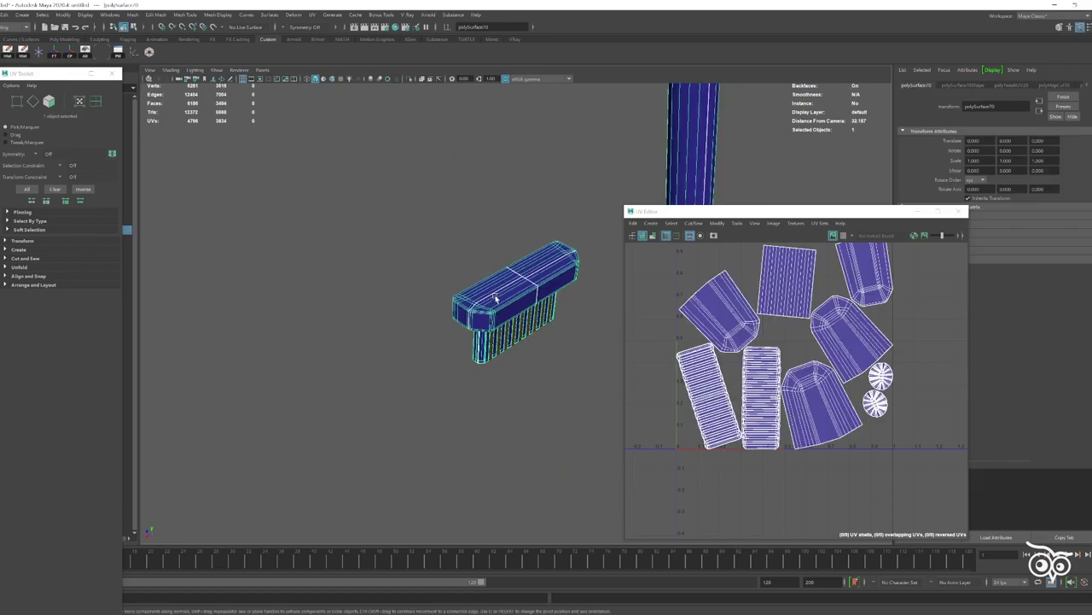
- Apply the existing Plastic_Black_02 material to the comb and hide it
right_click_drag(578, 151, 688, 444)
left_click(686, 436)
left_click(1061, 86)
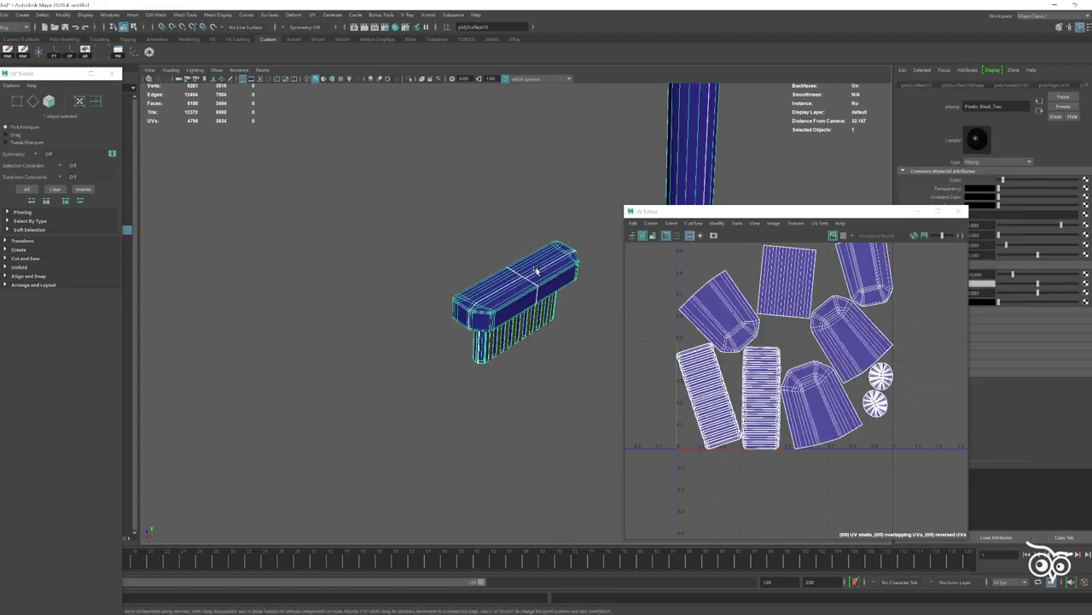
key("ctrl+h")
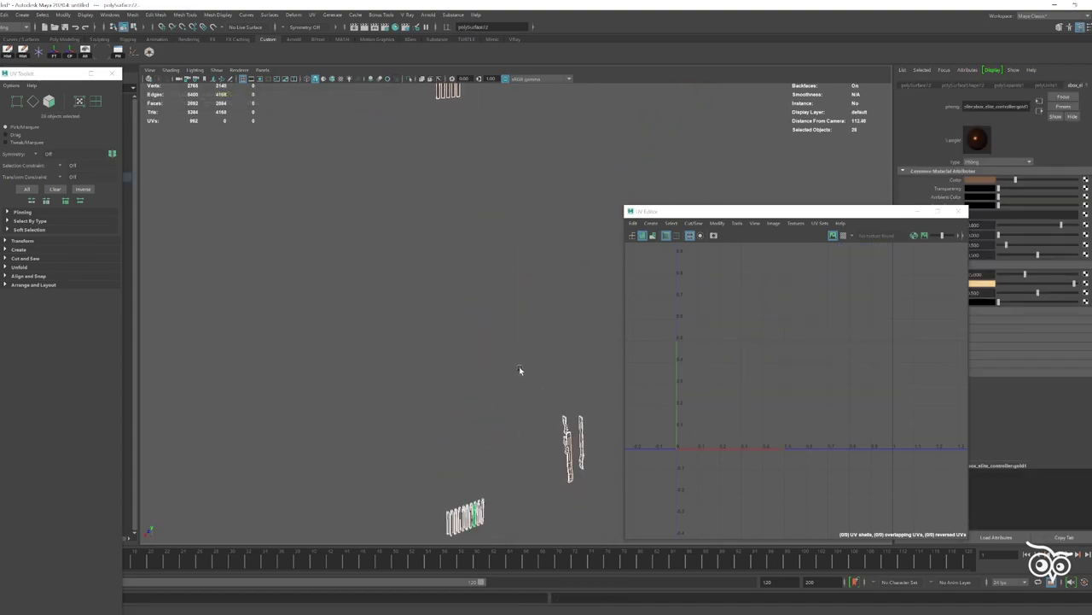
- Give the metal strips a new Phong material and automatic UVs
right_click_drag(508, 265, 504, 453)
right_click_drag(517, 256, 529, 483)
left_click(452, 359)
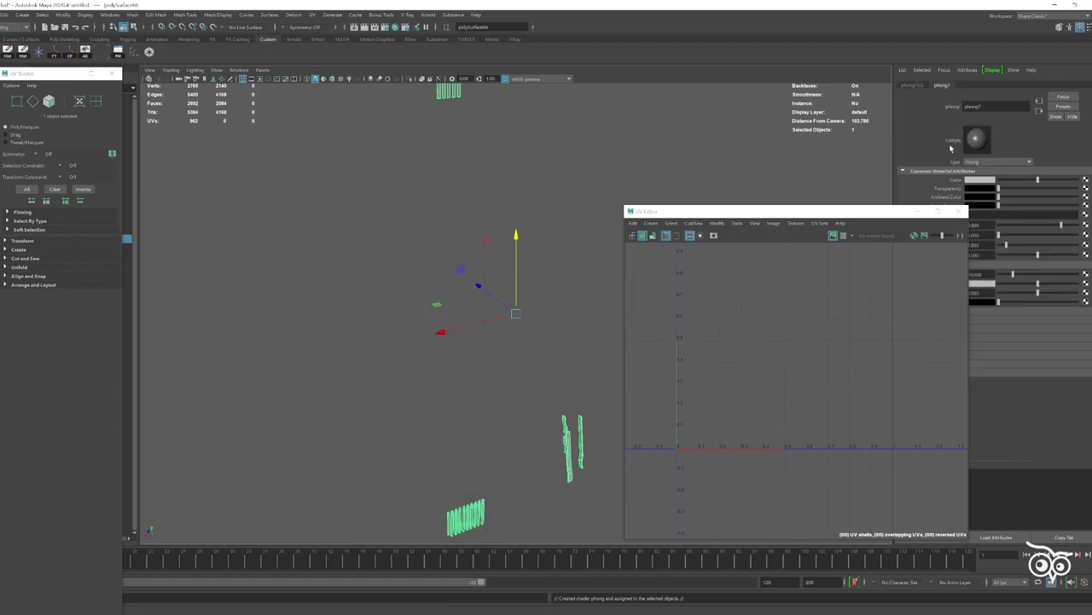
left_click(717, 223)
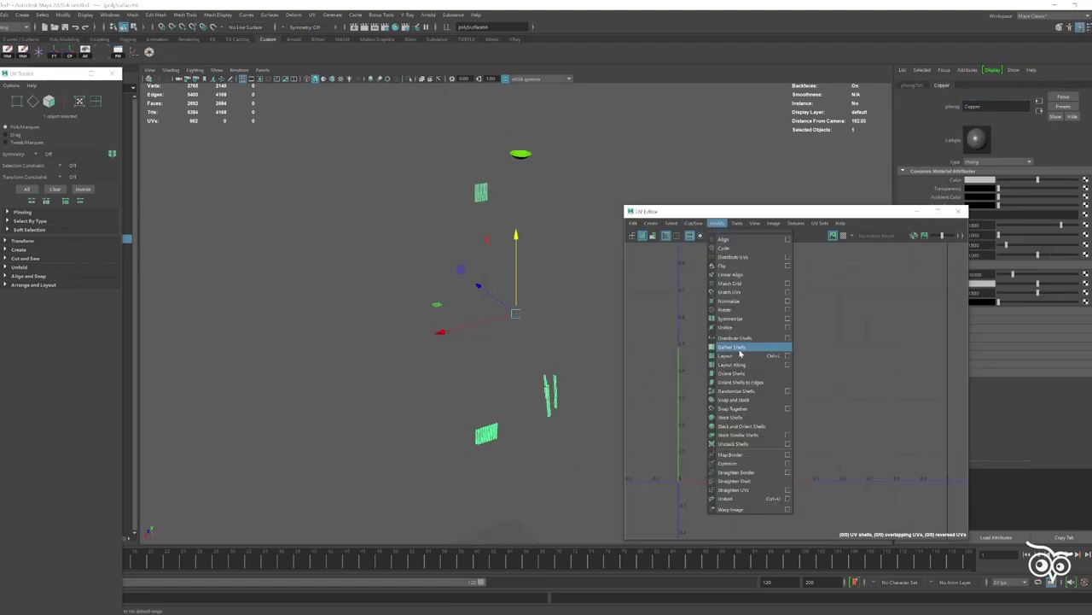
left_click(651, 222)
left_click(682, 269)
left_click(651, 223)
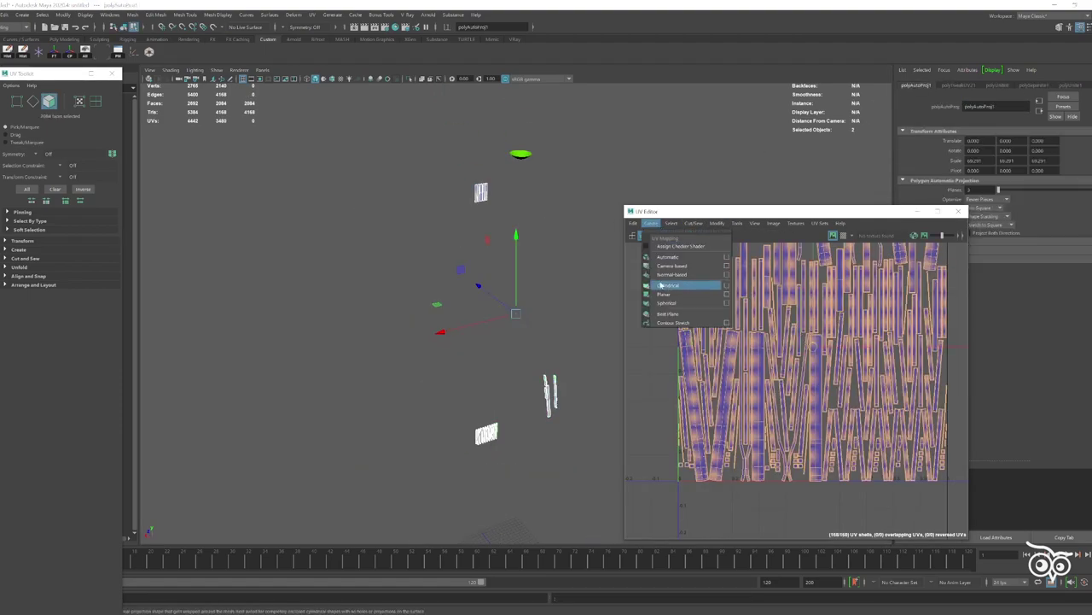
left_click(687, 283)
right_click_drag(753, 441, 765, 517)
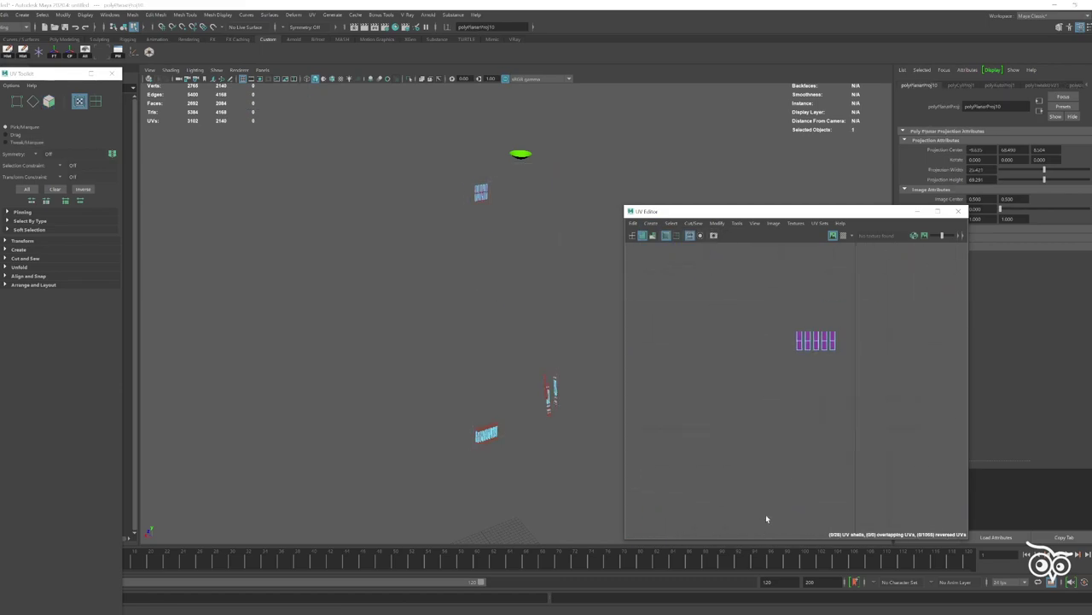
key("ctrl+z")
key("ctrl+z")
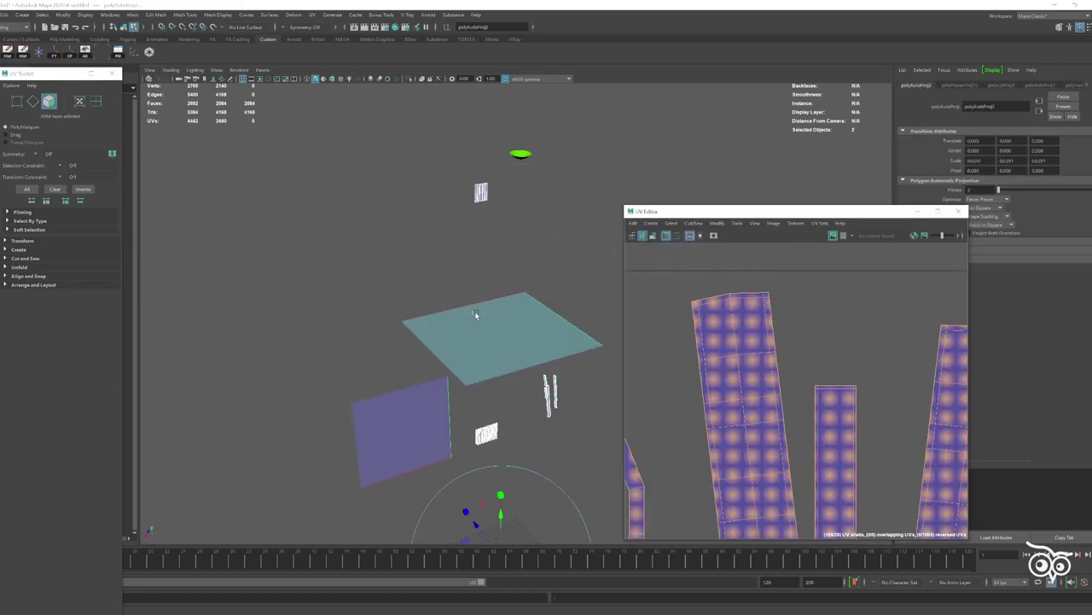
key("ctrl+z")
- Set the Copper material's colour to a reddish copper tone
left_click(1089, 85)
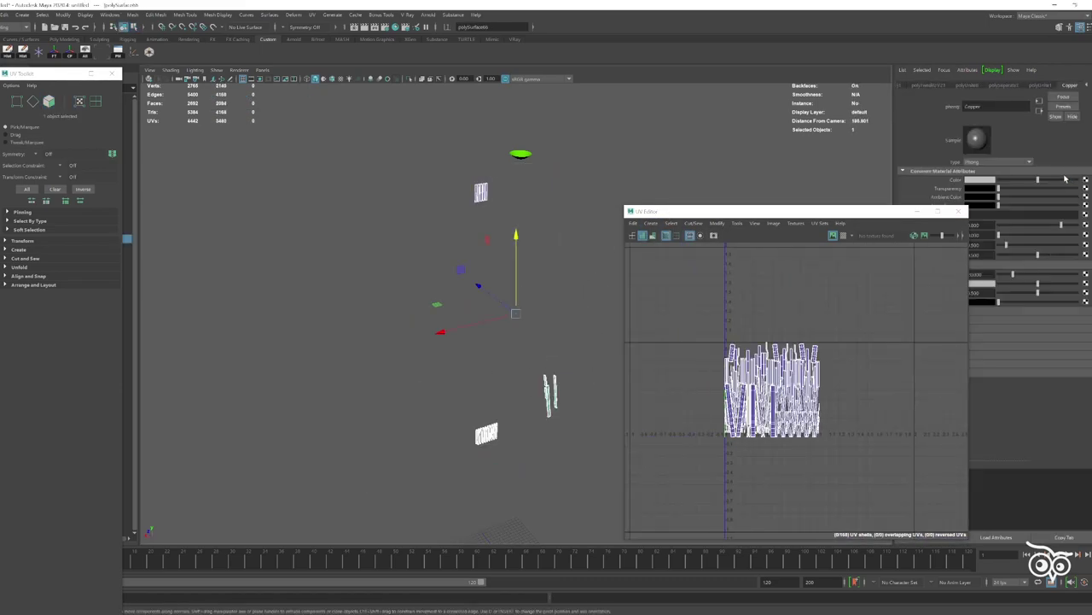
left_click(986, 181)
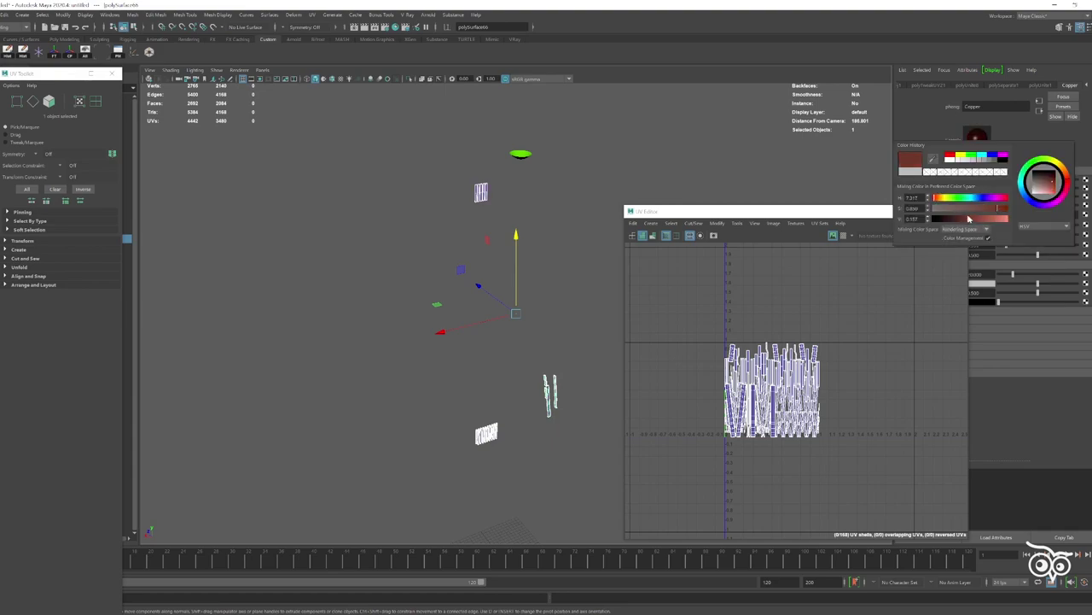
left_click(483, 297)
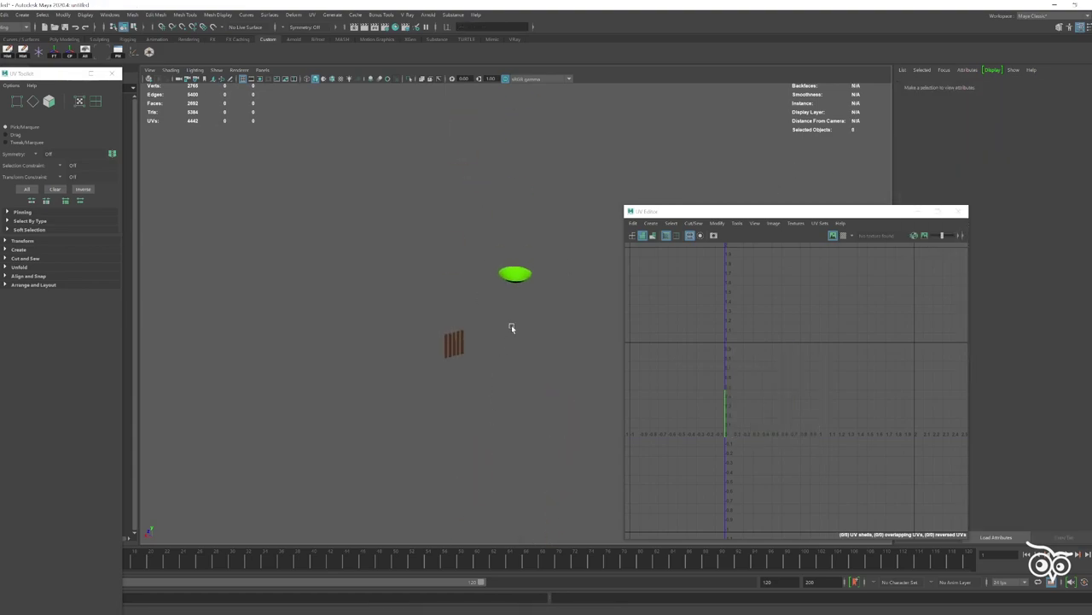
- Select the green dome, project planar UVs and lay out its UV shell
left_click(512, 268)
key("f")
left_click_drag(479, 341, 555, 281, "alt")
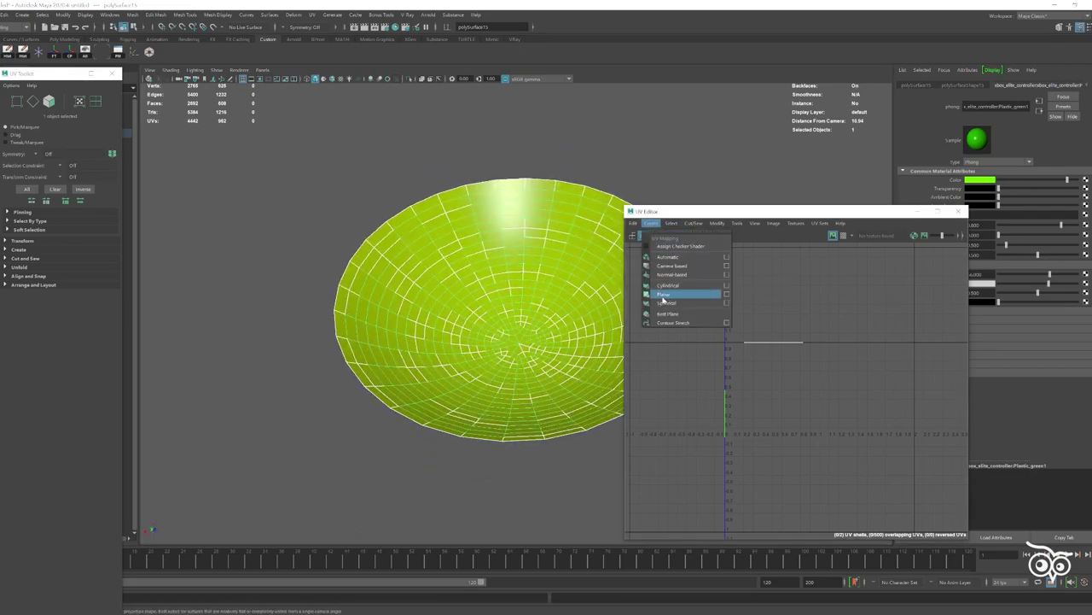
left_click(651, 223)
left_click(687, 292)
key("ctrl+z")
left_click(716, 223)
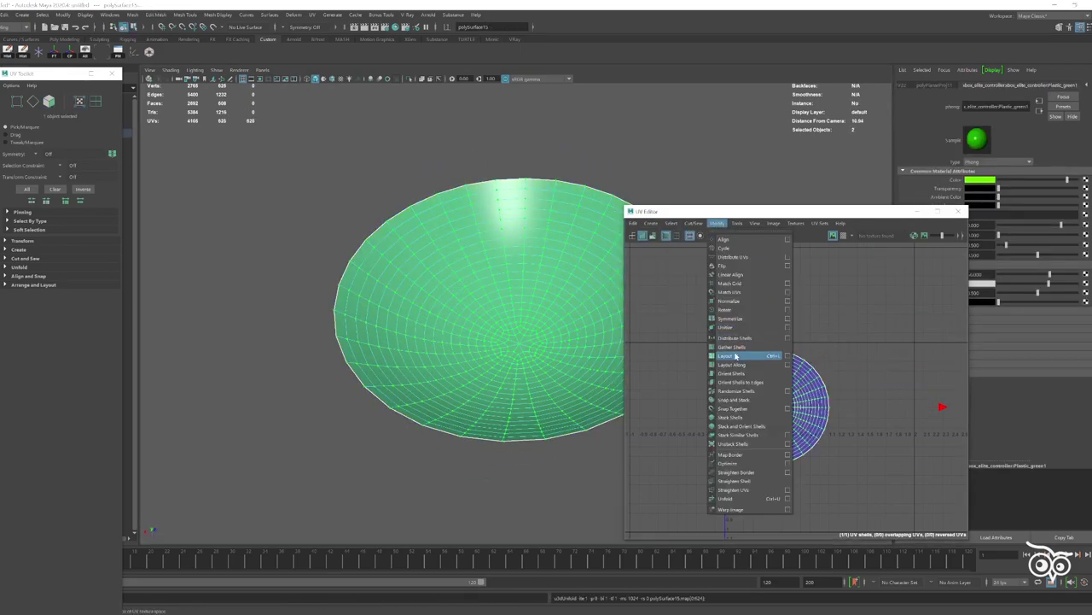
left_click(751, 353)
- Assign a new Phong material to the green dome
right_click_drag(470, 267, 479, 421)
left_click(467, 488)
left_click(432, 293)
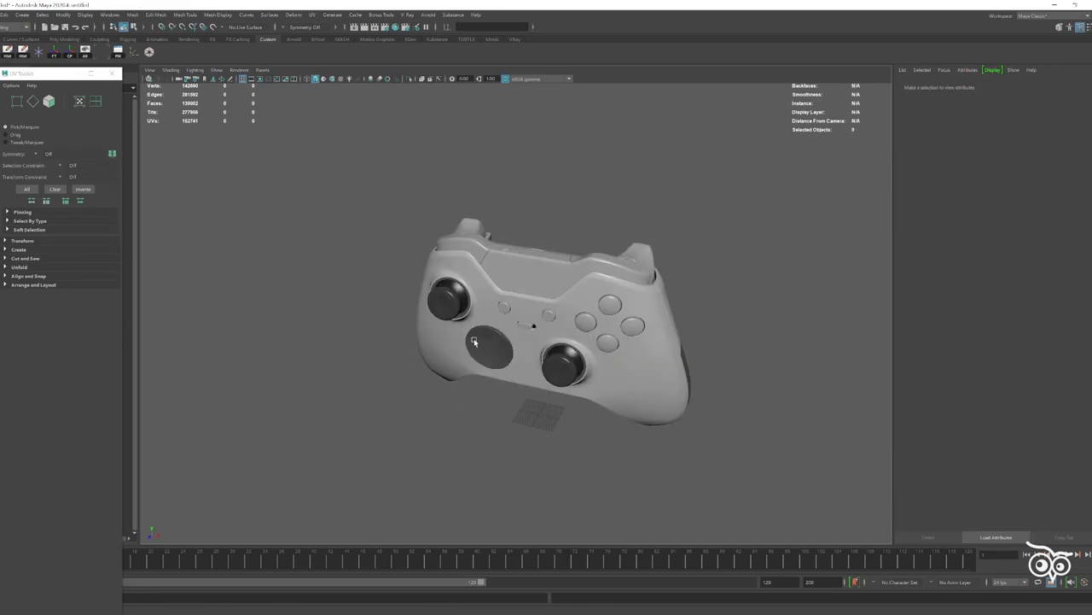
- Select the round D-pad plate and unfold its UVs into a full circle
left_click(488, 350)
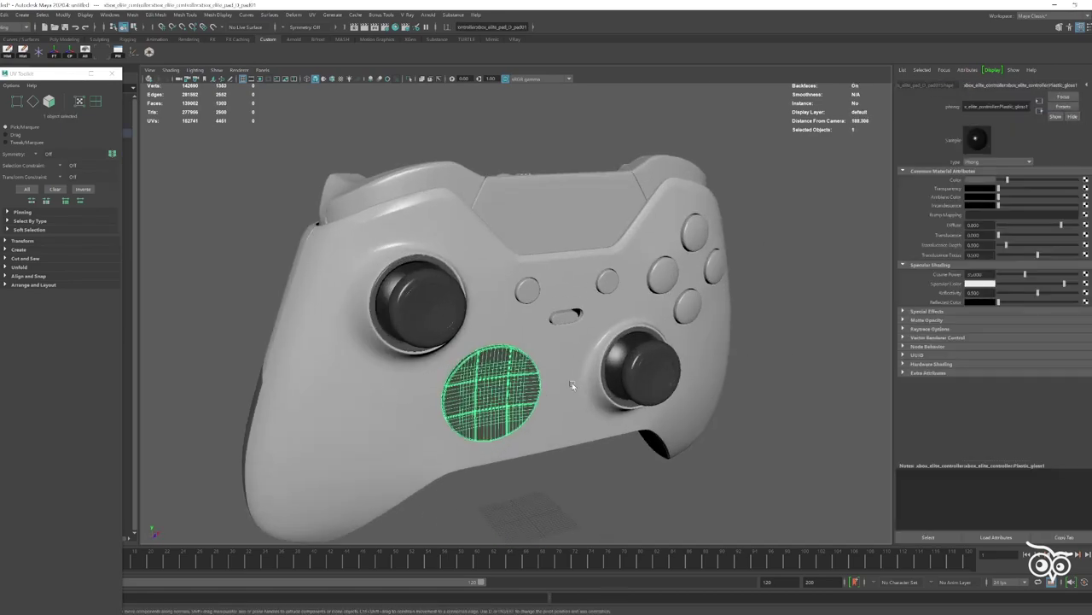
mouse_move(526, 341)
left_mouse_down("alt")
mouse_move(663, 304)
mouse_move(657, 316)
left_mouse_up("alt")
left_click(663, 304)
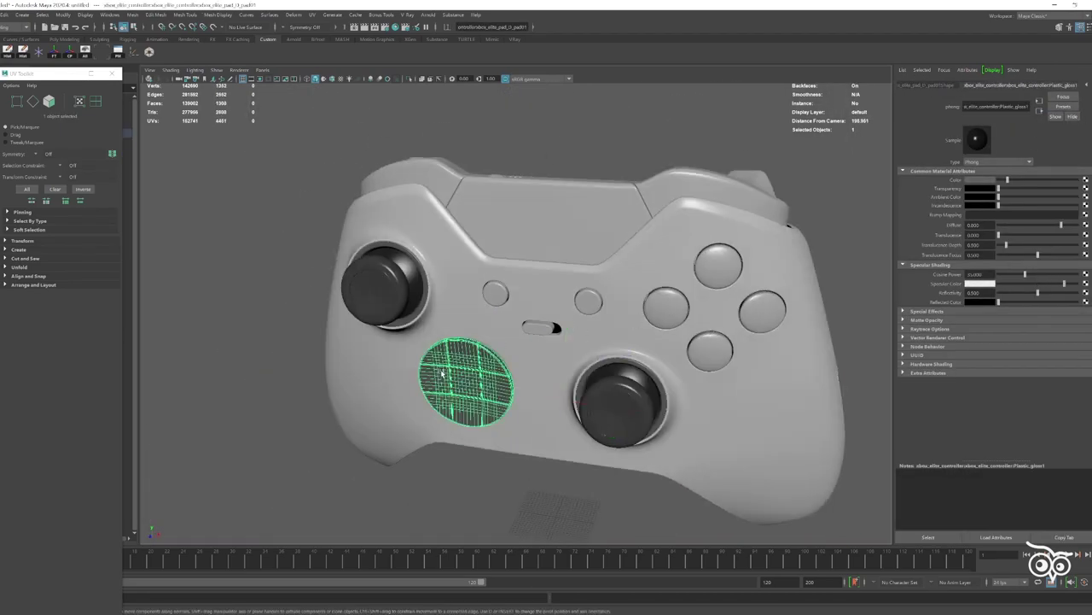
key("F12")
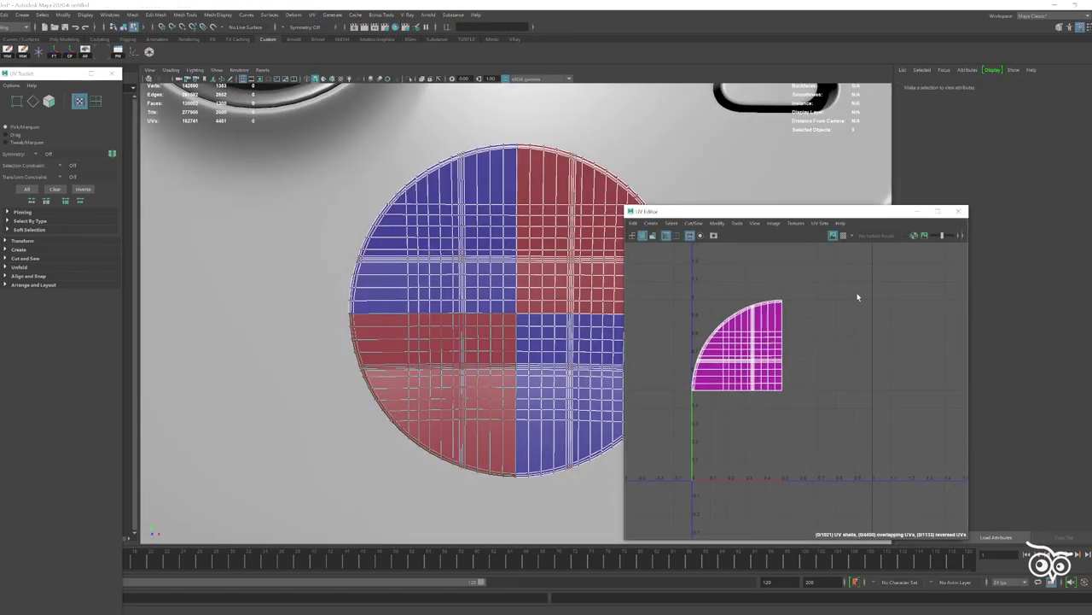
left_click(717, 223)
left_click(784, 323)
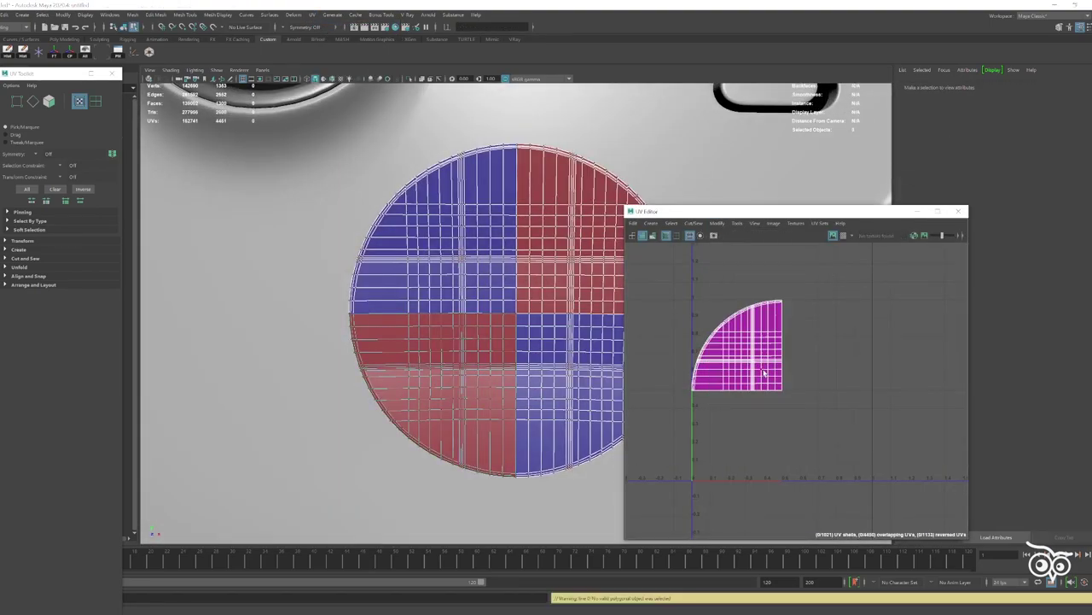
left_click(717, 223)
left_click(734, 272)
key("ctrl+z")
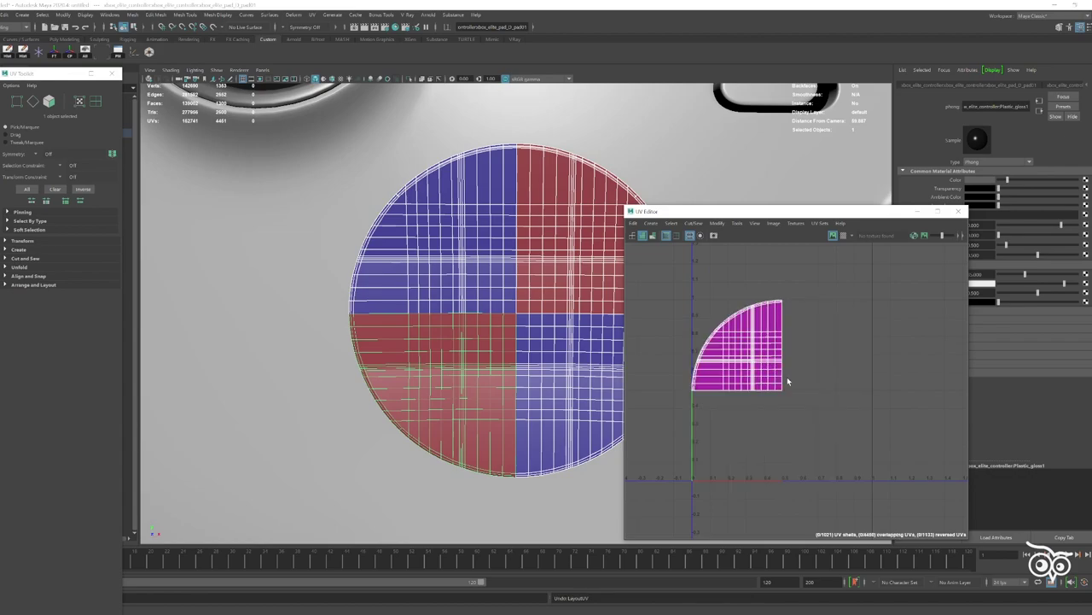
key("ctrl+F11")
right_click_drag(907, 341, 873, 260, "shift")
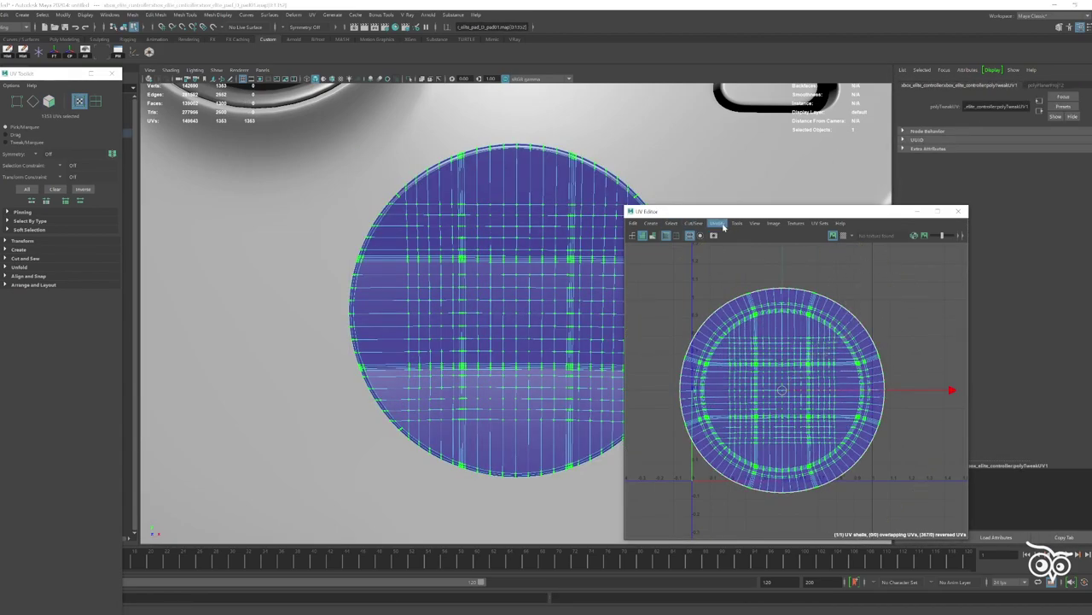
- Frame the controller, check the back shell, and reselect the D-pad from the front
key("F8")
key("f")
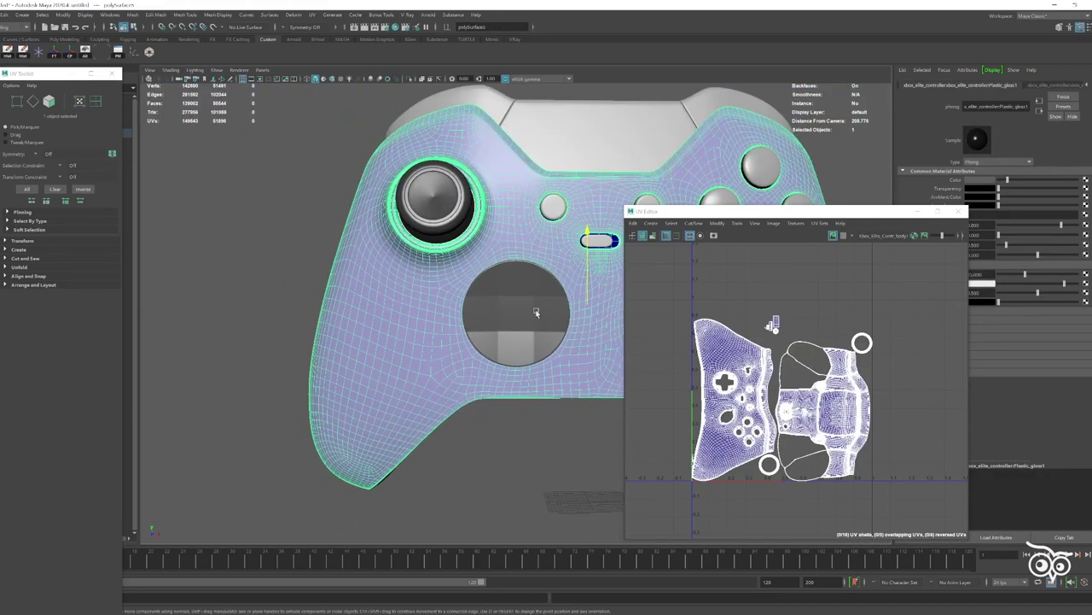
right_click(556, 199)
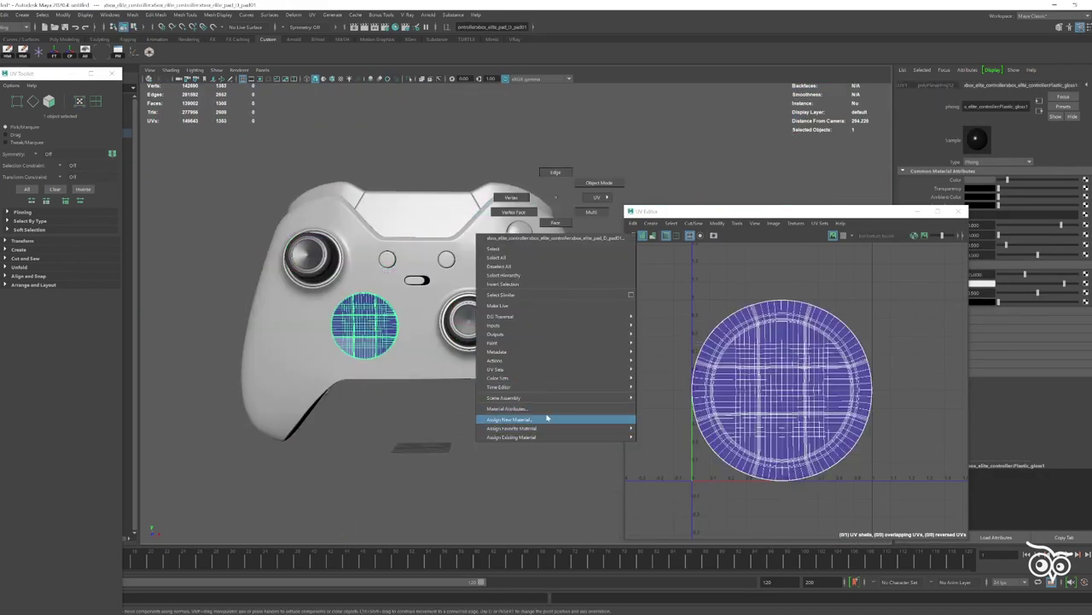
left_click_drag(478, 358, 324, 222, "alt")
left_click(279, 184)
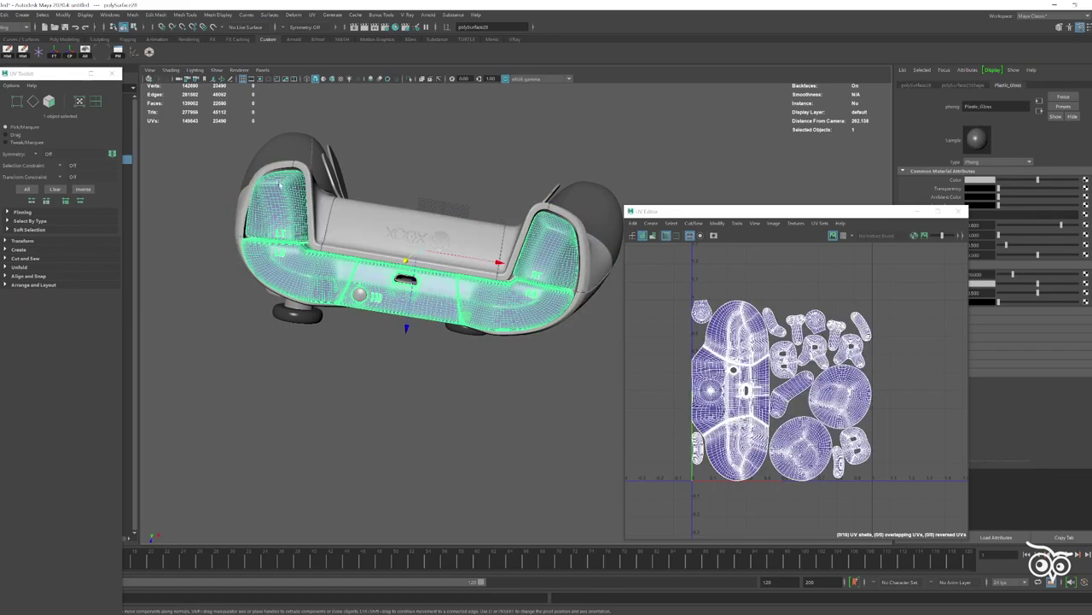
left_click_drag(279, 183, 392, 341, "alt")
left_click(375, 309)
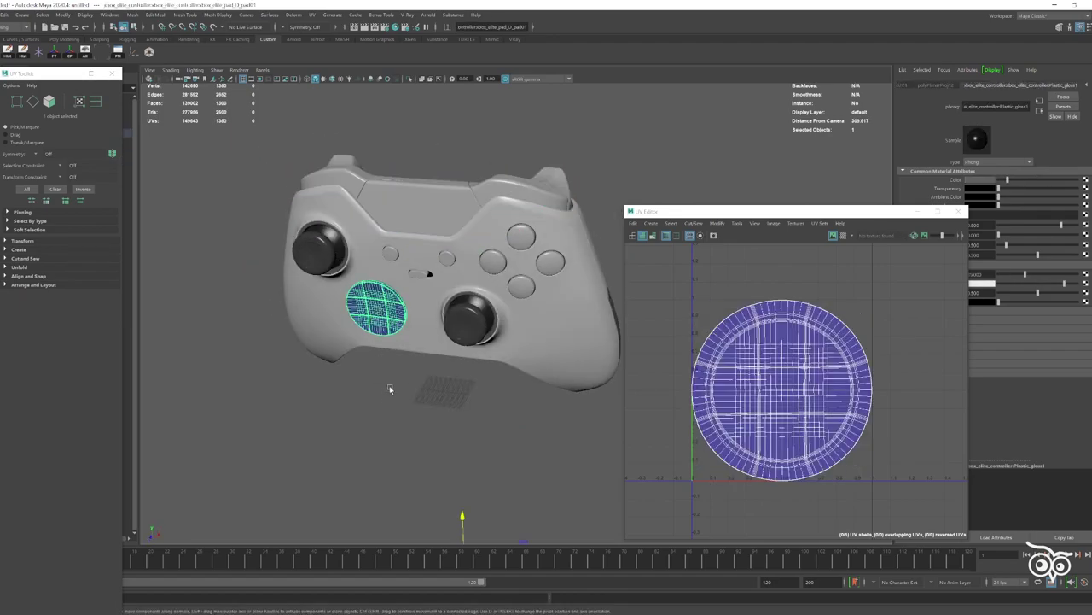
left_click_drag(389, 390, 439, 383, "alt")
- Assign a new Phong material to the D-pad, then deselect it and show the Outliner
right_click_drag(365, 329, 349, 461)
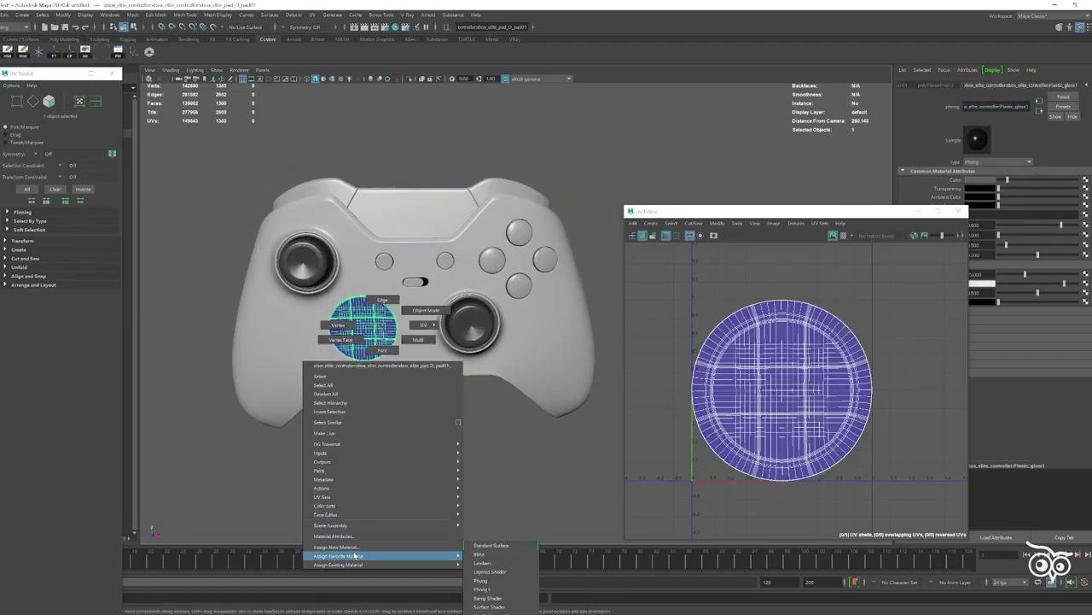
left_click(422, 288)
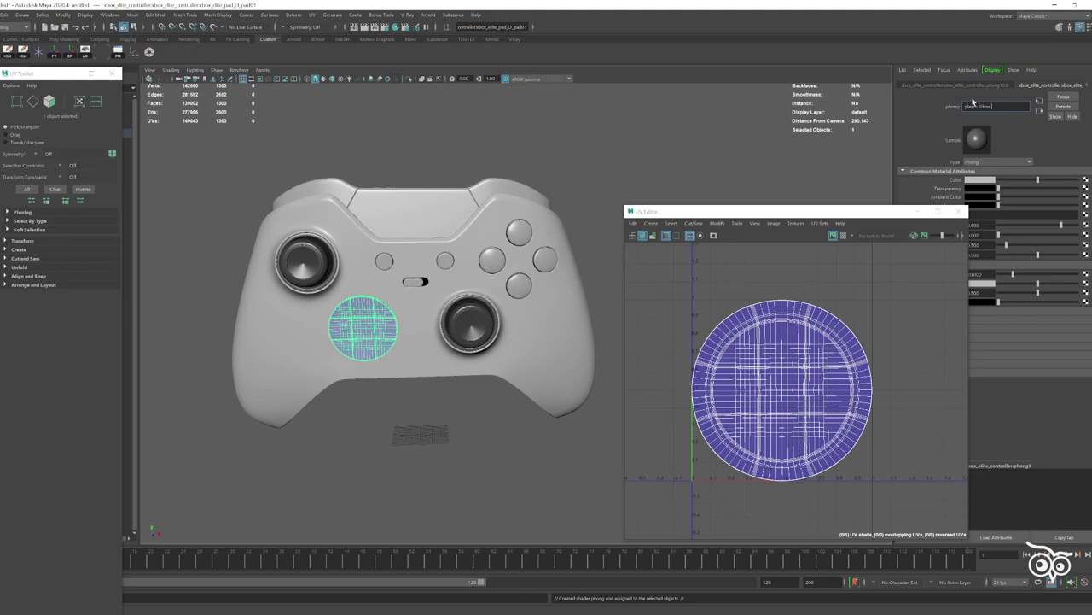
left_click(345, 325)
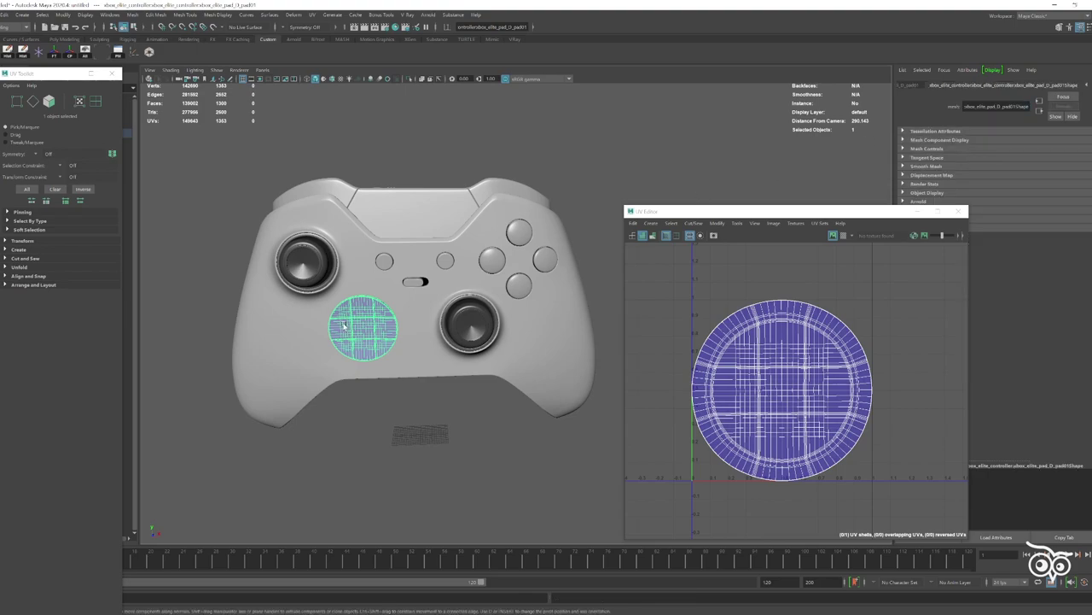
left_click(523, 165)
left_click(112, 73)
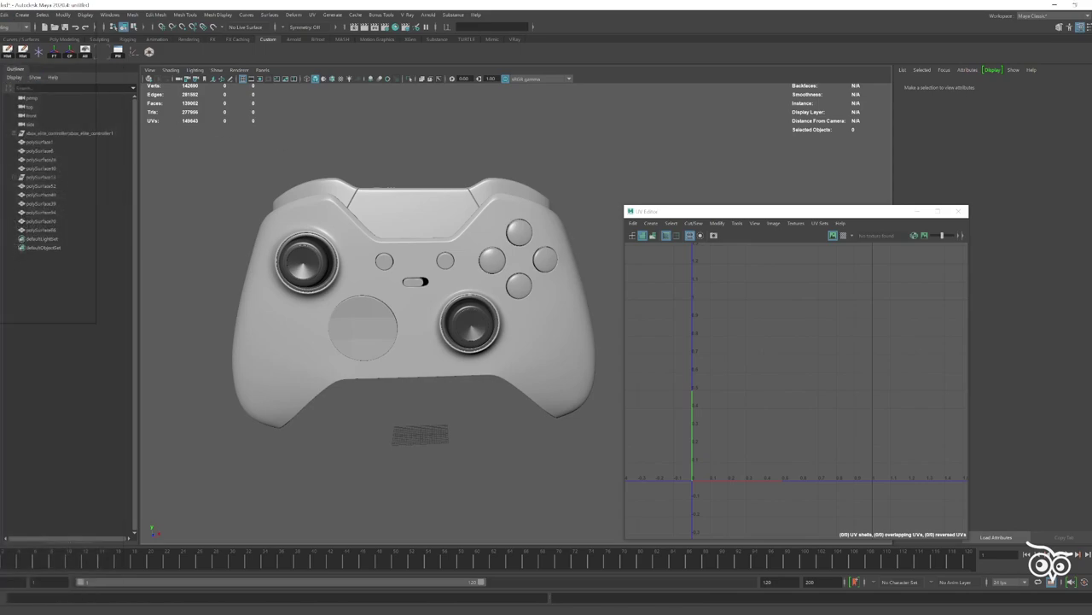
- Open the saved controller scene and save it as Xbox Elite.mb
key("ctrl+o")
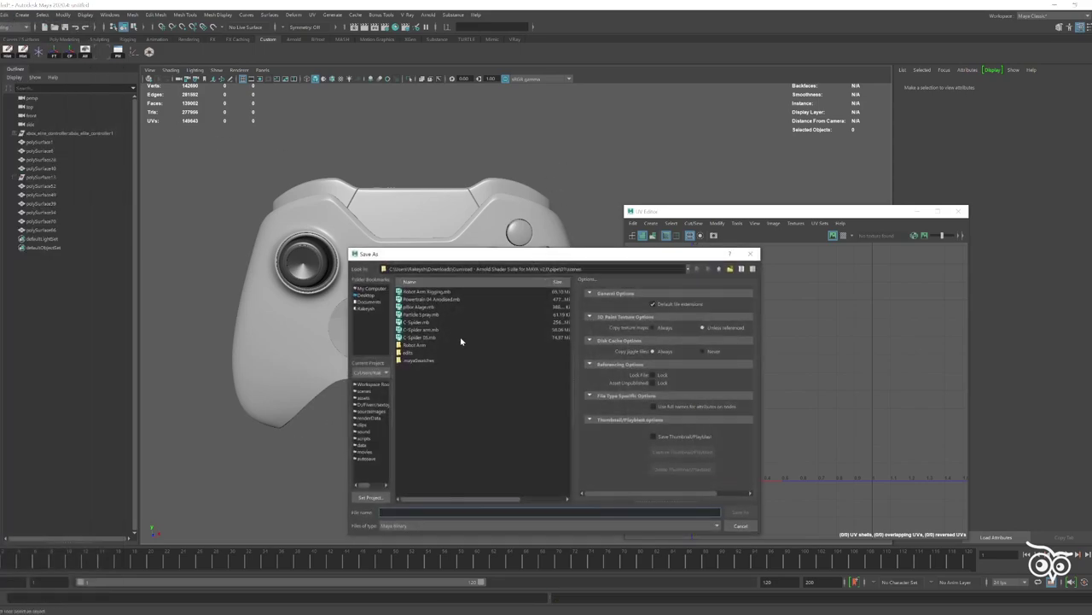
double_click(480, 449)
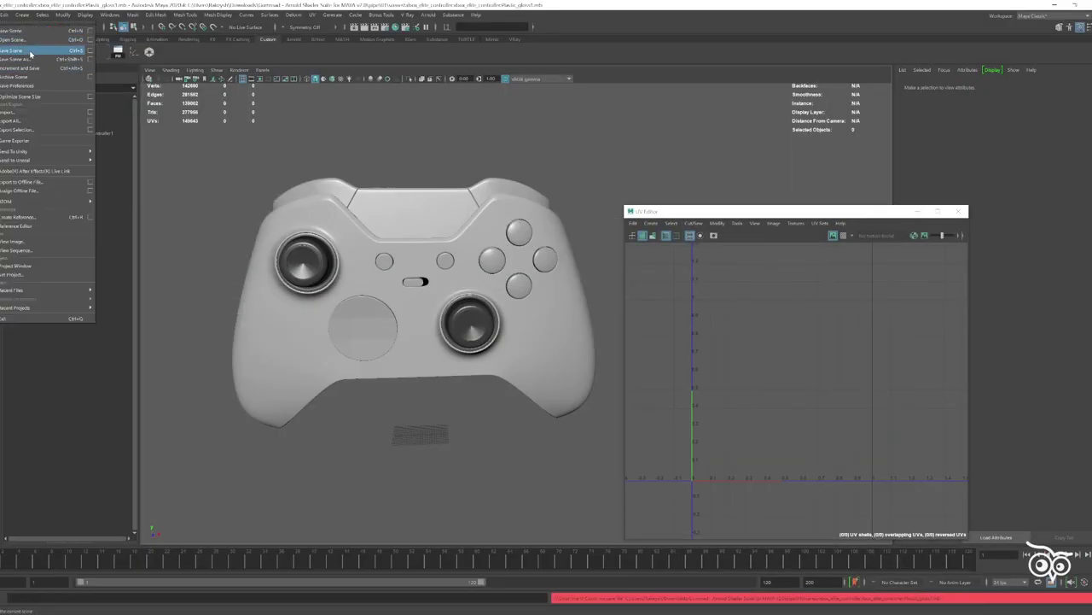
left_click(30, 52)
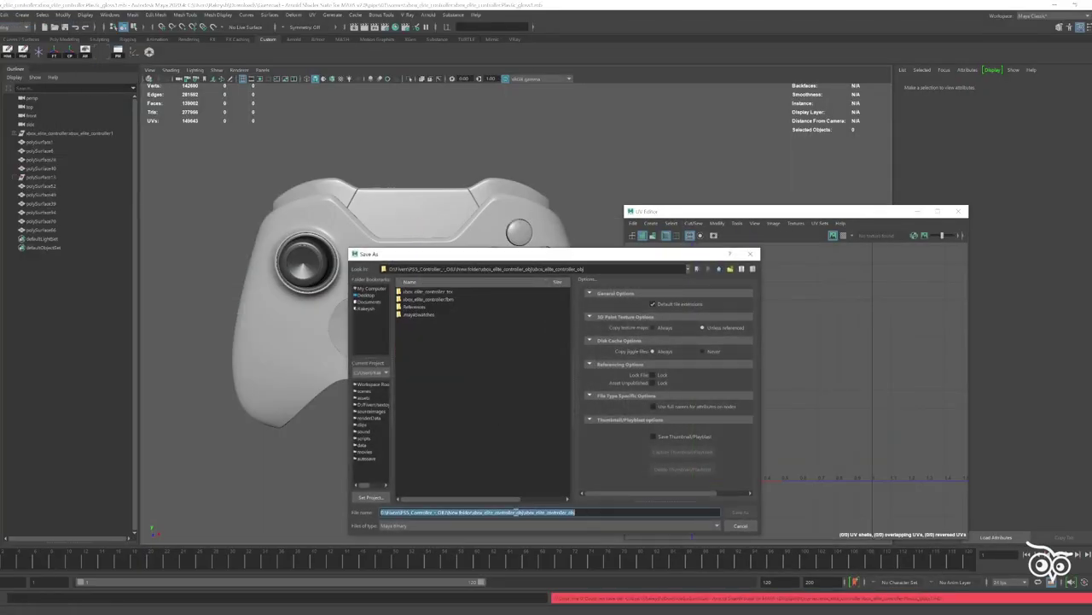
type("Xbox Elite")
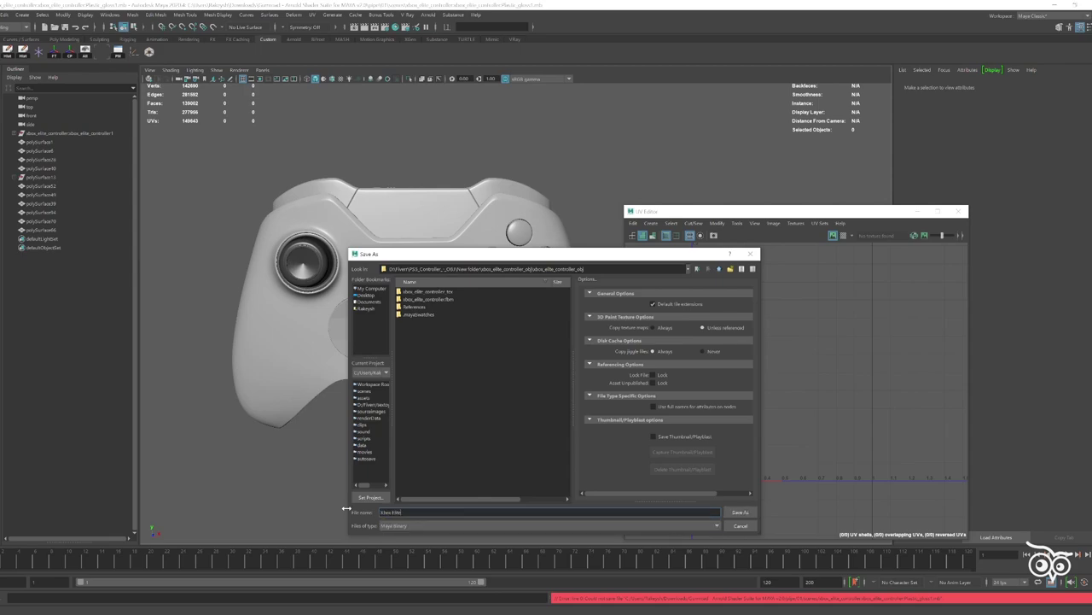
key("Return")
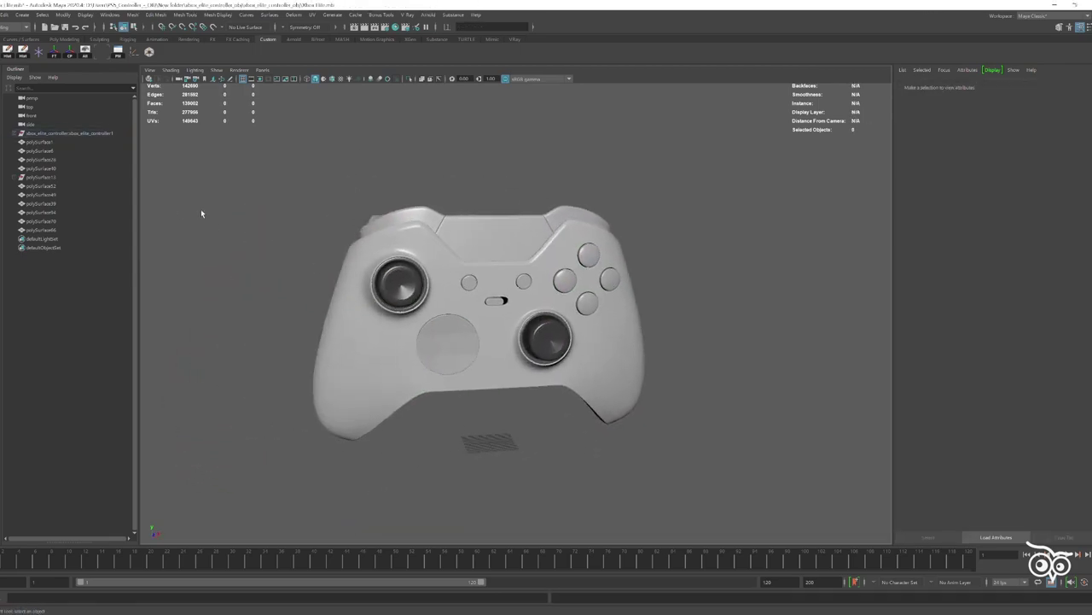
- Select the D-pad on its own and frame it in the viewport
left_click(15, 177)
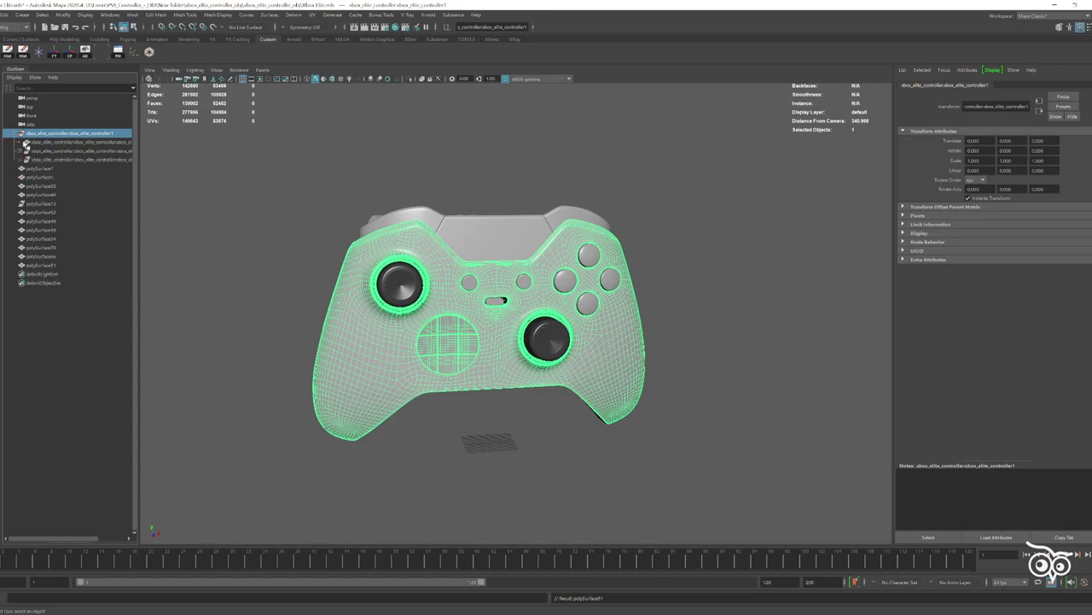
left_click(15, 56)
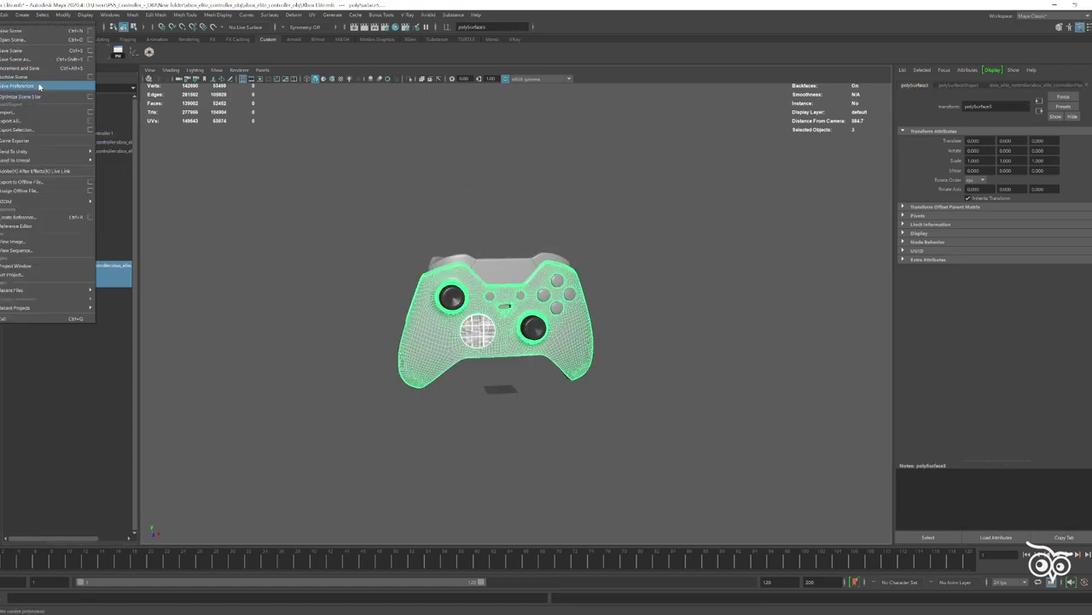
left_click(478, 331)
key("f")
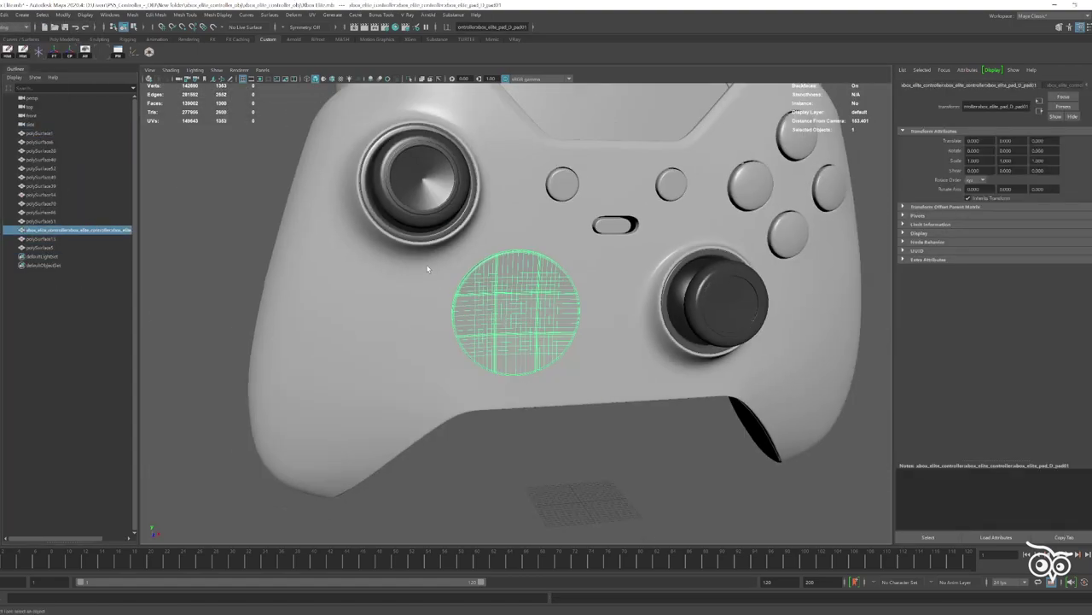
scroll(428, 267, "down", 4)
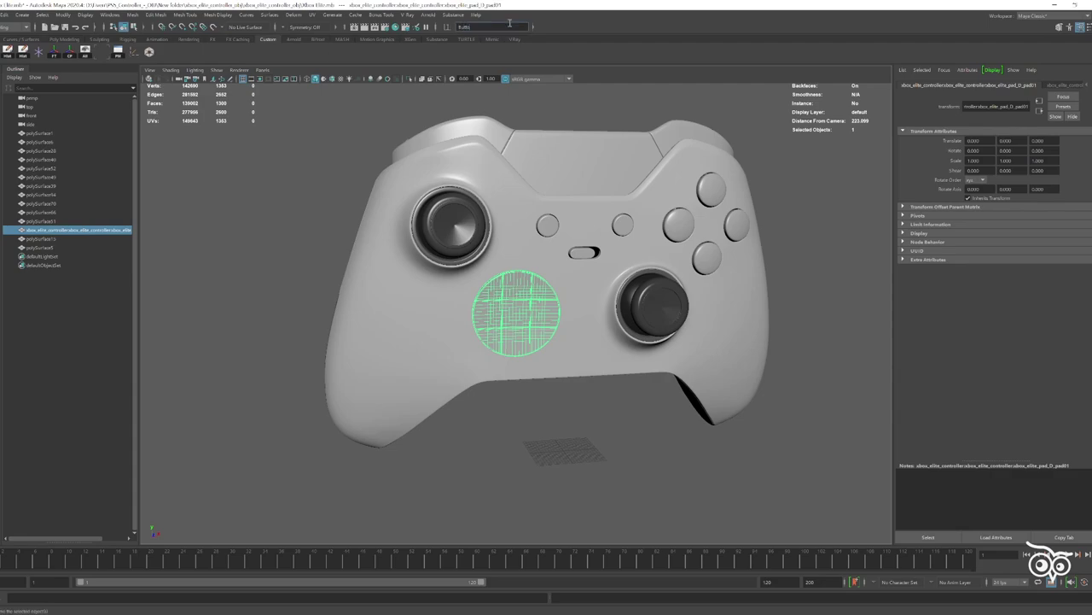
- Group all the controller parts with Ctrl+G and export the selected group
left_click(312, 244)
left_click(41, 133)
left_click(41, 247, "shift")
key("ctrl+g")
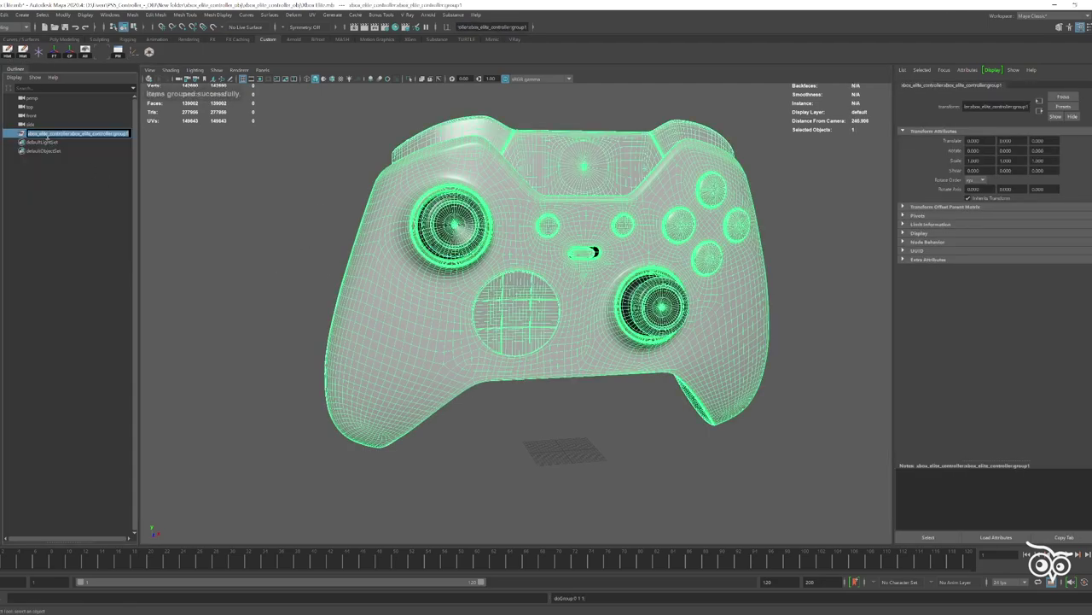
left_click(5, 16)
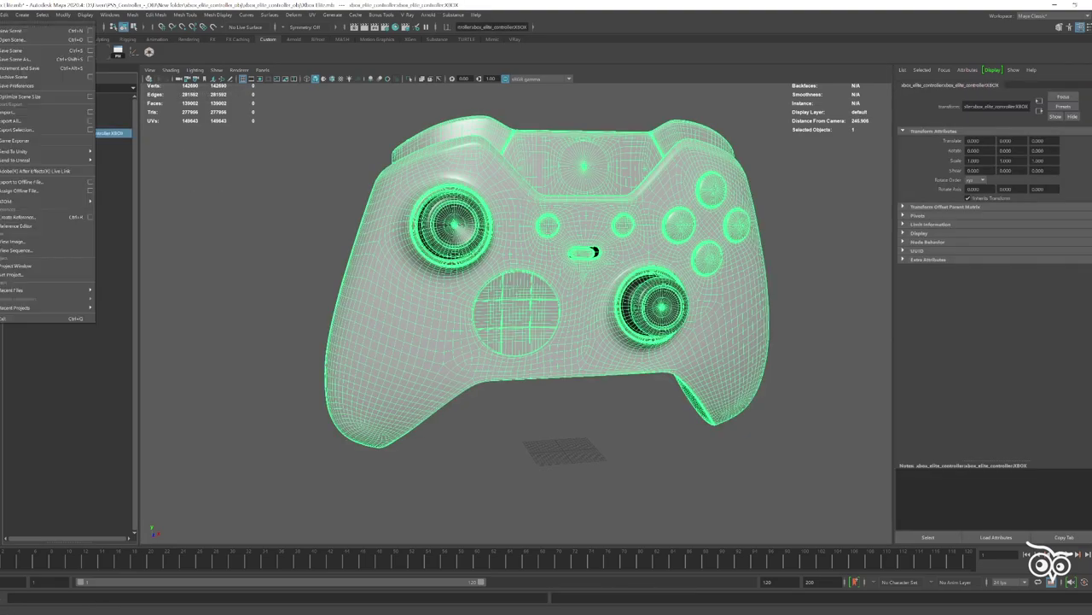
left_click(34, 144)
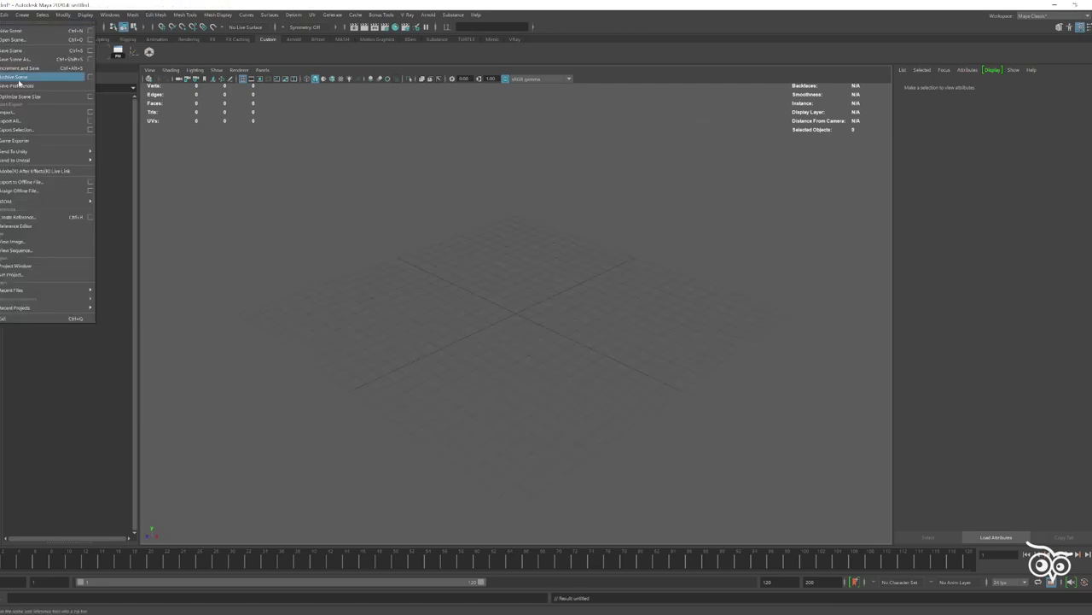
- Import the exported controller and rename its group XBOX_Elite
double_click(446, 315)
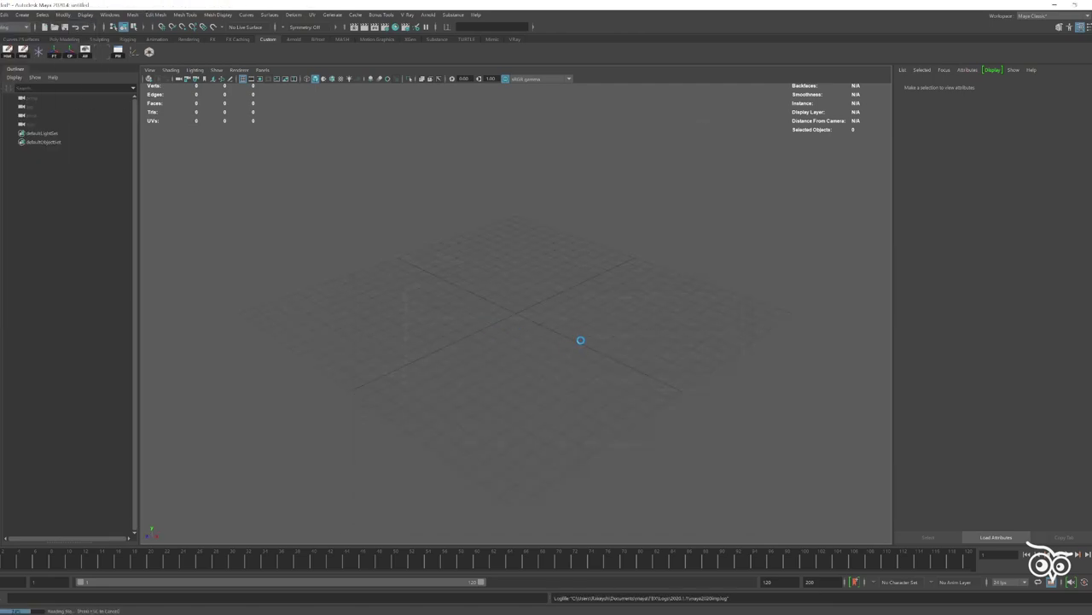
left_click(103, 134)
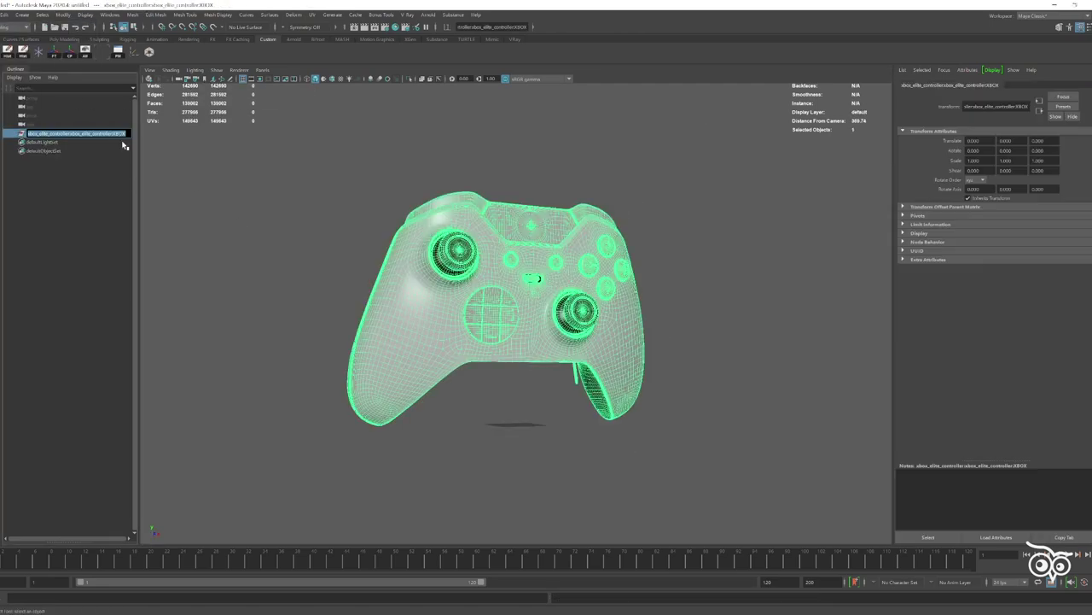
type("XBOX_Elite")
key("Return")
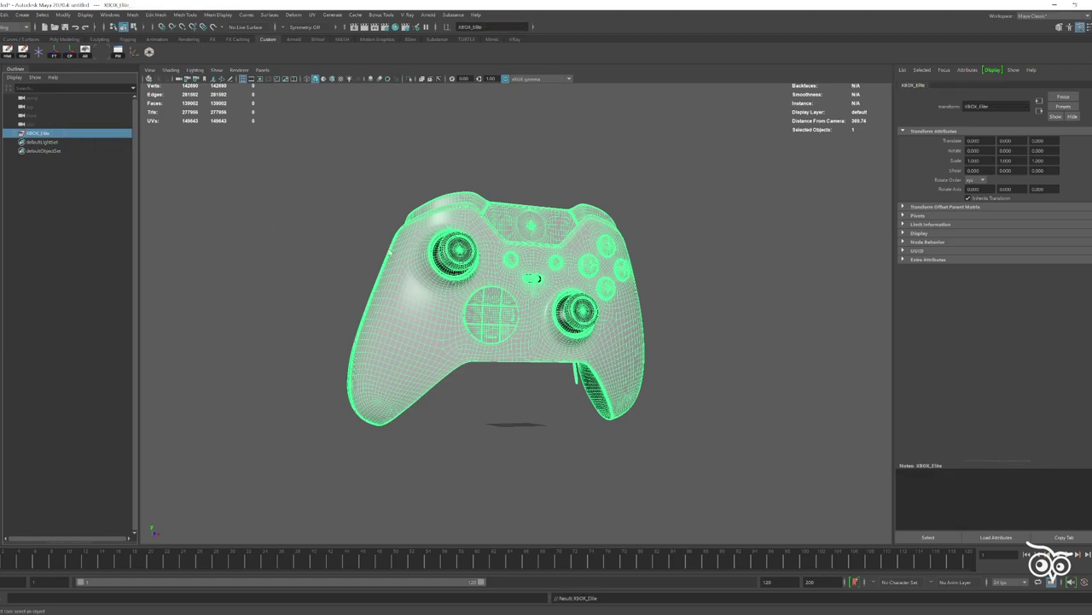
- Rename the D-pad mesh inside XBOX_Elite to Ctrl
left_click(18, 134)
left_click(81, 239)
key("Return")
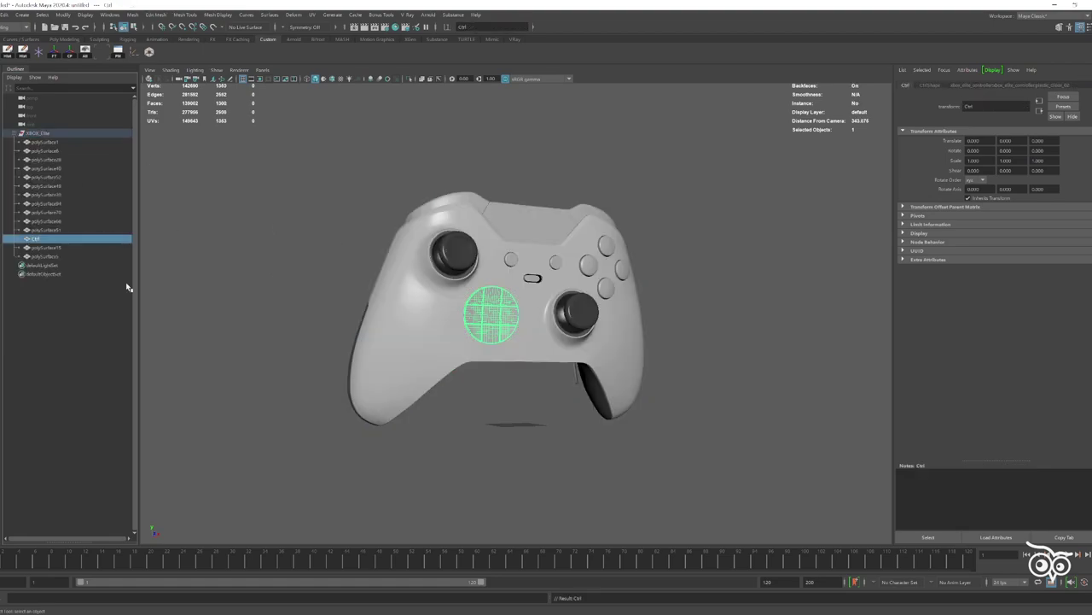
left_click(21, 133)
left_click(37, 133)
- Orbit around the controller, checking the body and grip meshes, then zoom to its front
scroll(494, 472, "down", 5)
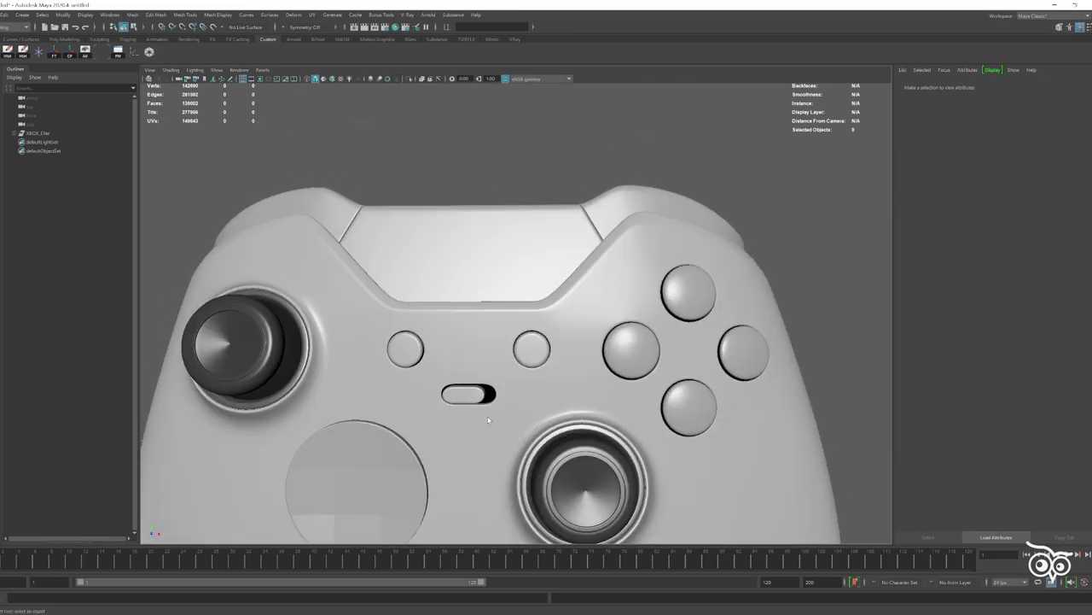
left_click(494, 472)
mouse_move(494, 472)
left_mouse_down("alt")
mouse_move(535, 503)
mouse_move(556, 452)
left_mouse_up("alt")
left_click(602, 422)
left_click_drag(640, 398, 787, 352, "alt")
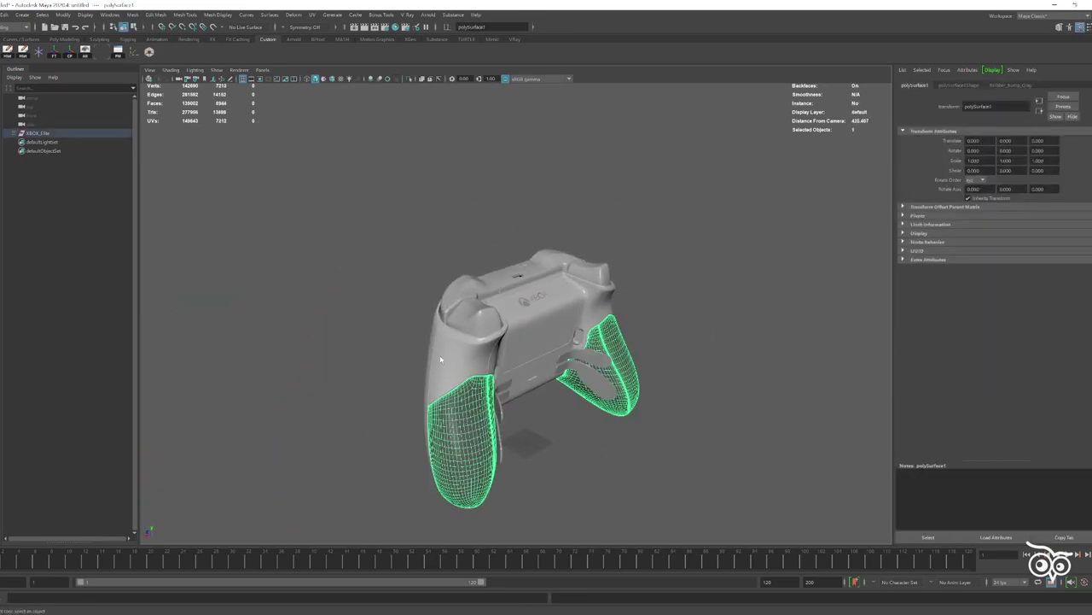
left_click_drag(440, 359, 773, 263, "alt")
left_click(651, 295)
left_click_drag(651, 295, 525, 352, "alt")
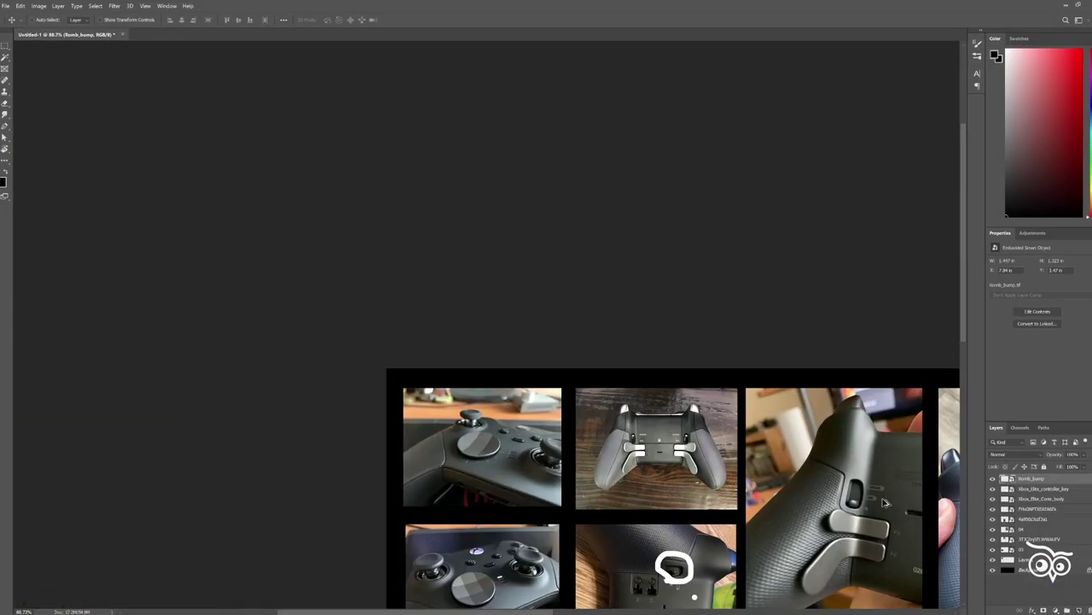
scroll(478, 334, "up", 2, "alt")
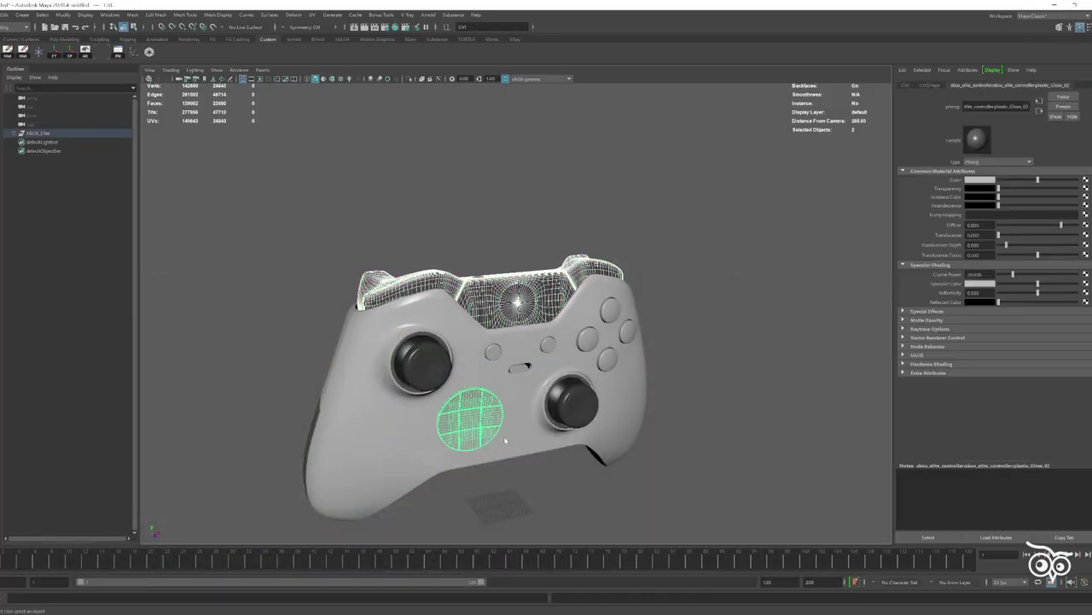
- Shrink and gather the D-pad's small UV shells in the UV Editor
left_click(312, 14)
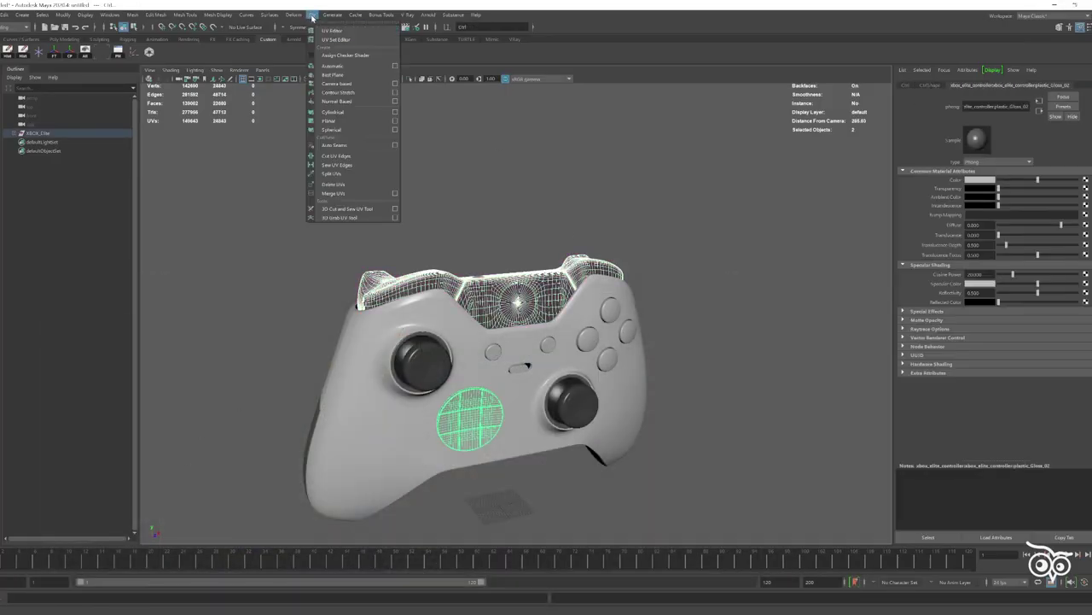
left_click(329, 31)
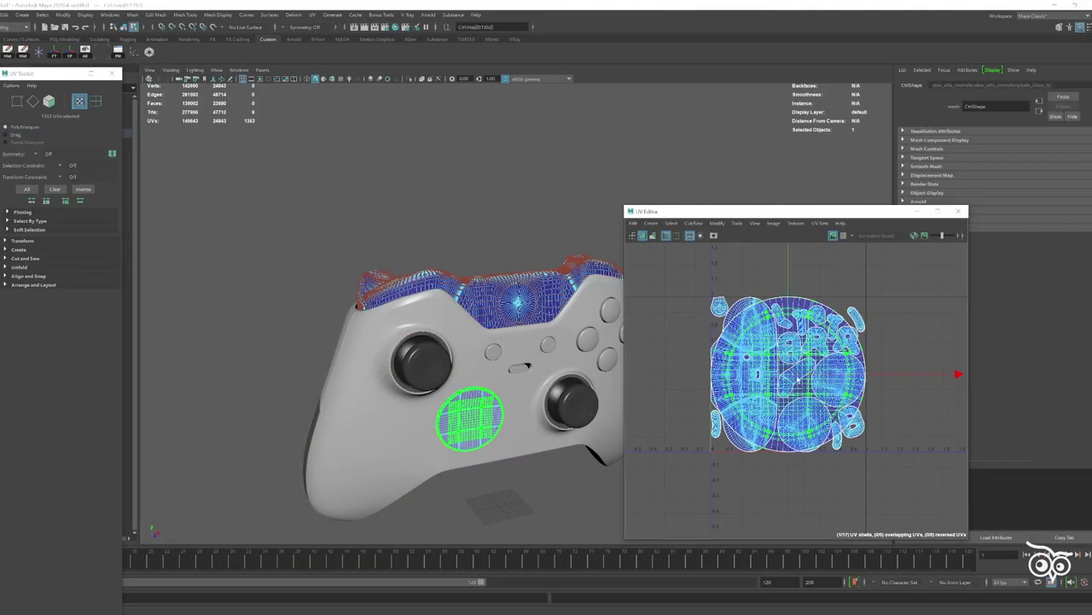
key("f")
scroll(890, 410, "down", 3)
mouse_move(776, 247)
left_mouse_down()
mouse_move(876, 446)
mouse_move(840, 326)
left_mouse_up()
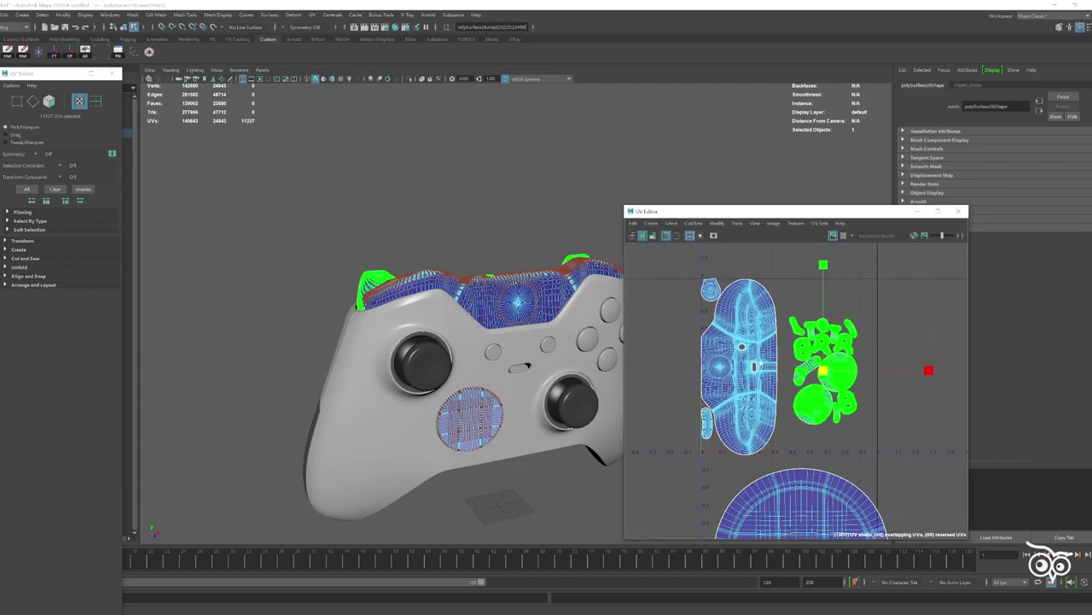
middle_click_drag(841, 326, 823, 249, "alt")
- Scale down the large circle UV shell and place it beside the long shell
left_click(802, 452)
key("r")
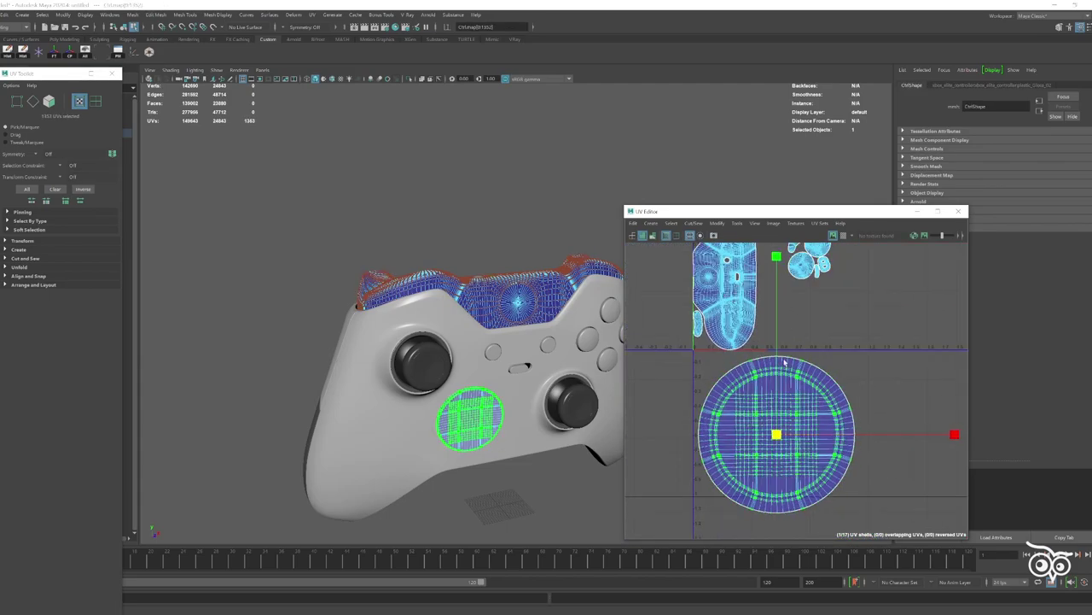
key("w")
mouse_move(773, 435)
left_mouse_down()
mouse_move(734, 434)
mouse_move(794, 319)
left_mouse_up()
middle_click_drag(794, 318, 820, 409, "alt")
key("F8")
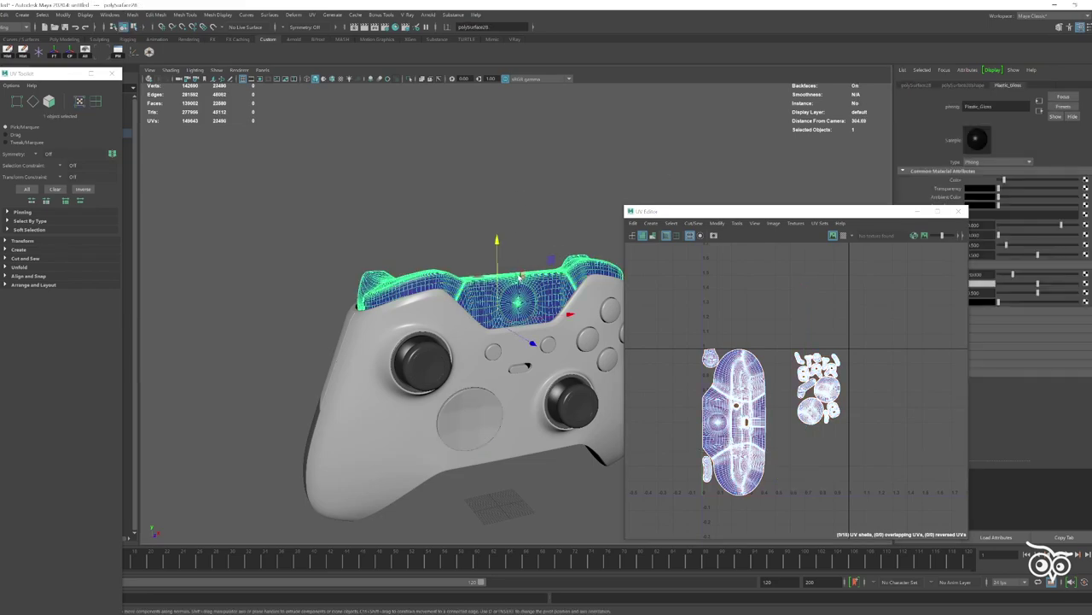
right_click_drag(550, 239, 547, 355)
- Auto-layout the top housing's UVs and assign it the Plastic_Black material
left_click(547, 355)
left_click(717, 223)
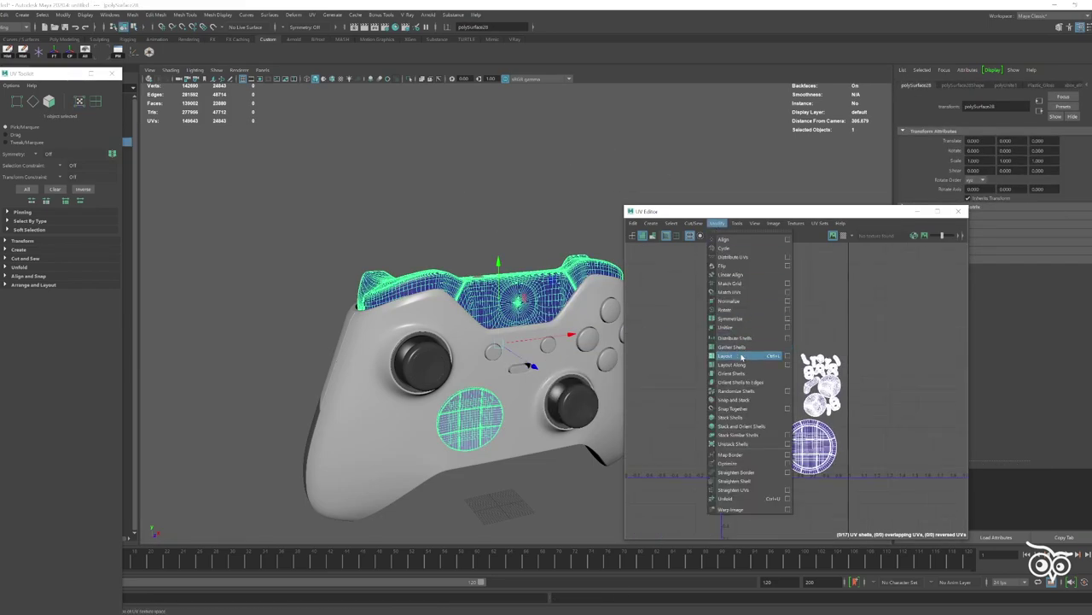
left_click(734, 355)
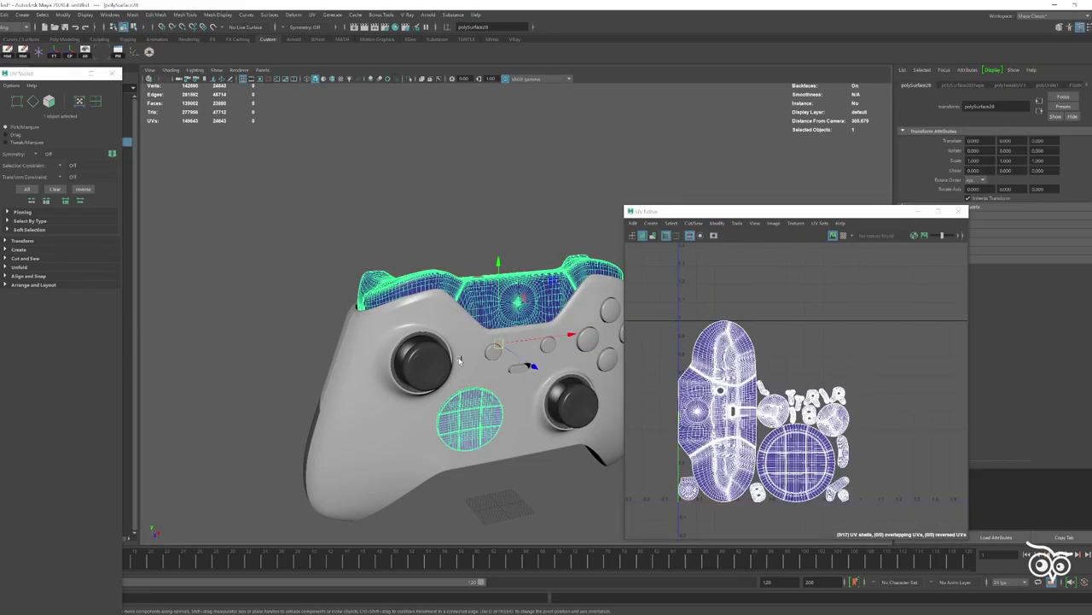
right_click_drag(525, 192, 622, 486)
left_click(512, 192)
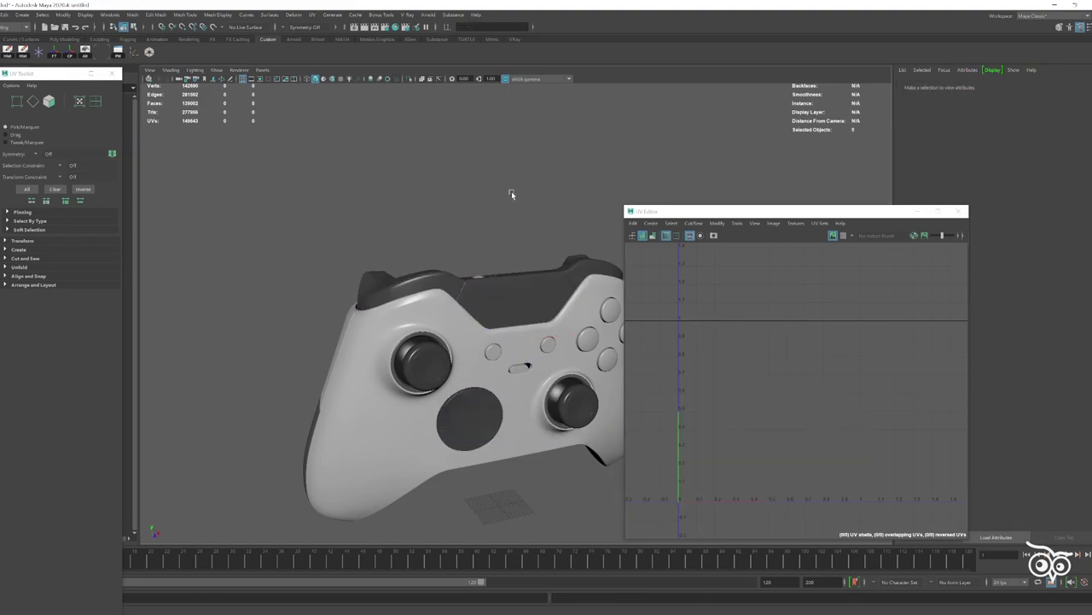
left_click(398, 30)
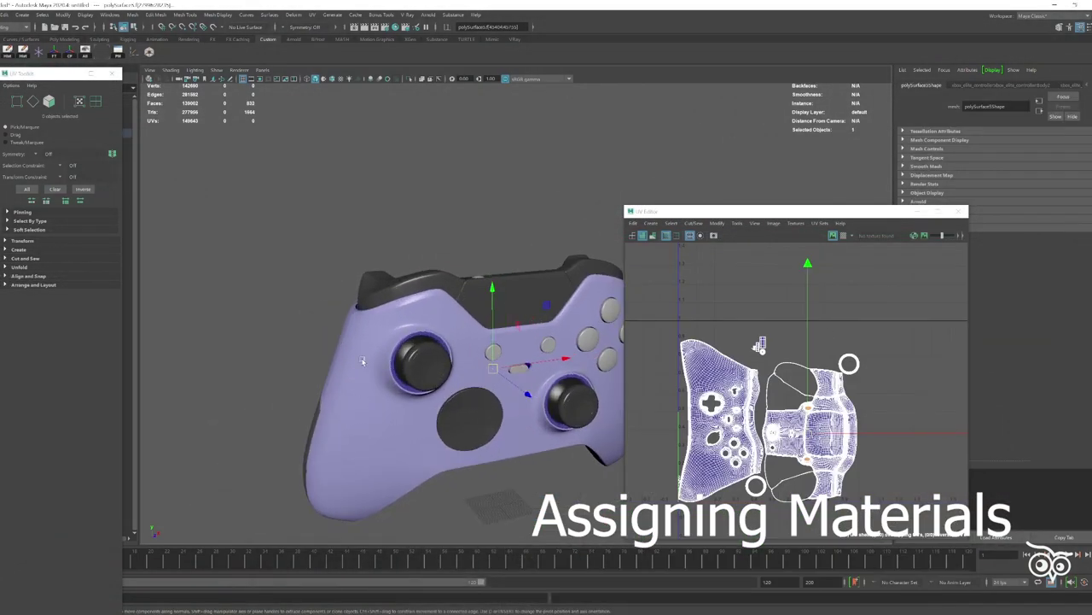
- Assign a new Phong material named Body to the controller body
left_click(362, 361)
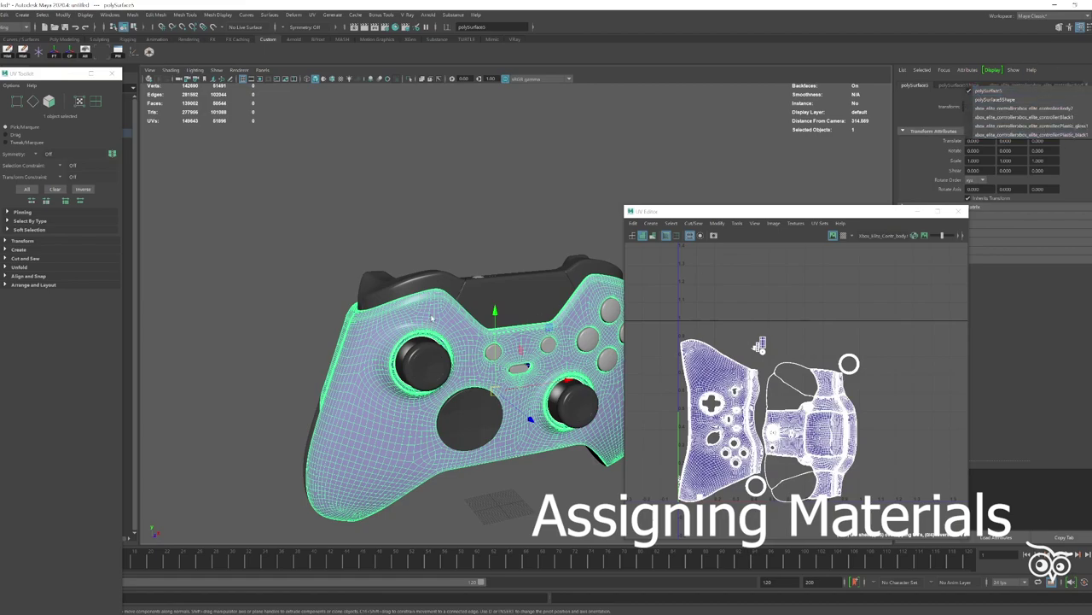
right_click_drag(432, 318, 430, 543)
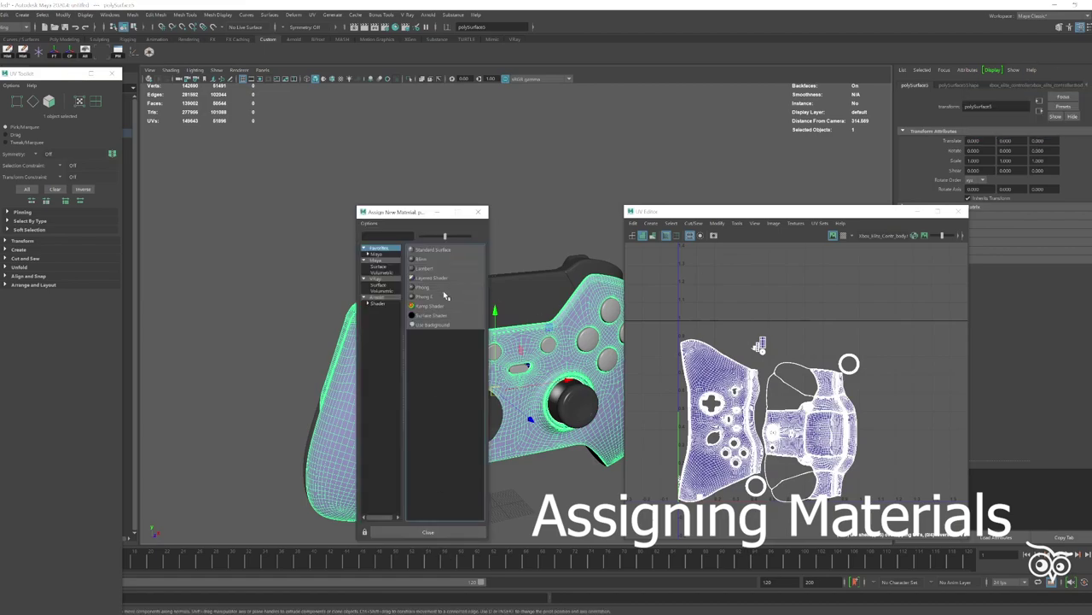
left_click(447, 297)
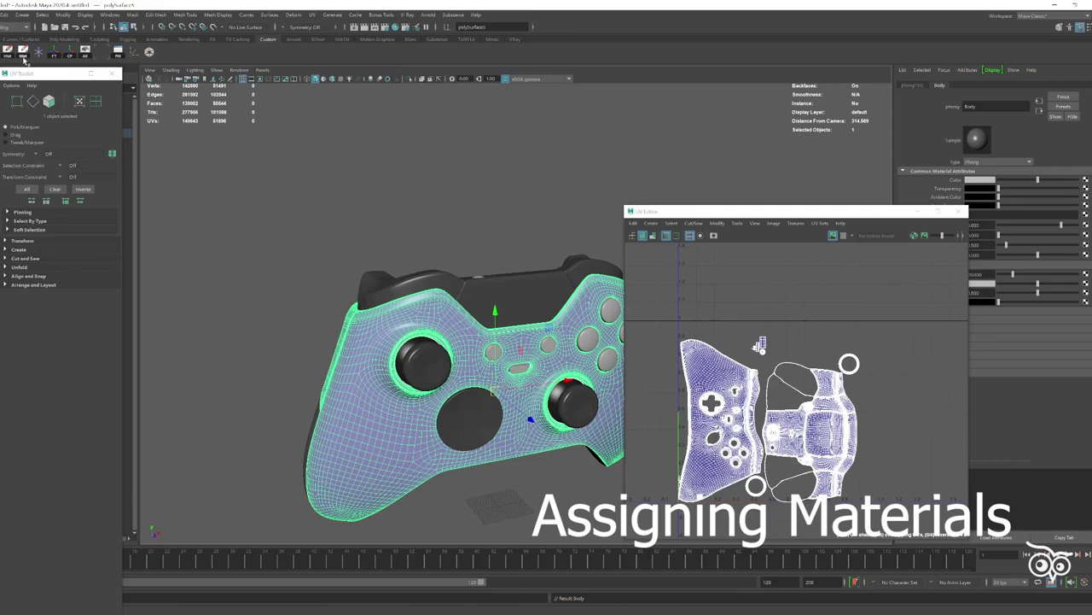
left_click(497, 210)
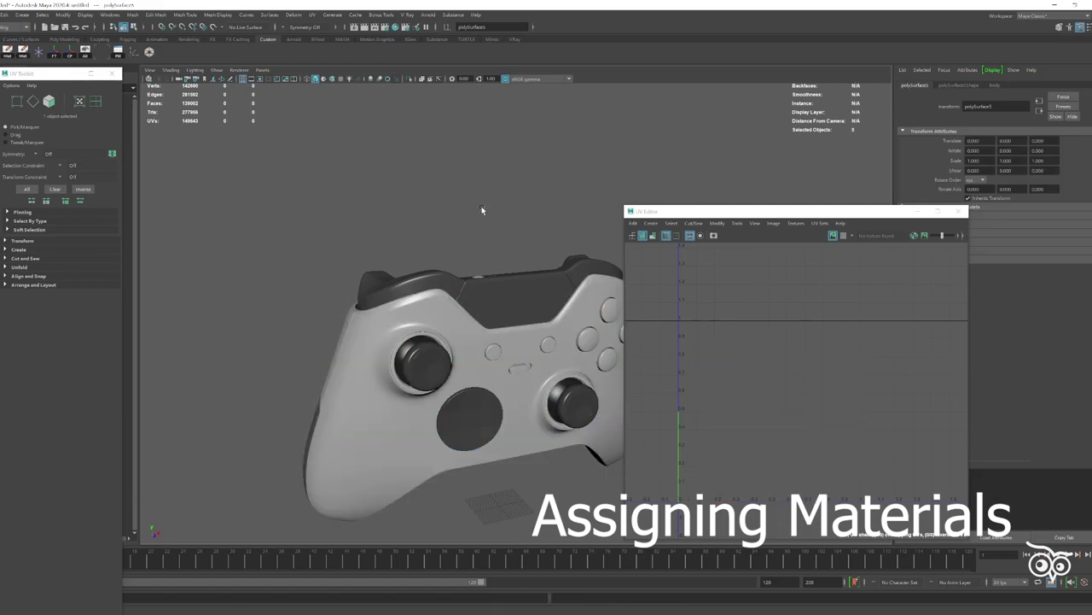
- Give the thumbstick its own new Phong material, Rubber_Bump, through the Hypershade
left_click(399, 26)
right_click(509, 552)
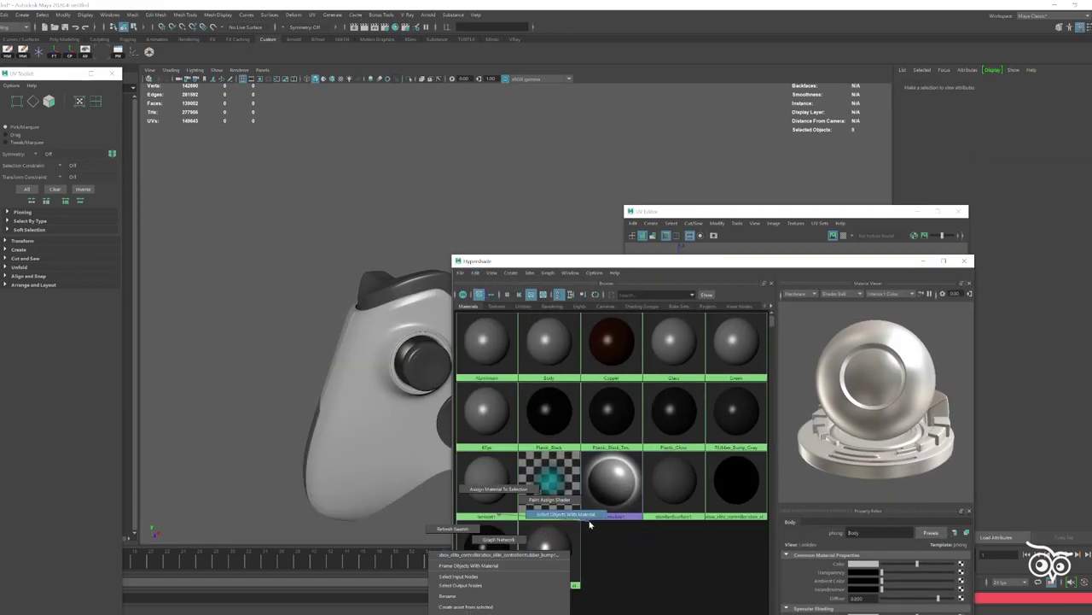
left_click(512, 559)
mouse_move(811, 261)
left_mouse_down()
mouse_move(869, 301)
mouse_move(851, 310)
left_mouse_up()
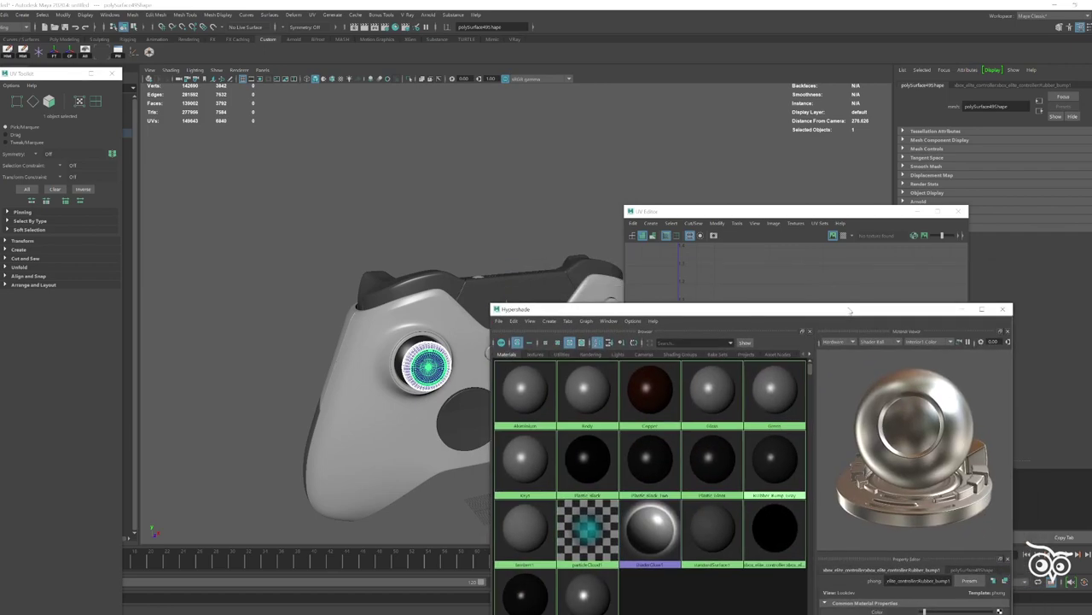
right_click_drag(512, 181, 423, 341)
left_click(475, 209)
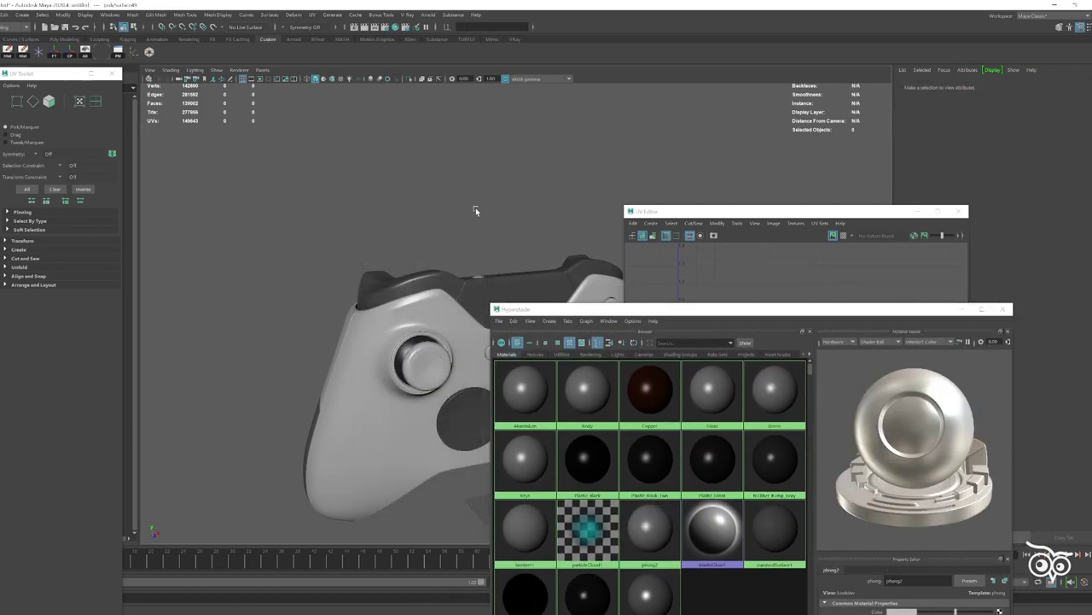
left_click(427, 366)
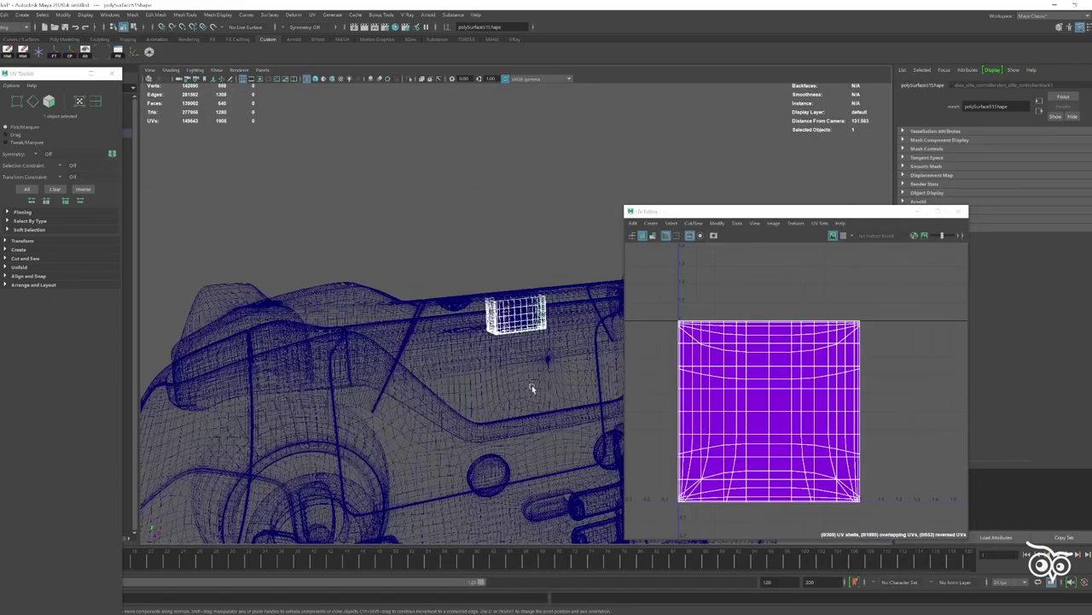
- Isolate the small port box, reproject and lay out its UVs, and assign a new Phong
key("f")
key("ctrl+1")
left_click(499, 384)
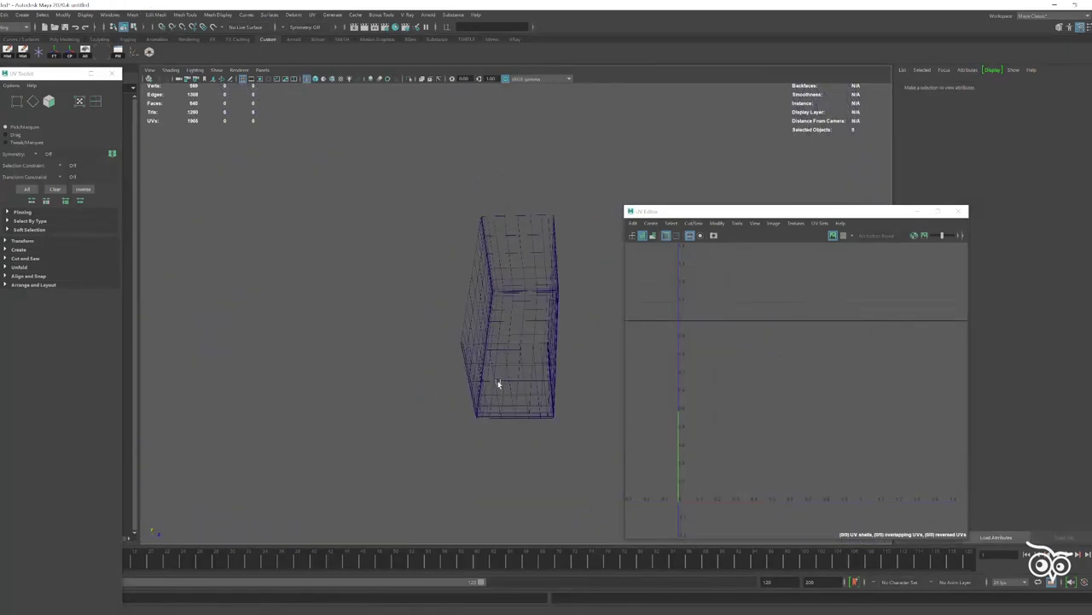
left_click(499, 384)
left_click(717, 223)
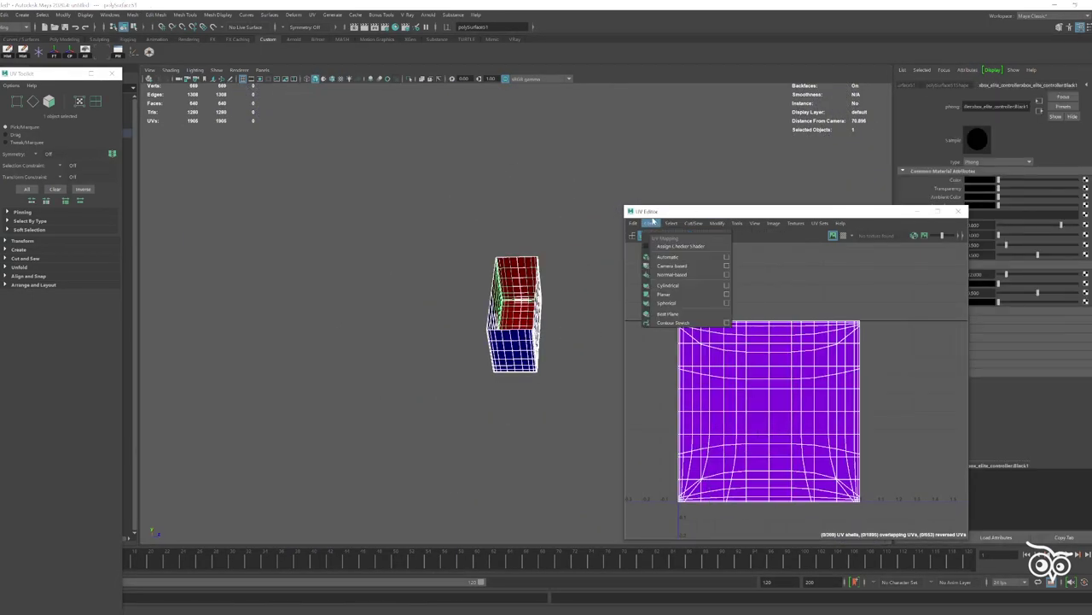
left_click(743, 410)
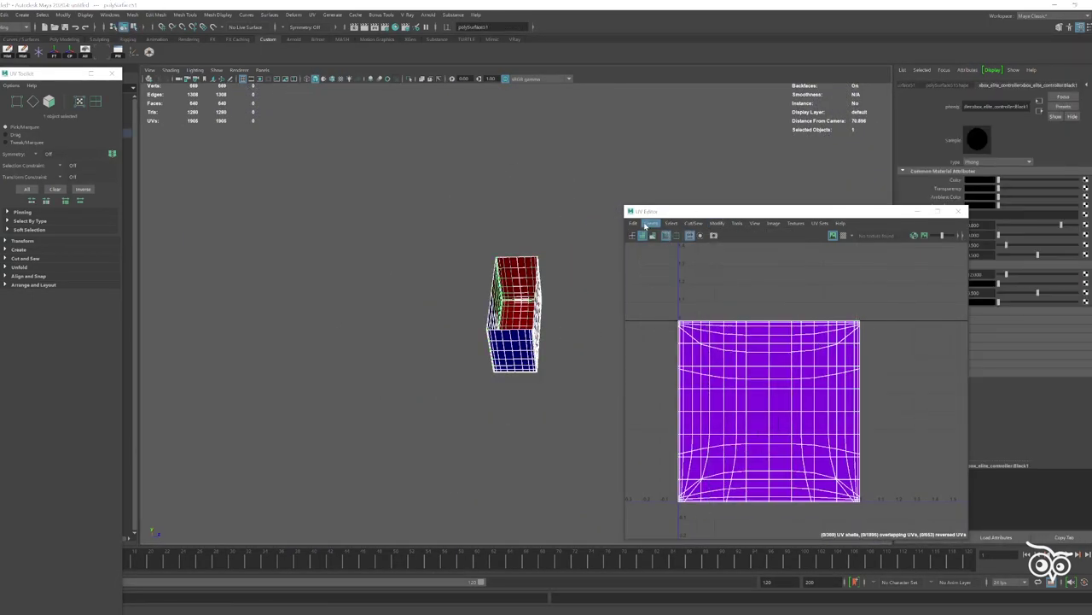
left_click(690, 351)
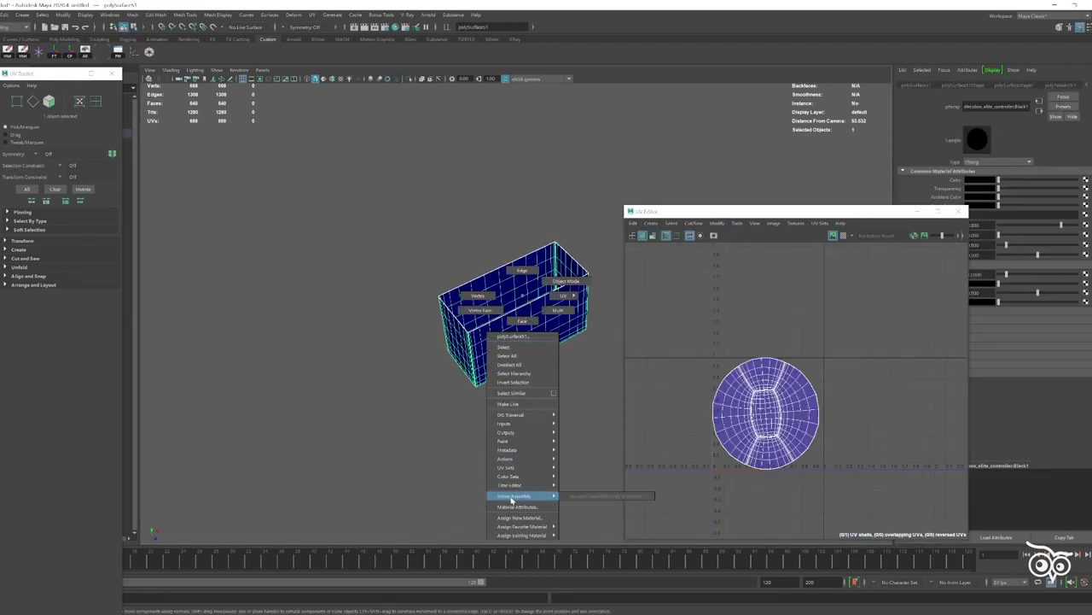
right_click_drag(507, 372, 521, 495)
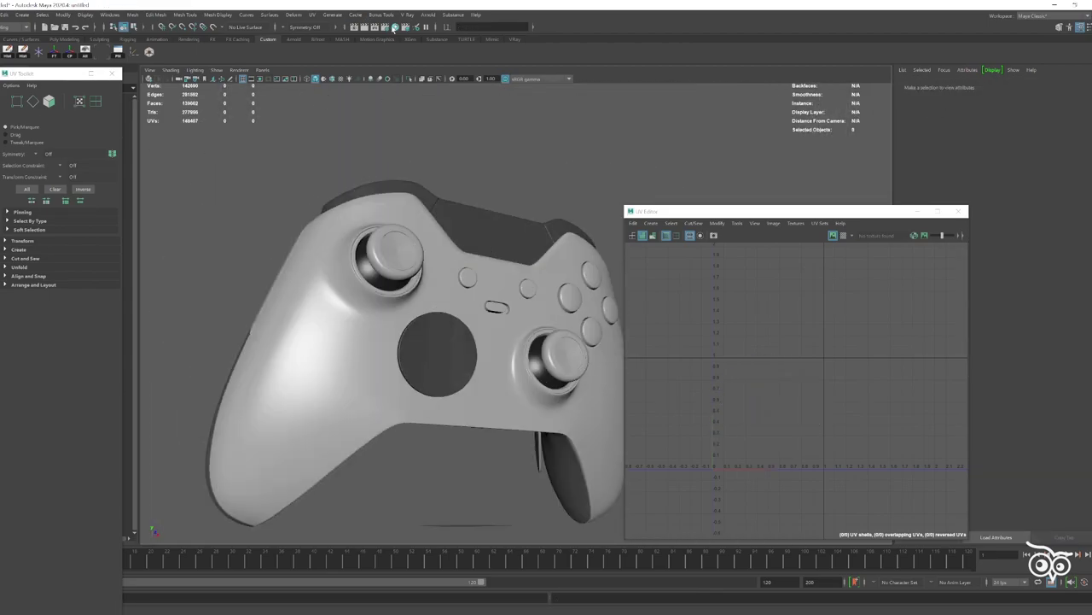
- Assign the rear paddles a new Phong material named Chrome
left_click(394, 27)
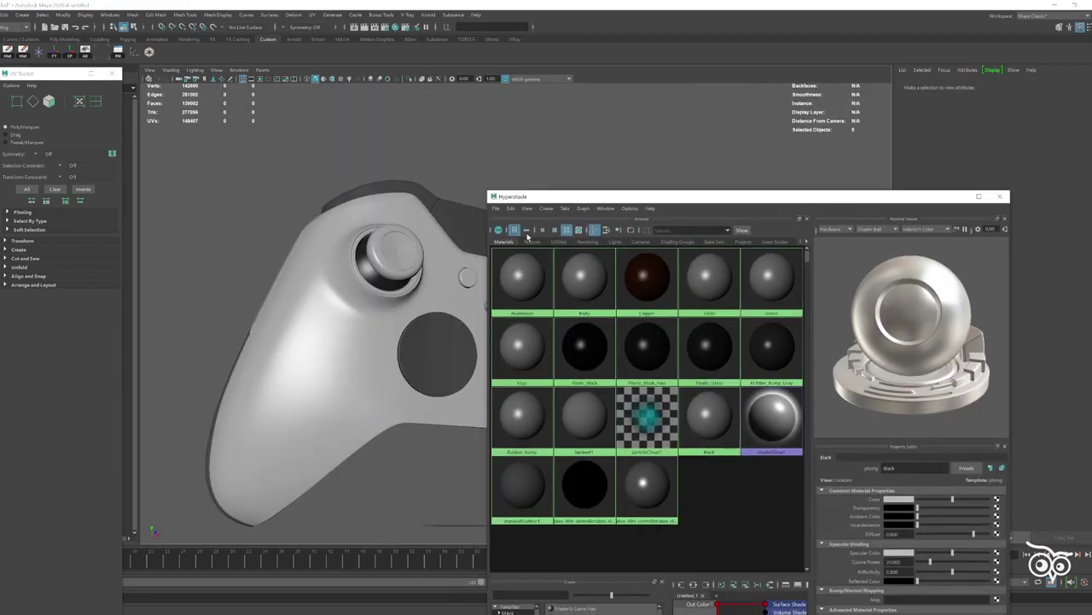
right_click(601, 496)
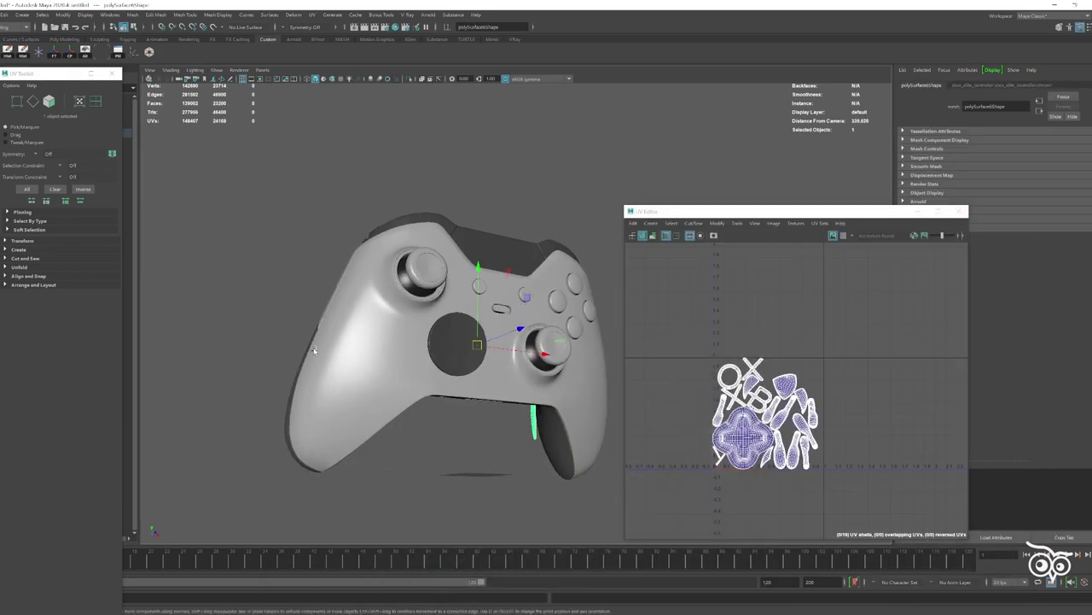
left_click_drag(315, 350, 397, 374, "alt")
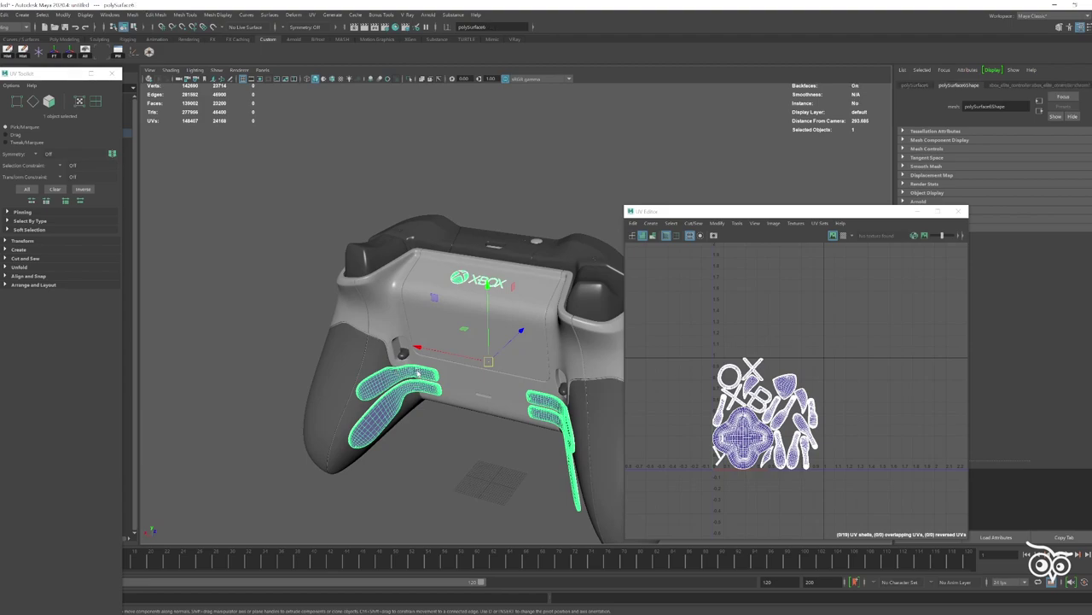
right_click_drag(517, 176, 512, 401)
left_click(448, 287)
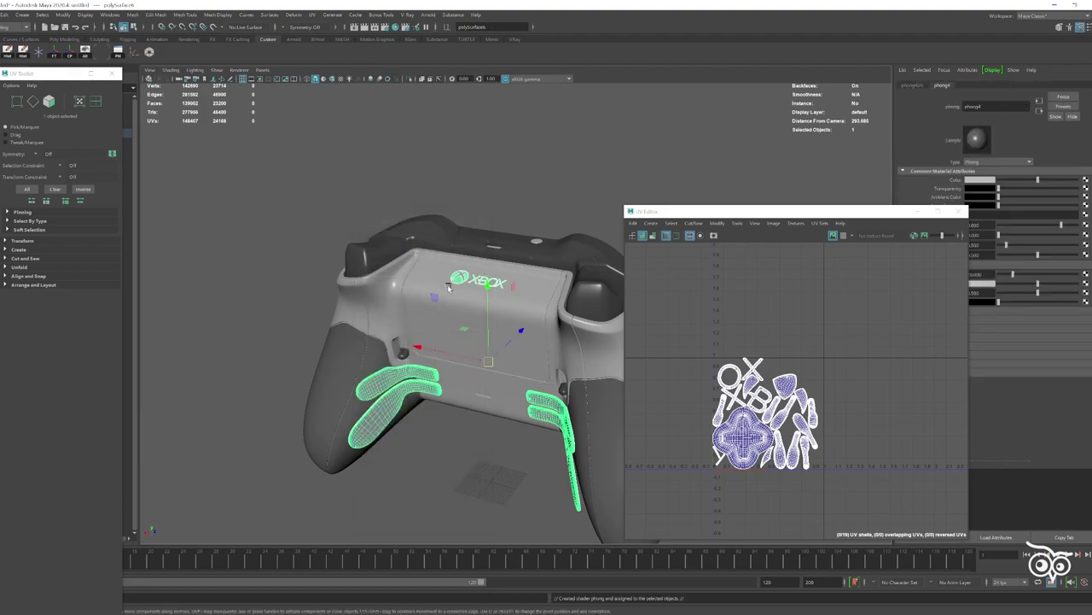
type("Chrome")
key("Return")
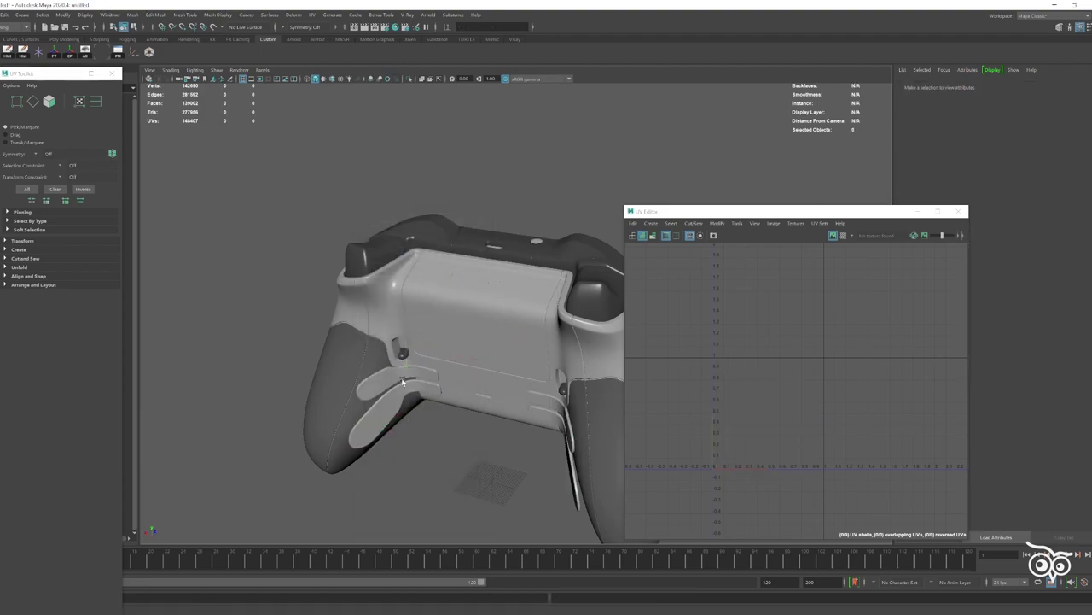
left_click(583, 166)
left_click_drag(583, 165, 666, 273, "alt")
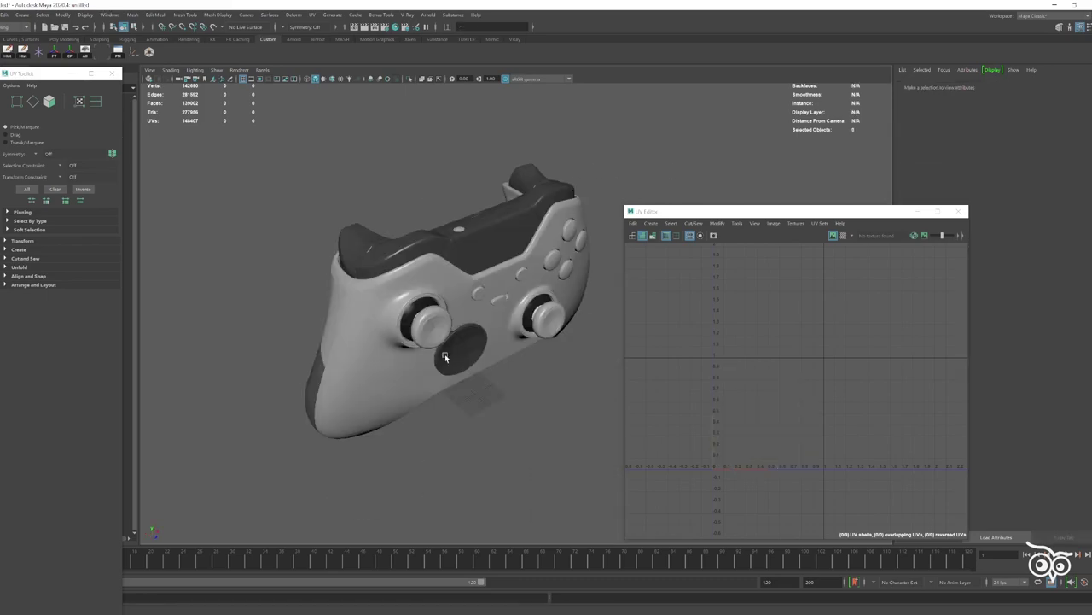
- Select the XBOX_Ctrl group and load it as xbox_elite_controller.fbx in a new Painter project
left_click(381, 28)
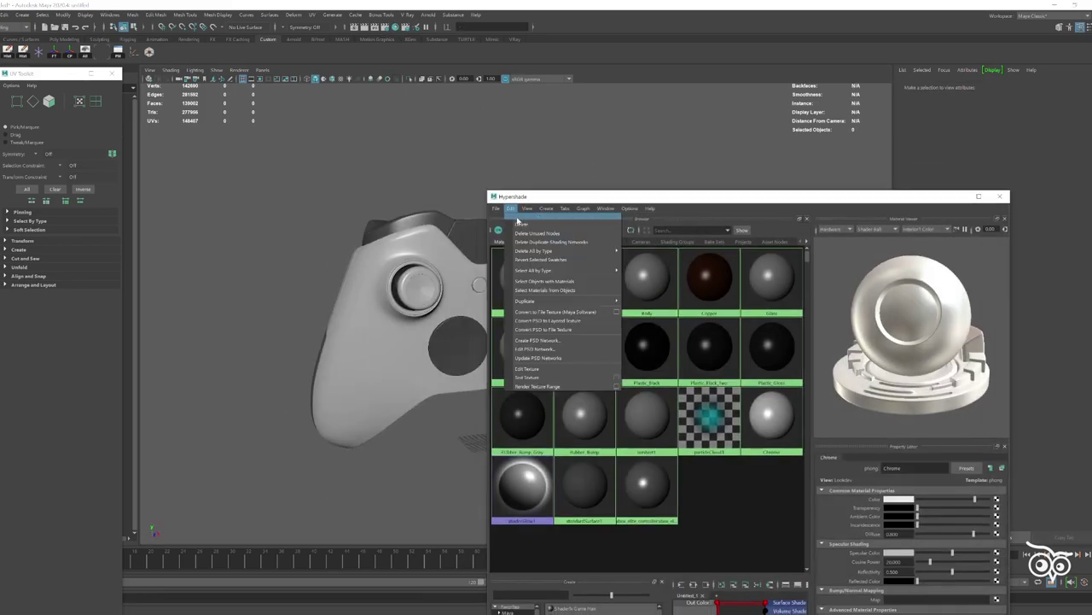
left_click(1000, 196)
left_click(47, 134)
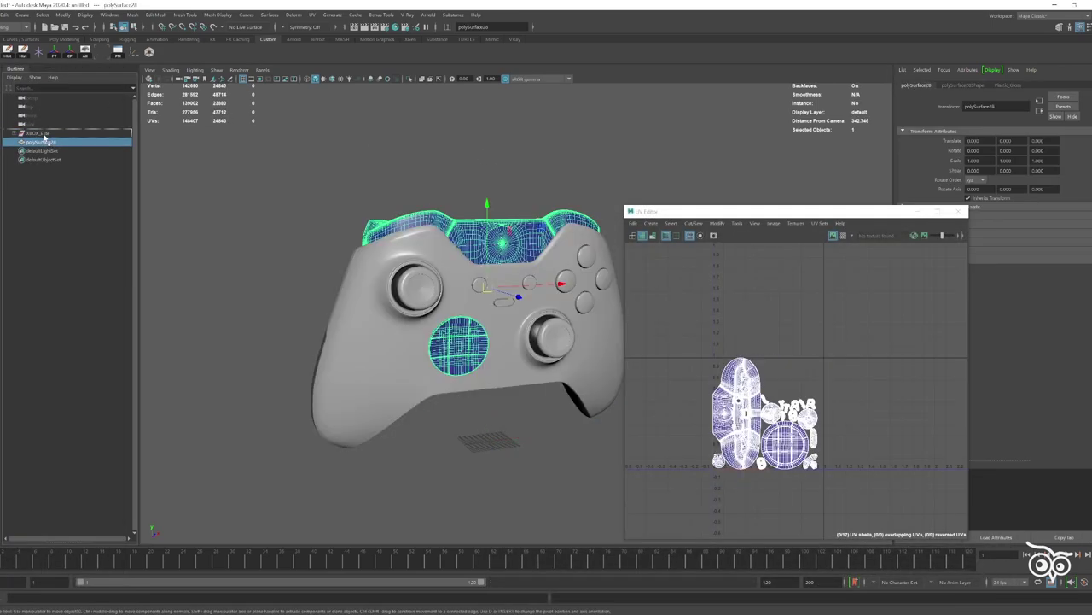
left_click(39, 134)
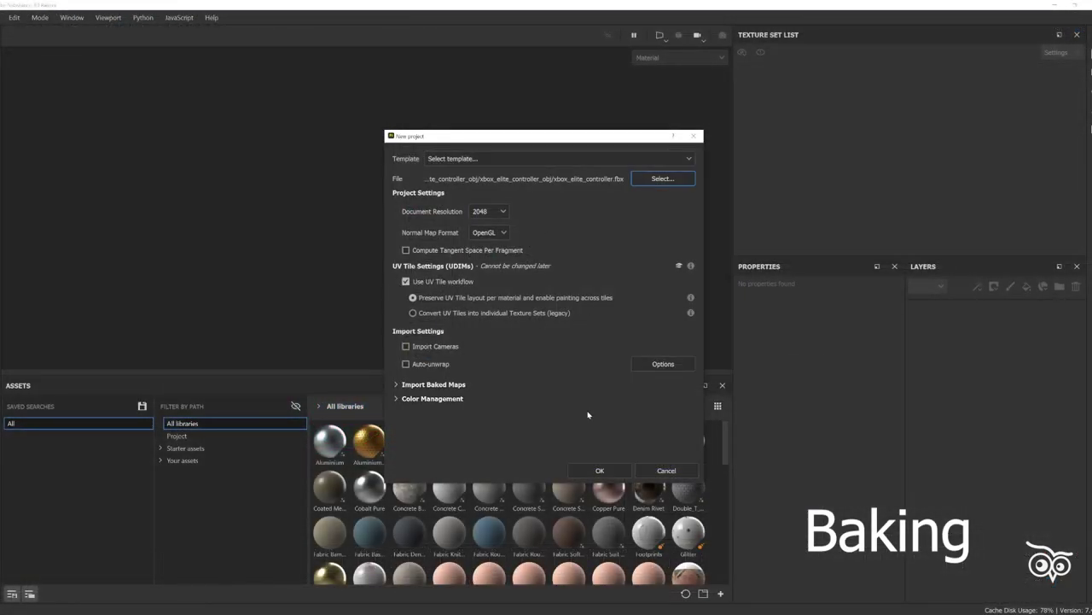
key("Return")
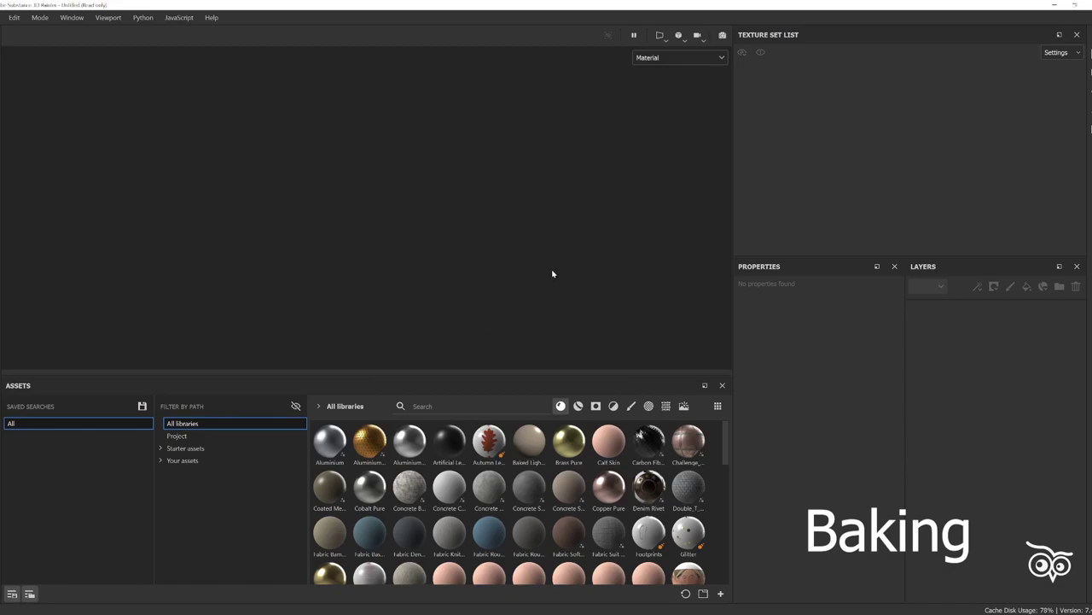
left_click_drag(500, 261, 426, 207, "alt")
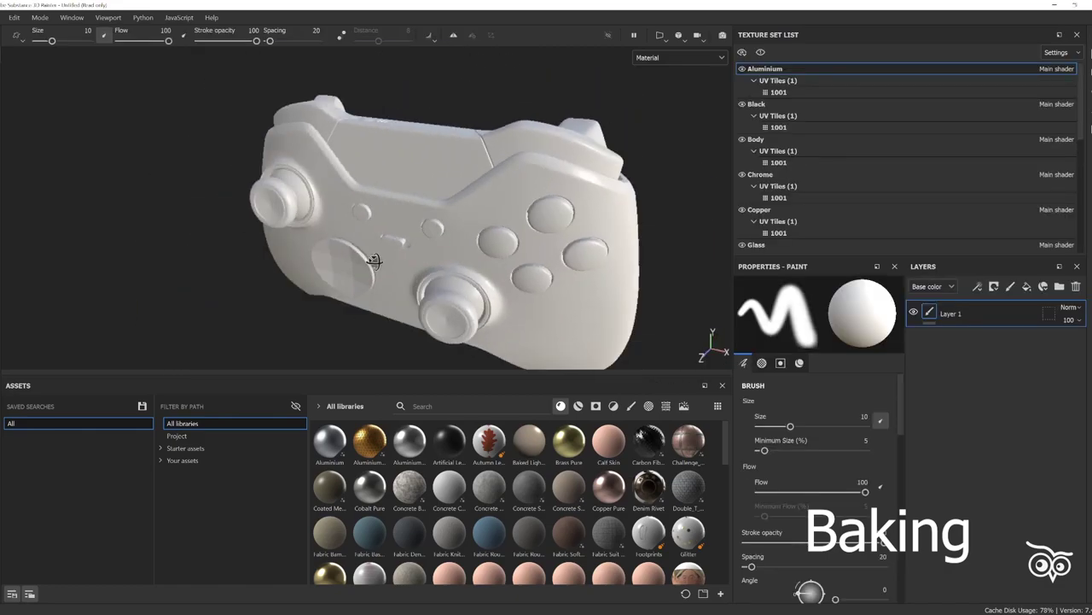
- Bake normal, ID, AO, curvature, position and thickness maps for every texture set
scroll(965, 256, "down", 5)
left_click(1037, 204)
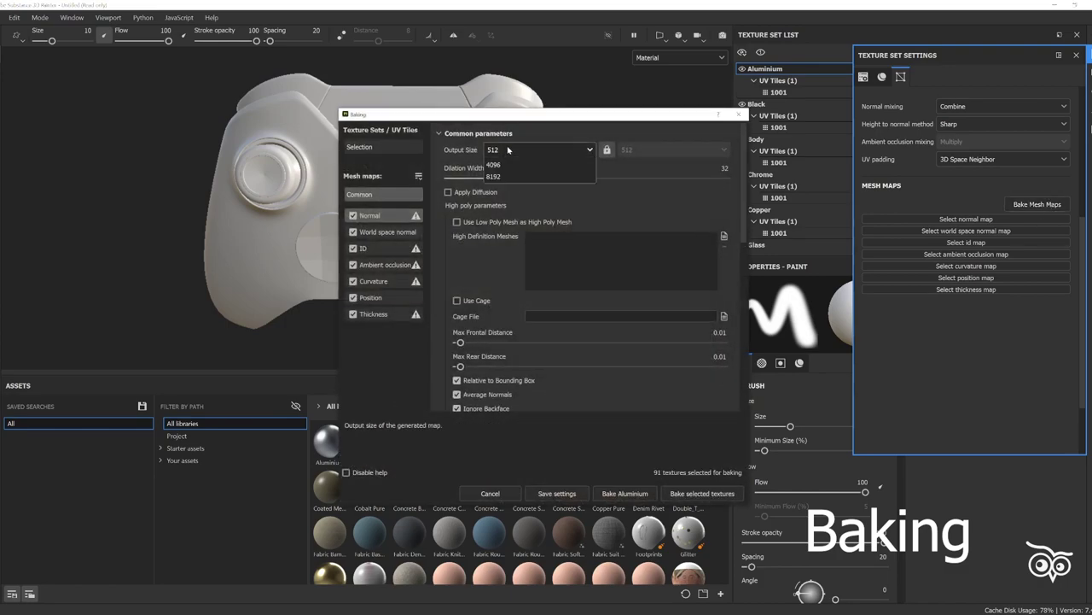
scroll(465, 214, "down", 5)
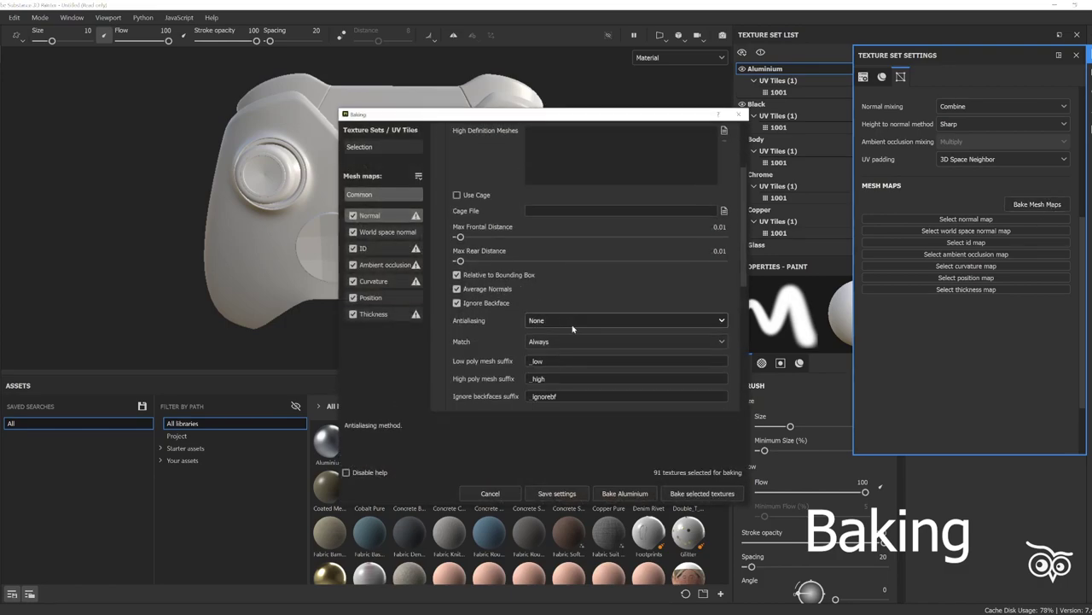
left_click(702, 494)
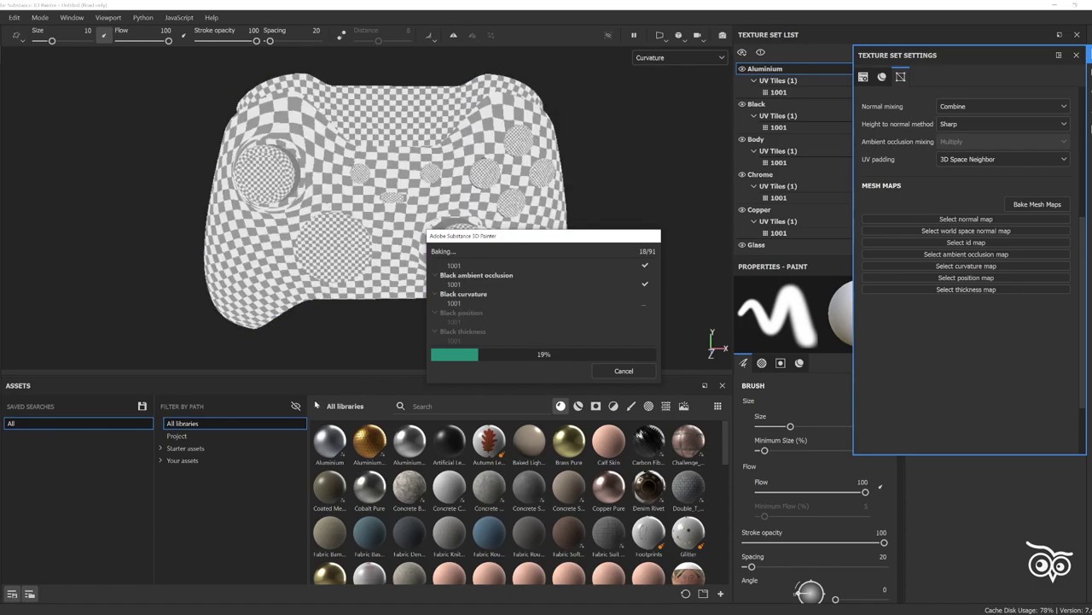
left_click_drag(514, 237, 565, 213)
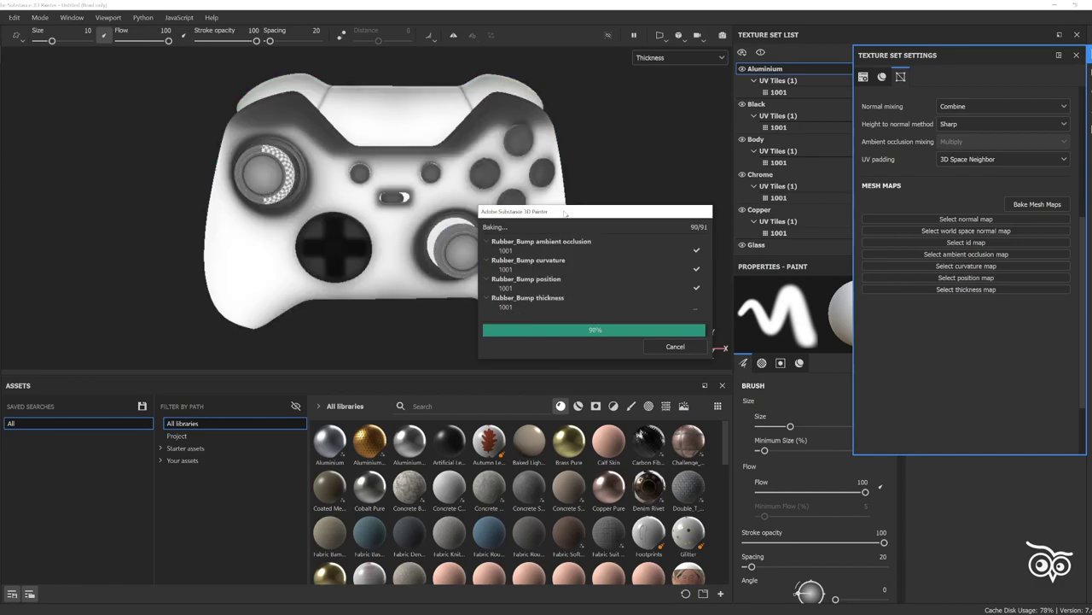
left_click(675, 346)
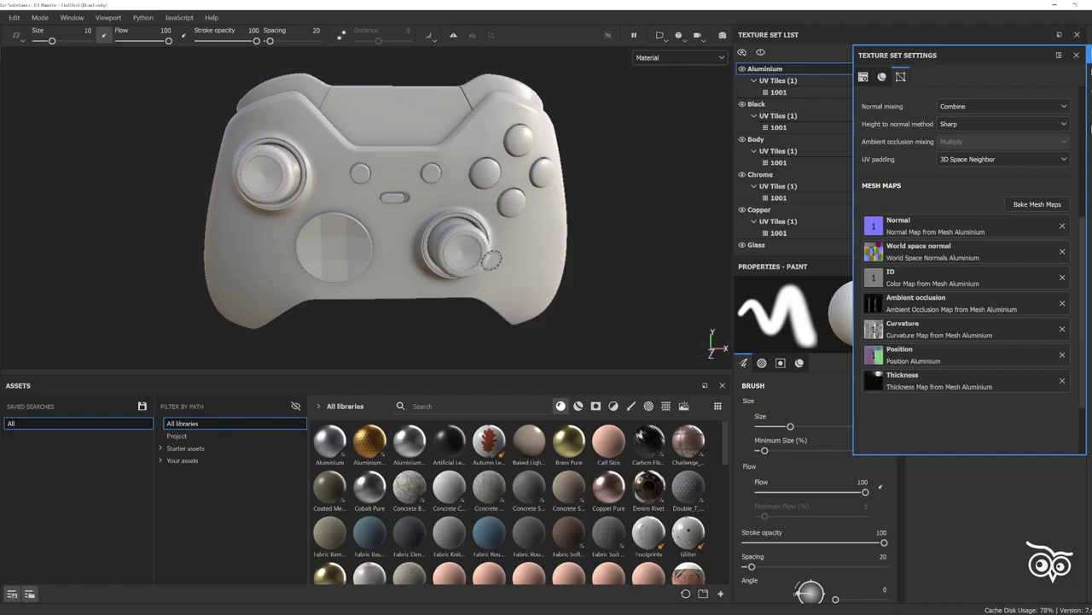
mouse_move(376, 116)
left_mouse_down("alt")
mouse_move(365, 261)
mouse_move(748, 111)
mouse_move(341, 176)
mouse_move(398, 112)
mouse_move(416, 212)
mouse_move(358, 204)
left_mouse_up("alt")
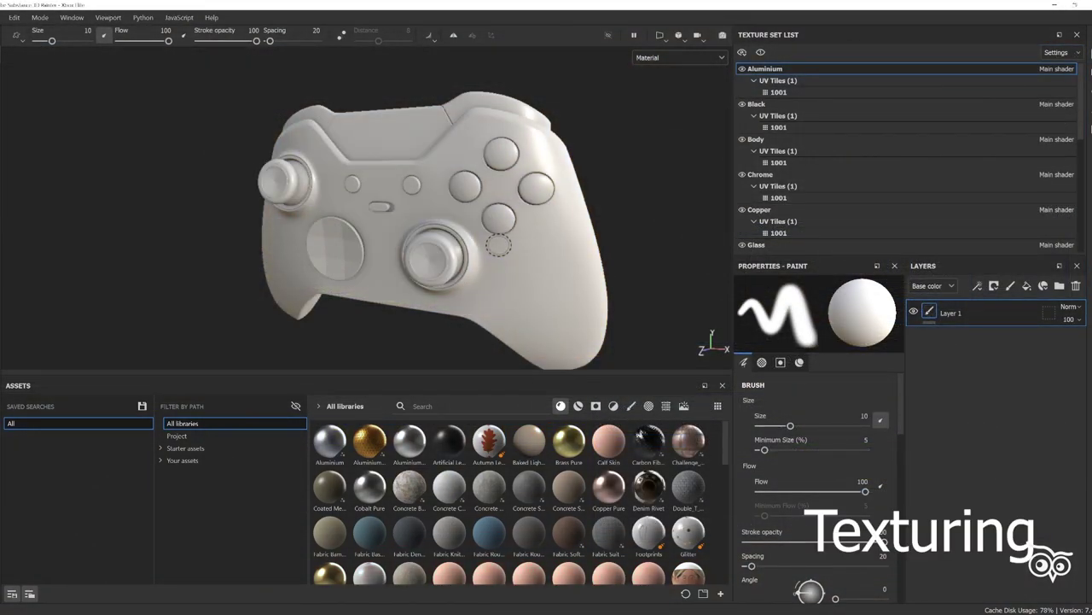
- Search 'plastic' and apply Plastic Armor Glossy to the thumbstick, checking its base colour
mouse_move(440, 226)
left_mouse_down("alt")
mouse_move(208, 224)
mouse_move(459, 251)
mouse_move(431, 253)
mouse_move(540, 416)
left_mouse_up("alt")
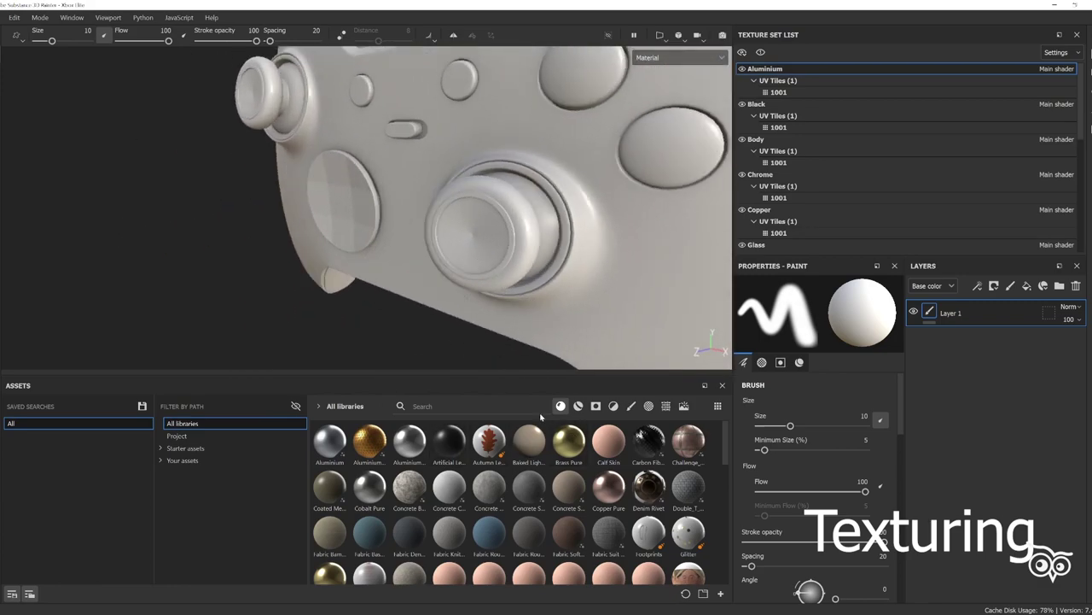
left_click(450, 407)
type("plastic")
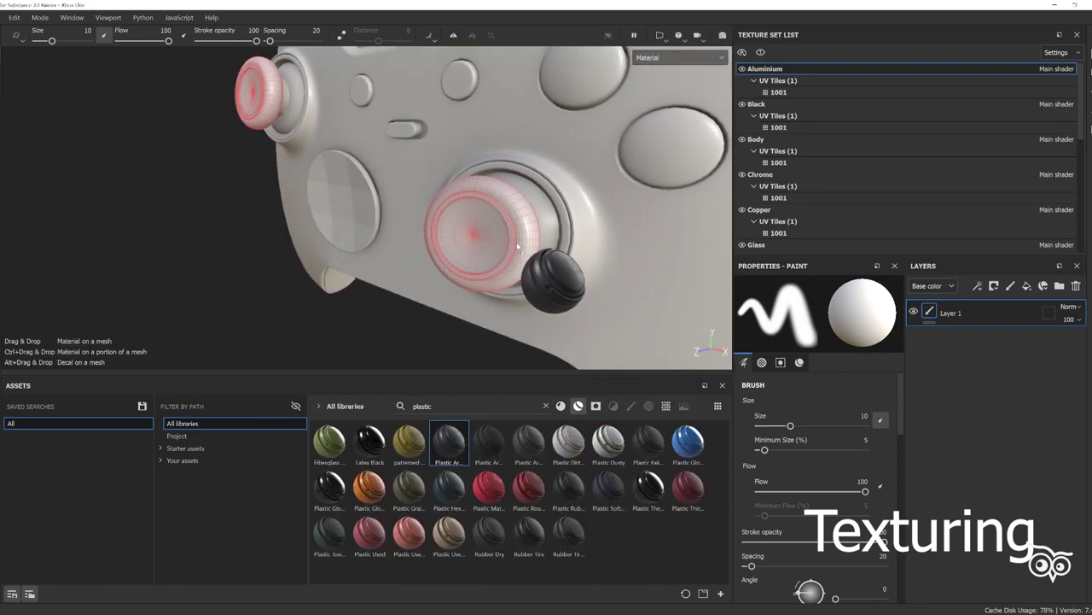
mouse_move(449, 440)
left_mouse_down()
mouse_move(518, 248)
mouse_move(427, 274)
left_mouse_up()
left_click(926, 312)
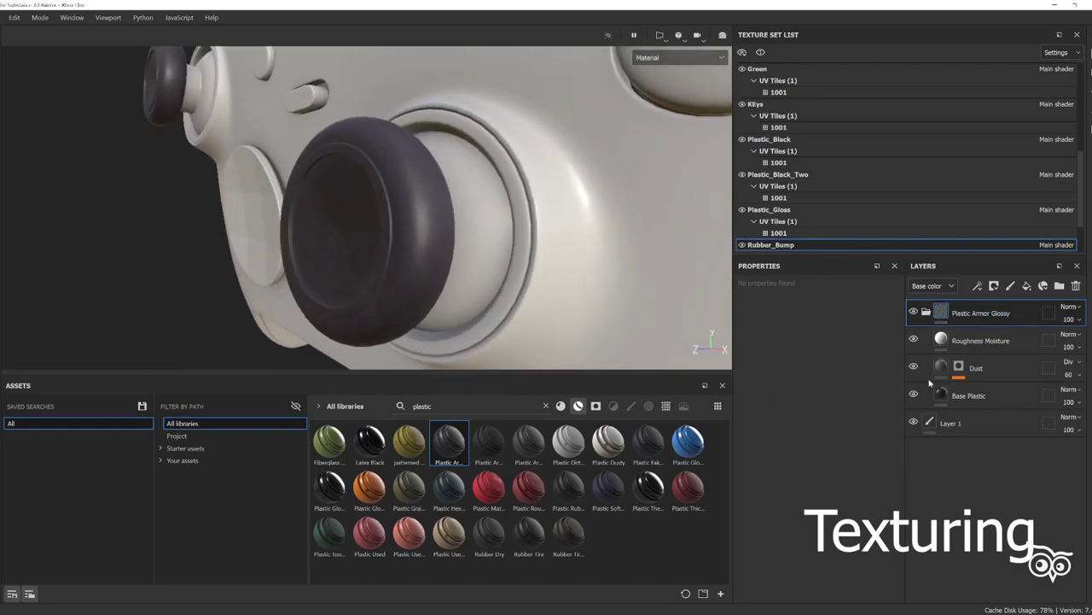
left_click(1058, 395)
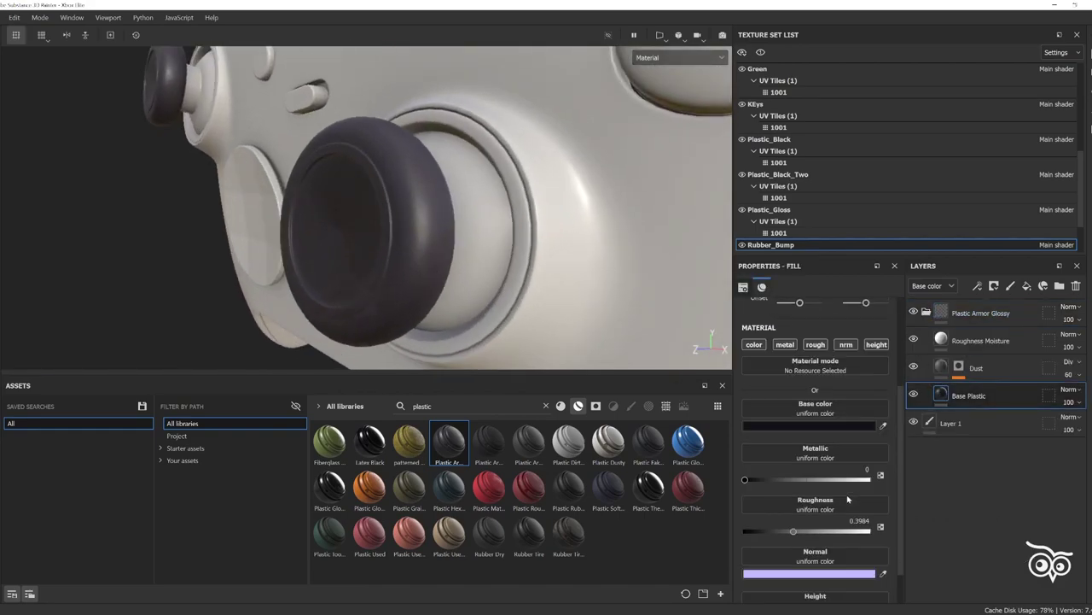
left_click_drag(428, 222, 442, 236, "alt")
left_click(809, 425)
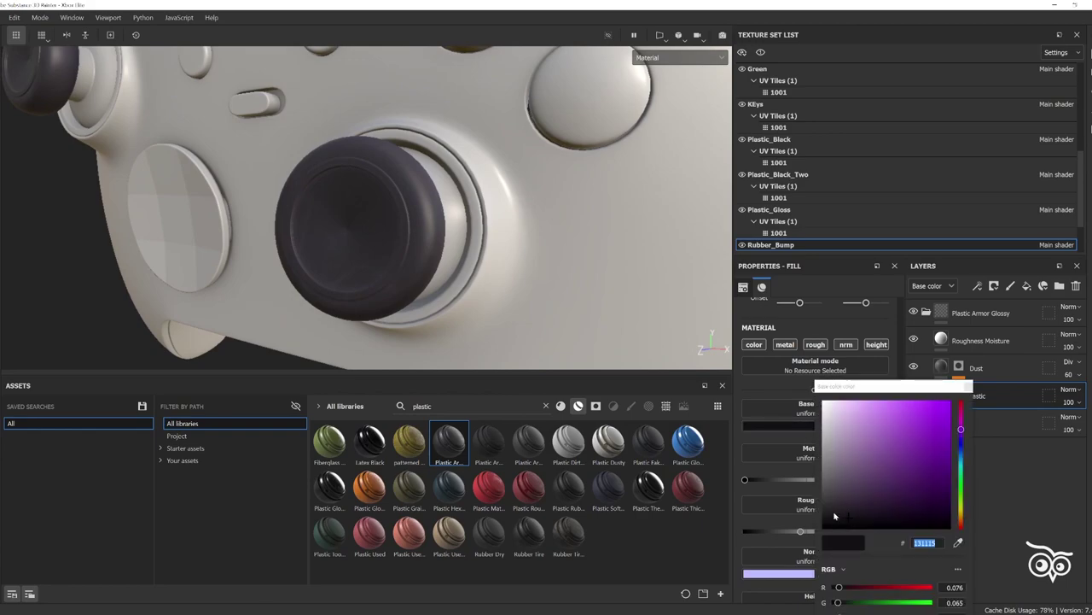
left_click(968, 386)
mouse_move(528, 488)
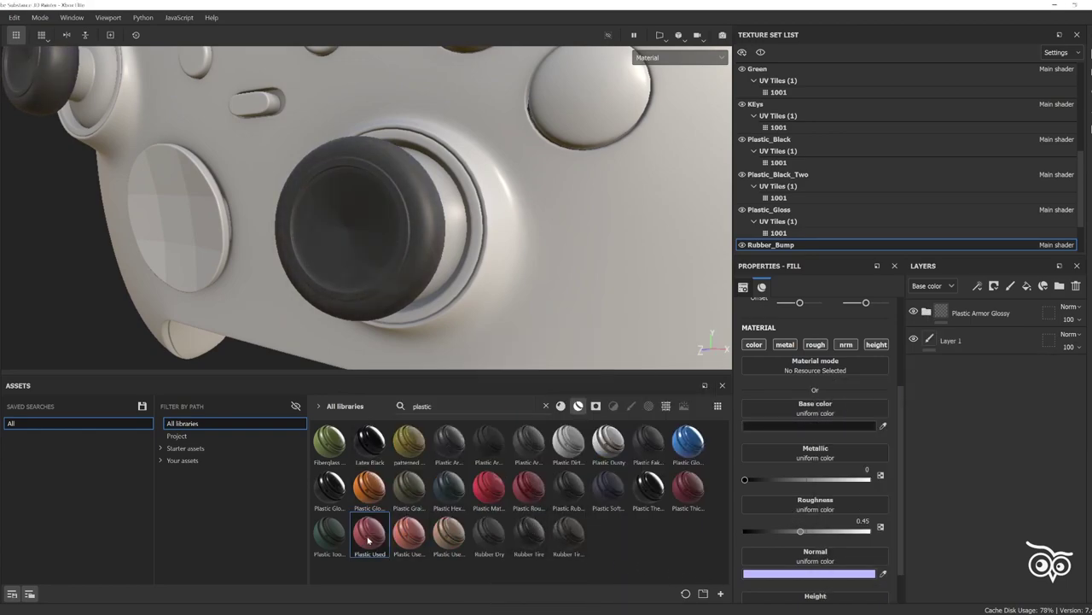
- Apply Plastic Used to the thumbstick, hide the red base coat, and set wear contrast 0.25
mouse_move(369, 533)
left_mouse_down()
mouse_move(476, 268)
mouse_move(597, 301)
left_mouse_up()
left_click(926, 313)
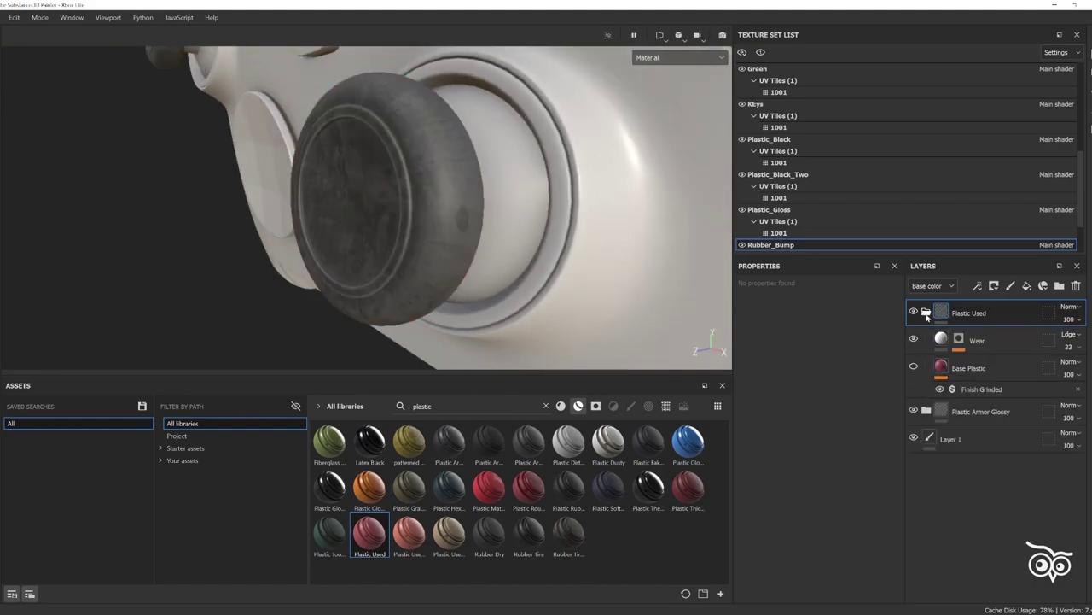
left_click(958, 340)
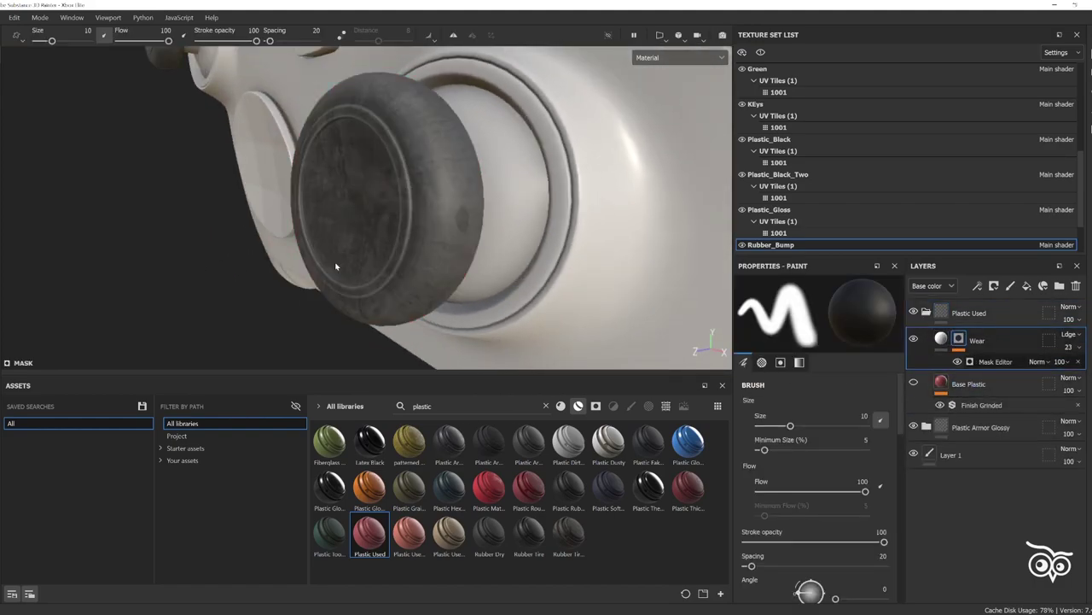
left_click_drag(335, 266, 444, 256, "alt")
left_click(995, 361)
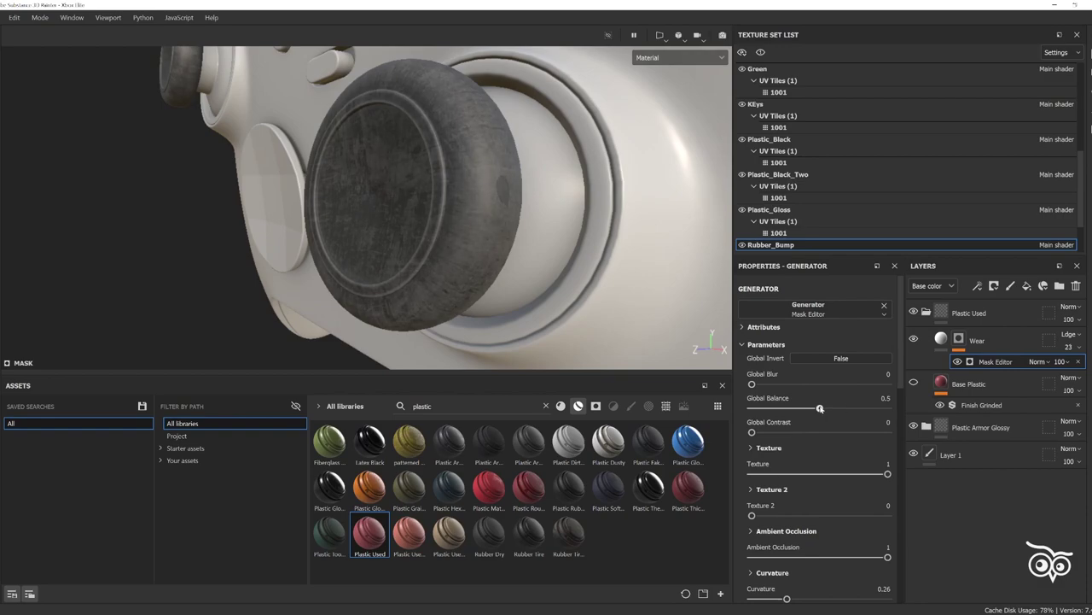
mouse_move(819, 408)
left_mouse_down()
mouse_move(808, 407)
mouse_move(833, 408)
left_mouse_up()
mouse_move(765, 432)
left_mouse_down()
mouse_move(792, 432)
mouse_move(816, 411)
left_mouse_up()
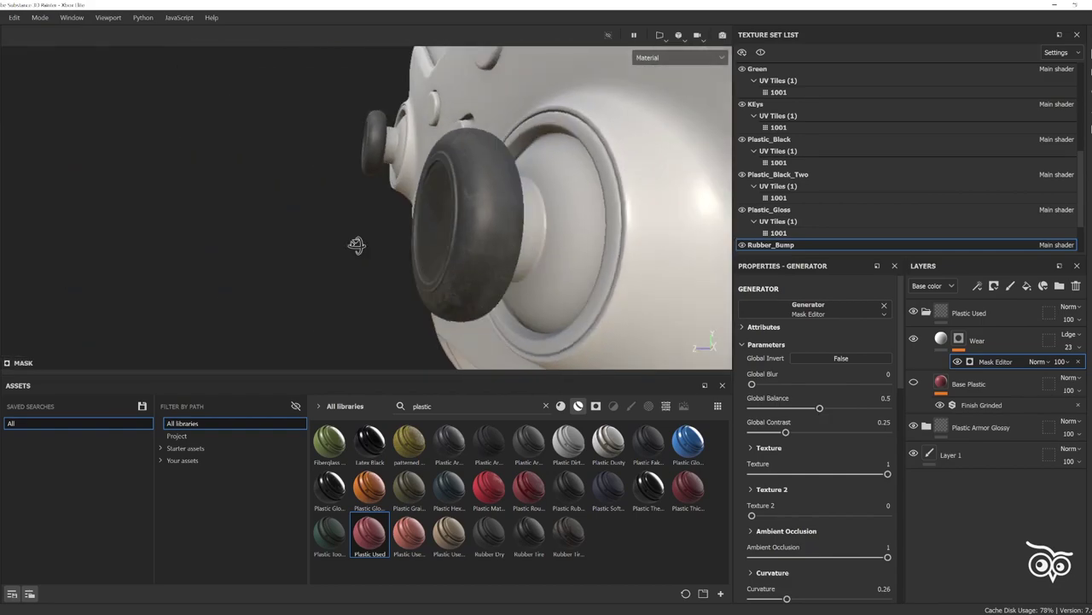
mouse_move(353, 176)
left_mouse_down("alt")
mouse_move(310, 261)
mouse_move(541, 279)
left_mouse_up("alt")
left_click(926, 313)
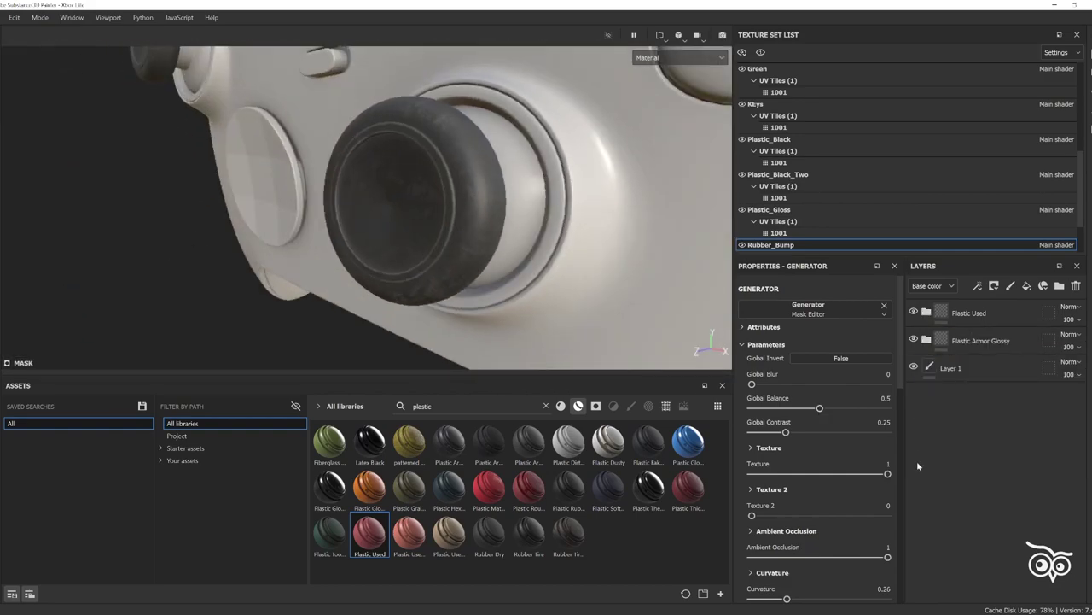
- Add a fill layer with colour, metal, roughness and normal off, leaving only height
left_click(1028, 285)
left_click(754, 343)
left_click(785, 344)
left_click(815, 344)
left_click(846, 343)
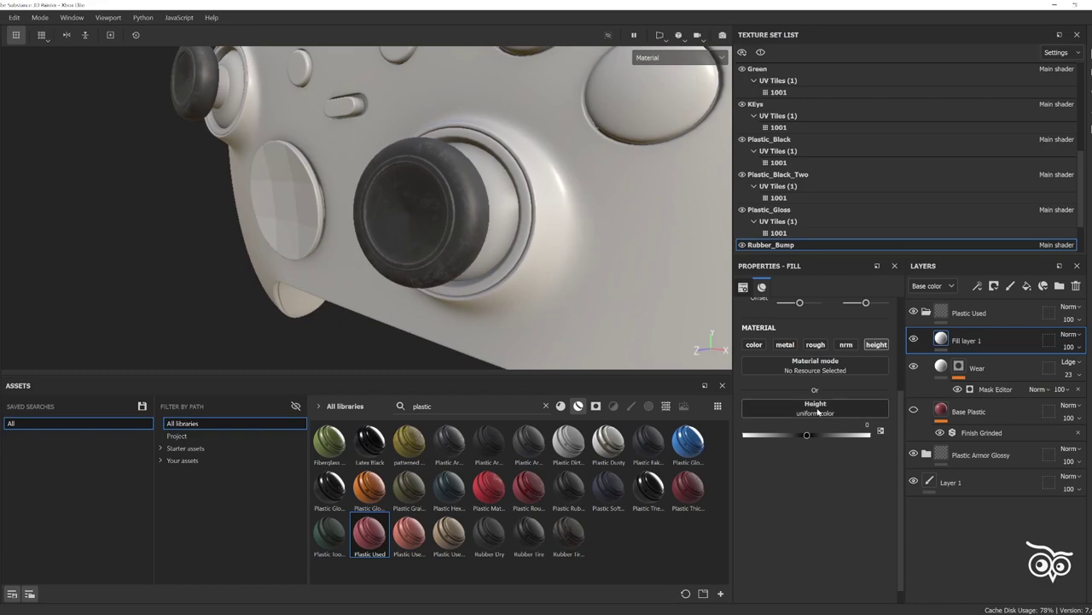
- Move Fill layer 1 above Plastic Used and give it a black mask containing a Fill effect
scroll(455, 294, "up", 3)
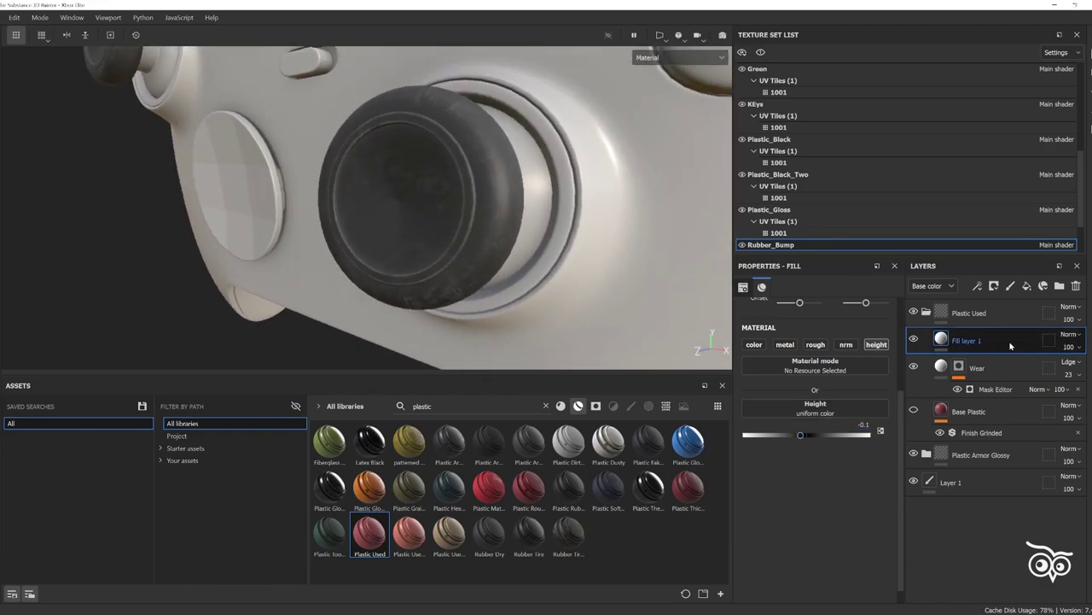
left_click_drag(947, 339, 947, 309)
left_click(926, 339)
left_click(977, 285)
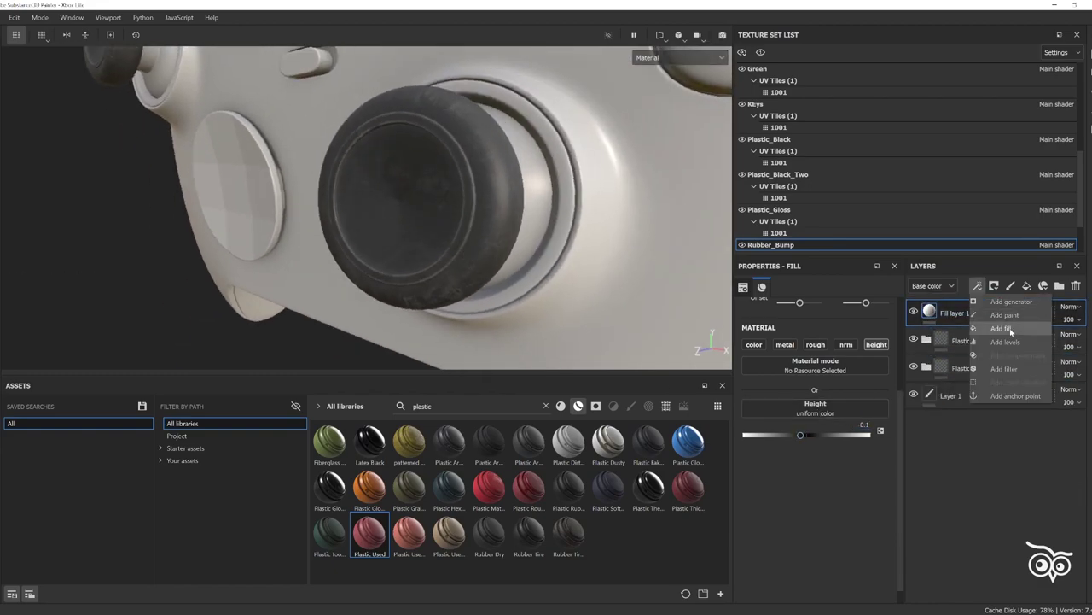
left_click(995, 286)
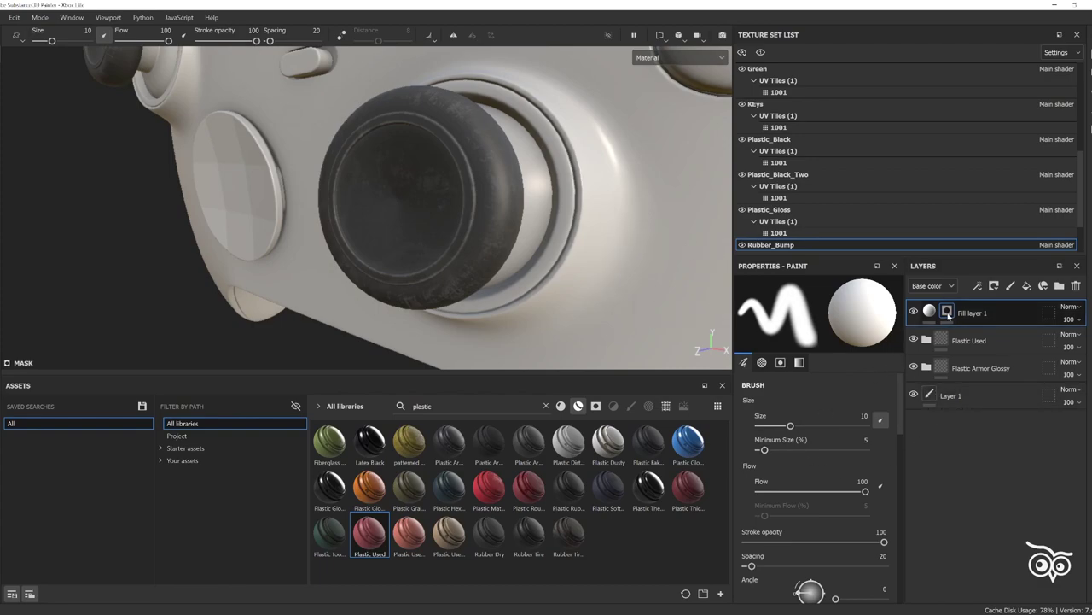
scroll(845, 390, "down", 3)
scroll(841, 389, "down", 3)
scroll(834, 386, "down", 2)
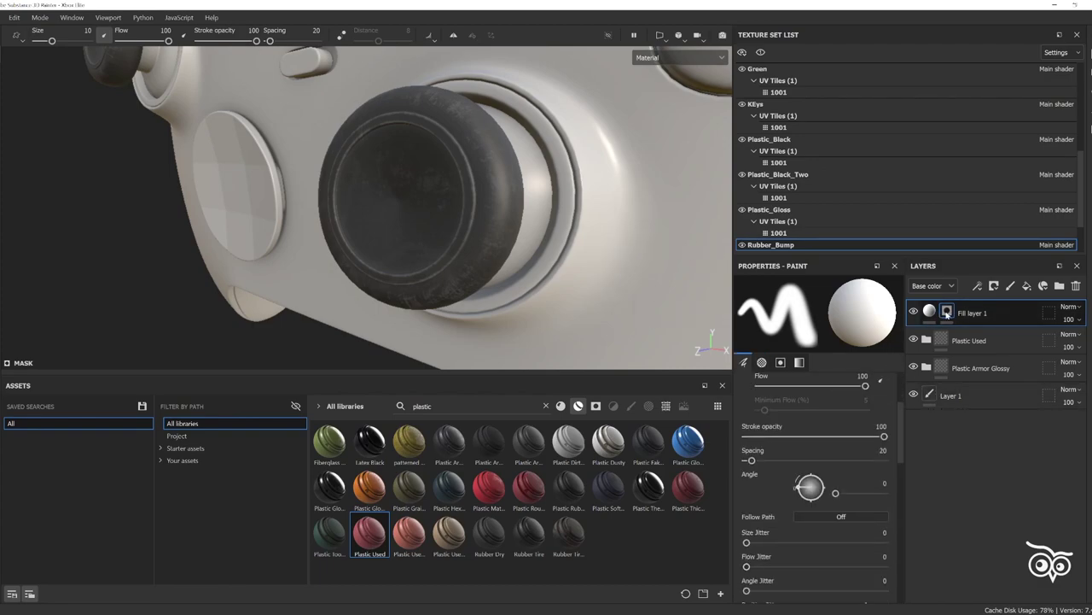
left_click(977, 286)
left_click(997, 324)
- Clear the plastic search and filter the asset library to textures only
left_click(545, 406)
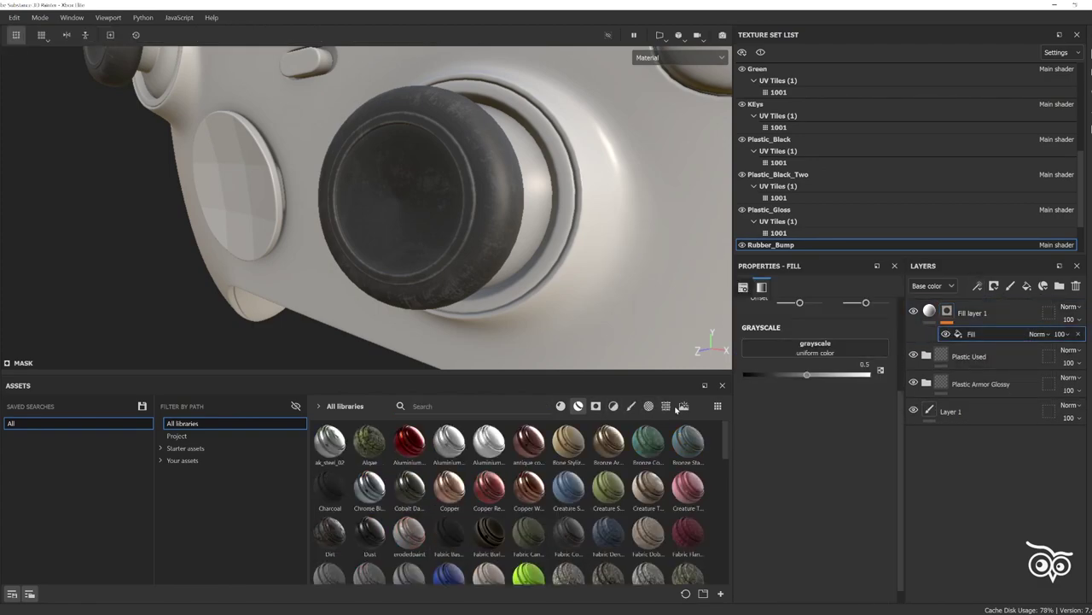
left_click(666, 406)
scroll(476, 495, "down", 1)
scroll(379, 502, "up", 5)
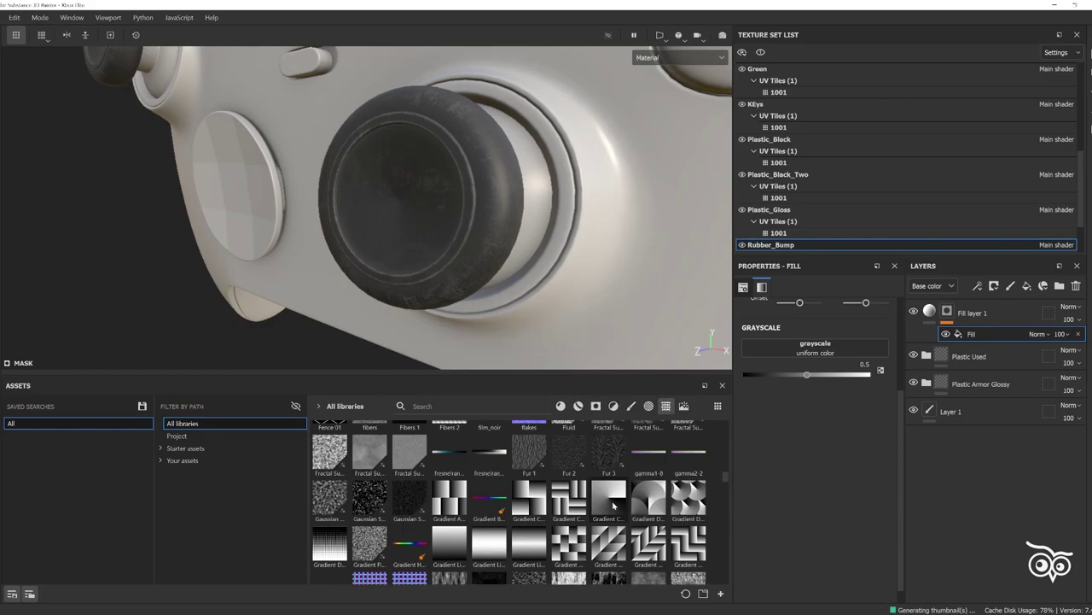
scroll(378, 503, "down", 5)
scroll(378, 503, "up", 5)
scroll(378, 502, "down", 1)
scroll(518, 502, "down", 3)
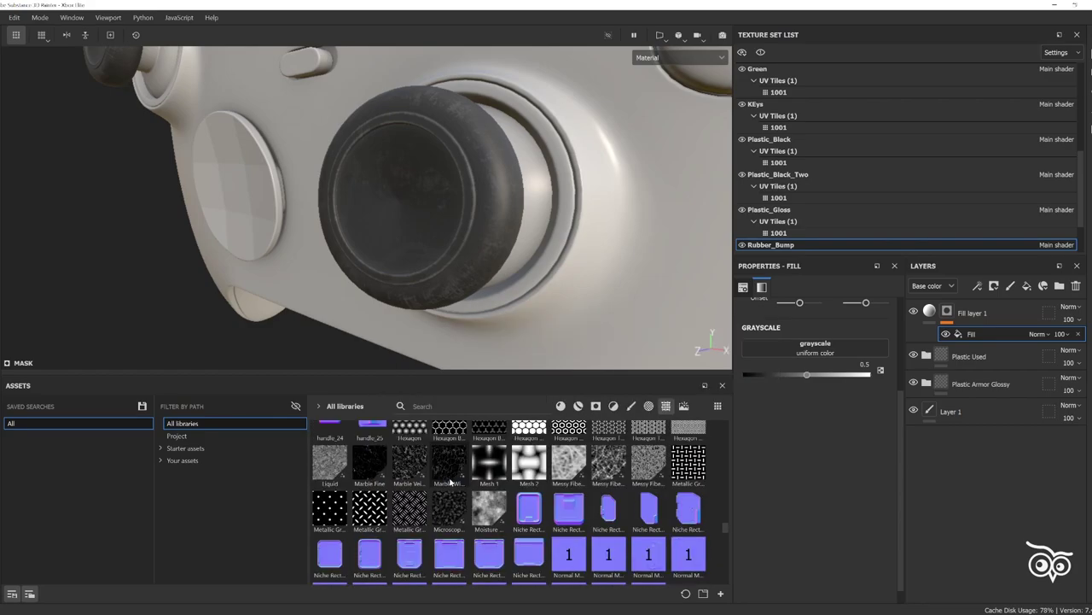
scroll(518, 501, "down", 3)
scroll(519, 502, "down", 3)
scroll(518, 502, "down", 3)
scroll(501, 480, "down", 3)
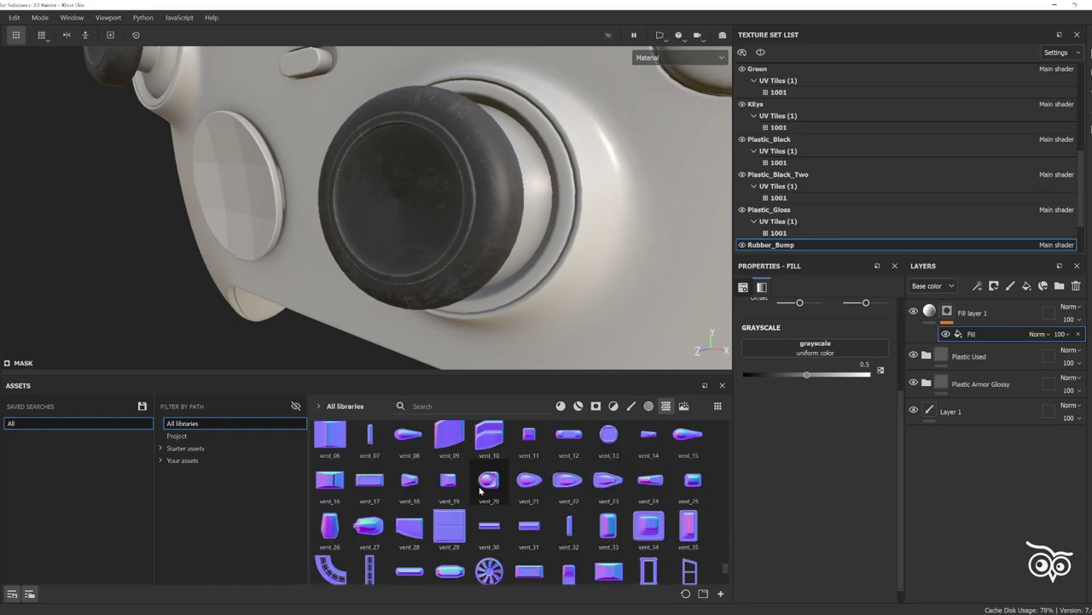
scroll(500, 481, "down", 3)
scroll(500, 481, "up", 5)
key("Down")
scroll(500, 481, "down", 2)
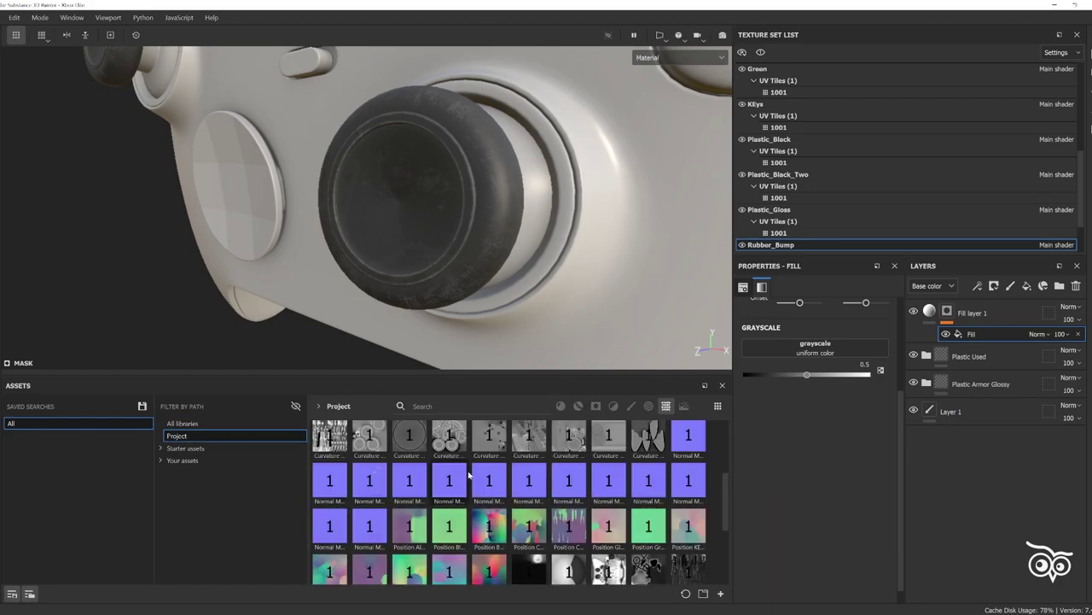
scroll(487, 478, "down", 2)
scroll(469, 474, "down", 2)
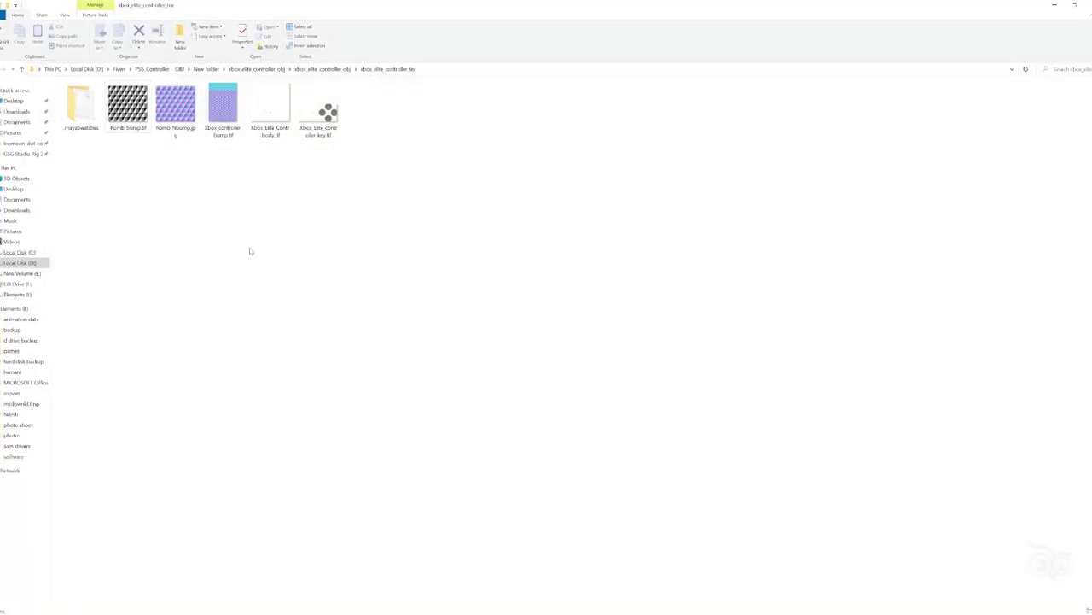
- Import Romb_bump.tif into the assets as a texture
left_click_drag(155, 577, 485, 437)
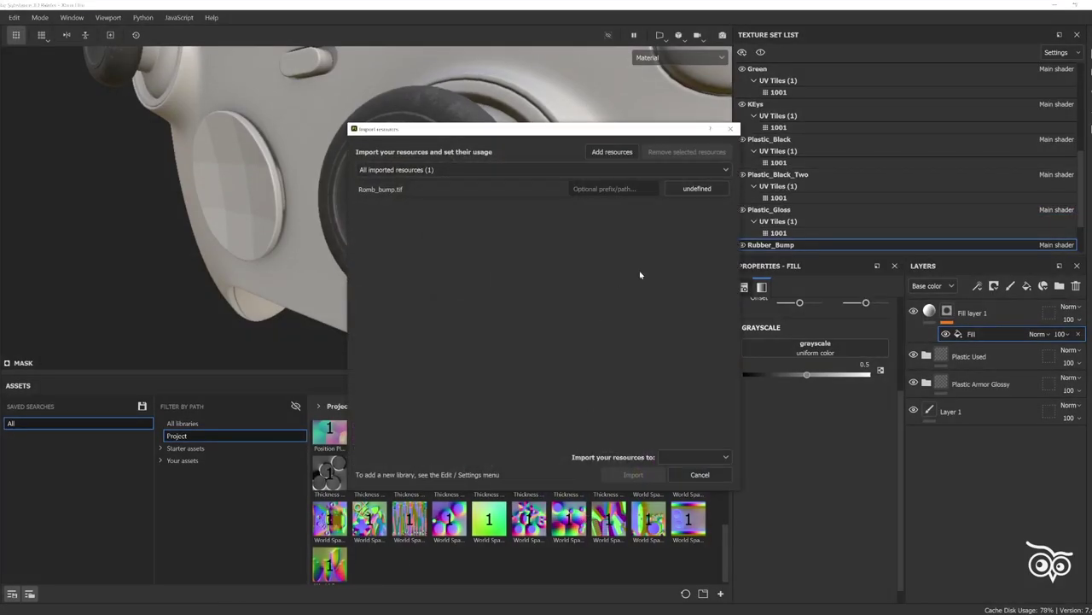
left_click(696, 188)
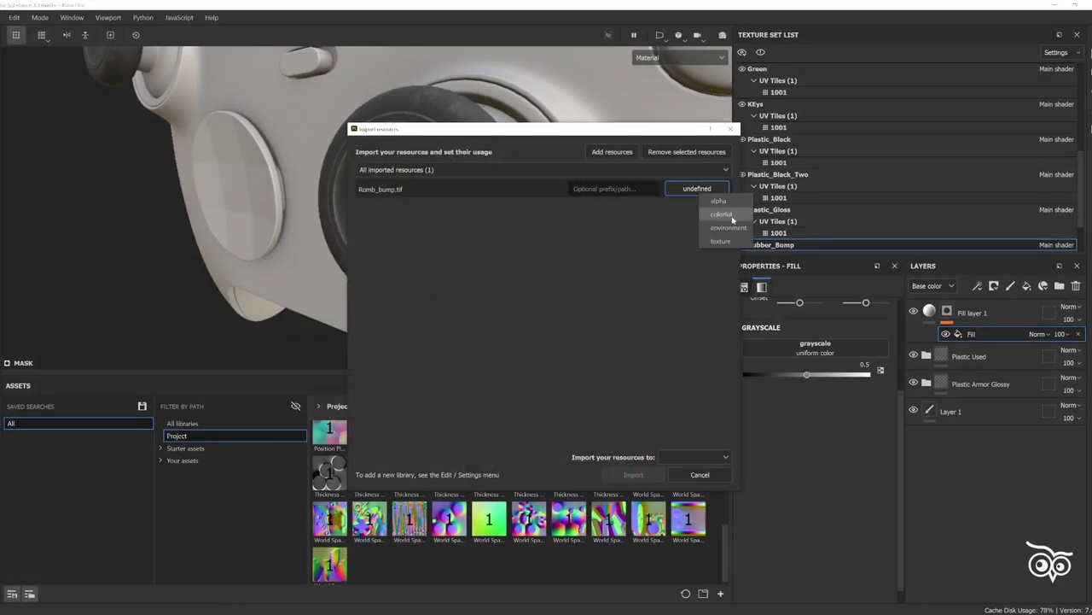
left_click(721, 241)
left_click(696, 457)
left_click(696, 478)
left_click(633, 474)
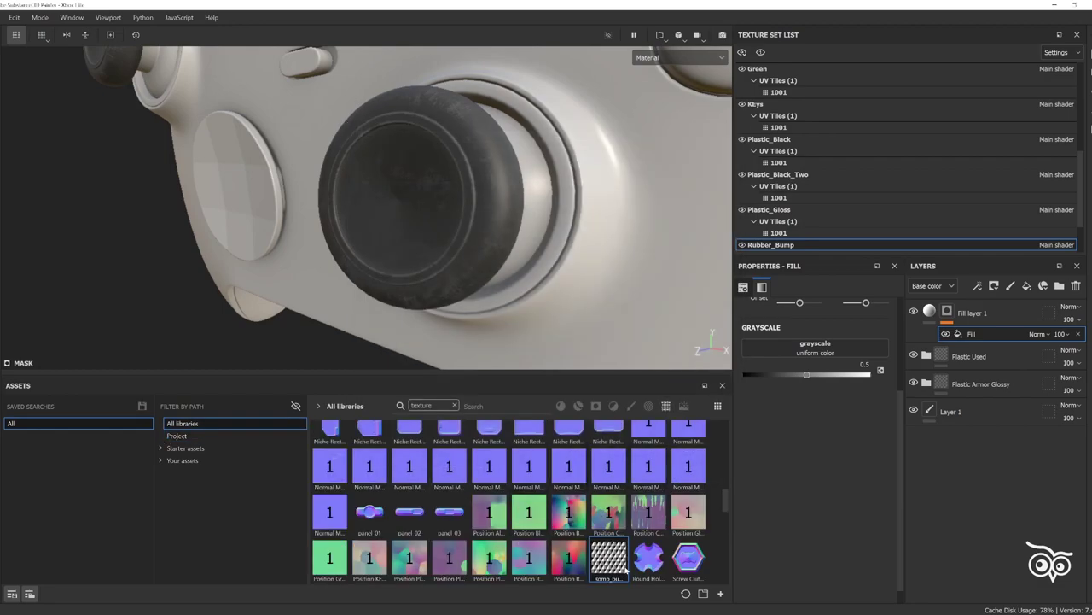
- Remove Fill layer 1's mask and use Romb_bump as its height map
left_click_drag(779, 354, 779, 351)
left_click_drag(439, 208, 546, 222, "alt")
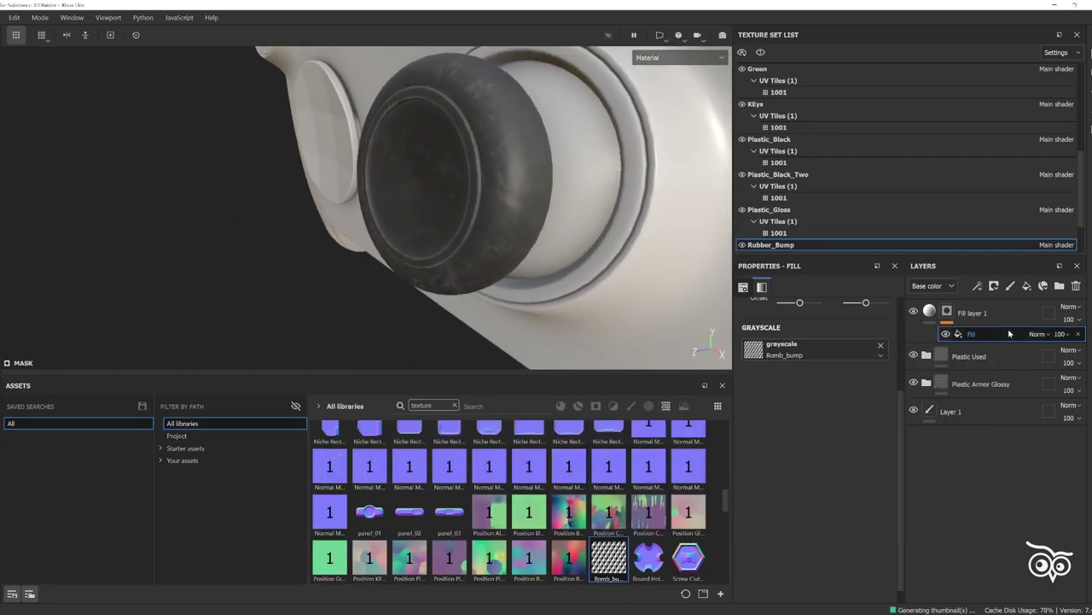
left_click(946, 312)
right_click(947, 313)
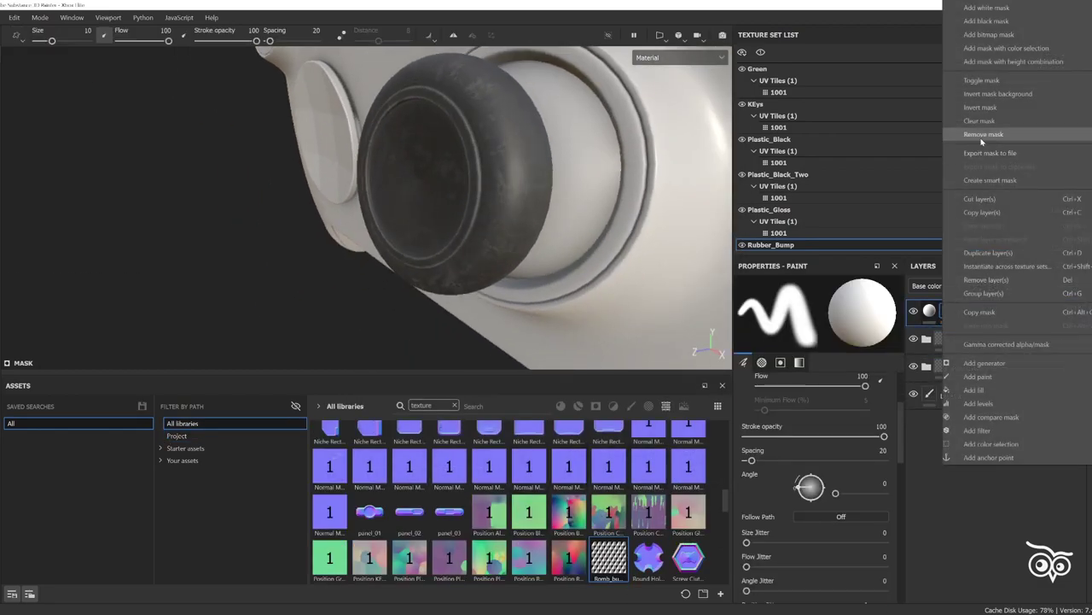
left_click(982, 137)
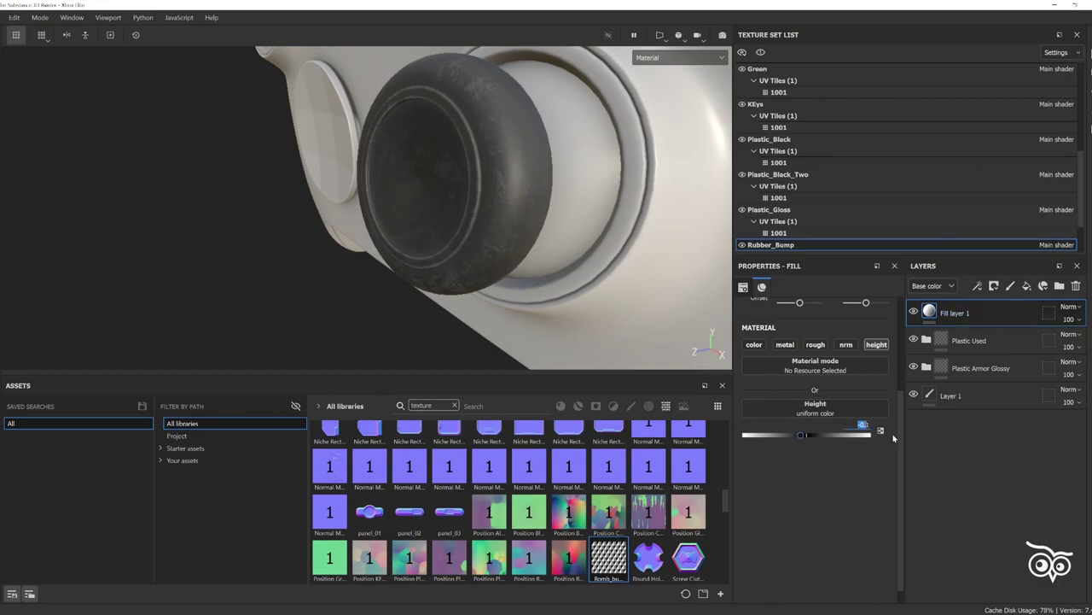
type("0.1")
left_click(977, 286)
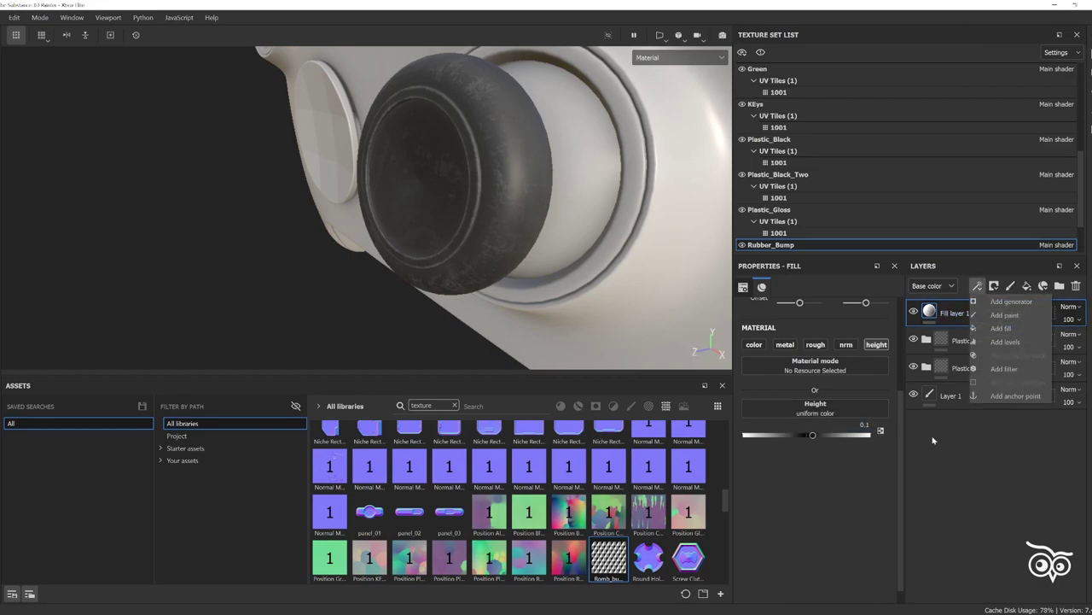
left_click_drag(608, 559, 815, 408)
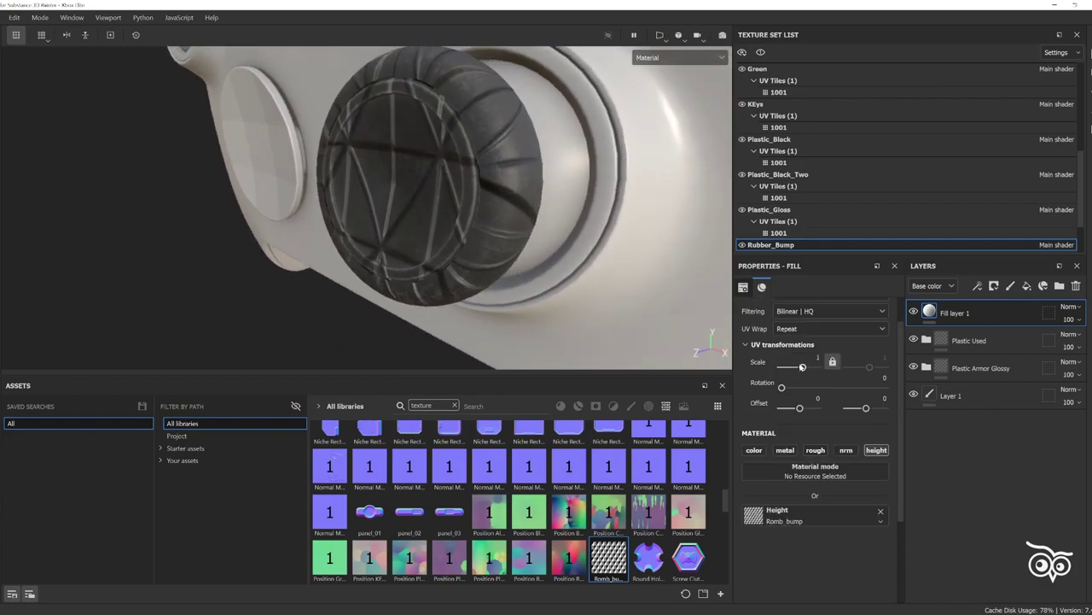
left_click_drag(478, 215, 517, 263, "alt")
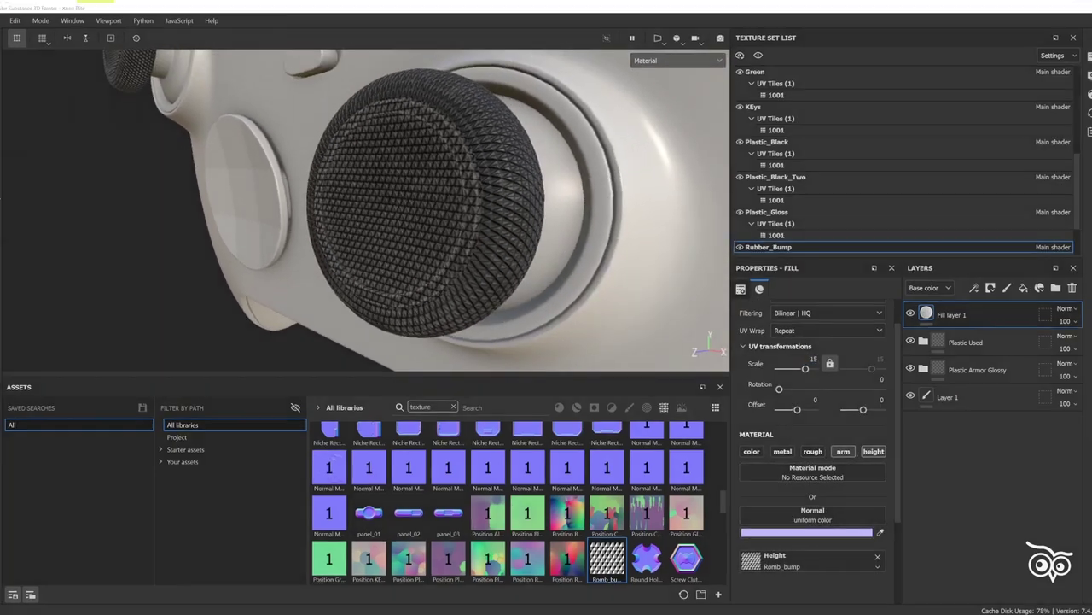
- Import Romb_Nbump.jpg as a texture and assign it to the Normal slot
key("alt+Tab")
mouse_move(175, 107)
left_mouse_down()
mouse_move(193, 544)
mouse_move(447, 551)
left_mouse_up()
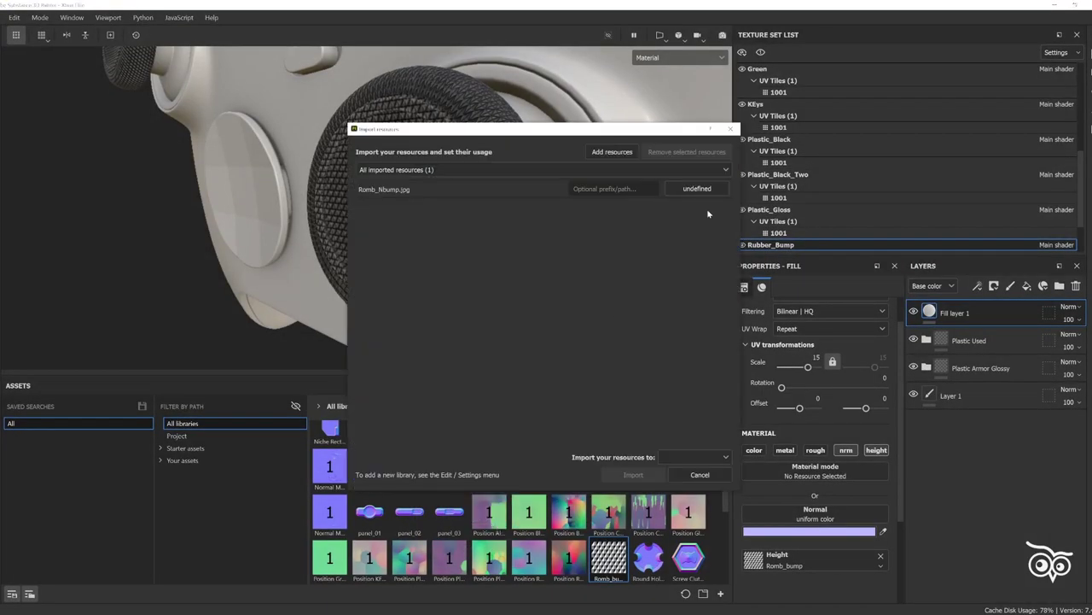
left_click(697, 189)
left_click(727, 237)
left_click(693, 484)
left_click(633, 475)
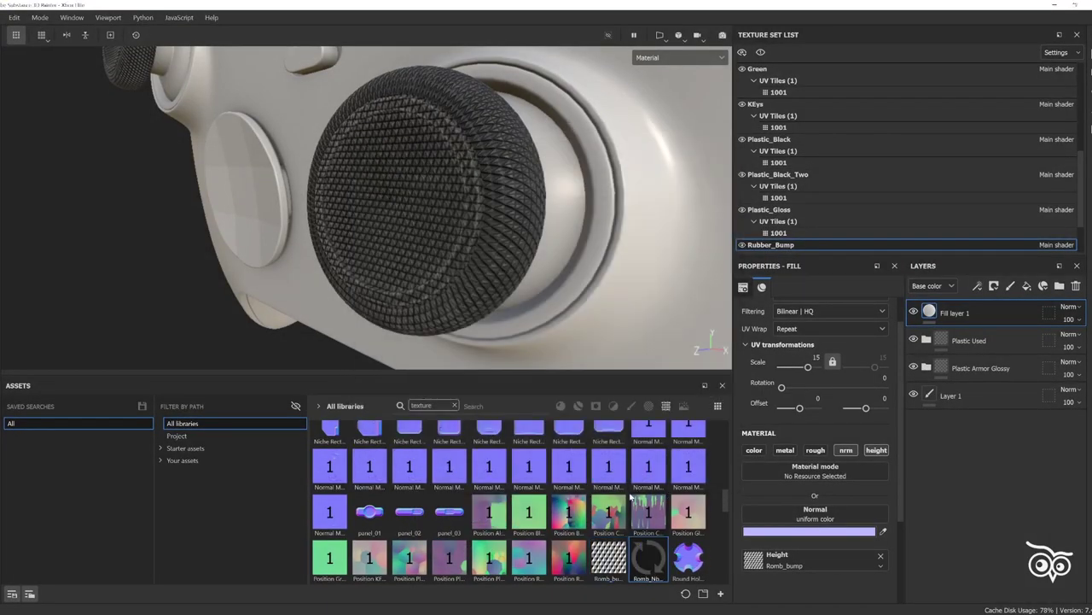
left_click_drag(648, 559, 811, 516)
mouse_move(555, 281)
left_mouse_down("alt")
mouse_move(664, 322)
mouse_move(330, 244)
left_mouse_up("alt")
- Set the UV tiling scale to 14, checking the knurl on the thumbstick
scroll(804, 470, "down", 2)
left_click(833, 470)
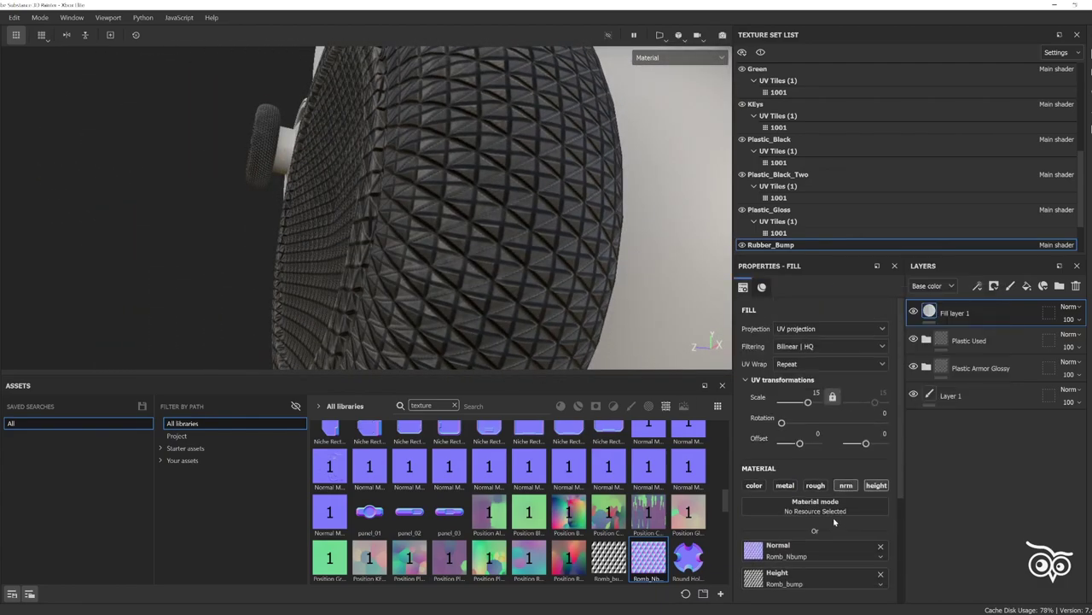
mouse_move(809, 401)
left_mouse_down()
mouse_move(789, 401)
mouse_move(807, 410)
left_mouse_up()
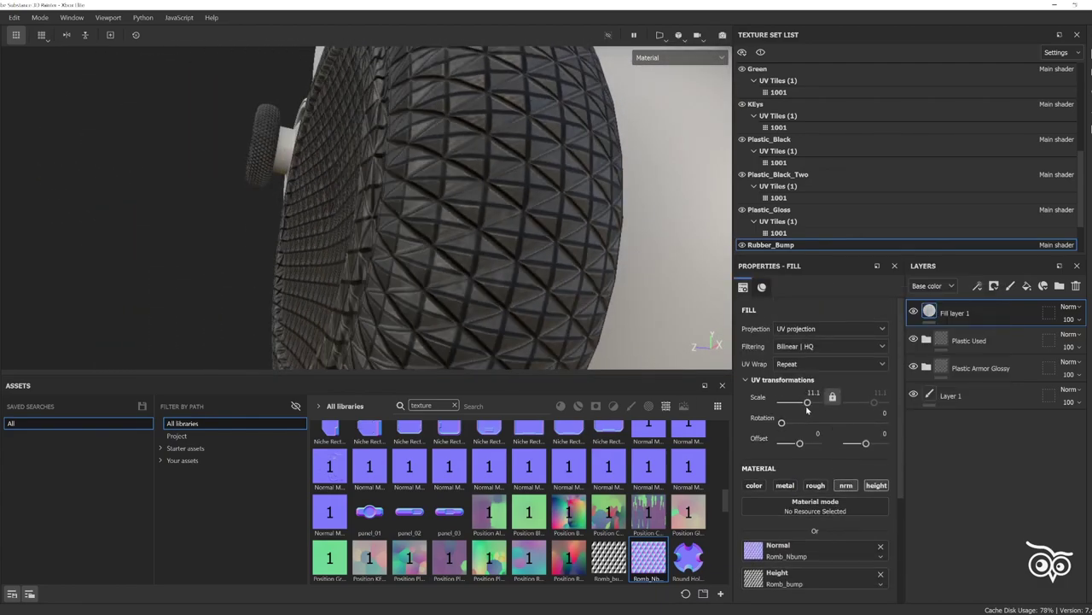
type("18")
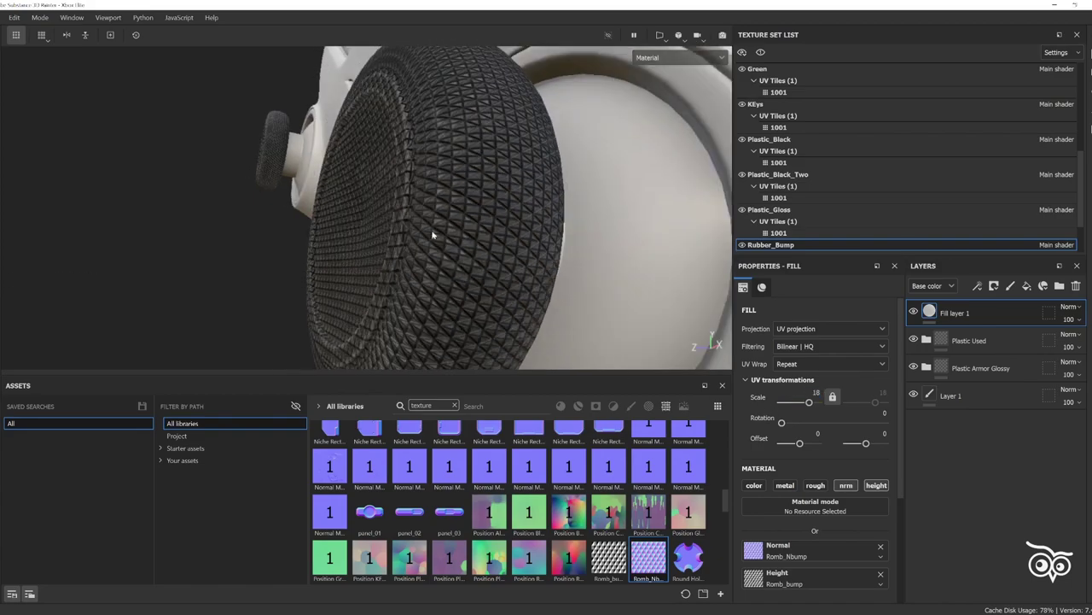
mouse_move(434, 234)
left_mouse_down("alt")
mouse_move(372, 257)
mouse_move(452, 218)
left_mouse_up("alt")
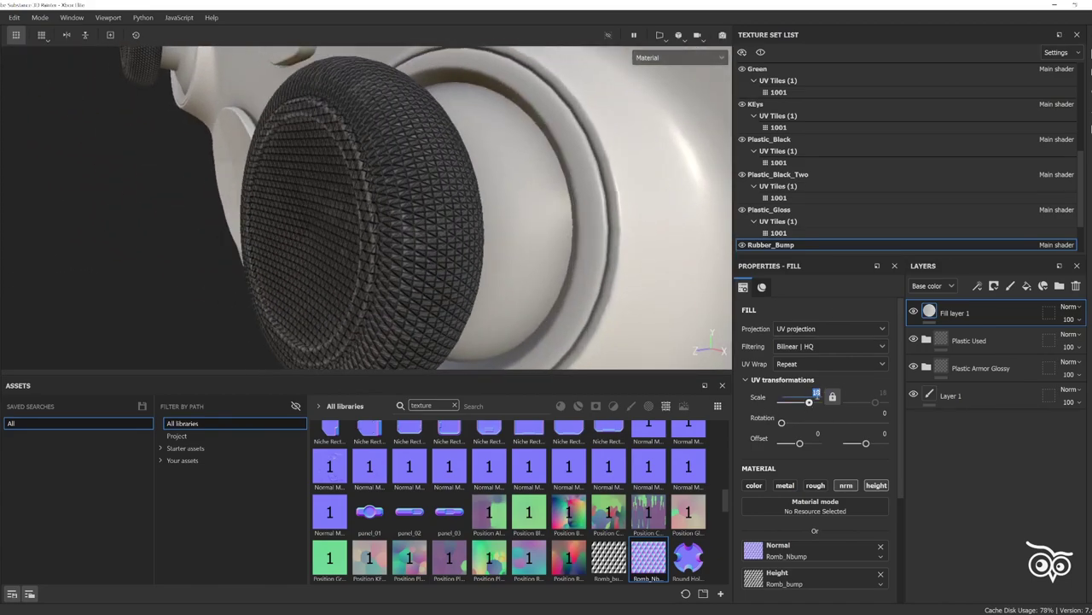
type("1514")
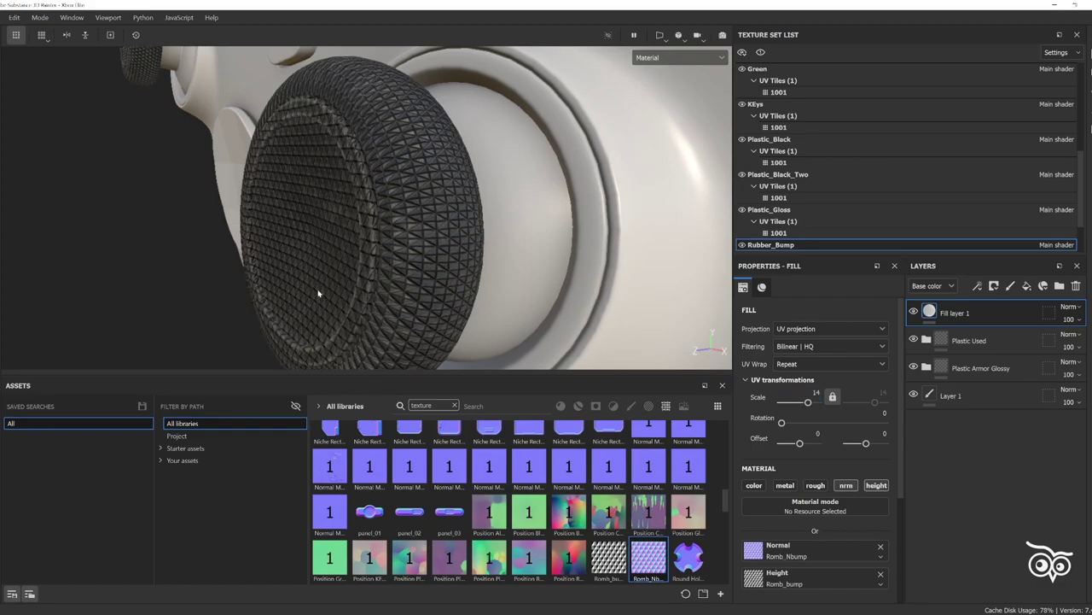
left_click_drag(385, 295, 461, 273, "alt")
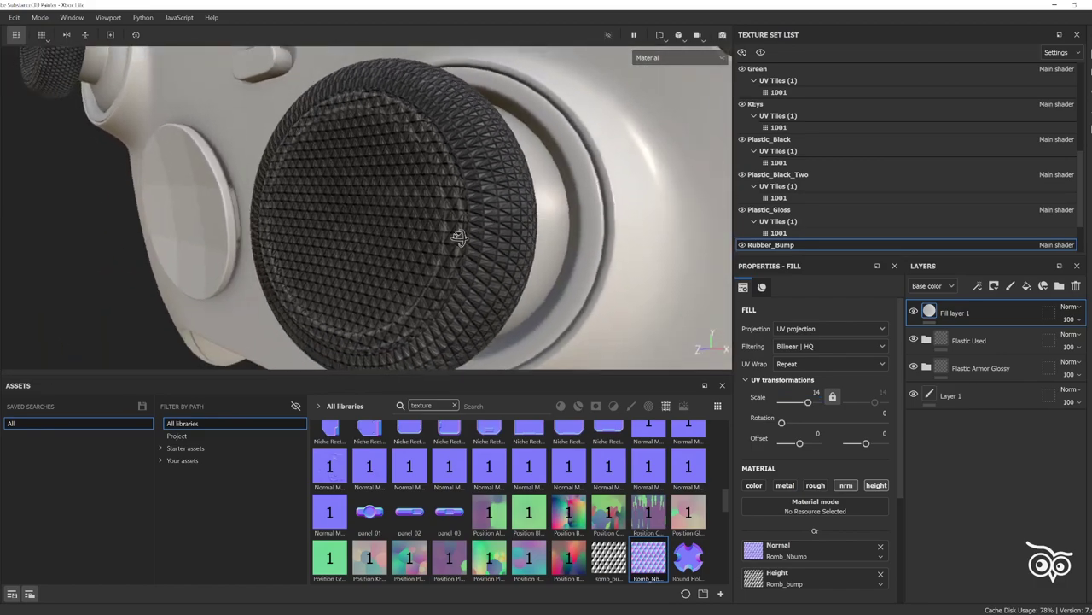
- Add a black mask to Fill layer 1
left_click(977, 287)
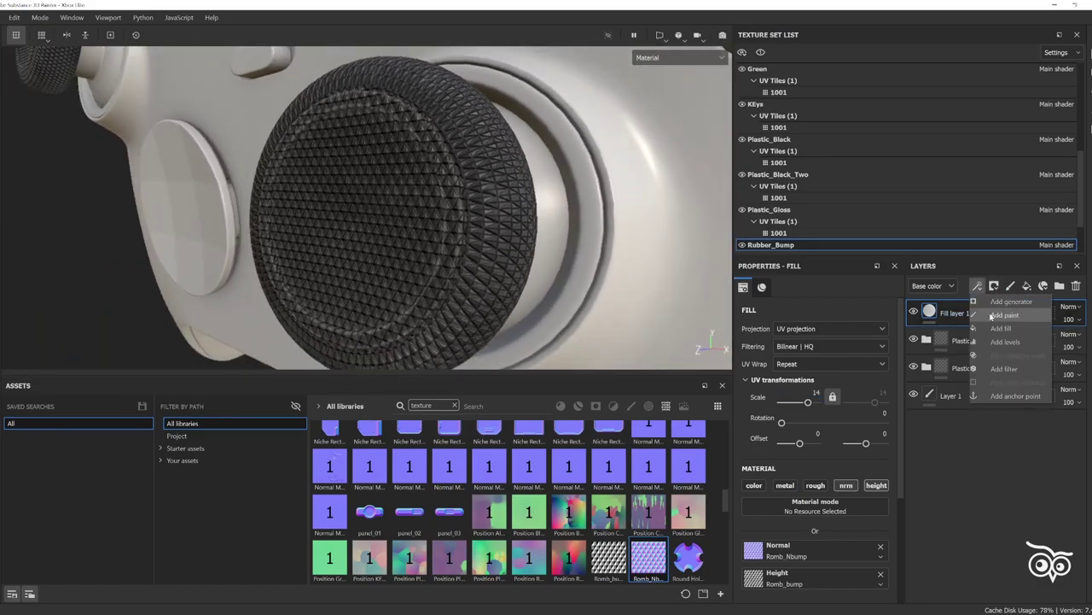
left_click(992, 315)
key("ctrl+z")
left_click(994, 286)
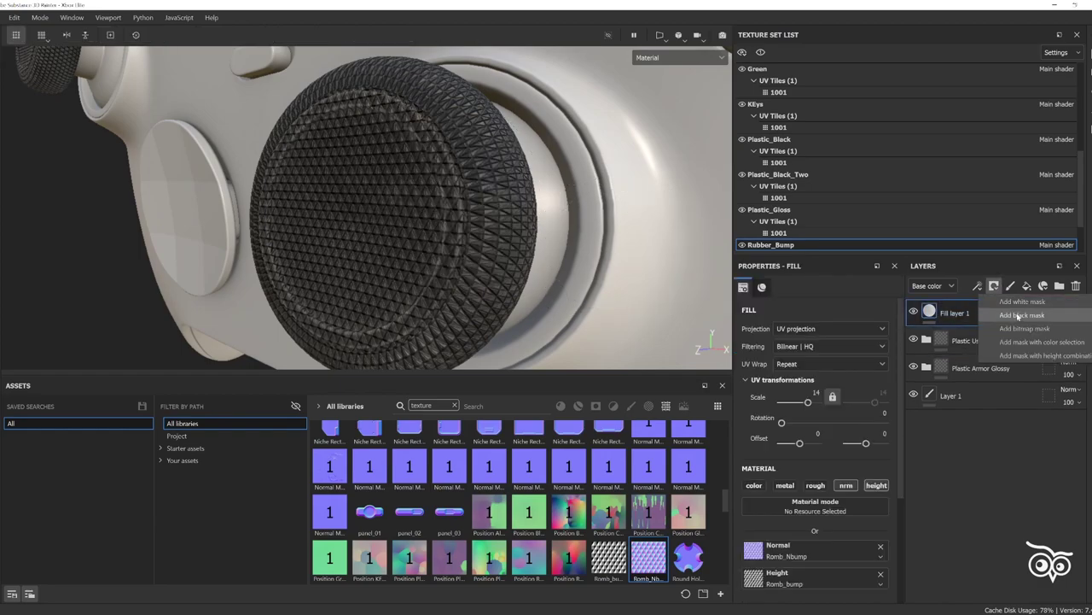
left_click(1017, 315)
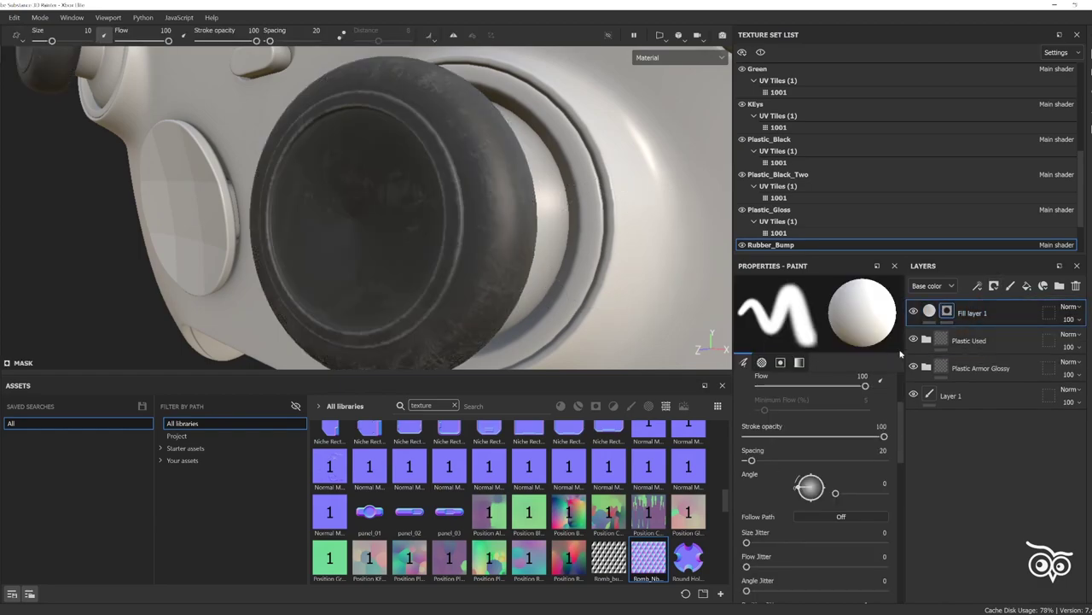
left_click(995, 286)
left_click(1007, 303)
- Add a Paint effect to the mask and polygon-fill the thumbstick's top face with 0
left_click(977, 286)
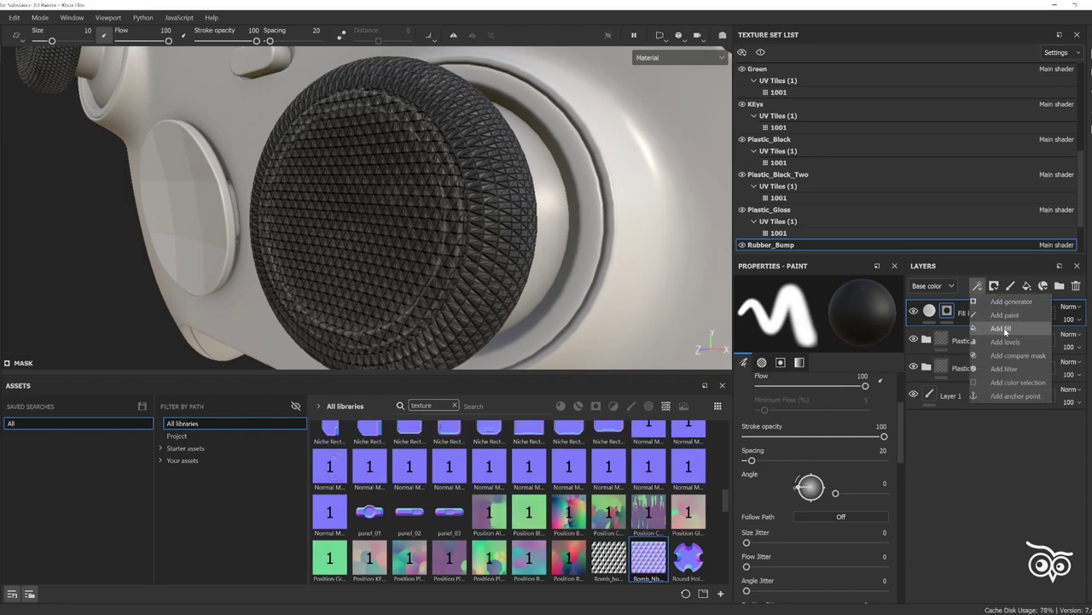
left_click(1014, 316)
key("4")
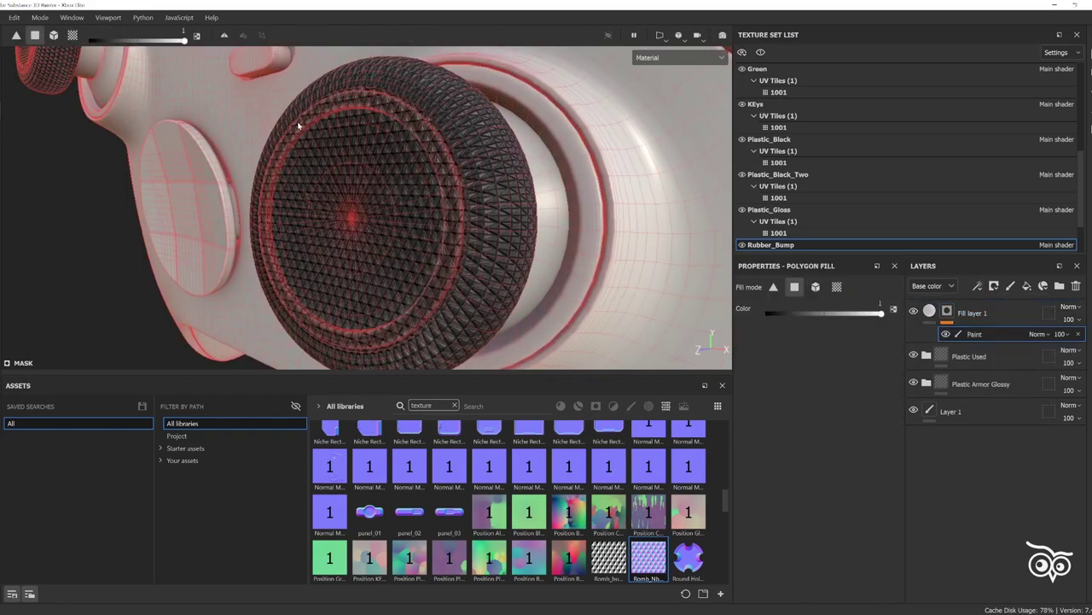
left_click_drag(181, 41, 90, 41)
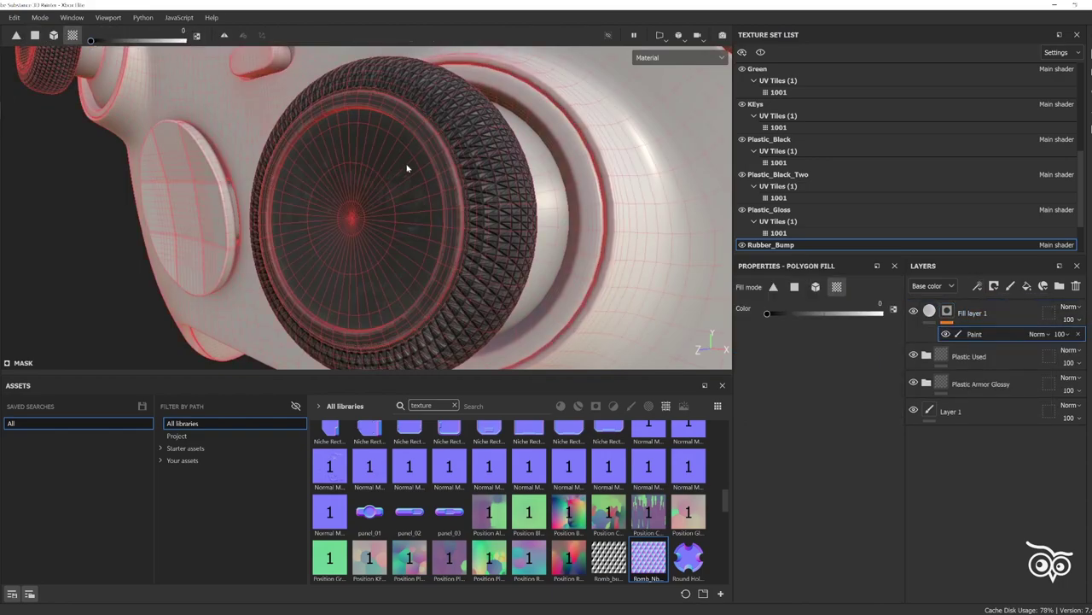
left_click_drag(407, 165, 382, 201, "alt")
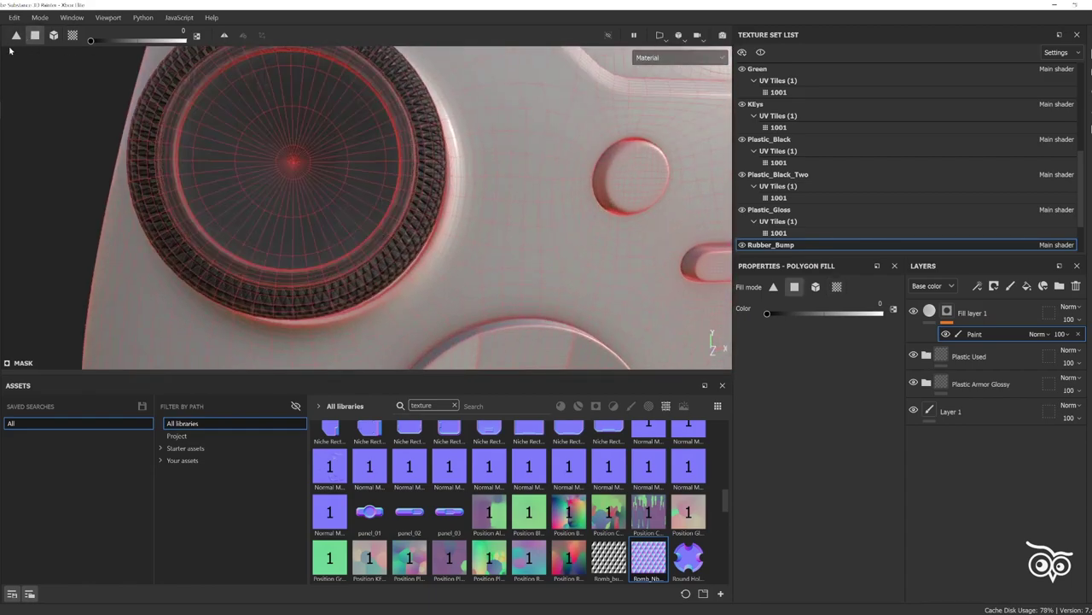
key("1")
mouse_move(504, 251)
left_mouse_down("alt")
mouse_move(441, 239)
mouse_move(478, 231)
mouse_move(448, 248)
left_mouse_up("alt")
left_click(972, 313)
left_click(947, 311)
- Add a Fill effect to Fill layer 1's mask and select it
left_click(977, 285)
left_click(990, 331)
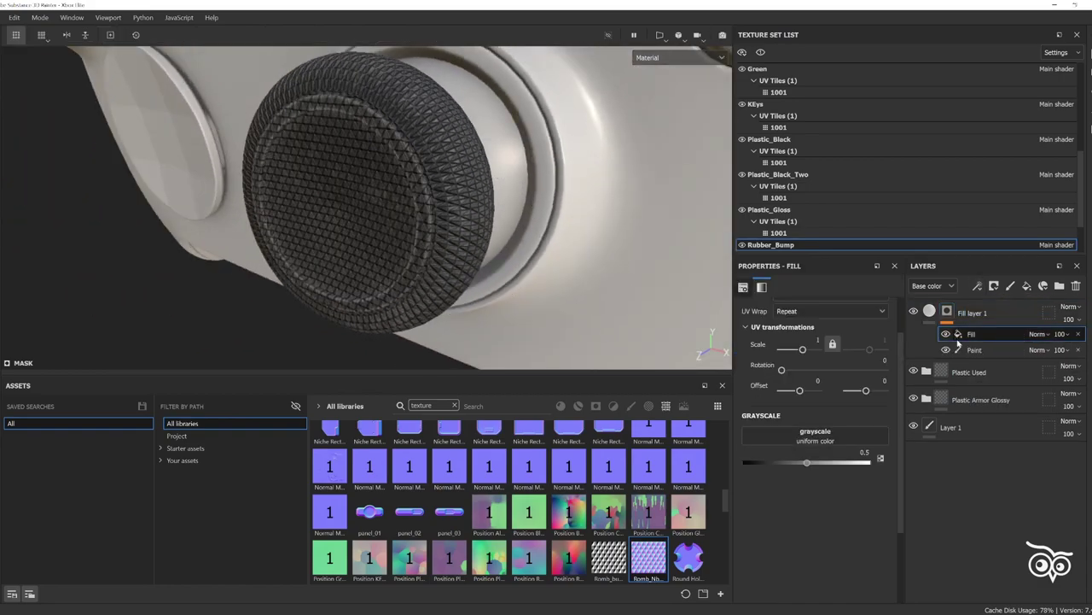
left_click(930, 311)
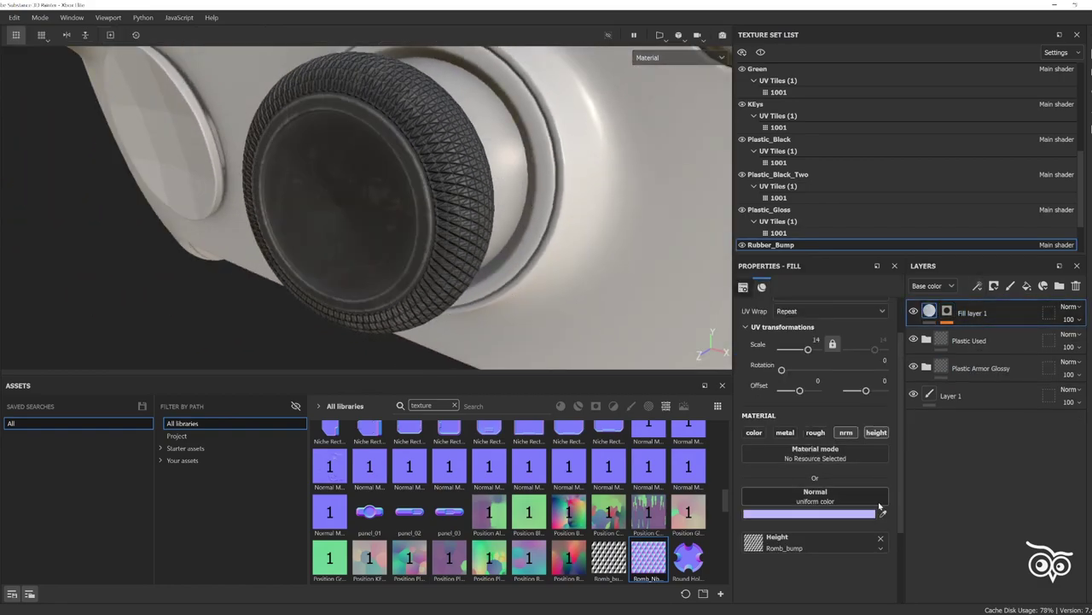
left_click(948, 310)
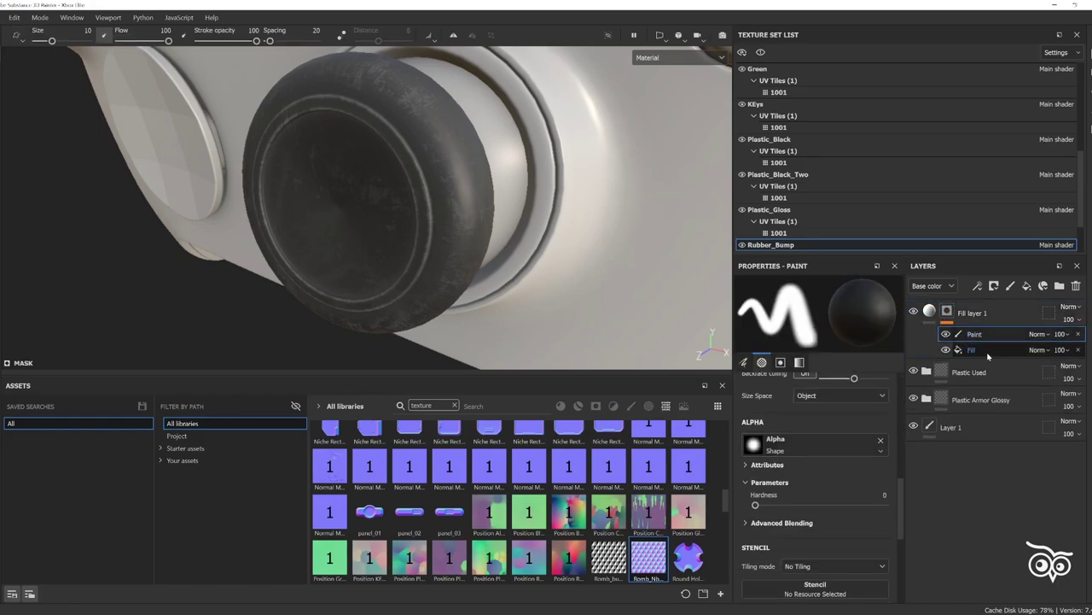
left_click(988, 354)
- Try Romb_bump in the fill's grayscale, inspect the thumbstick, then revert to uniform 0.5
left_click_drag(608, 559, 752, 413)
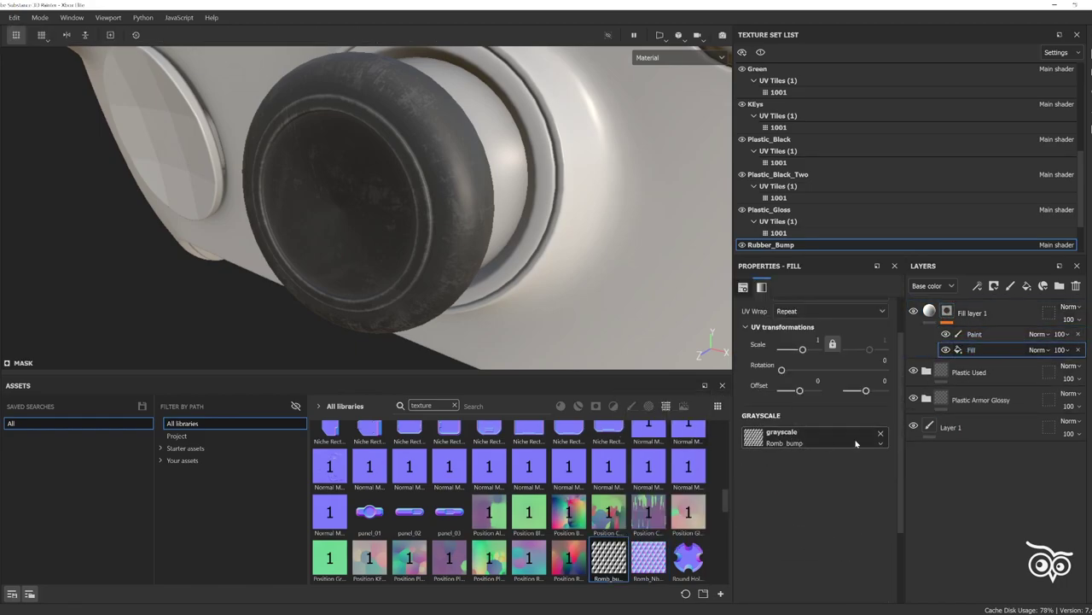
mouse_move(361, 264)
left_mouse_down("alt")
mouse_move(450, 263)
mouse_move(365, 231)
mouse_move(451, 209)
mouse_move(361, 251)
left_mouse_up("alt")
right_click_drag(361, 251, 534, 214, "alt")
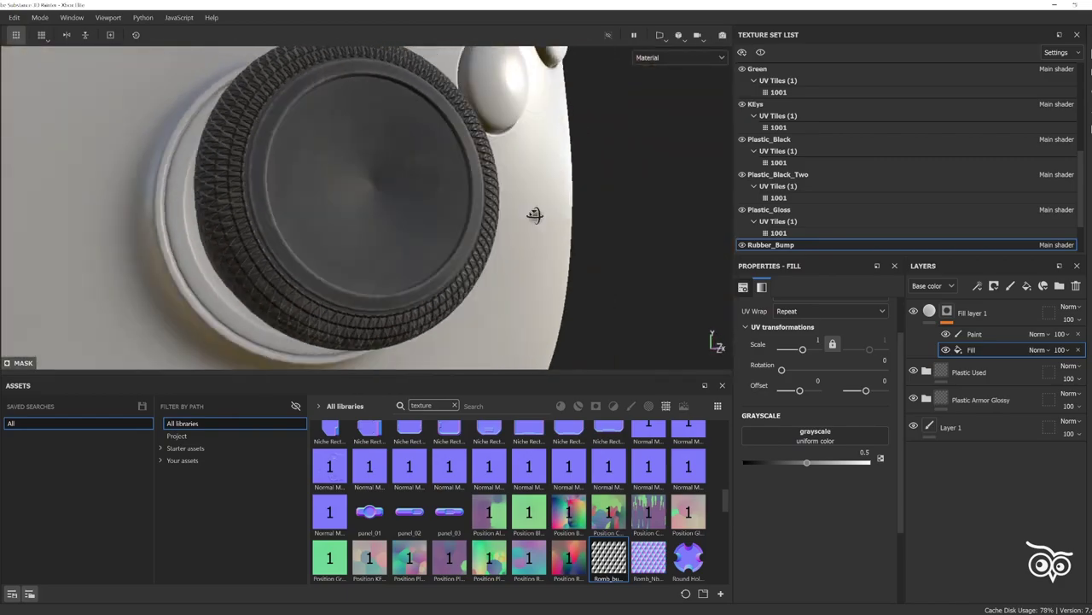
mouse_move(534, 214)
left_mouse_down("alt")
mouse_move(464, 281)
mouse_move(478, 217)
left_mouse_up("alt")
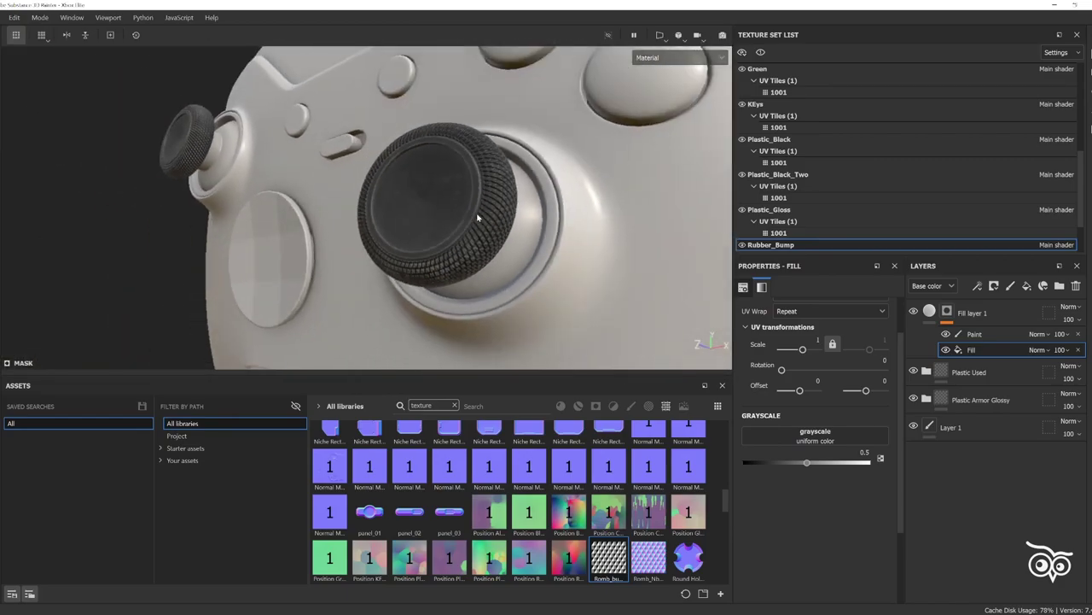
right_click_drag(478, 217, 444, 256, "alt")
mouse_move(443, 256)
left_mouse_down("alt")
mouse_move(419, 312)
mouse_move(418, 212)
mouse_move(373, 256)
mouse_move(512, 307)
left_mouse_up("alt")
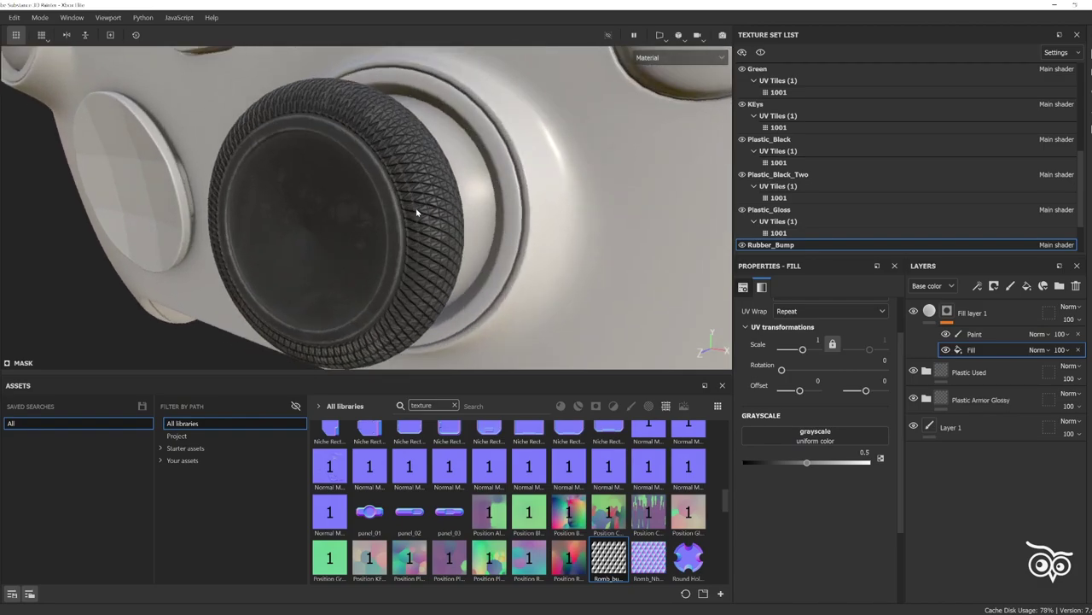
key("ctrl+z")
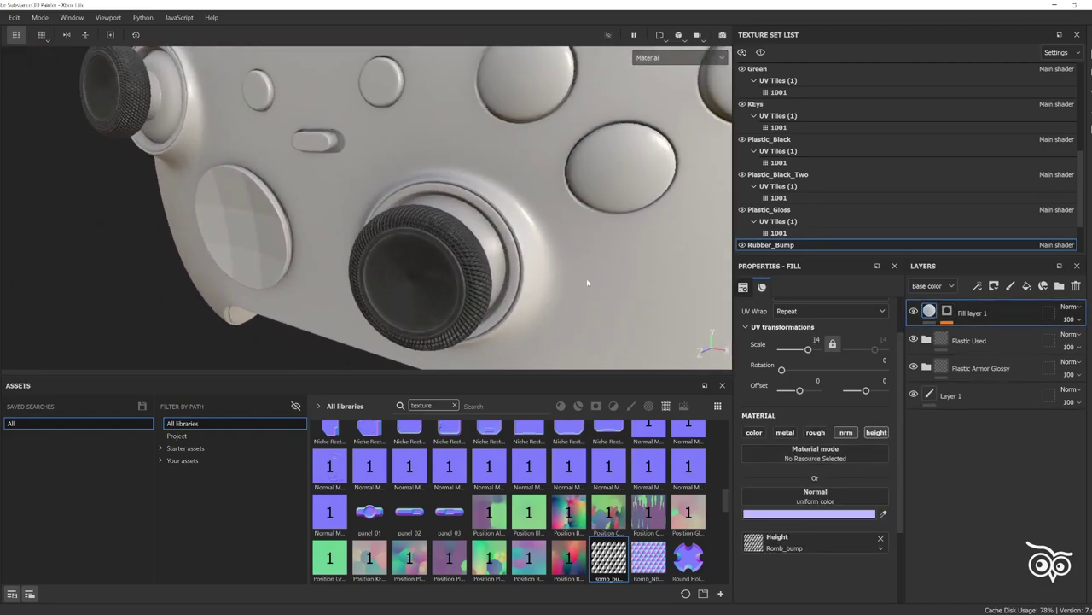
- Search materials for 'plastic' and apply Plastic Rough Scratched to the thumbstick
left_click(454, 405)
left_click(578, 405)
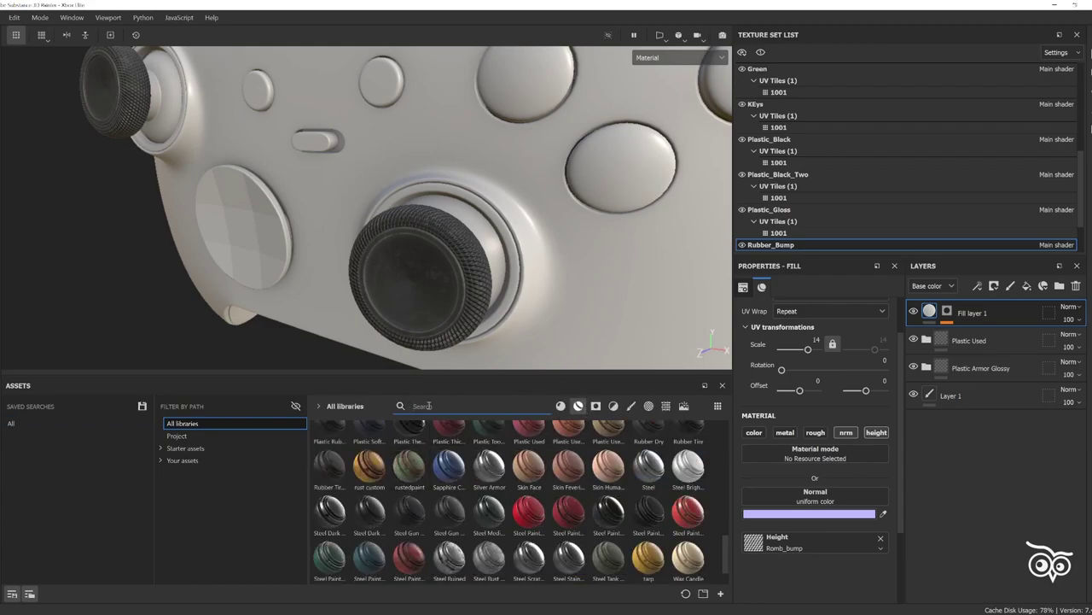
type("plastic")
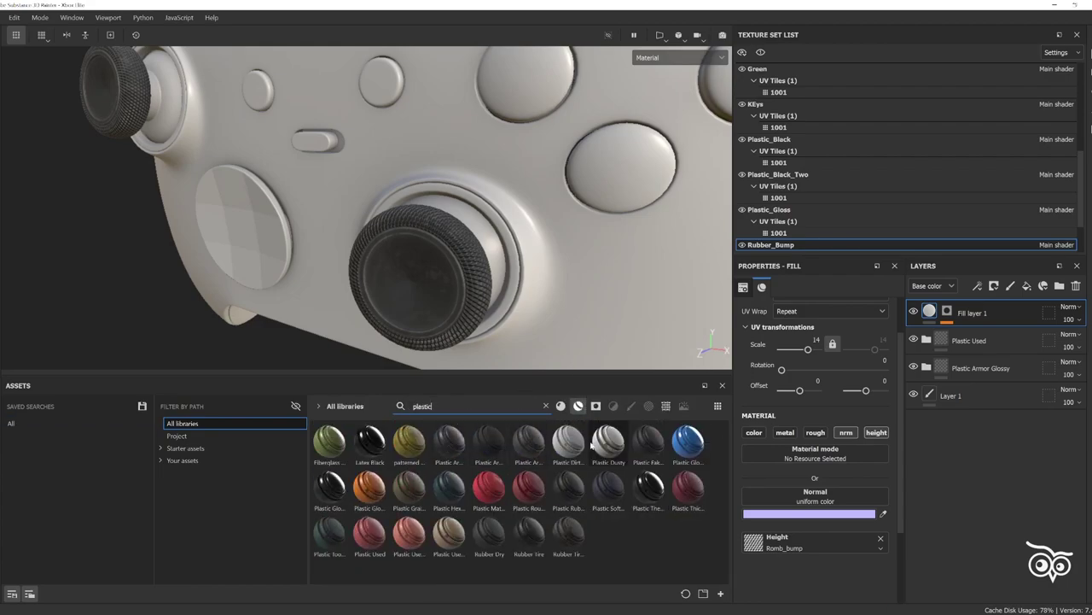
left_click_drag(525, 495, 407, 239)
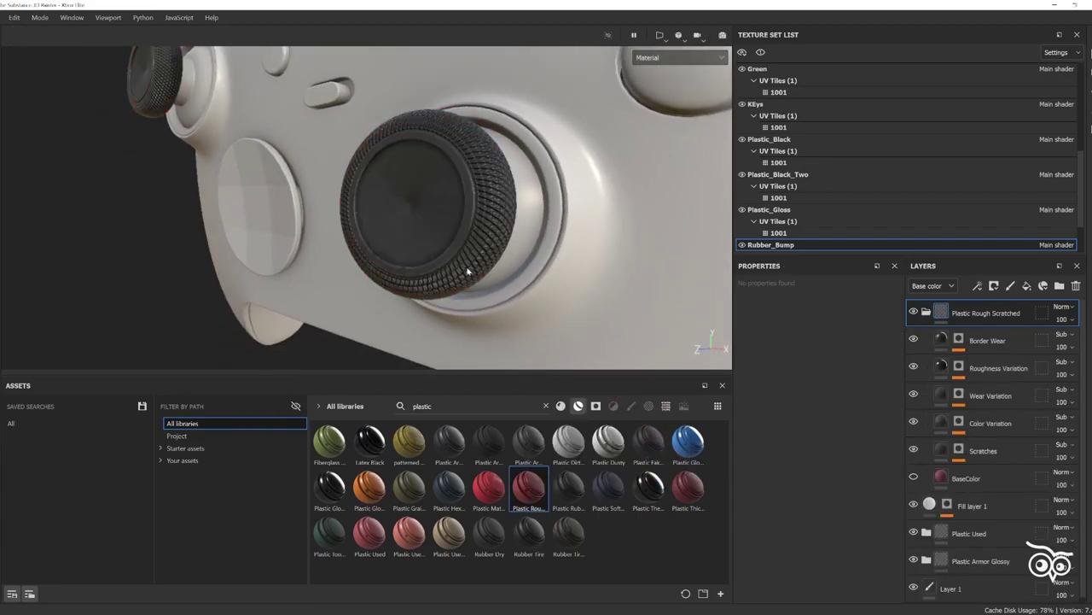
- Apply the Plastic Dusty material to the controller
scroll(463, 276, "up", 3)
scroll(509, 250, "up", 2)
left_click_drag(147, 284, 881, 310, "alt")
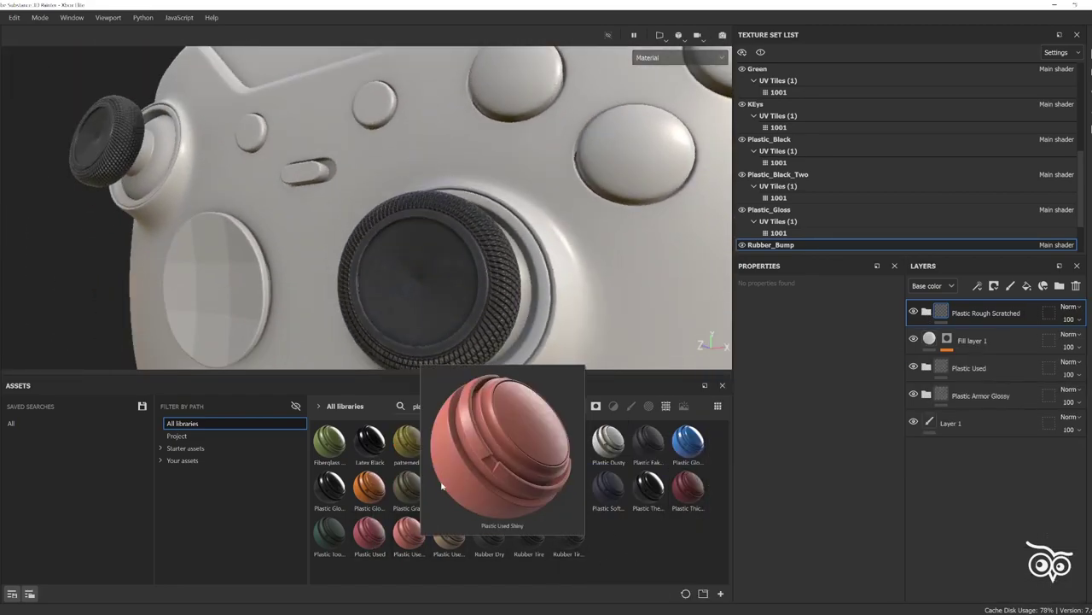
left_click_drag(608, 439, 392, 230)
- Apply a smart mask to the Dirt Edges layer
left_click(913, 395)
left_click(942, 368)
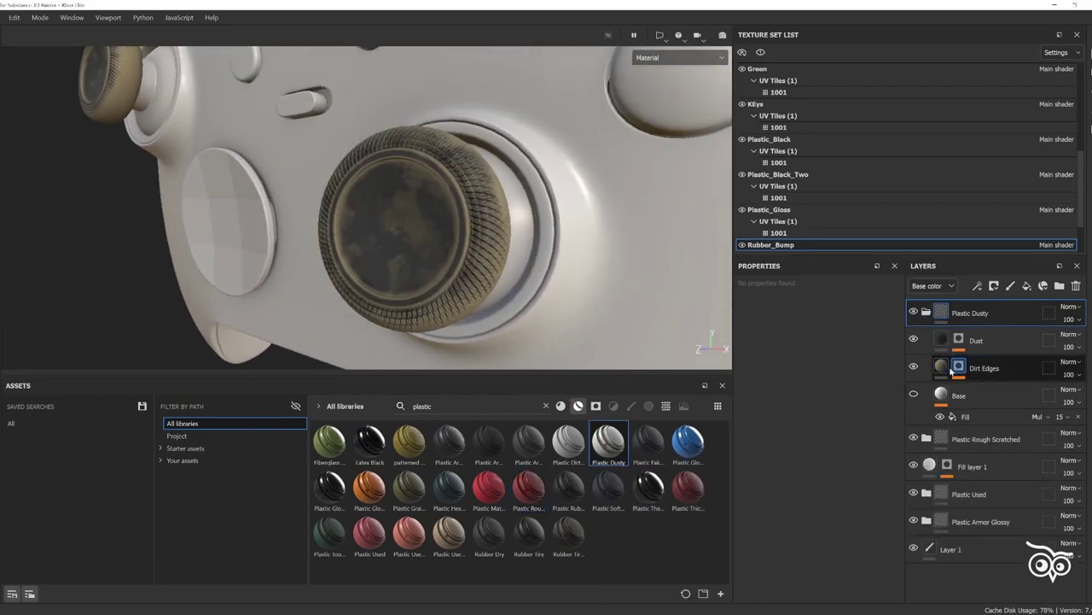
left_click(595, 406)
left_click(546, 406)
left_click_drag(945, 371, 948, 373)
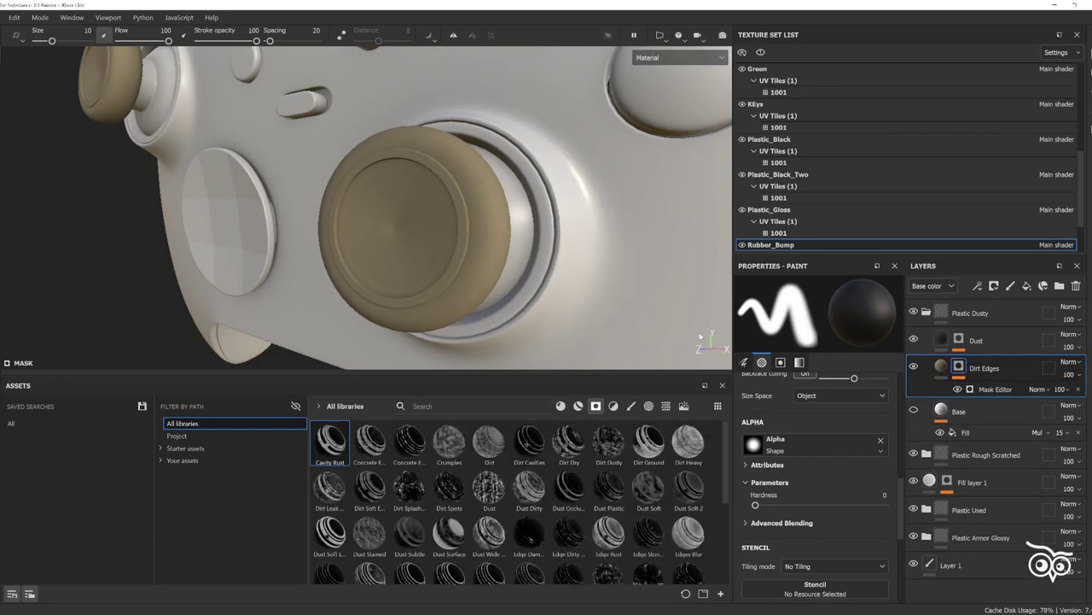
- Give the Dirt Edges fill a darker brown-black base colour
left_click(942, 368)
left_click(785, 515)
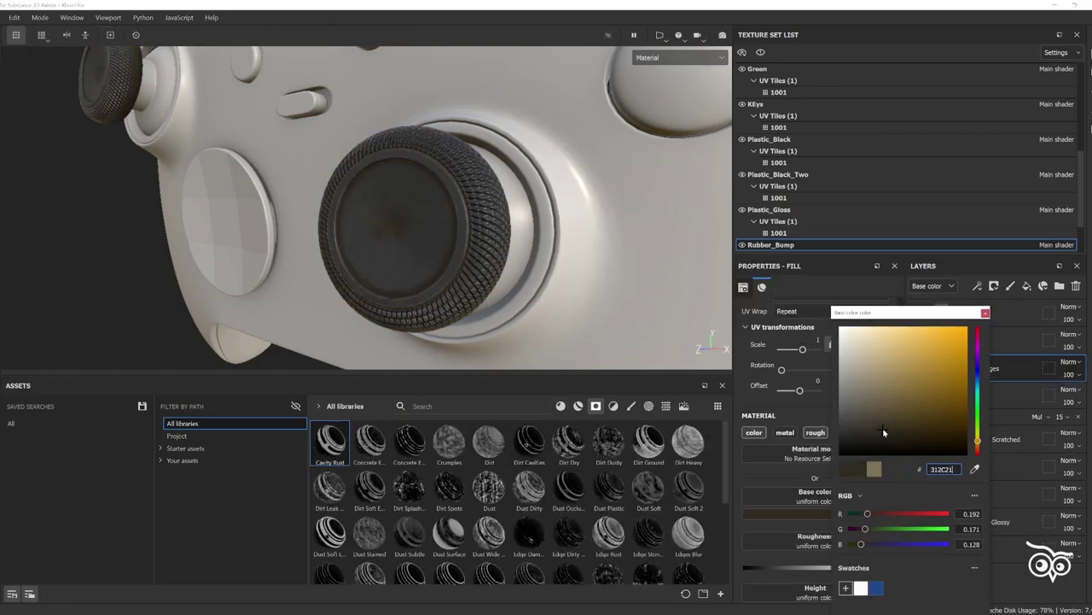
left_click(1008, 305)
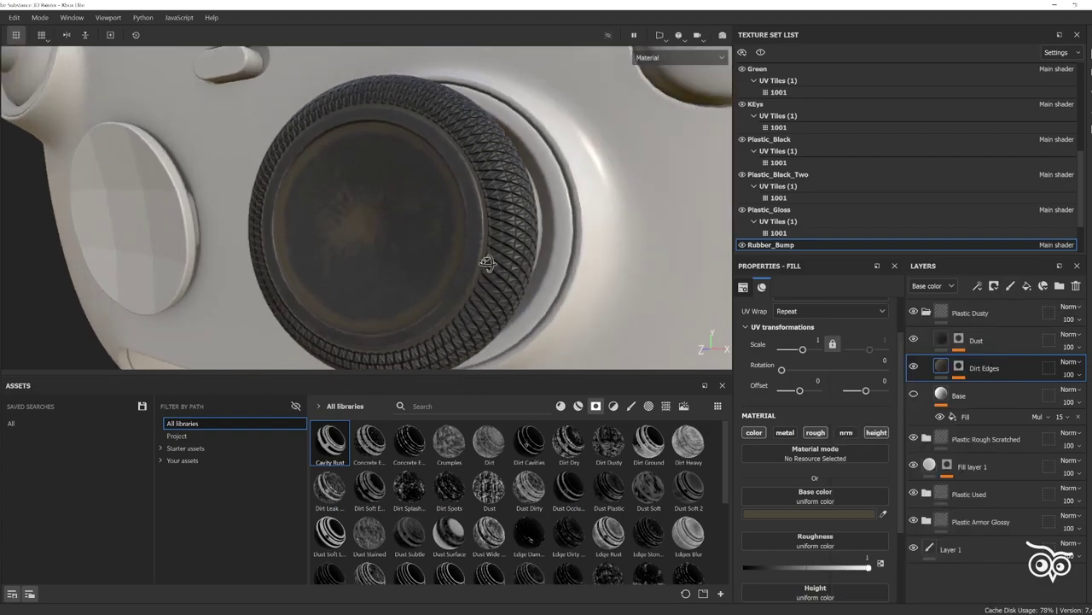
scroll(367, 205, "up", 5)
left_click(798, 513)
left_click(887, 439)
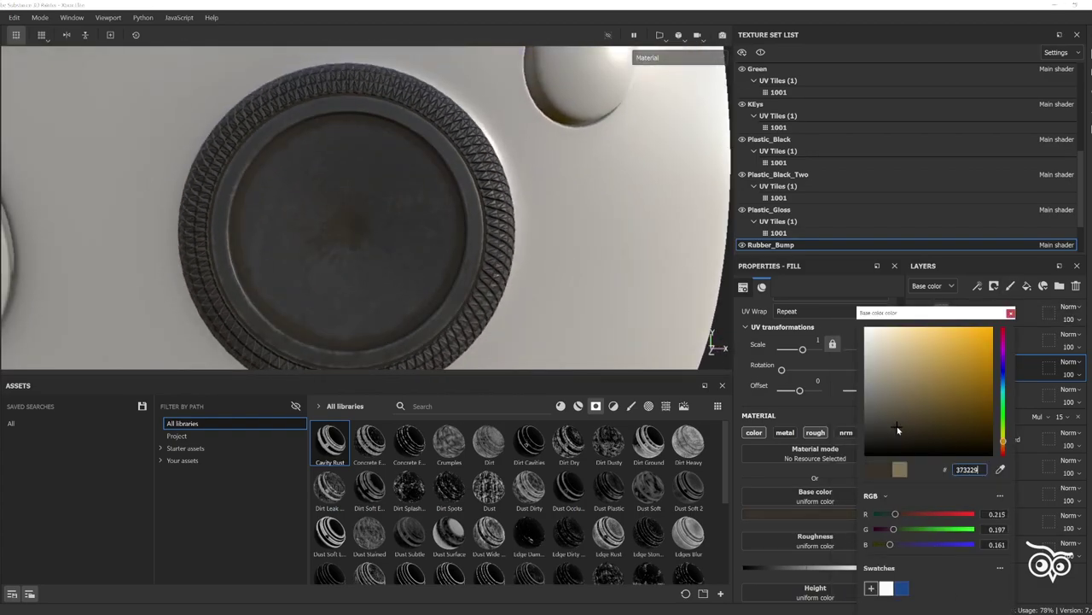
left_click_drag(897, 429, 900, 428)
scroll(366, 305, "down", 5)
left_click_drag(366, 305, 39, 305, "alt")
left_click(1010, 312)
- Lower the Dirt Edges mask's Global Balance to 0.31
left_click(959, 367)
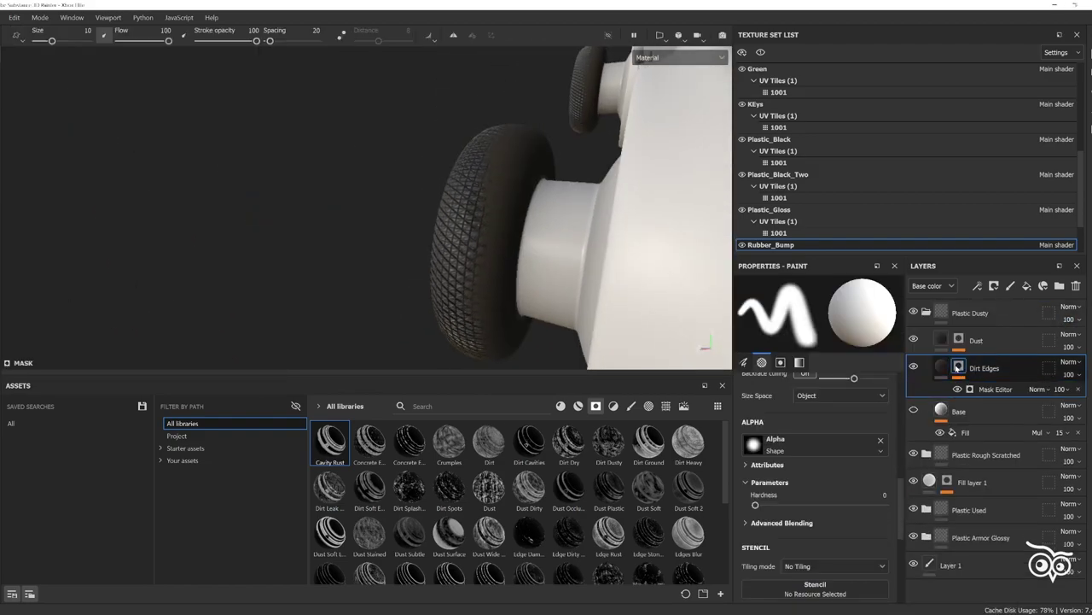
left_click(1004, 391)
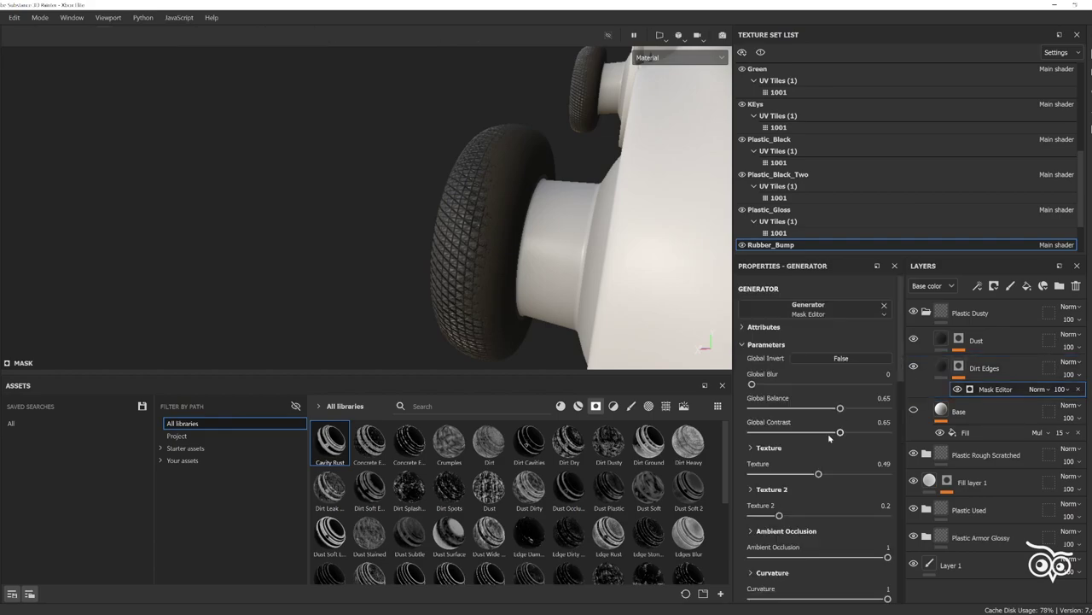
left_click_drag(791, 408, 794, 408)
left_click_drag(426, 213, 512, 264, "alt")
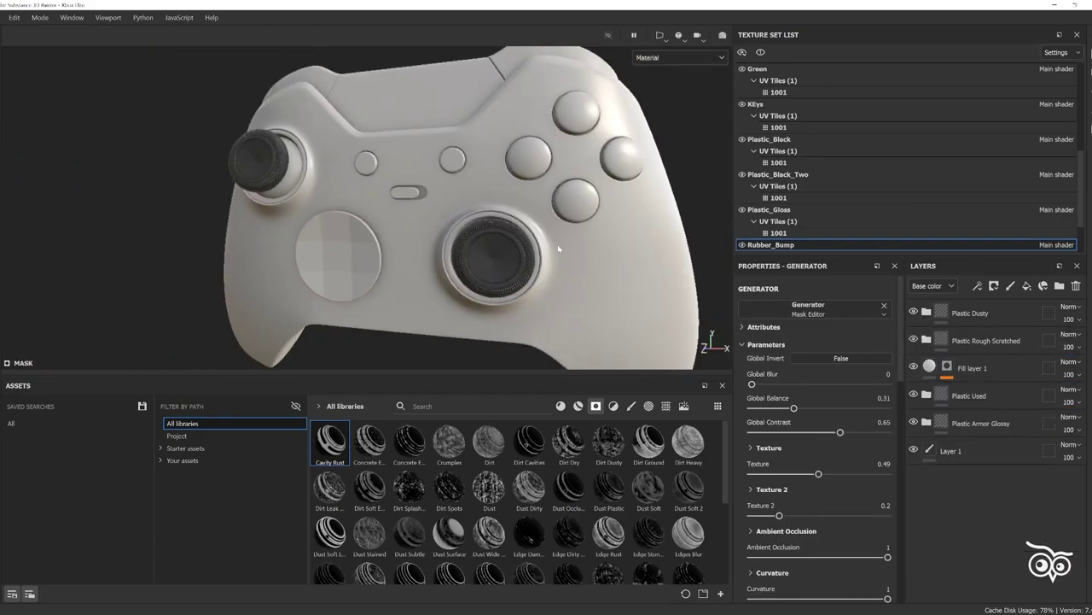
scroll(559, 249, "up", 5)
mouse_move(559, 248)
left_mouse_down("alt")
mouse_move(239, 264)
mouse_move(729, 225)
mouse_move(481, 268)
mouse_move(548, 340)
left_mouse_up("alt")
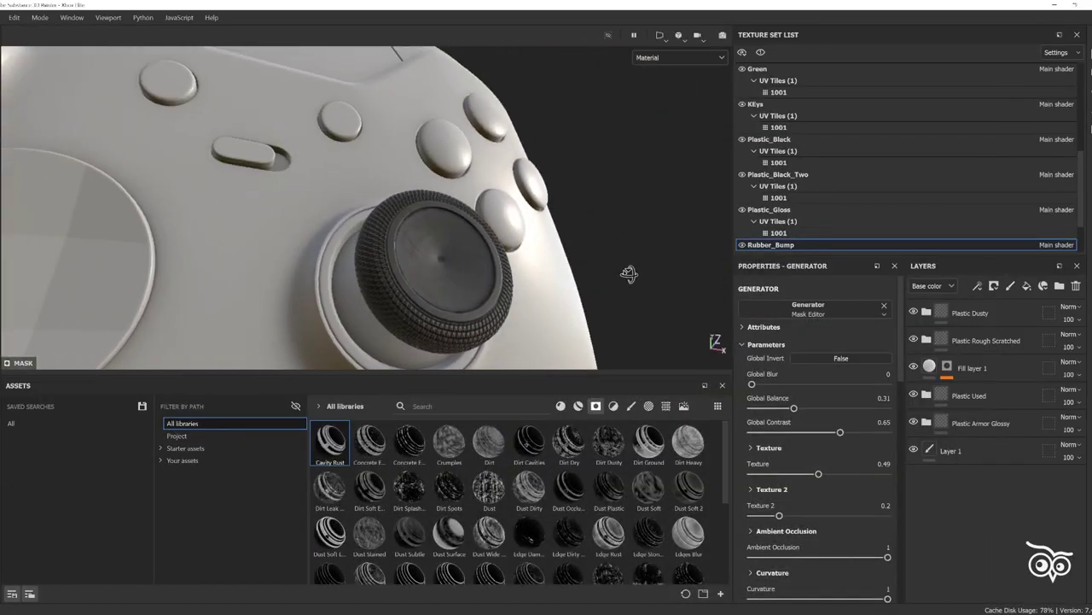
mouse_move(629, 273)
left_mouse_down("alt")
mouse_move(438, 242)
mouse_move(457, 297)
mouse_move(357, 256)
left_mouse_up("alt")
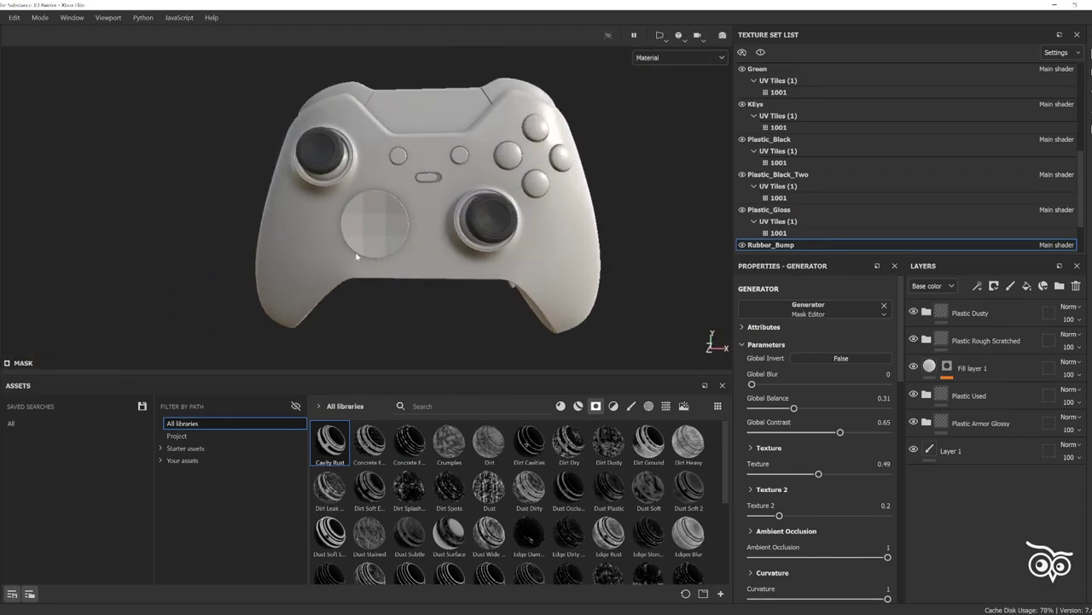
- Step through the controller reference photos to 05.png, then minimize Photos
key("Right")
key("Right")
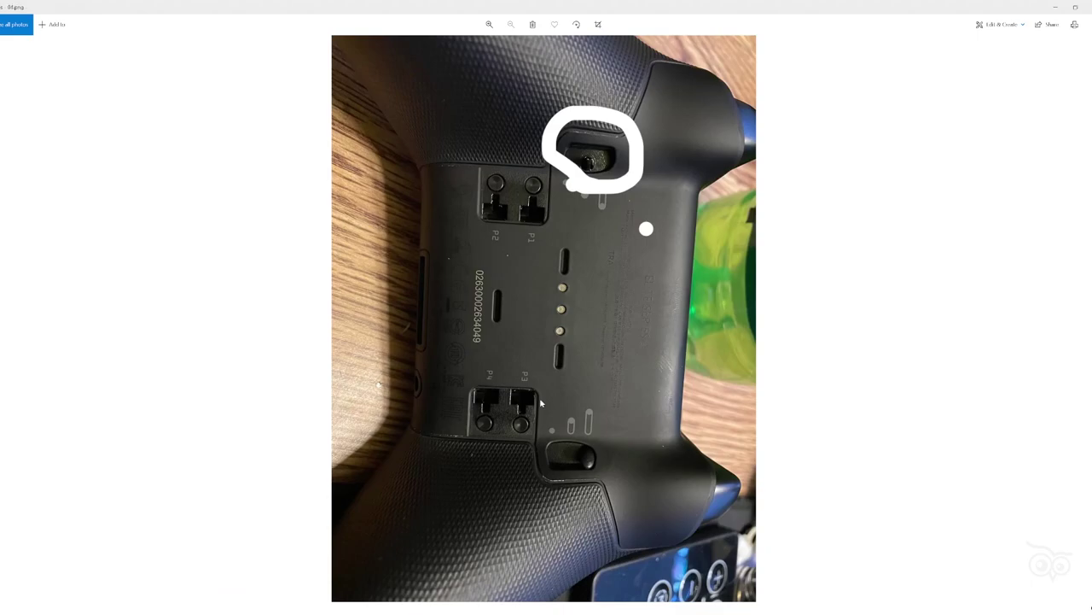
key("Right")
key("Right")
key("Right")
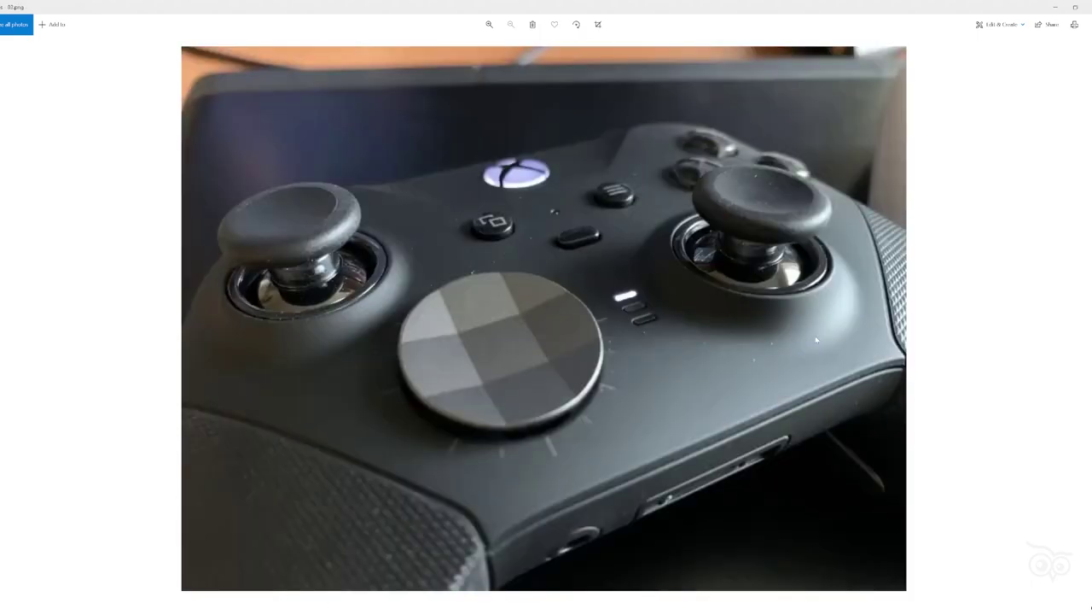
key("Right")
key("Right")
key("Right")
key("Right")
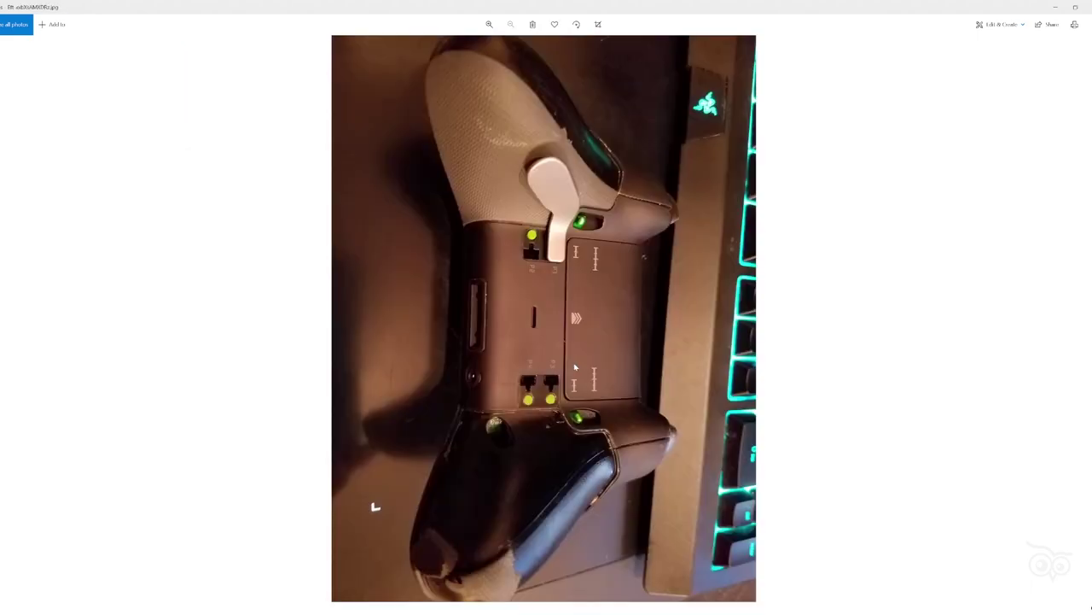
key("Right")
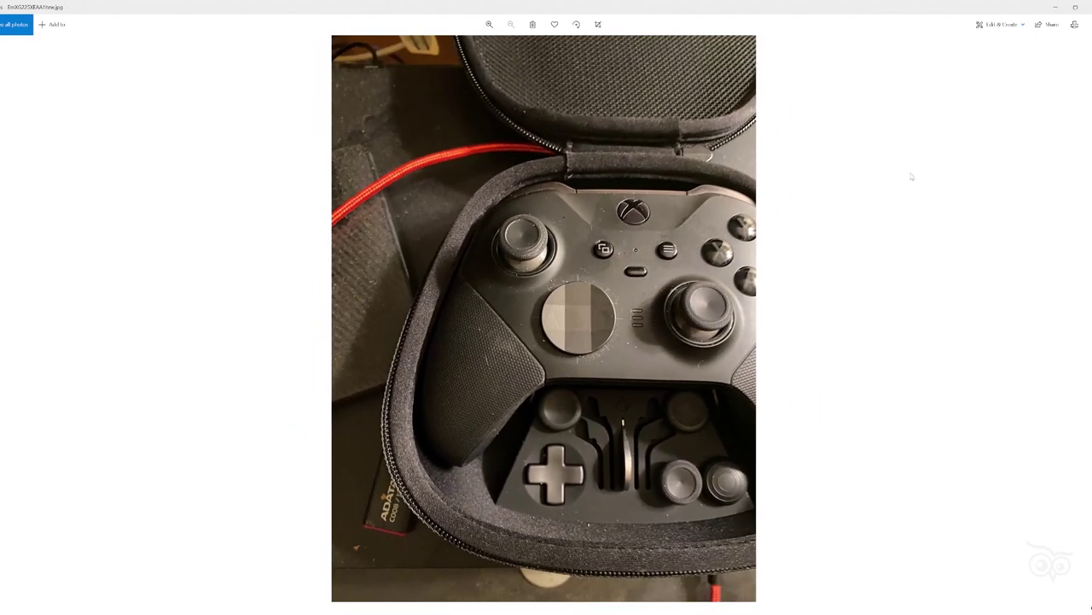
left_click(1065, 7)
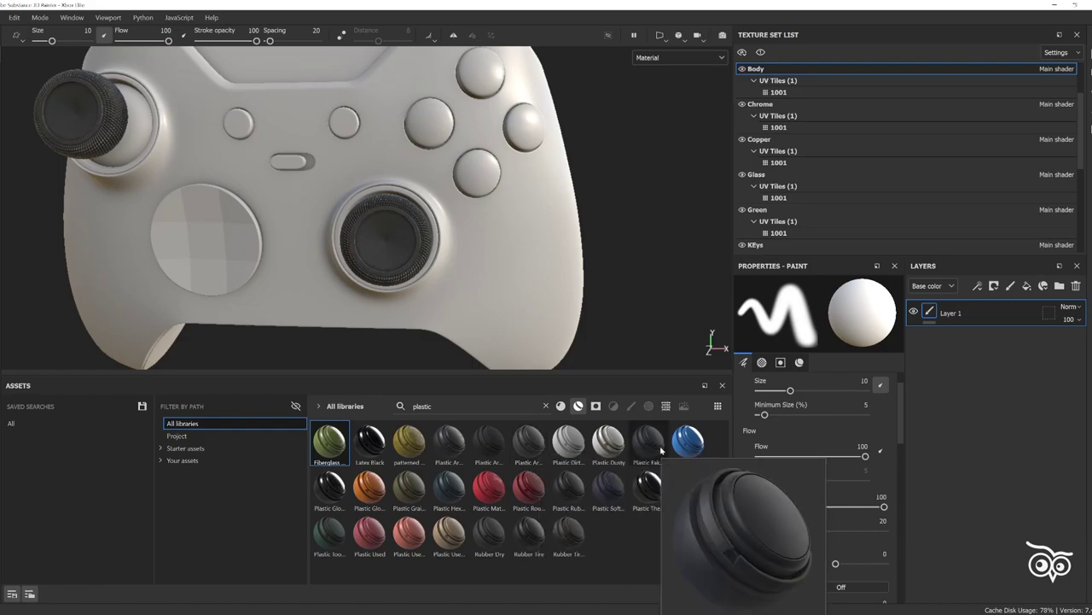
- Apply Plastic Fake Leather to the controller body and select its Base Color fill layer
mouse_move(648, 441)
left_mouse_down()
mouse_move(398, 301)
mouse_move(434, 280)
mouse_move(357, 298)
left_mouse_up()
scroll(434, 281, "up", 5)
scroll(356, 298, "down", 5)
scroll(475, 298, "up", 6)
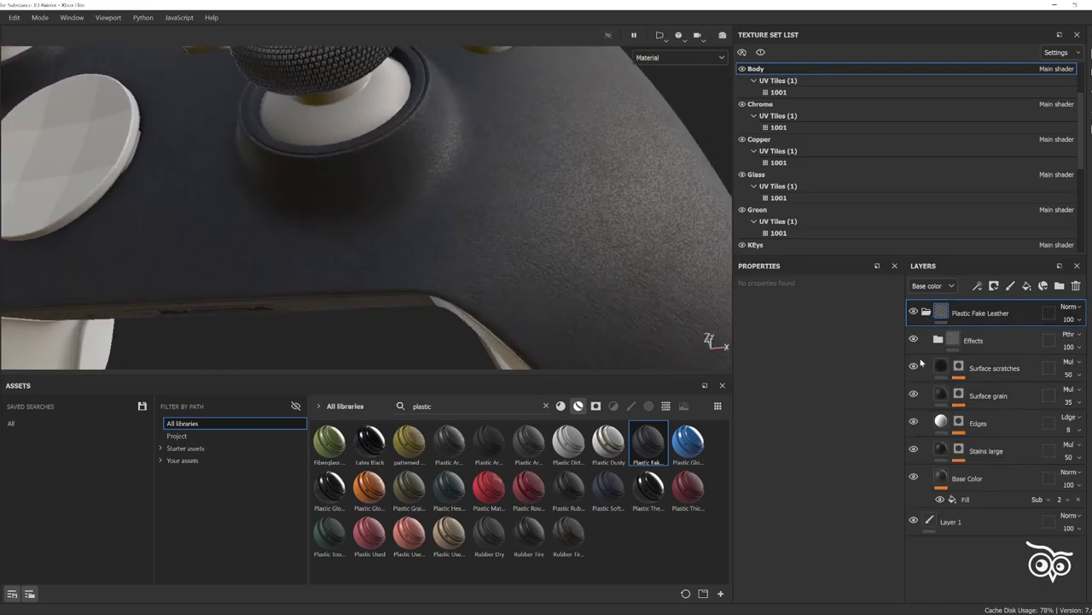
scroll(537, 236, "down", 3)
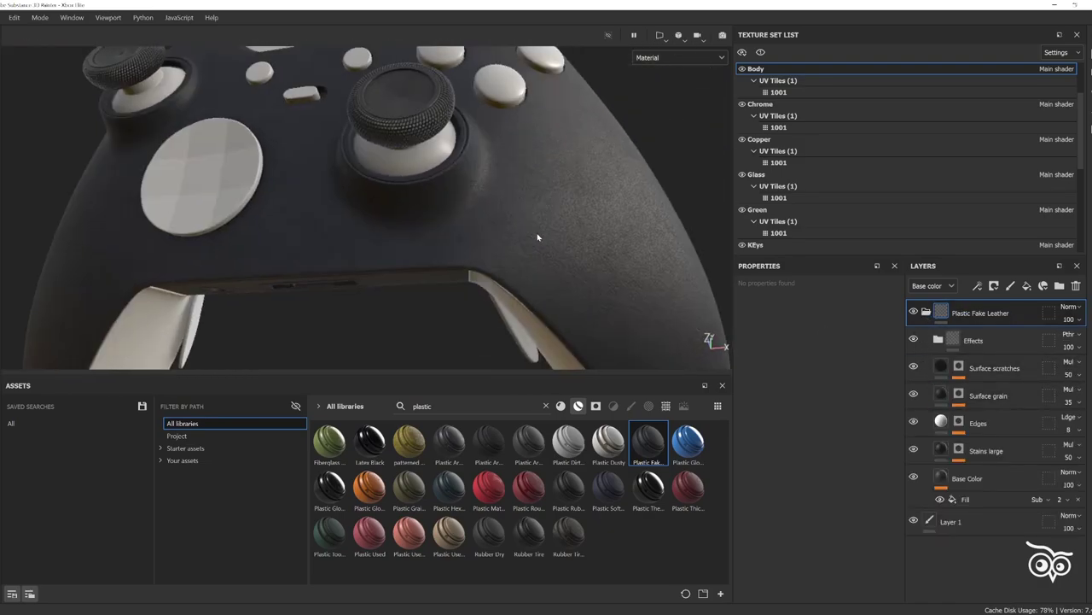
scroll(537, 237, "up", 3)
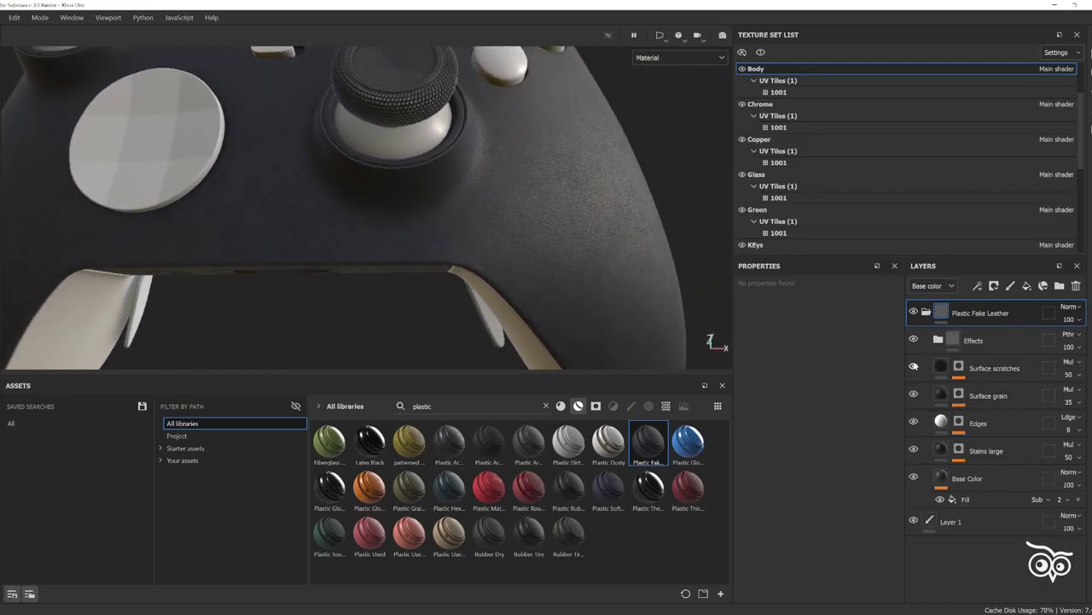
scroll(402, 207, "down", 3)
scroll(401, 207, "up", 3)
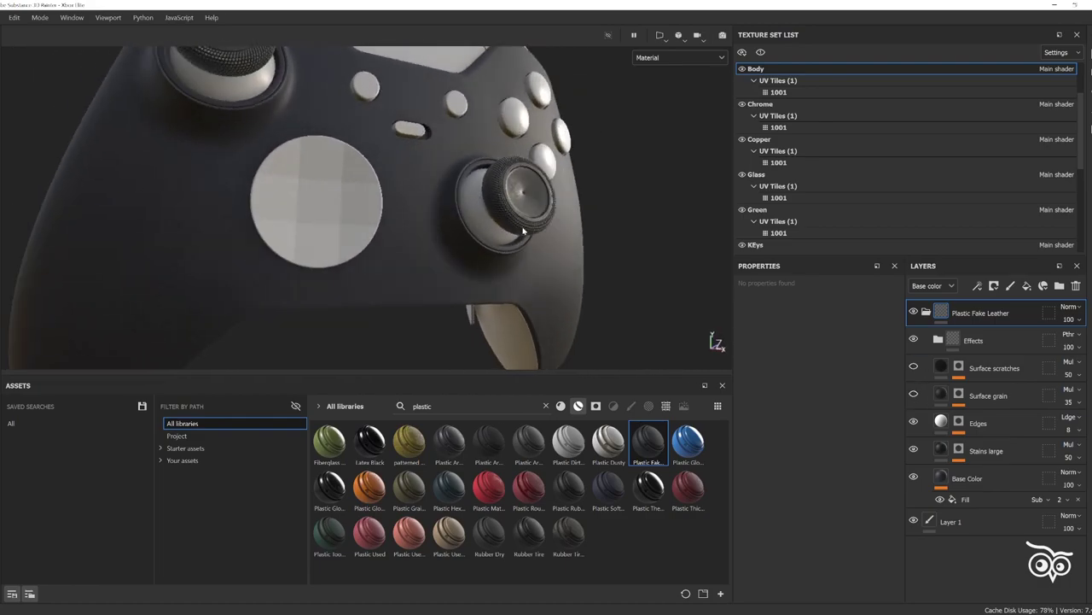
left_click_drag(401, 207, 495, 249, "alt")
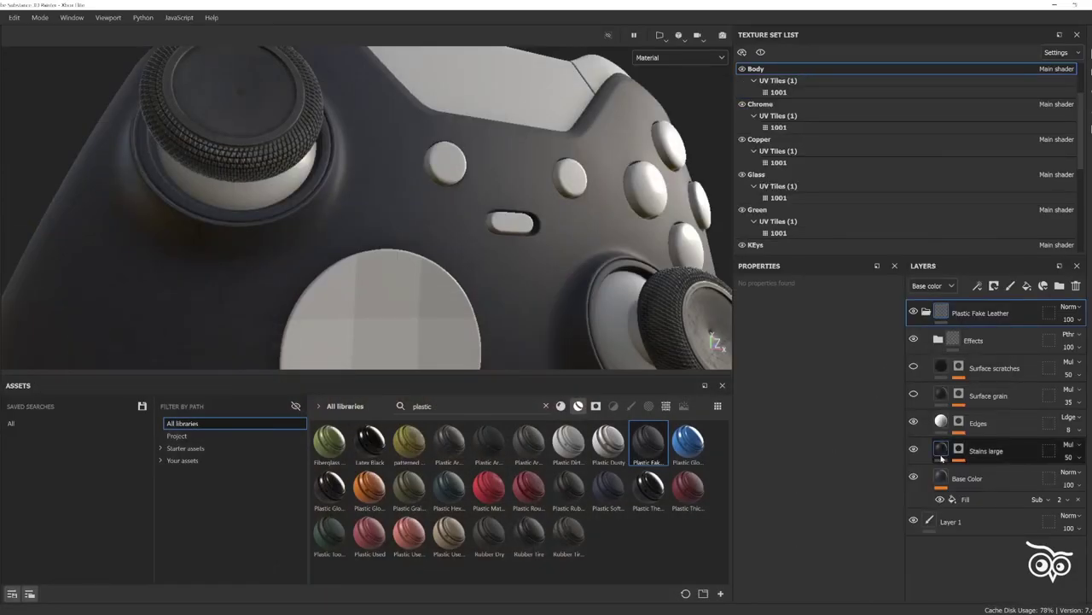
left_click(999, 477)
scroll(825, 512, "down", 3)
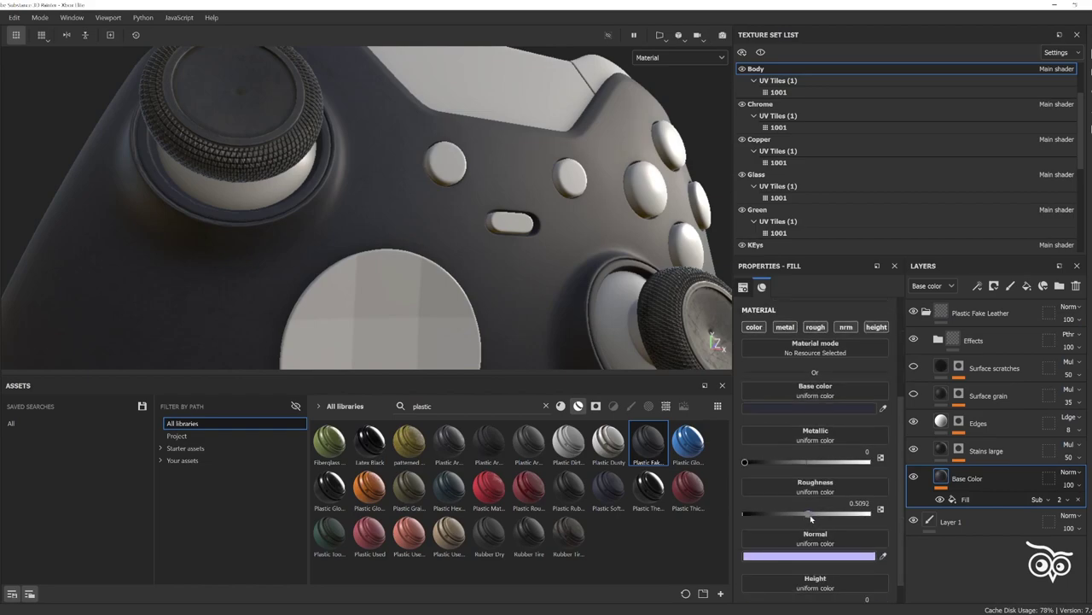
- Raise the leather Base Color roughness to 0.6 and collapse the Plastic Fake Leather folder
left_click_drag(811, 517, 824, 517)
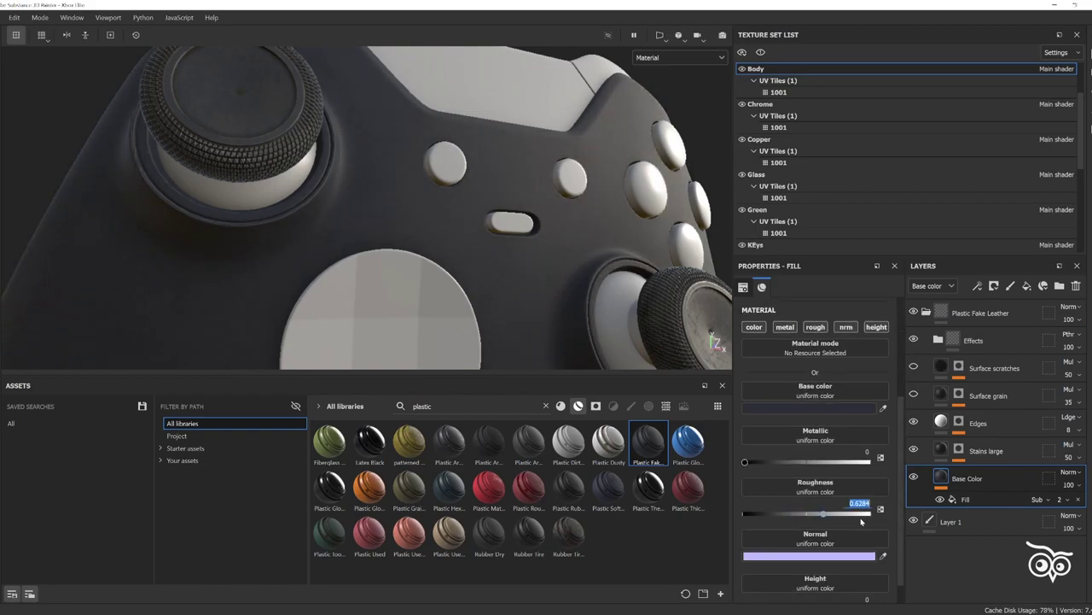
left_click_drag(384, 213, 576, 269, "alt")
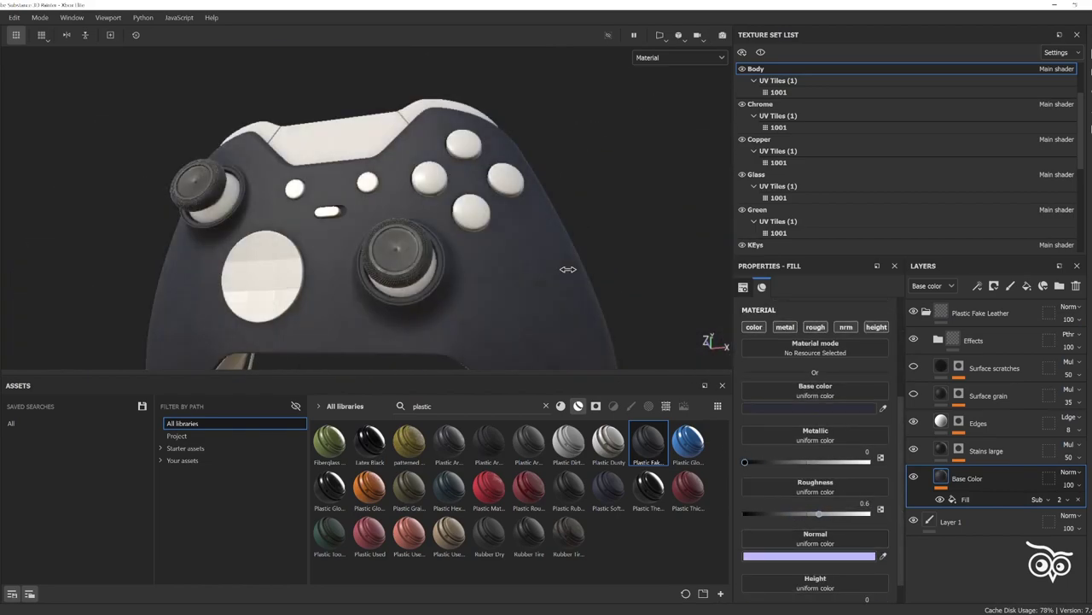
left_click(926, 312)
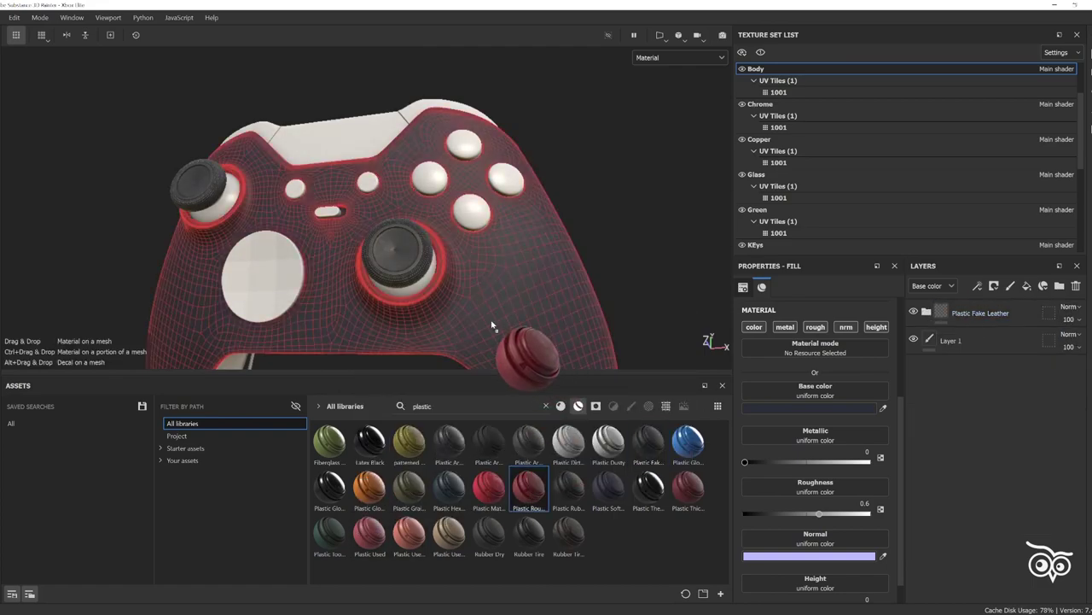
- Apply Plastic Rough Scratched to the controller body and hide the red BaseColor layer
left_click_drag(530, 487, 500, 330)
left_click(913, 477)
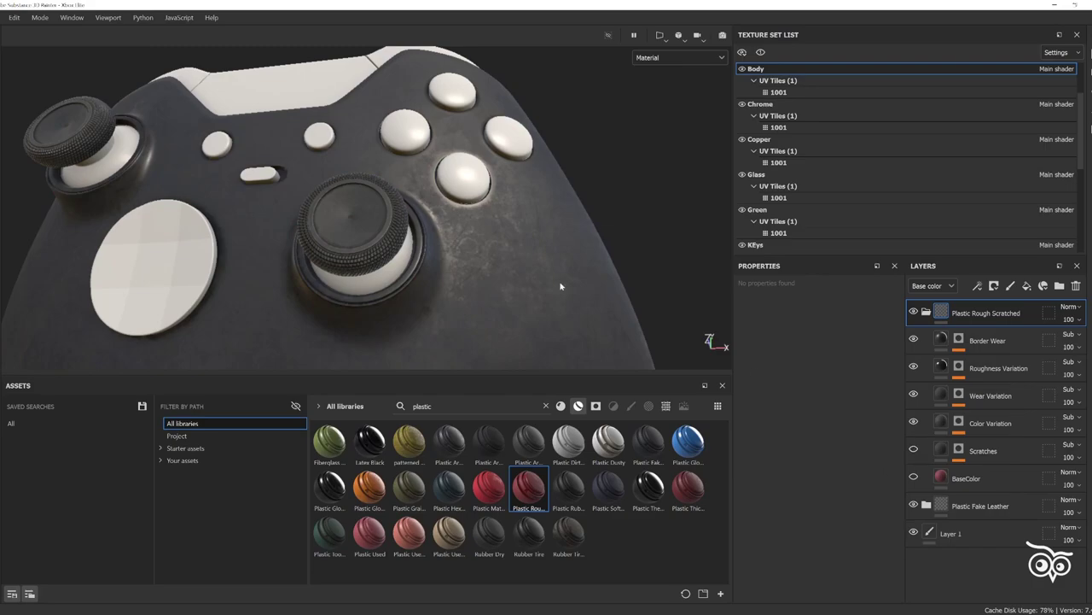
left_click_drag(561, 286, 314, 282, "alt")
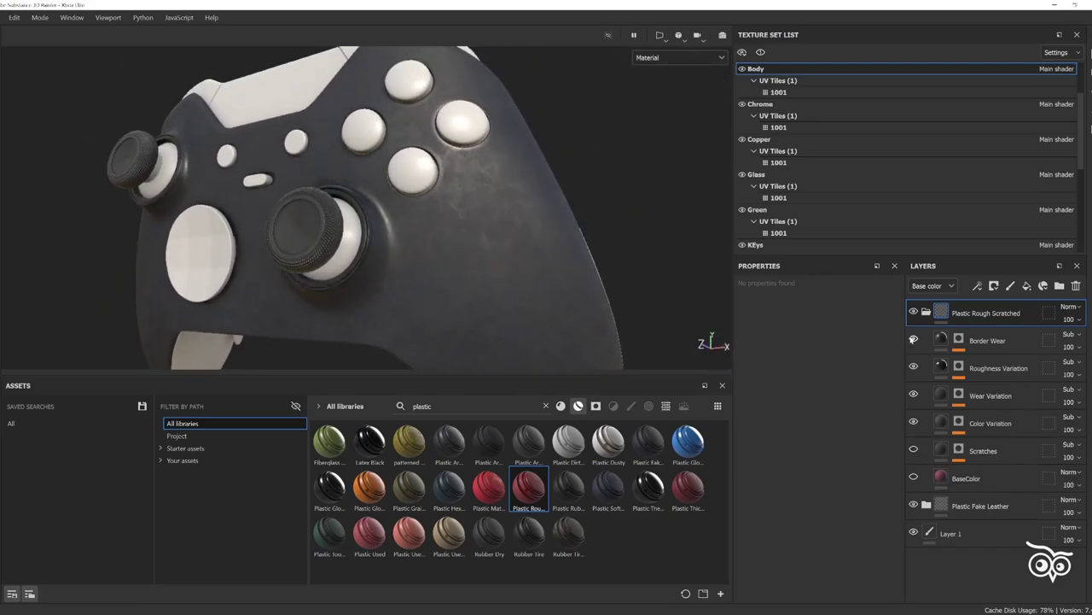
- Select the Border Wear layer and view the controller from a new angle
left_click(973, 339)
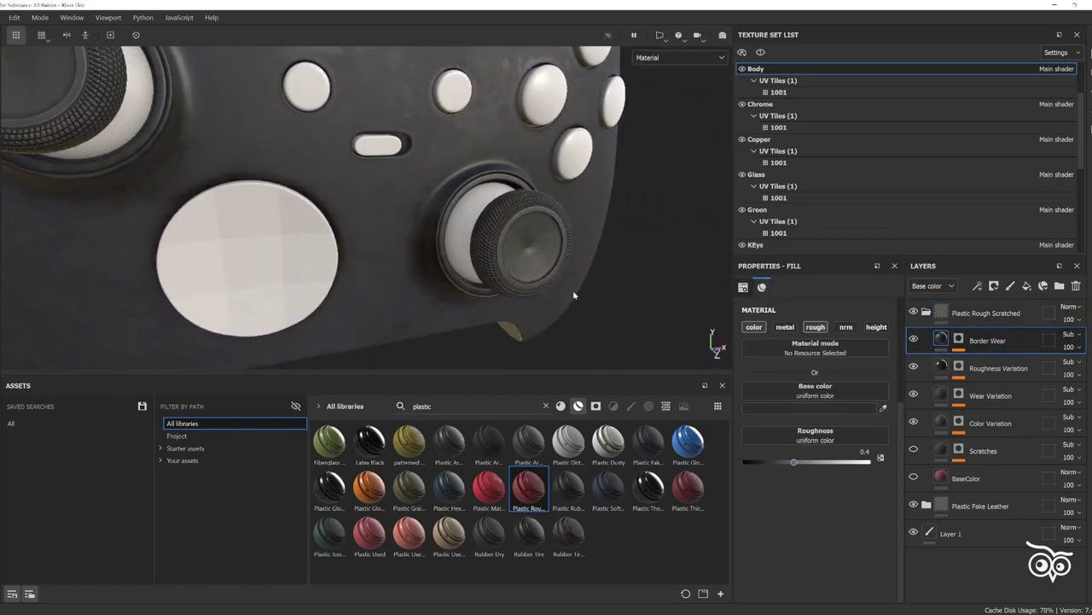
scroll(574, 294, "down", 5)
scroll(500, 304, "up", 5)
mouse_move(500, 305)
left_mouse_down("alt")
mouse_move(431, 303)
mouse_move(624, 240)
left_mouse_up("alt")
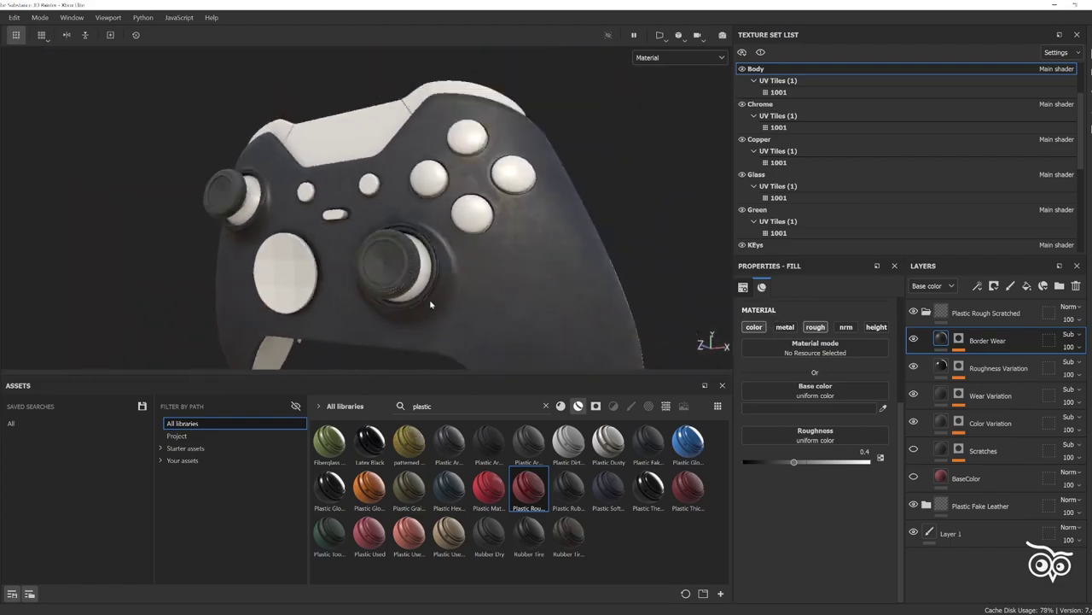
- Inspect the base colour of the Plastic Fake Leather layer, then collapse its folder
left_click(927, 314)
left_click(981, 505)
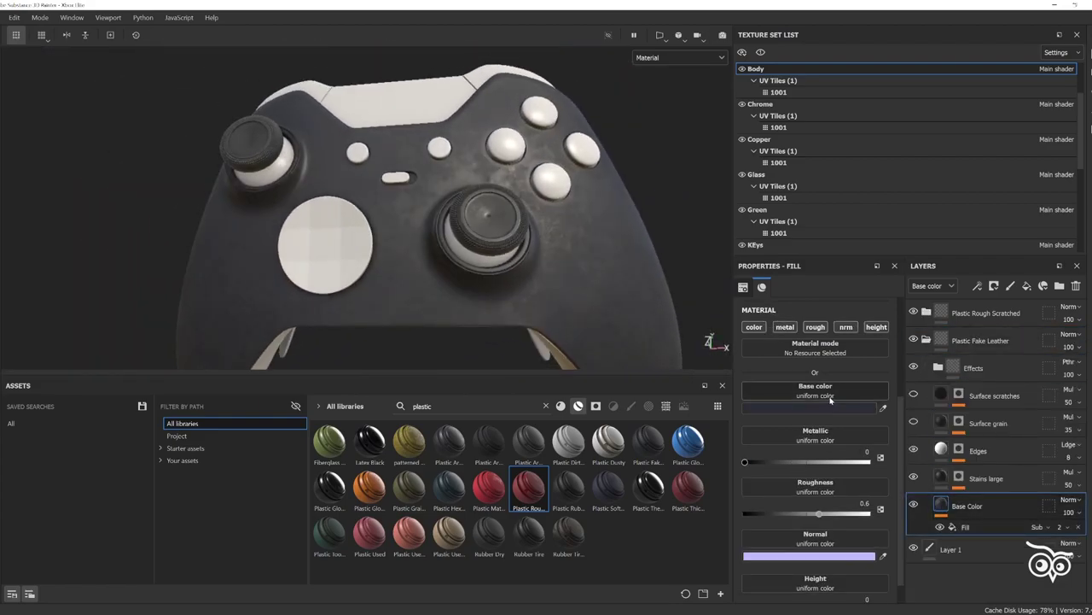
left_click(811, 407)
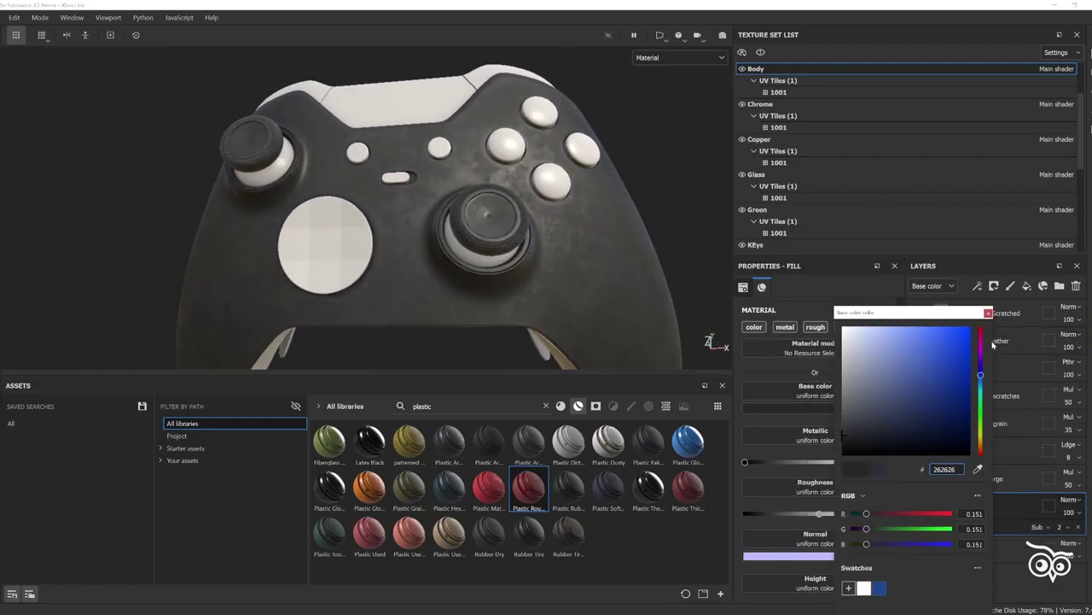
left_click(993, 344)
left_click(927, 313)
- Set the Border Wear roughness to 0.5 and bring in the markings image for import
scroll(398, 237, "up", 2)
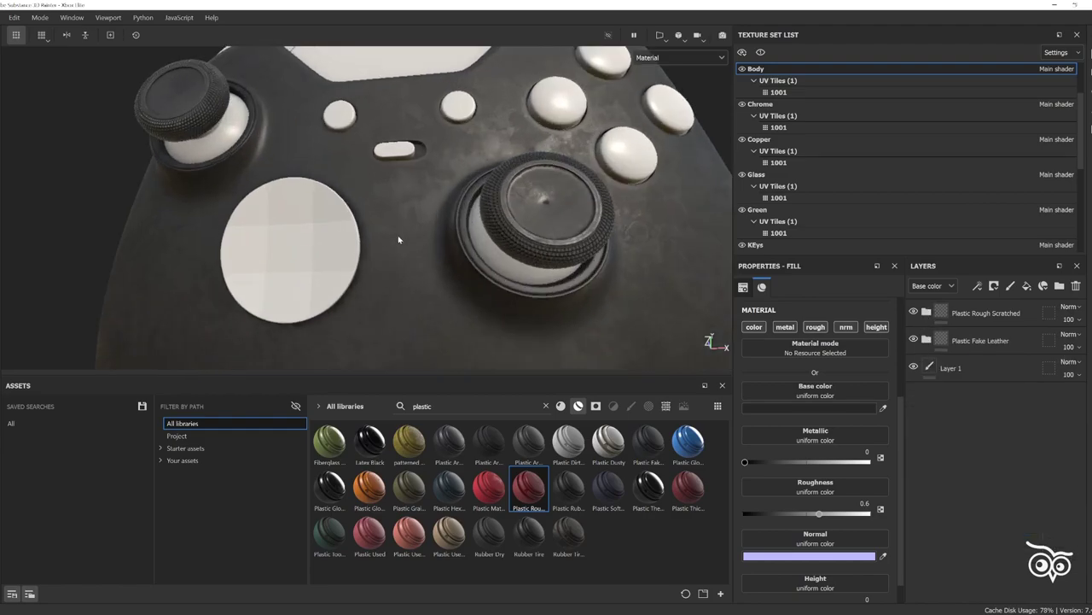
mouse_move(397, 237)
right_mouse_down("alt")
mouse_move(645, 230)
mouse_move(621, 233)
right_mouse_up("alt")
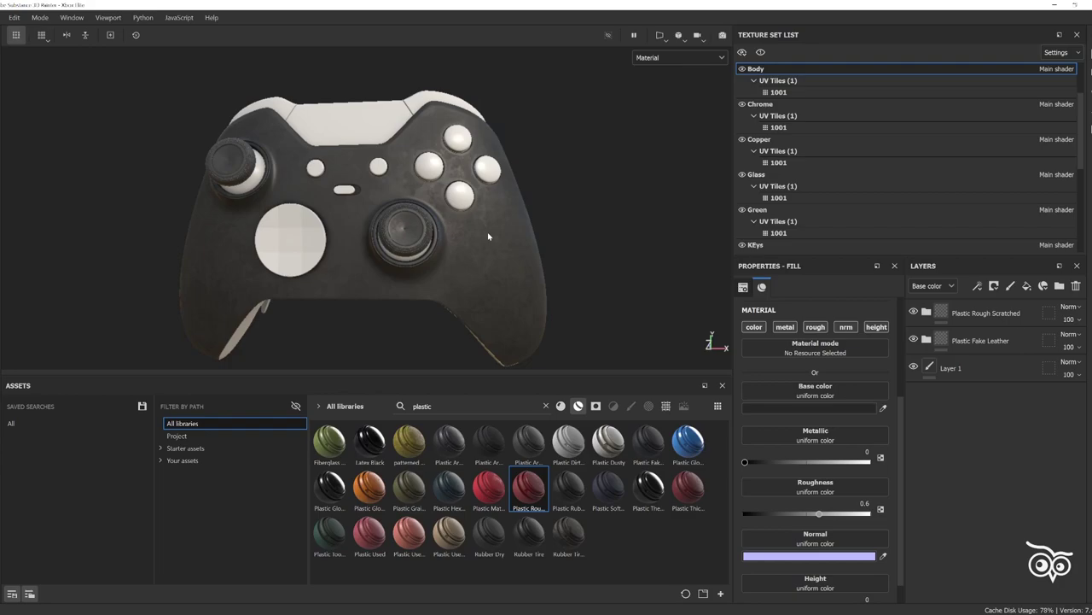
scroll(474, 203, "up", 3)
left_click_drag(474, 203, 515, 257, "alt")
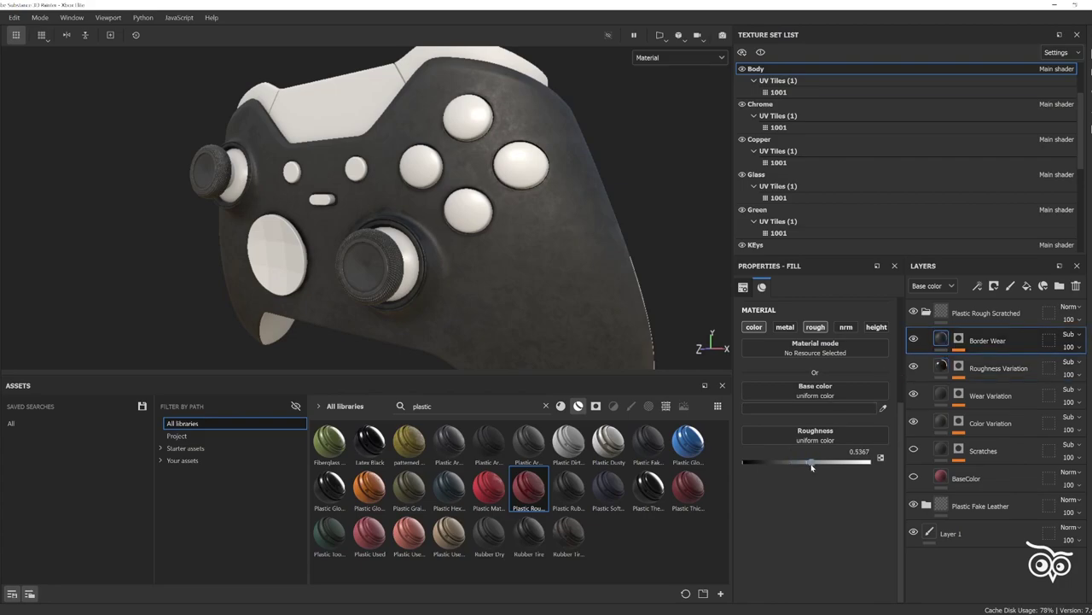
type("0.5")
key("Return")
left_click_drag(456, 262, 440, 236, "alt")
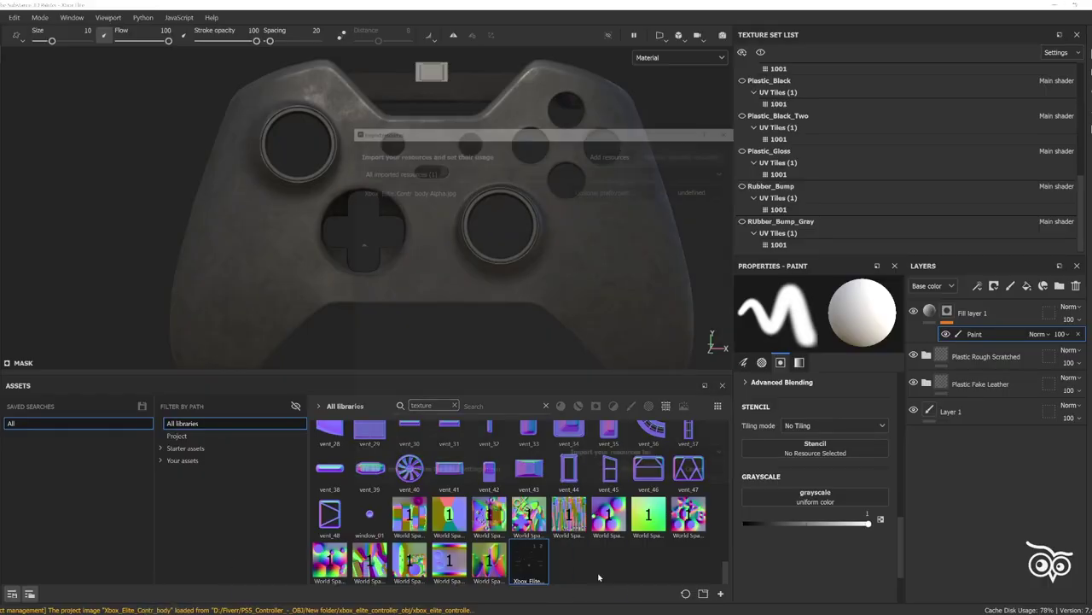
left_click(722, 190)
- Import the controller markings image as an alpha and set it as the paint stencil
left_click(685, 495)
left_click(633, 475)
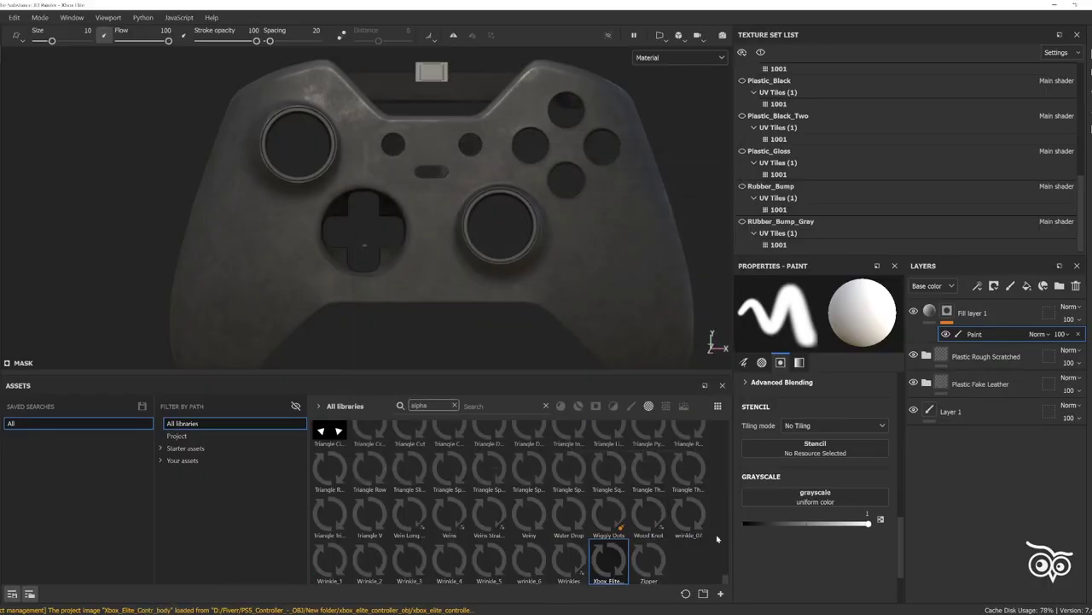
left_click_drag(608, 559, 815, 448)
- Align the D-pad in the stencil ring and paint the white tick marks around it
mouse_move(417, 253)
right_mouse_down("alt")
mouse_move(492, 227)
mouse_move(594, 283)
mouse_move(548, 273)
right_mouse_up("alt")
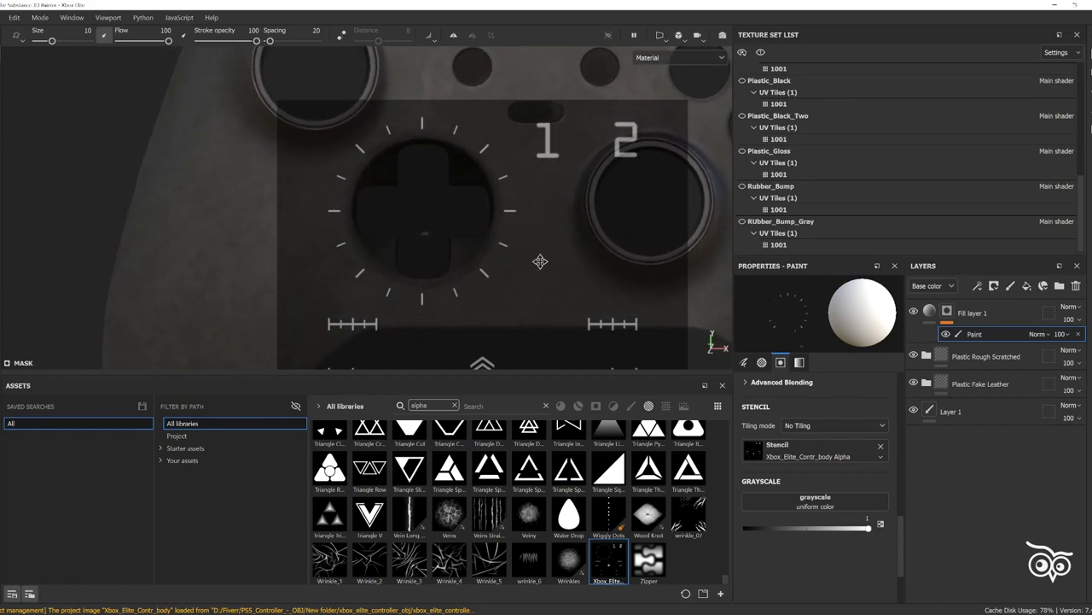
left_click_drag(352, 250, 512, 256)
left_click_drag(482, 147, 358, 149)
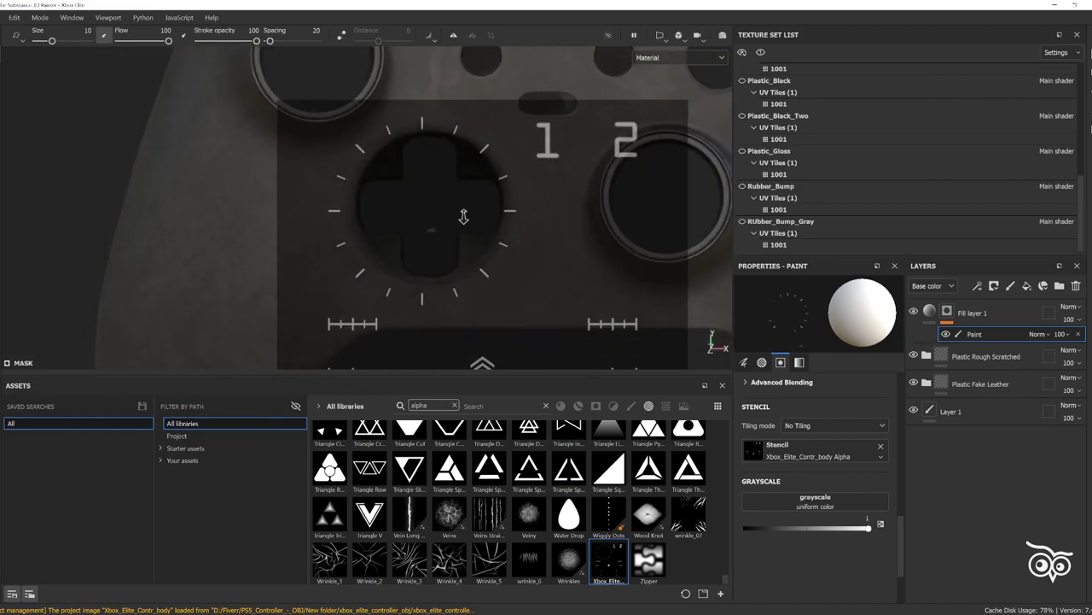
right_click_drag(454, 214, 449, 228, "alt")
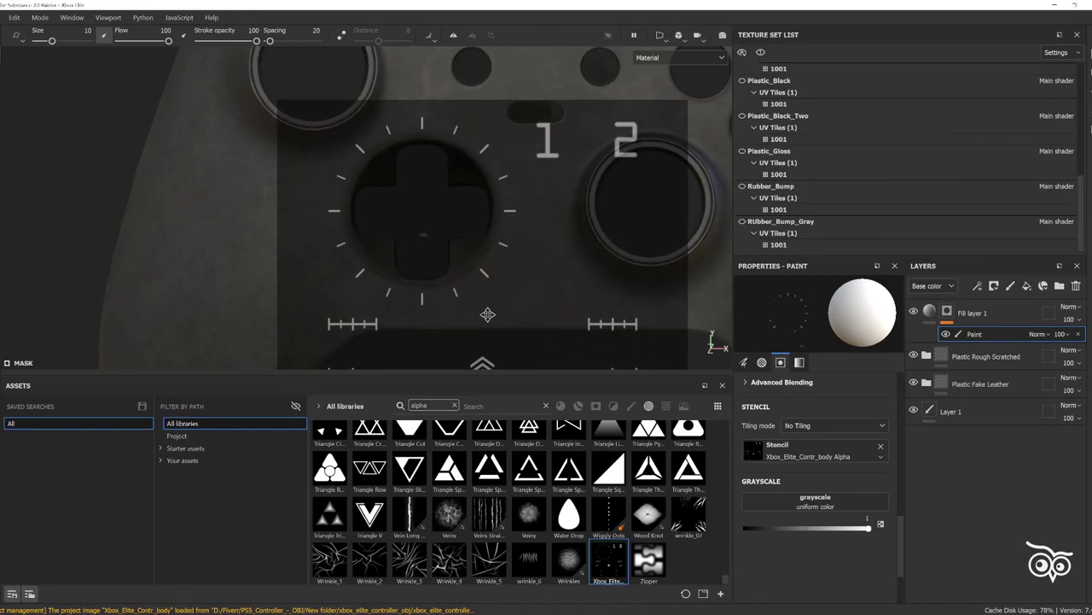
left_click_drag(452, 279, 391, 98)
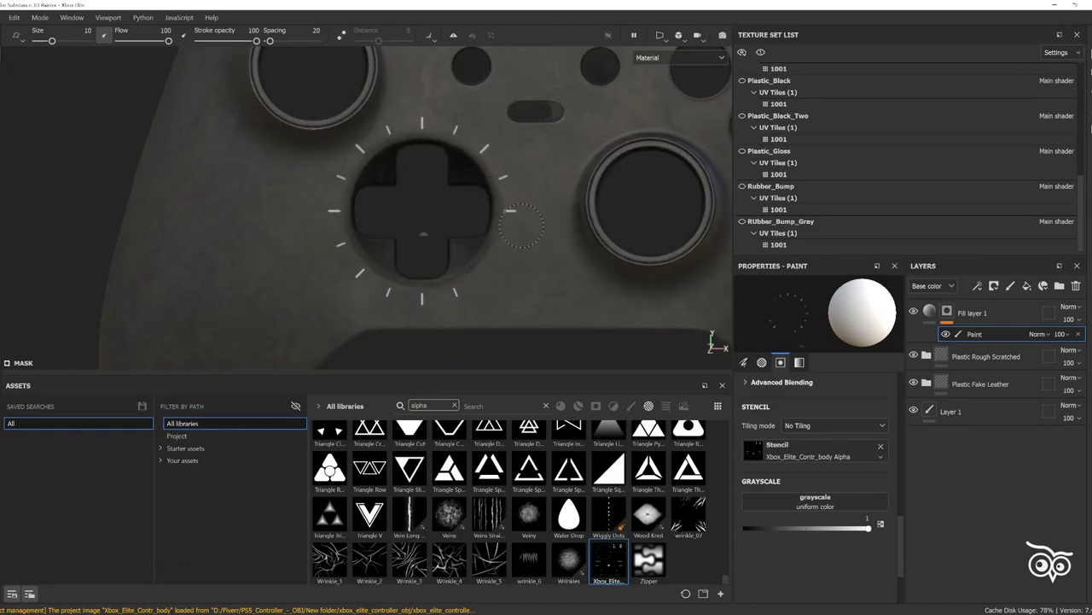
key("s")
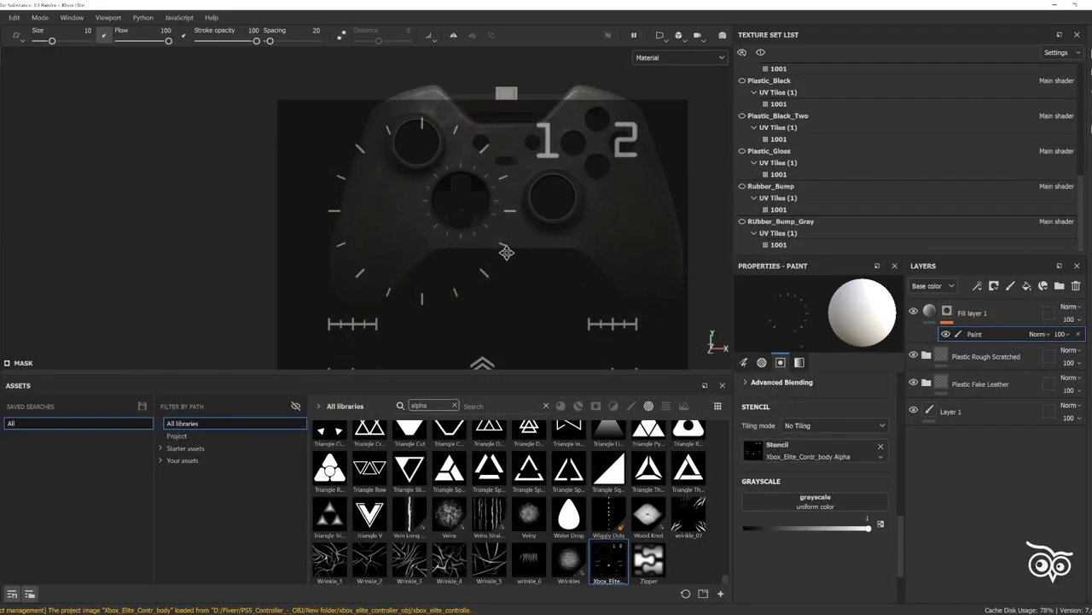
- Shift the stencil upward and reposition the controller beneath it
left_click_drag(492, 309, 467, 181)
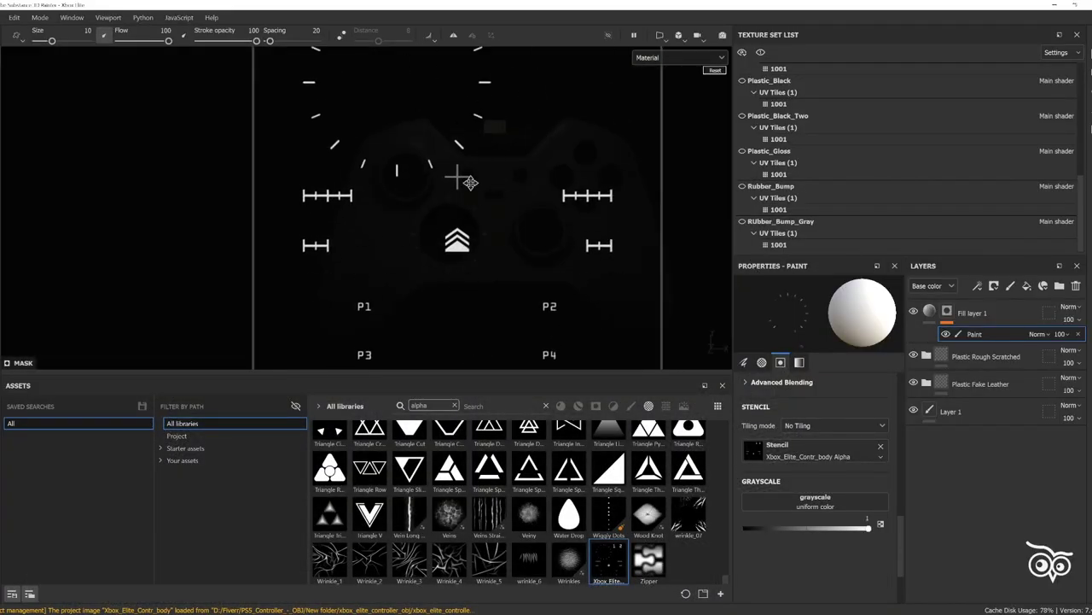
left_click_drag(468, 291, 443, 237)
scroll(667, 316, "up", 5)
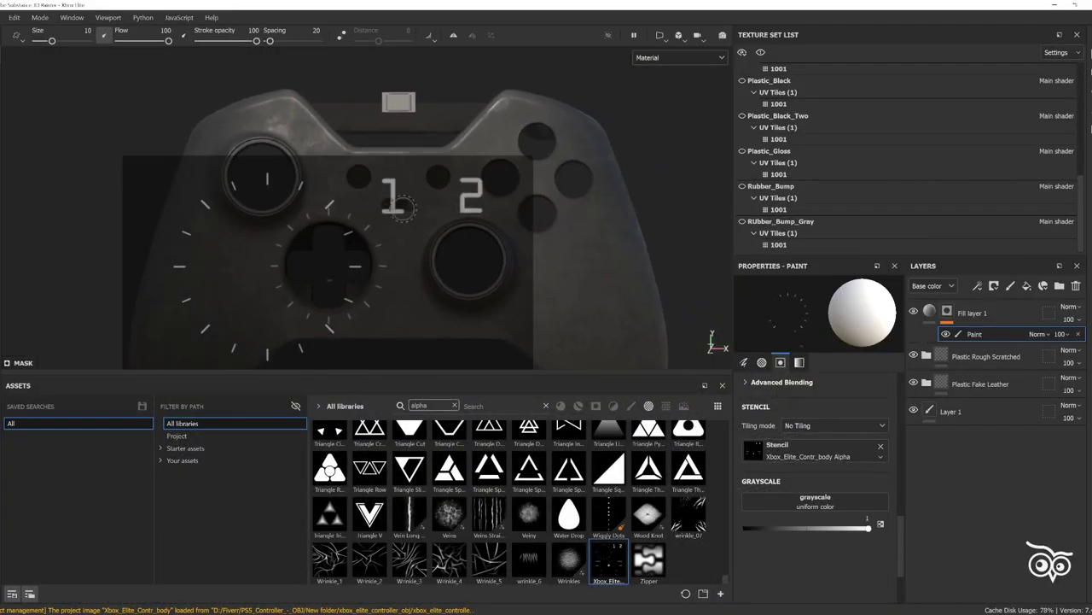
middle_click_drag(666, 317, 534, 283)
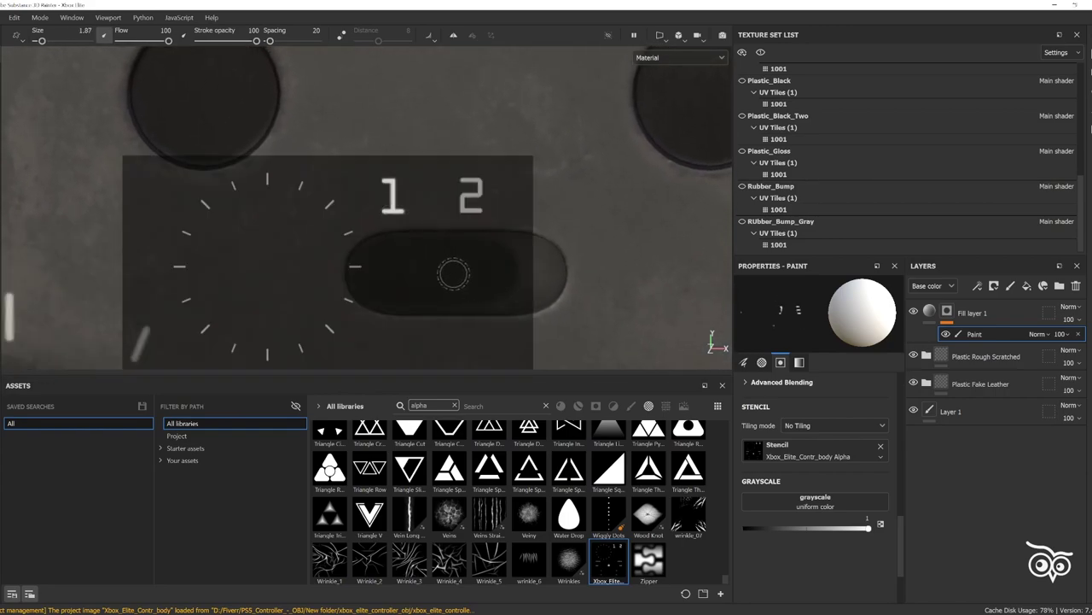
middle_click_drag(524, 267, 482, 269)
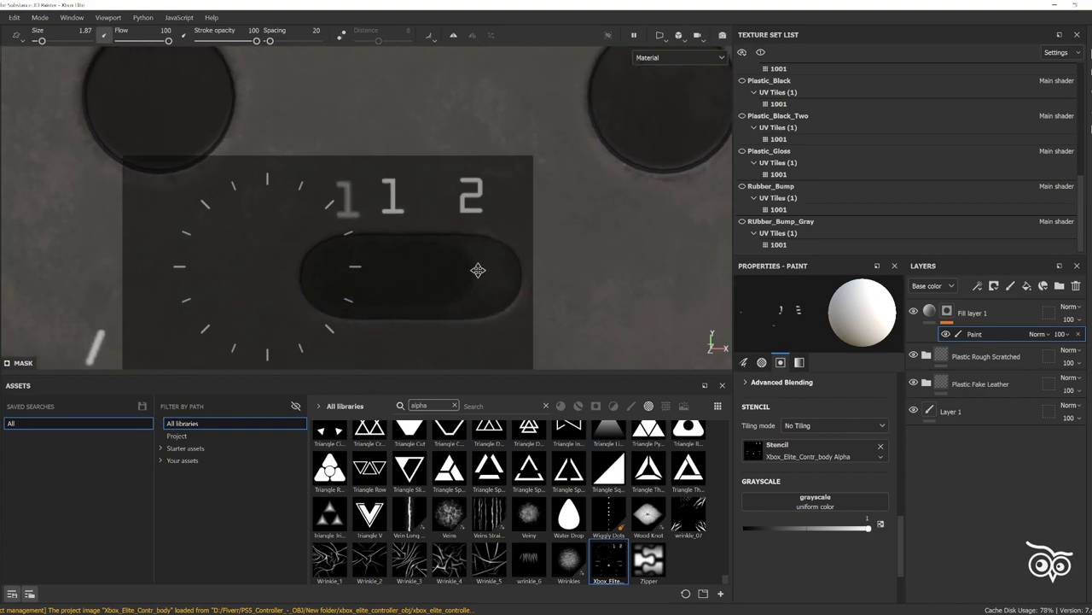
scroll(366, 207, "down", 2)
scroll(367, 207, "down", 2)
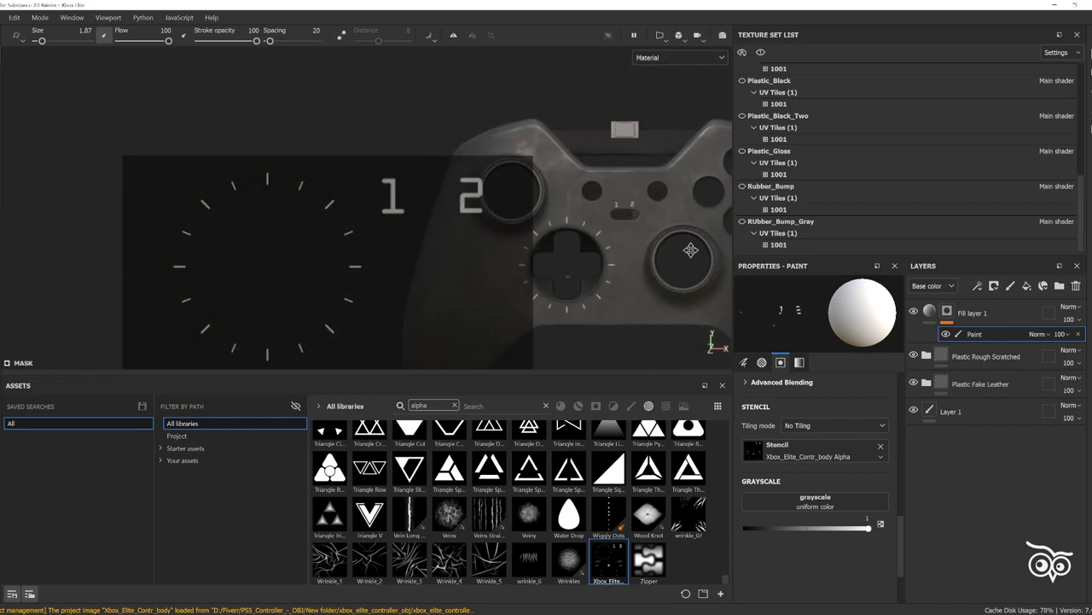
scroll(366, 208, "down", 1)
- Zoom in and place the oval switch under the stencil's 1 and 2 labels
scroll(690, 220, "up", 2)
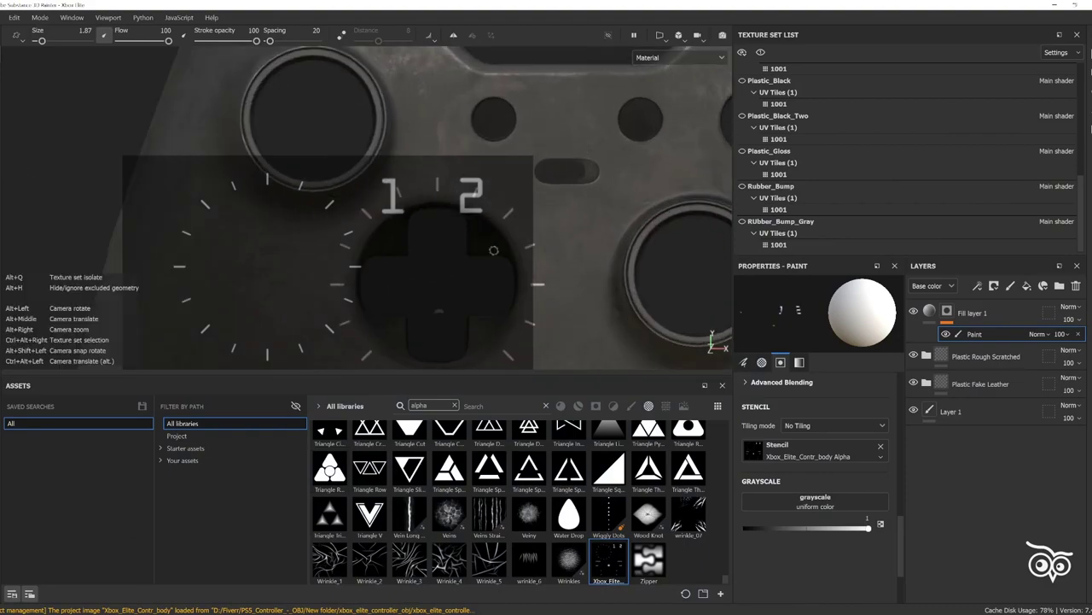
scroll(689, 219, "up", 2)
scroll(532, 319, "up", 3)
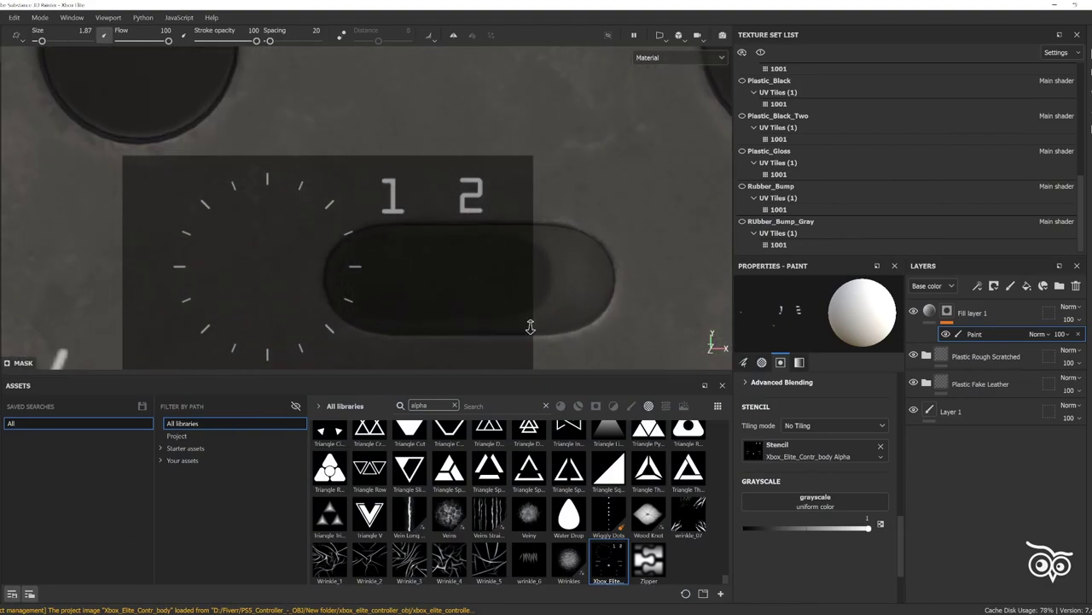
scroll(501, 321, "up", 1)
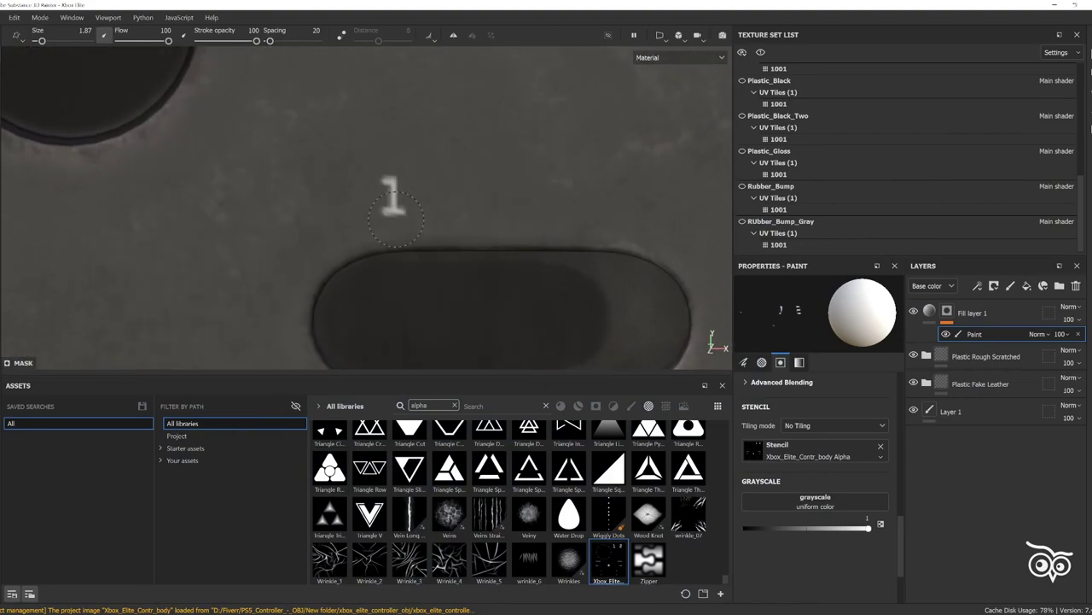
middle_click_drag(504, 320, 375, 282, "alt")
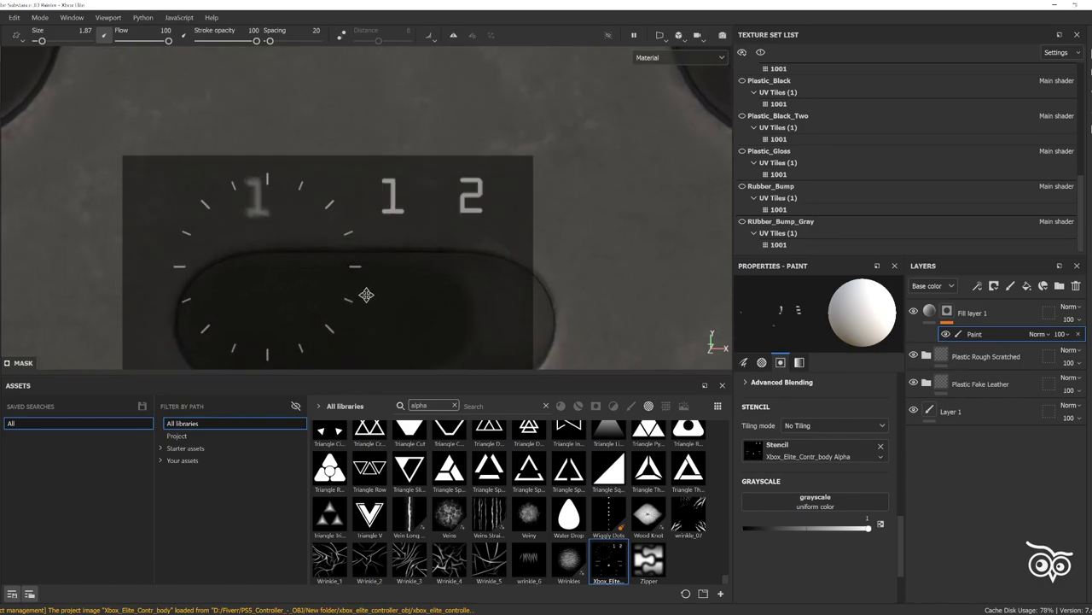
- Zoom out and compare the model against the controller reference photo
scroll(367, 296, "down", 2)
scroll(367, 296, "down", 2)
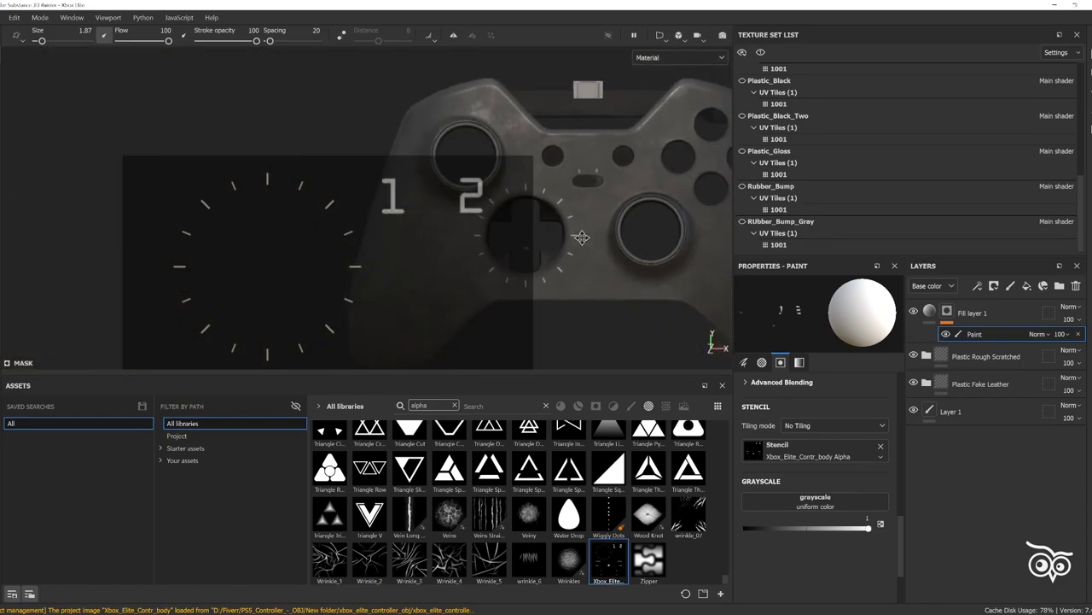
scroll(367, 296, "down", 1)
key("alt+Tab")
key("alt+Tab")
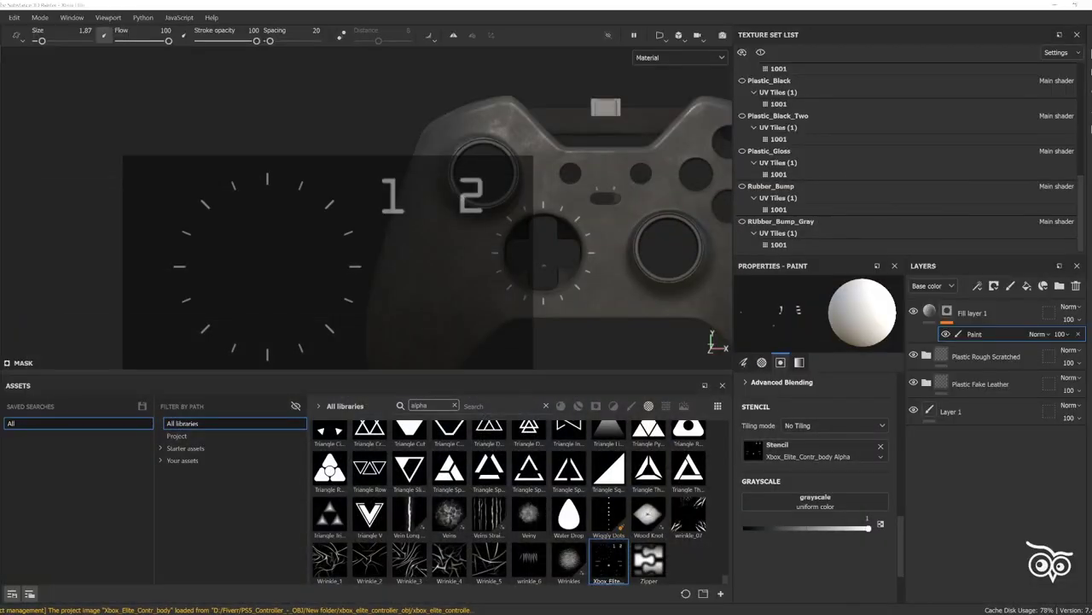
key("alt+Tab")
key("alt+Tab")
- Switch the viewport camera to Perspective projection
scroll(400, 250, "up", 4)
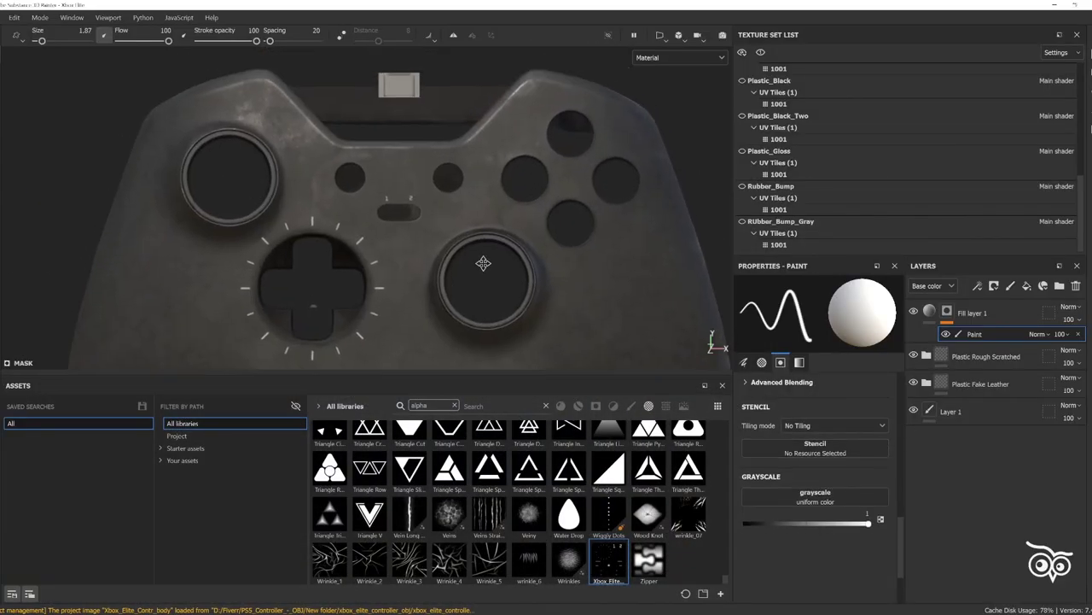
scroll(400, 250, "up", 2)
left_click(688, 40)
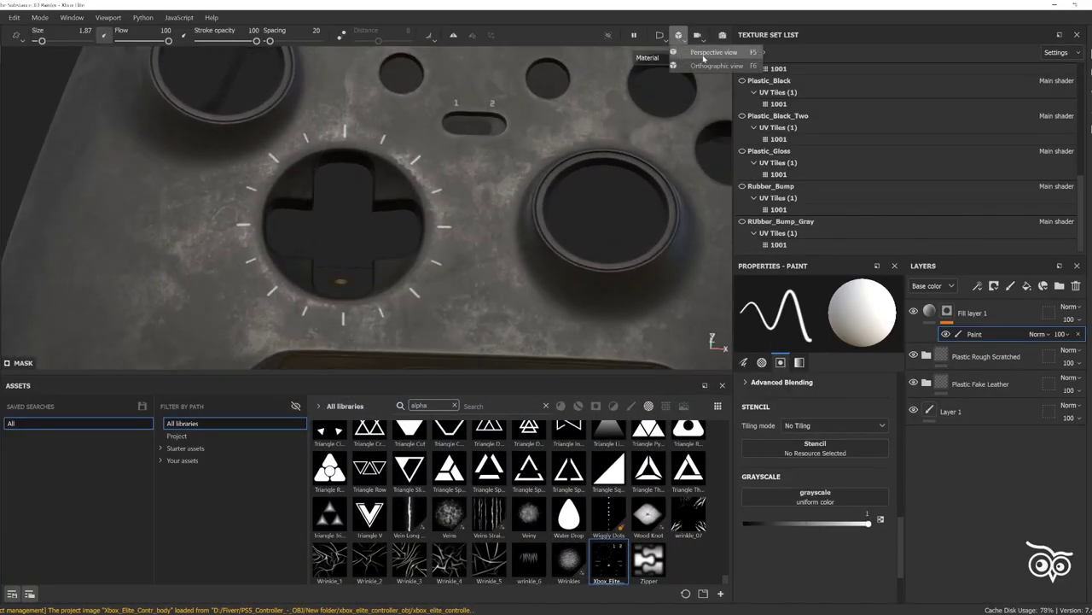
left_click(703, 53)
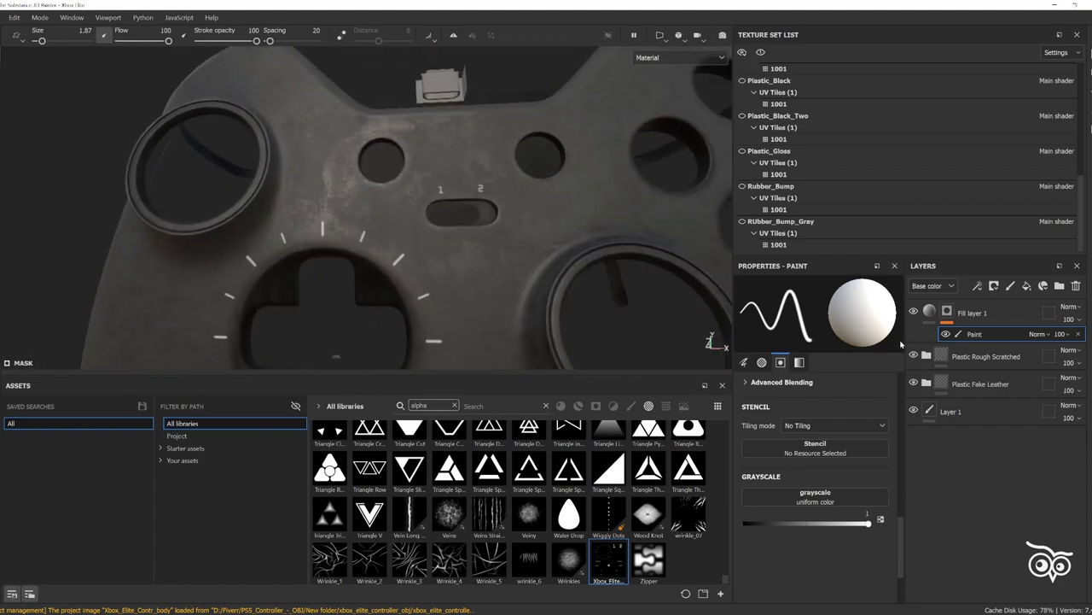
- Move Fill layer 1 above the Plastic Fake Leather folder and check it from the side
left_click_drag(1005, 369, 1004, 372)
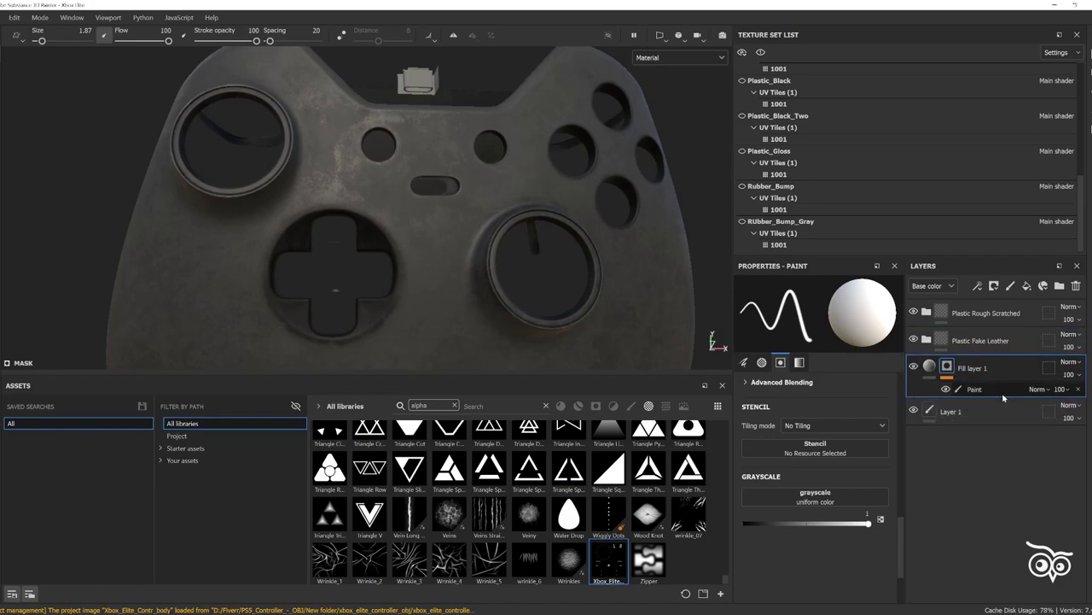
left_click_drag(1005, 397, 1005, 335)
mouse_move(512, 214)
left_mouse_down("alt")
mouse_move(605, 244)
mouse_move(589, 239)
left_mouse_up("alt")
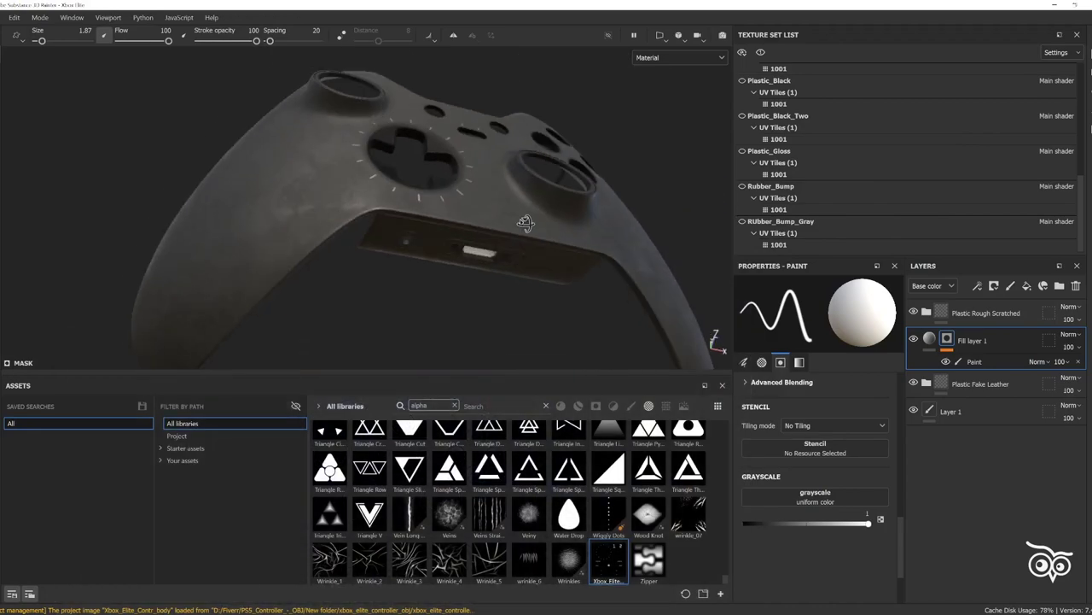
mouse_move(405, 201)
left_mouse_down("alt")
mouse_move(122, 278)
mouse_move(438, 210)
left_mouse_up("alt")
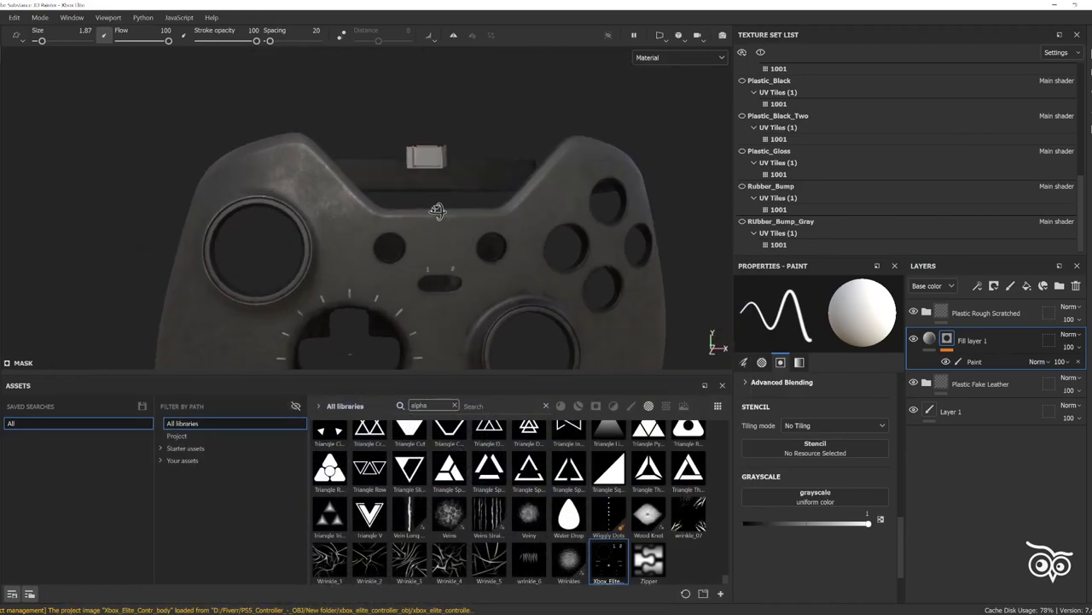
- Remove the alpha filter from the asset search and search for 'plastic'
left_click(454, 405)
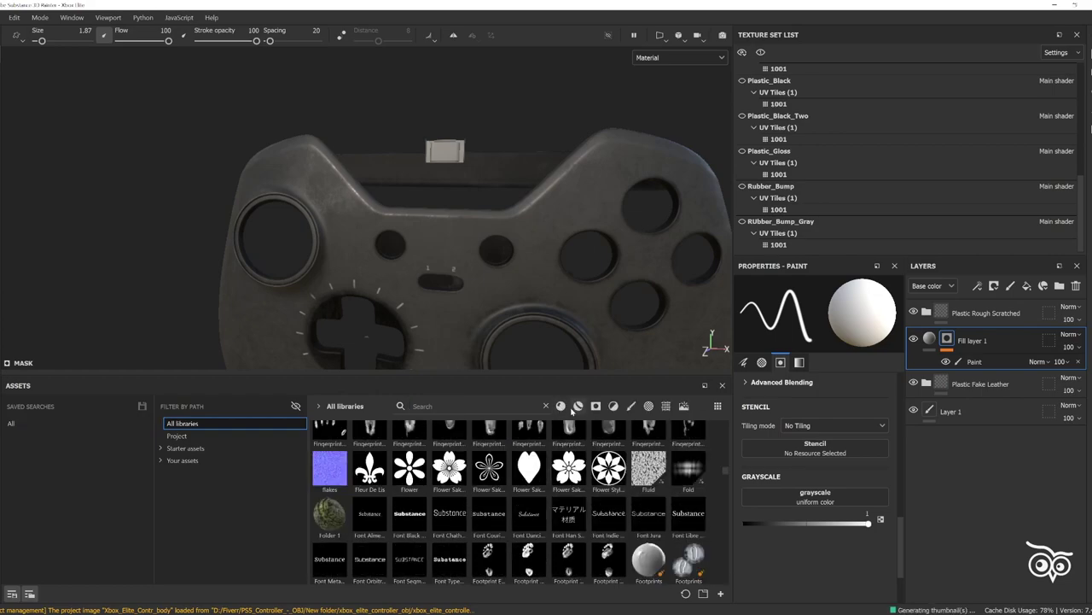
type("plastic")
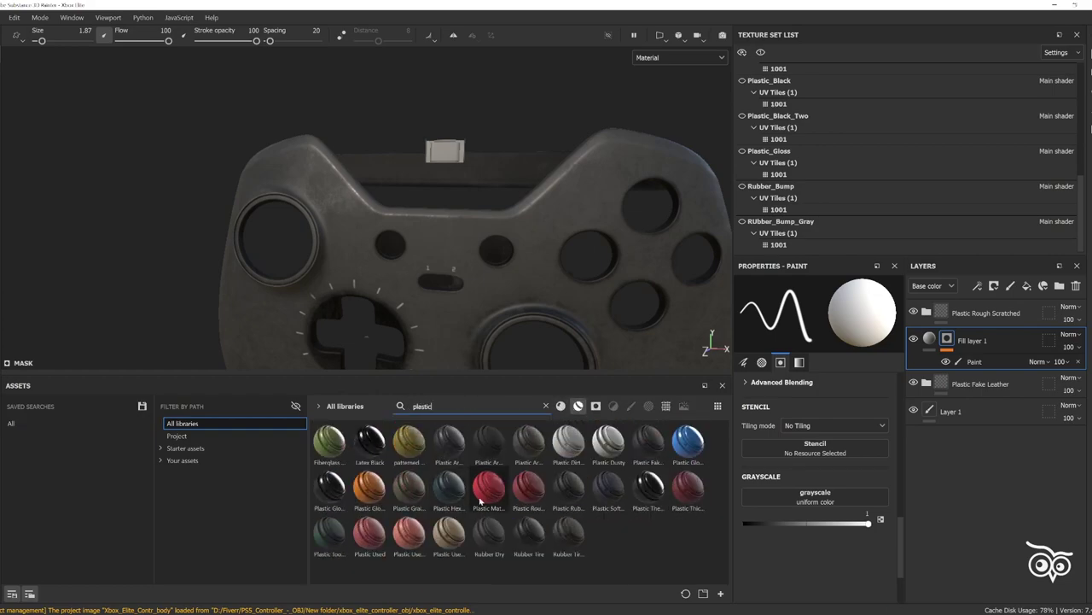
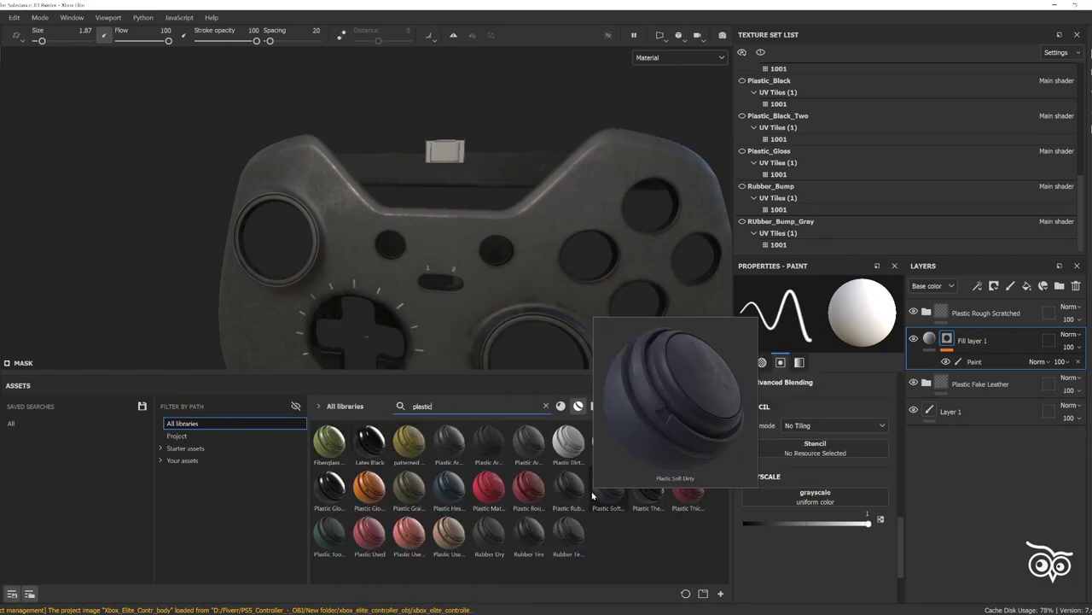
- Add the Plastic Rough Scratched smart material to the layer stack and hide its red BaseColor layer
left_click_drag(529, 490, 955, 314)
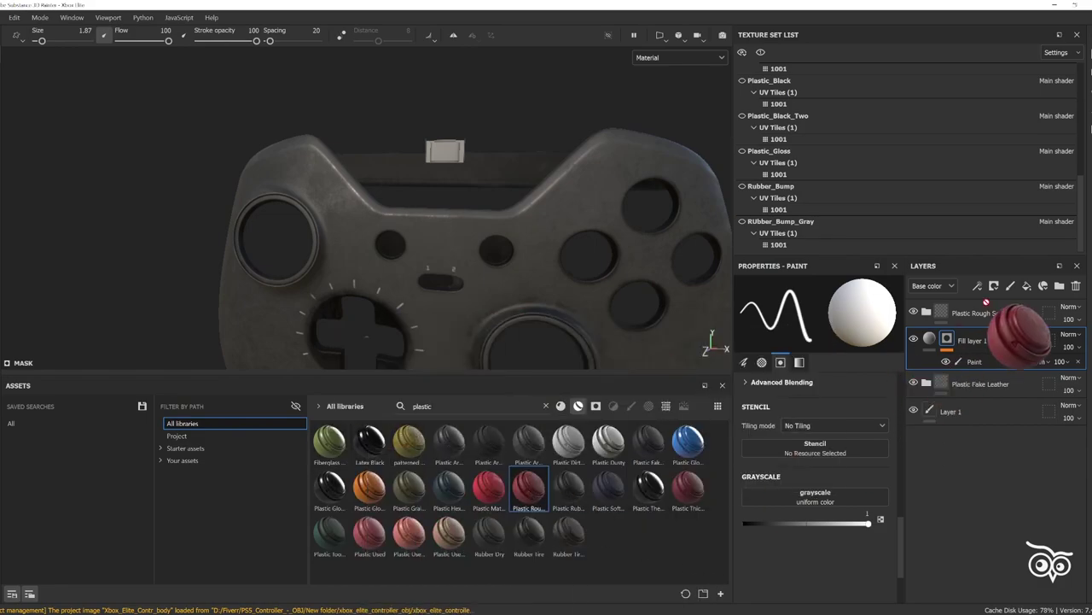
left_click(927, 312)
left_click(915, 478)
left_click_drag(495, 281, 560, 266, "alt")
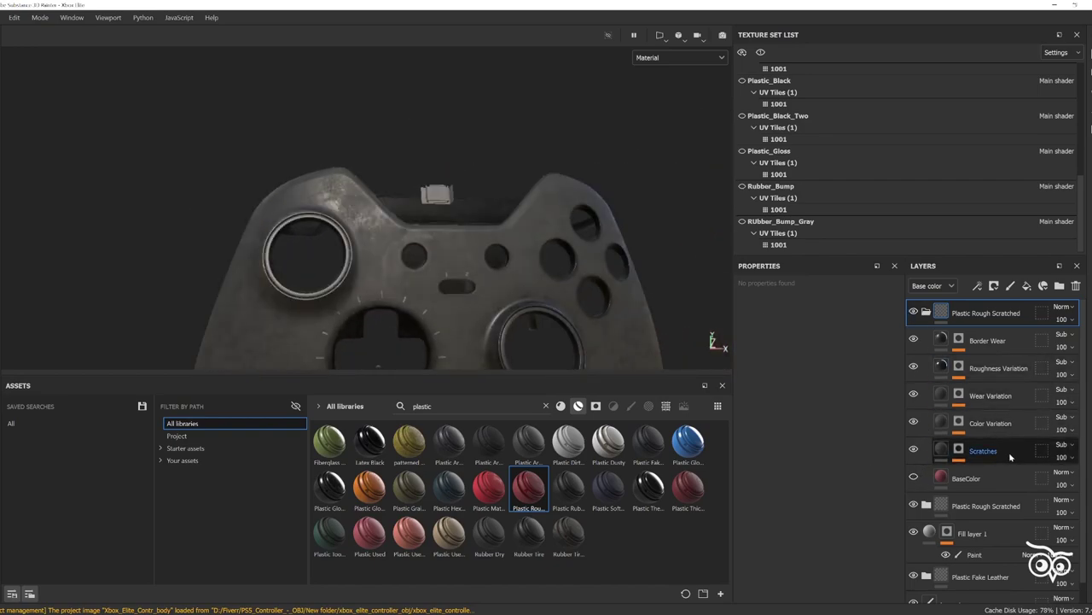
- Delete Border Wear, Roughness Variation and the other extra sublayers, keeping only Color Variation
left_click(935, 340)
left_click(931, 368, "ctrl")
key("Delete")
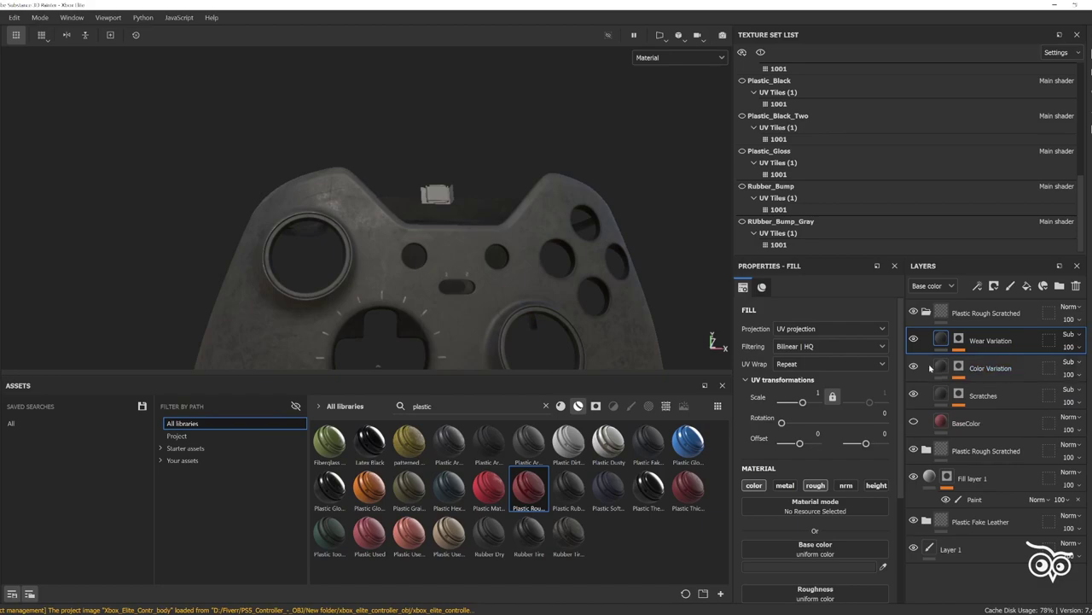
left_click(930, 368)
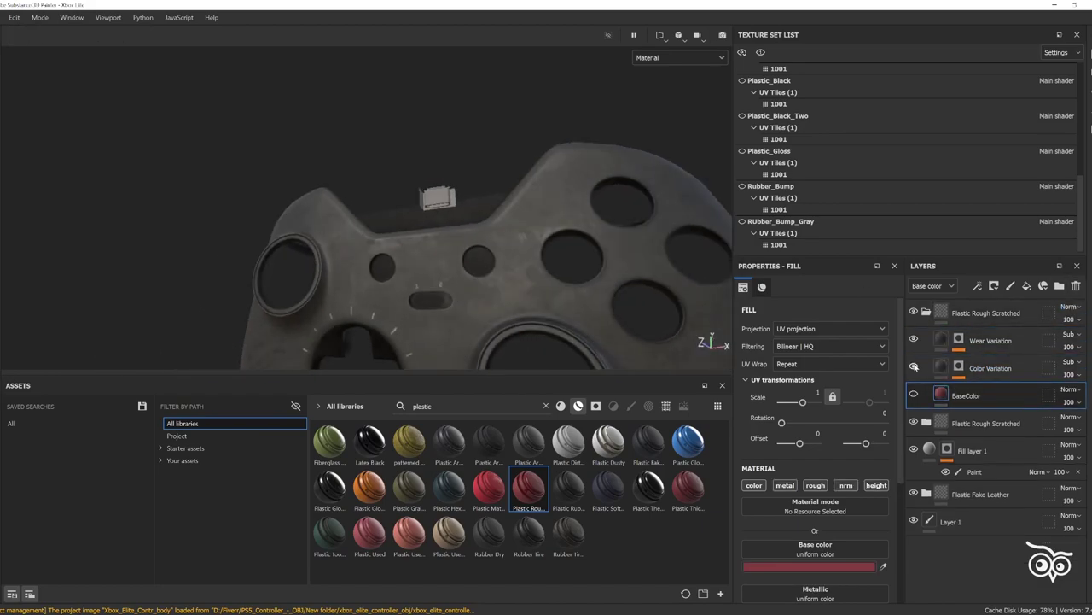
left_click(1076, 286)
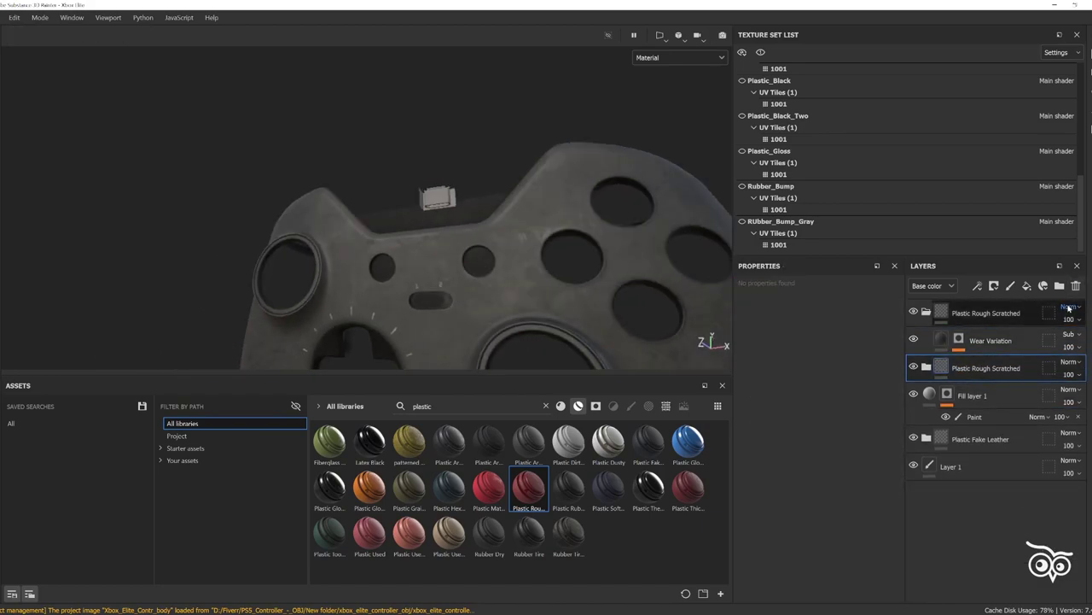
left_click(960, 340)
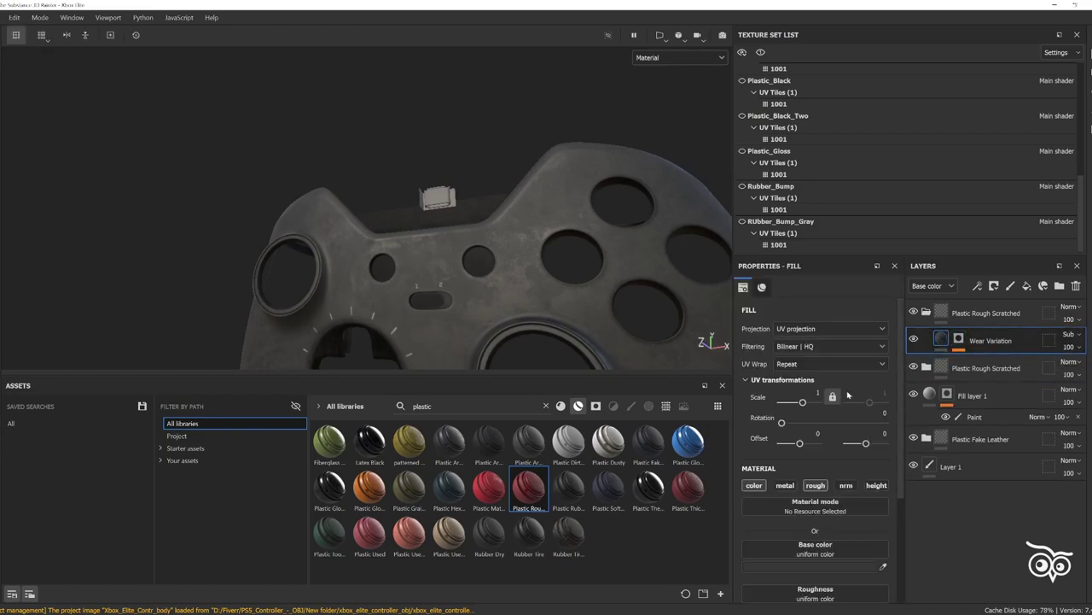
- Set the Color Variation layer's base colour to dark grey
left_click(816, 566)
mouse_move(512, 256)
left_mouse_down("alt")
mouse_move(402, 262)
mouse_move(461, 264)
left_mouse_up("alt")
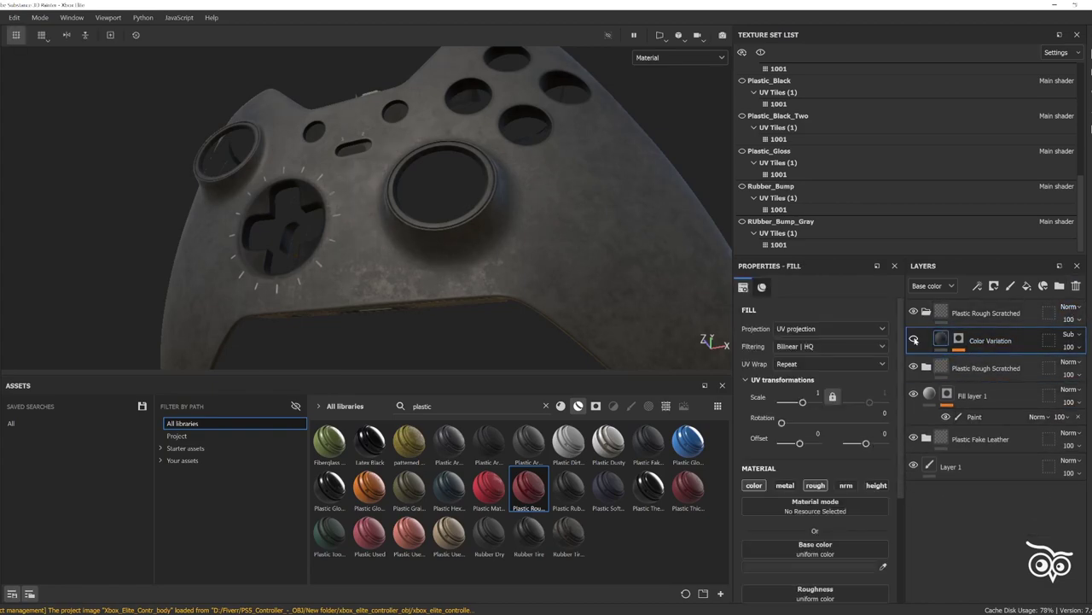
left_click_drag(426, 213, 470, 220, "alt")
left_click(815, 566)
left_click(840, 349)
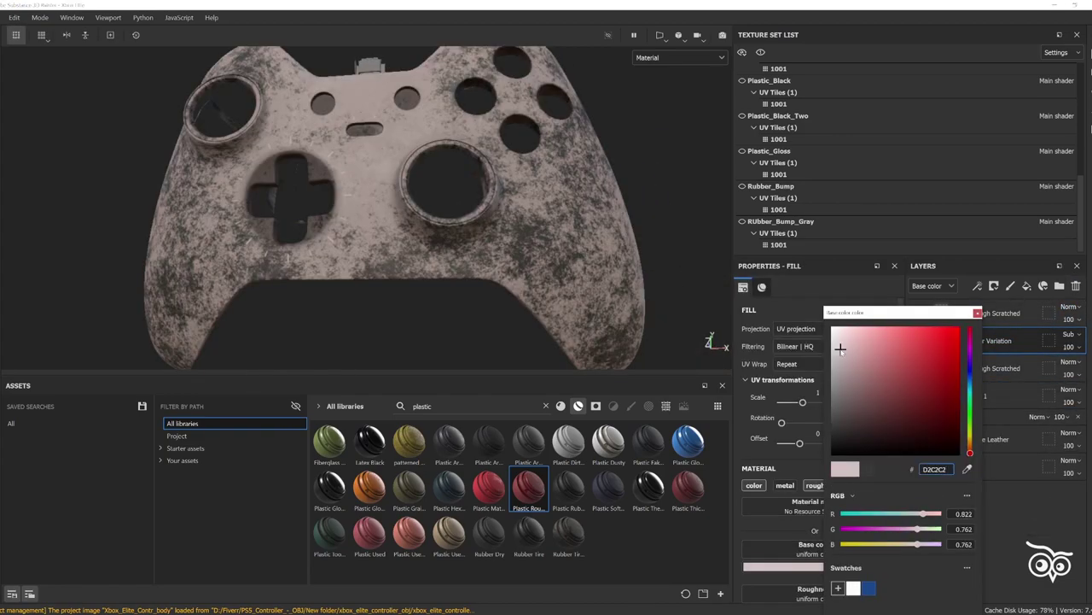
left_click_drag(840, 349, 832, 367)
mouse_move(437, 175)
left_mouse_down("alt")
mouse_move(456, 289)
mouse_move(461, 256)
left_mouse_up("alt")
left_click_drag(832, 367, 826, 437)
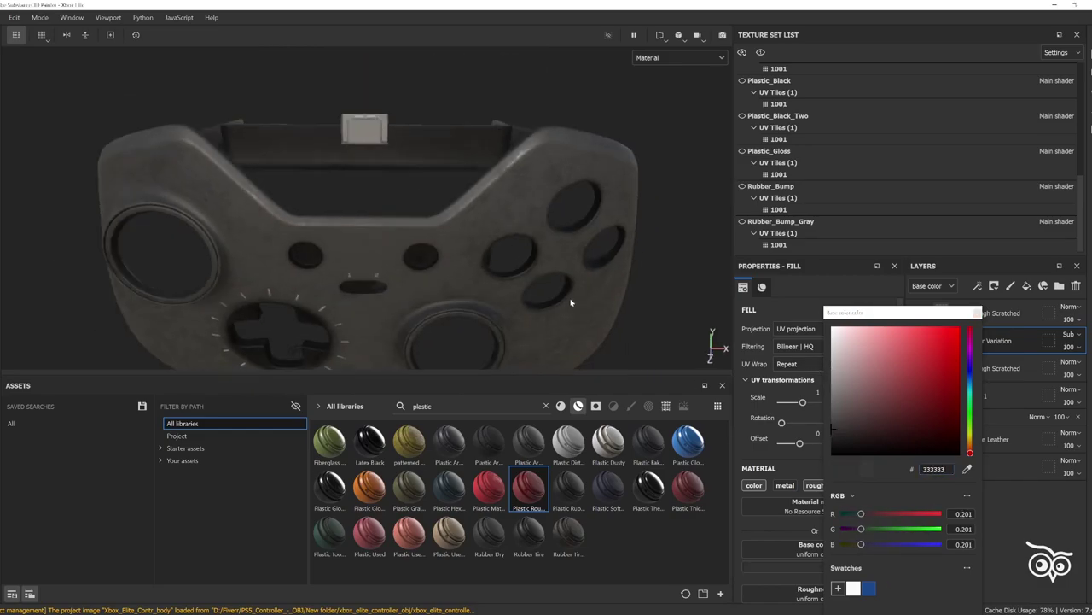
left_click_drag(569, 302, 598, 282, "alt")
- Try Cavity Rust as the Color Variation layer's mask, then remove it
left_click(956, 341)
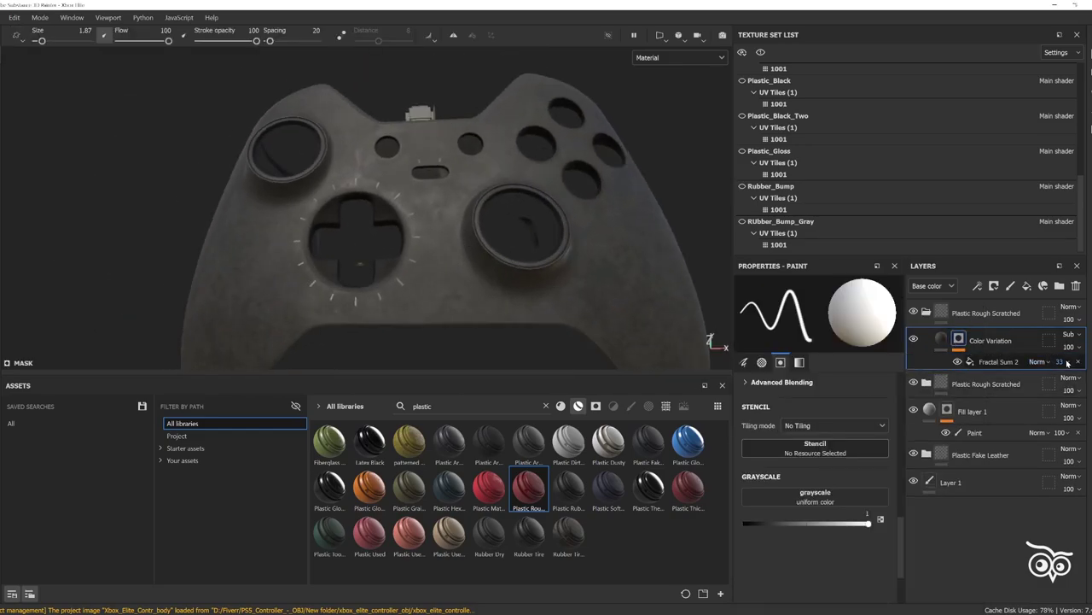
key("f")
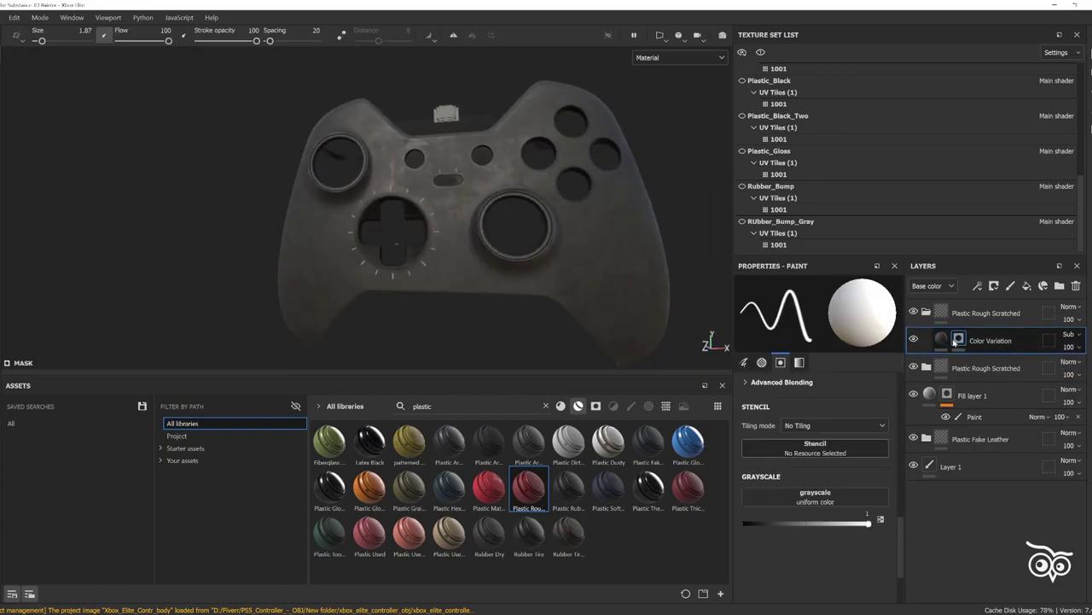
left_click(546, 406)
left_click(596, 406)
left_click_drag(329, 439, 956, 351)
left_click_drag(555, 247, 504, 312, "alt")
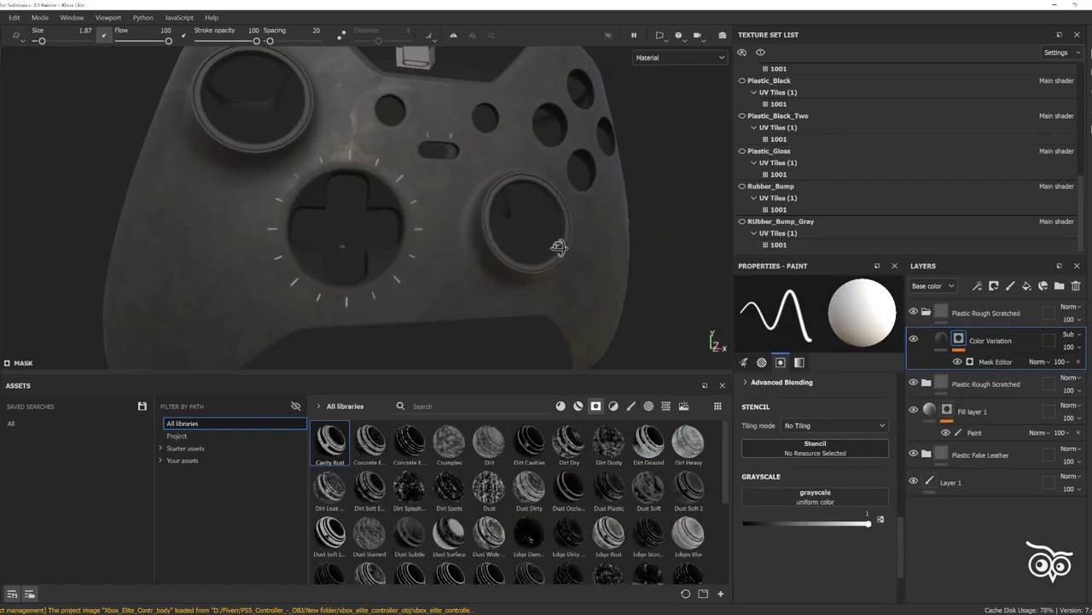
left_click(1076, 362)
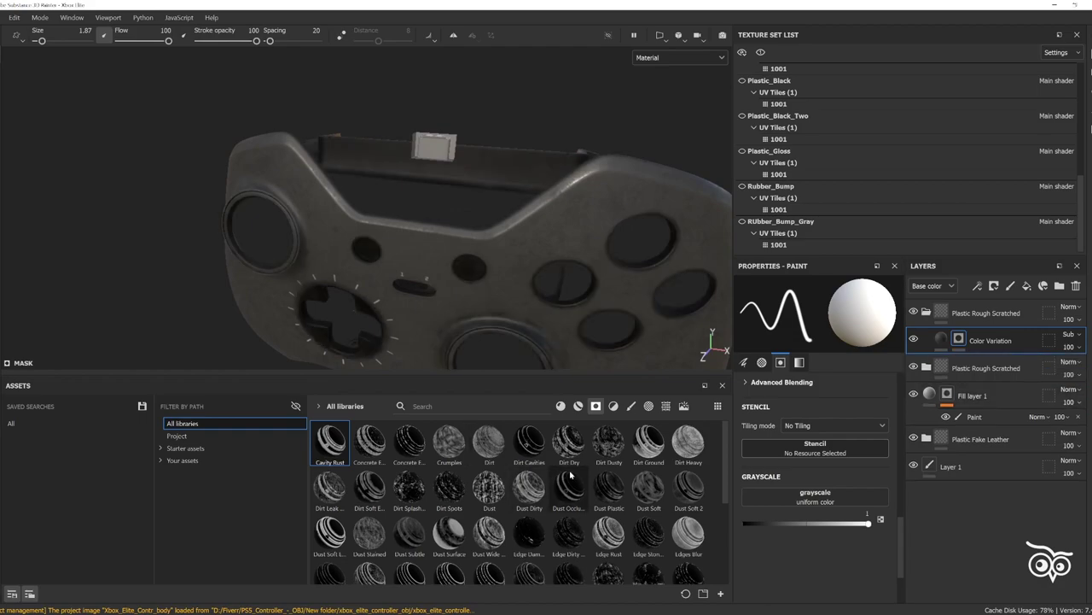
- Try the Stains Scratched mask on the Color Variation layer
scroll(466, 529, "down", 5)
left_click_drag(369, 559, 956, 341)
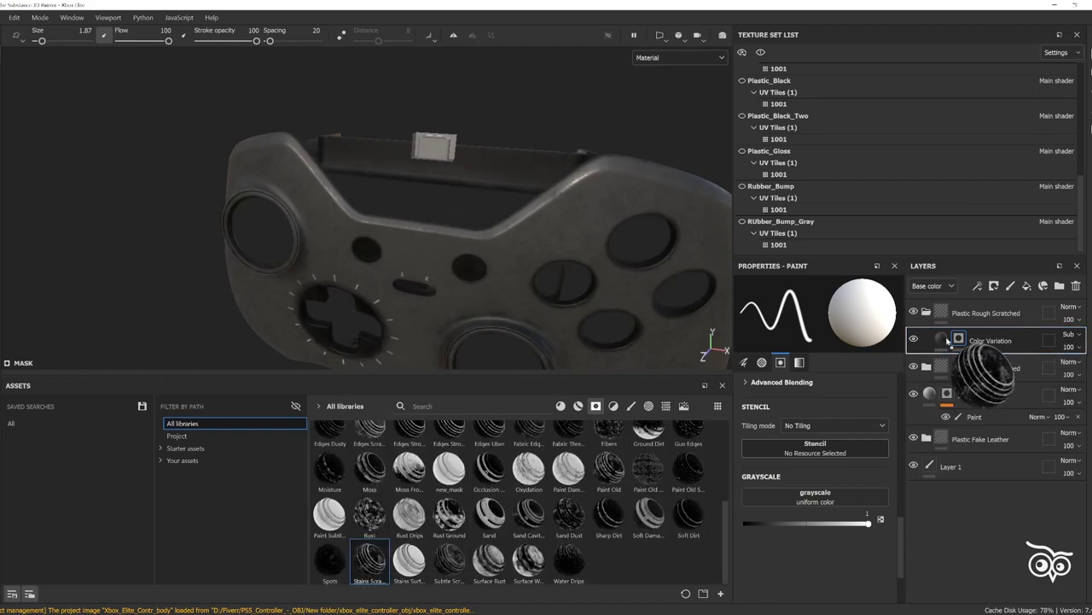
left_click_drag(601, 321, 597, 256, "alt")
- Set the Color Variation base colour to near-black 101010
left_click(942, 340)
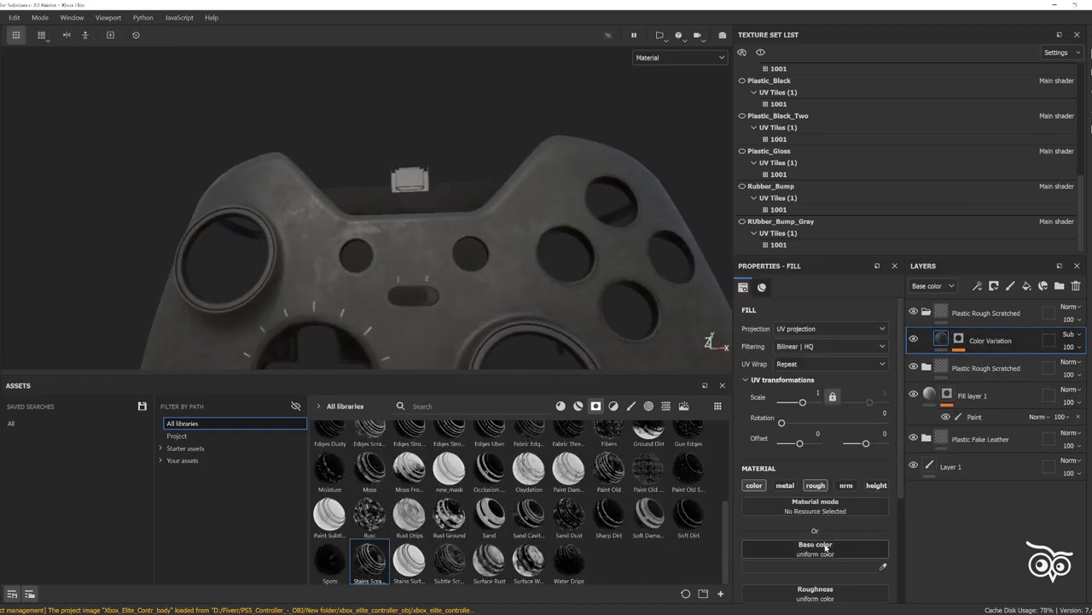
left_click(815, 546)
type("101010")
left_click(845, 448)
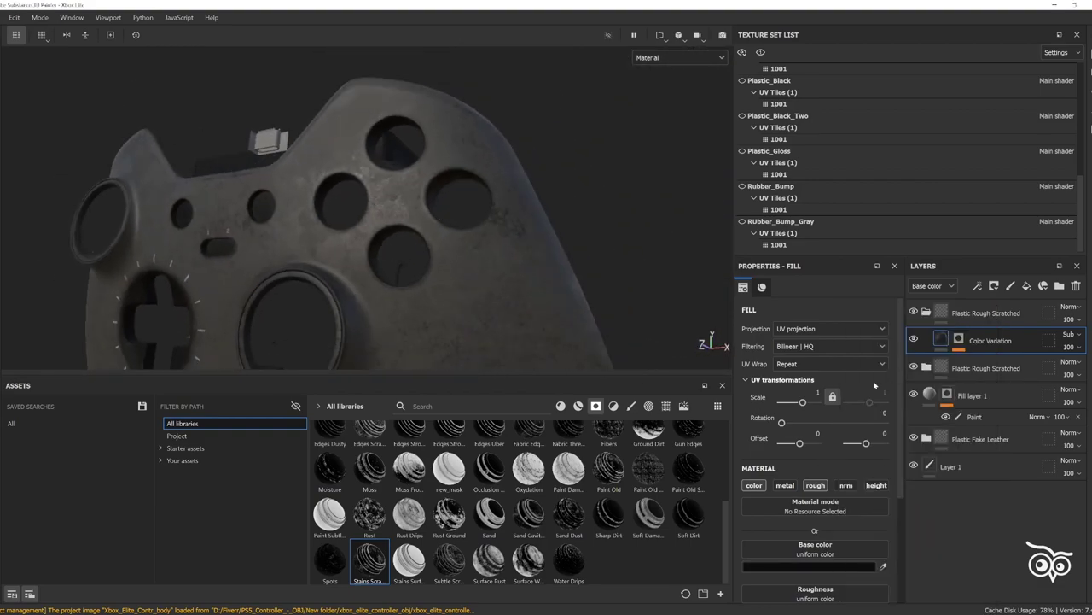
- Apply Dirt Cavities as the Color Variation layer's mask
left_click(959, 340)
scroll(679, 525, "up", 3)
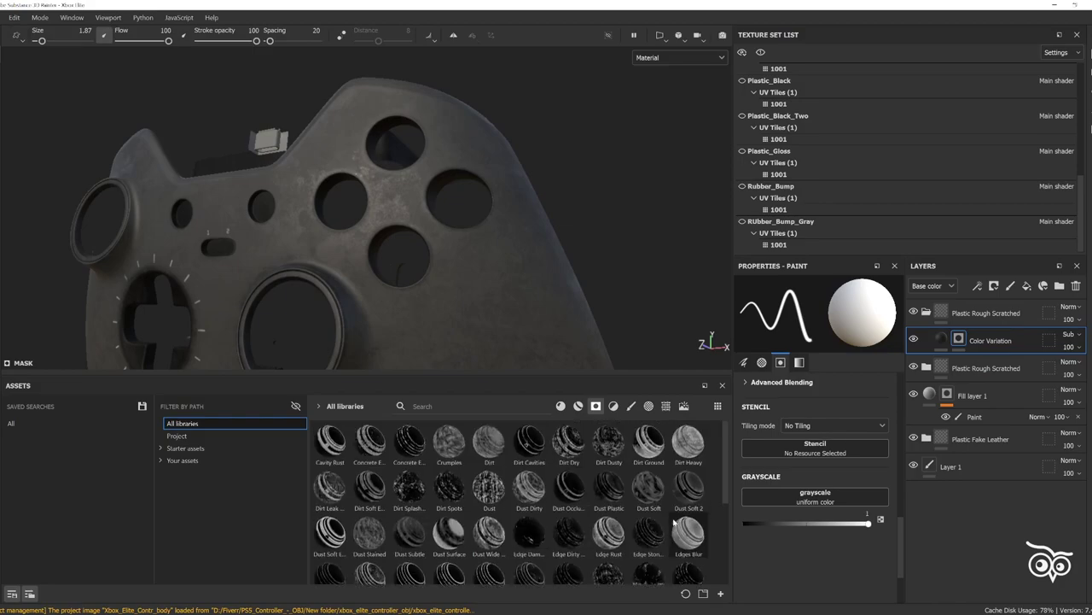
left_click_drag(533, 447, 990, 340)
mouse_move(478, 213)
left_mouse_down("alt")
mouse_move(437, 324)
mouse_move(419, 236)
left_mouse_up("alt")
- Darken the Color Variation base colour to about 161515 and inspect its Mask Builder settings
left_click(941, 339)
left_click(772, 566)
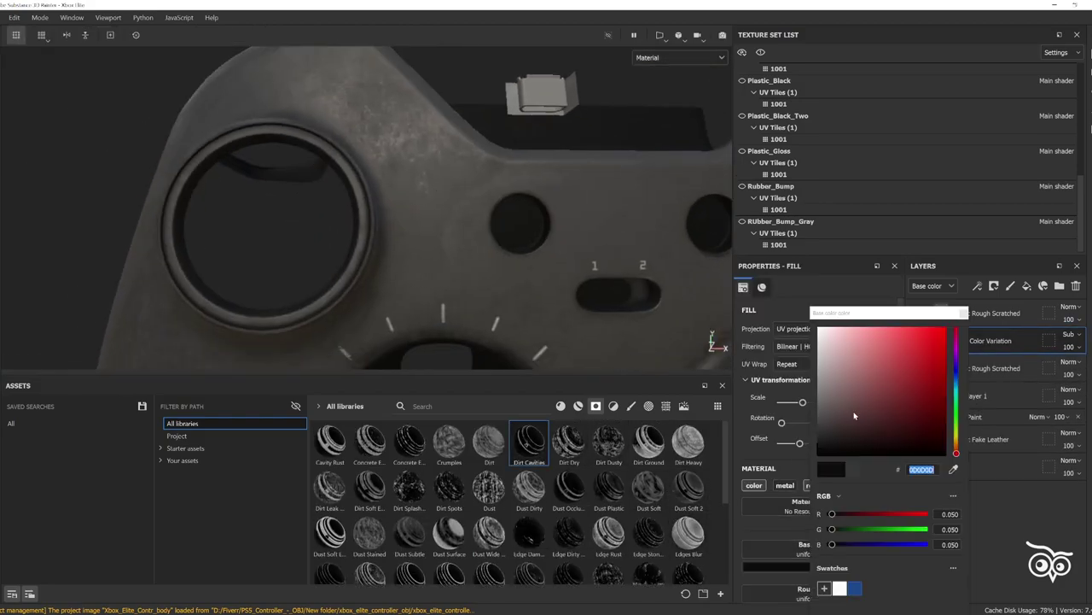
left_click_drag(510, 200, 409, 222, "alt")
left_click(826, 421)
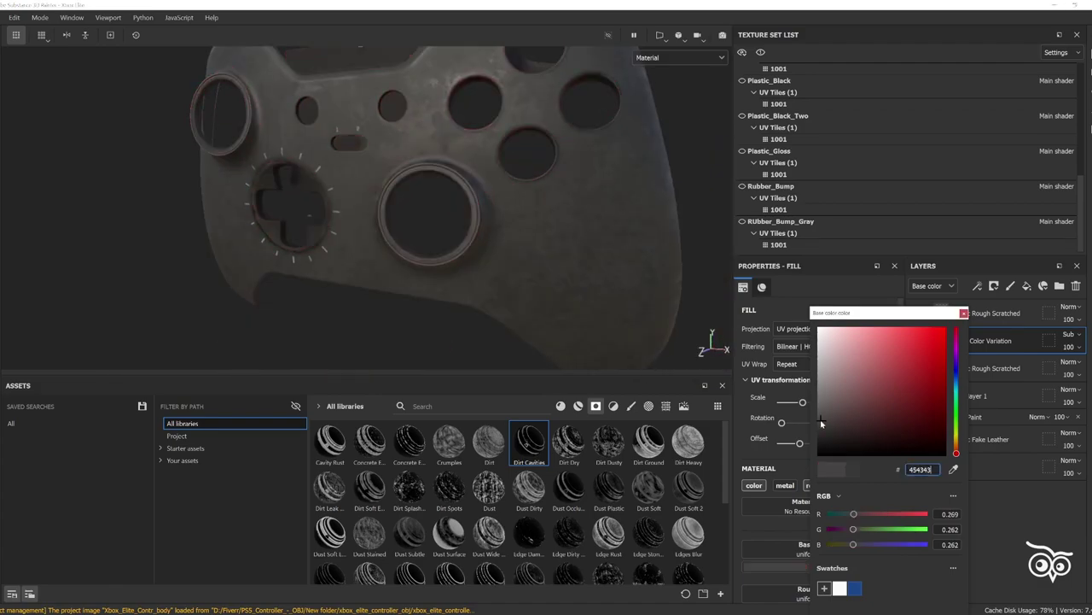
left_click_drag(826, 420, 824, 444)
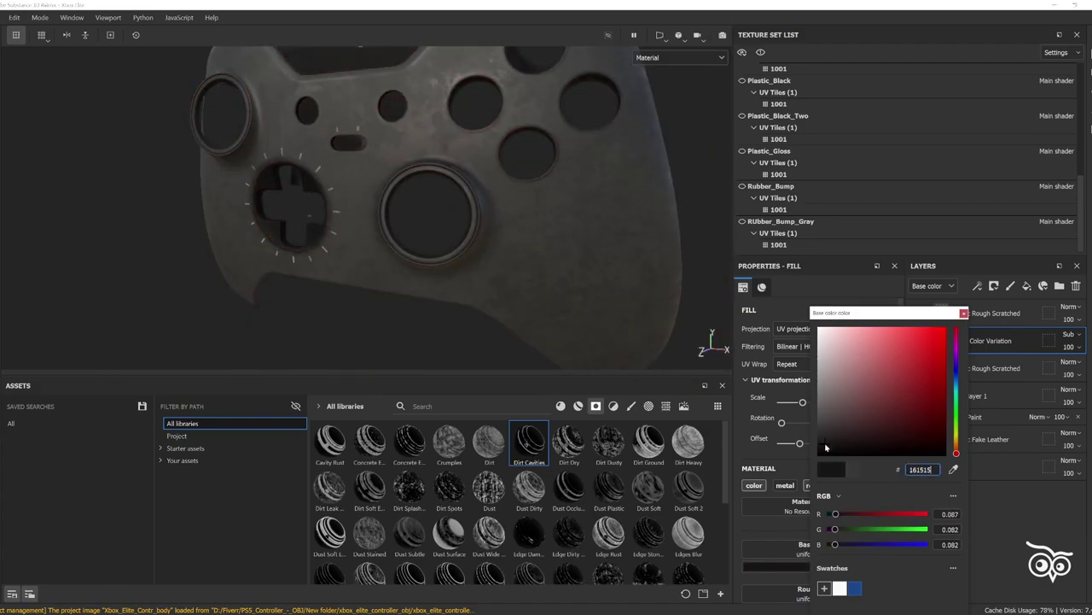
scroll(532, 231, "up", 5)
scroll(532, 230, "down", 5)
left_click(958, 339)
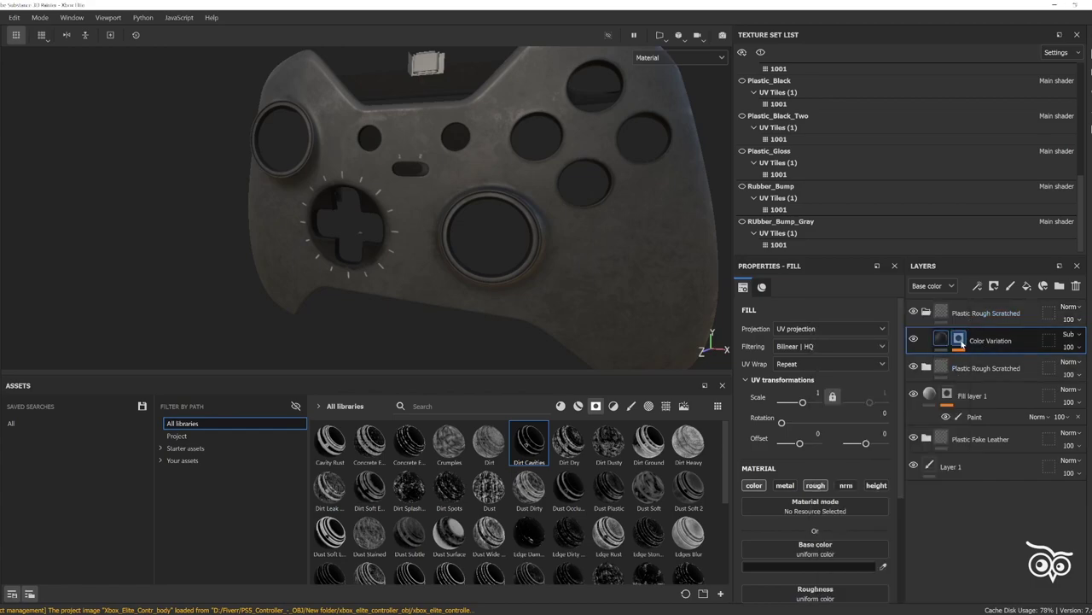
left_click(987, 393)
left_click(990, 376)
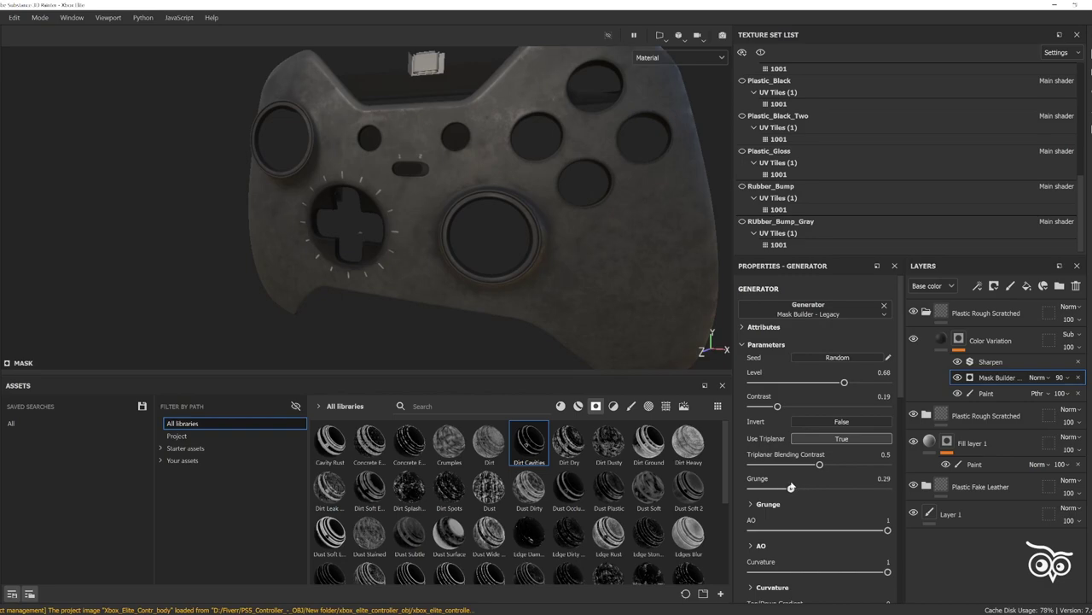
- Check Fill layer 1's dark grey 2C2C2C base colour
left_click(973, 443)
left_click(787, 565)
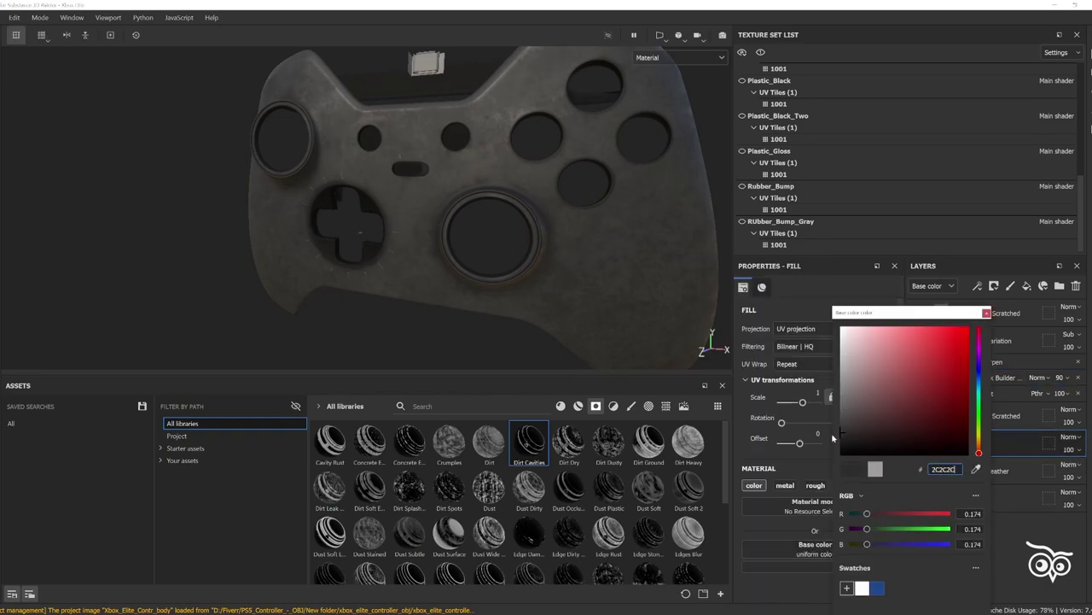
left_click(985, 313)
left_click_drag(470, 273, 510, 219, "alt")
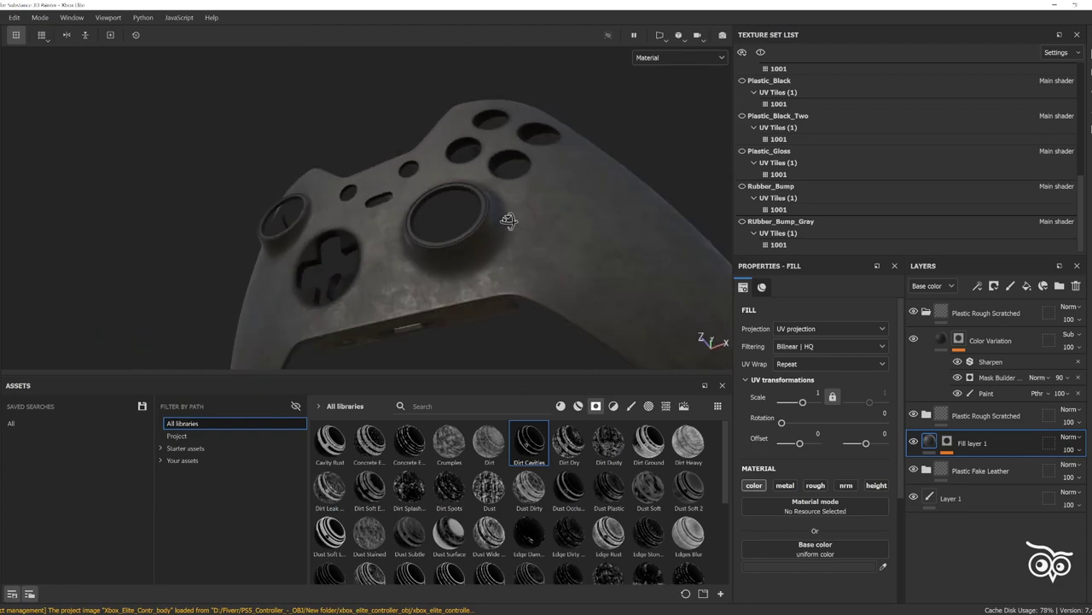
- Collapse both Plastic Rough Scratched folders, moving the second one to the top of the stack
left_click(926, 313)
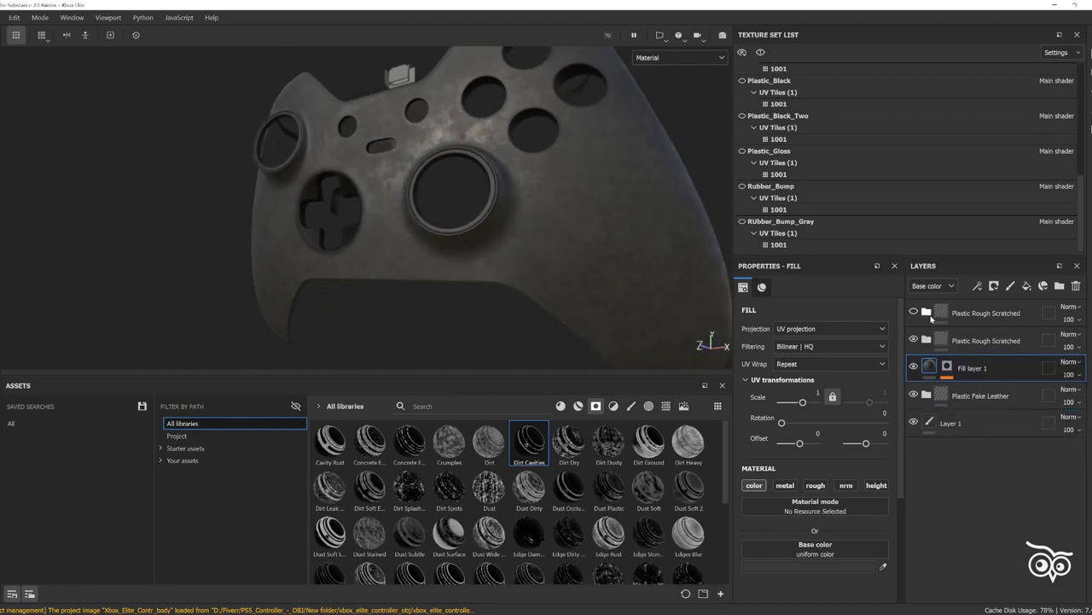
left_click(990, 340)
left_click_drag(530, 256, 654, 229, "alt")
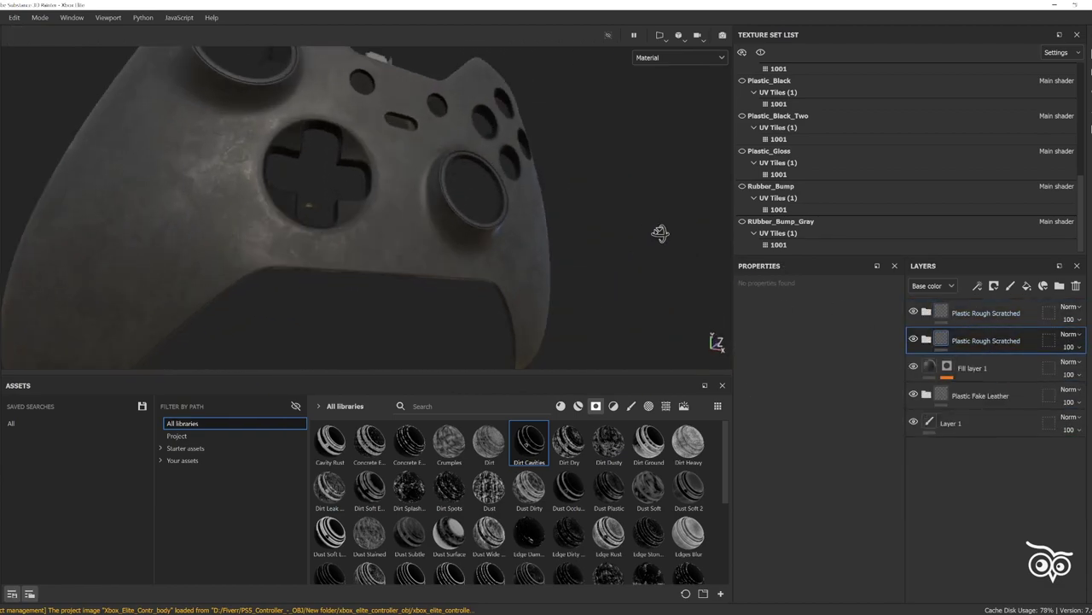
left_click_drag(990, 313, 994, 313)
key("f")
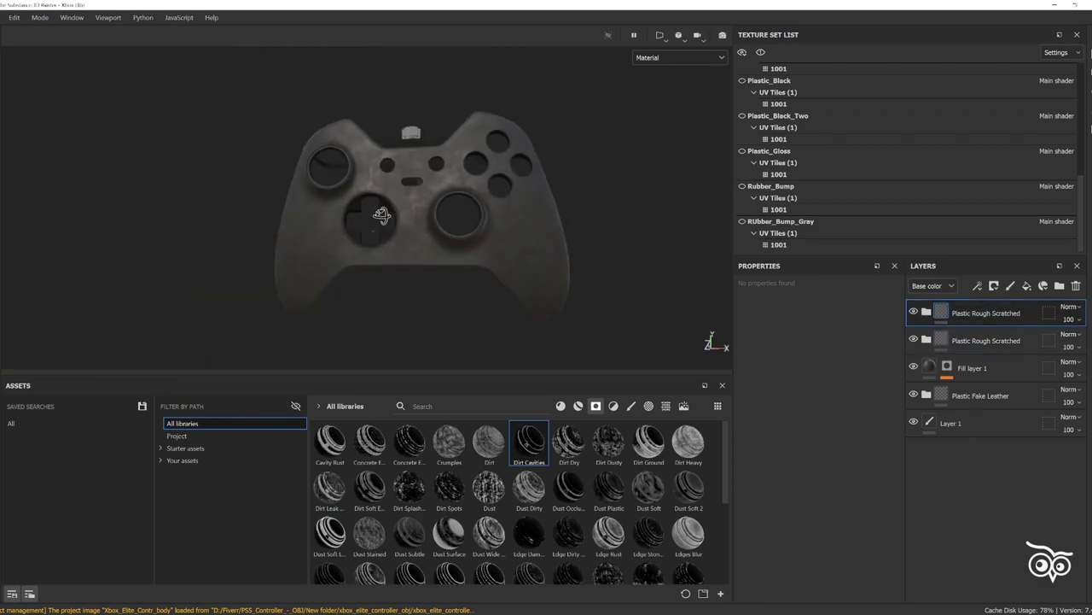
left_click(926, 339)
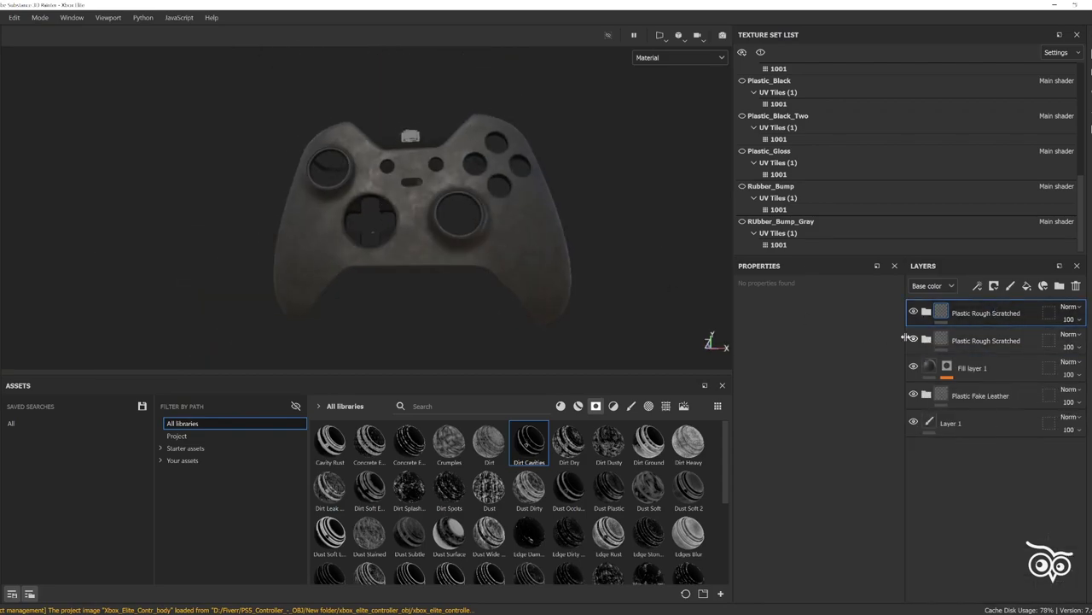
mouse_move(542, 220)
left_mouse_down("alt")
mouse_move(282, 239)
mouse_move(304, 237)
left_mouse_up("alt")
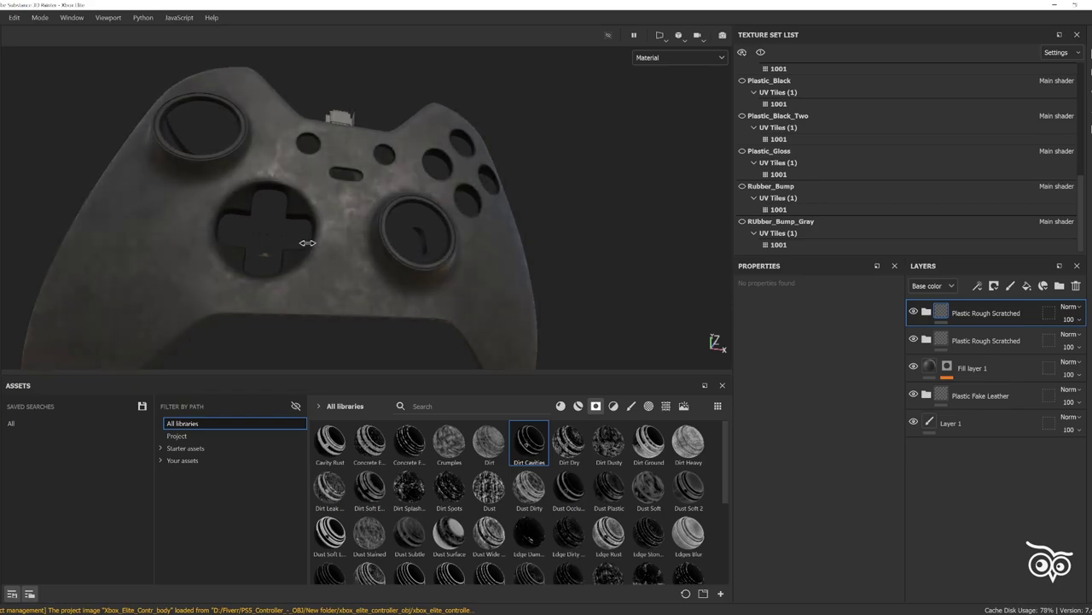
left_click(977, 368)
left_click_drag(914, 367, 994, 310)
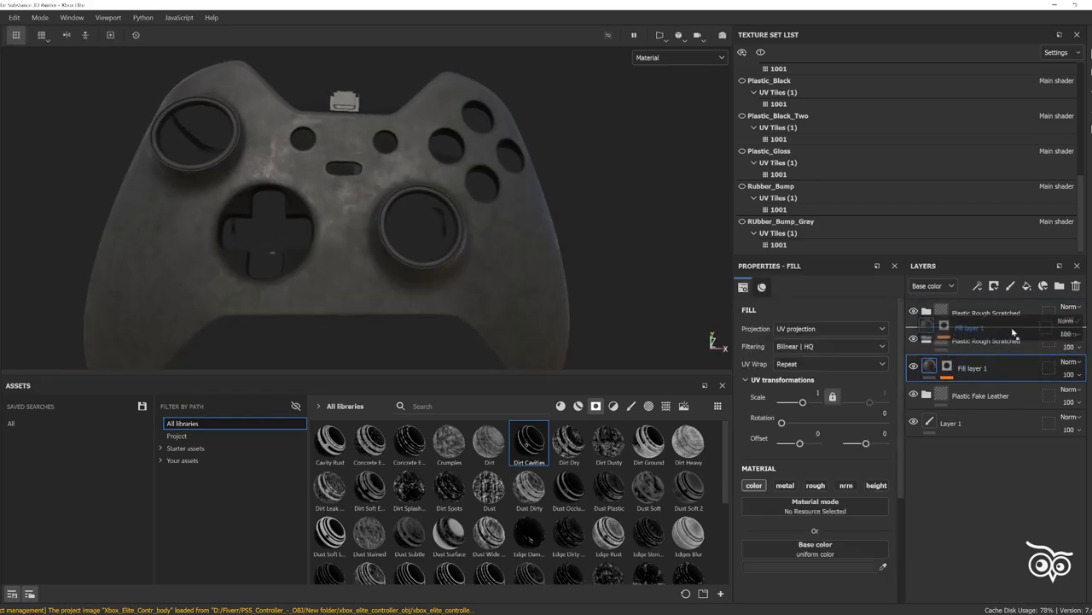
right_click_drag(518, 273, 508, 249, "alt")
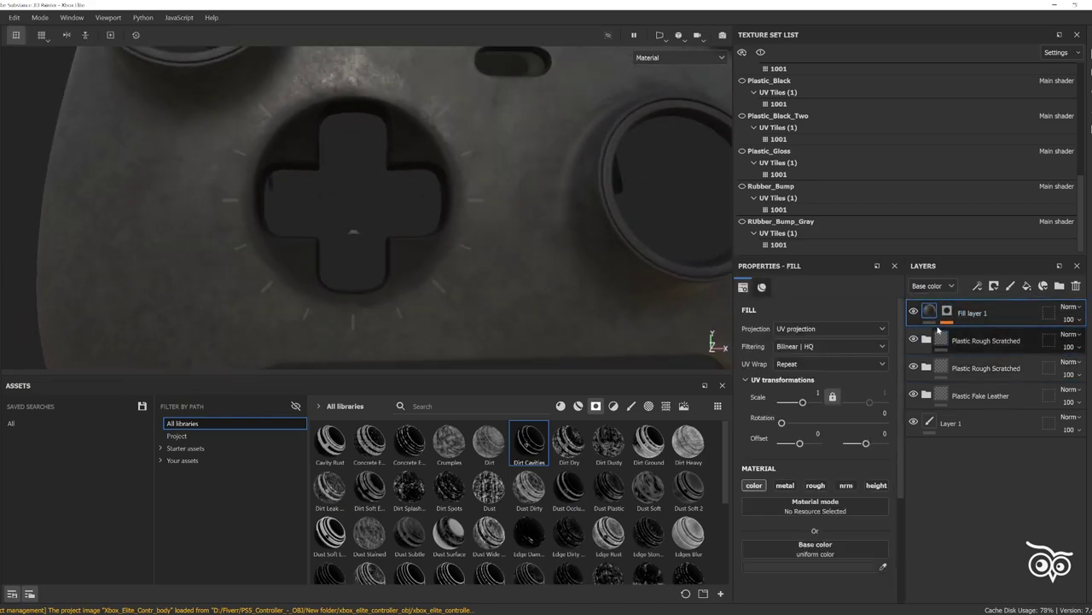
left_click(815, 548)
left_click(1019, 316)
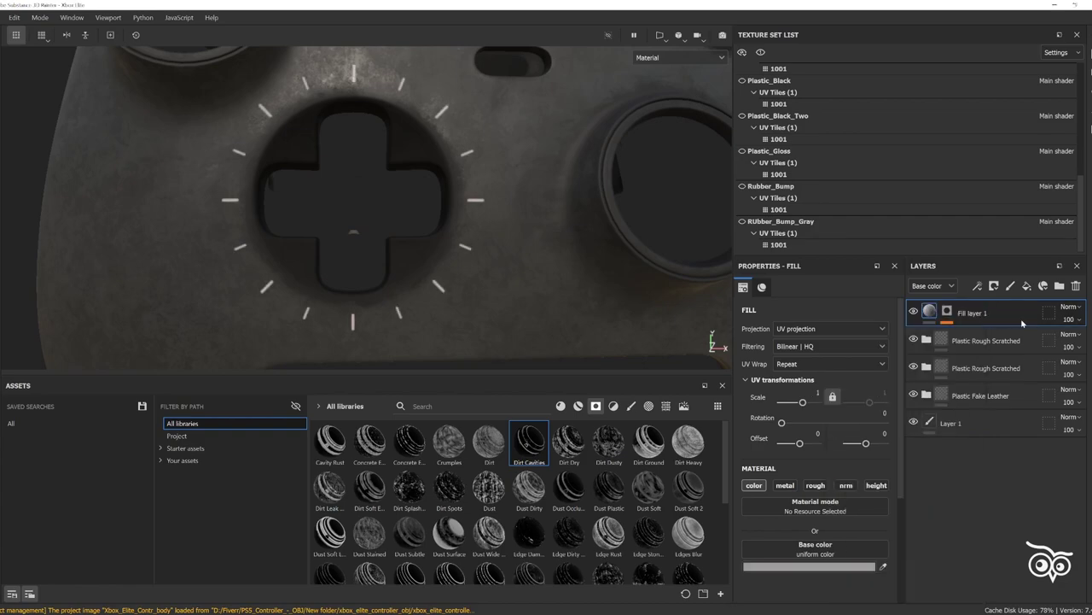
left_click_drag(1019, 317, 1007, 383)
left_click_drag(515, 261, 563, 260, "alt")
key("f")
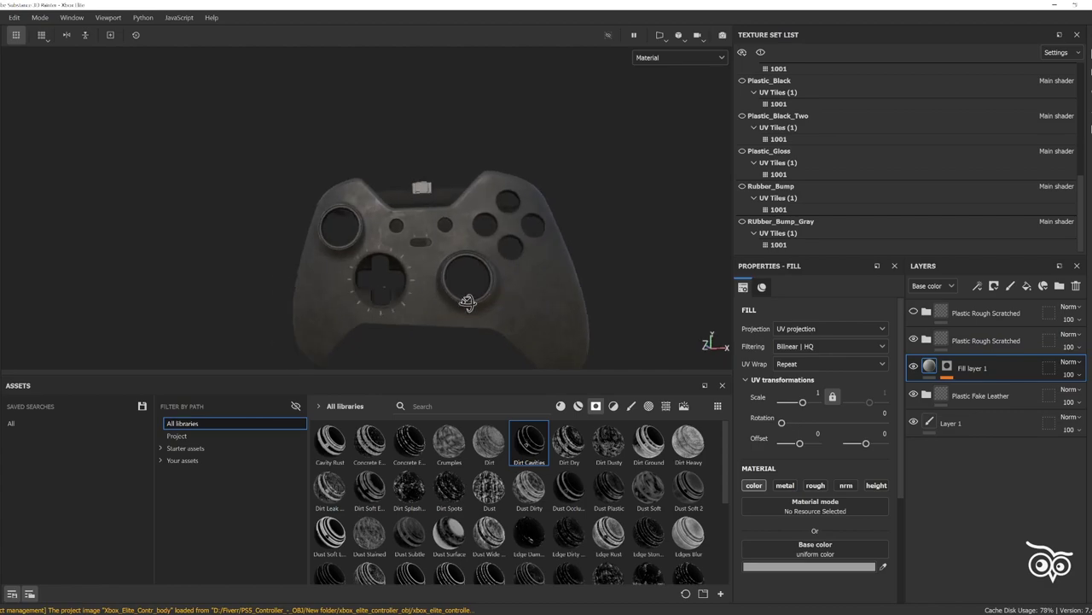
left_click(926, 339)
left_click(1016, 450)
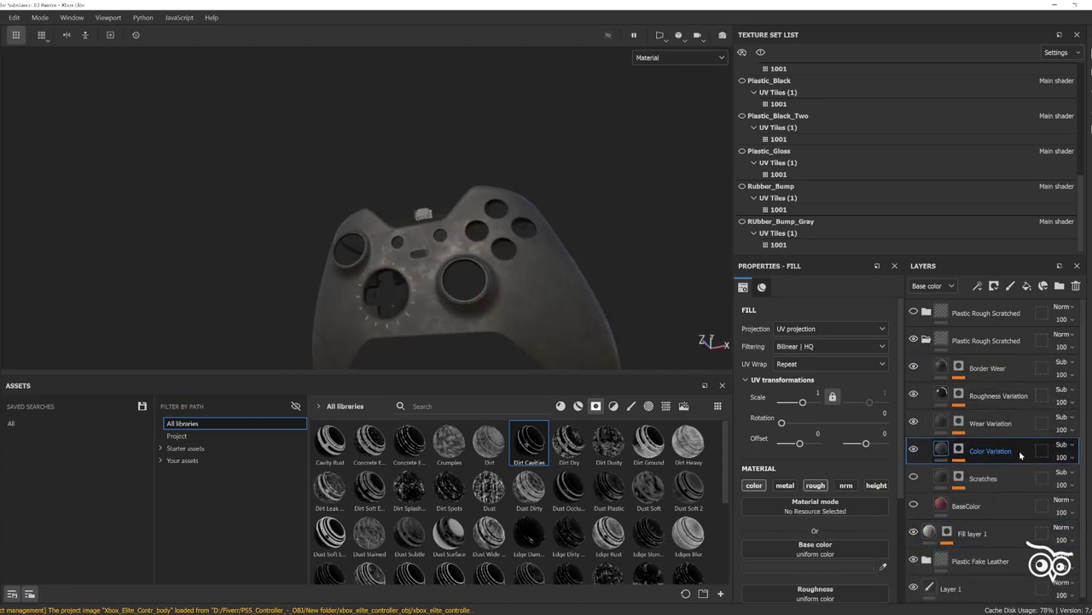
left_click(859, 506)
key("Escape")
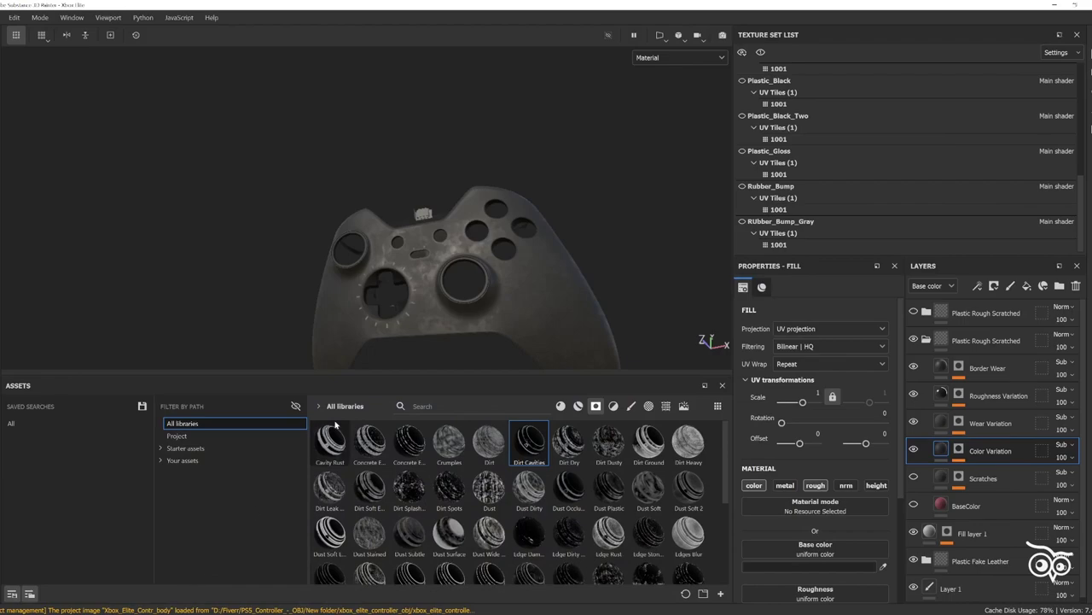
mouse_move(478, 281)
left_mouse_down("alt")
mouse_move(553, 326)
mouse_move(533, 234)
left_mouse_up("alt")
right_click_drag(532, 234, 671, 231, "alt")
mouse_move(671, 230)
left_mouse_down("alt")
mouse_move(610, 219)
mouse_move(717, 239)
left_mouse_up("alt")
scroll(853, 194, "up", 5)
- Toggle visibility on the texture sets, including RUbber_Bump_Gray
left_click(742, 174)
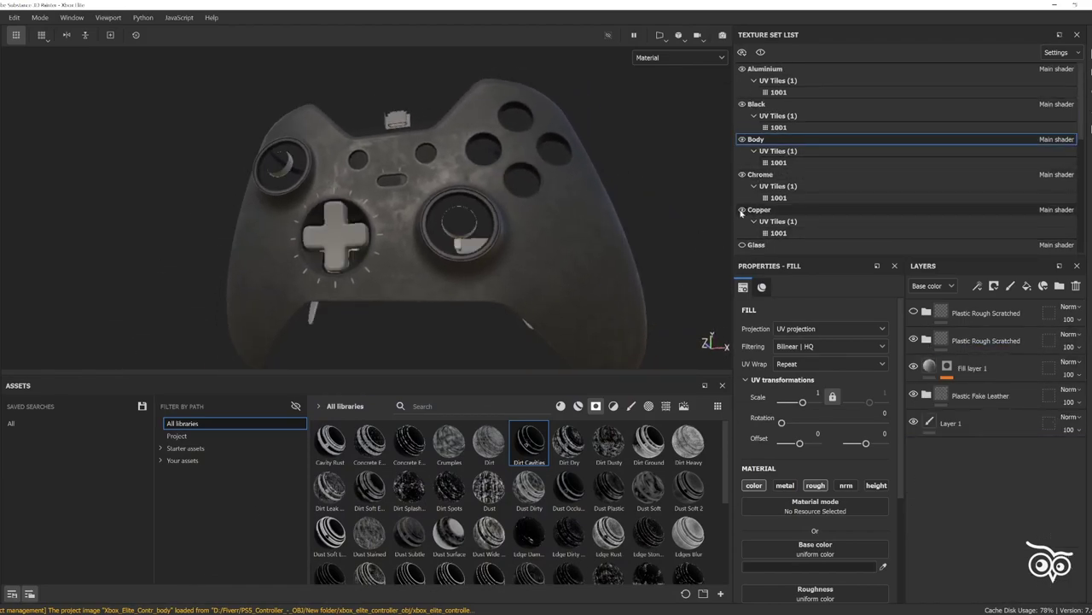
left_click(741, 209)
scroll(741, 209, "down", 3)
left_click(741, 115)
left_click(742, 150)
left_click(741, 221)
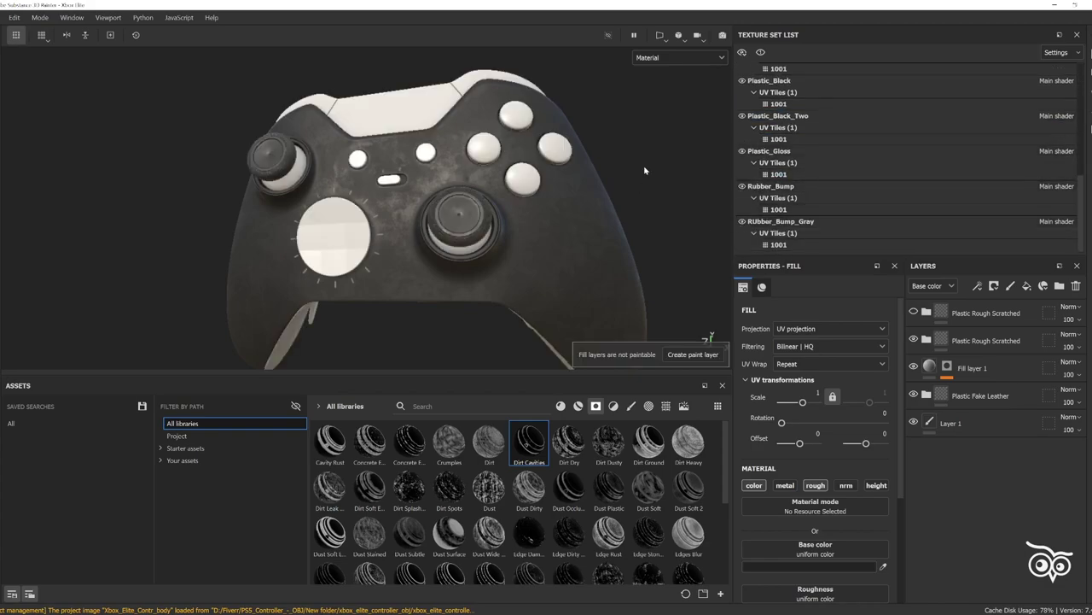
- Isolate the Body texture set, view the back shell, then switch to the reference photos
mouse_move(644, 165)
left_mouse_down("alt")
mouse_move(465, 292)
mouse_move(251, 261)
mouse_move(341, 213)
left_mouse_up("alt")
scroll(777, 119, "up", 4)
left_click(742, 103)
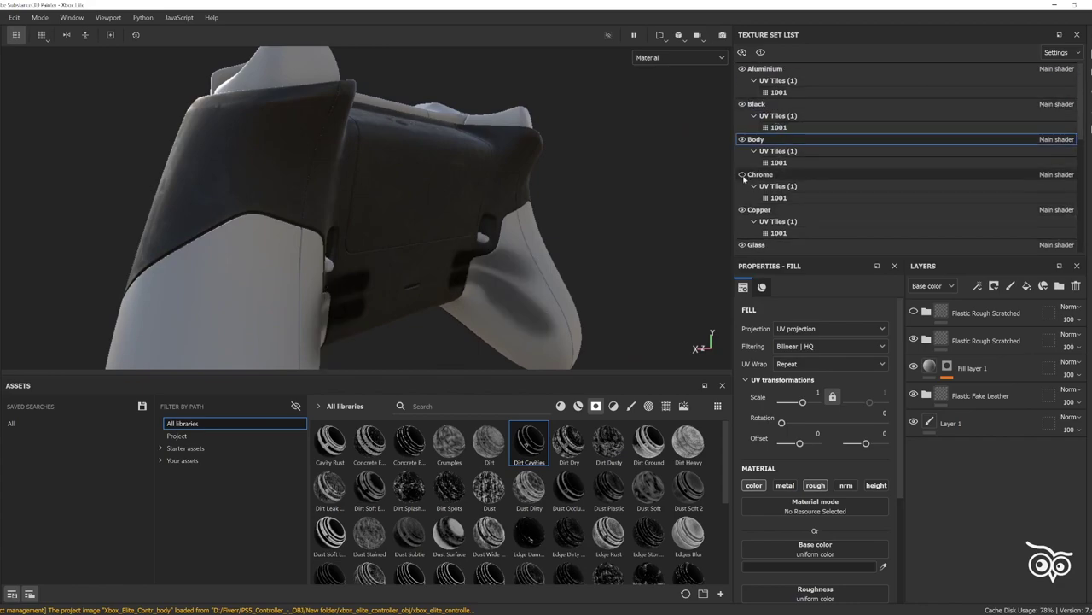
scroll(777, 170, "down", 3)
scroll(777, 171, "up", 3)
mouse_move(598, 214)
left_mouse_down("alt")
mouse_move(495, 232)
mouse_move(301, 219)
mouse_move(141, 247)
mouse_move(520, 244)
left_mouse_up("alt")
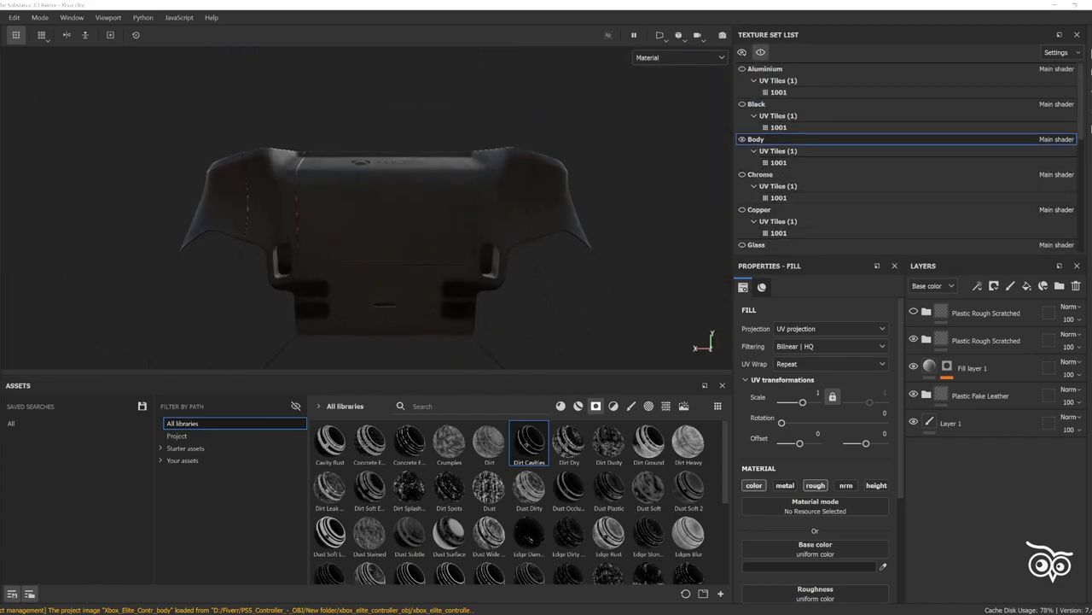
key("alt+Tab")
key("Right")
key("Right")
- Zoom in and step through three more rear reference photos, ending on the P1–P4 paddle area
scroll(559, 322, "up", 1)
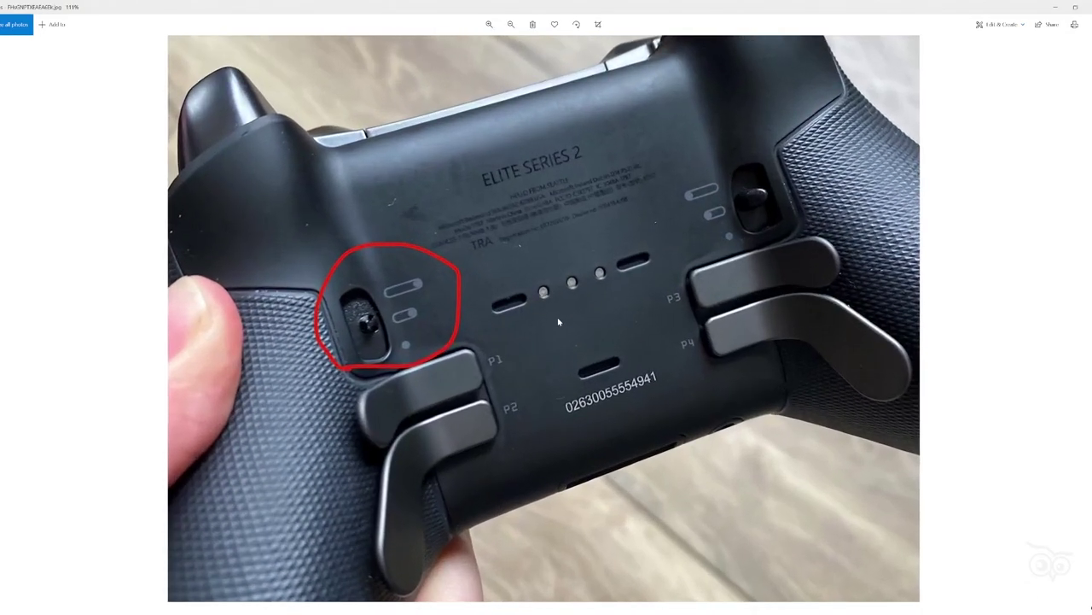
scroll(559, 322, "up", 1)
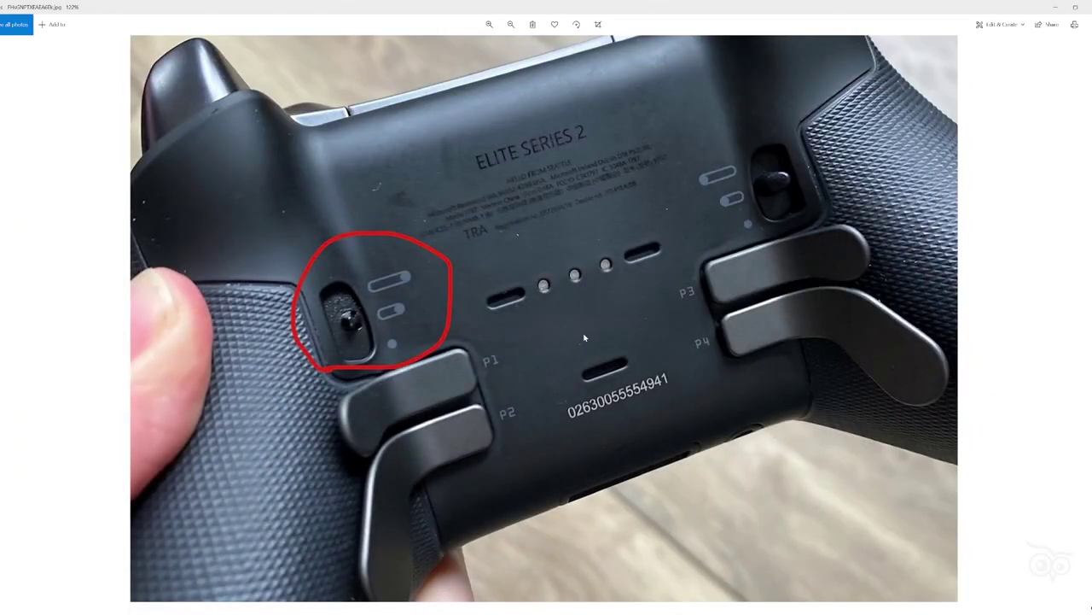
key("Right")
key("Right")
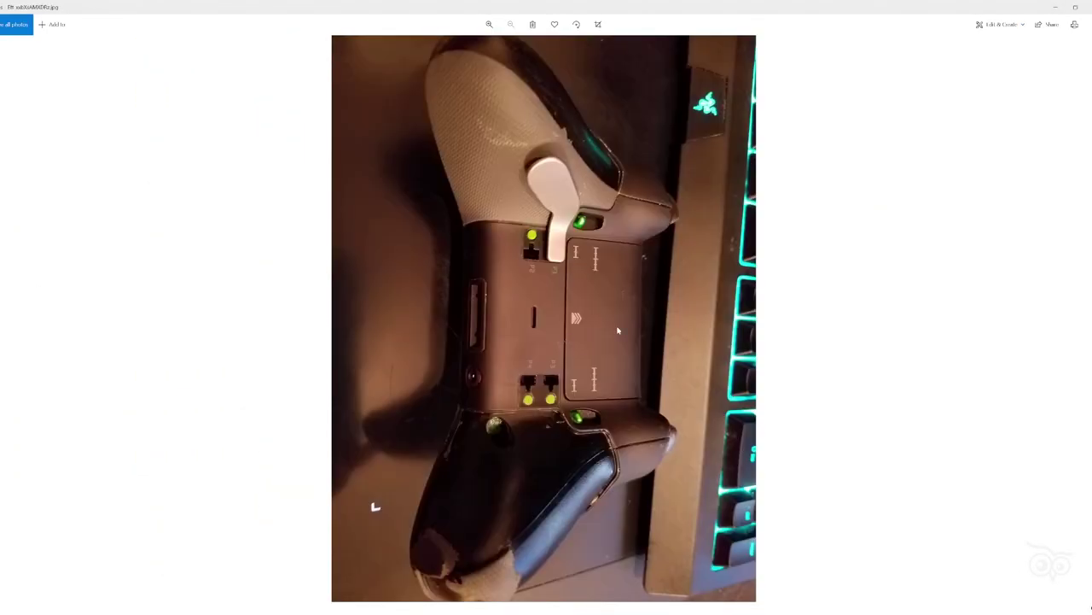
key("Right")
key("Right")
key("Right")
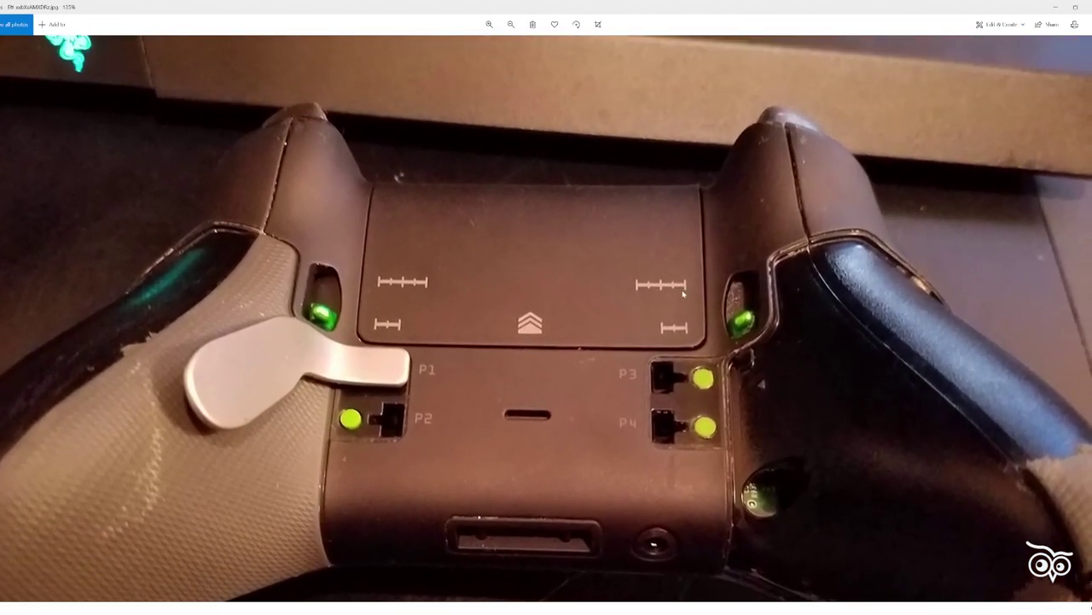
key("Right")
scroll(568, 387, "up", 1, "ctrl")
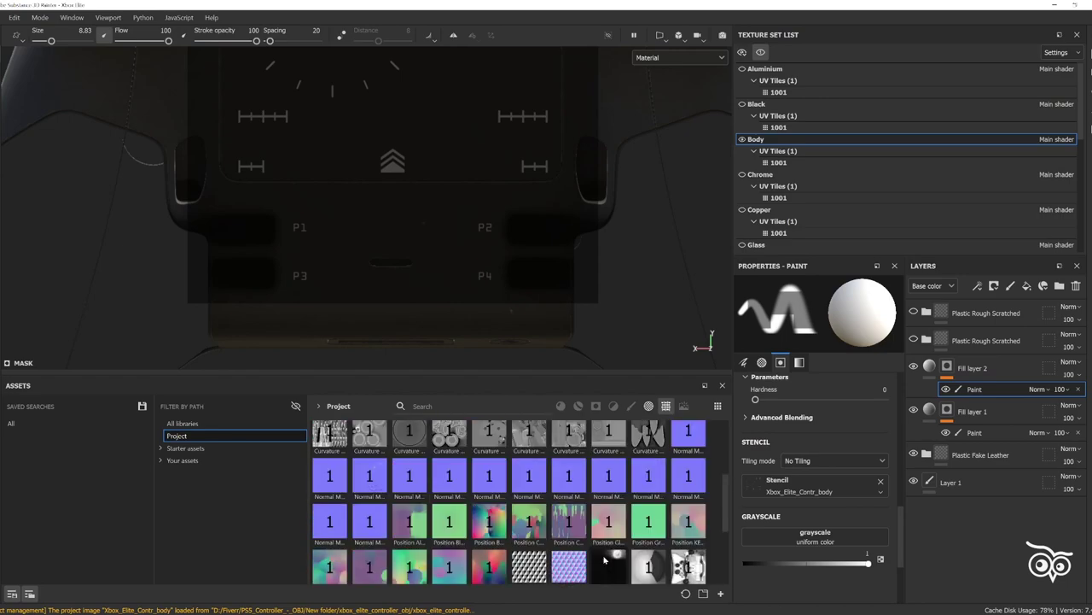
- Undo Fill layer 2 and align the back-panel markings stencil over the controller's rear
key("ctrl+z")
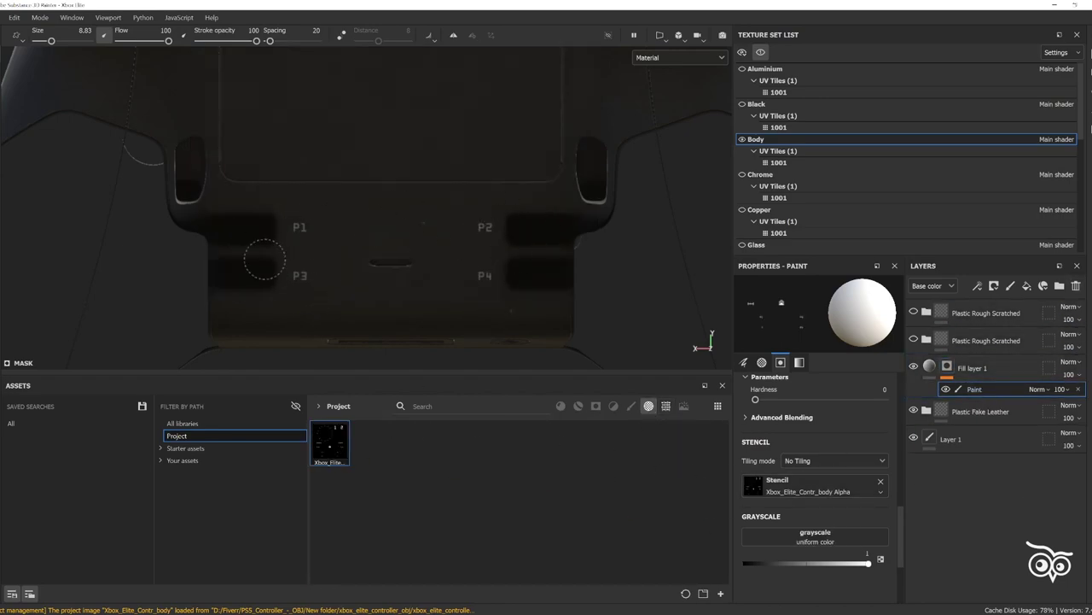
key("s")
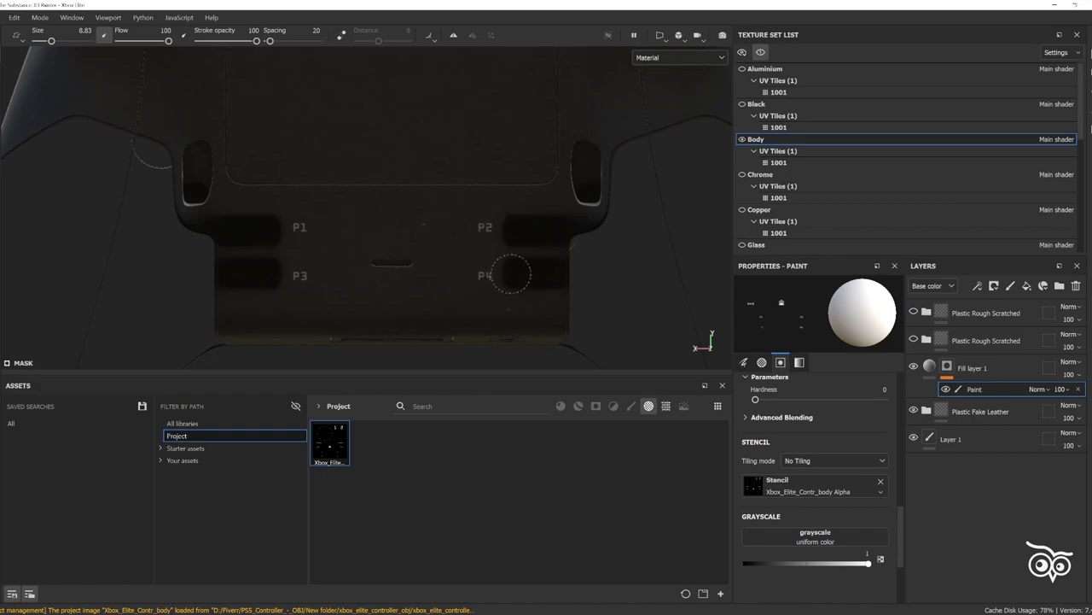
key("s")
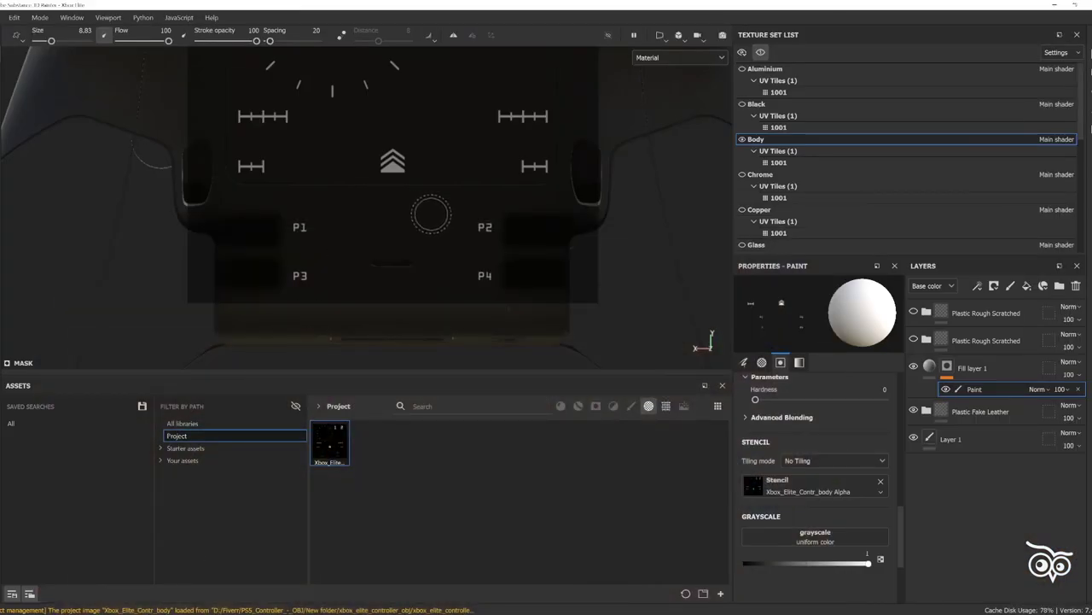
middle_click_drag(431, 213, 448, 238, "alt")
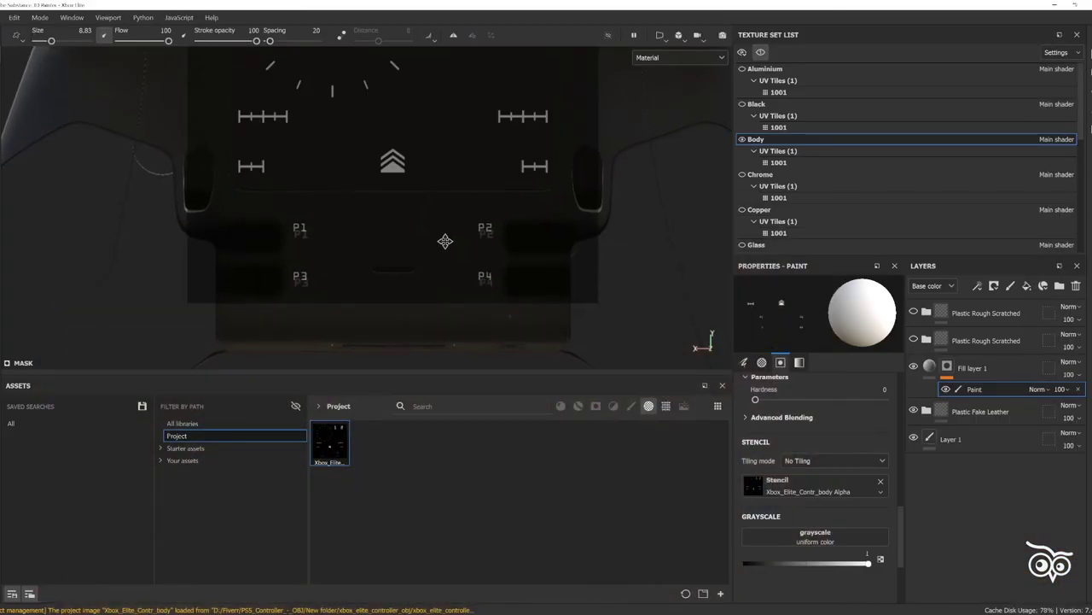
right_click_drag(445, 241, 509, 231, "alt")
key("s")
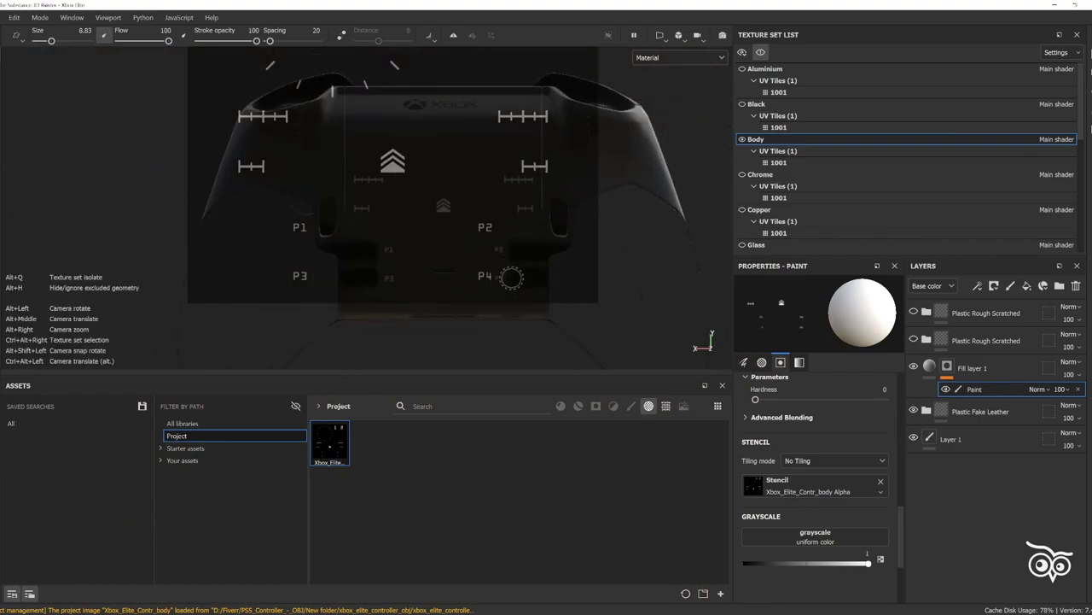
- Remove the stencil from the paint and add an empty generator to Fill layer 1
left_click(880, 482)
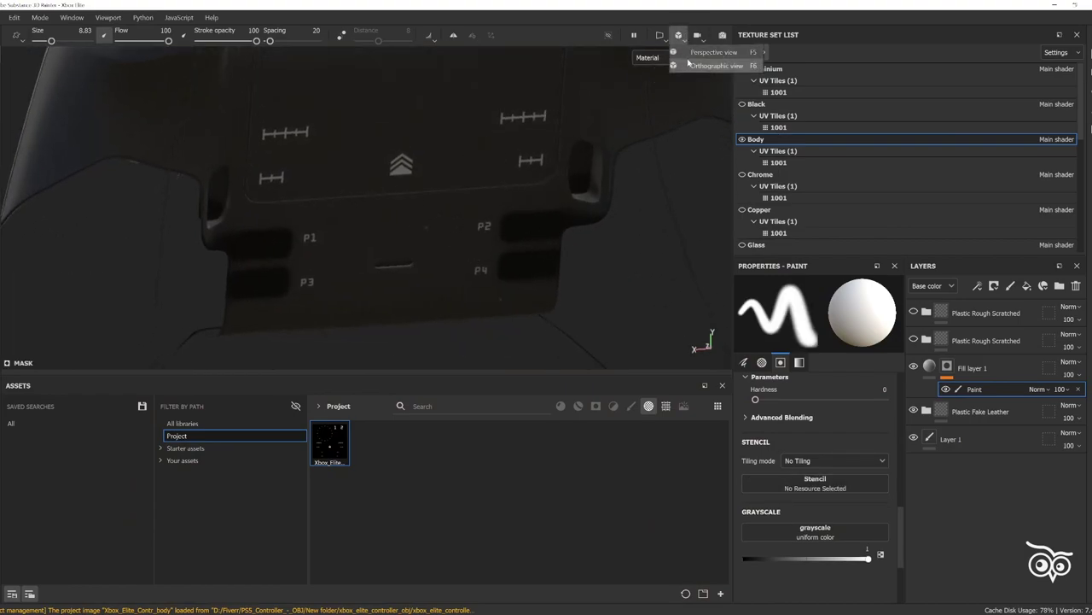
mouse_move(688, 63)
left_mouse_down("alt")
mouse_move(361, 255)
mouse_move(418, 239)
left_mouse_up("alt")
scroll(418, 239, "up", 3)
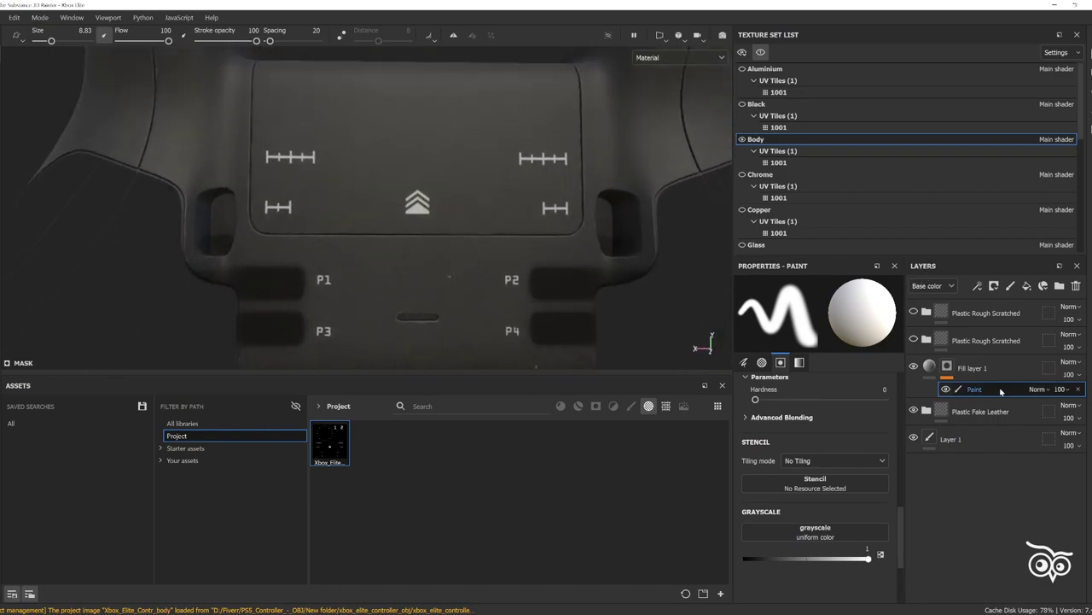
left_click(977, 286)
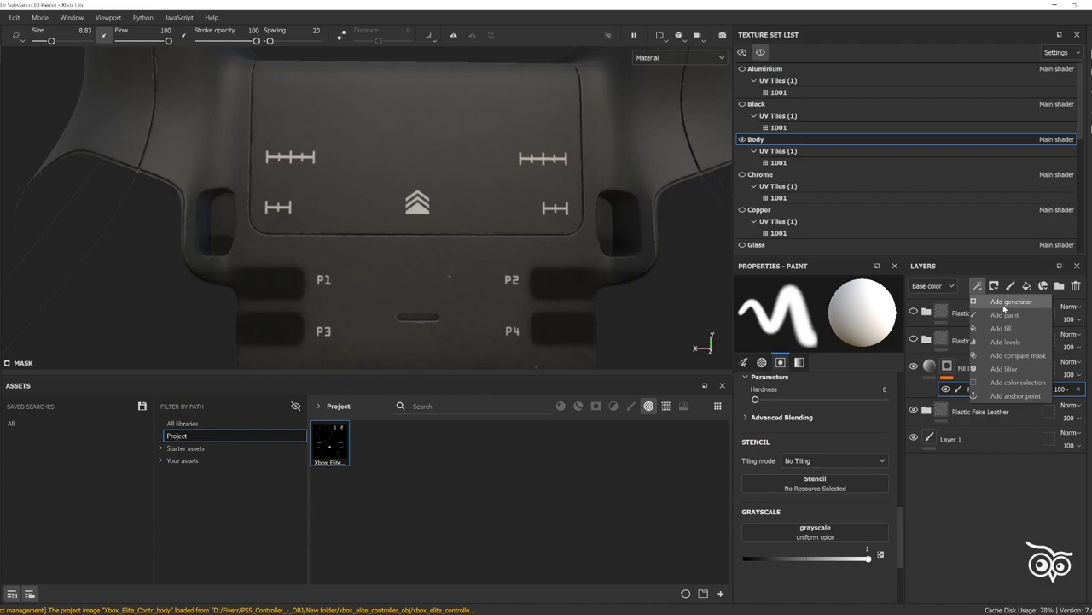
left_click(1007, 302)
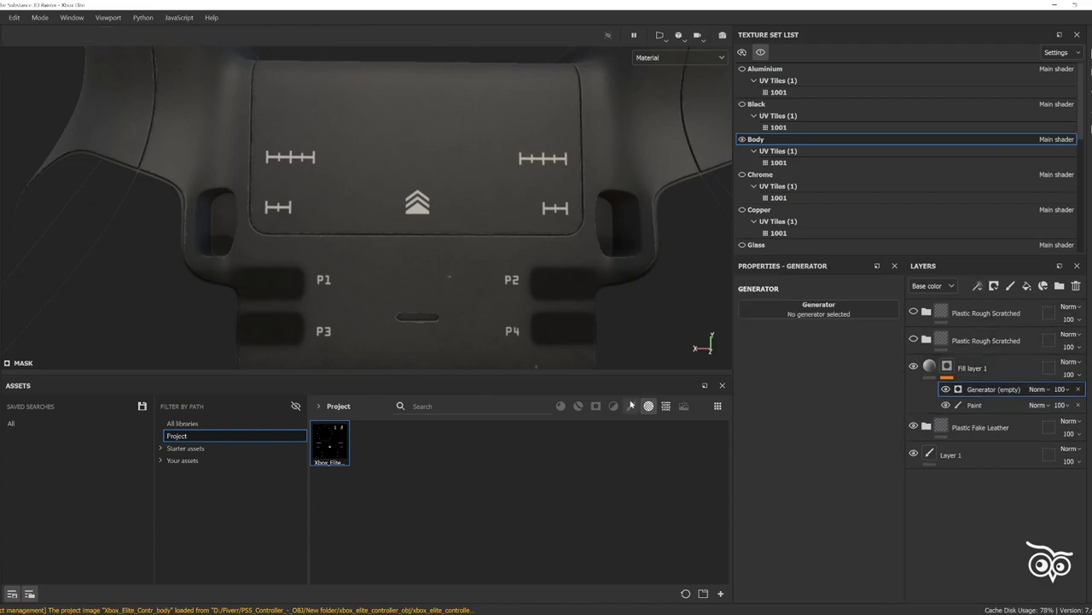
- Try the starter Dirt generator on the empty generator, then undo it
left_click(579, 405)
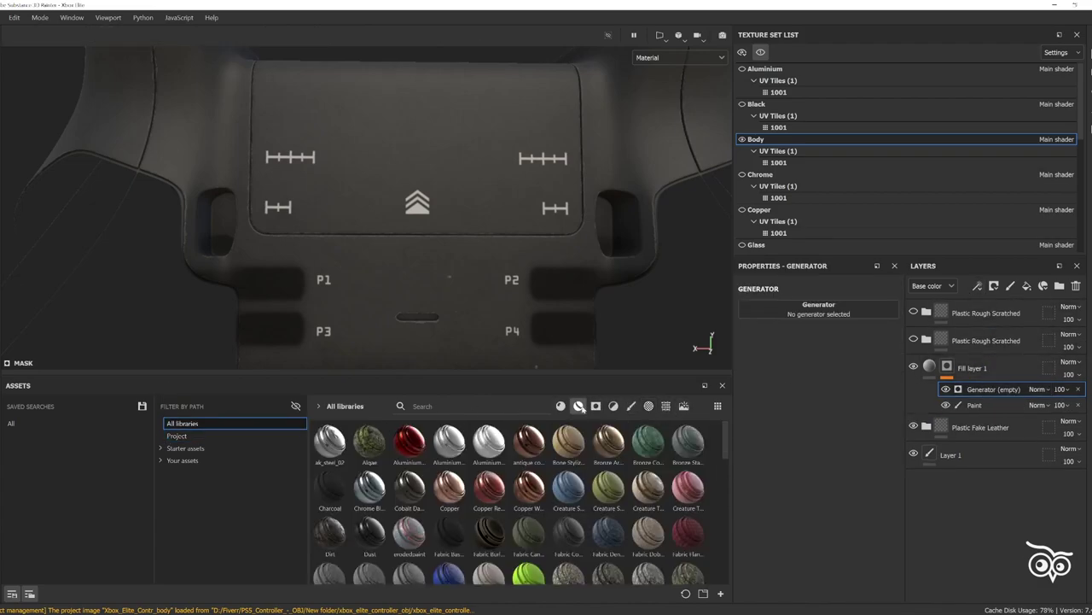
left_click(579, 406)
left_click(185, 448)
left_click(160, 448)
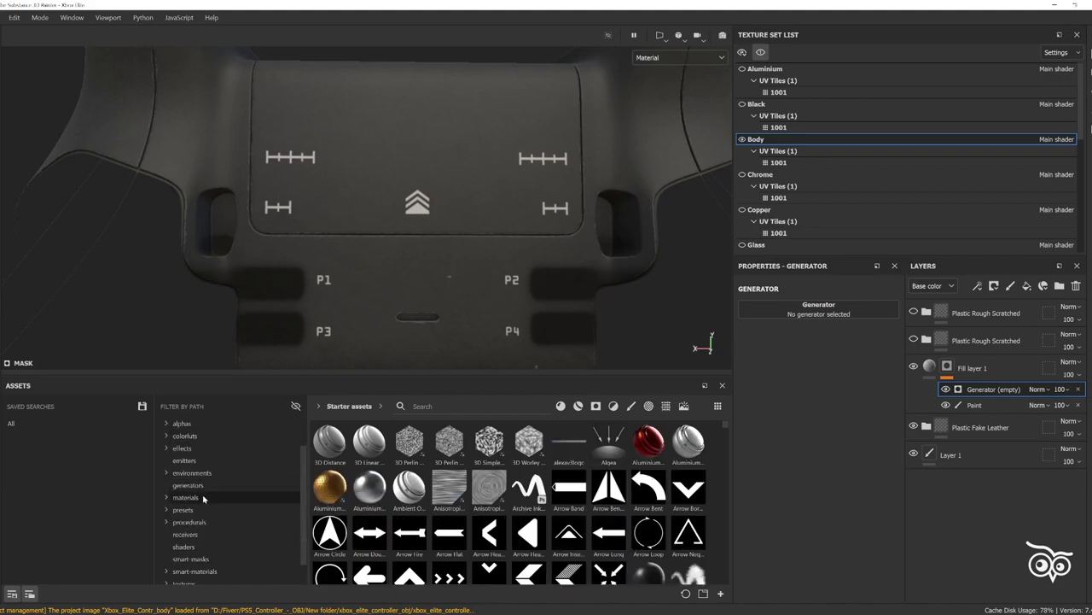
left_click(188, 484)
left_click_drag(529, 440, 799, 302)
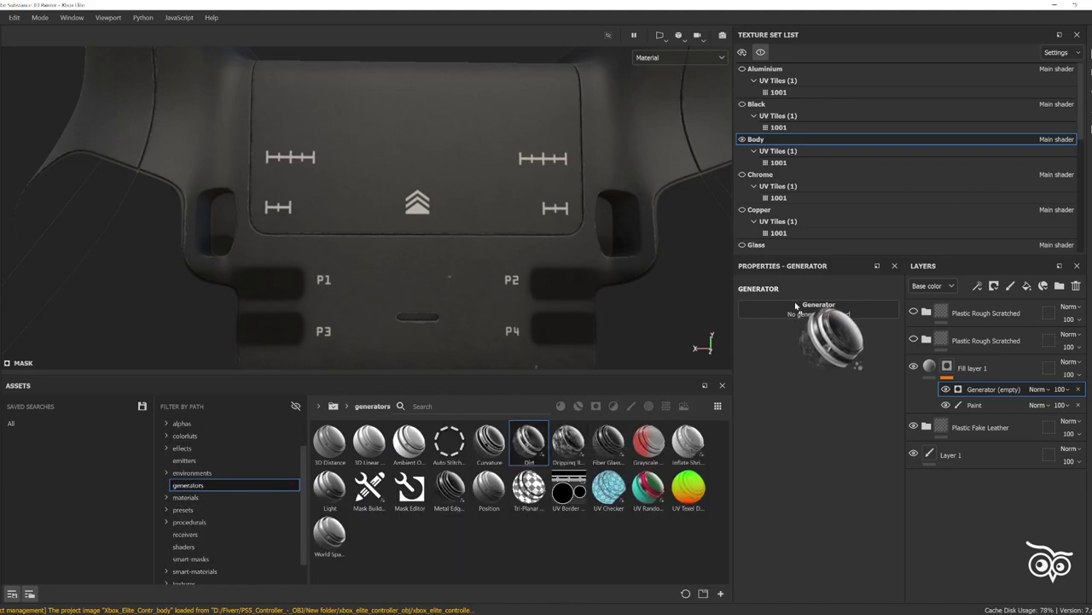
key("ctrl+z")
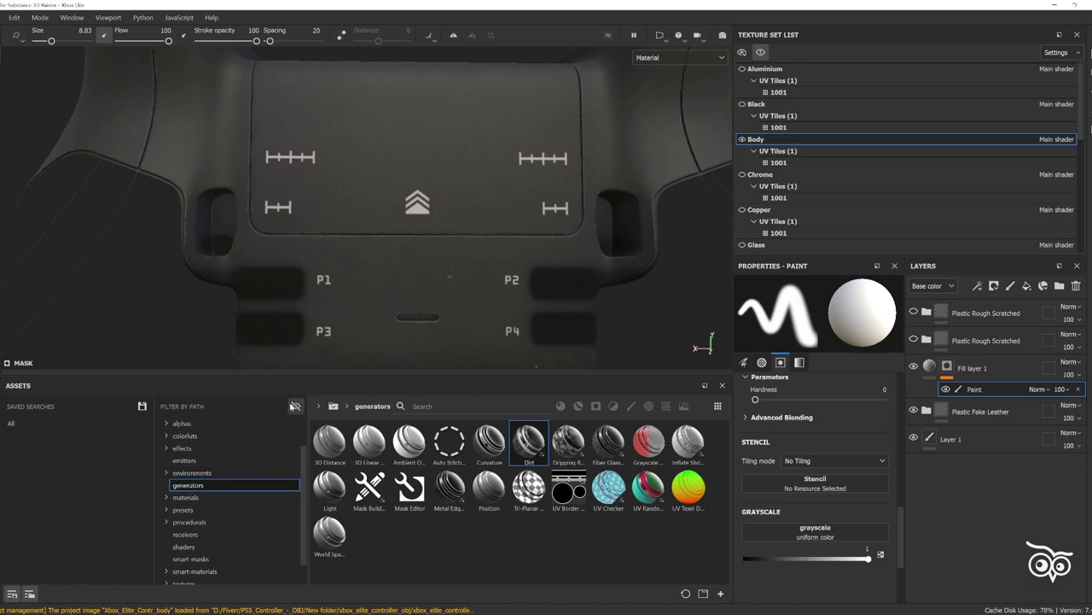
left_click(292, 406)
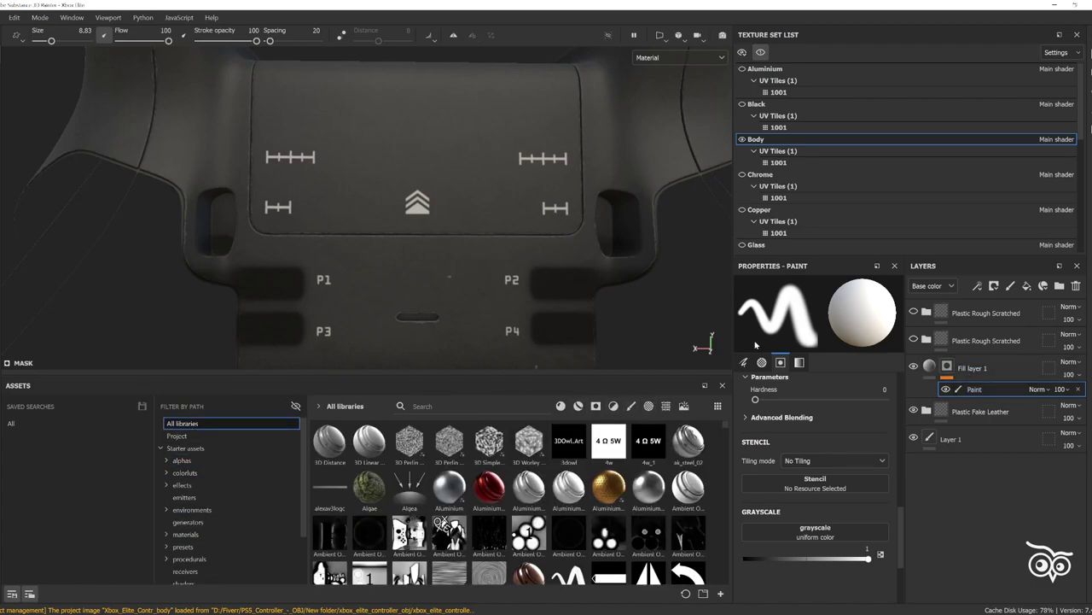
- Return the viewport to the full material view and filter the shelf to brushes
key("c")
left_click(680, 57)
left_click(666, 68)
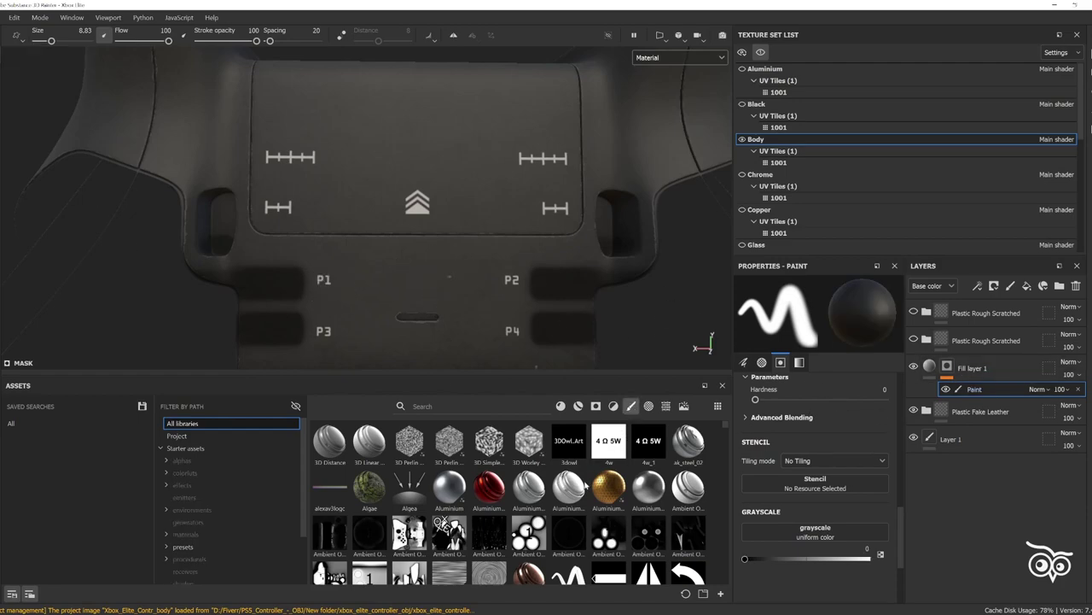
left_click(631, 405)
- Select the Dirt Spots brush, delete Fill layer 1's Paint effect, and view the controller's back
scroll(401, 538, "up", 3)
left_click(648, 482)
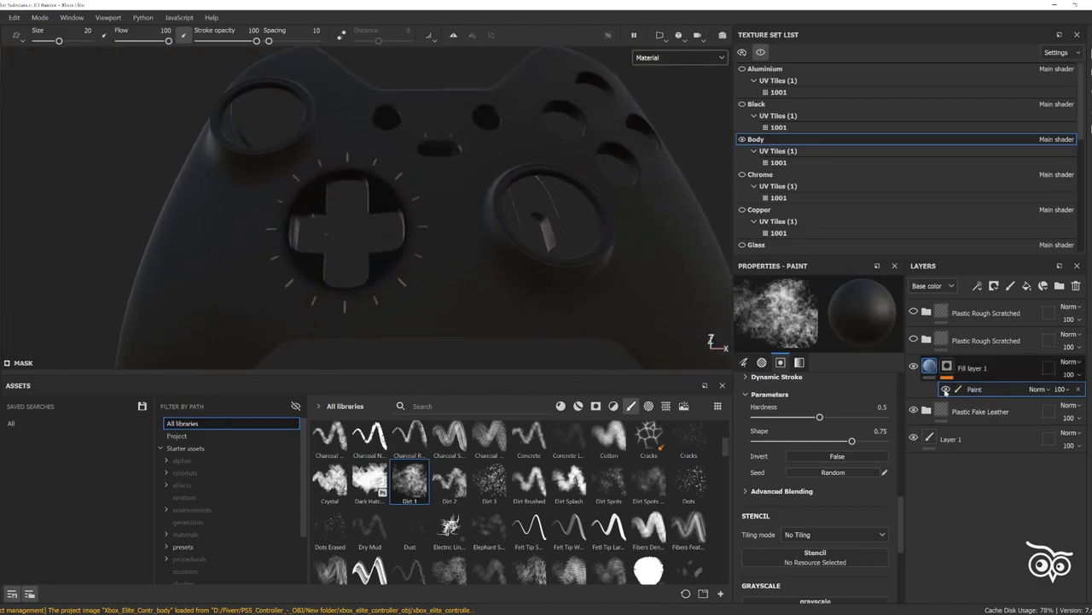
key("Delete")
mouse_move(580, 208)
left_mouse_down("alt")
mouse_move(392, 263)
mouse_move(378, 251)
left_mouse_up("alt")
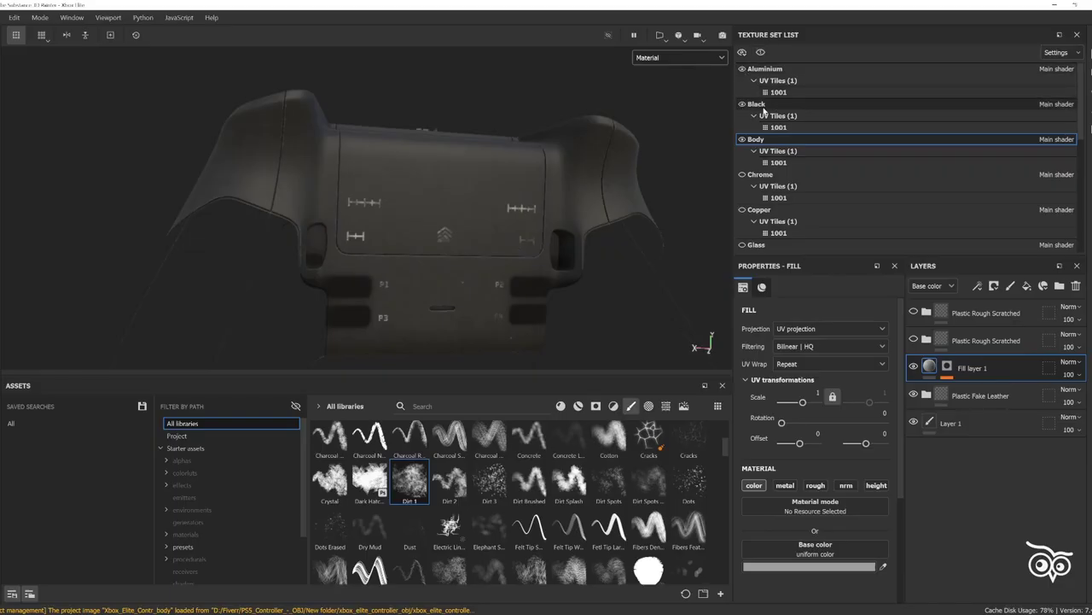
- Make all texture sets visible again via the Black texture set
left_click(764, 105)
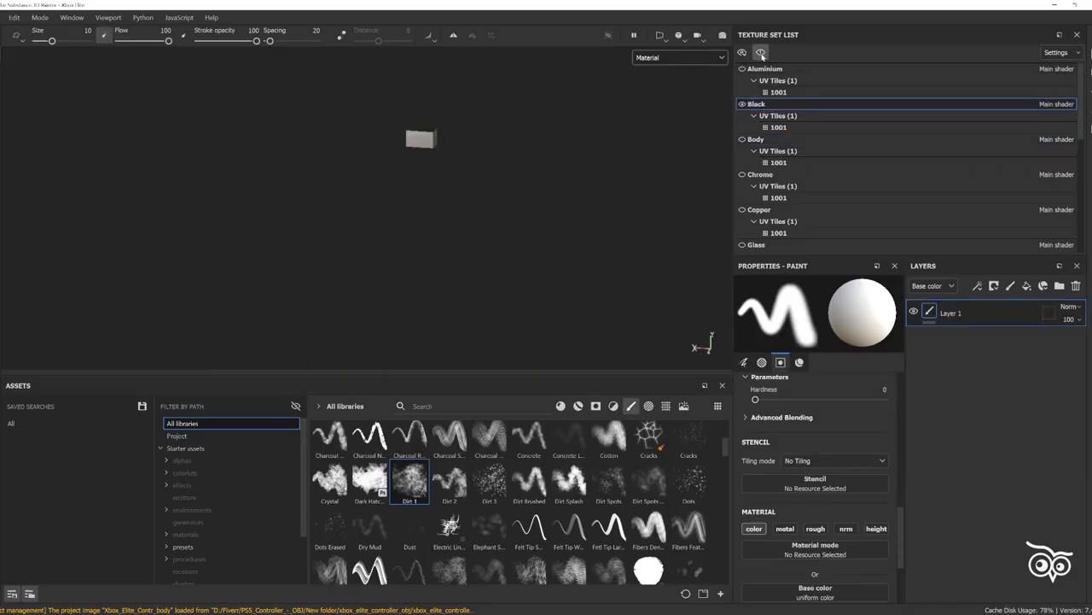
left_click(740, 69)
left_click_drag(478, 214, 398, 216, "alt")
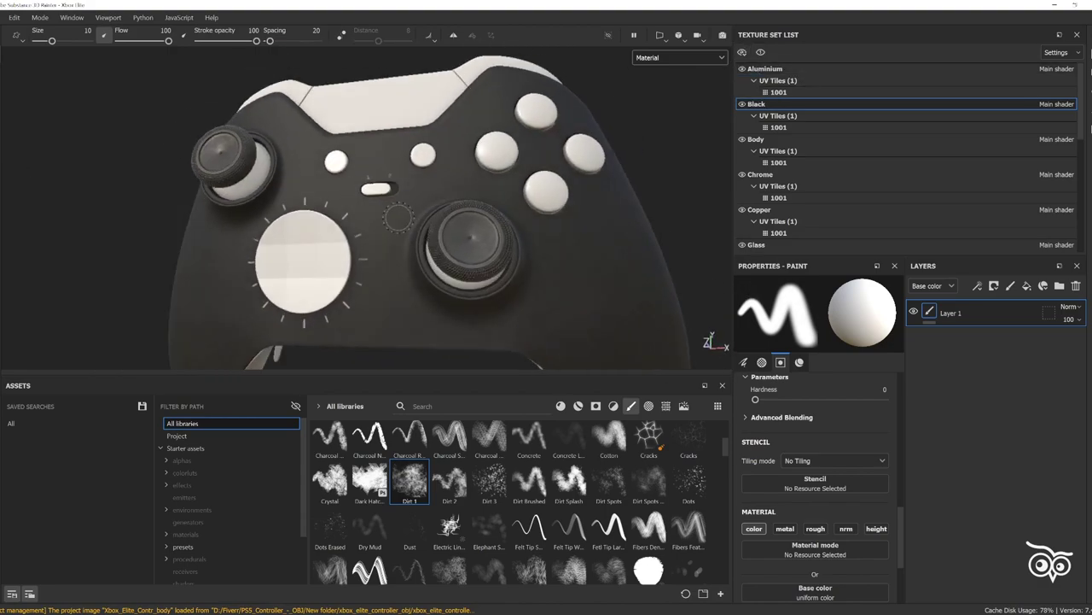
left_click_drag(398, 216, 627, 254, "alt")
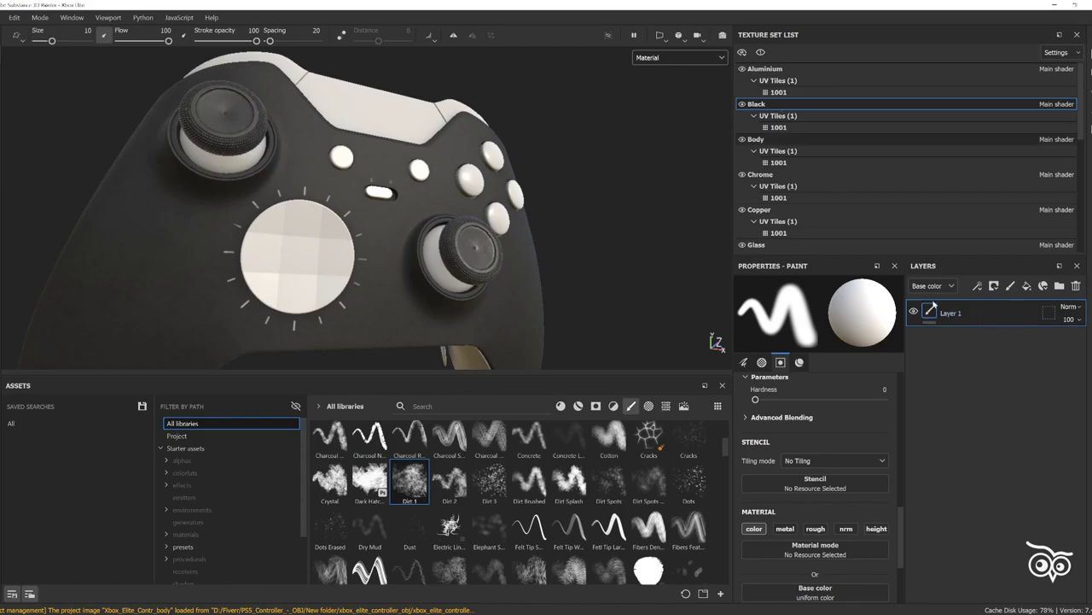
- On the Body set, enable the second Plastic Rough Scratched layer at opacity 57
left_click(768, 139)
mouse_move(519, 212)
left_mouse_down("alt")
mouse_move(487, 210)
mouse_move(587, 248)
left_mouse_up("alt")
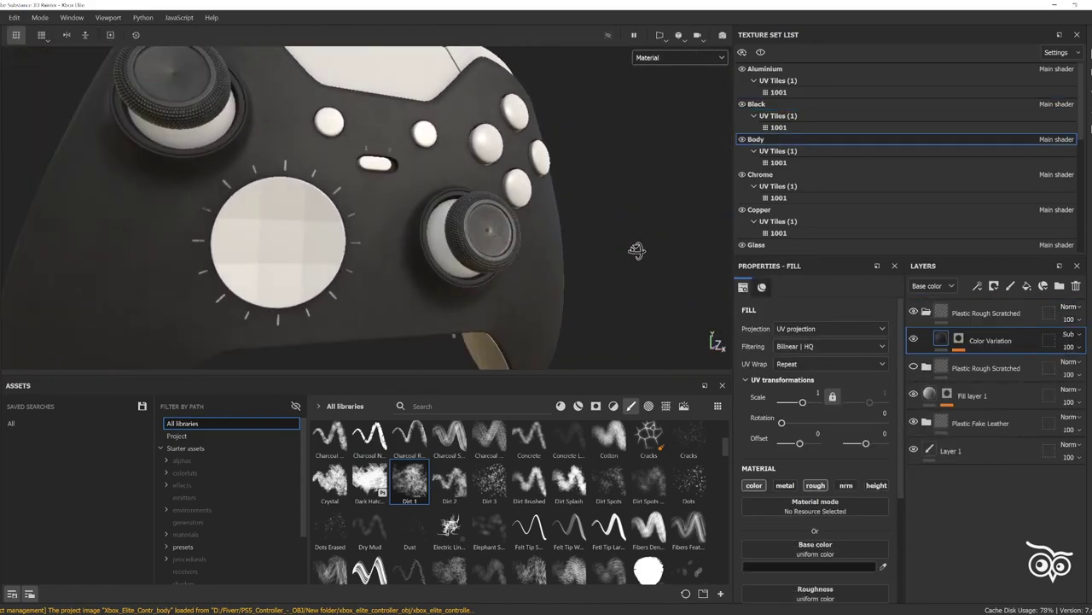
left_click(913, 366)
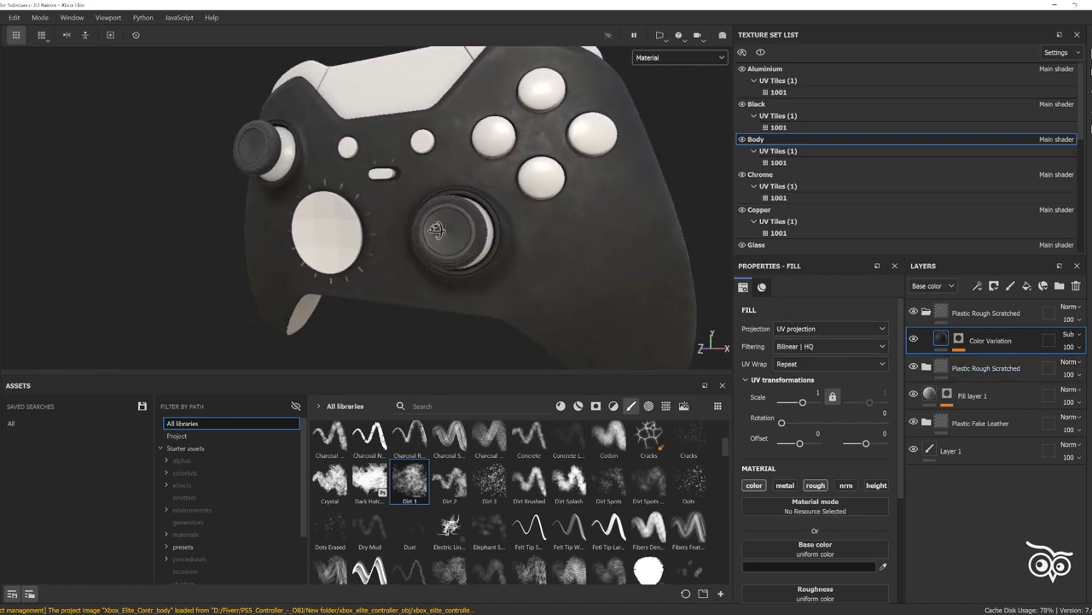
left_click(1070, 373)
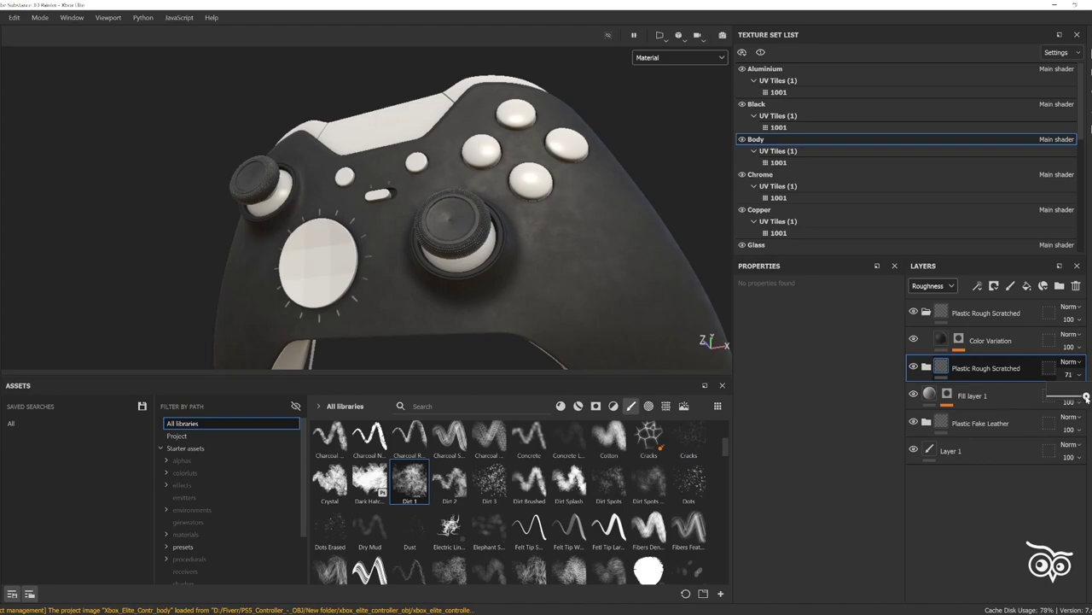
left_click_drag(664, 165, 517, 253, "alt")
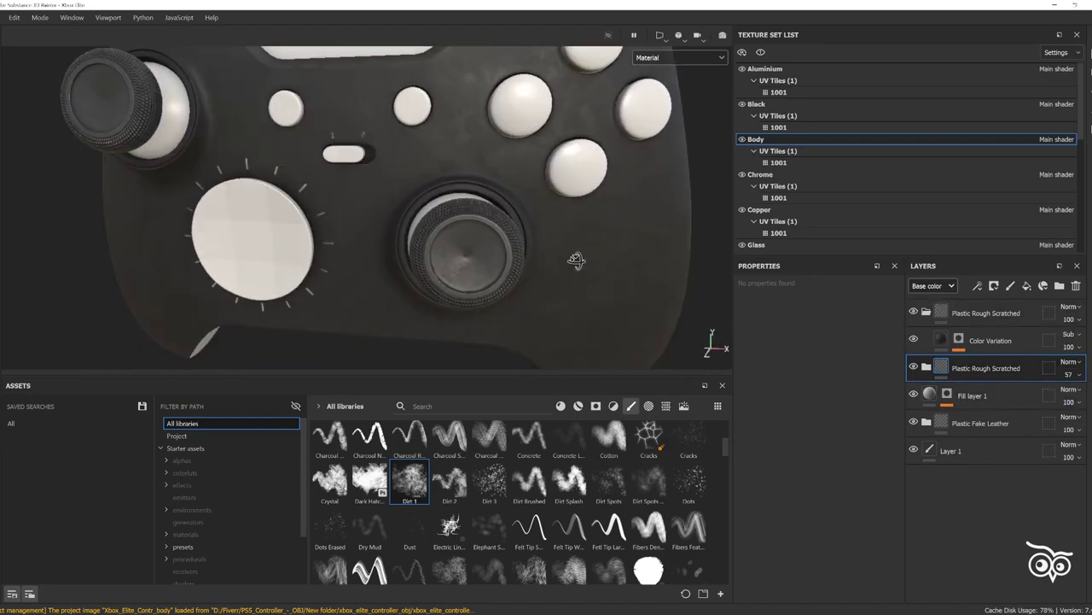
scroll(520, 264, "up", 3)
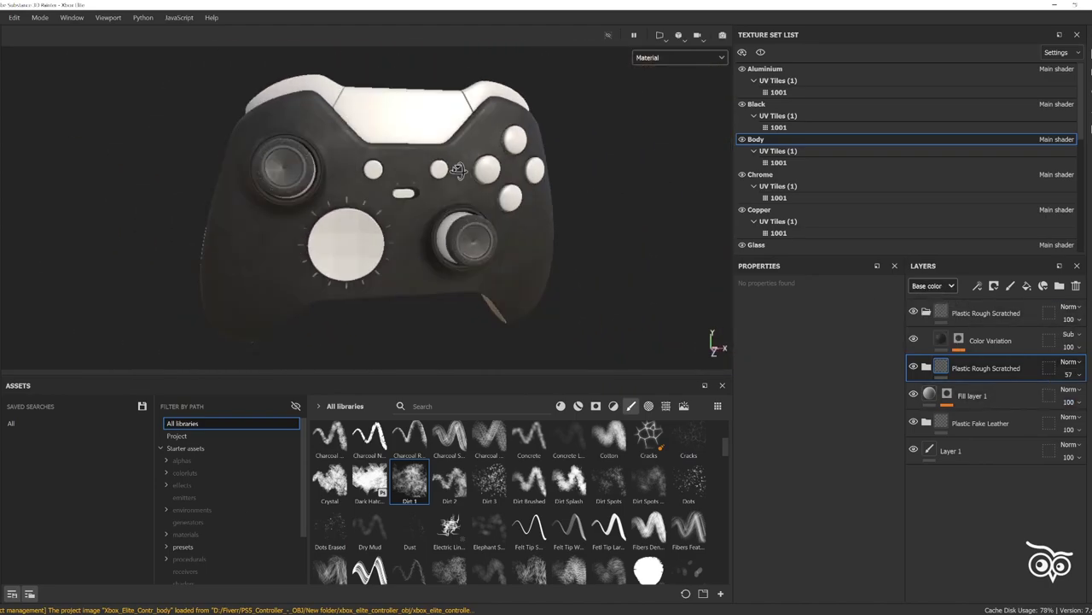
left_click_drag(566, 287, 12, 176, "alt")
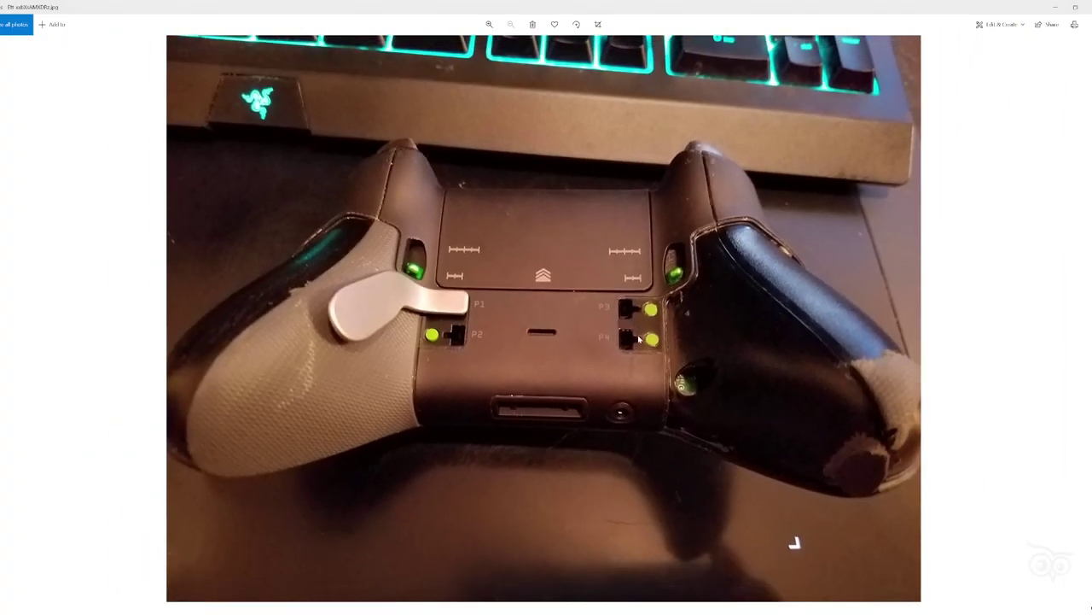
- Flip forward four photos to a rear close-up with the switch circled in white
key("Right")
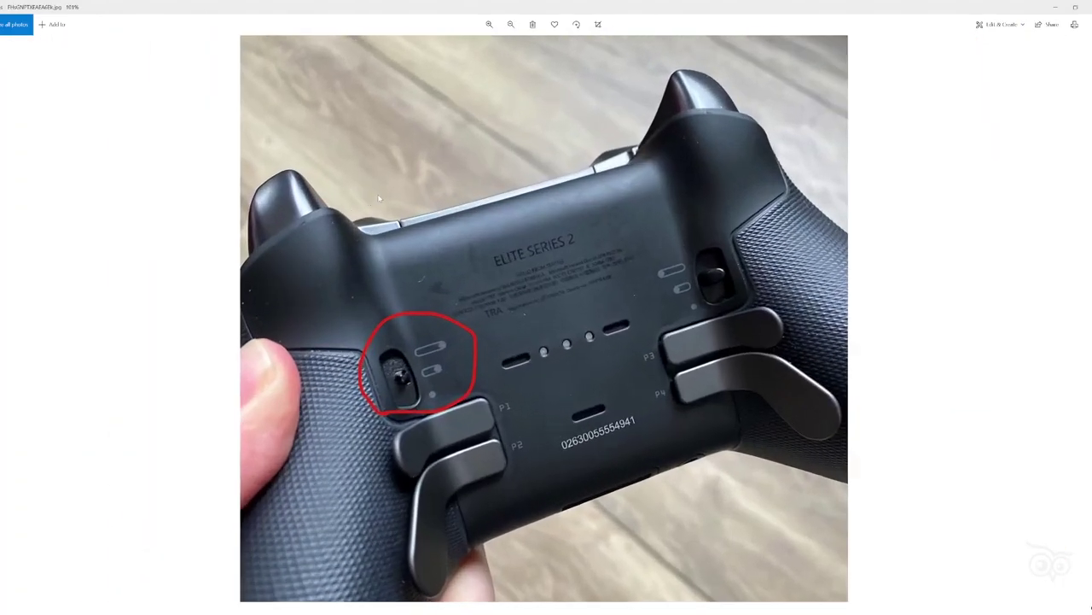
key("Right")
key("Right")
key("Right")
key("Right")
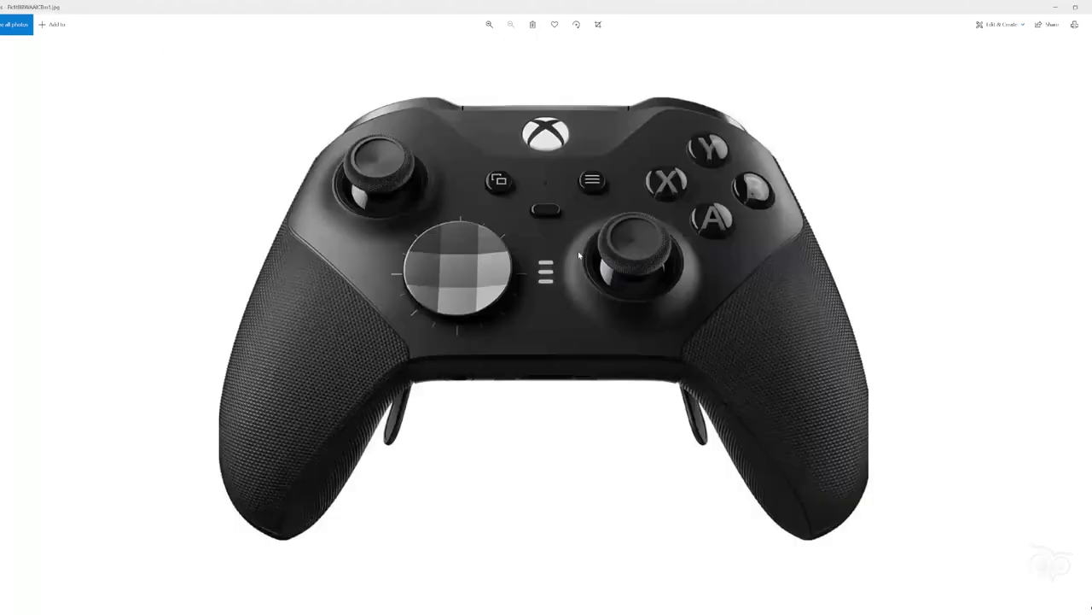
key("Right")
key("Right")
key("Right")
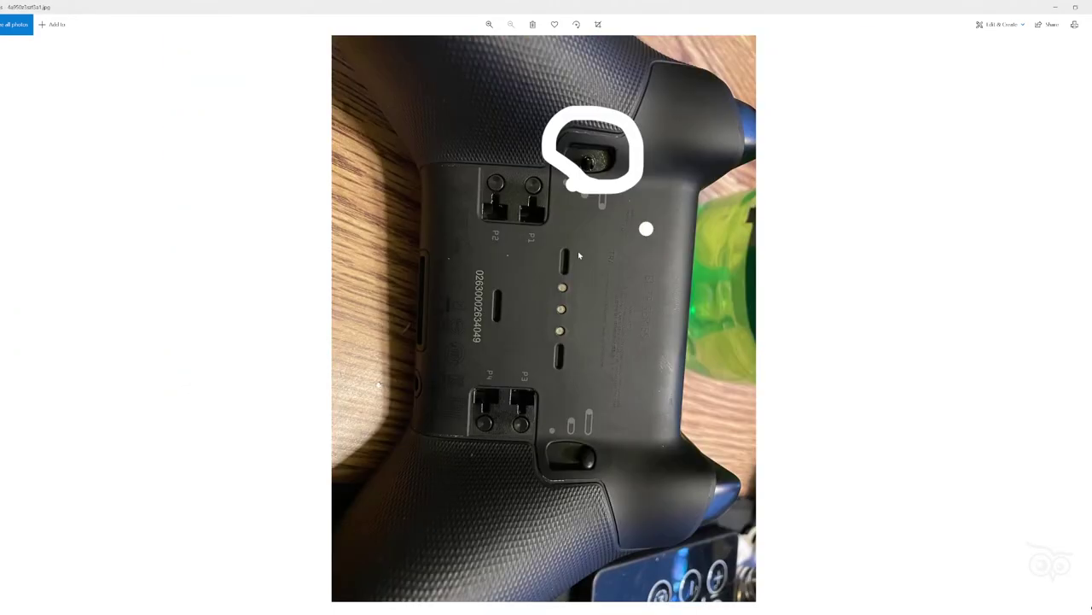
key("Right")
key("Right")
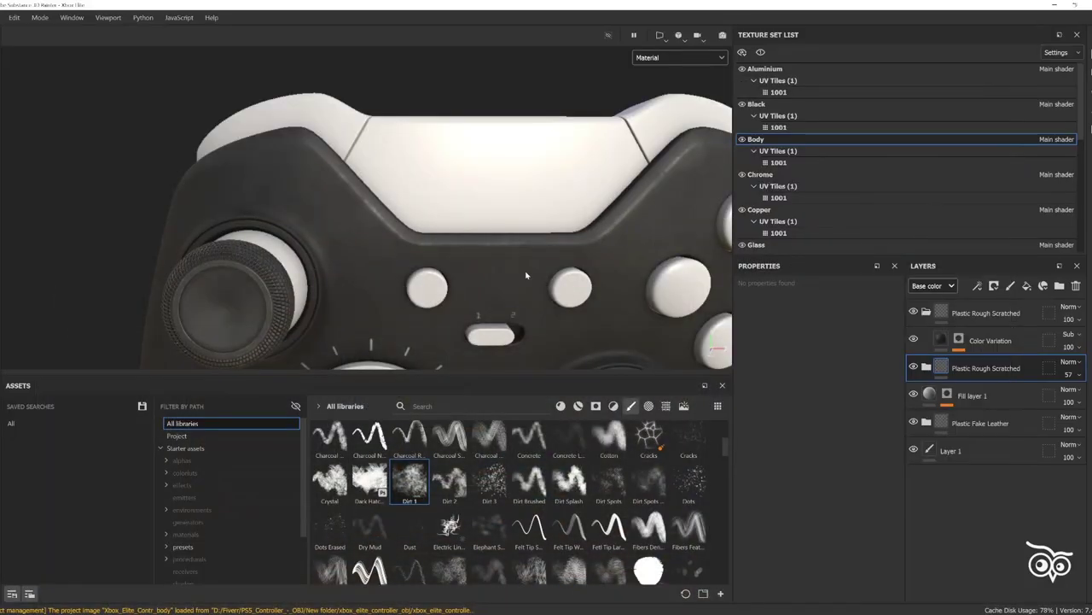
- Filter assets to materials, search 'metal', and try Steel Dark Aged and Steel Scratched on the part
left_click(561, 407)
type("metal")
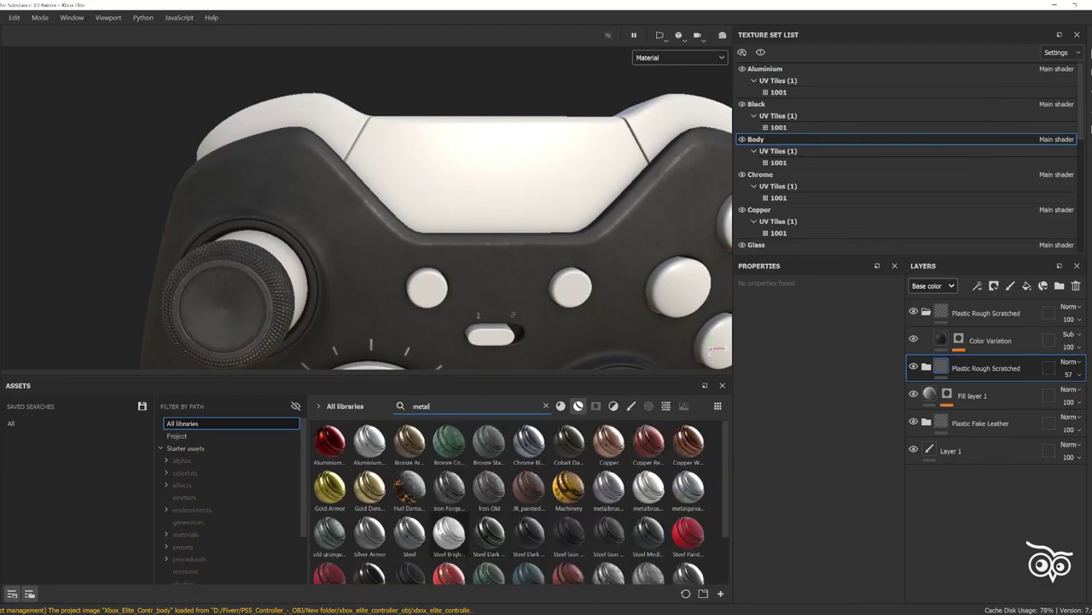
mouse_move(488, 534)
left_mouse_down()
mouse_move(543, 207)
mouse_move(528, 224)
mouse_move(553, 189)
mouse_move(768, 239)
left_mouse_up()
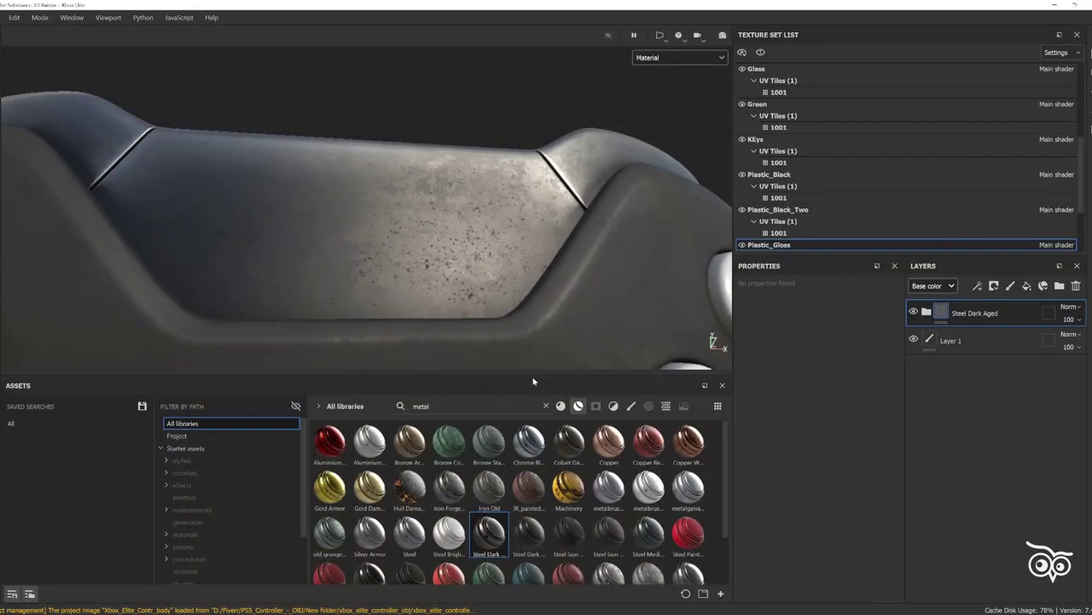
scroll(579, 523, "down", 2)
mouse_move(680, 513)
left_mouse_down()
mouse_move(456, 295)
mouse_move(566, 285)
mouse_move(541, 139)
mouse_move(502, 235)
left_mouse_up()
- Replace the steel layers with the Iron Forged Old material, deleting both steel layers
left_click(958, 340)
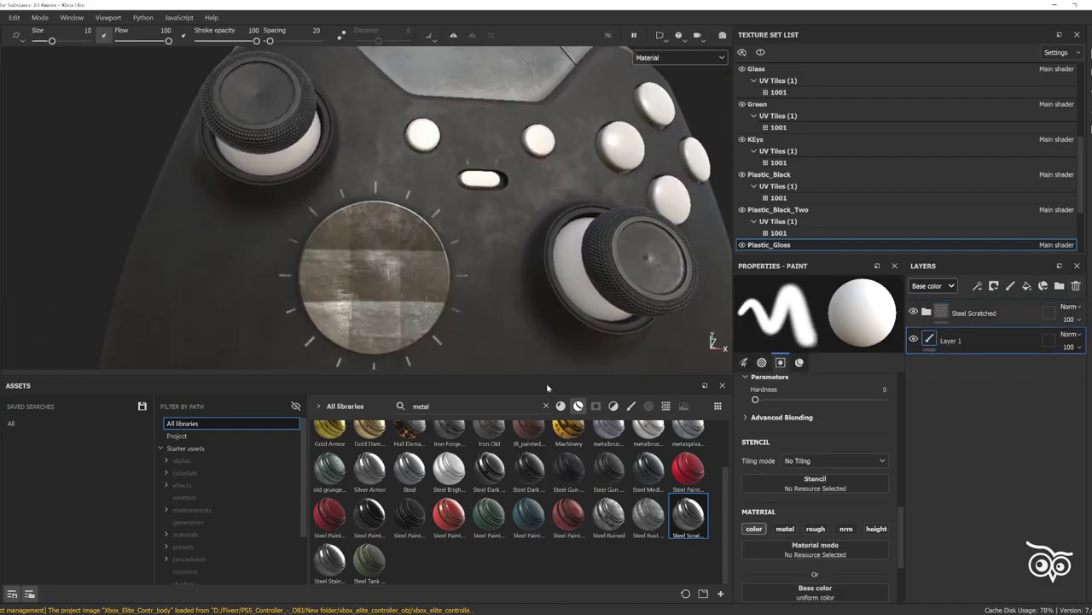
scroll(571, 494, "up", 2)
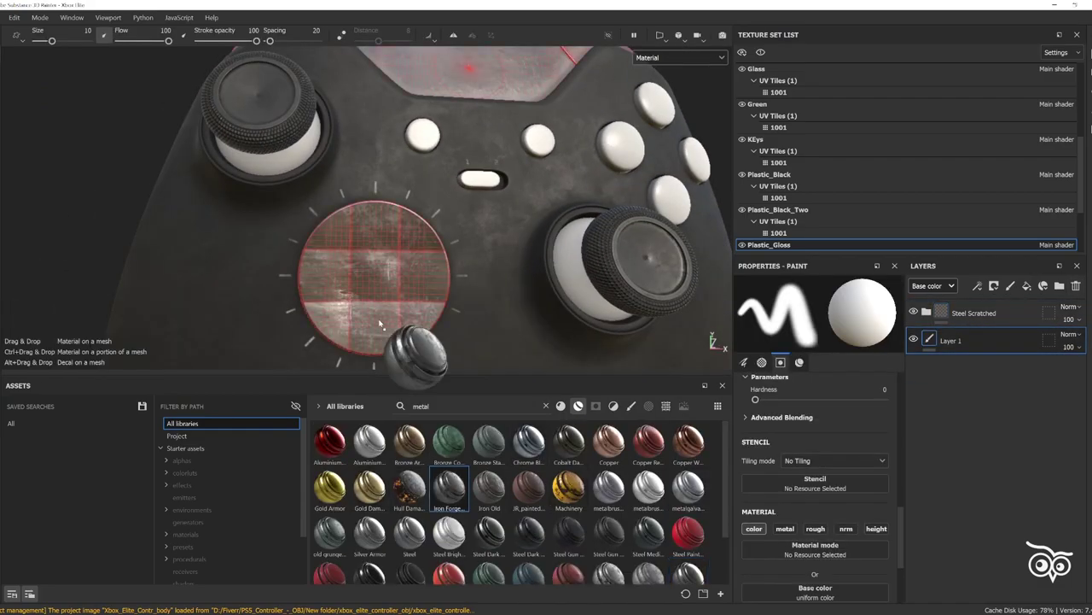
mouse_move(380, 324)
left_mouse_down()
mouse_move(439, 285)
mouse_move(597, 256)
left_mouse_up()
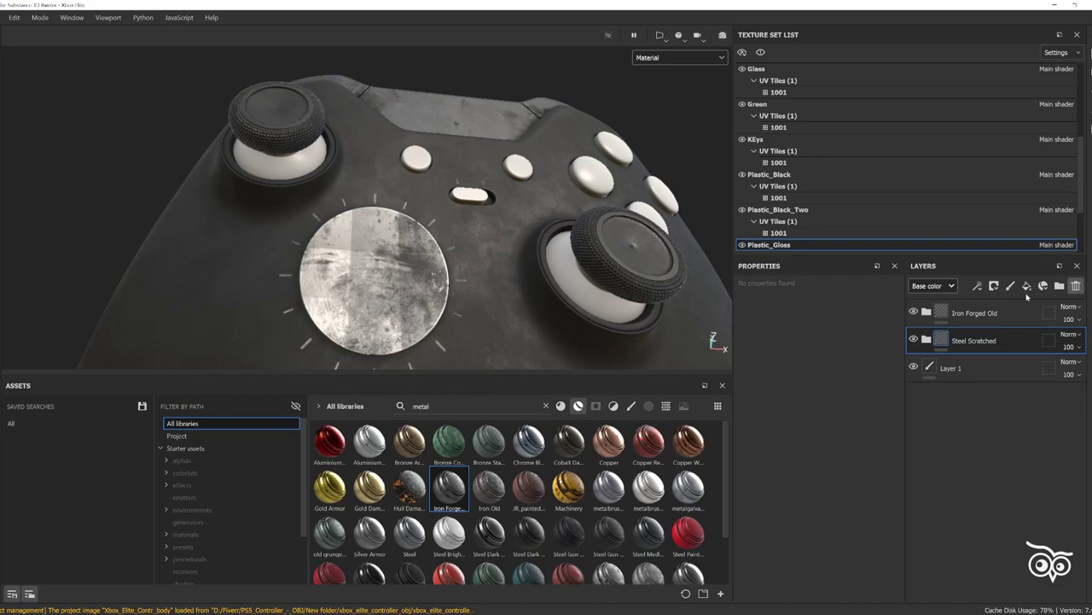
key("Delete")
mouse_move(342, 256)
left_mouse_down("alt")
mouse_move(295, 285)
mouse_move(281, 312)
mouse_move(444, 306)
mouse_move(512, 256)
left_mouse_up("alt")
- Expand Iron Forged Old and nudge its Base layer's metallic slider
left_click(926, 312)
left_click(959, 494)
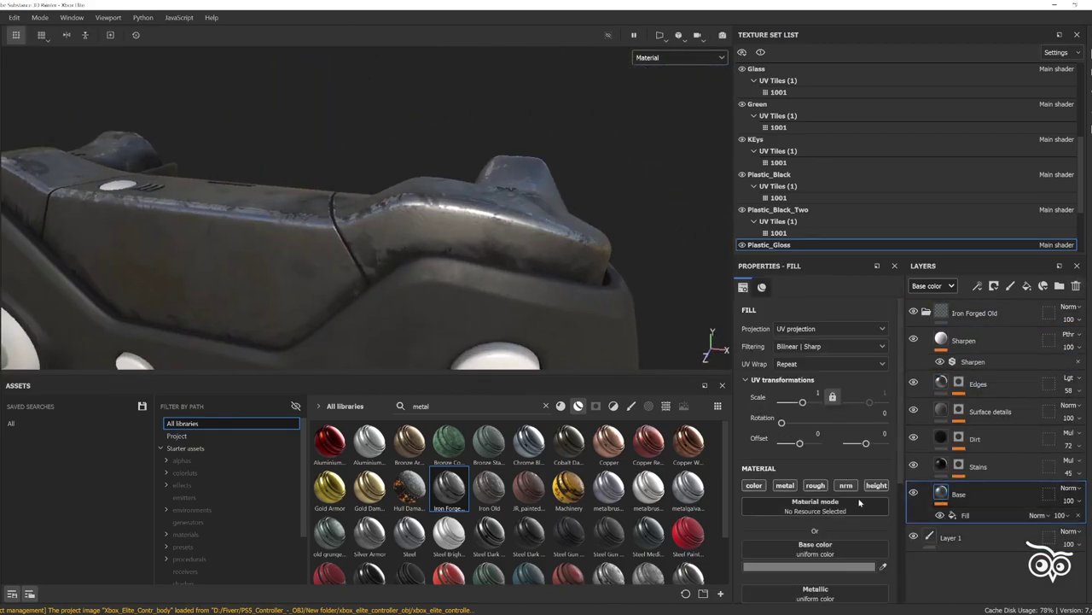
scroll(860, 503, "down", 3)
left_click_drag(832, 518, 799, 517)
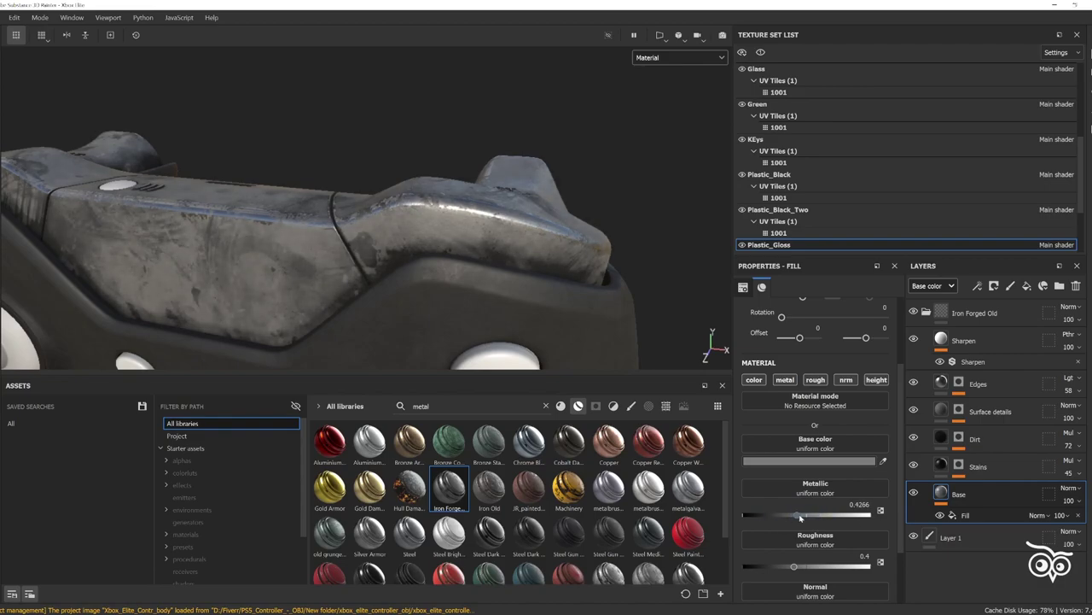
left_click_drag(453, 283, 873, 405, "alt")
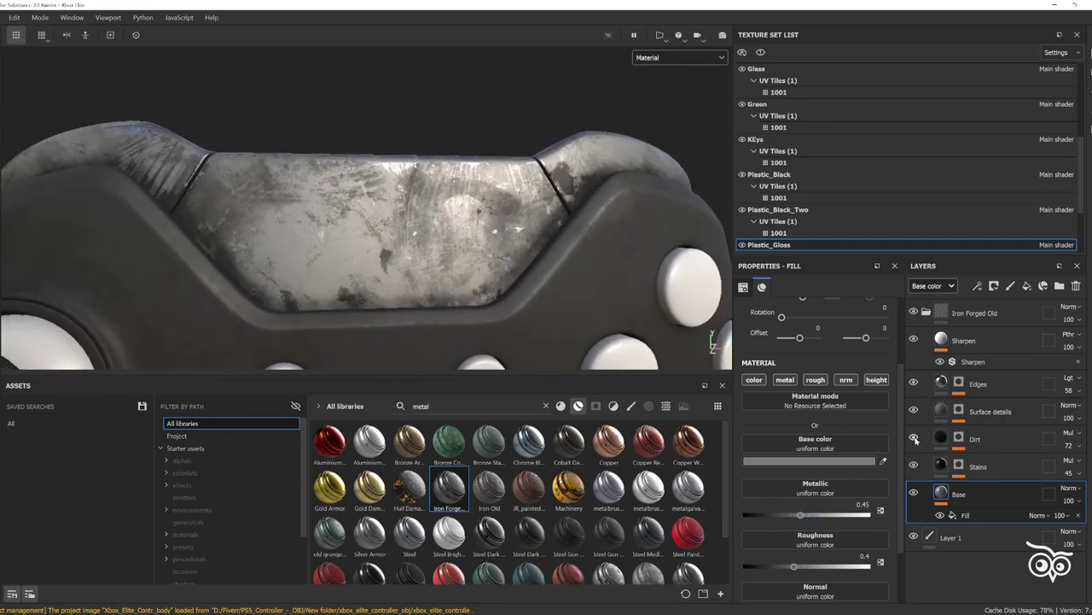
- Lower the Dirt mask's grunge amount to 0.19
left_click(957, 438)
left_click(997, 460)
left_click_drag(815, 488, 777, 489)
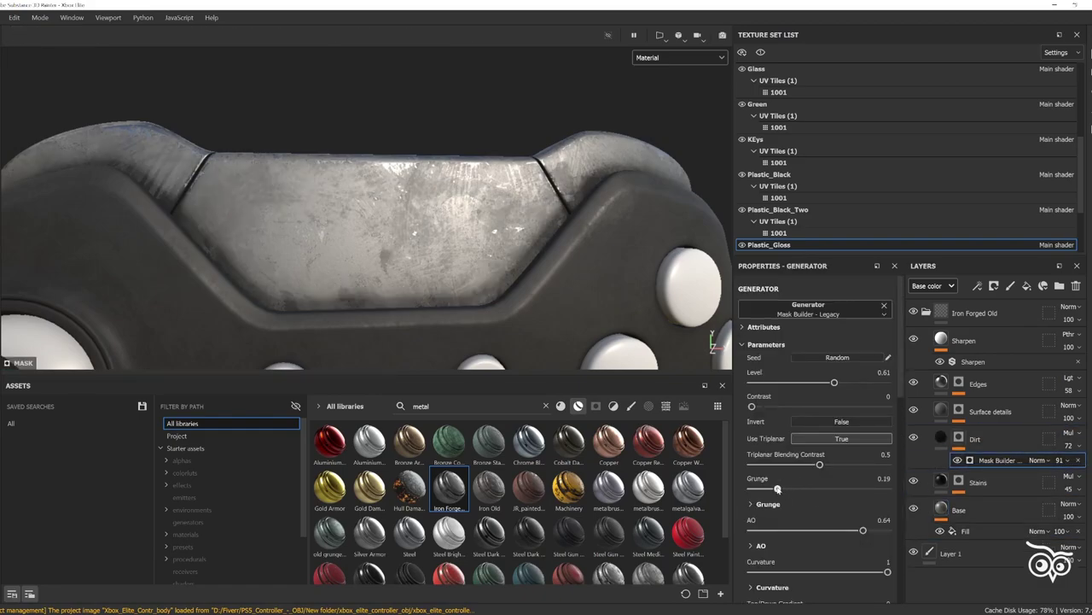
right_click_drag(512, 257, 524, 285, "alt")
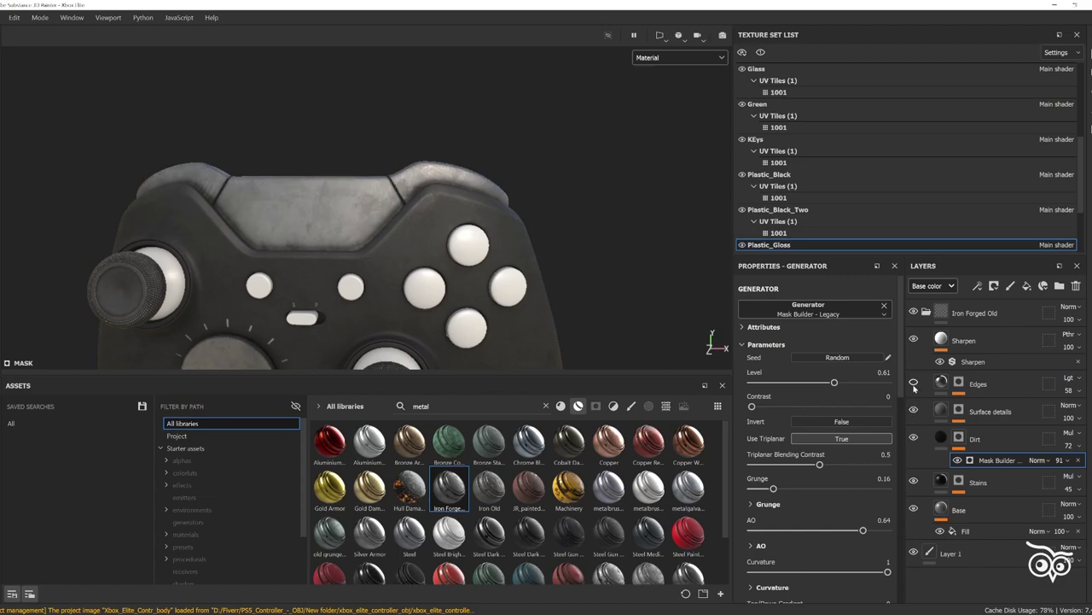
- Set the Base fill layer's metallic value to 0.45
left_click(960, 510)
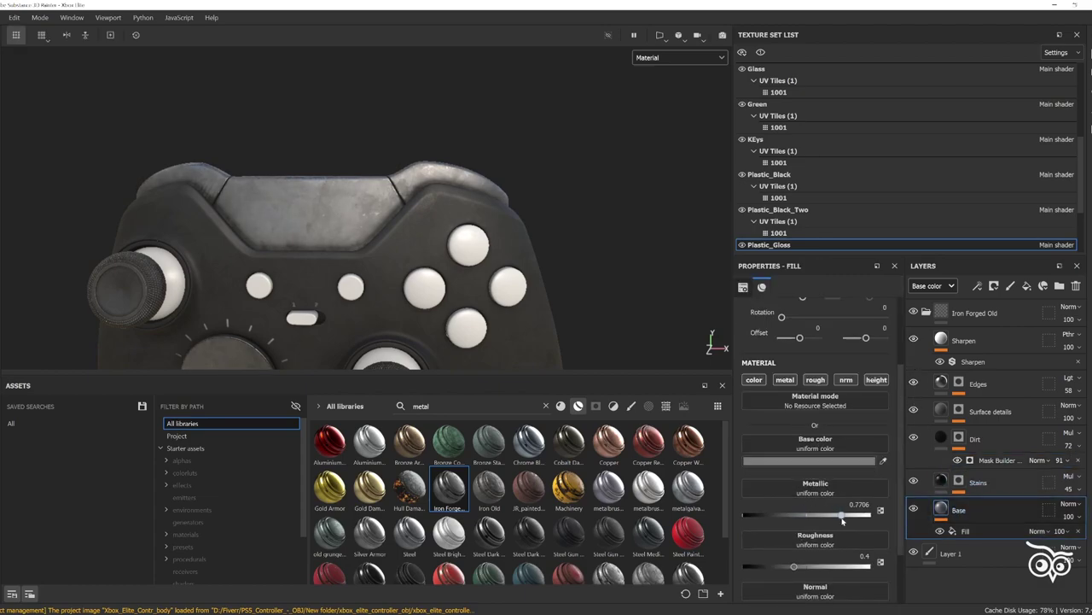
left_click_drag(823, 520, 836, 517)
key("f")
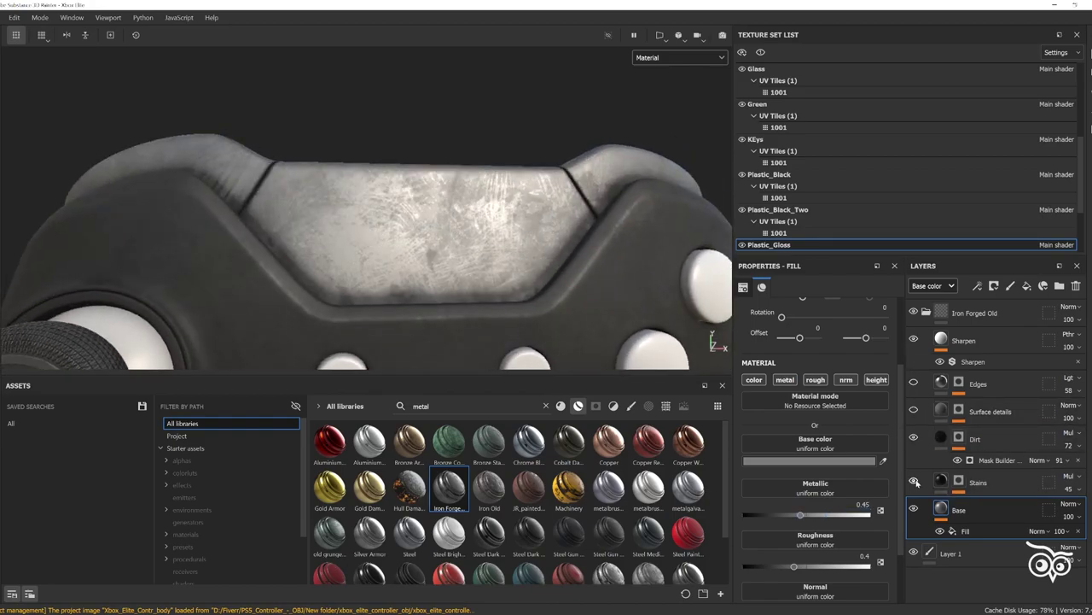
- Flatten the Base roughness grunge to contrast 0.07 and balance 0.04
left_click(913, 508)
left_click(913, 508)
left_click(965, 531)
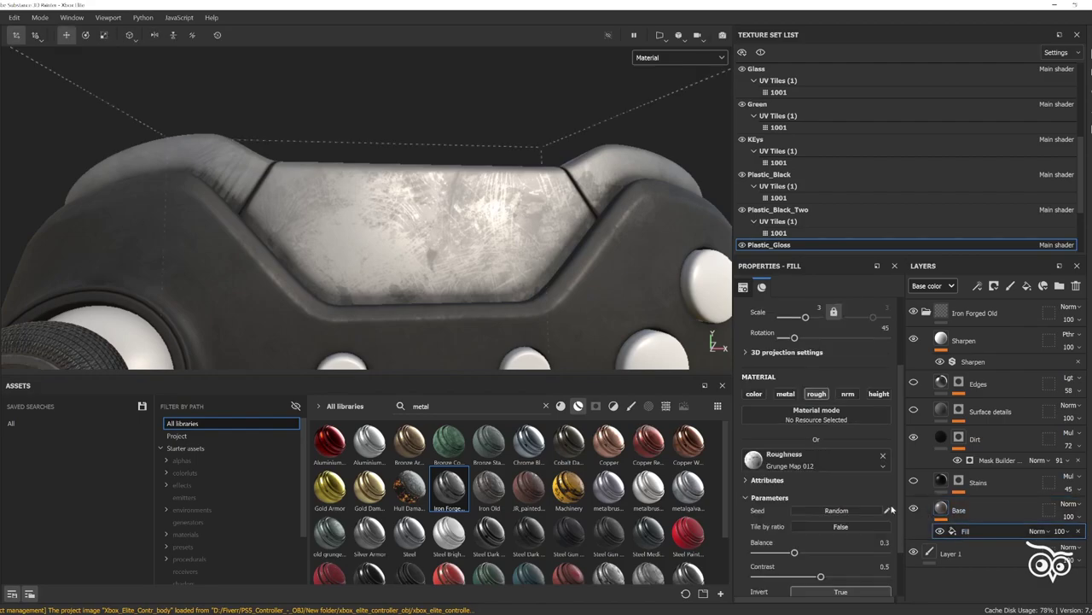
scroll(823, 460, "down", 2)
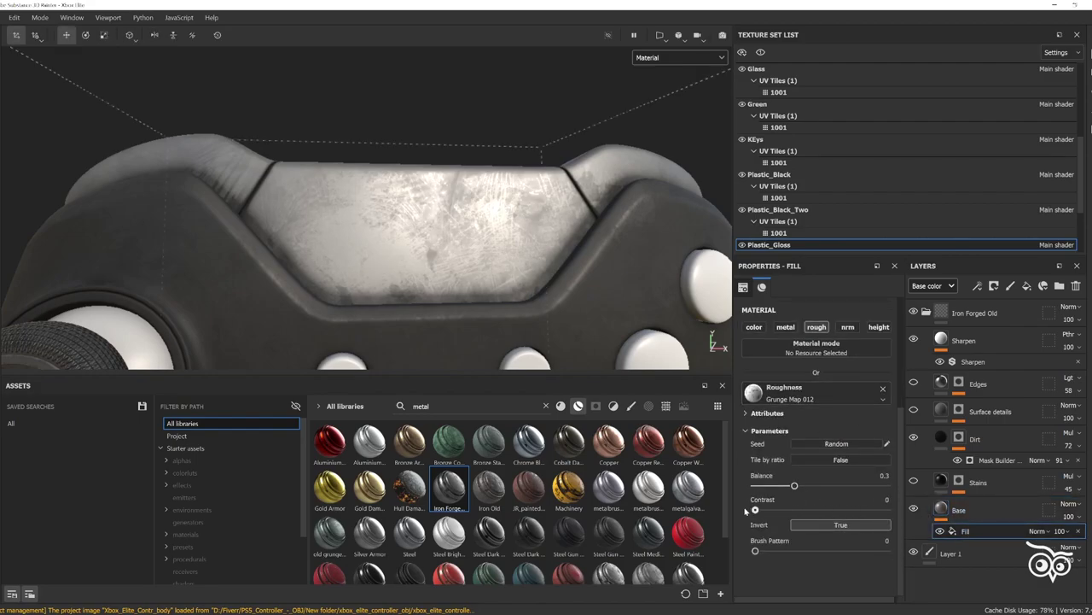
mouse_move(859, 510)
left_mouse_down()
mouse_move(765, 509)
mouse_move(760, 485)
left_mouse_up()
mouse_move(525, 357)
left_mouse_down("alt")
mouse_move(386, 365)
mouse_move(422, 237)
mouse_move(344, 228)
mouse_move(282, 239)
left_mouse_up("alt")
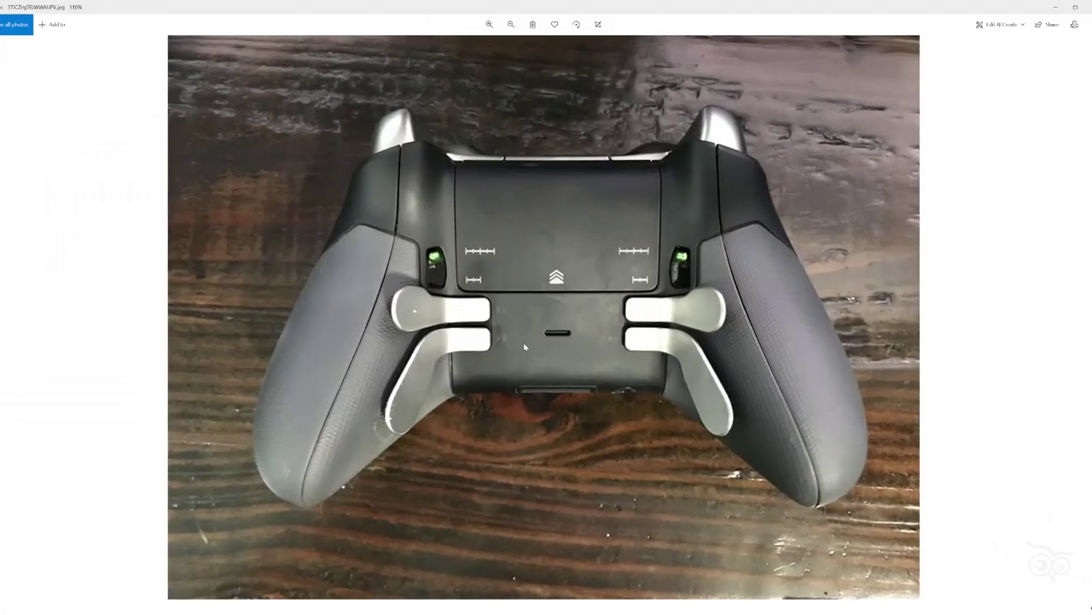
- Step through two more controller reference photos, then minimize Photos to return to Painter
key("Right")
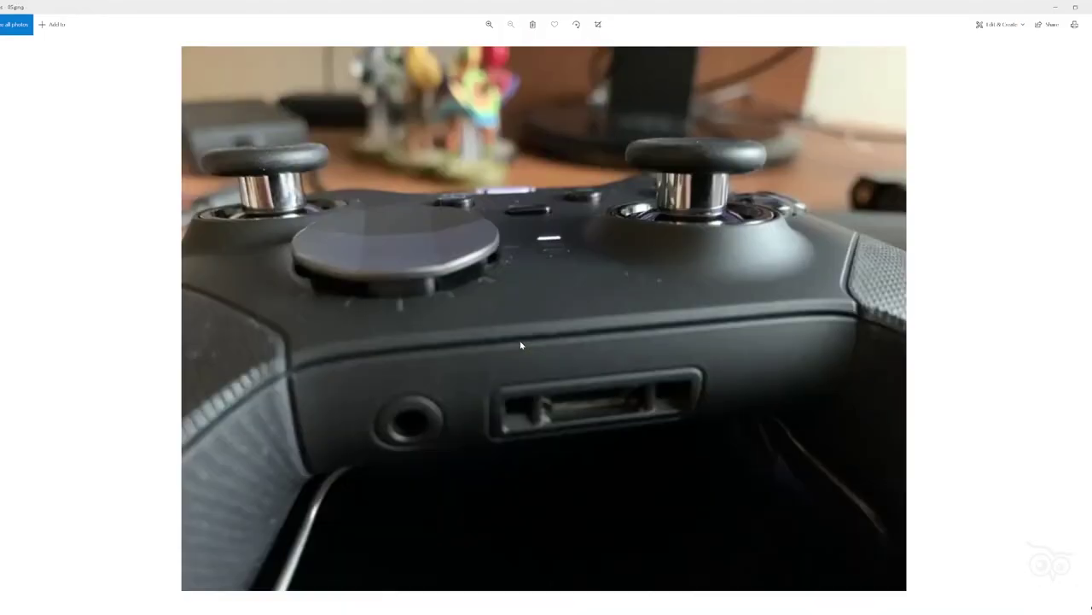
key("Right")
key("Right")
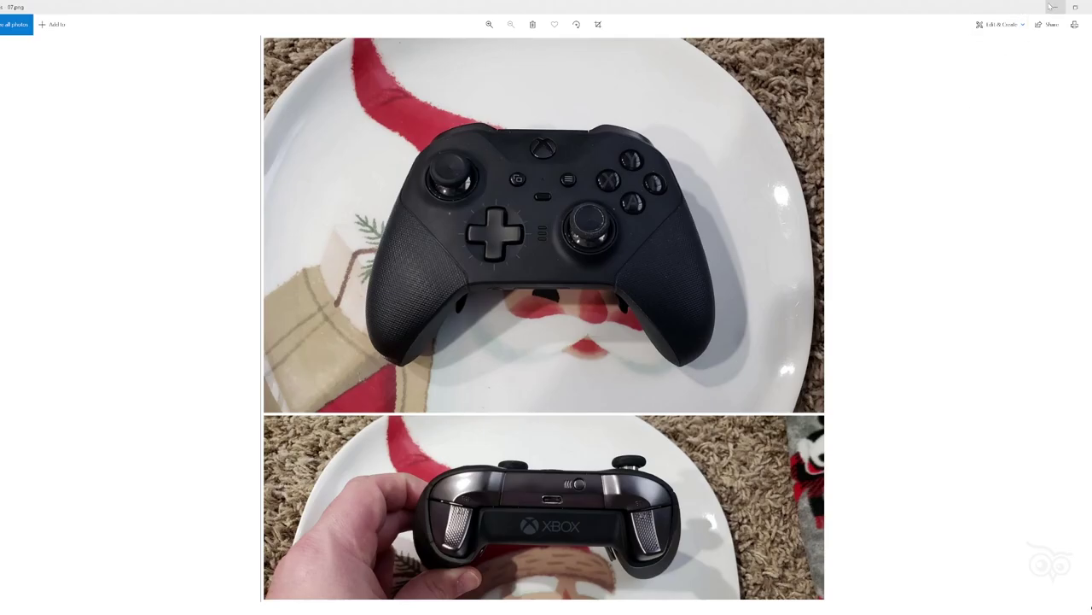
left_click(1052, 7)
mouse_move(426, 213)
left_mouse_down("alt")
mouse_move(515, 167)
mouse_move(597, 214)
left_mouse_up("alt")
- Set the Iron Forged Old Base roughness to 0.3, hide Stains, and collapse the folder
left_click(958, 510)
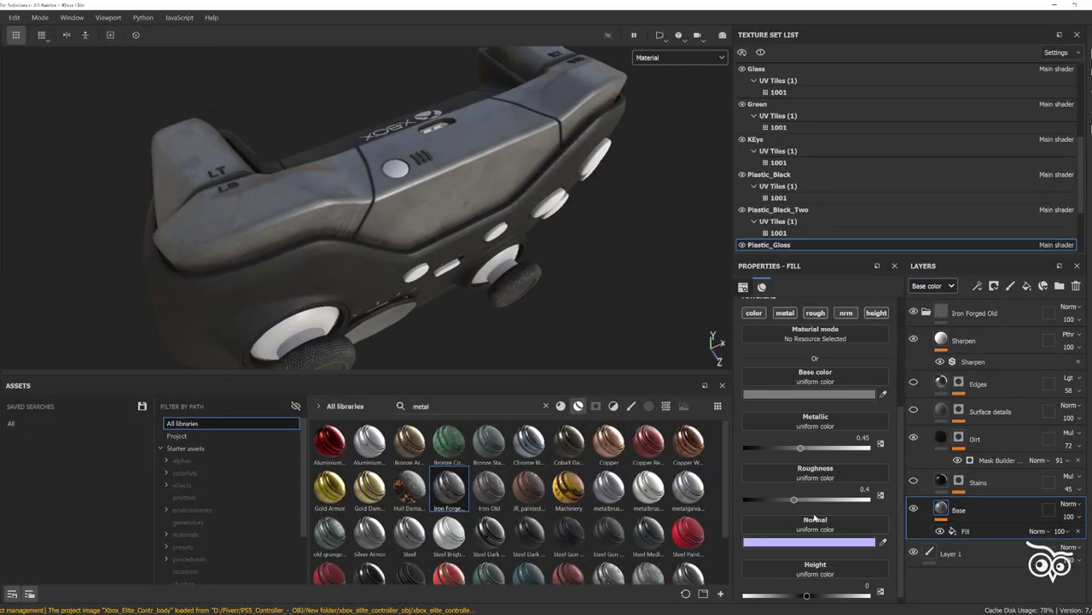
type("0.3")
key("Return")
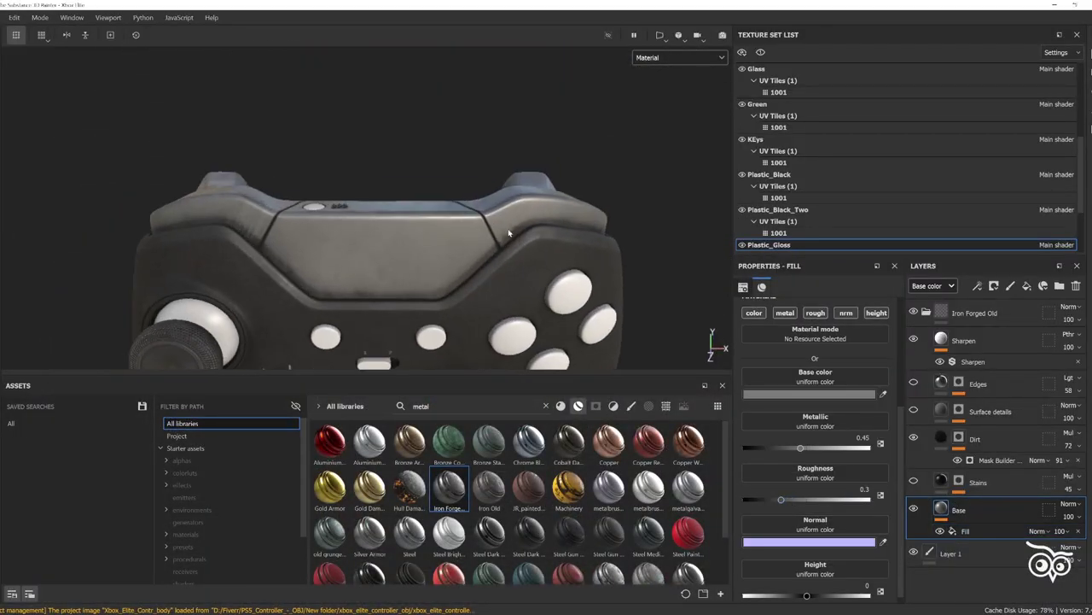
mouse_move(512, 213)
left_mouse_down("alt")
mouse_move(593, 215)
mouse_move(366, 313)
mouse_move(611, 181)
mouse_move(580, 286)
mouse_move(487, 285)
mouse_move(529, 281)
left_mouse_up("alt")
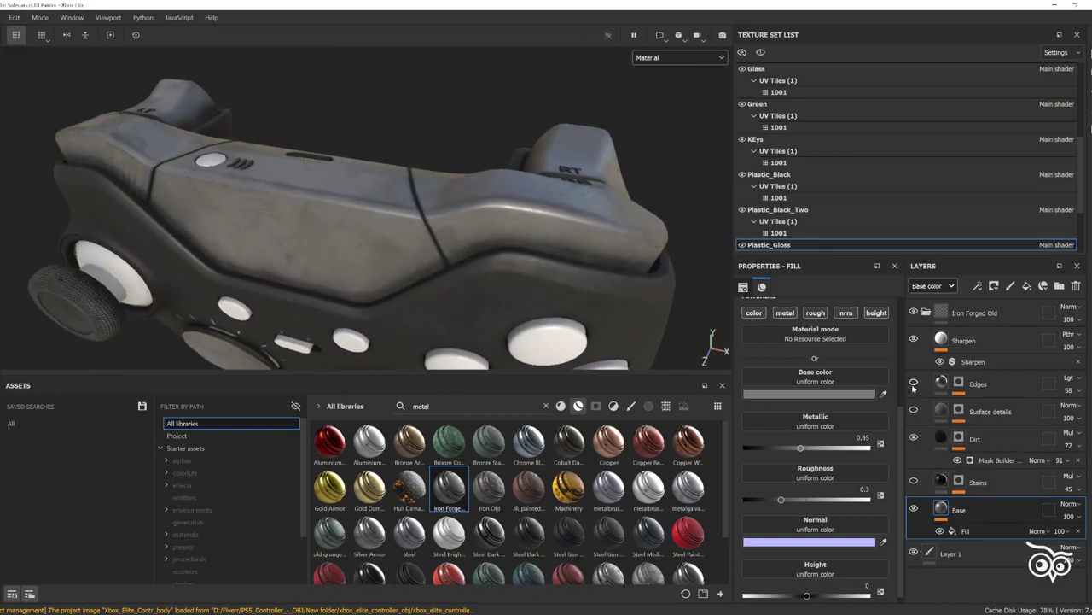
left_click(914, 483)
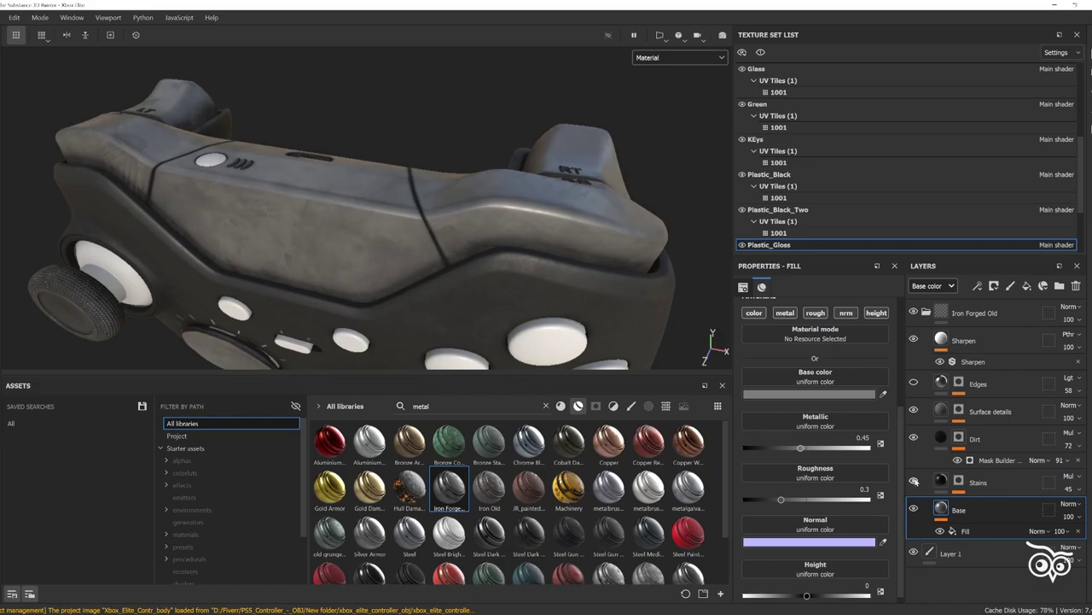
left_click(926, 313)
- Add a dark grey (2F2F2F) fill layer and move it to the top of the stack
left_click(1028, 287)
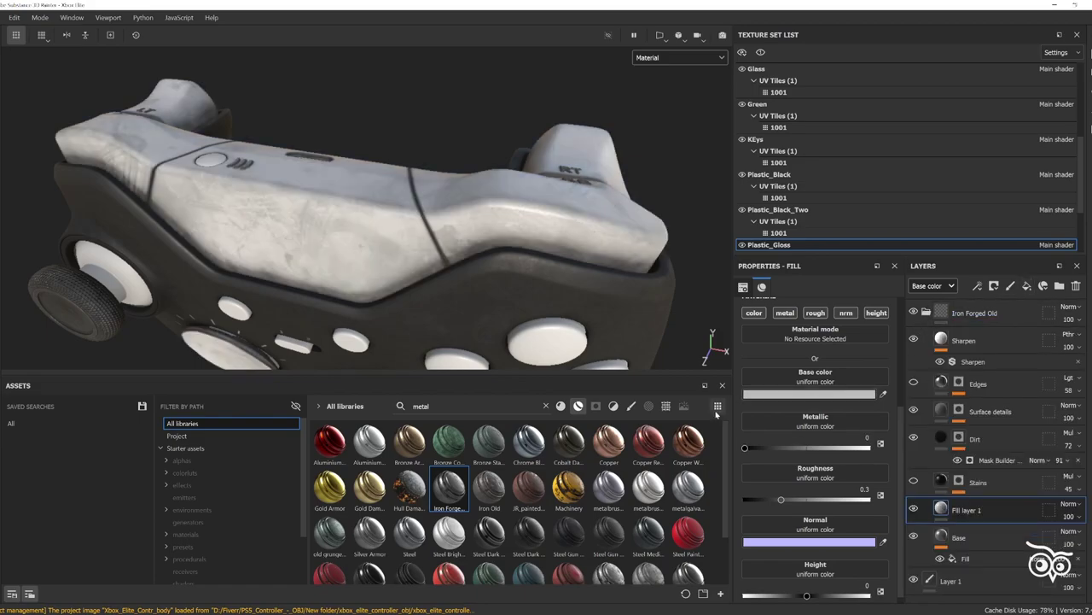
left_click(855, 397)
left_click(854, 434)
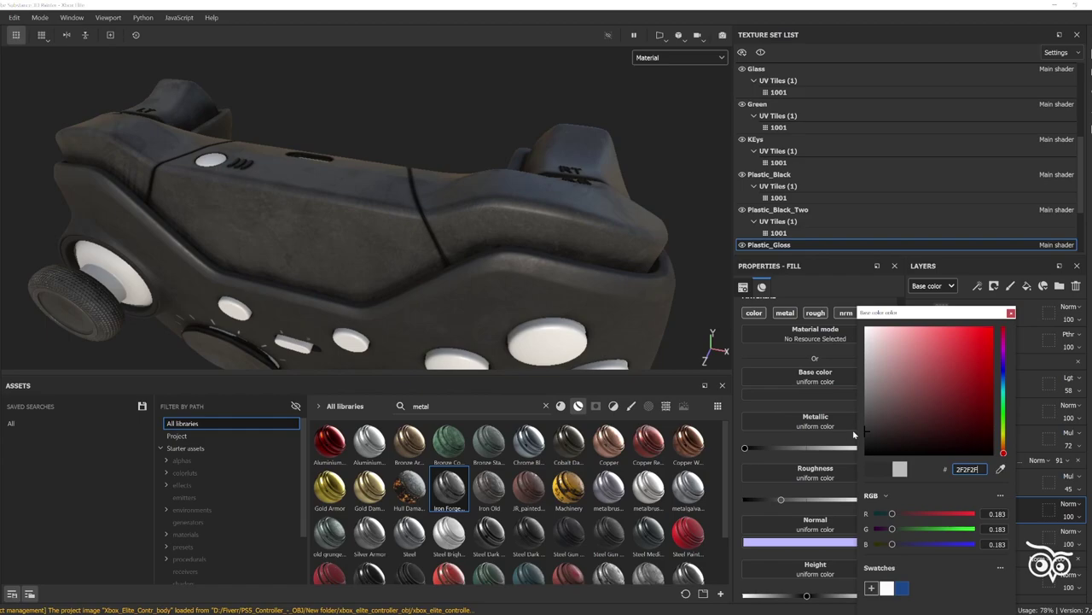
left_click_drag(427, 230, 502, 220, "alt")
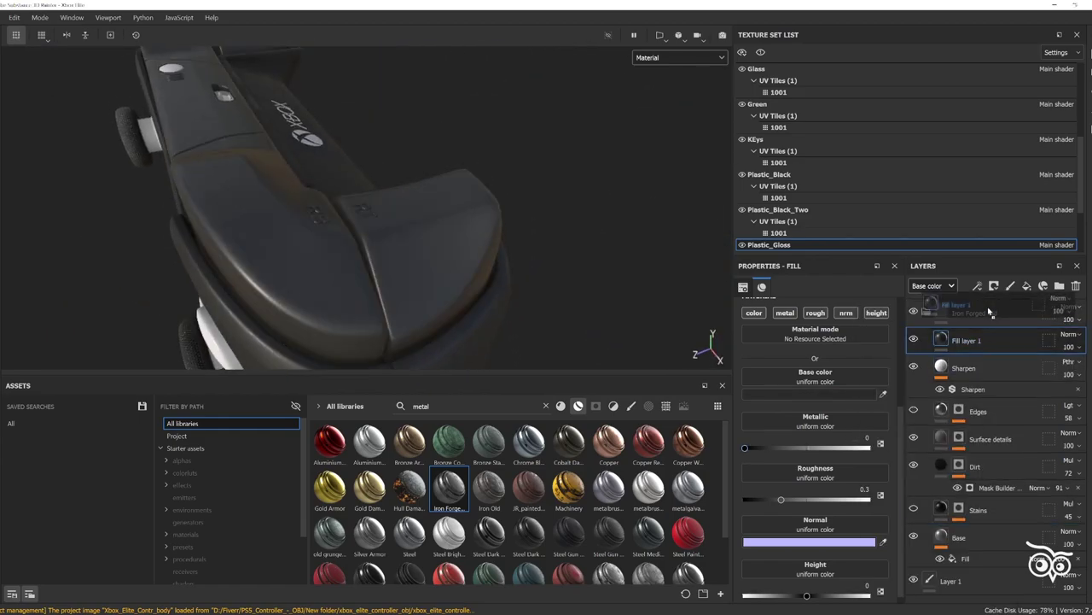
left_click_drag(998, 509, 964, 309)
mouse_move(256, 274)
left_mouse_down("alt")
mouse_move(73, 279)
mouse_move(256, 273)
left_mouse_up("alt")
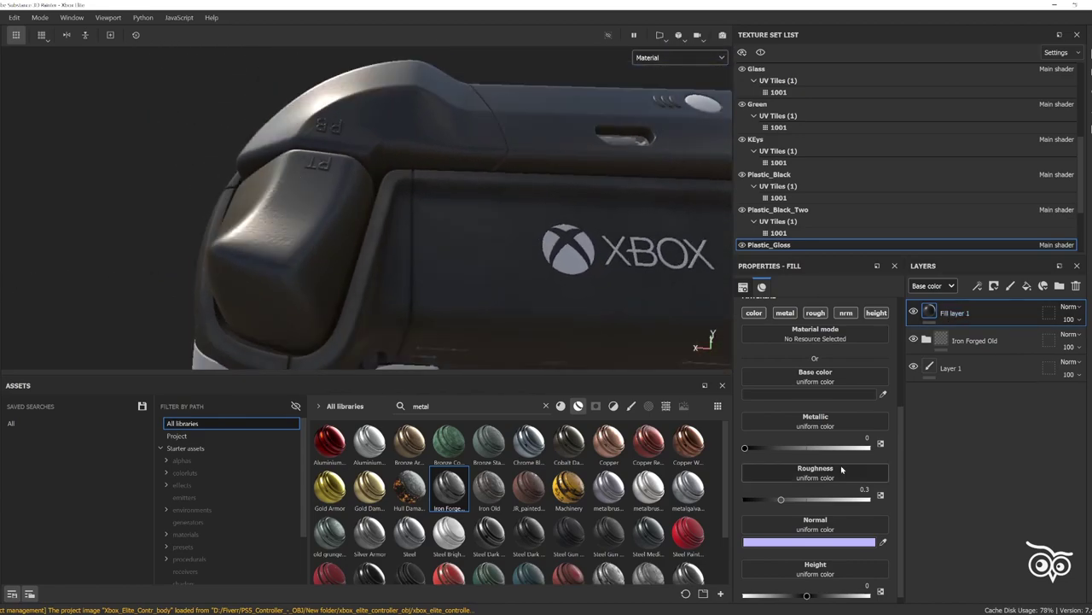
- Set the dark fill's roughness to about 0.45 and give it a black mask
mouse_move(781, 499)
left_mouse_down()
mouse_move(821, 501)
mouse_move(800, 500)
left_mouse_up()
mouse_move(317, 244)
left_mouse_down("alt")
mouse_move(384, 257)
mouse_move(439, 236)
mouse_move(507, 244)
mouse_move(639, 190)
mouse_move(443, 242)
left_mouse_up("alt")
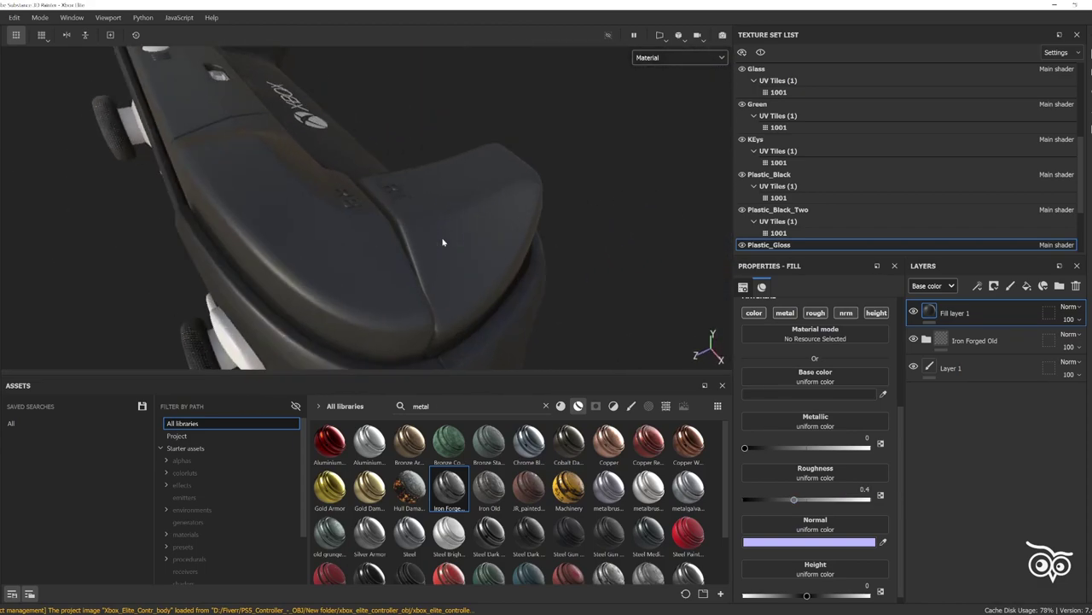
left_click(993, 286)
left_click(1023, 315)
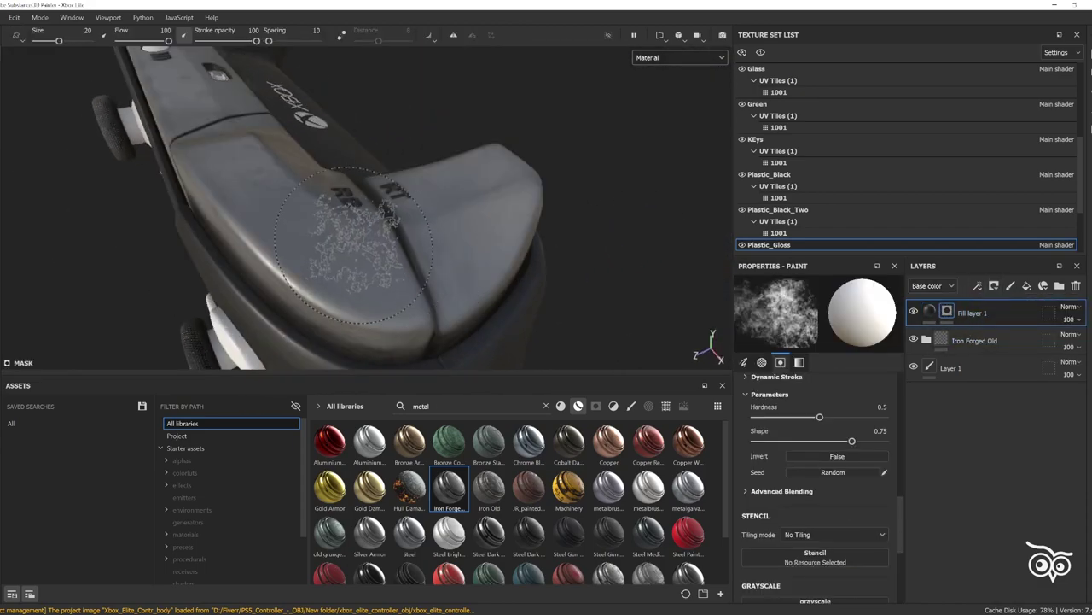
- Clear the 'metal' search and try a Soft Dirt mask on Fill layer 1, then undo it
left_click(547, 407)
scroll(512, 555, "down", 5)
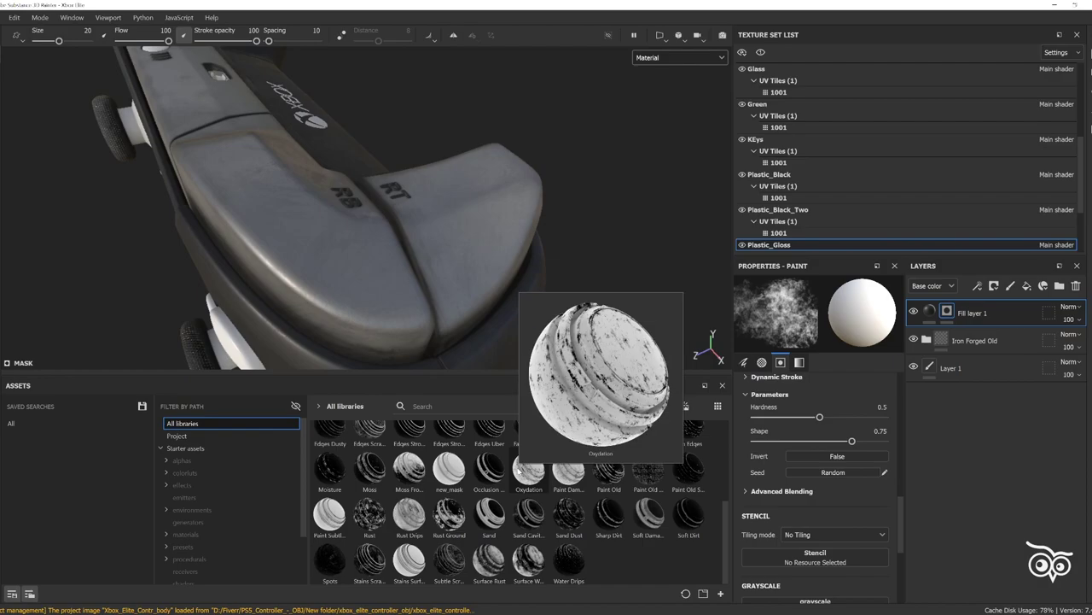
mouse_move(648, 514)
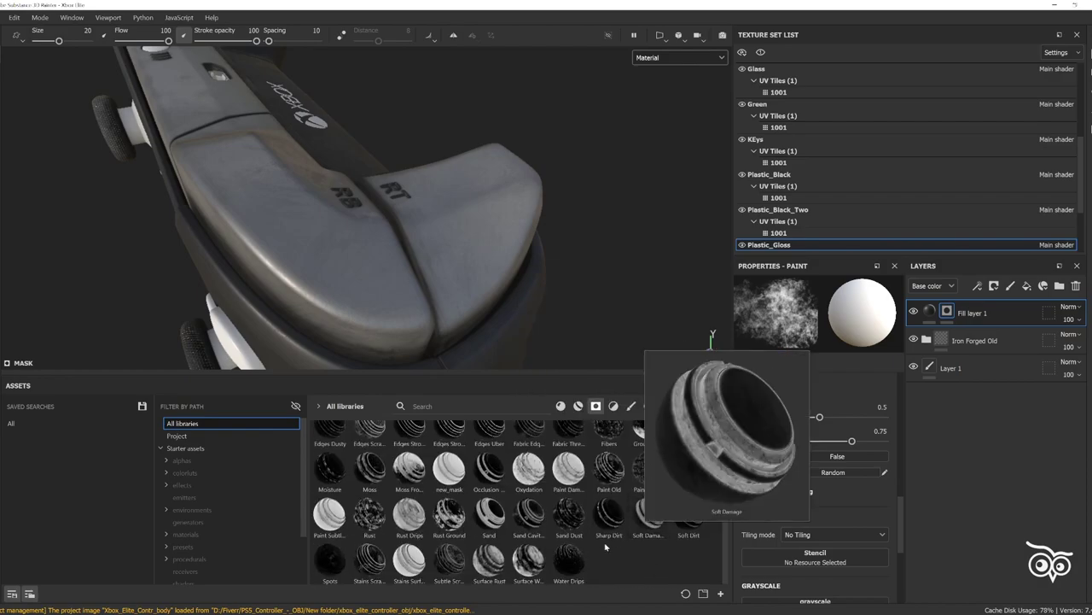
left_click_drag(689, 512, 955, 314)
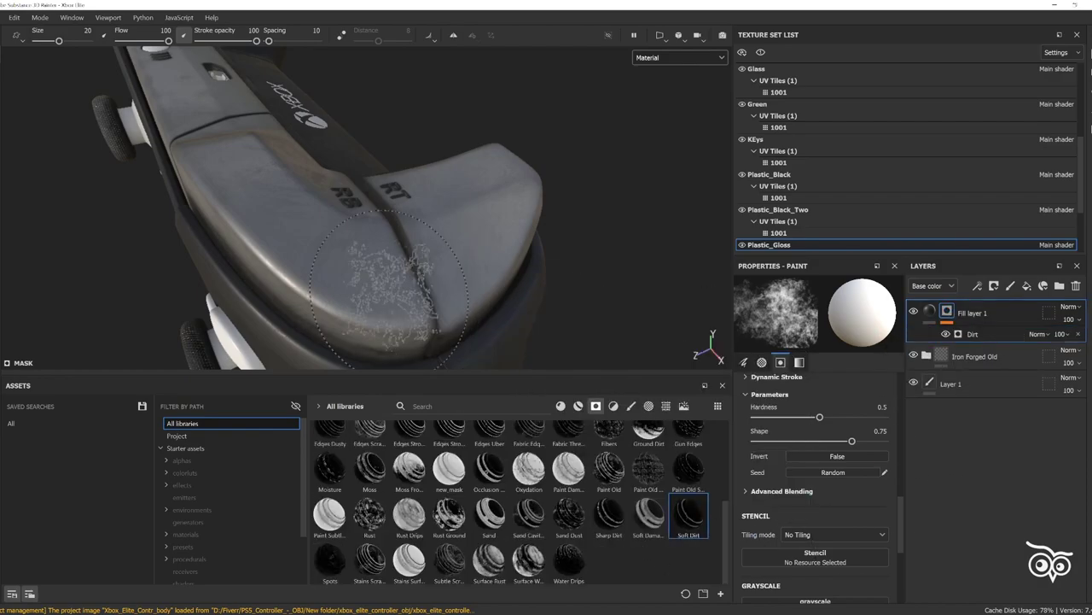
left_click_drag(388, 290, 524, 251, "alt")
key("ctrl+z")
- Add a Curvature mask to Fill layer 1, then stack Grunge Concrete into the mask
scroll(541, 489, "up", 5)
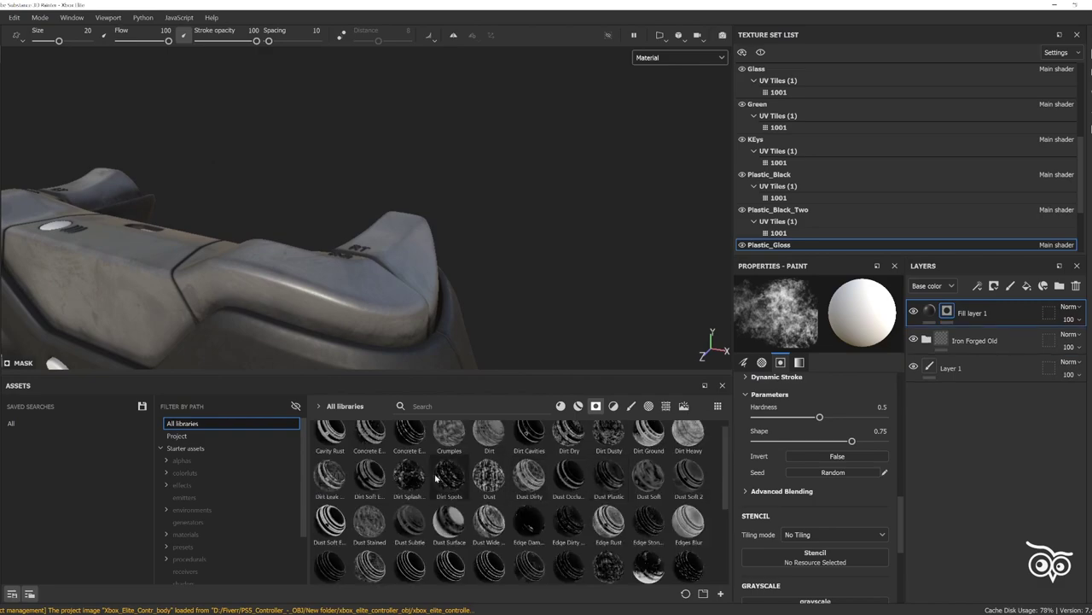
left_click_drag(369, 475, 964, 314)
left_click_drag(358, 290, 463, 301, "alt")
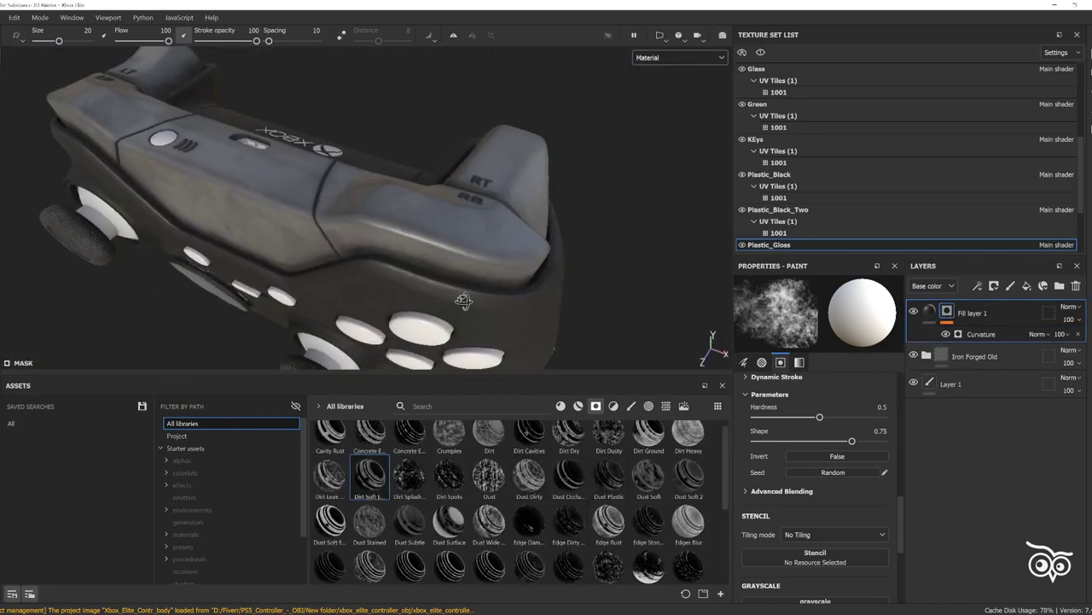
left_click(973, 334)
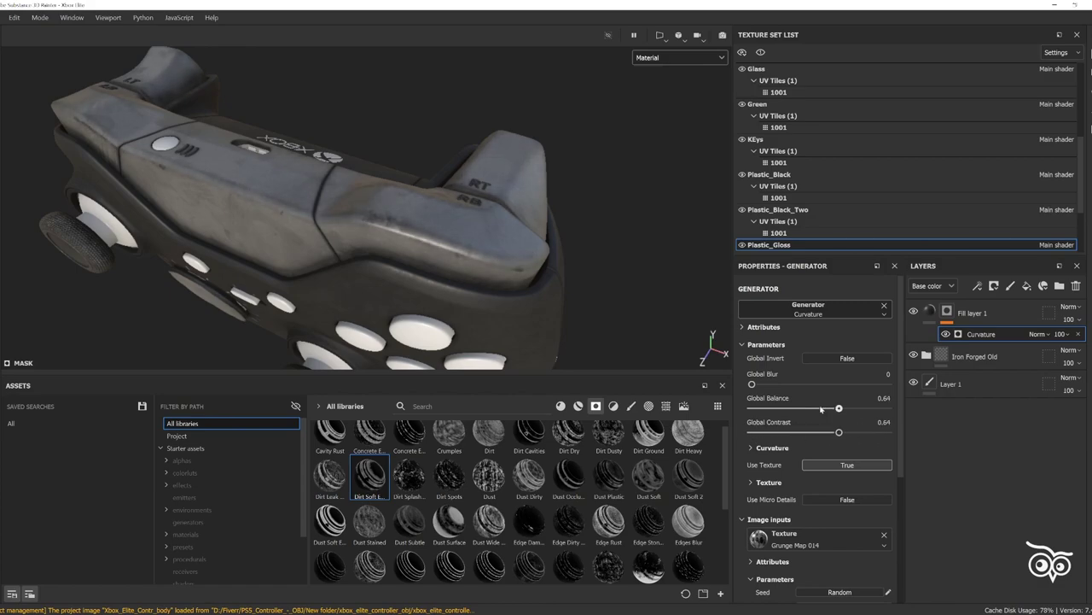
scroll(805, 485, "down", 3)
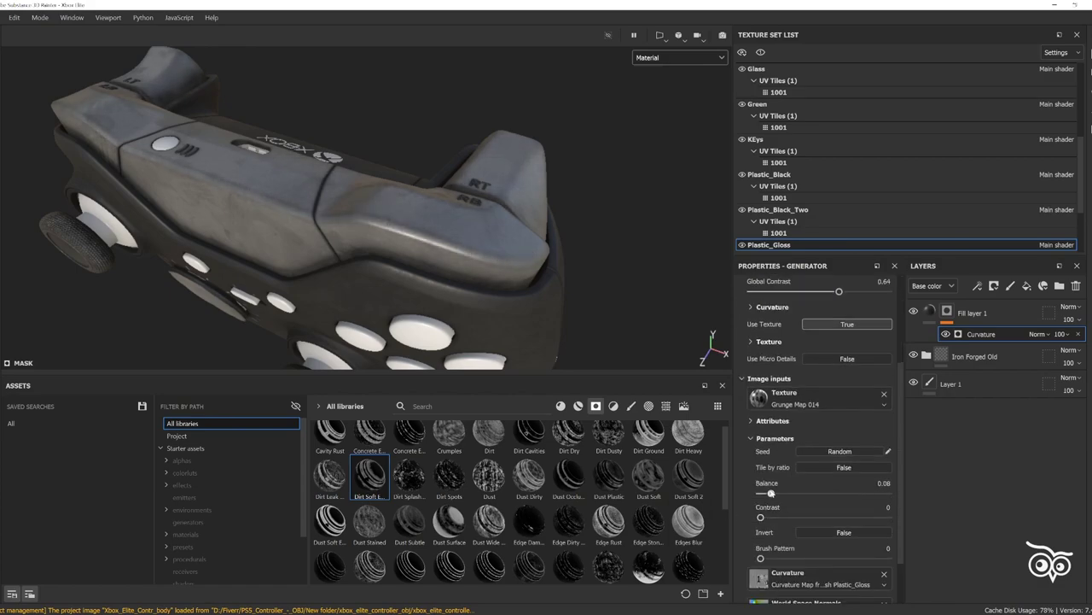
scroll(813, 429, "up", 3)
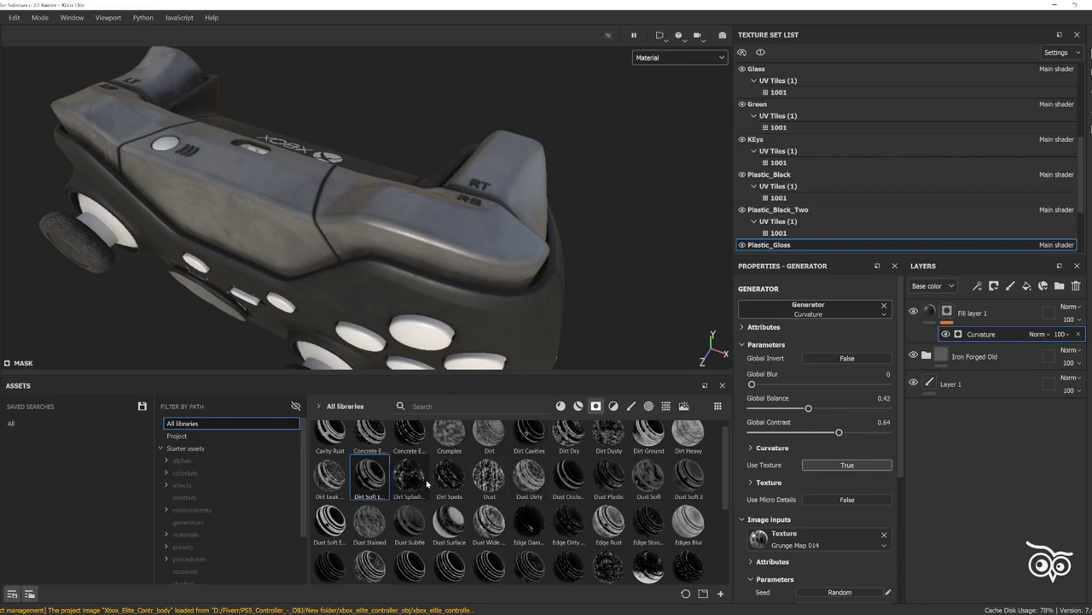
left_click_drag(367, 433, 981, 341)
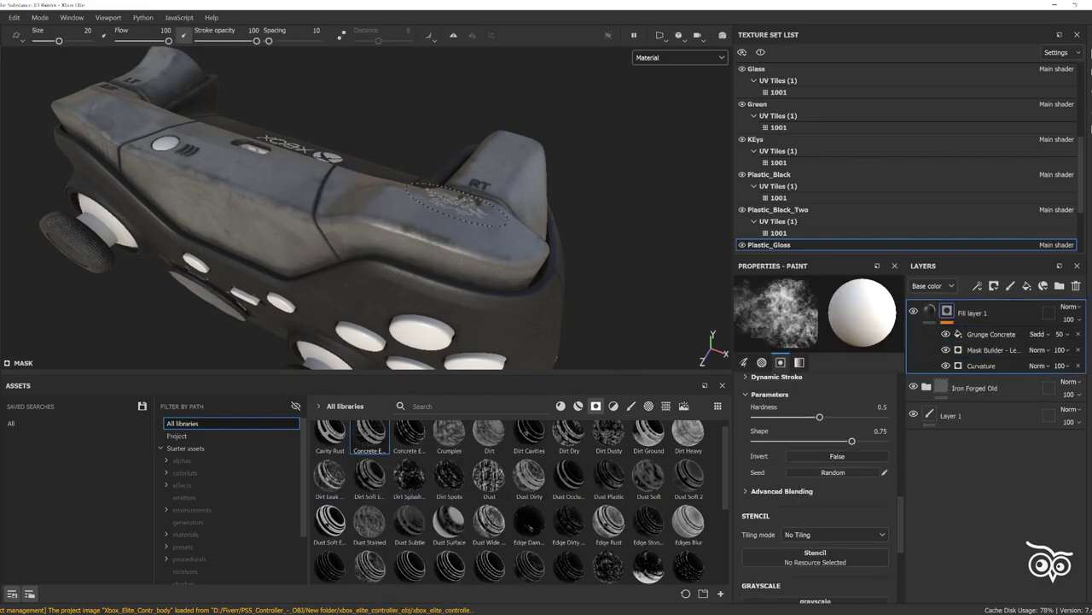
left_click_drag(478, 214, 359, 268, "alt")
- Browse the brushes, trying Cement 1 and Watercolor before settling on Dirt Spots
left_click(631, 405)
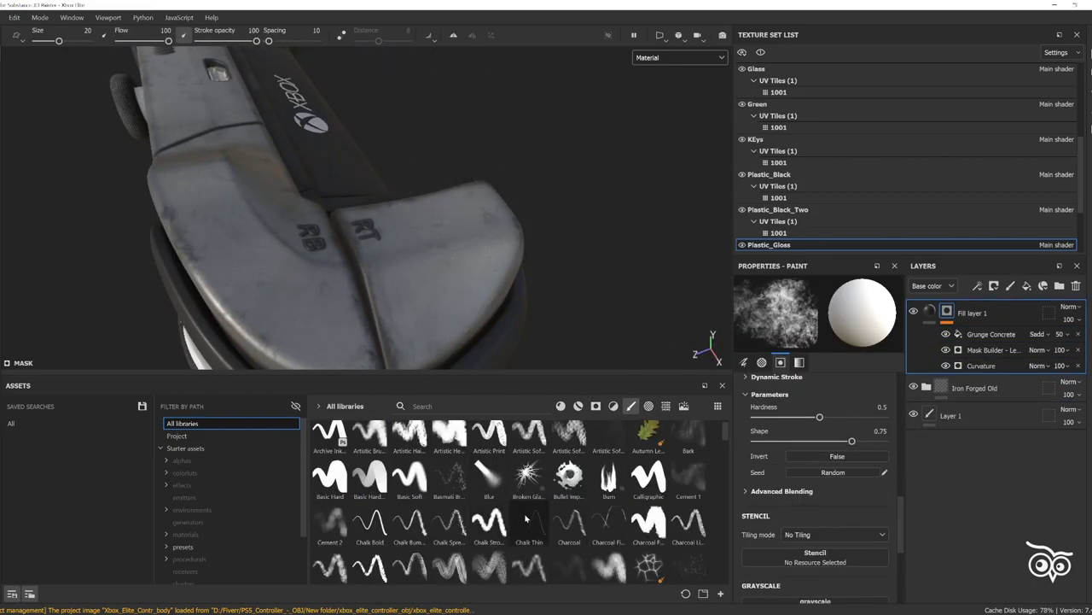
left_click(687, 486)
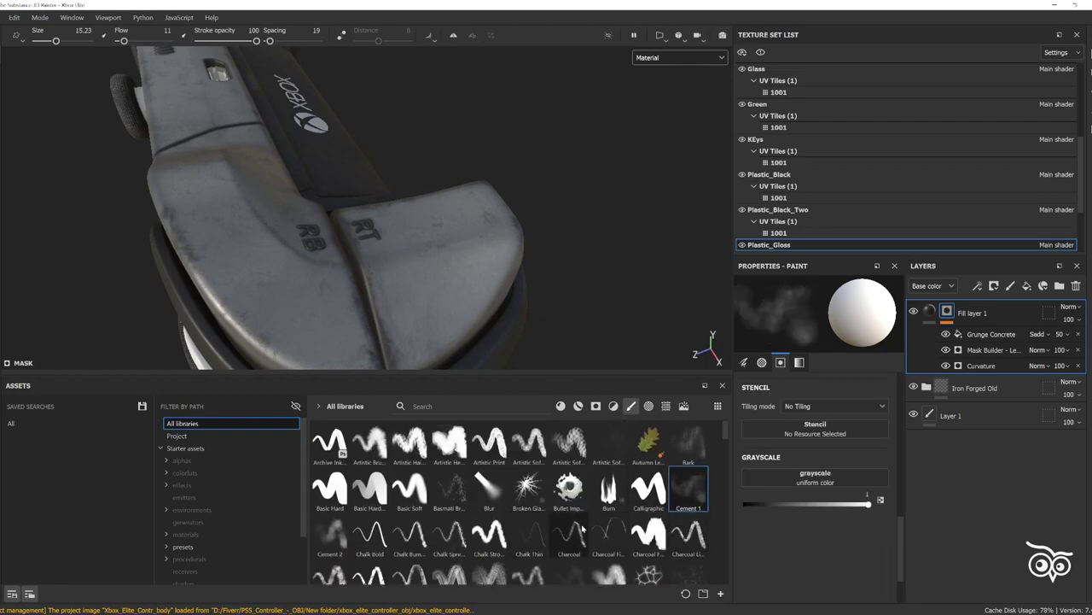
scroll(583, 529, "down", 5)
scroll(589, 512, "down", 5)
scroll(598, 499, "down", 5)
scroll(609, 482, "down", 3)
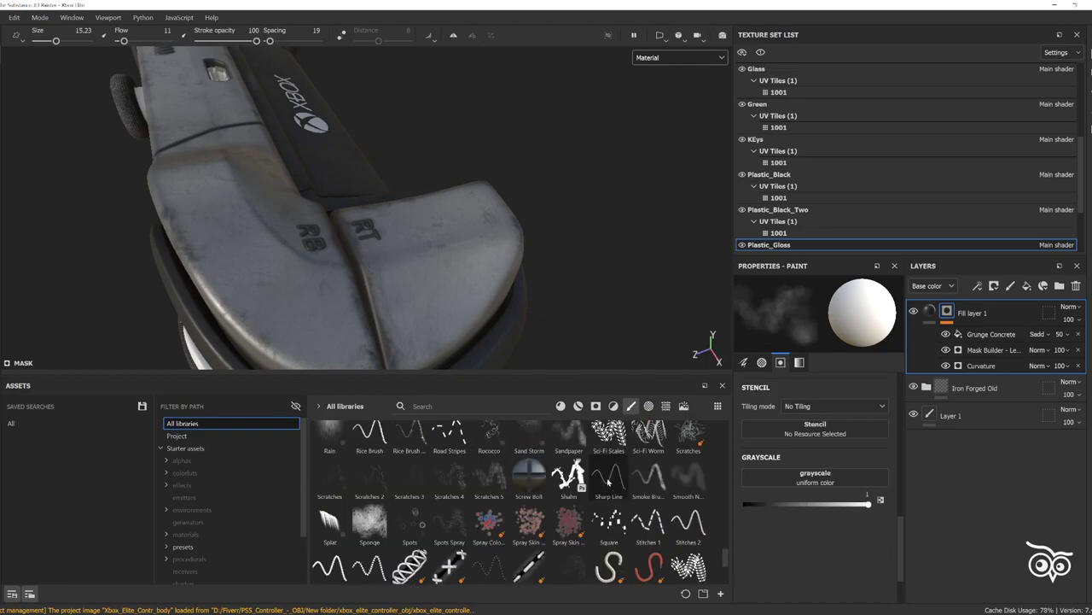
scroll(608, 482, "down", 3)
left_click(688, 469)
scroll(422, 523, "up", 4)
scroll(422, 522, "up", 4)
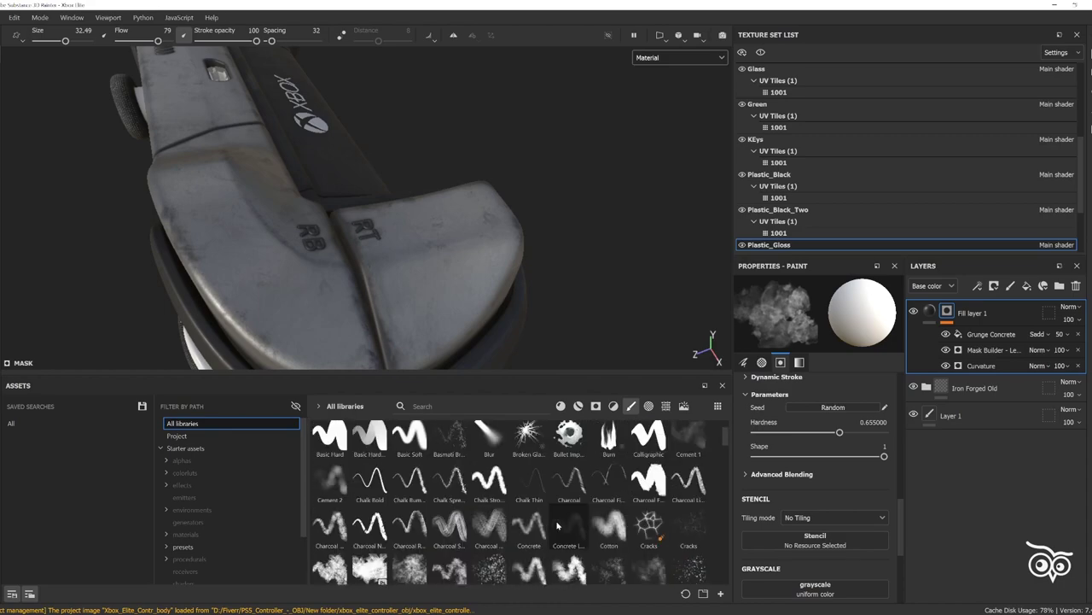
scroll(422, 523, "up", 3)
scroll(423, 523, "up", 2)
left_click(649, 480)
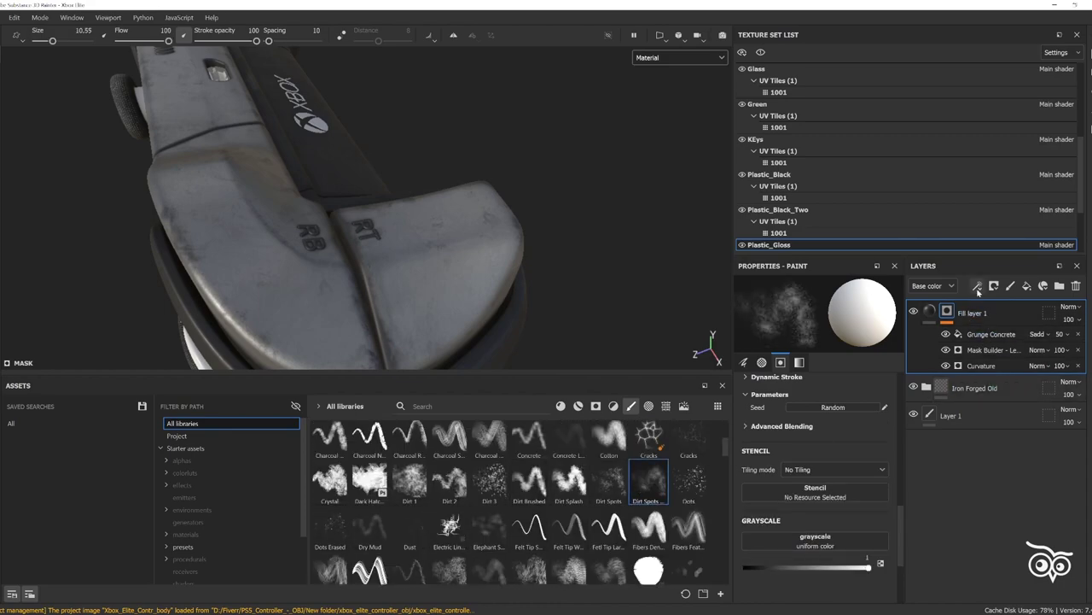
- Add a paint effect to Fill layer 1's mask, work around the bumpers, then select the fill layer
left_click(978, 286)
left_click(999, 305)
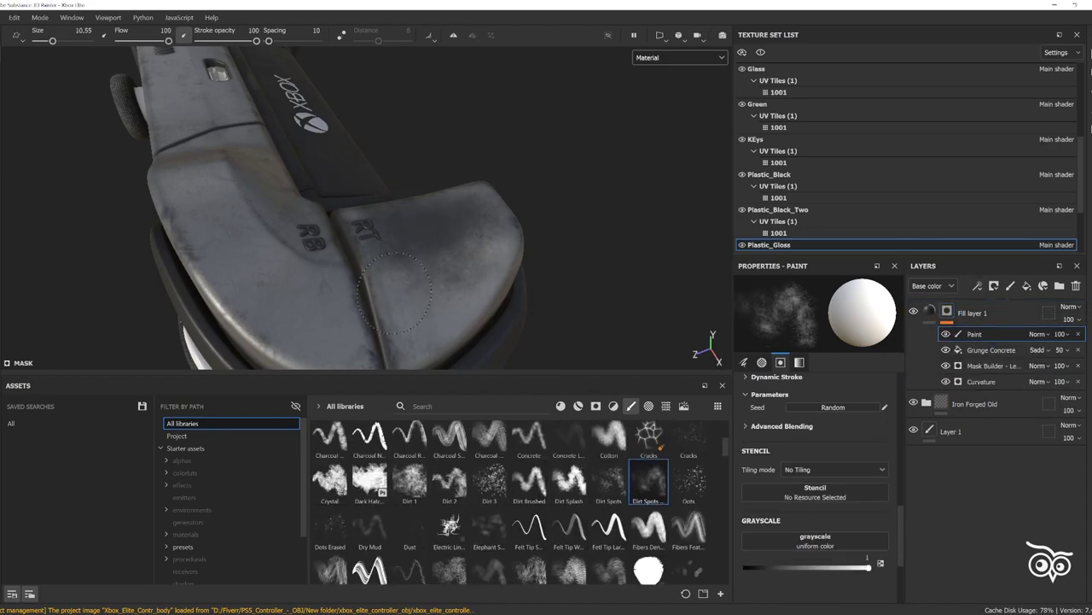
left_click_drag(395, 291, 525, 226, "alt")
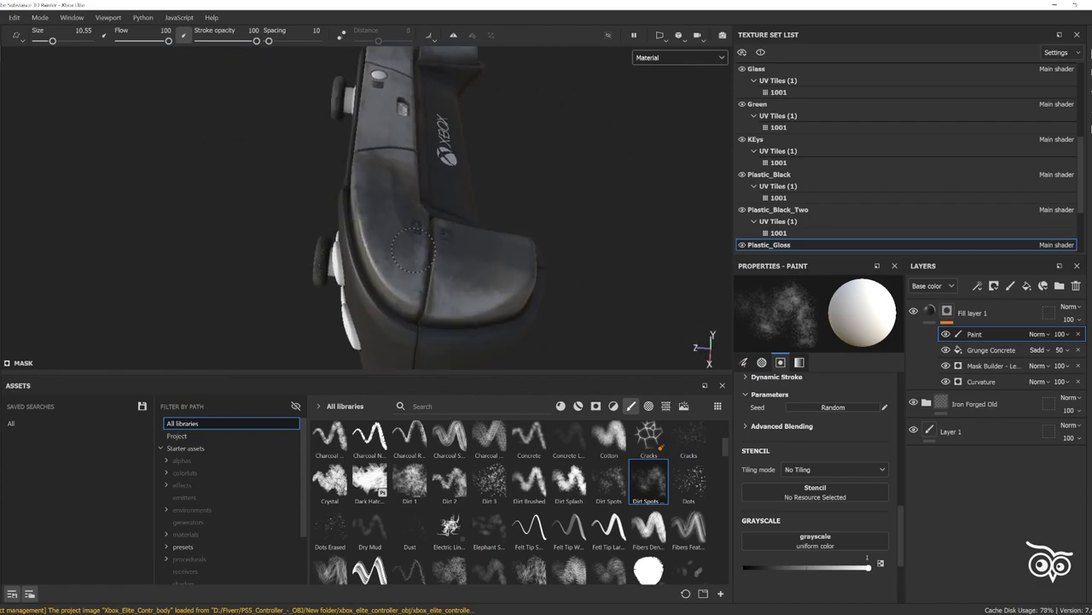
left_click_drag(406, 194, 372, 258, "alt")
mouse_move(635, 198)
left_mouse_down("alt")
mouse_move(433, 197)
mouse_move(234, 261)
left_mouse_up("alt")
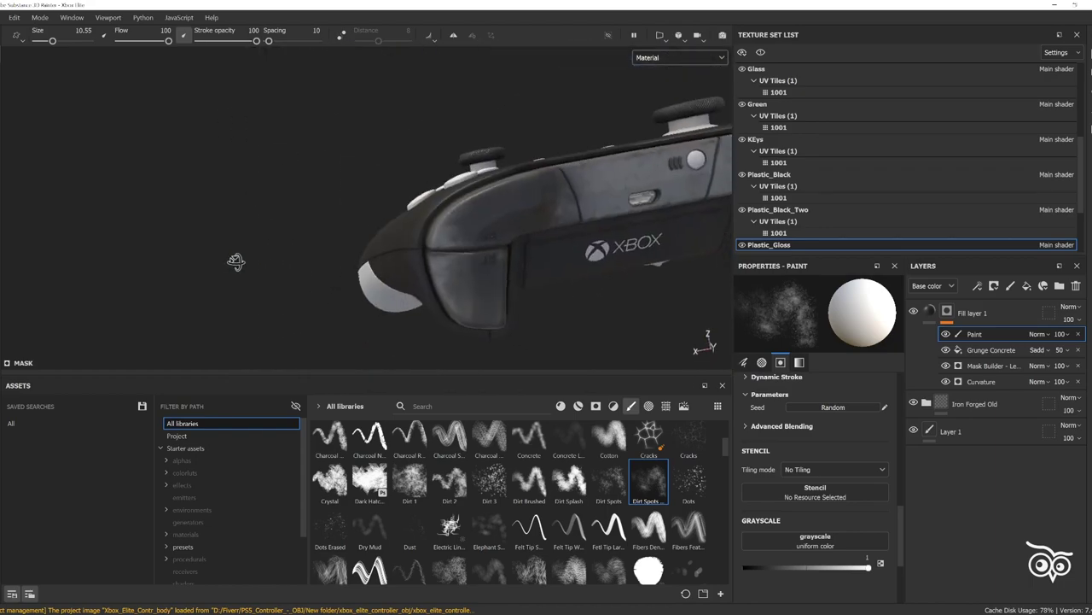
scroll(288, 186, "up", 3)
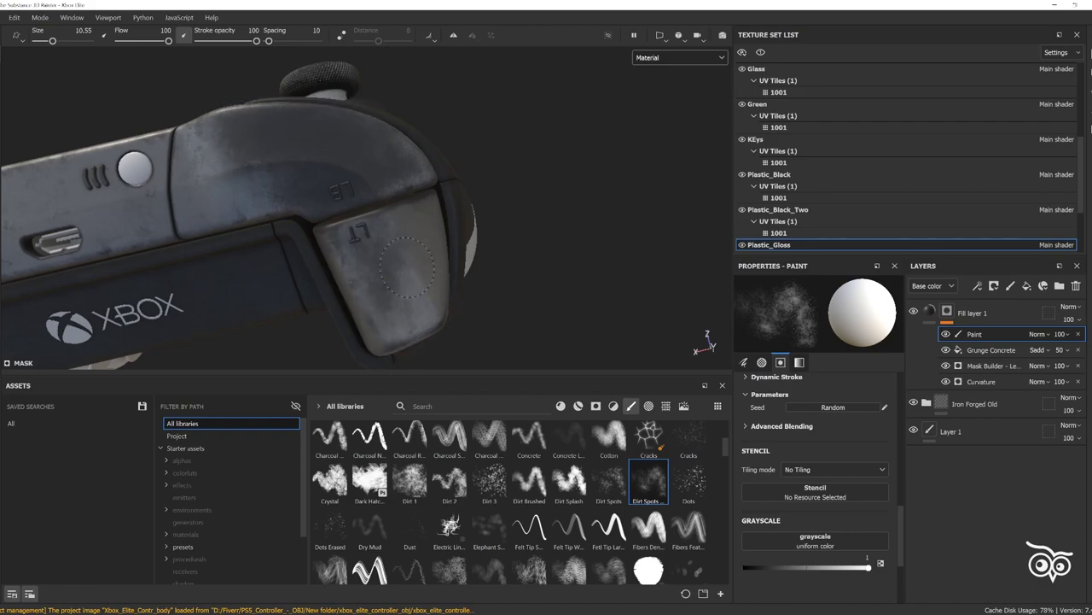
left_click_drag(408, 266, 480, 236, "alt")
scroll(480, 239, "up", 3)
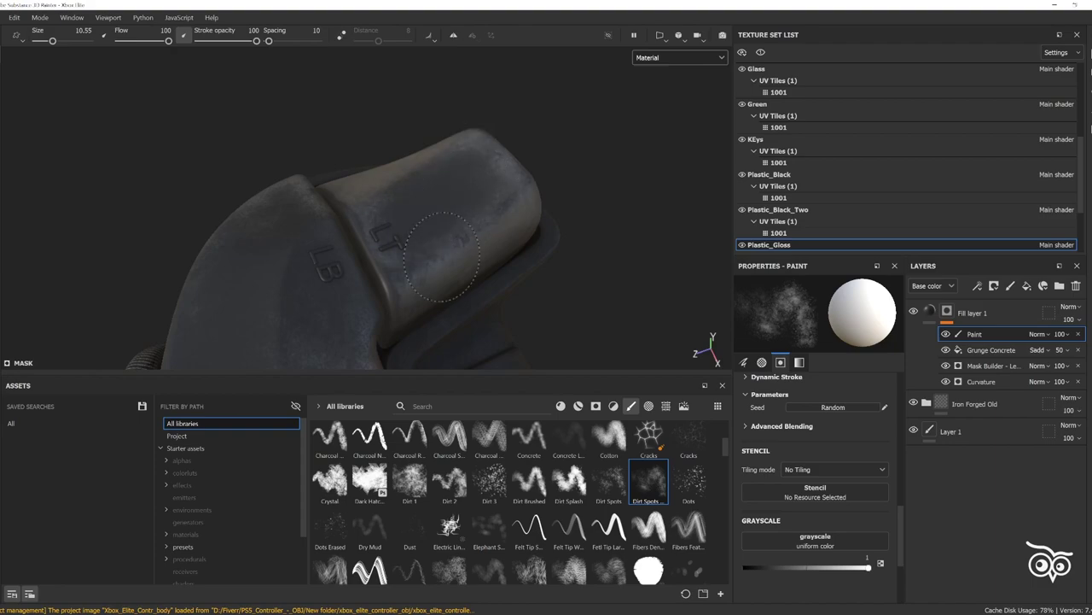
left_click_drag(507, 110, 498, 208, "alt")
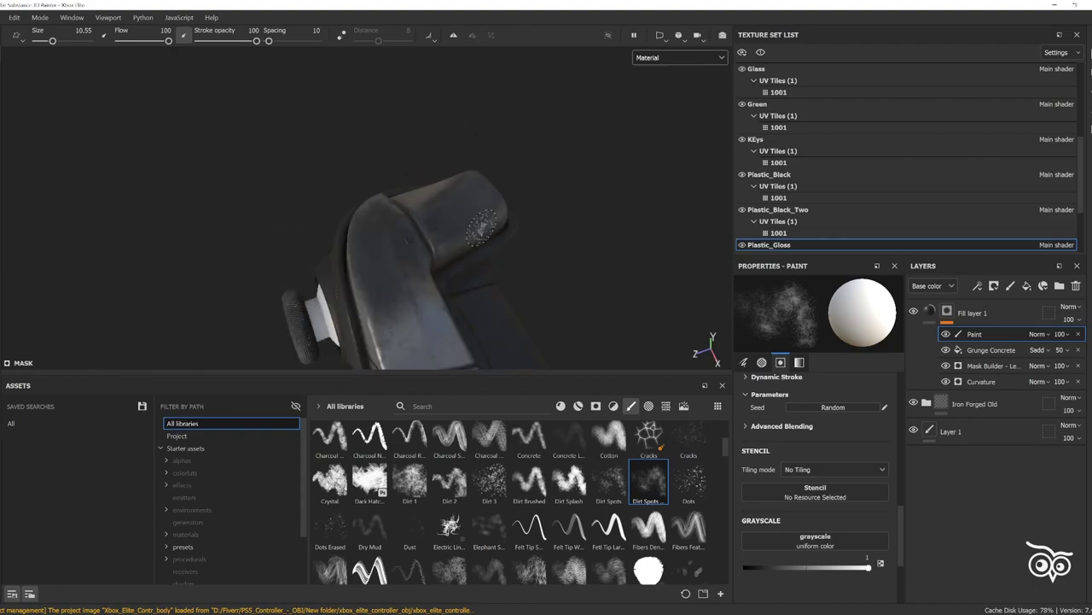
left_click_drag(448, 244, 512, 214, "alt")
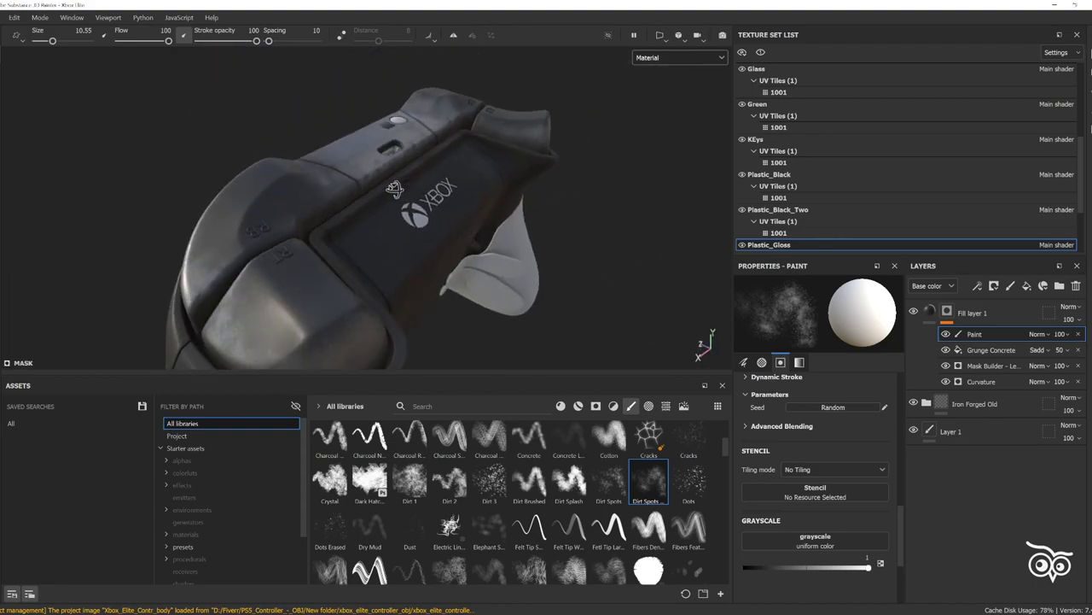
left_click(972, 312)
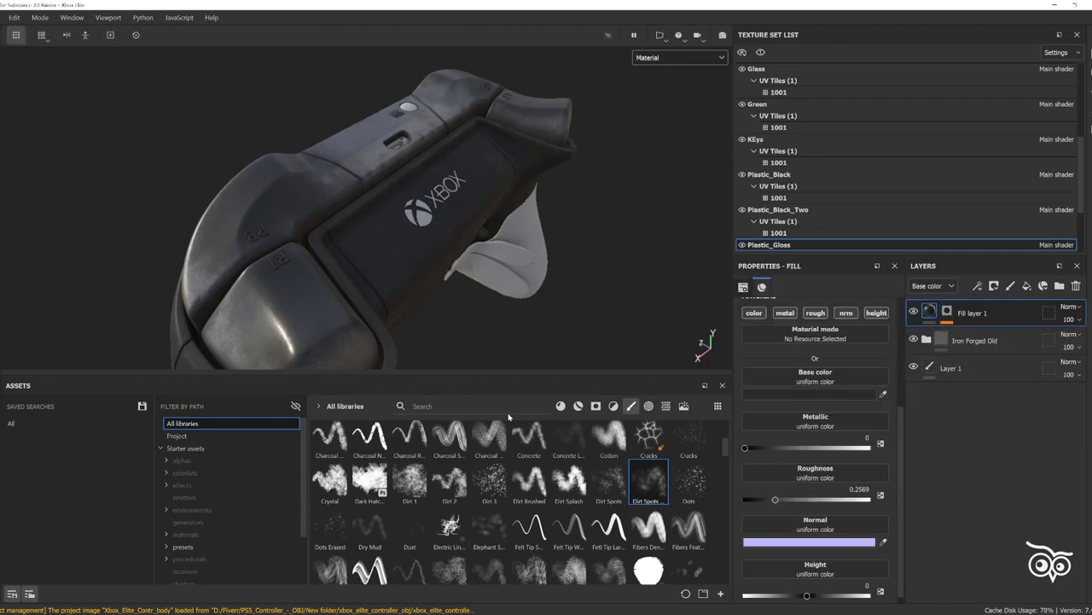
- Darken the plastic base colour to 5F5F5F
left_click_drag(646, 239, 169, 591, "alt")
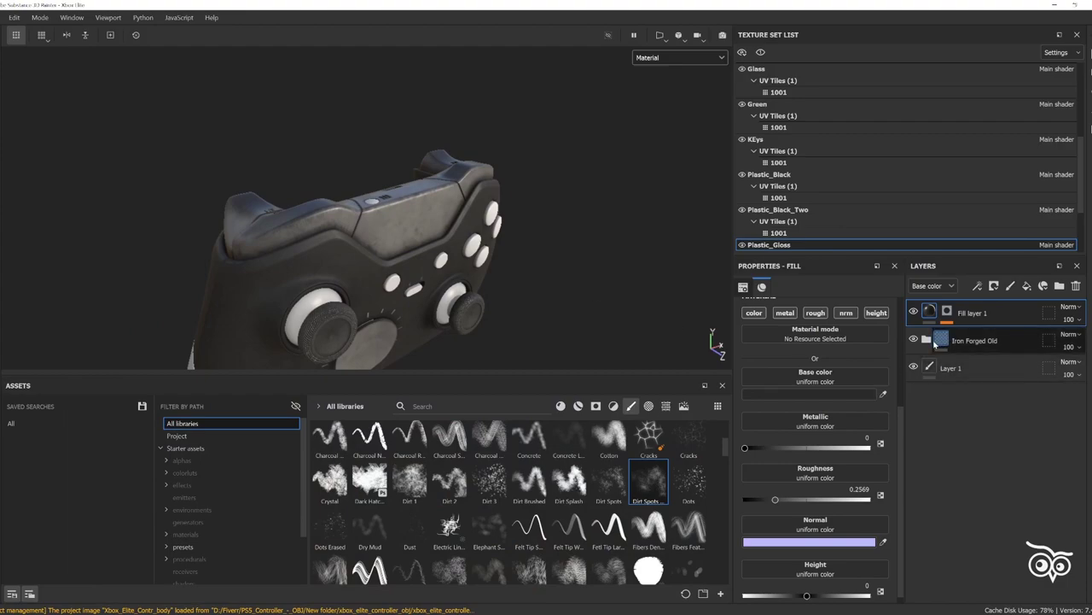
left_click(794, 394)
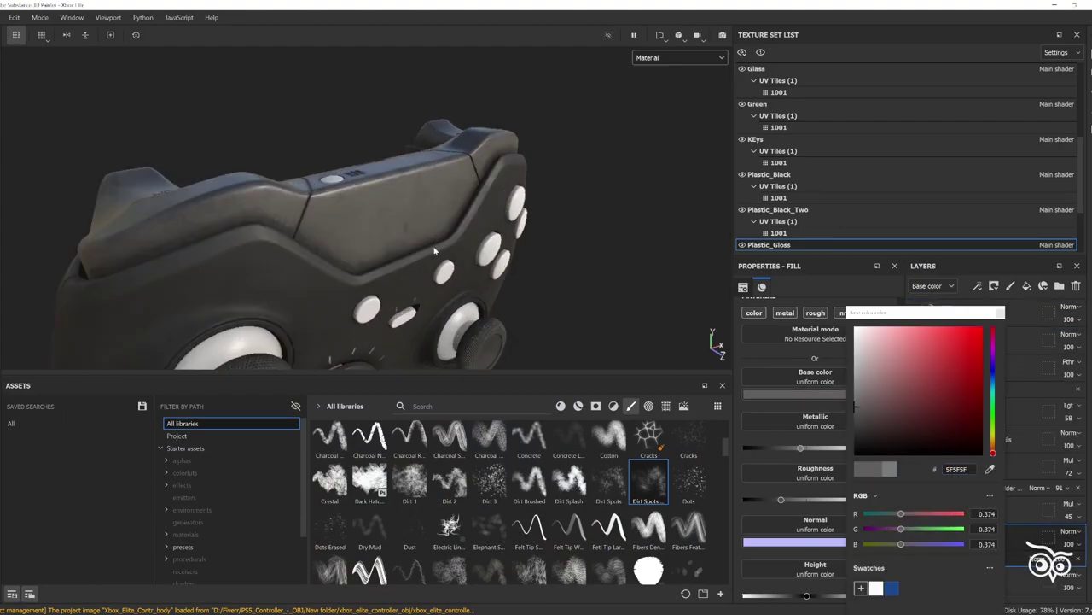
left_click_drag(864, 377, 878, 424)
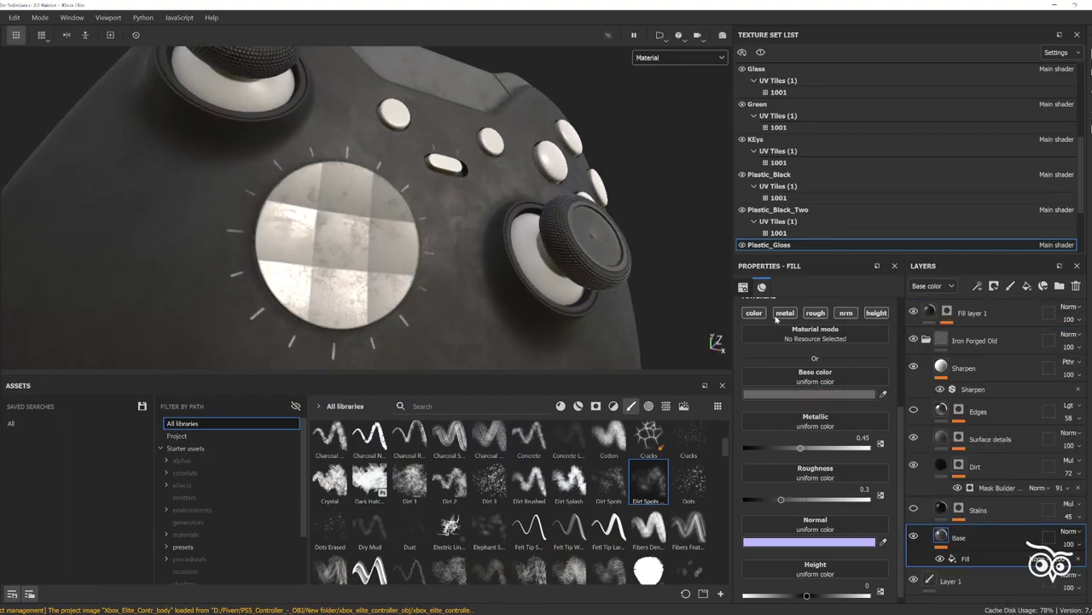
mouse_move(478, 256)
left_mouse_down("alt")
mouse_move(413, 288)
mouse_move(478, 334)
mouse_move(524, 273)
mouse_move(463, 264)
mouse_move(512, 256)
left_mouse_up("alt")
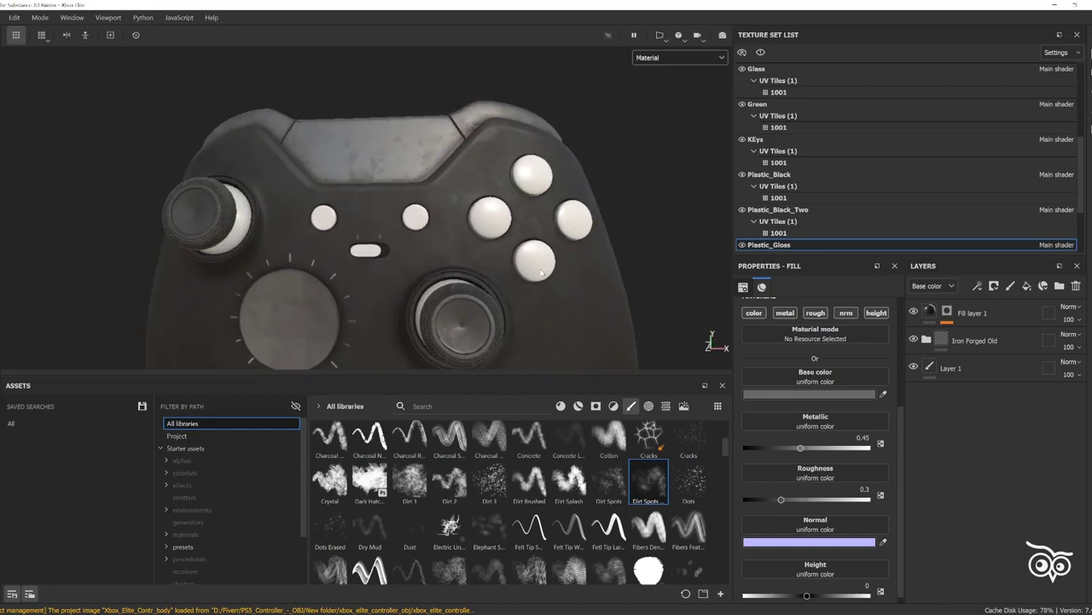
- Adjust the viewport display settings, then switch to the Glass texture set
left_click(1056, 52)
left_click(1041, 198)
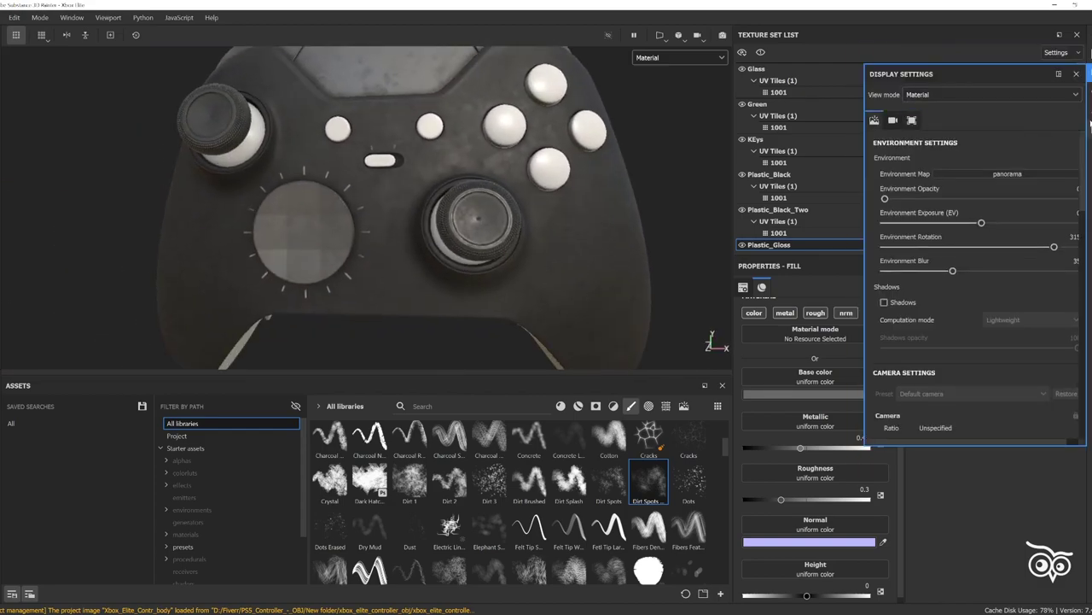
left_click(969, 124)
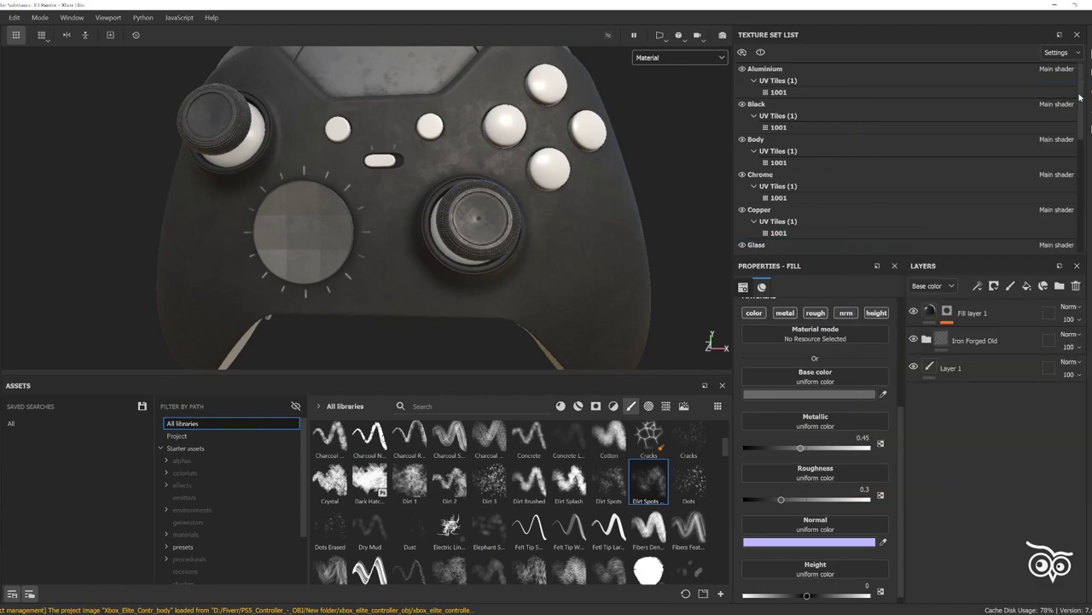
left_click(1016, 483)
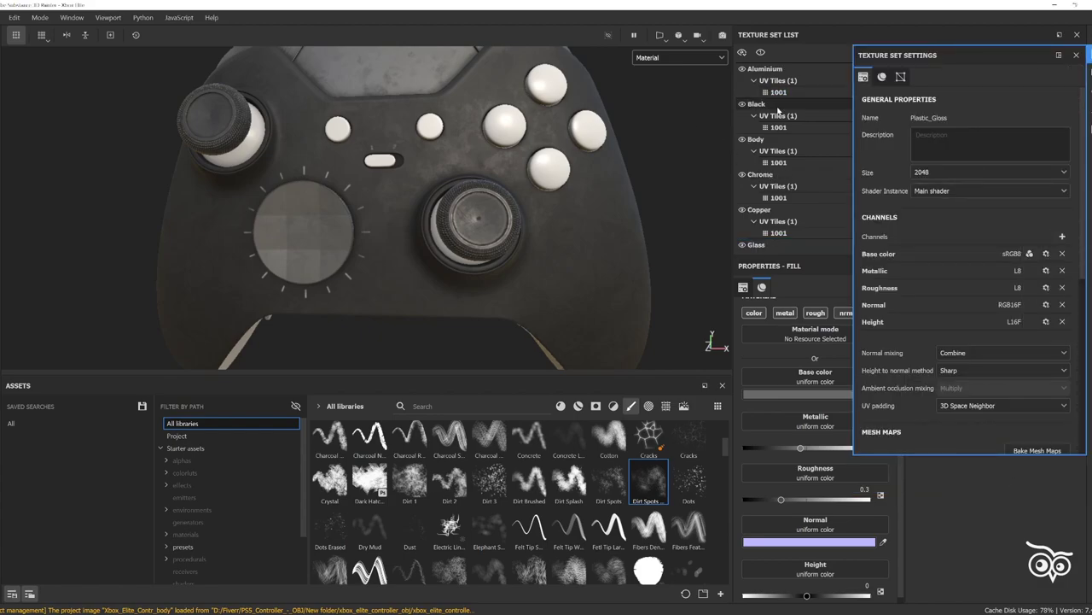
left_click(768, 174)
left_click(1062, 237)
- Apply Glass Film Dirty Mirror from a 'glass' search and lower its roughness to 0.05
left_click(1054, 293)
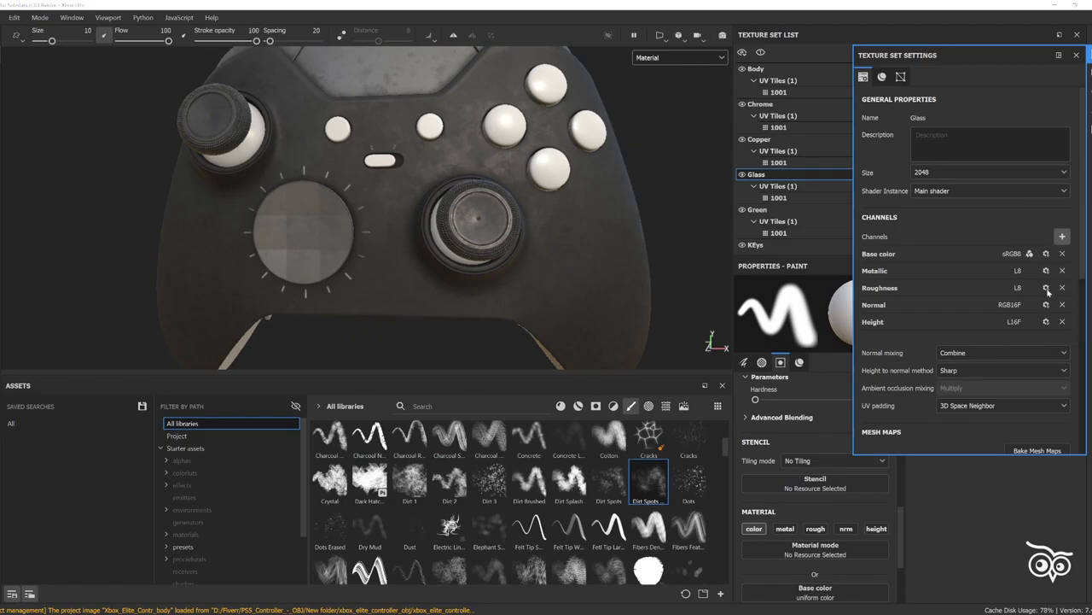
left_click(537, 407)
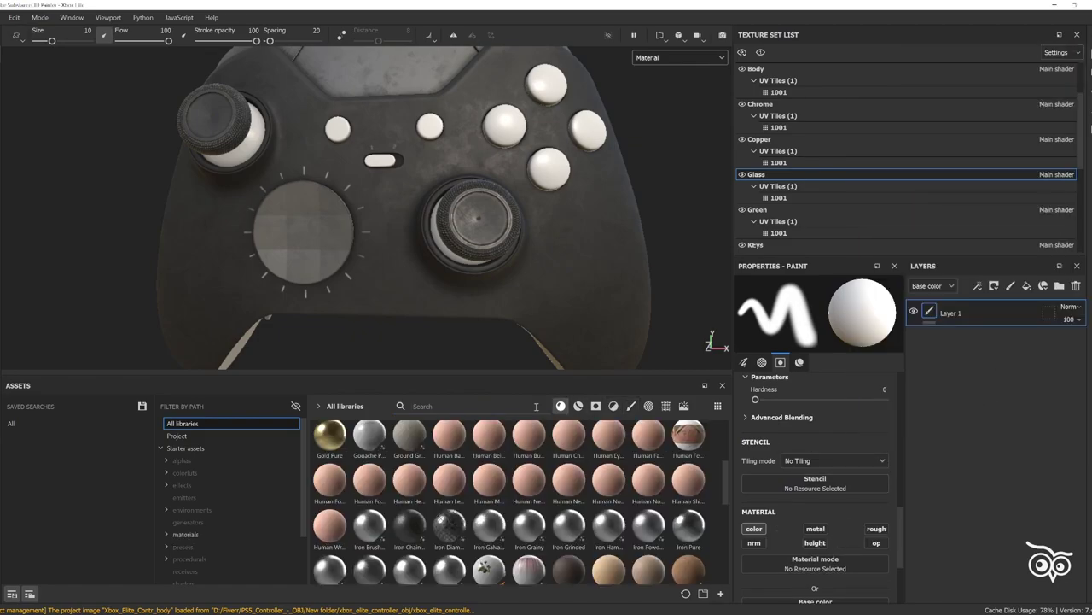
type("glass")
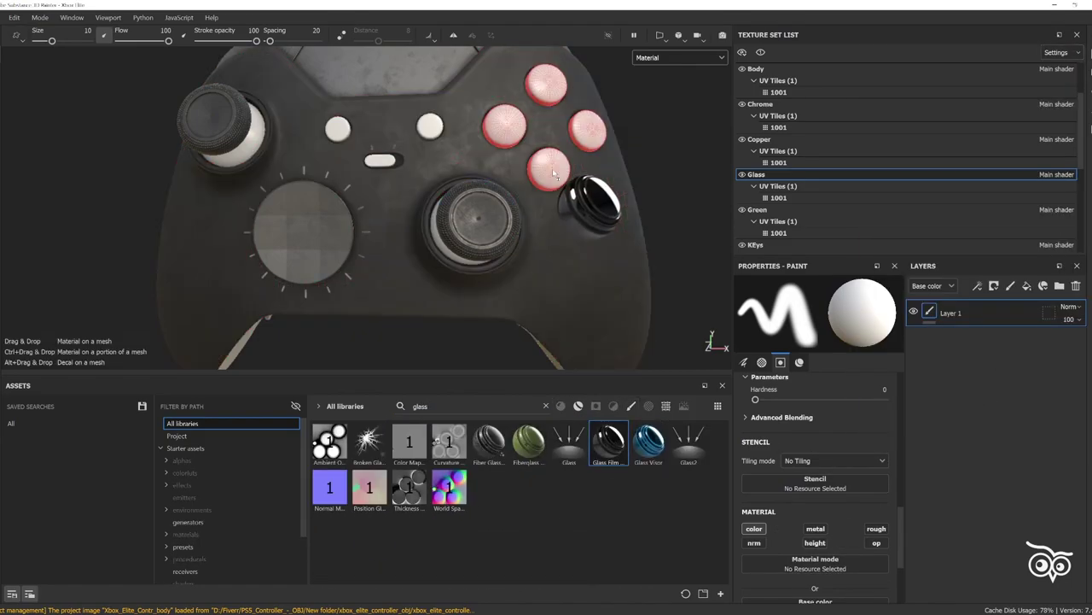
mouse_move(616, 437)
left_mouse_down()
mouse_move(546, 154)
mouse_move(472, 287)
left_mouse_up()
scroll(472, 287, "up", 3)
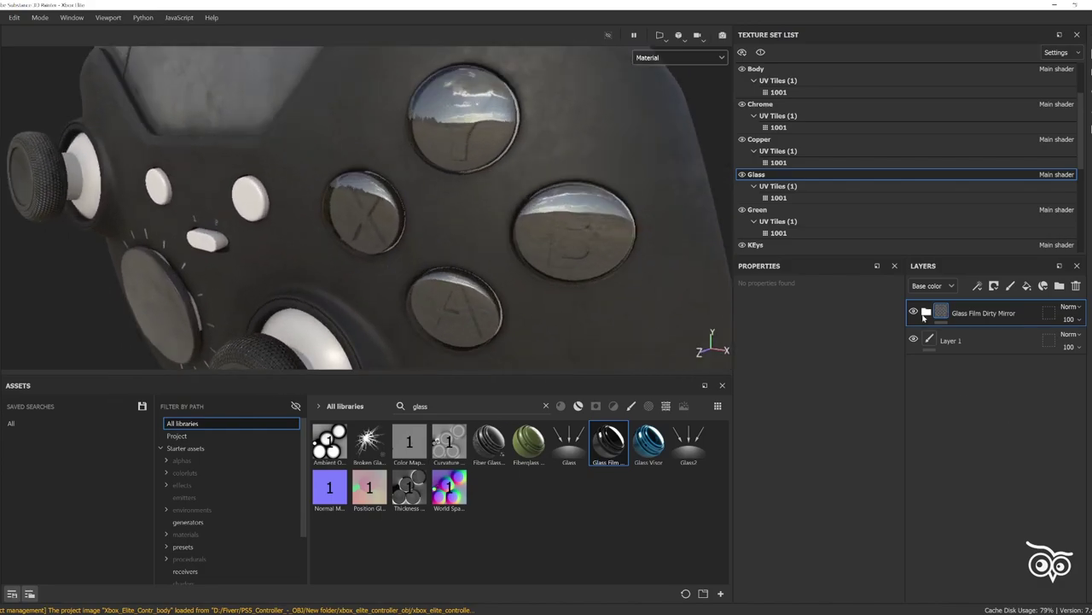
left_click(962, 374)
left_click_drag(748, 514, 789, 515)
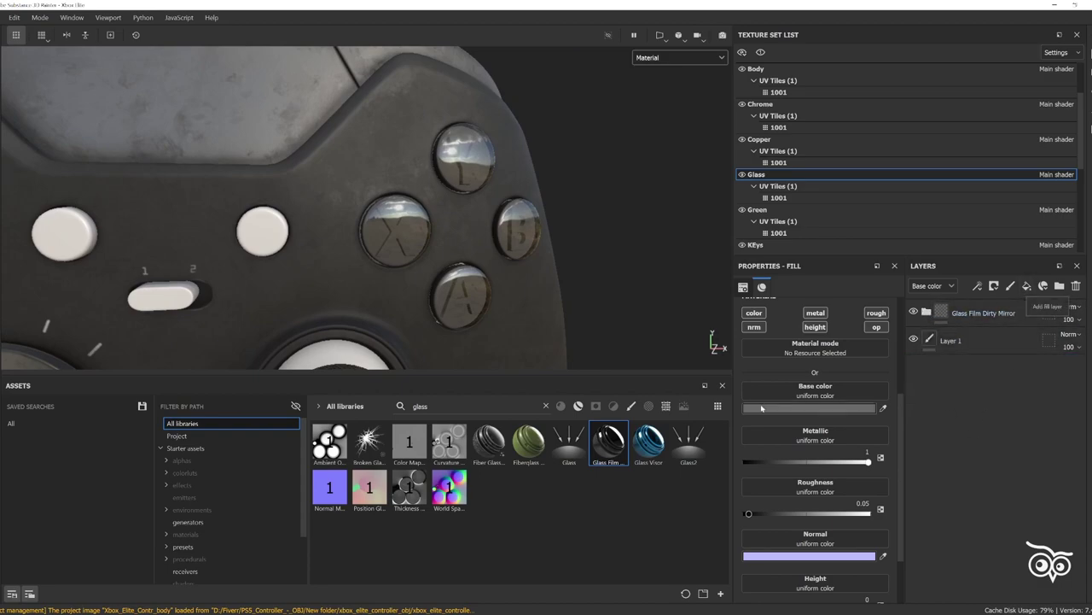
left_click(579, 406)
scroll(471, 488, "down", 5)
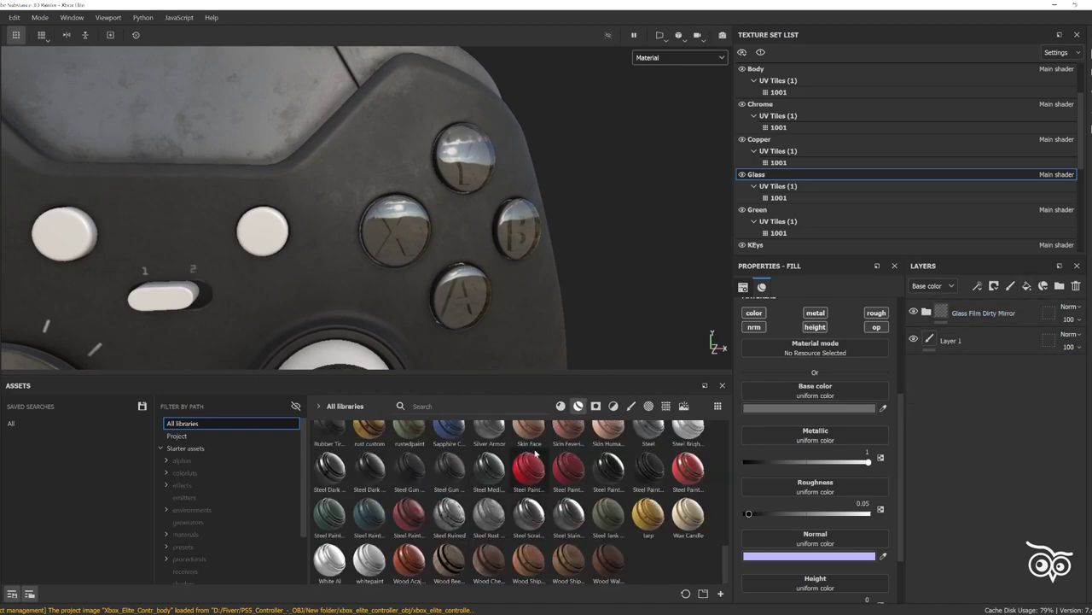
- Search 'plas', apply Plastic Dusty, and set its Dirt Edges colour to 242424
type("plas")
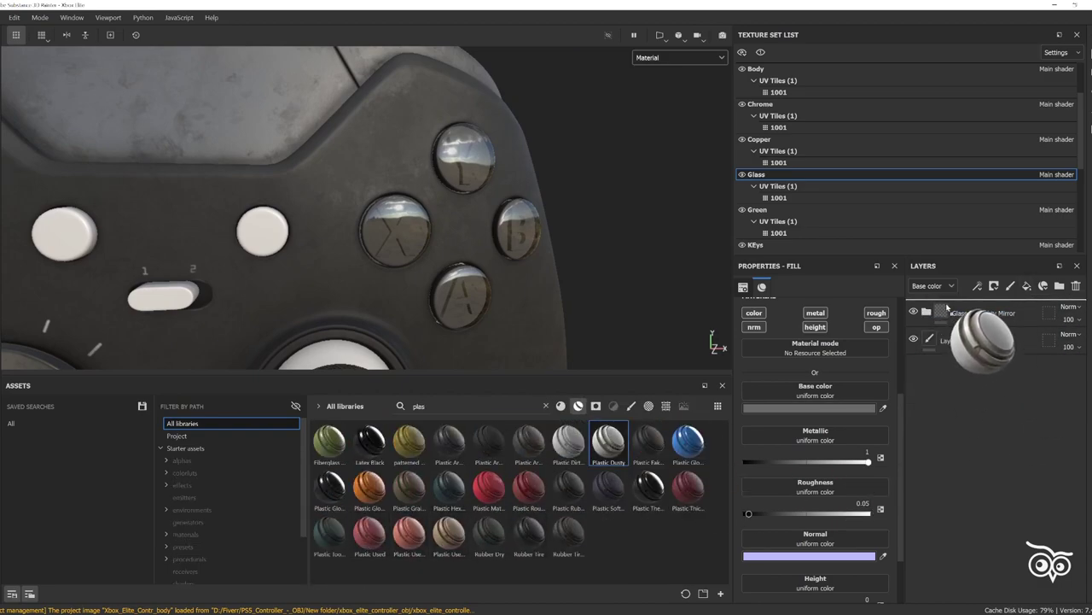
left_click_drag(735, 466, 505, 296)
left_click(926, 313)
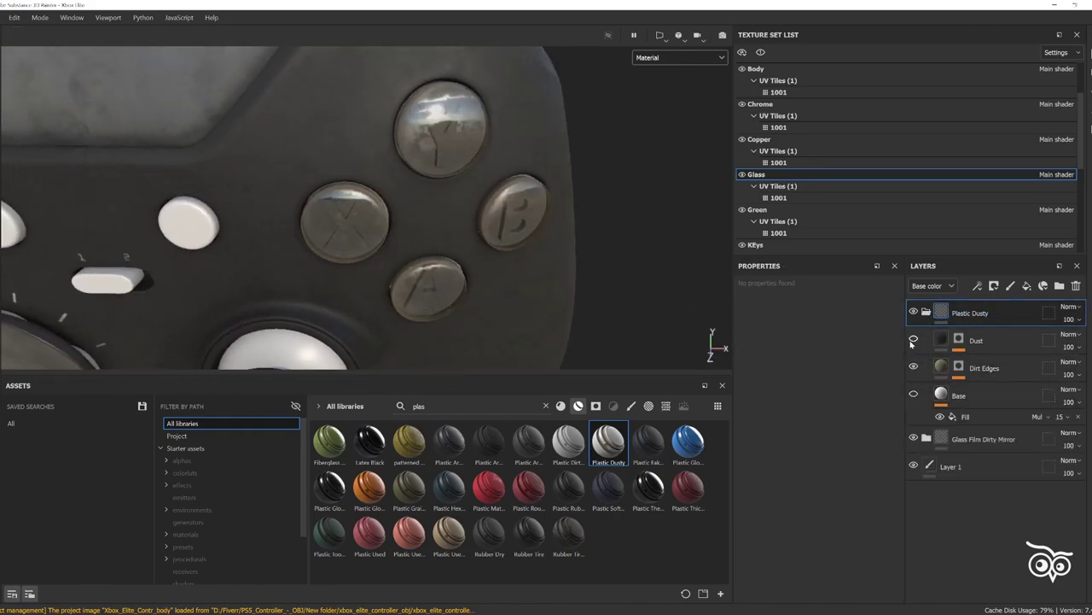
left_click(985, 368)
left_click(815, 423)
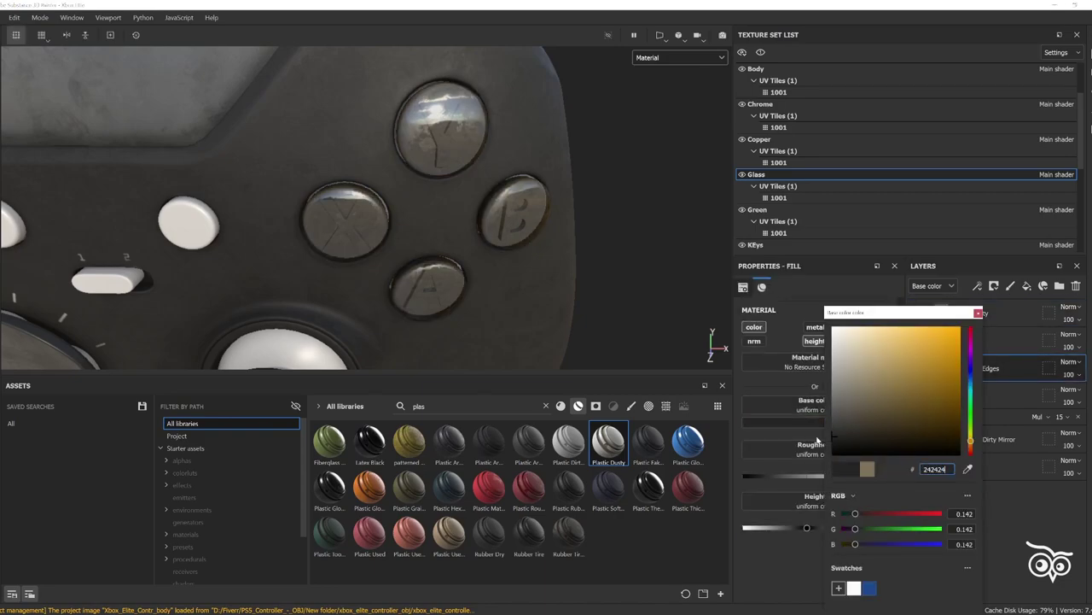
- Retune the Glass layer roughness to 0.058 and collapse the Plastic Dusty group
left_click_drag(475, 241, 365, 262, "alt")
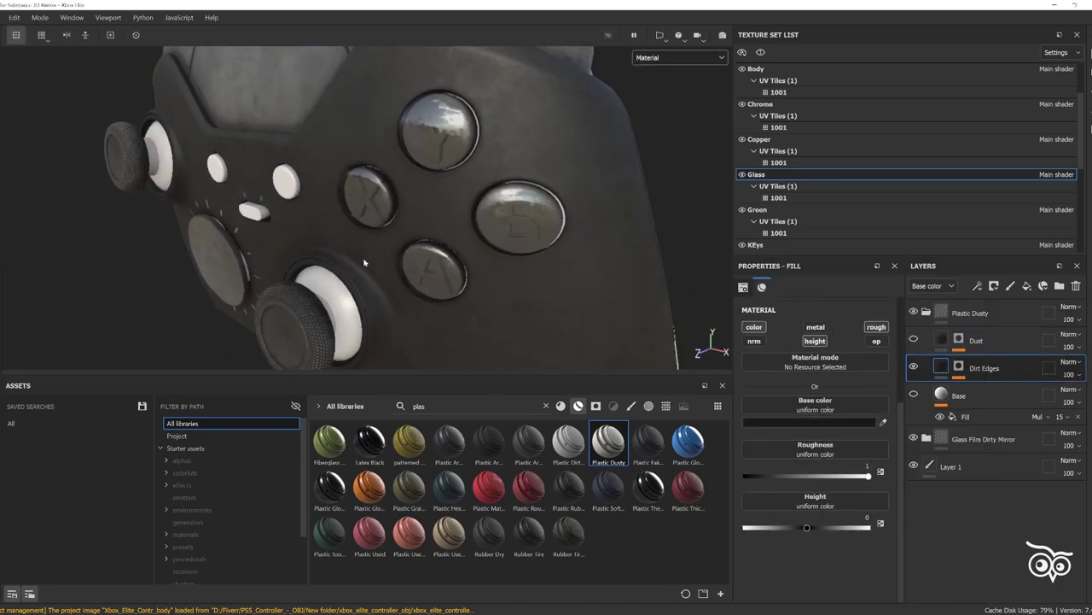
left_click(945, 494)
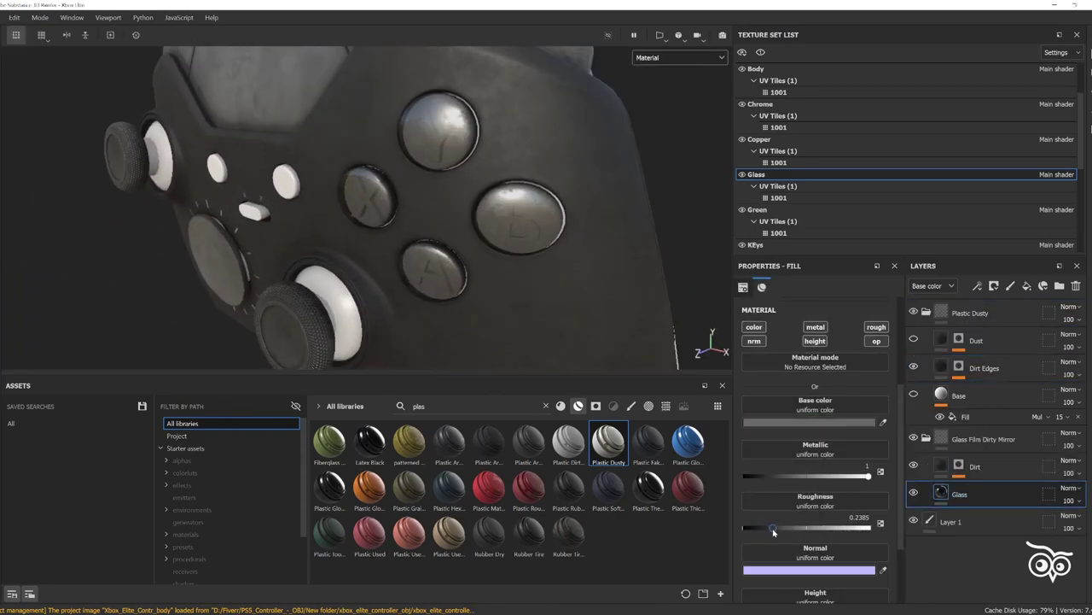
mouse_move(649, 256)
left_mouse_down("alt")
mouse_move(605, 215)
mouse_move(581, 271)
left_mouse_up("alt")
left_click(926, 312)
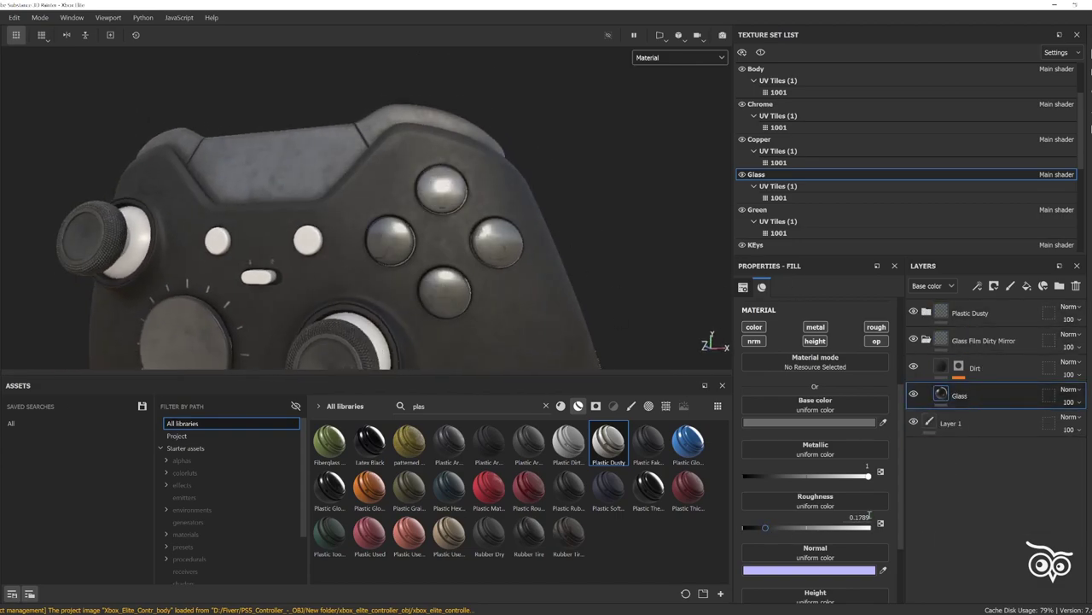
mouse_move(529, 256)
left_mouse_down("alt")
mouse_move(447, 232)
mouse_move(439, 334)
mouse_move(481, 227)
mouse_move(461, 273)
left_mouse_up("alt")
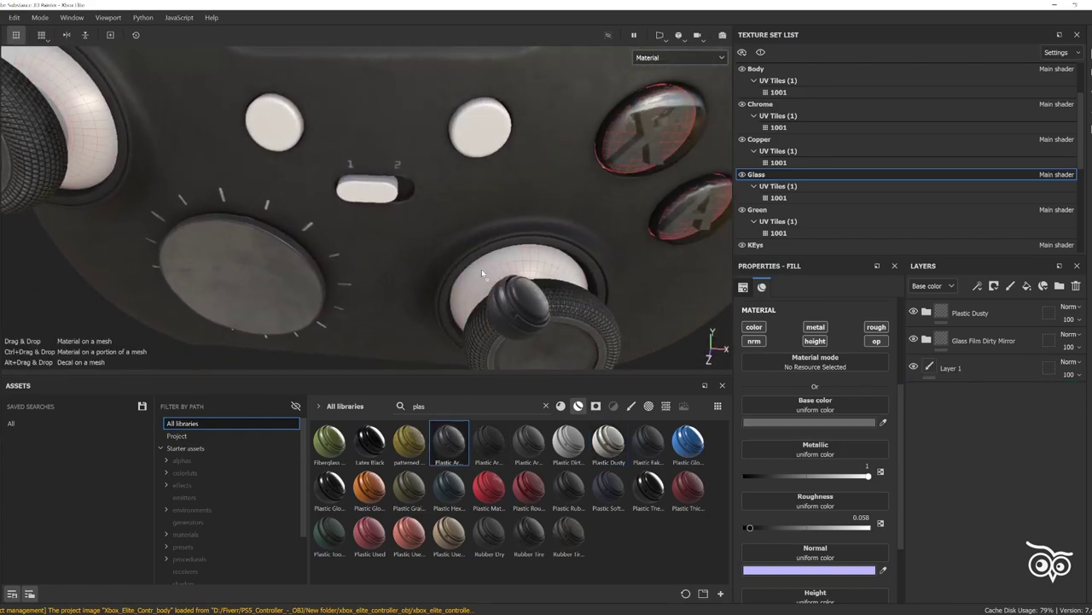
- Apply Plastic Armor Glossy to Plastic_Black and make its Base Plastic black with roughness 0.1
mouse_move(448, 441)
left_mouse_down()
mouse_move(560, 281)
mouse_move(958, 381)
left_mouse_up()
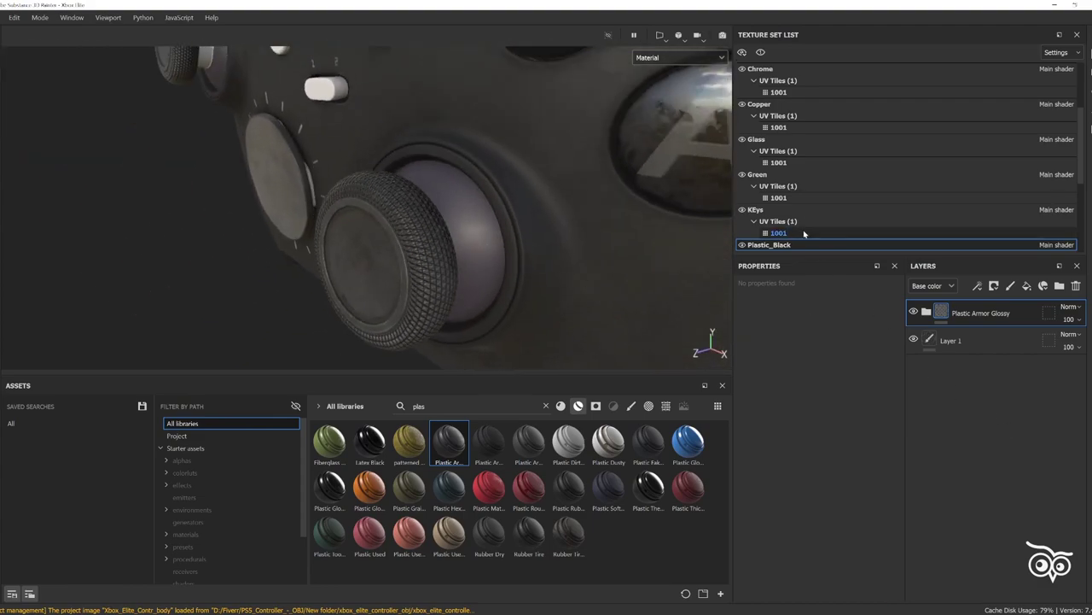
scroll(804, 233, "down", 3)
left_click(927, 312)
left_click(981, 393)
left_click(783, 408)
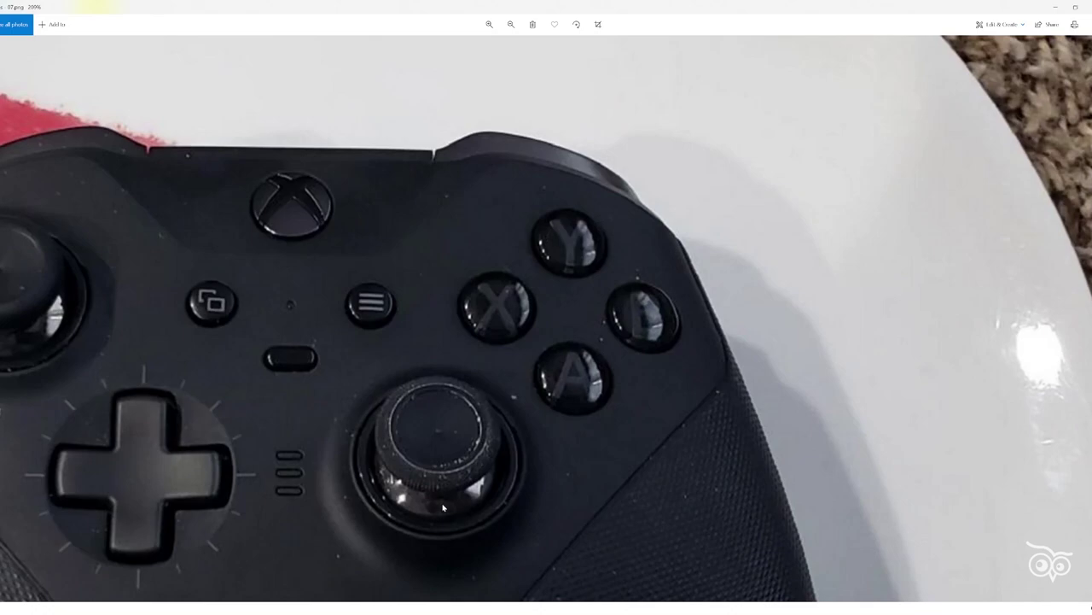
- Compare the glossy black plastic against the reference photo and collapse the Plastic Armor Glossy group
left_click(1056, 8)
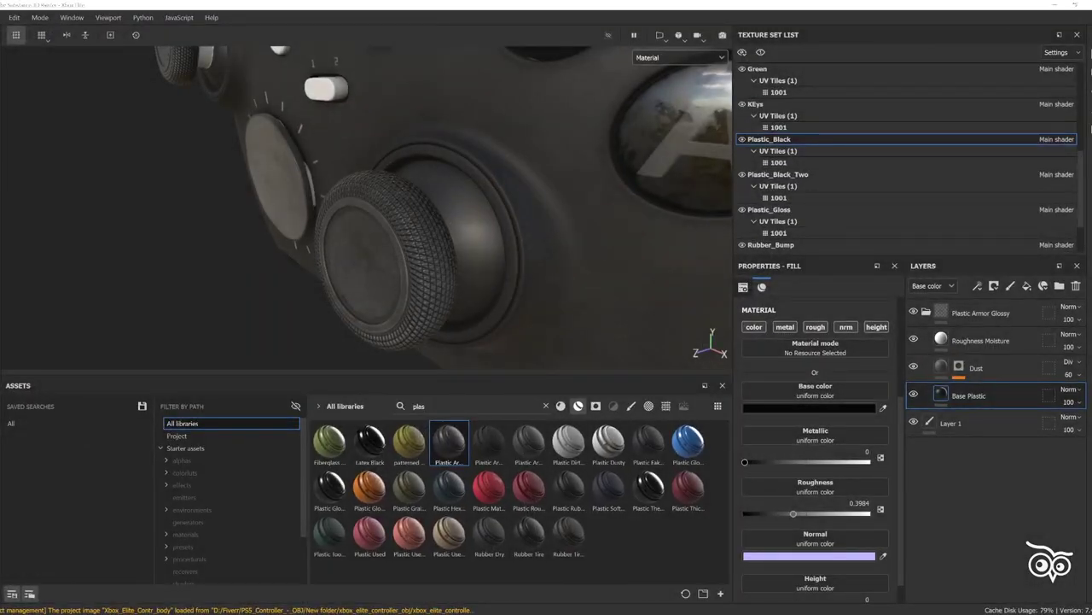
key("alt+Tab")
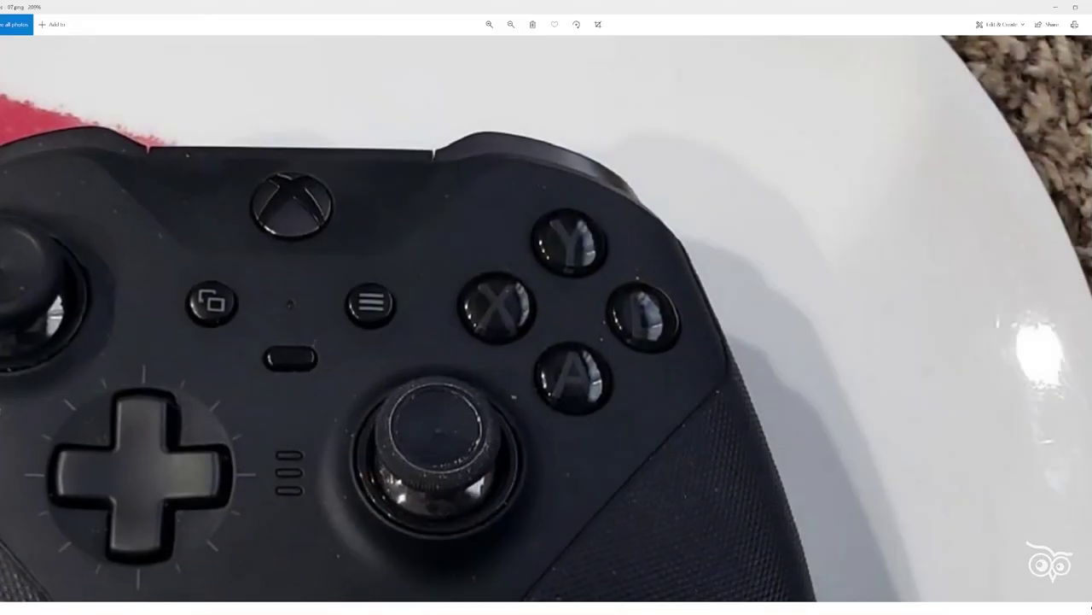
key("alt+Tab")
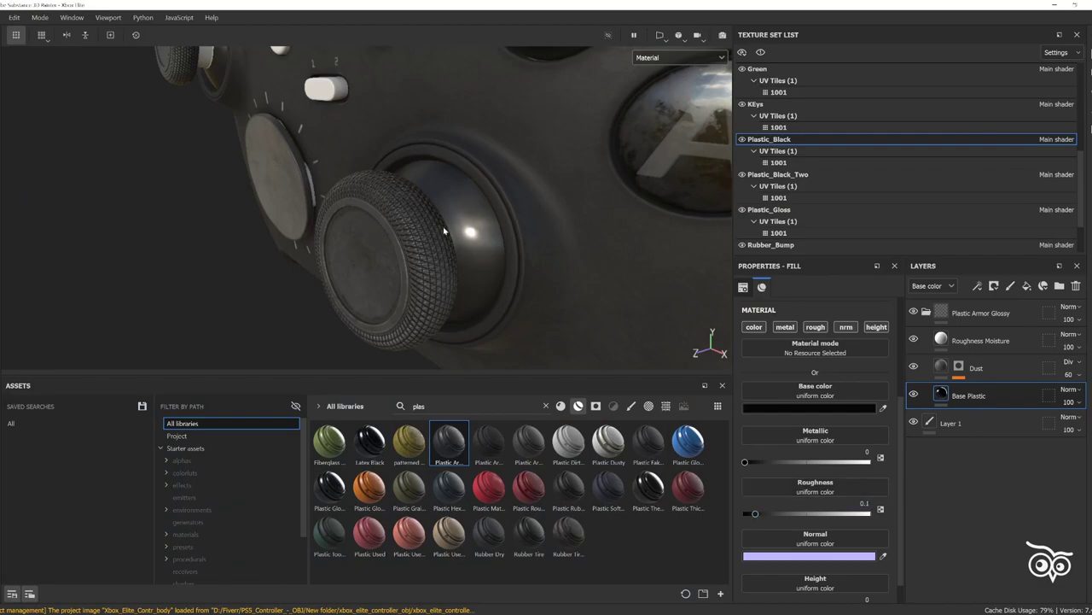
left_click_drag(444, 230, 478, 239, "alt")
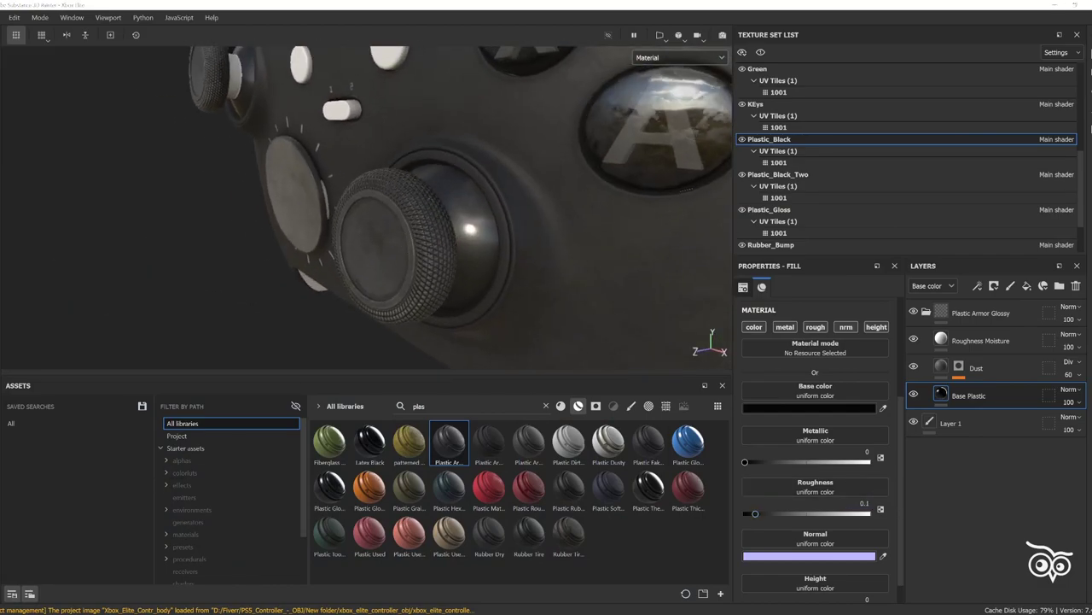
key("alt+Tab")
key("alt+Tab")
key("ctrl+z")
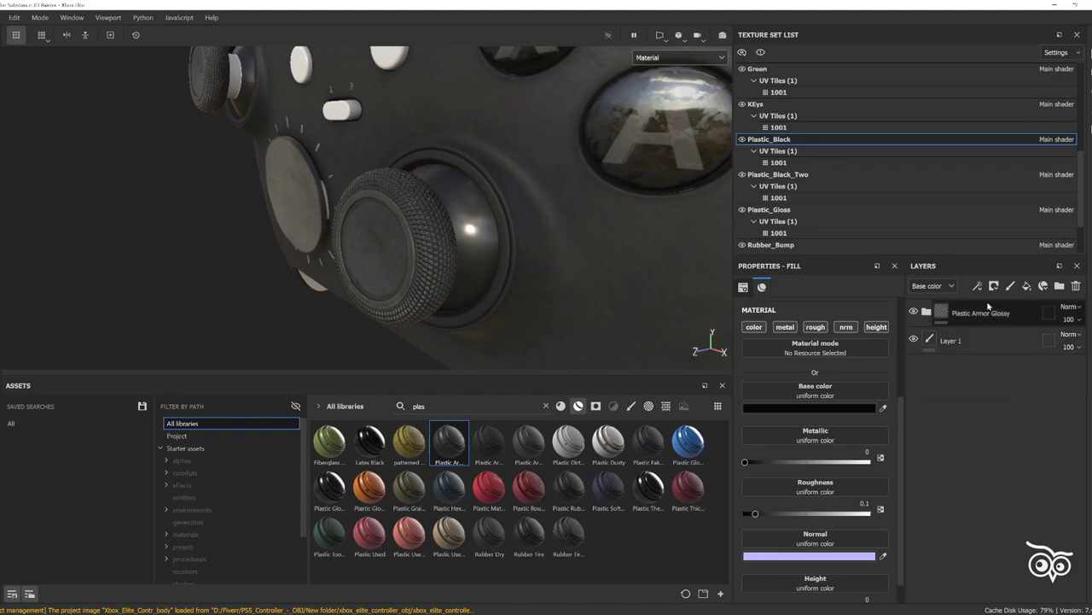
mouse_move(489, 534)
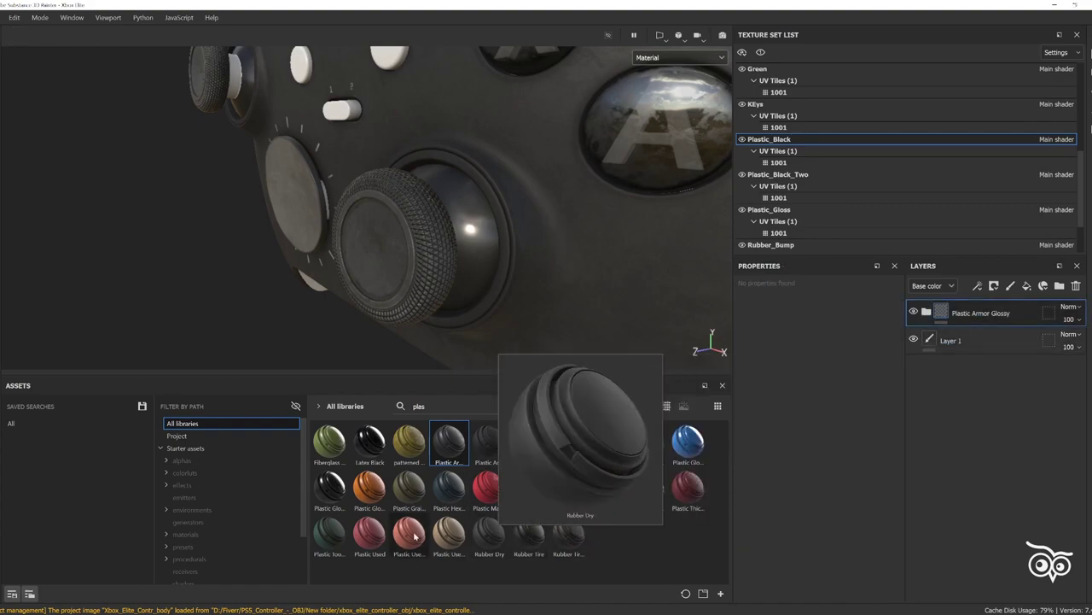
- Drop Rubber Dry onto Plastic_Black and check its Rubber Worn mask generator settings
left_click_drag(484, 537, 981, 342)
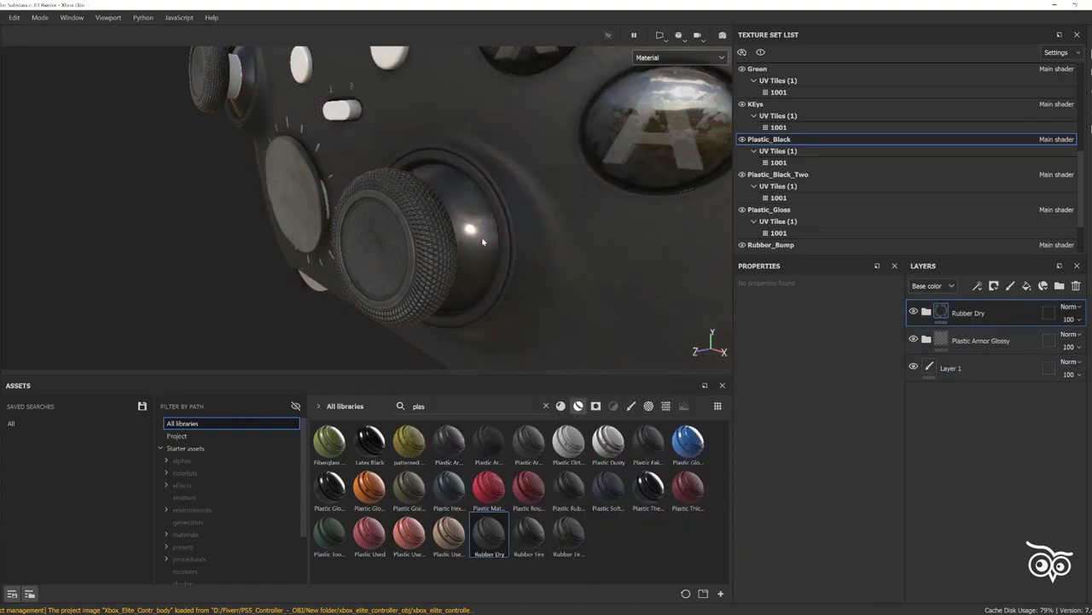
left_click(926, 312)
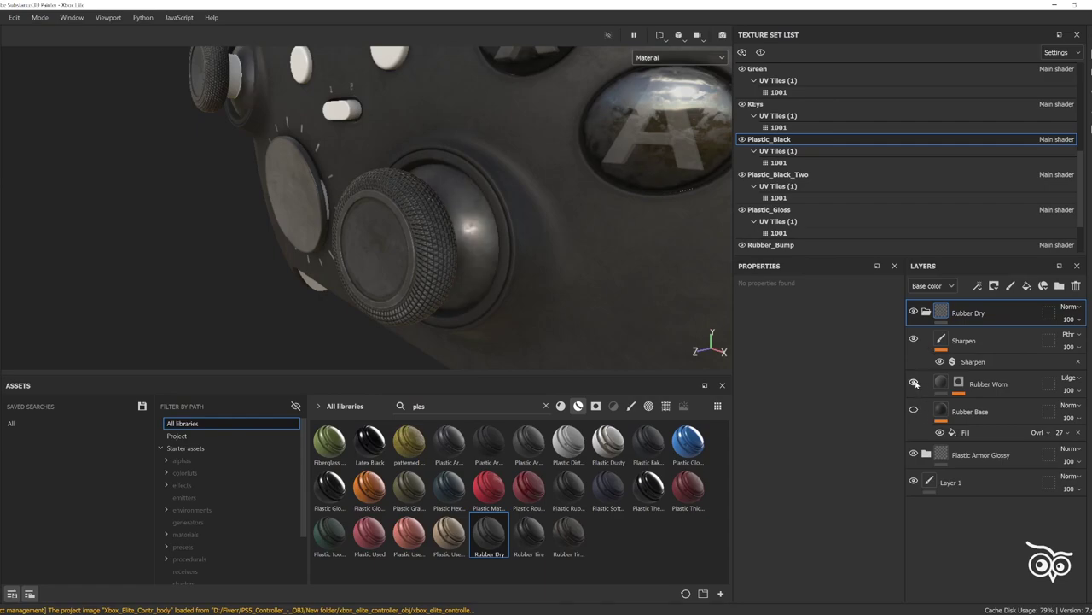
left_click(953, 389)
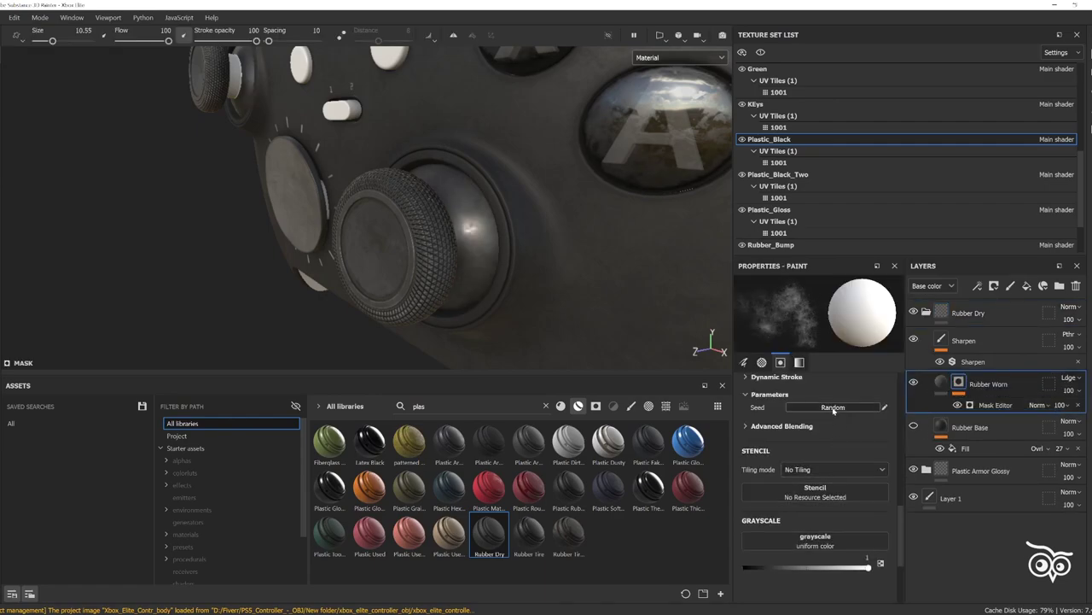
left_click(995, 405)
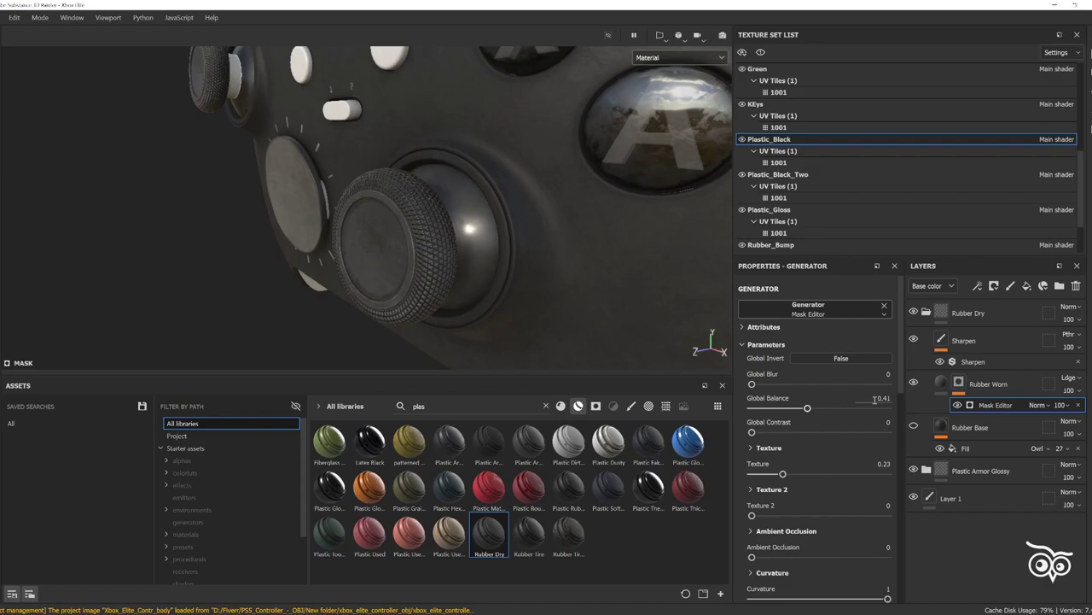
left_click(926, 313)
left_click_drag(478, 256, 370, 275, "alt")
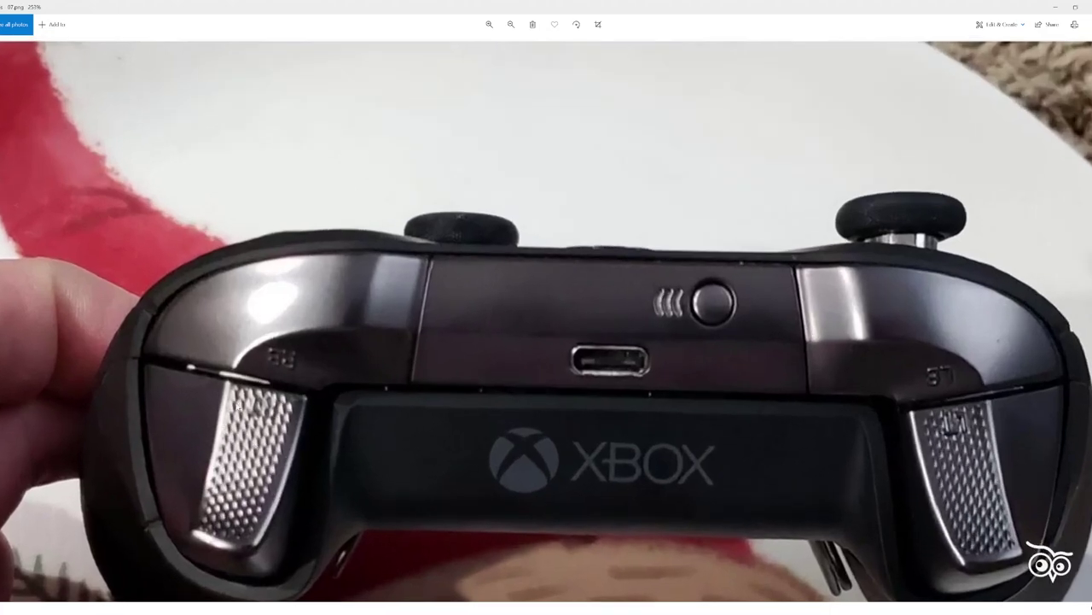
- Scroll back and forth through the Xbox controller reference images in Photos
scroll(506, 277, "down", 2, "ctrl")
scroll(507, 277, "down", 1, "ctrl")
scroll(506, 276, "down", 1, "ctrl")
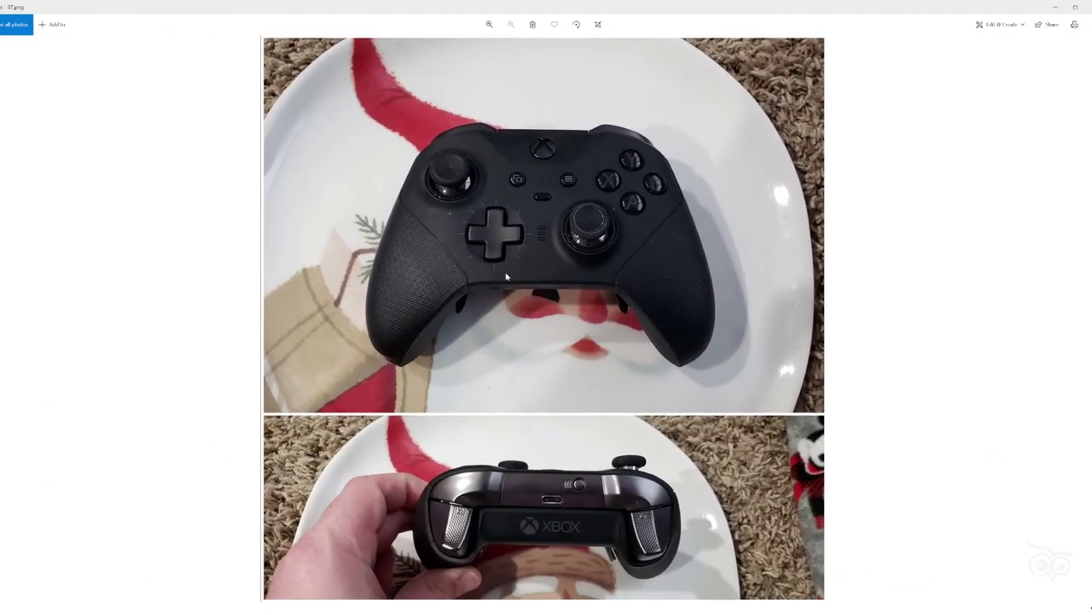
scroll(593, 541, "up", 3, "ctrl")
scroll(646, 426, "down", 3, "ctrl")
scroll(646, 427, "down", 1)
scroll(645, 425, "down", 1)
scroll(645, 423, "down", 1)
scroll(644, 421, "down", 1)
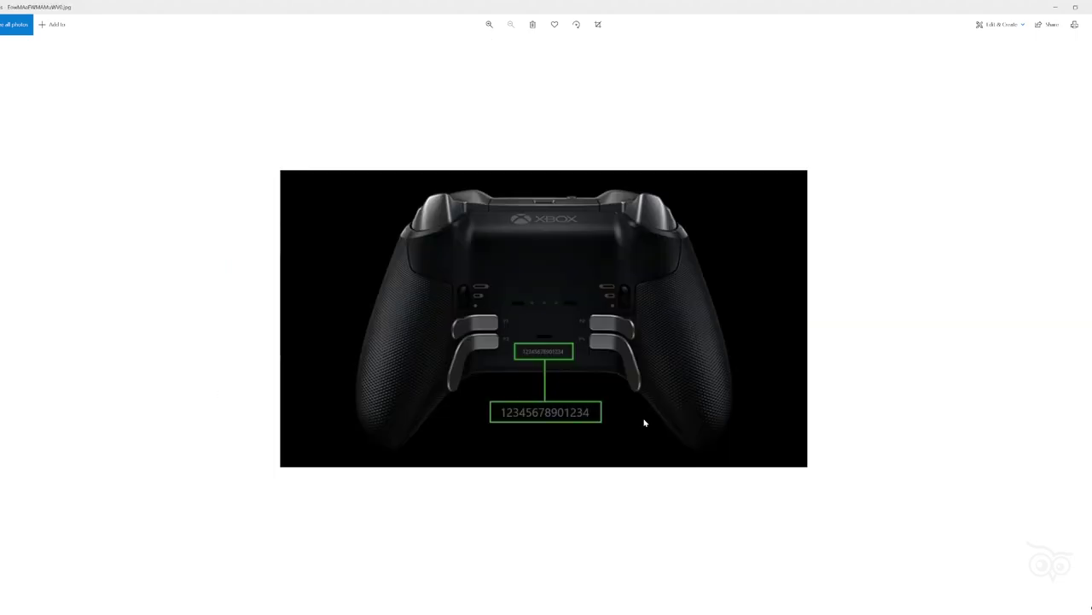
scroll(644, 421, "down", 1)
scroll(644, 422, "down", 1)
scroll(644, 422, "down", 1)
scroll(644, 421, "down", 1)
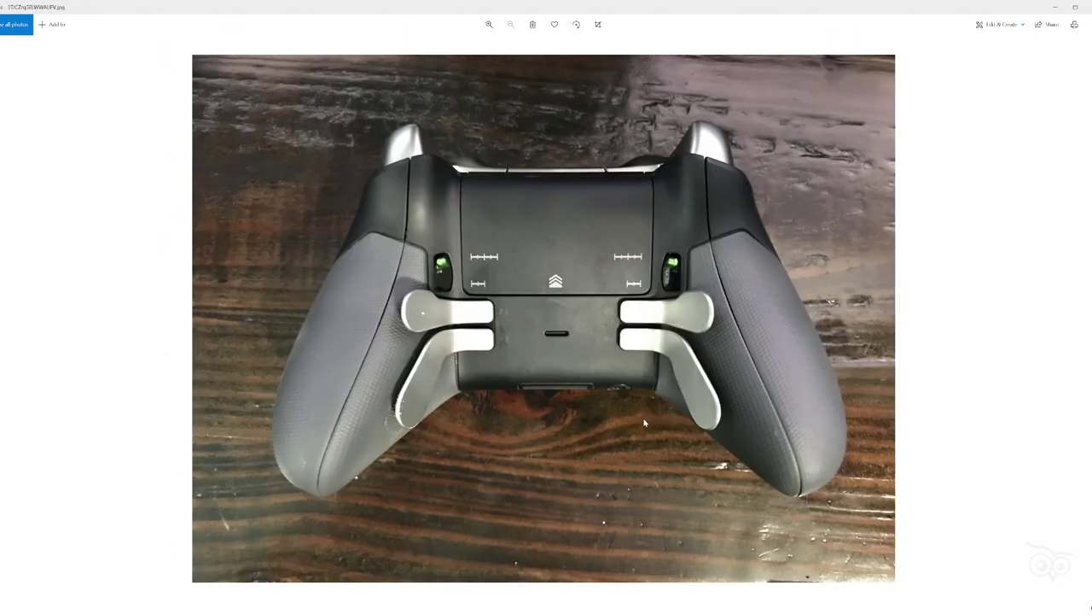
scroll(645, 422, "up", 1)
scroll(645, 421, "down", 1)
scroll(644, 422, "up", 1)
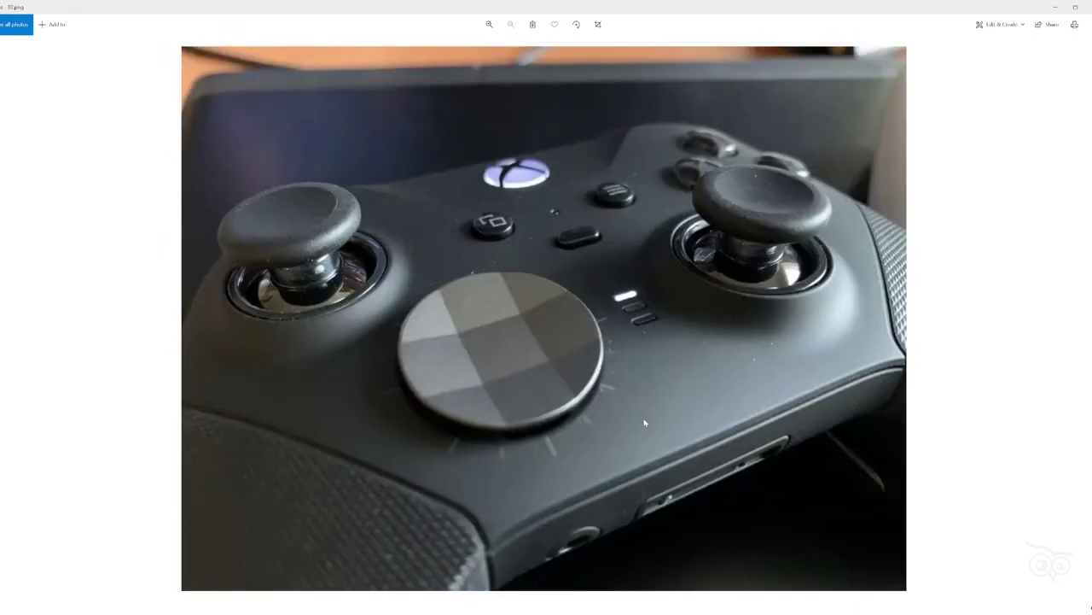
scroll(644, 422, "down", 1)
scroll(645, 421, "down", 1)
scroll(644, 421, "up", 2, "ctrl")
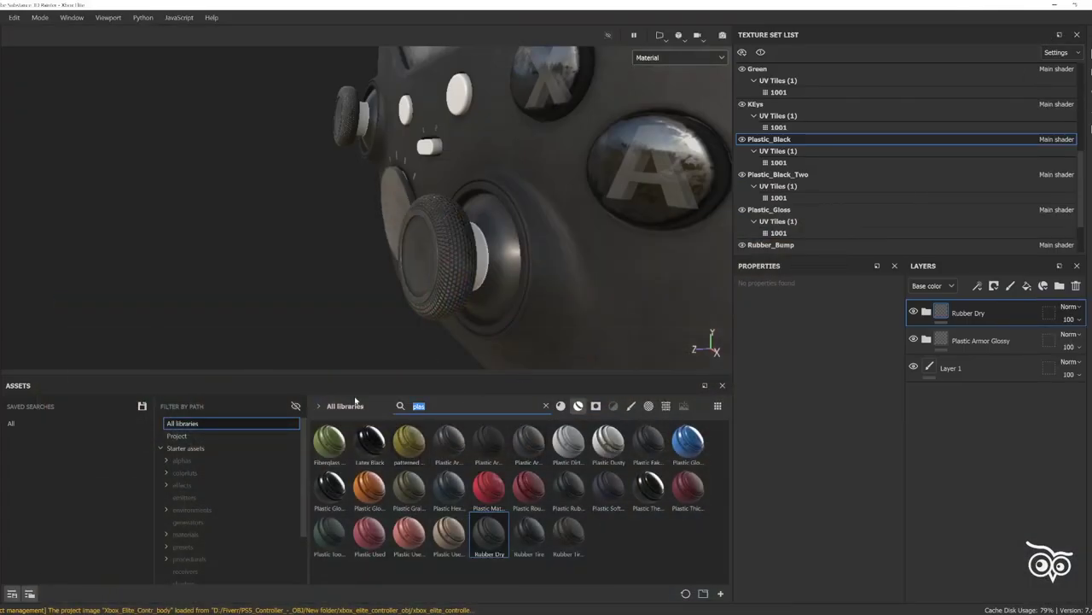
- Search 'metal', try Steel and Steel Scratched on the Chrome parts, then undo them
type("metal")
mouse_move(482, 271)
left_mouse_down()
mouse_move(458, 280)
mouse_move(402, 256)
mouse_move(256, 248)
left_mouse_up()
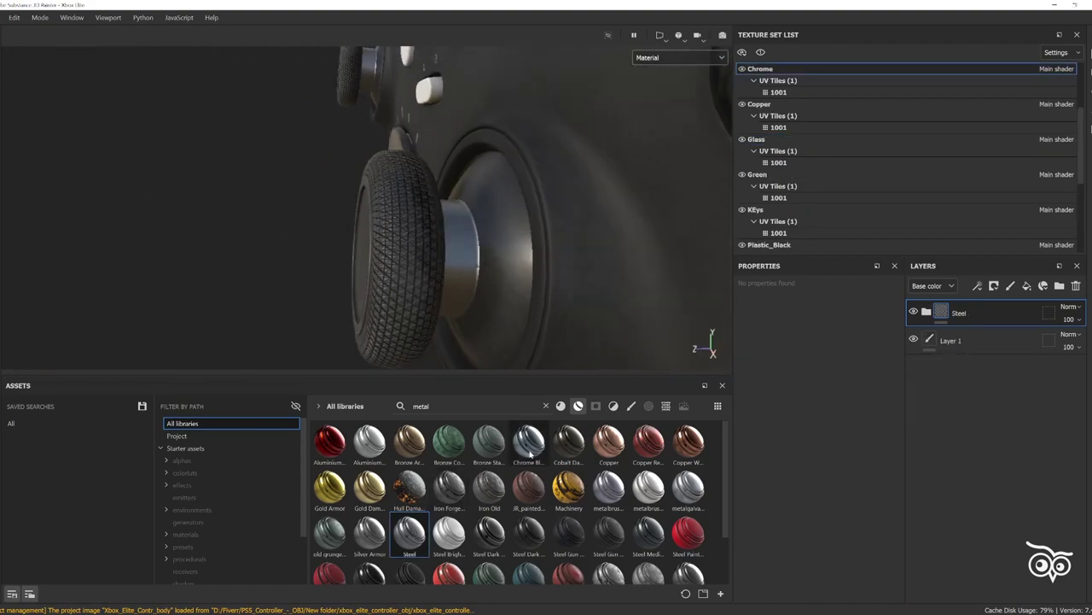
scroll(689, 512, "down", 2)
left_click_drag(689, 512, 495, 321)
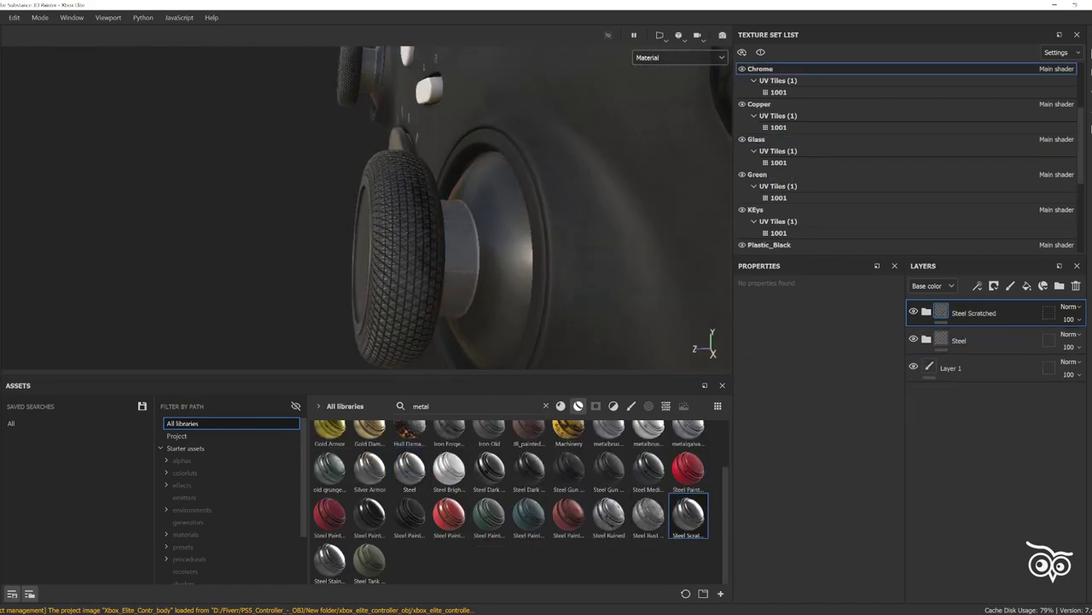
key("ctrl+z")
key("ctrl+z")
- Apply Steel Stained to the Chrome set and inspect its Dirt generator (contrast 0.65)
mouse_move(329, 559)
left_mouse_down()
mouse_move(487, 288)
mouse_move(386, 270)
mouse_move(674, 120)
mouse_move(600, 157)
mouse_move(490, 268)
left_mouse_up()
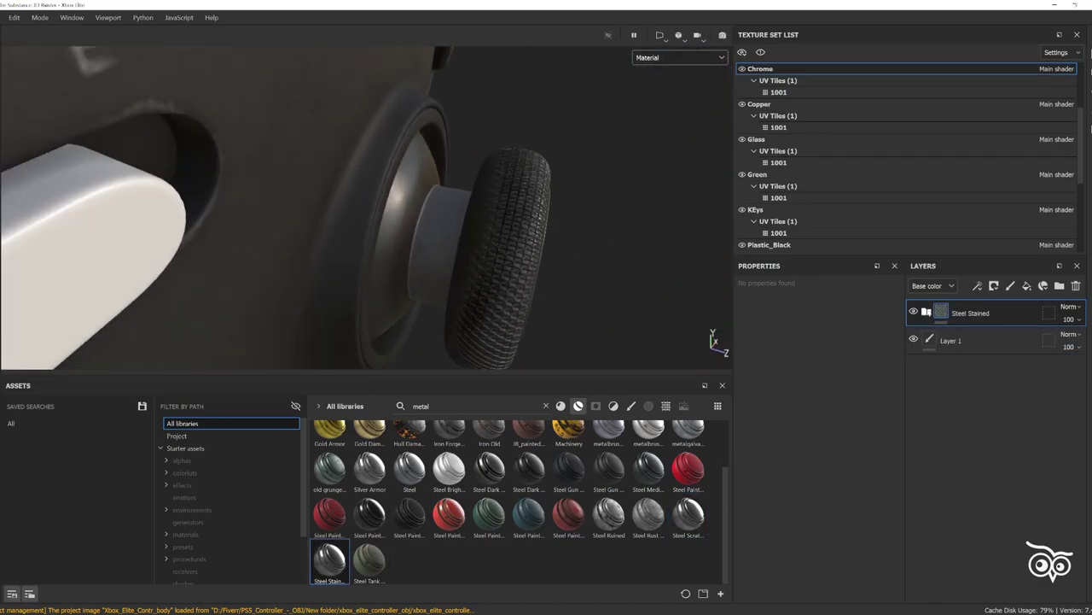
left_click(926, 313)
left_click(941, 389)
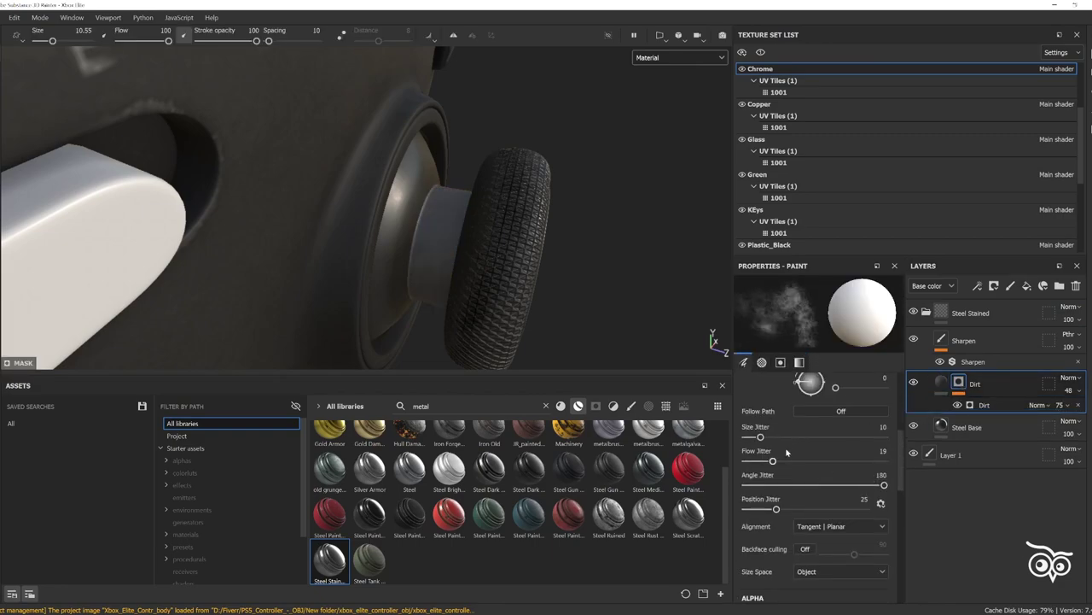
left_click(970, 403)
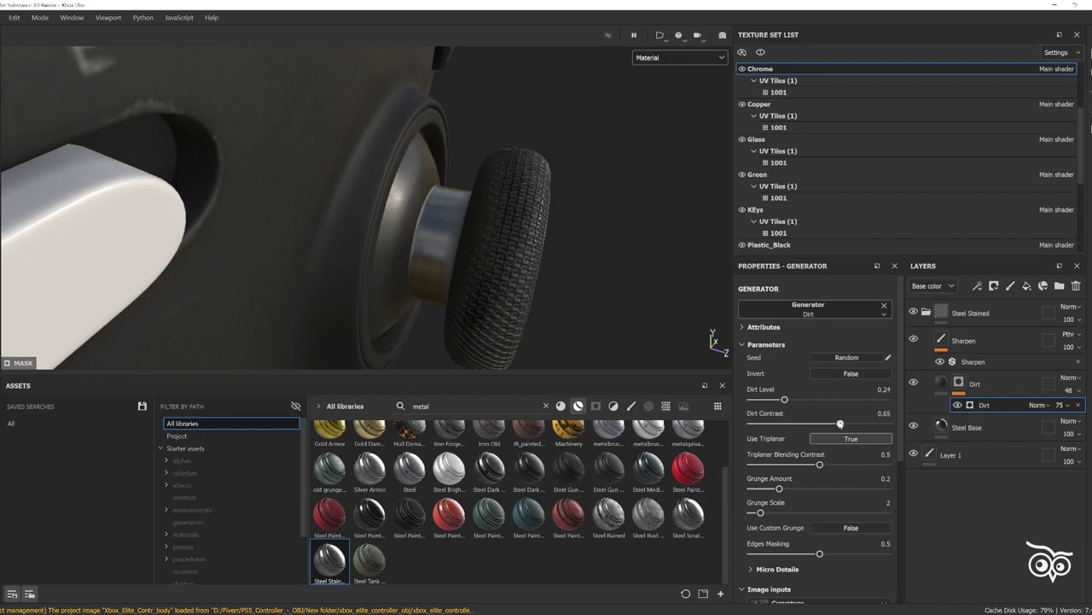
mouse_move(426, 213)
left_mouse_down("alt")
mouse_move(490, 215)
mouse_move(585, 272)
left_mouse_up("alt")
left_click(926, 312)
scroll(490, 215, "down", 5)
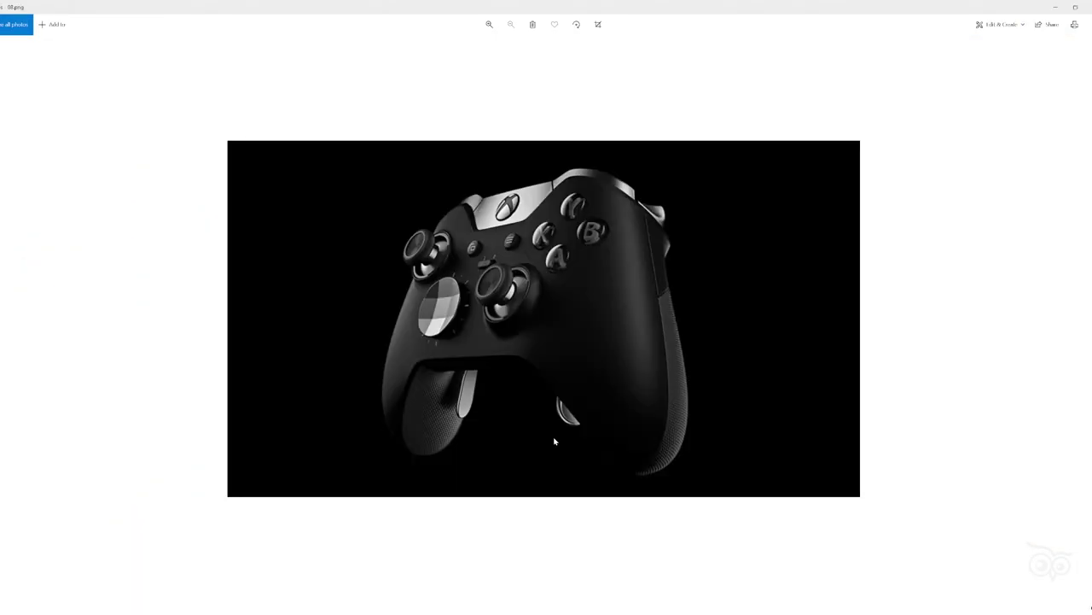
- Advance through four more controller reference photos with the Right arrow key
key("Right")
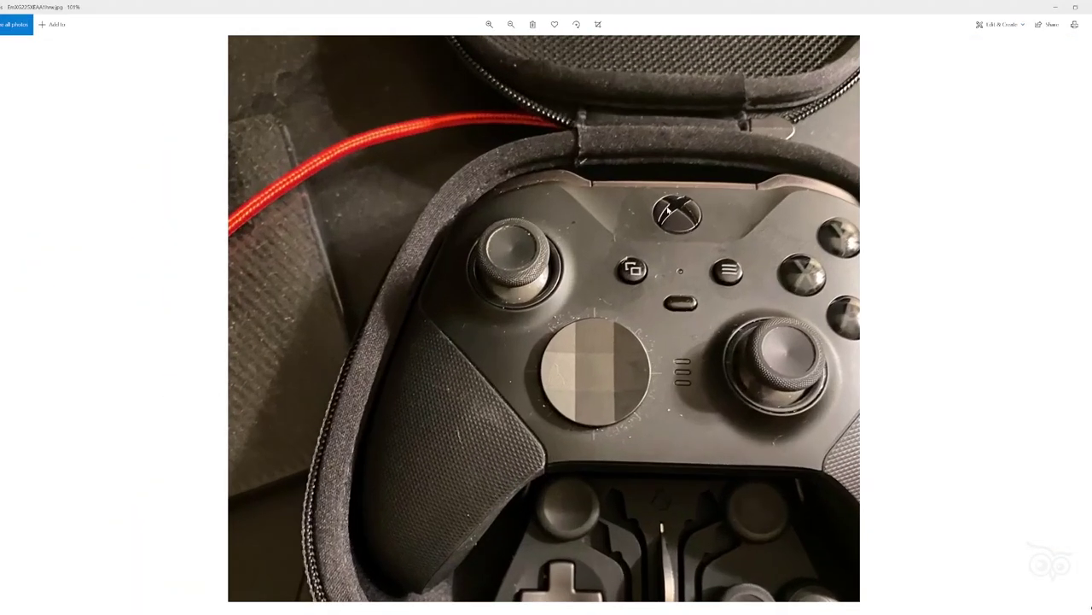
key("Right")
key("Right")
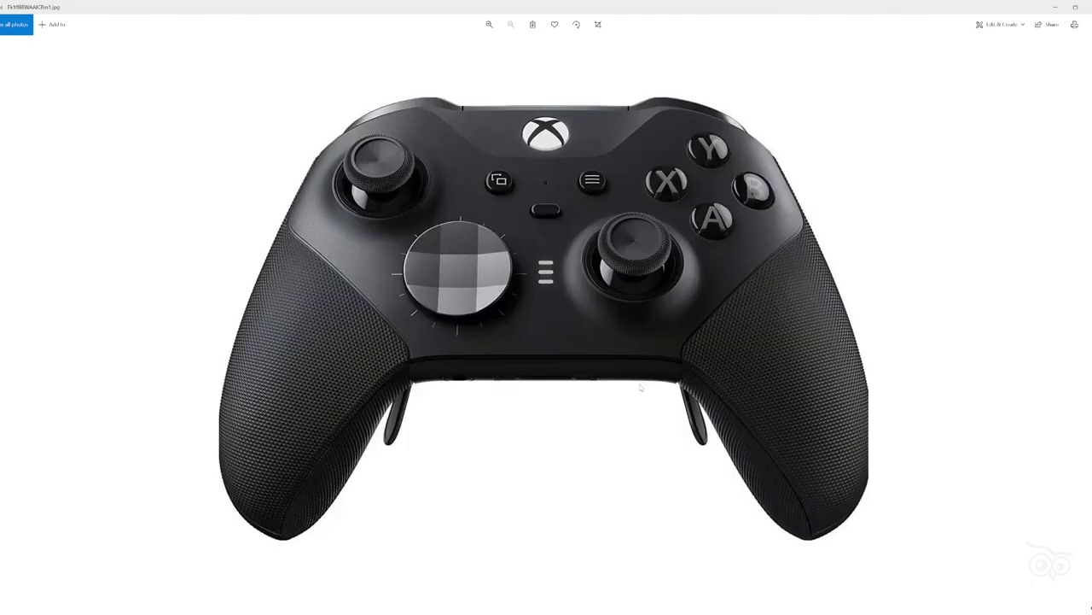
key("Right")
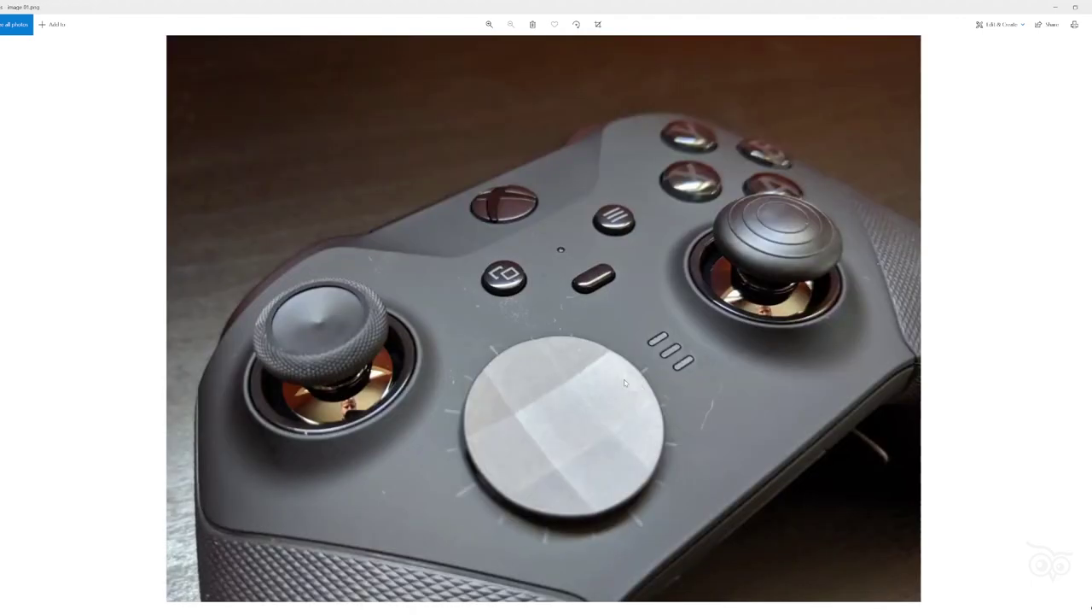
key("Right")
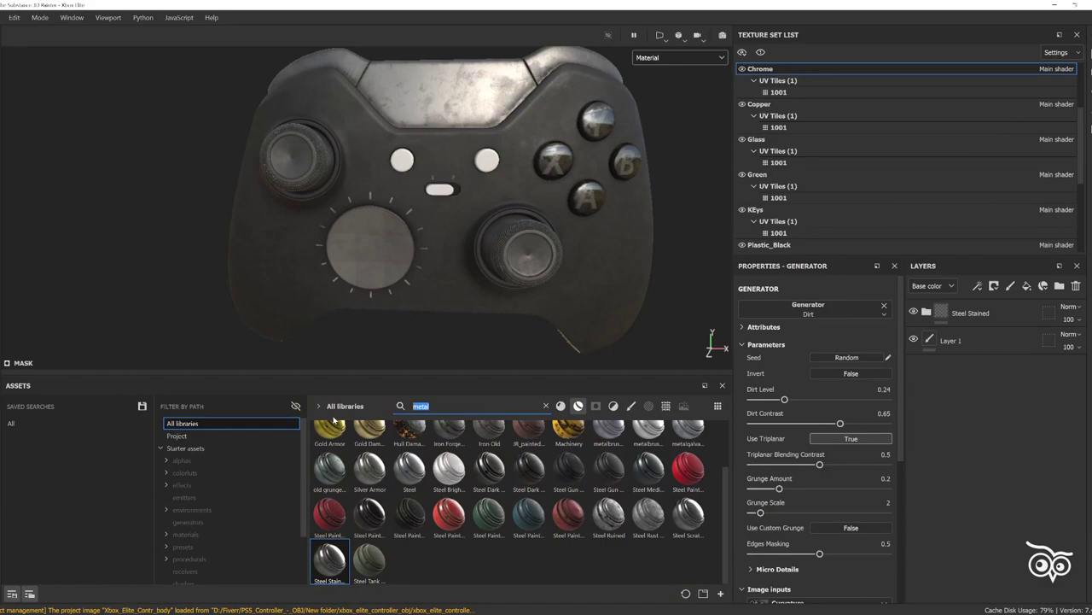
- Apply Plastic Armor Glossy to the keys with base colour 000000 and roughness about 0.11
type("plast")
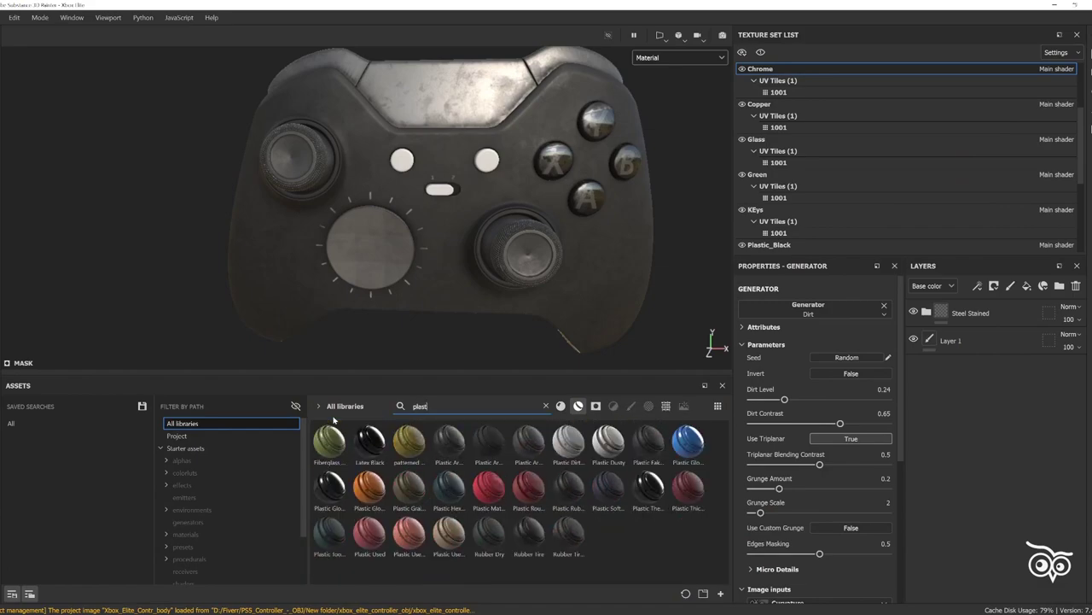
left_click_drag(449, 440, 402, 160)
scroll(334, 224, "up", 5)
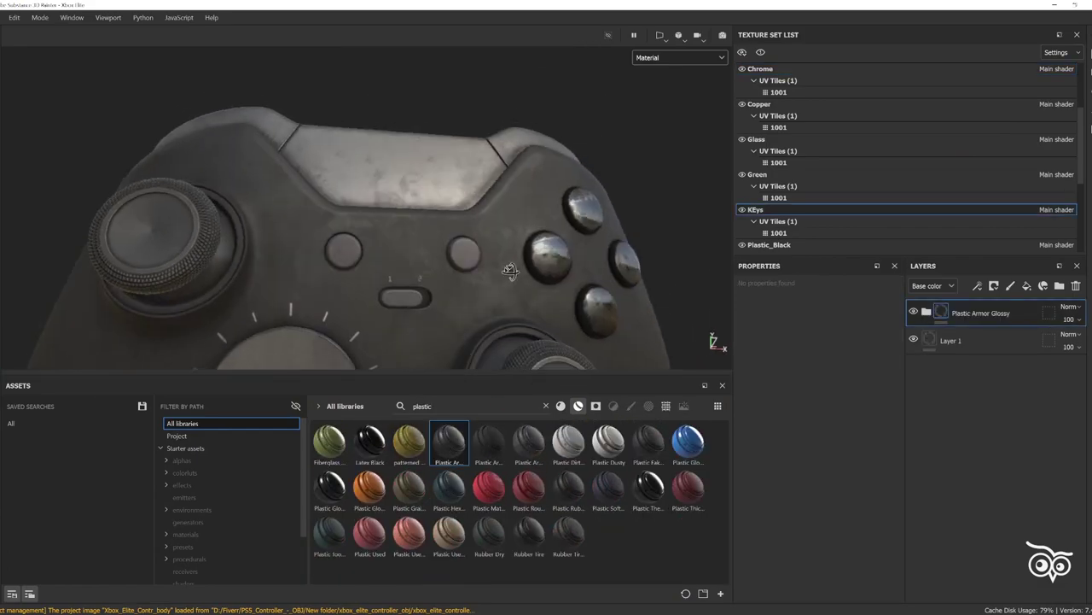
left_click(926, 312)
left_click(965, 391)
scroll(800, 424, "down", 1)
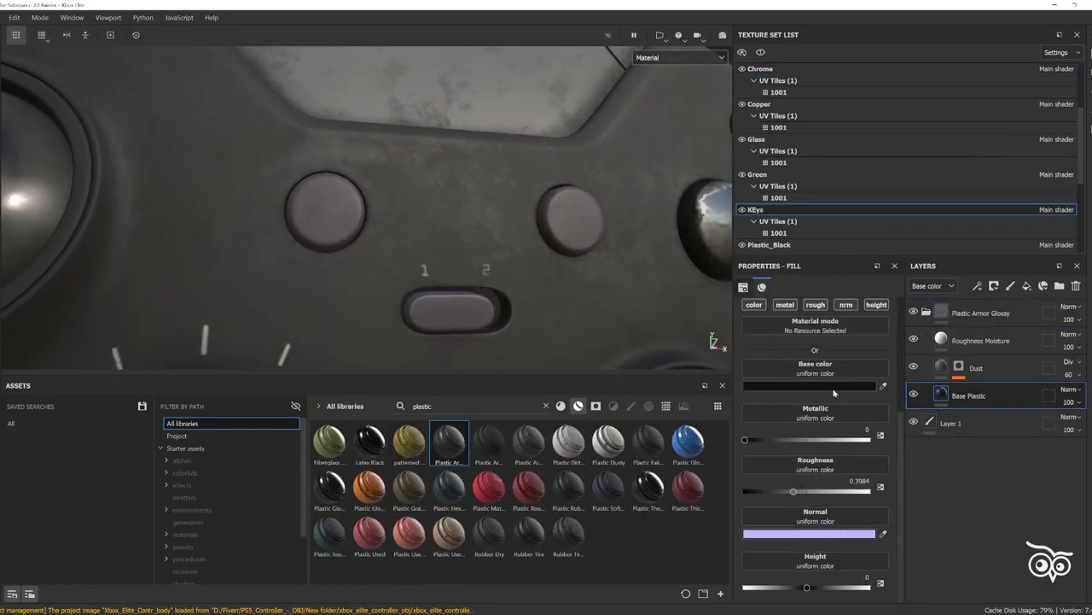
left_click(790, 385)
type("000000")
key("Return")
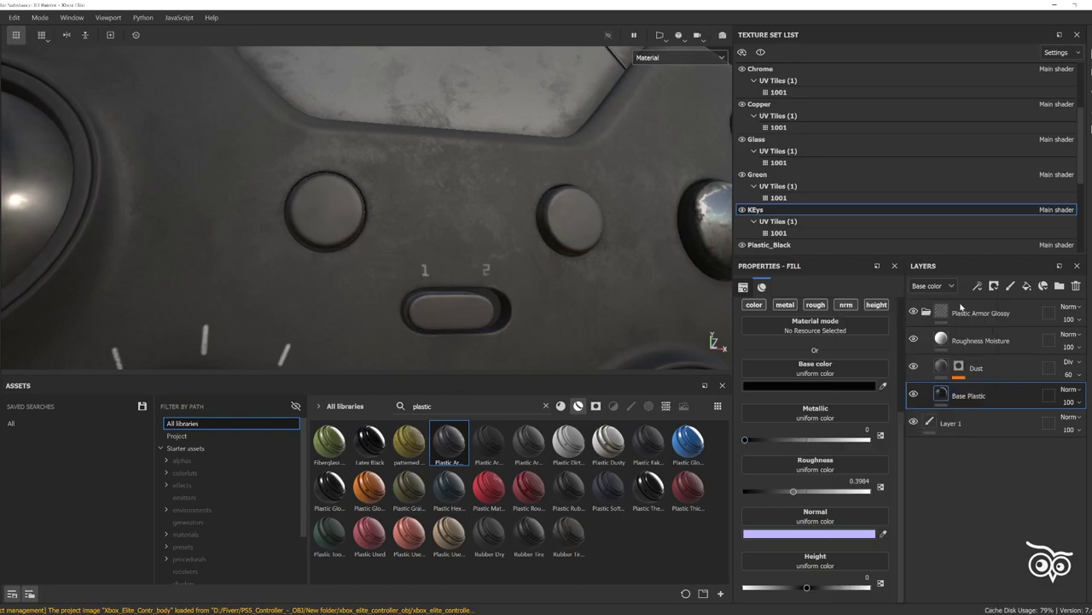
key("f")
key("alt+Tab")
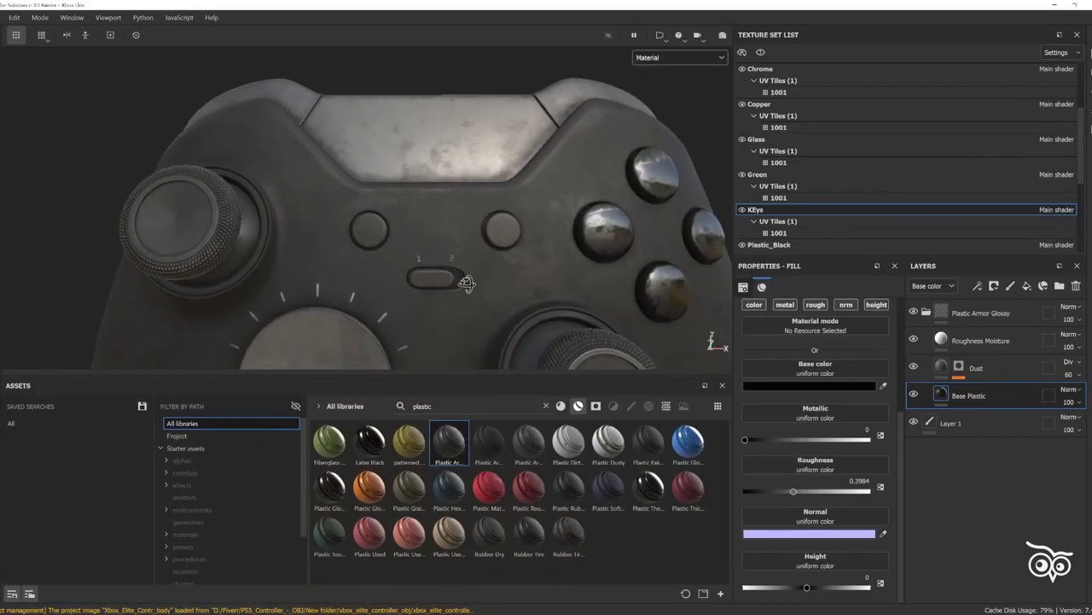
left_click_drag(765, 492, 756, 491)
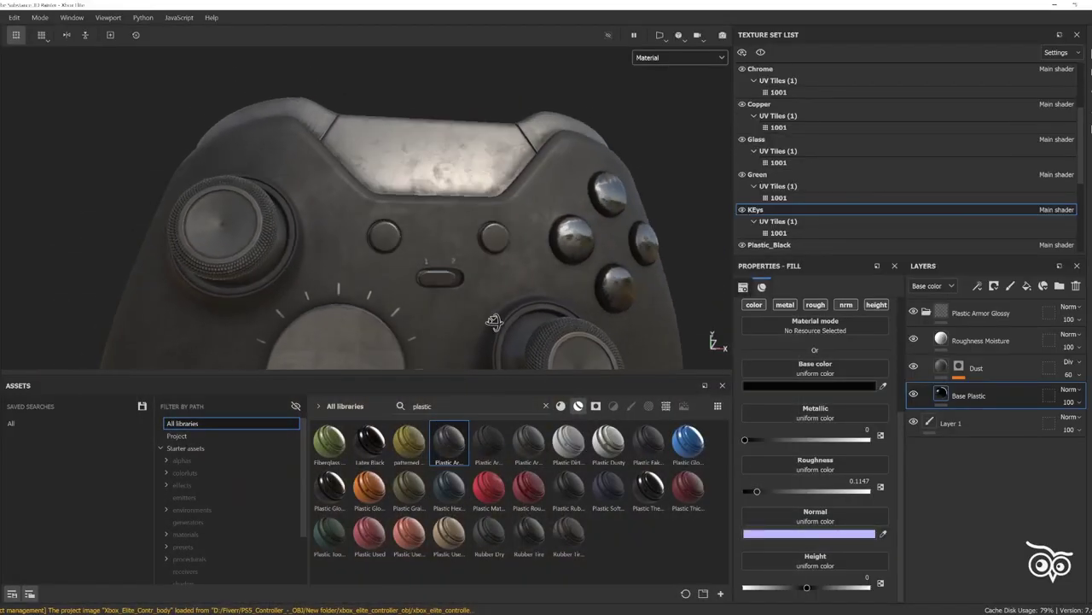
- Add a fill layer with metal, normal and height disabled and a black mask
left_click(1026, 286)
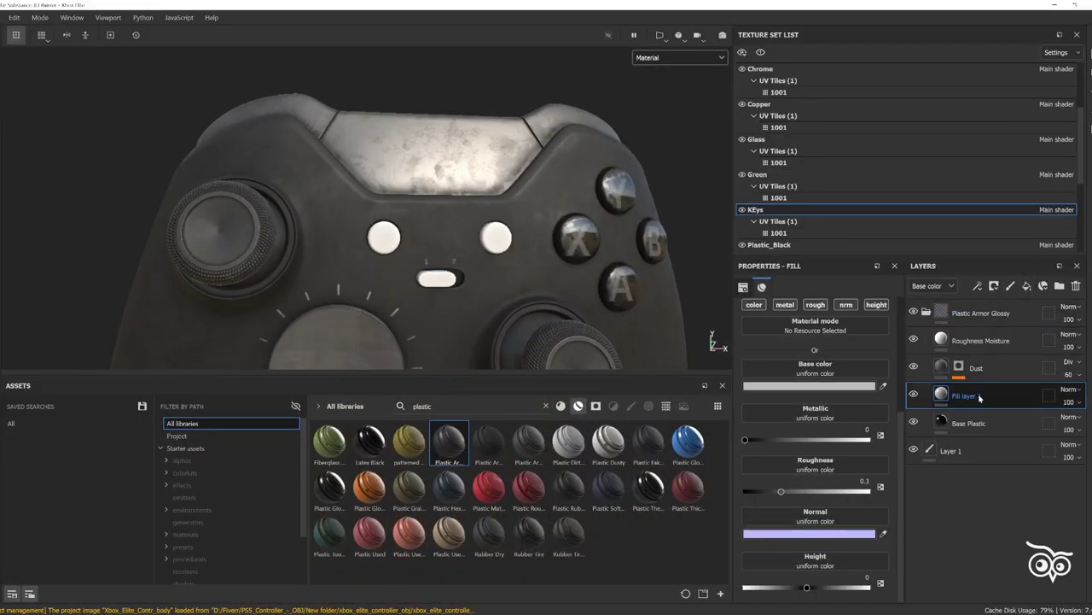
left_click(930, 340)
left_click(785, 304)
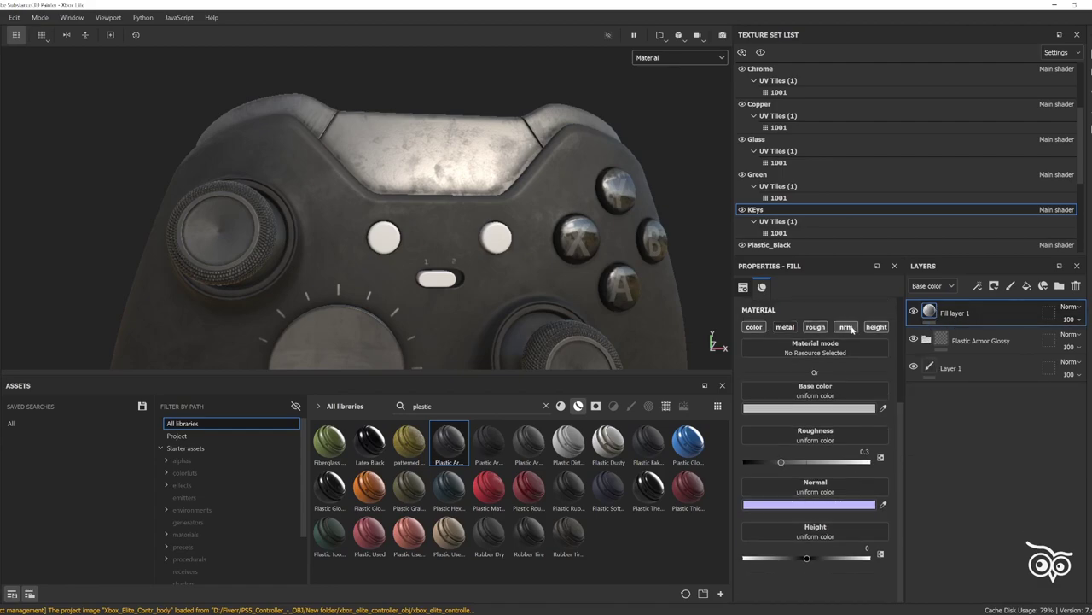
left_click(845, 326)
left_click(876, 326)
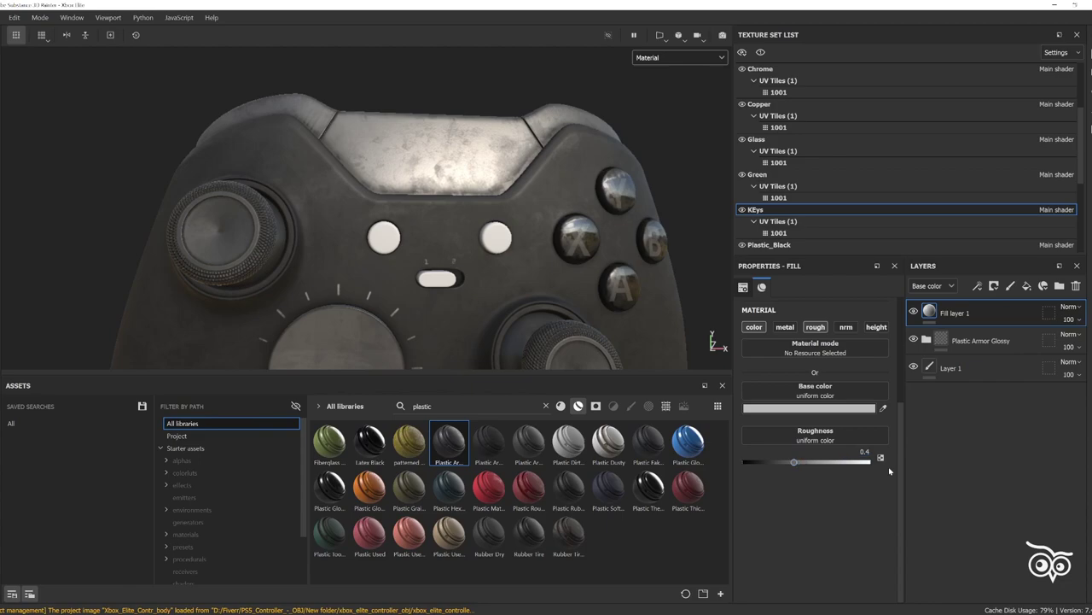
left_click(994, 286)
left_click(1015, 315)
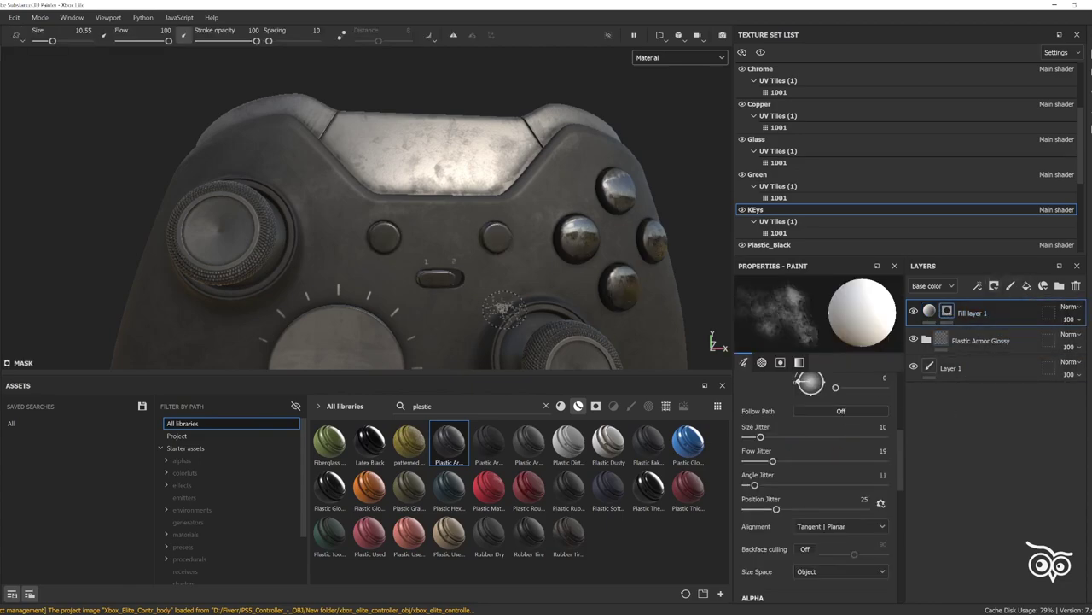
- Add a Paint effect to Fill layer 1's mask
left_click(977, 286)
left_click(994, 328)
scroll(391, 225, "down", 5)
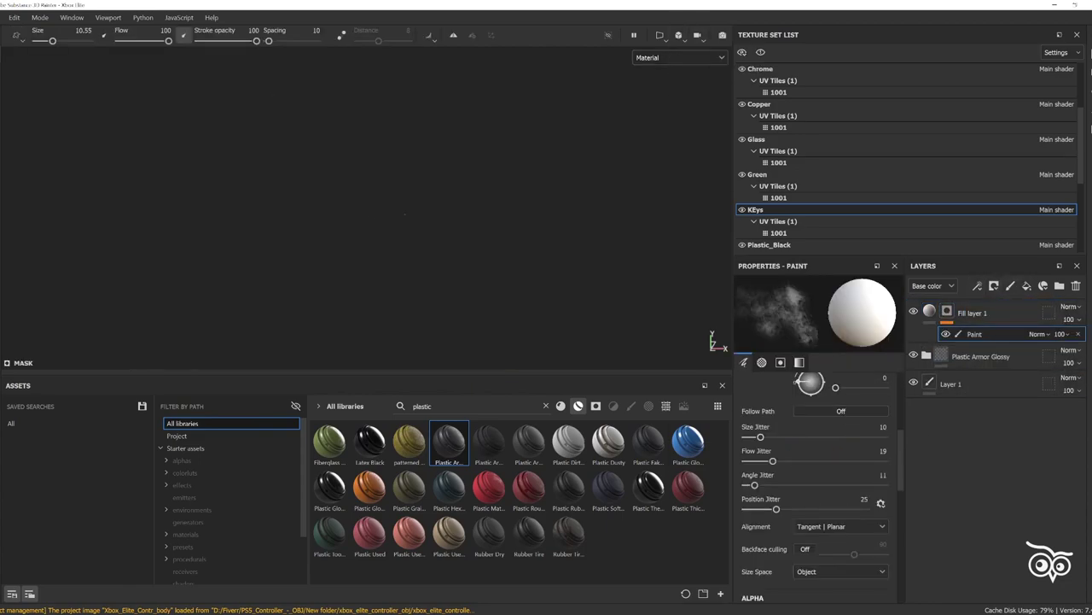
scroll(390, 225, "up", 5)
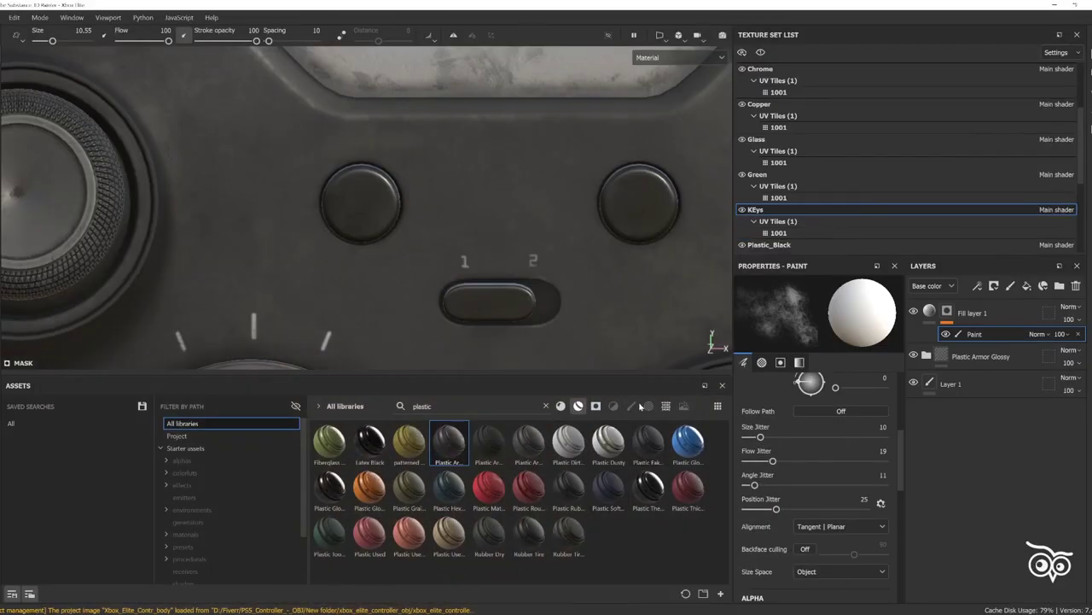
- Clear the 'plast' search and filter the asset library to the project's own textures
left_click(613, 405)
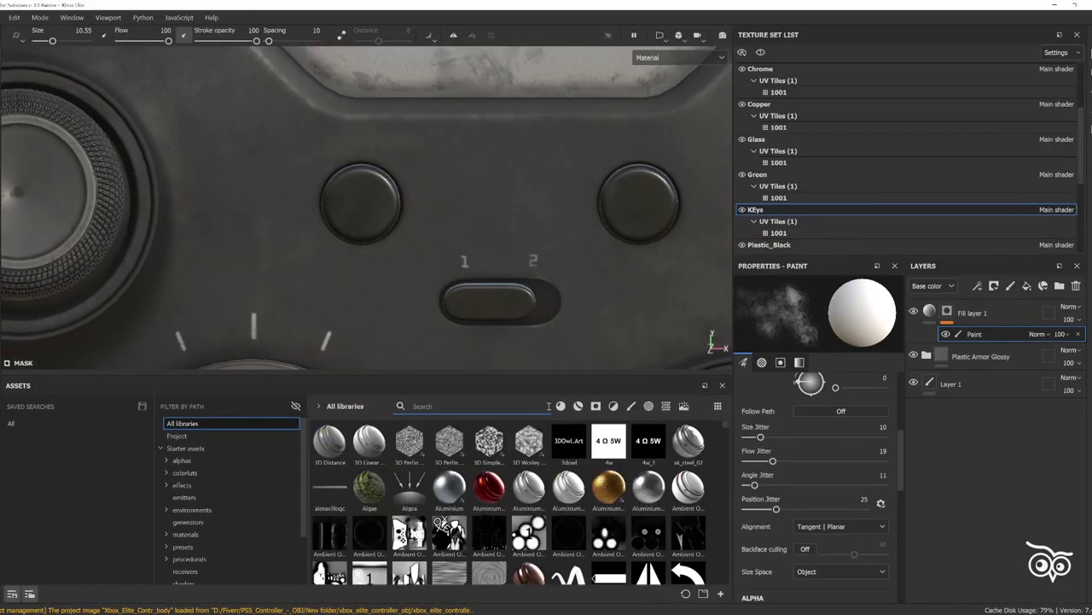
left_click(596, 406)
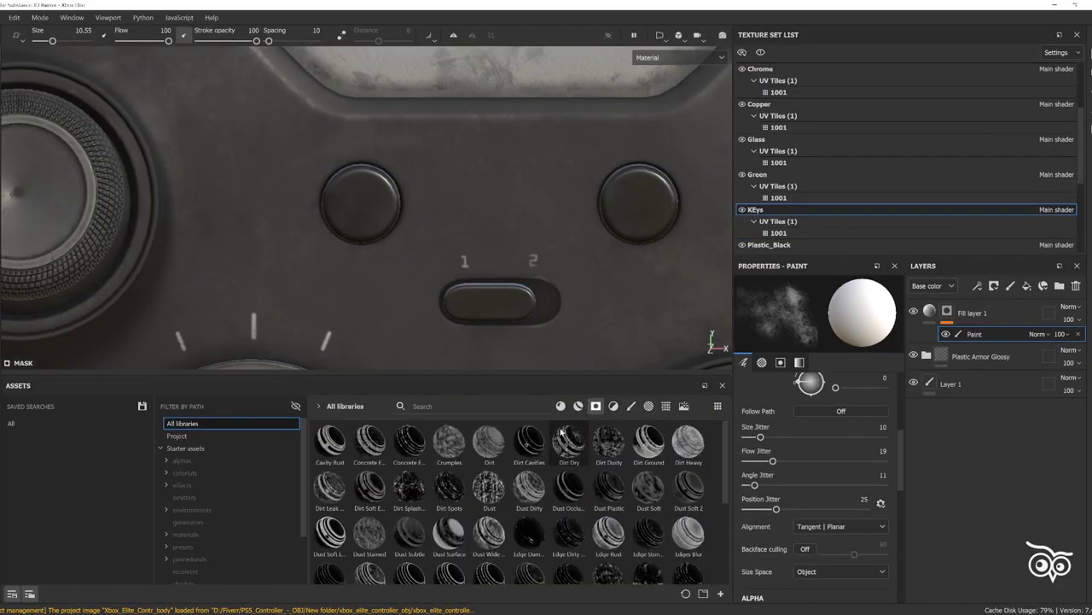
left_click(207, 437)
left_click(595, 406)
left_click(205, 450)
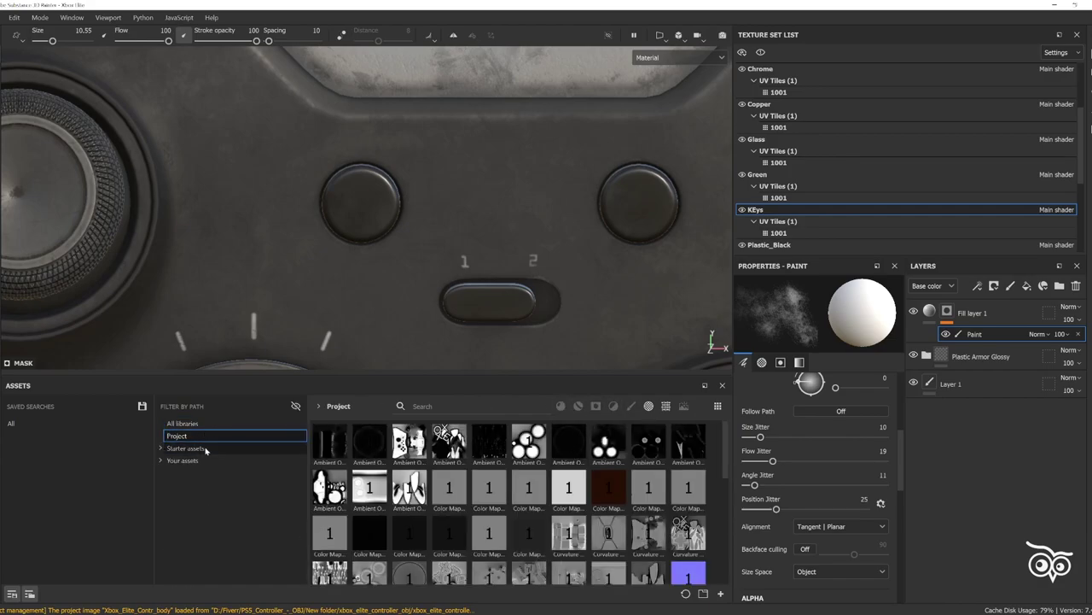
scroll(548, 484, "down", 5)
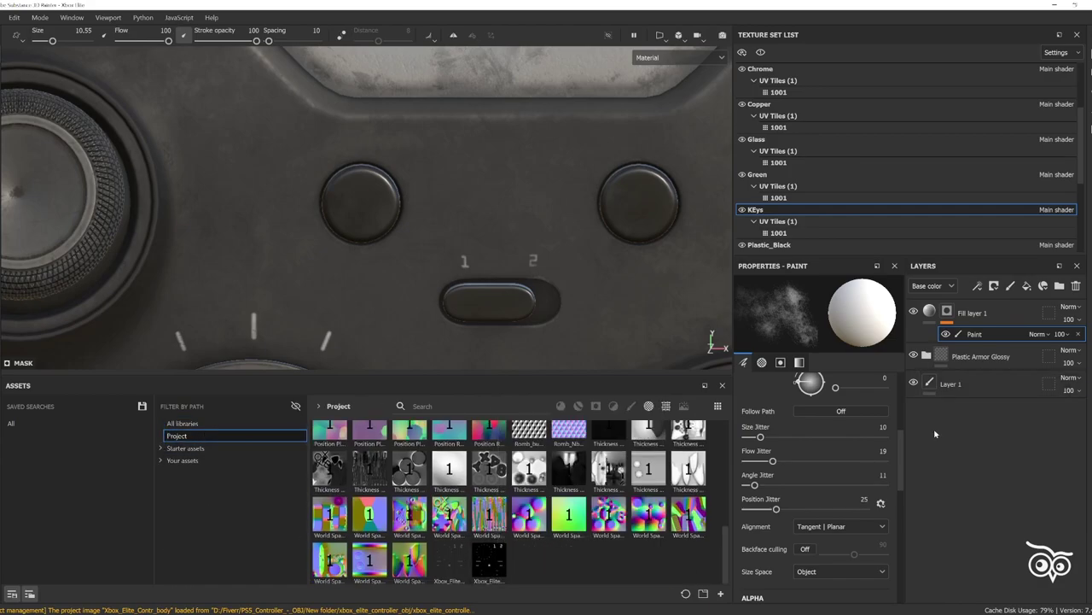
- Set the Xbox Elite texture as brush stencil and drag Xbox Elite controller key.tif toward Photoshop
left_click_drag(498, 566, 753, 493)
scroll(462, 199, "down", 3)
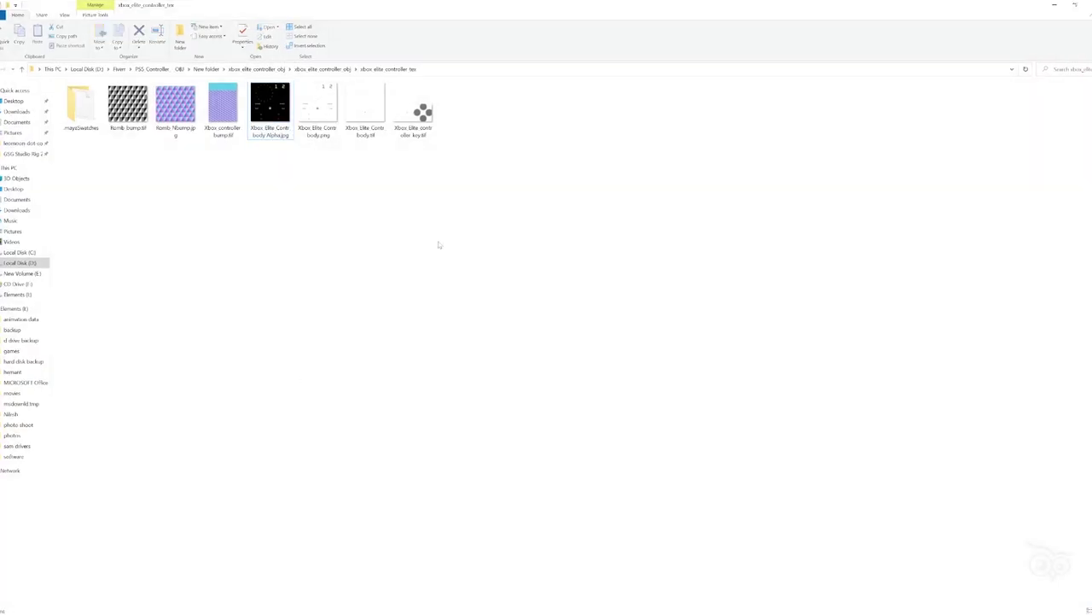
left_click_drag(418, 119, 176, 568)
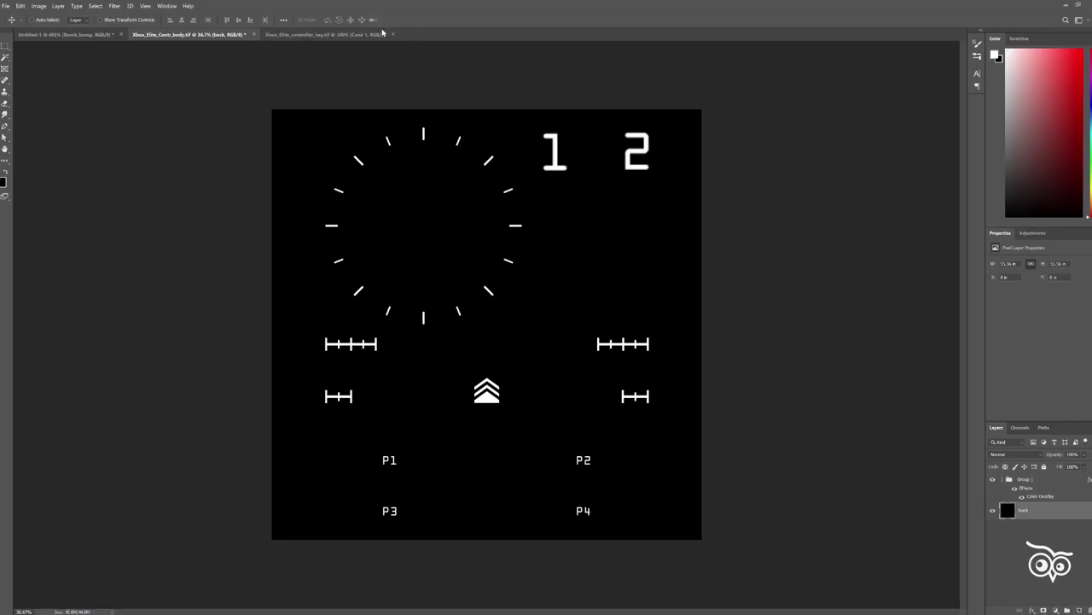
- Open the key texture and move its view and menu icons onto the body decal sheet
left_click_drag(106, 601, 329, 328)
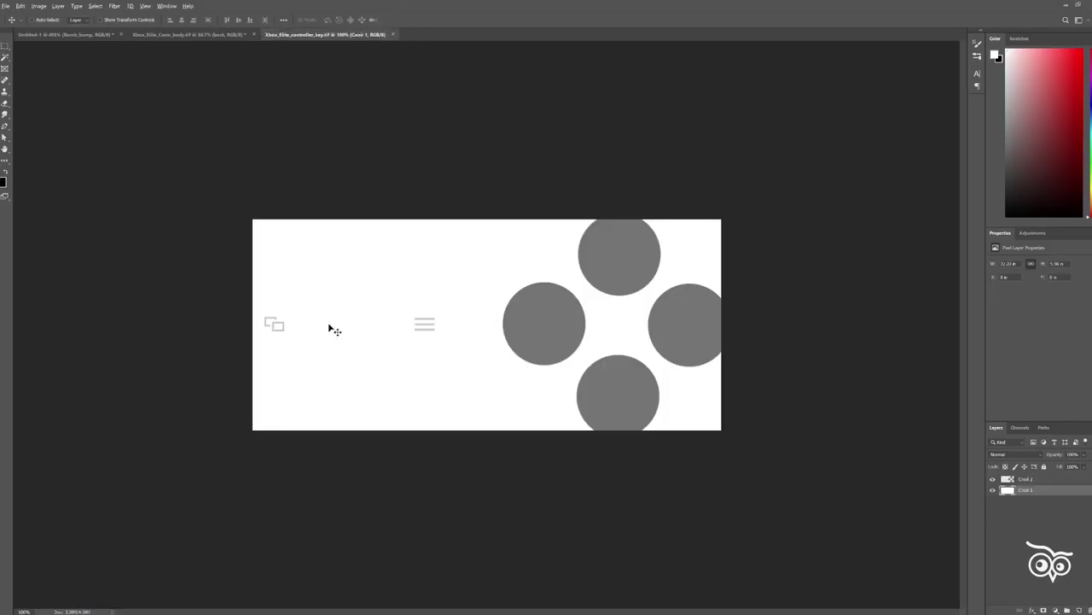
left_click(992, 491)
key("m")
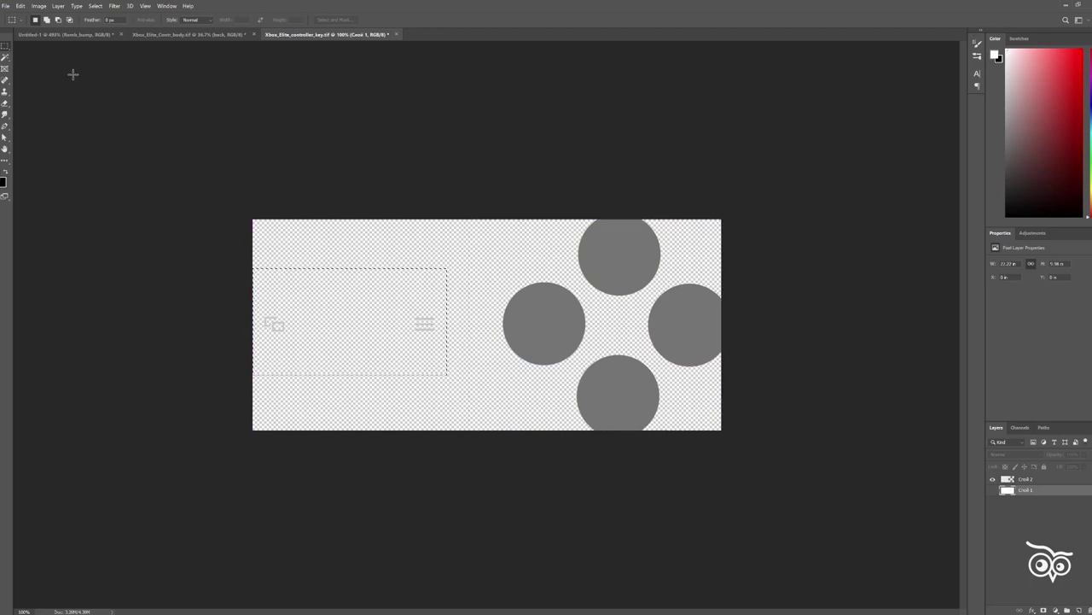
key("ctrl+j")
key("Return")
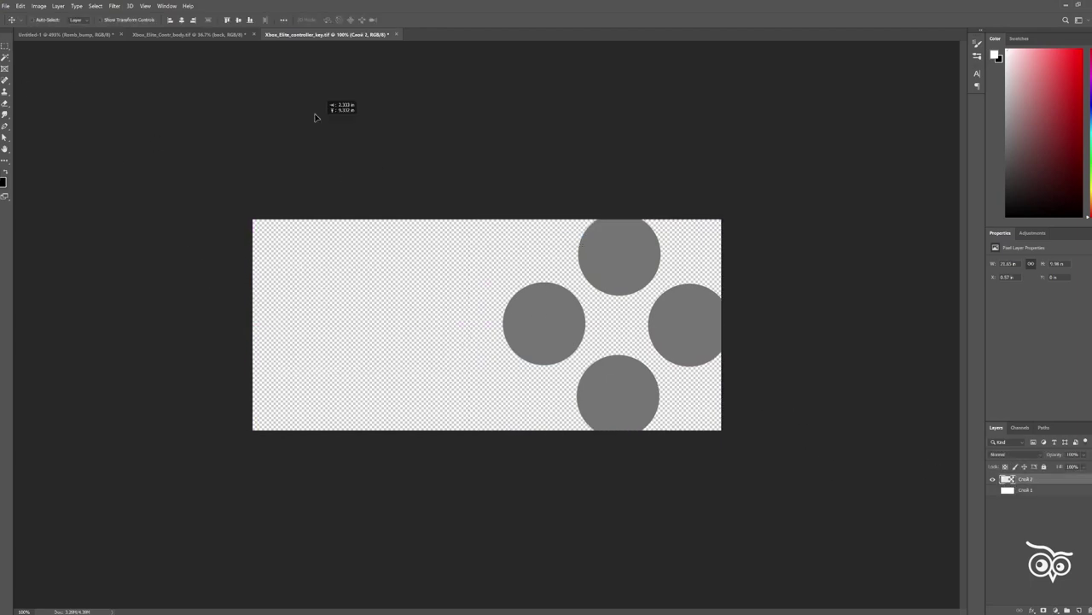
mouse_move(314, 117)
left_mouse_down()
mouse_move(239, 110)
mouse_move(516, 332)
left_mouse_up()
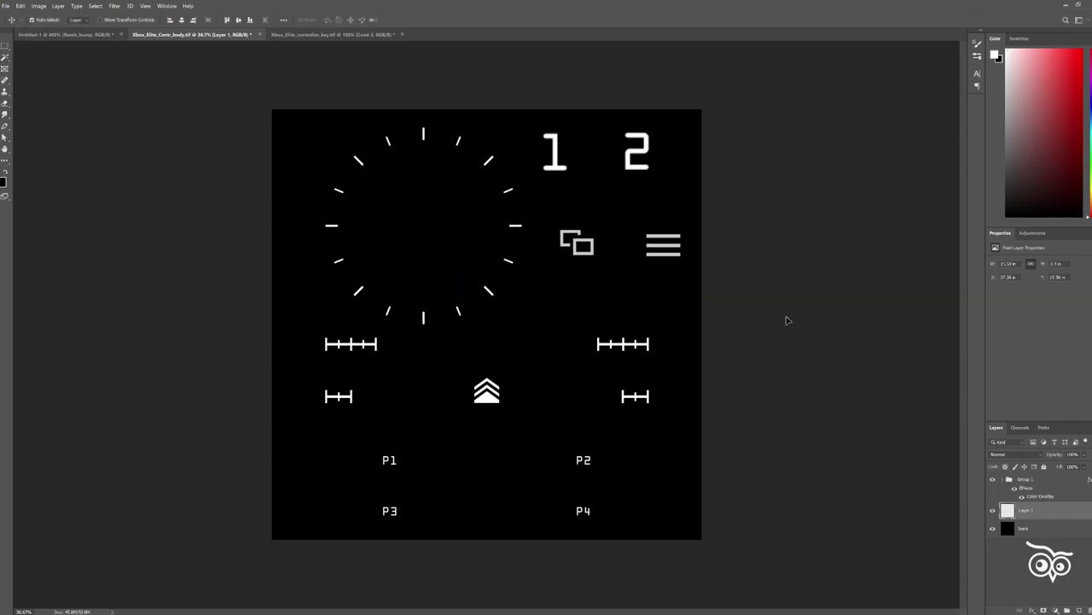
- Save the body decal sheet as PNG, replacing the existing file
key("ctrl+shift+s")
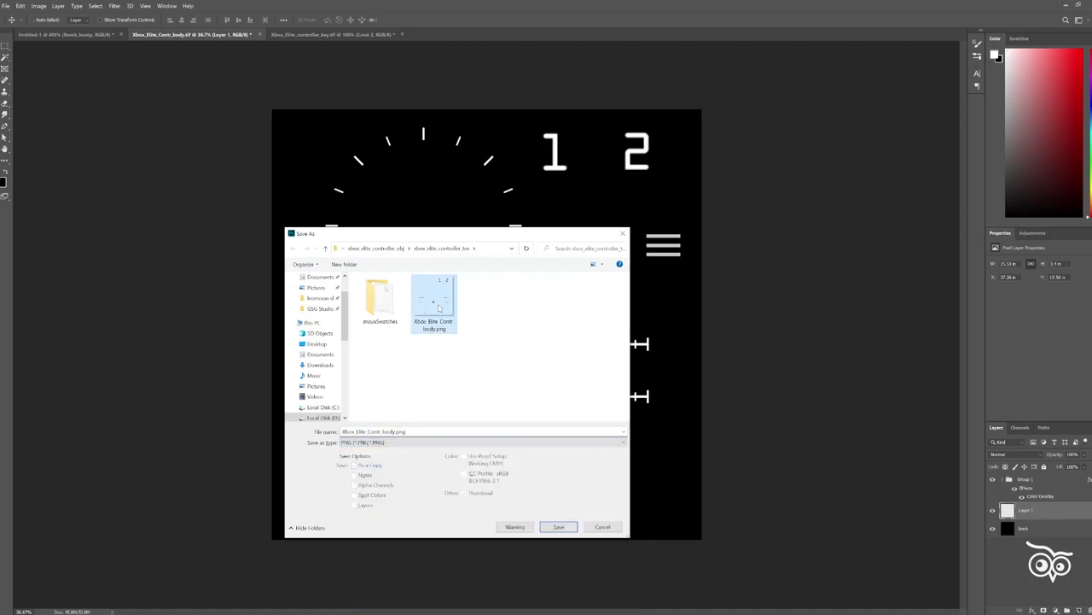
left_click(483, 442)
left_click(478, 514)
left_click(558, 526)
left_click(555, 315)
left_click(342, 244)
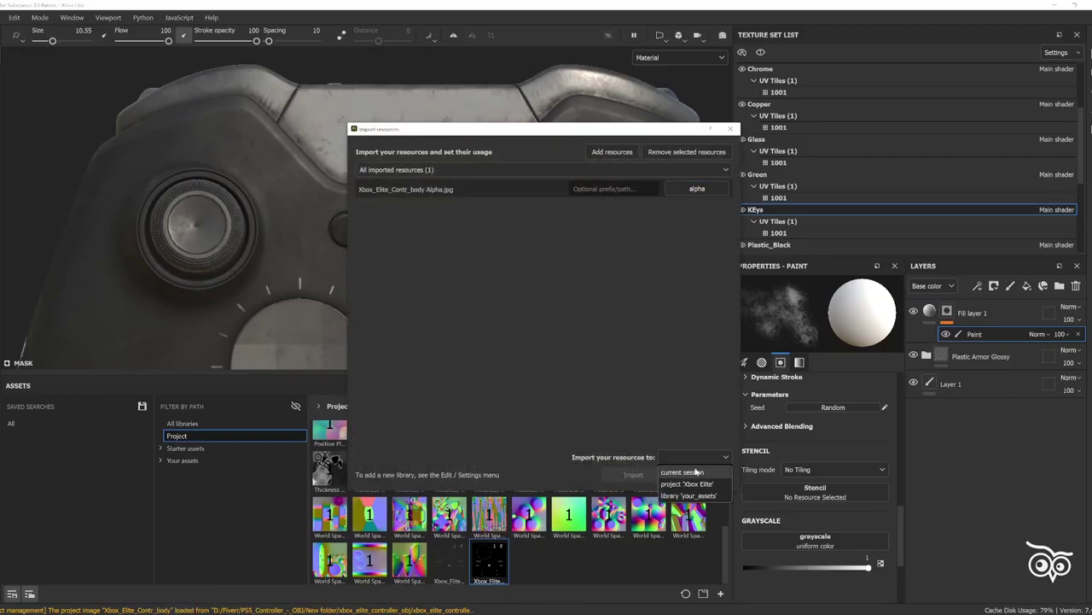
- Import Xbox_Elite_Contr_body Alpha.jpg as stencil and align the centre buttons beneath it
left_click(633, 475)
left_click_drag(608, 561, 815, 494)
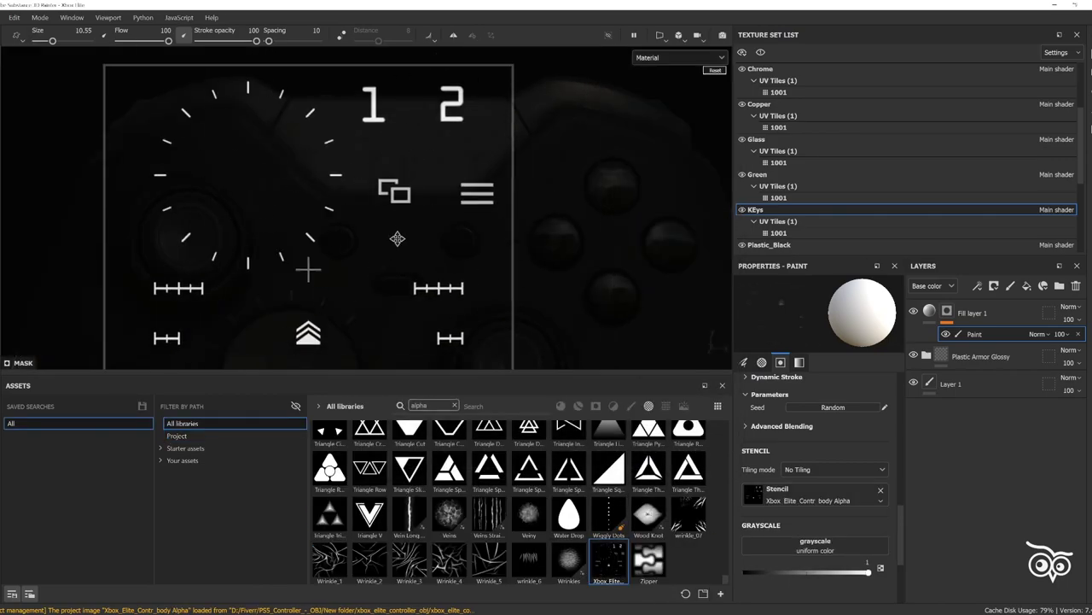
middle_click_drag(397, 238, 326, 253)
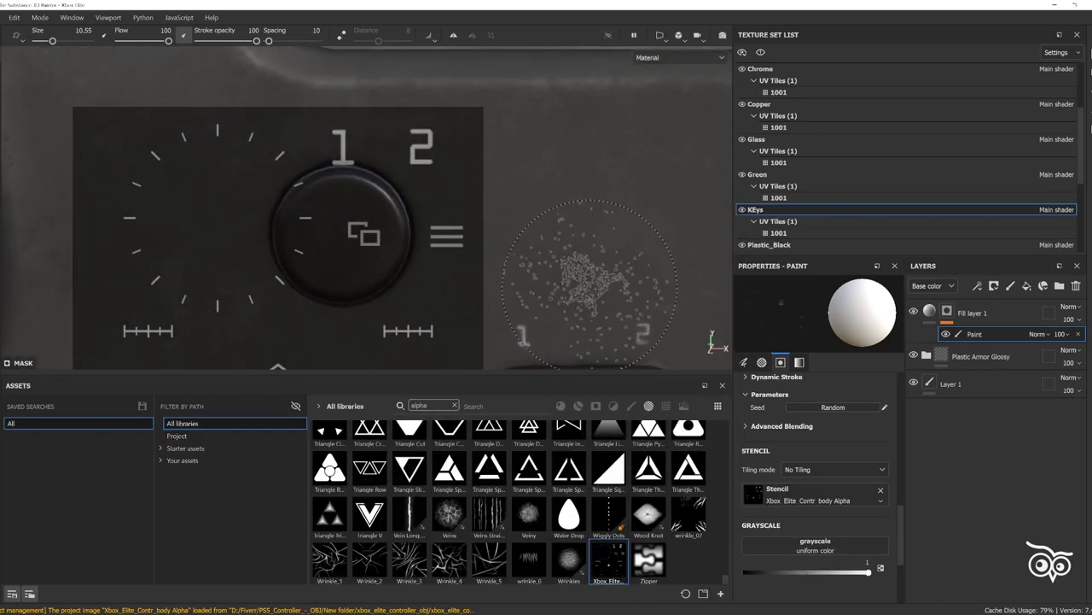
right_click_drag(327, 254, 426, 293, "alt")
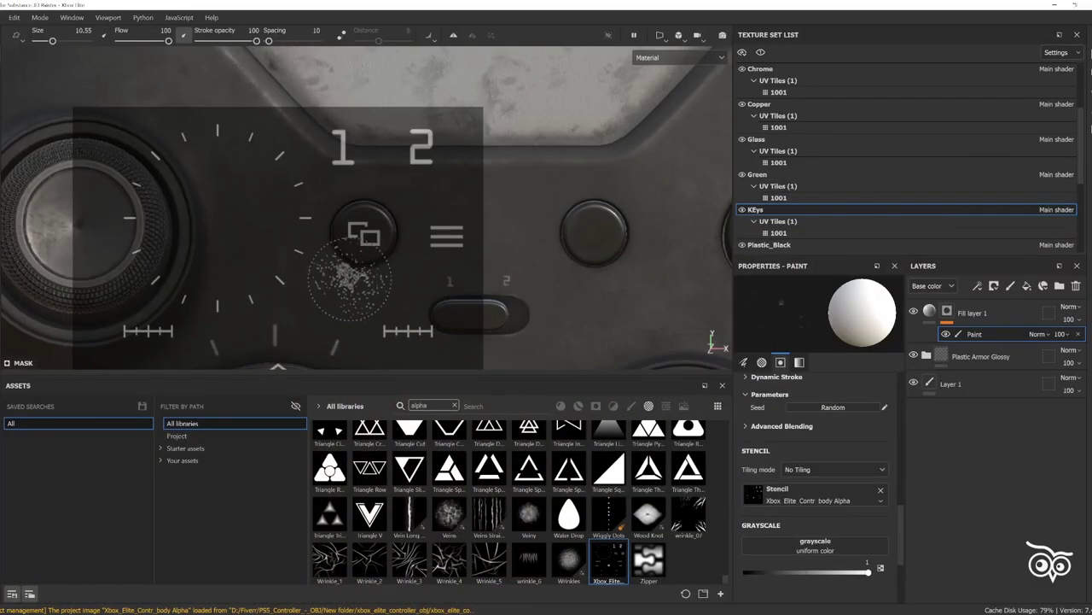
left_click_drag(461, 324, 406, 308, "alt")
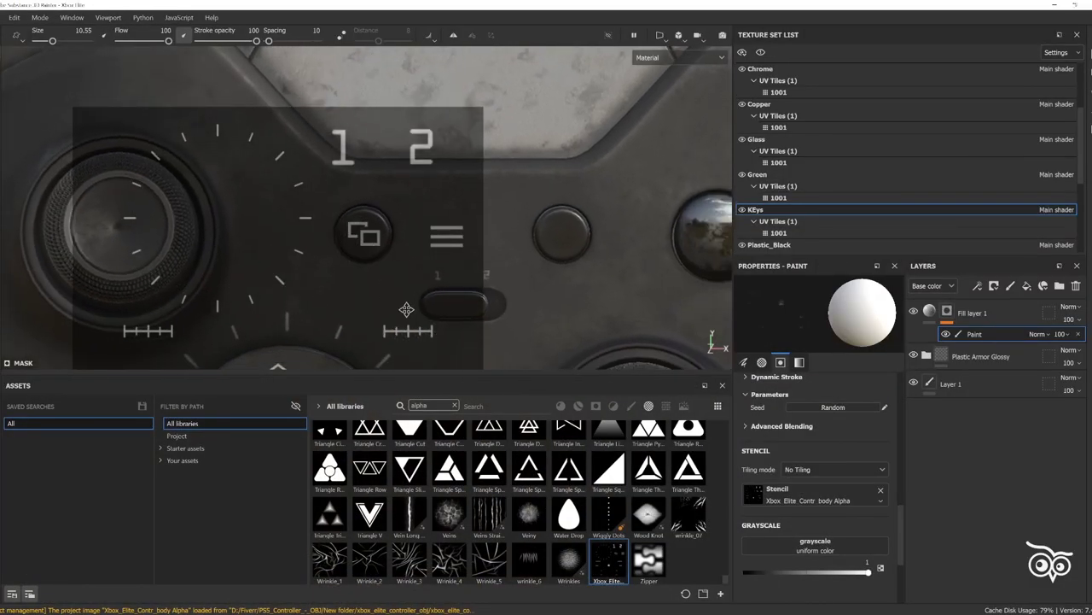
scroll(819, 478, "down", 3)
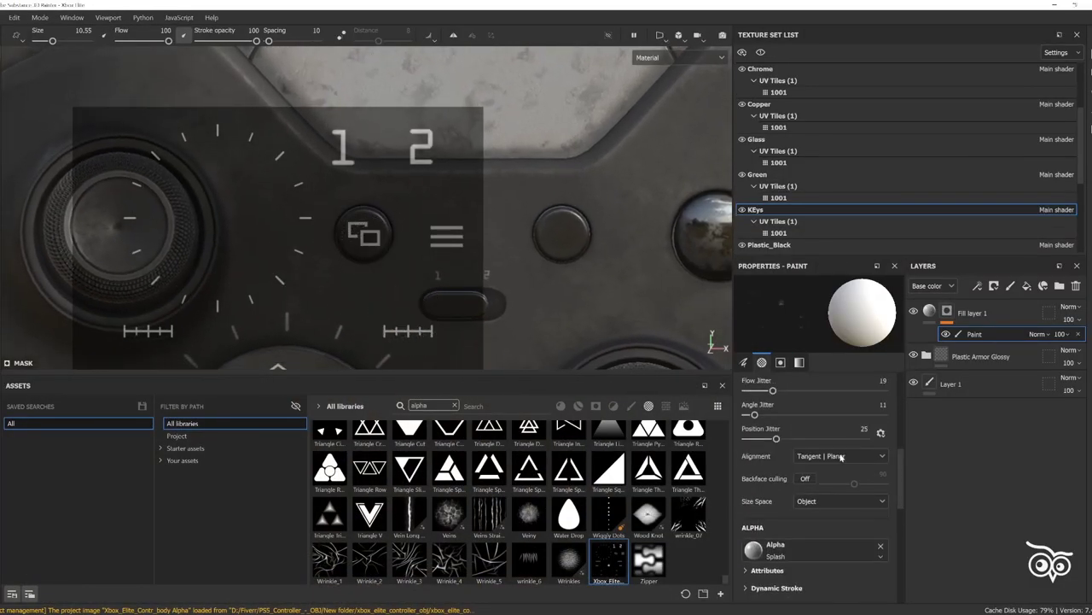
scroll(841, 458, "down", 3)
scroll(841, 458, "down", 5)
scroll(840, 459, "down", 3)
scroll(841, 452, "up", 3)
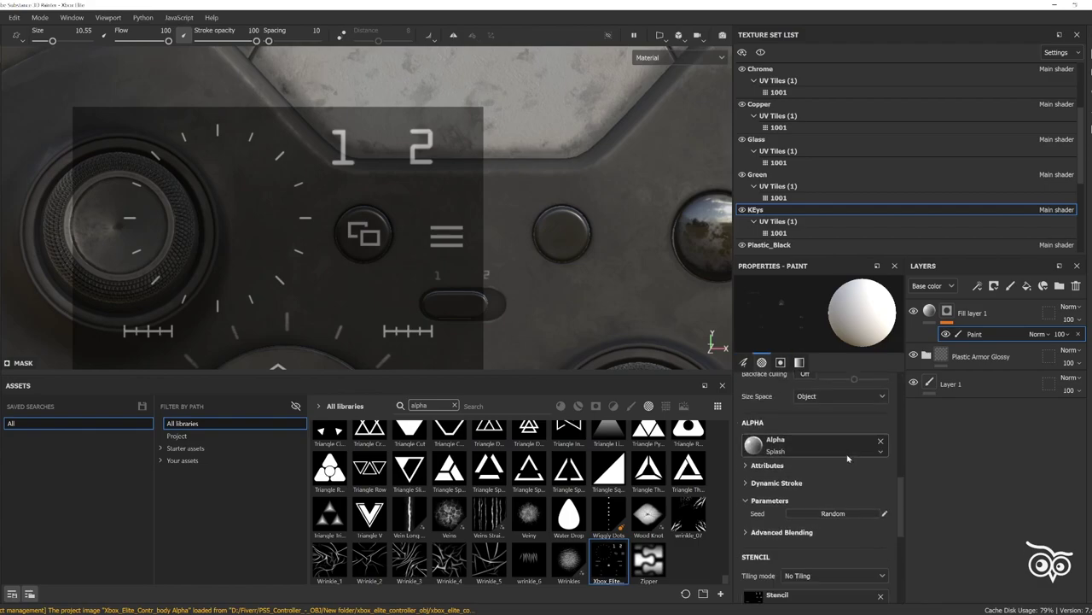
- Paint the view and menu icons with the Shape brush alpha, then clear the stencil
left_click(837, 447)
type("pe")
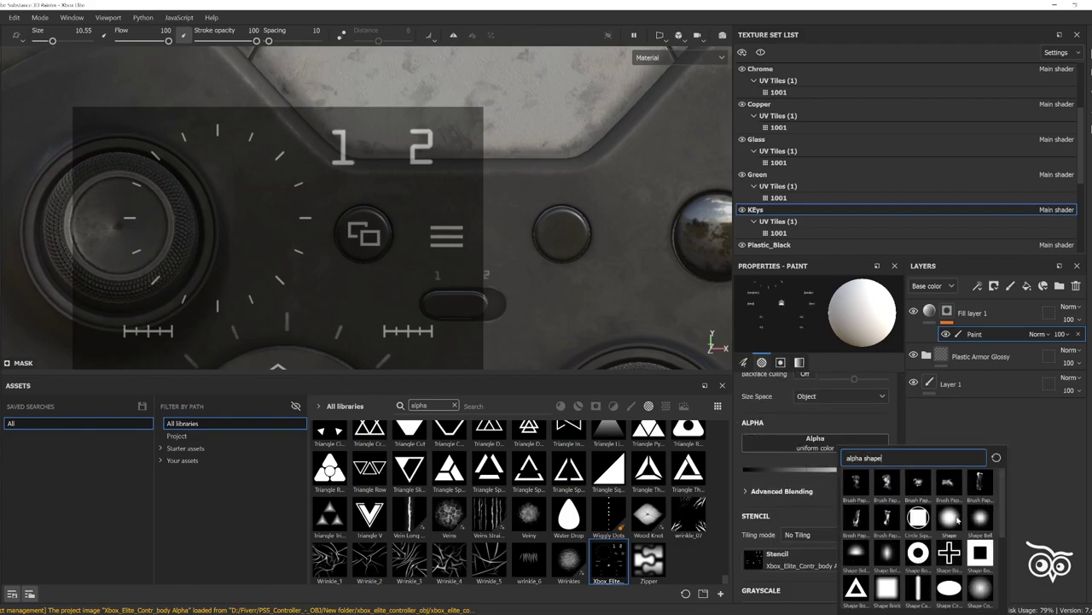
left_click(957, 517)
mouse_move(575, 236)
middle_mouse_down("alt")
mouse_move(507, 236)
mouse_move(415, 305)
middle_mouse_up("alt")
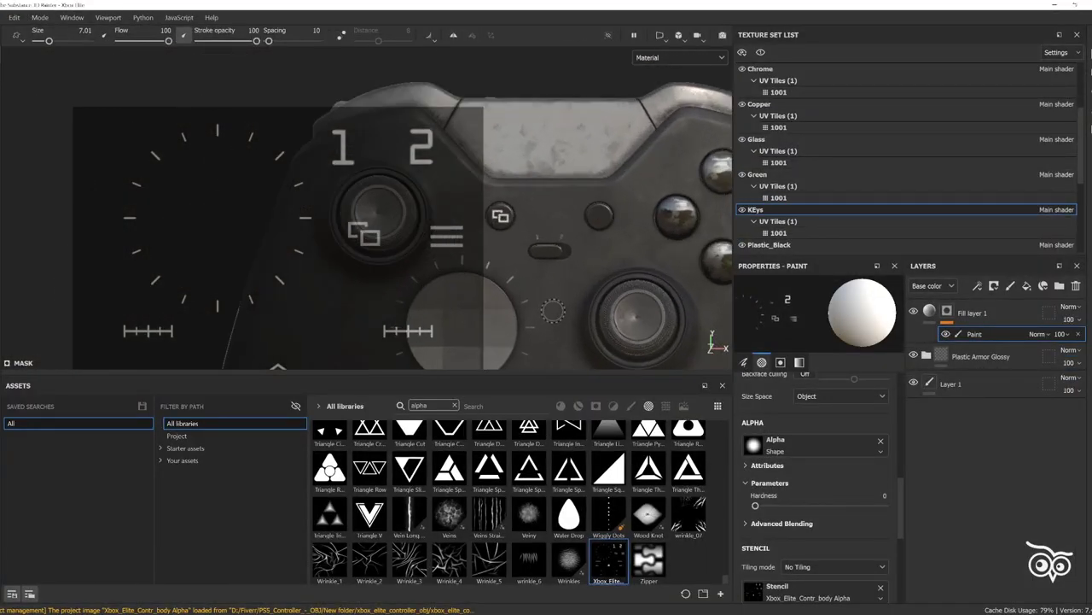
scroll(573, 274, "up", 2)
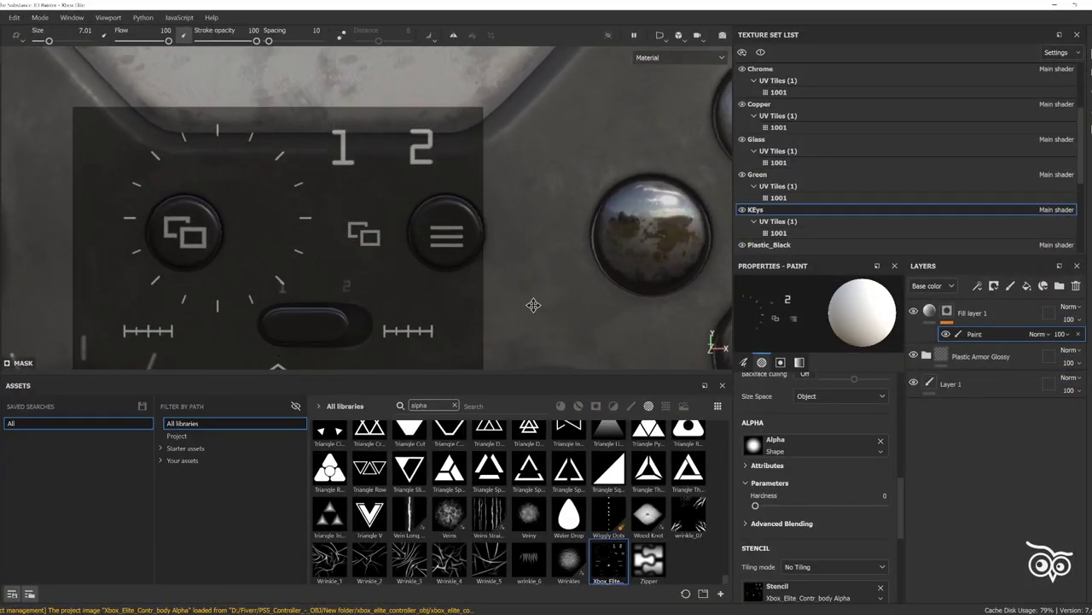
scroll(542, 297, "down", 2)
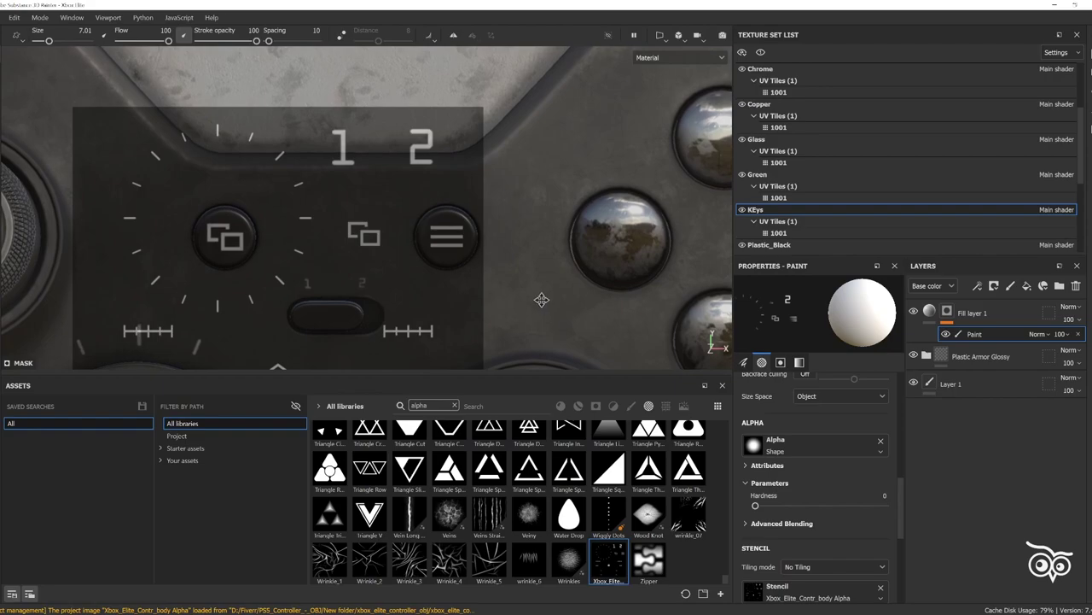
left_click(881, 587)
mouse_move(367, 213)
left_mouse_down("alt")
mouse_move(450, 271)
mouse_move(512, 256)
left_mouse_up("alt")
scroll(449, 272, "up", 3)
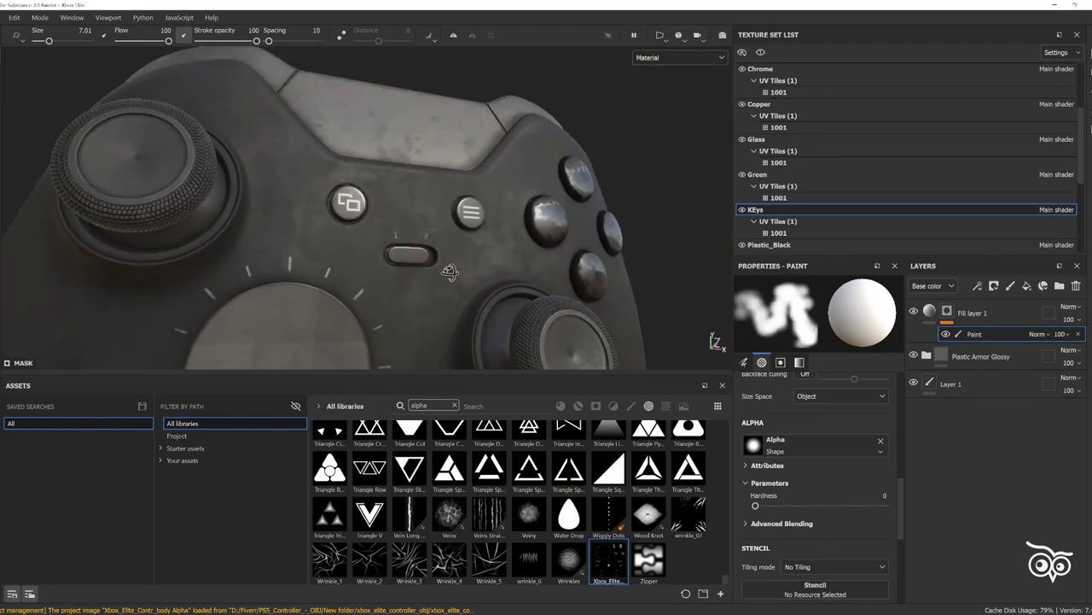
- Give Fill layer 1 roughness 0.25, inspect the controller, and toggle Rubber_Bump's visibility
left_click(972, 313)
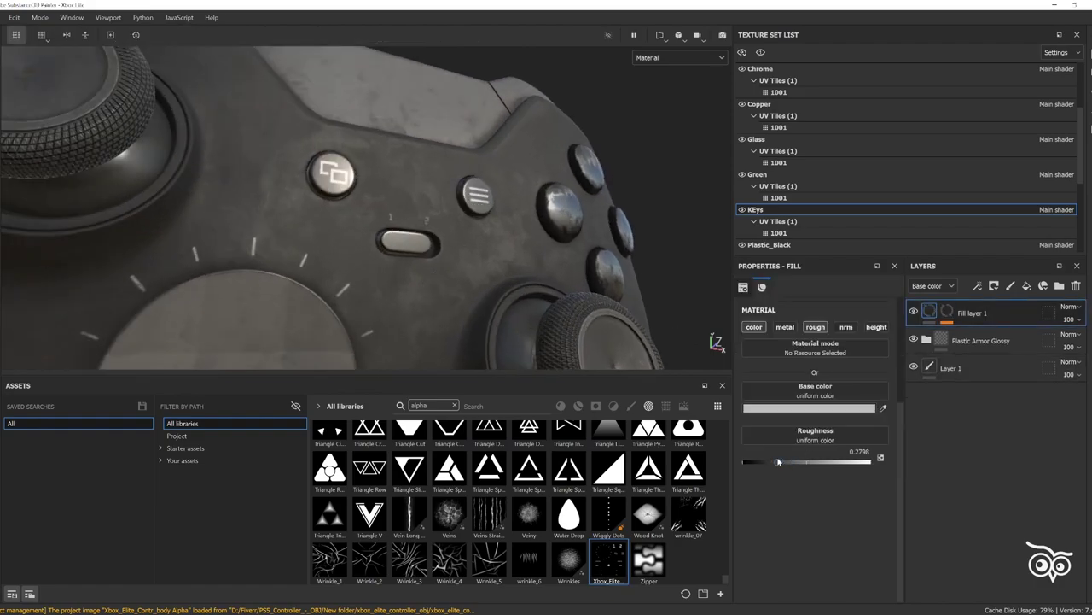
mouse_move(367, 213)
left_mouse_down("alt")
mouse_move(444, 222)
mouse_move(384, 213)
left_mouse_up("alt")
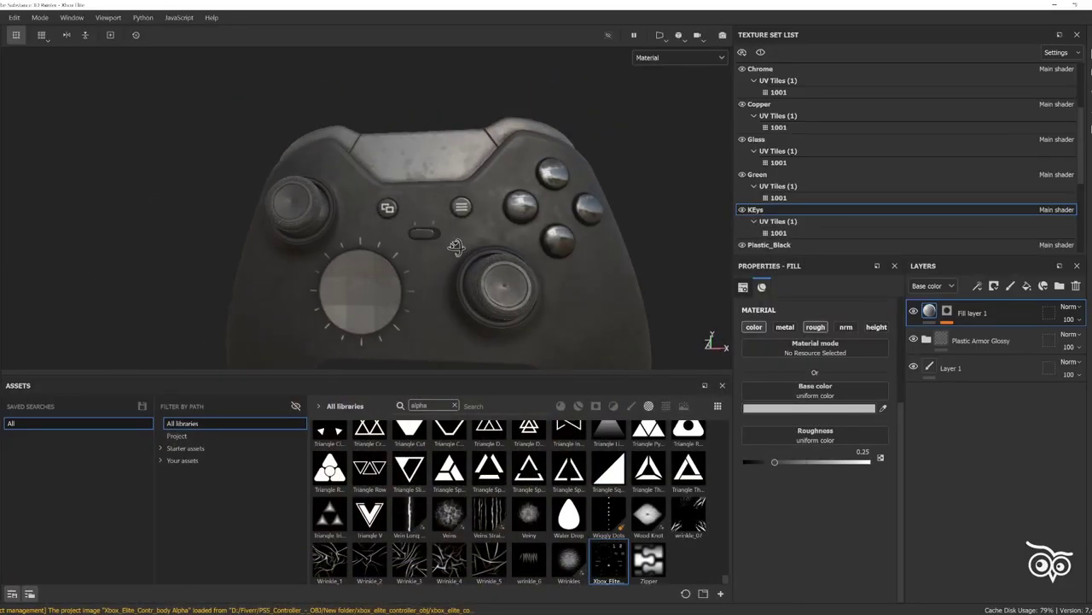
scroll(521, 358, "up", 3)
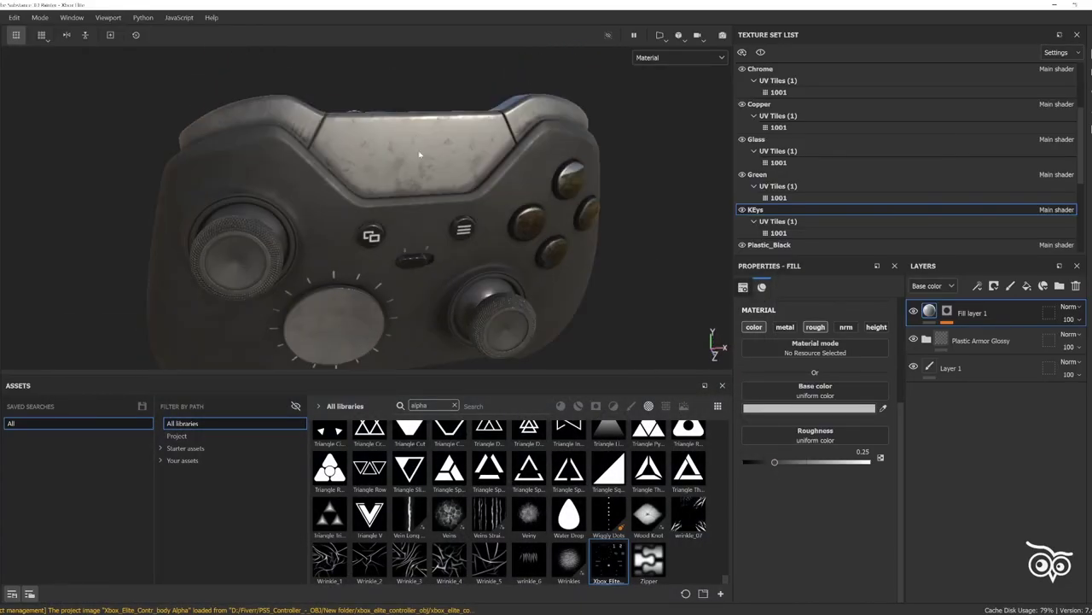
mouse_move(429, 161)
left_mouse_down("alt")
mouse_move(486, 188)
mouse_move(628, 203)
left_mouse_up("alt")
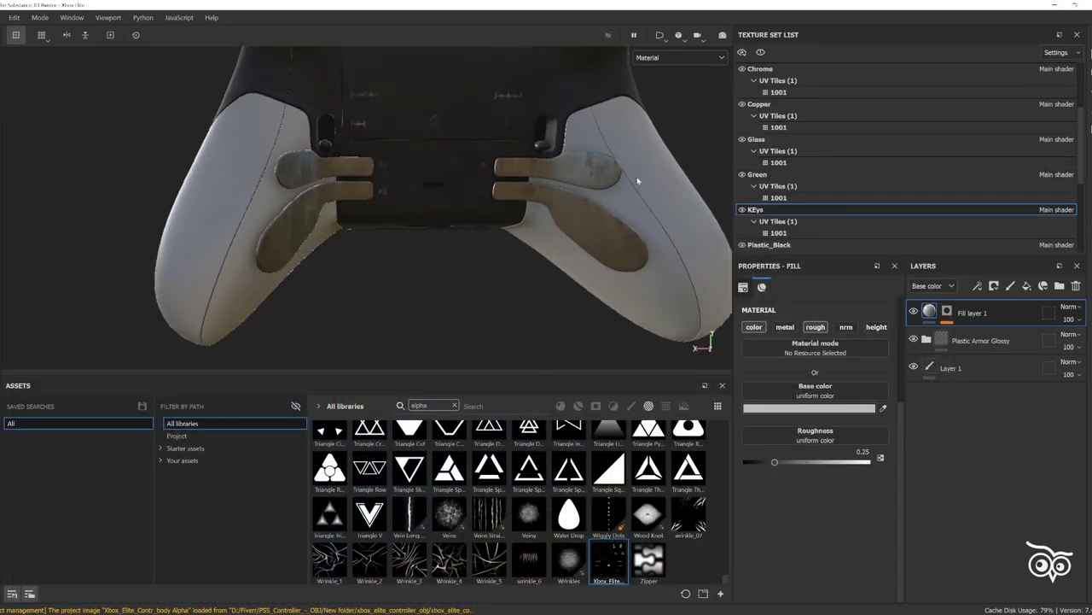
mouse_move(637, 180)
left_mouse_down("alt")
mouse_move(315, 285)
mouse_move(664, 142)
left_mouse_up("alt")
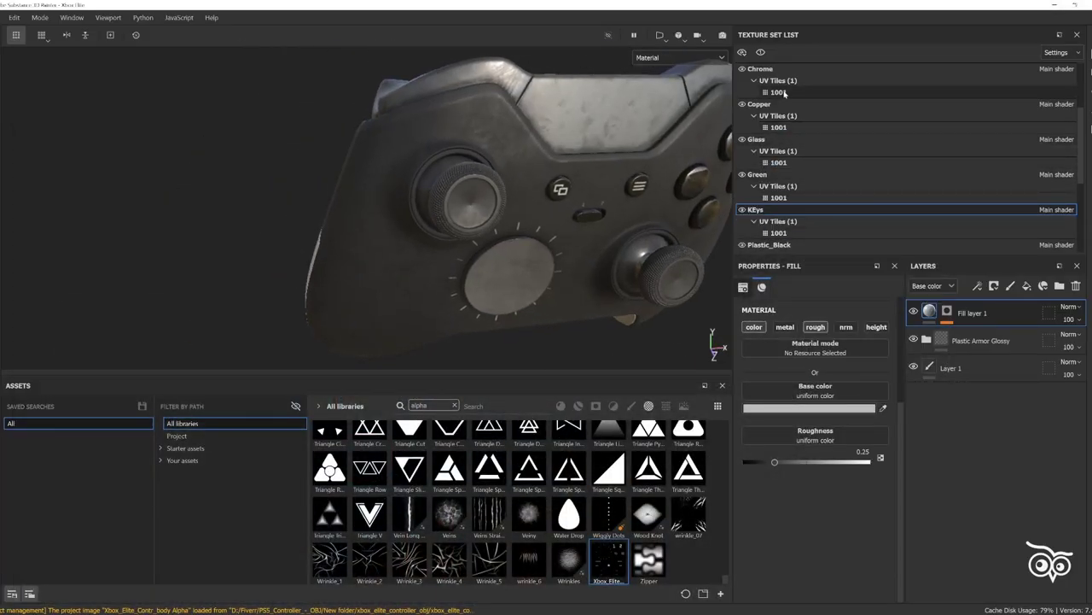
scroll(768, 196, "up", 3)
scroll(771, 214, "down", 5)
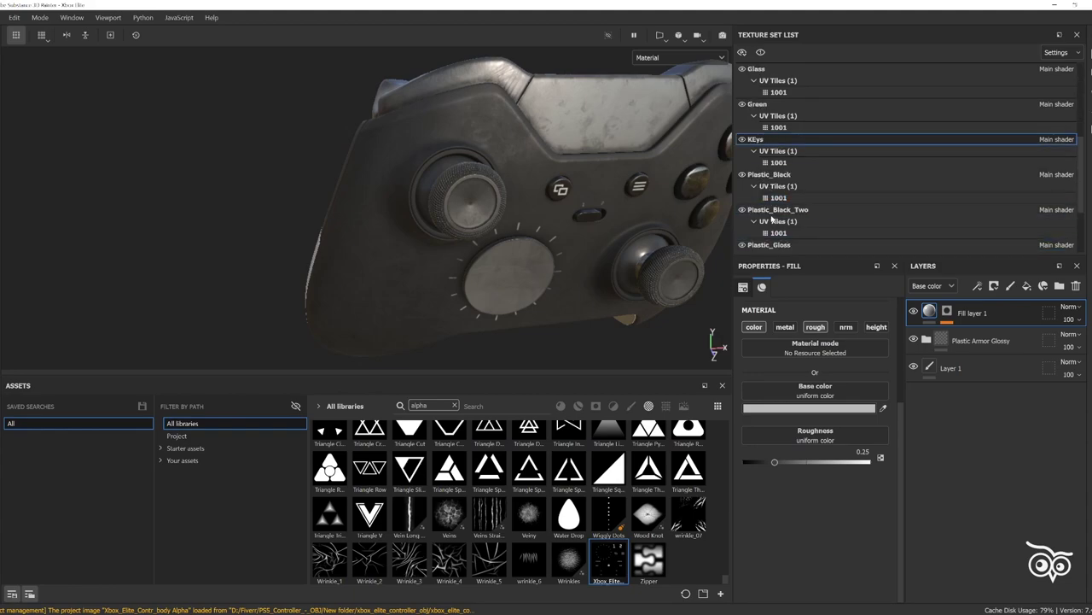
scroll(743, 205, "down", 3)
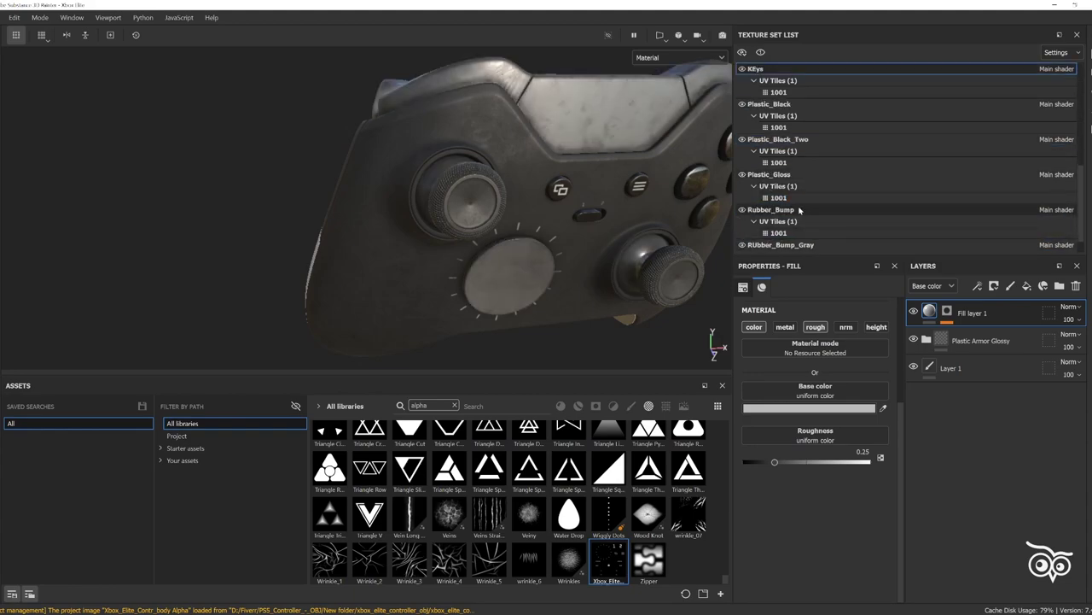
left_click(743, 186)
left_click(742, 186)
- Show Rubber_Bump's layers, collapse Plastic Dusty and select Fill layer 1
left_click(819, 191)
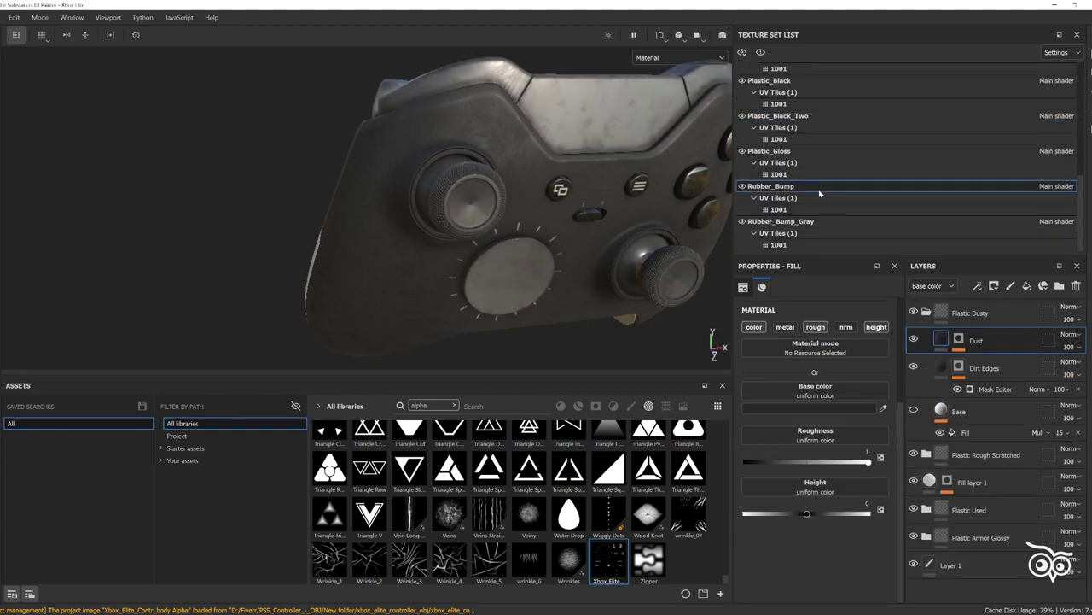
left_click(923, 314)
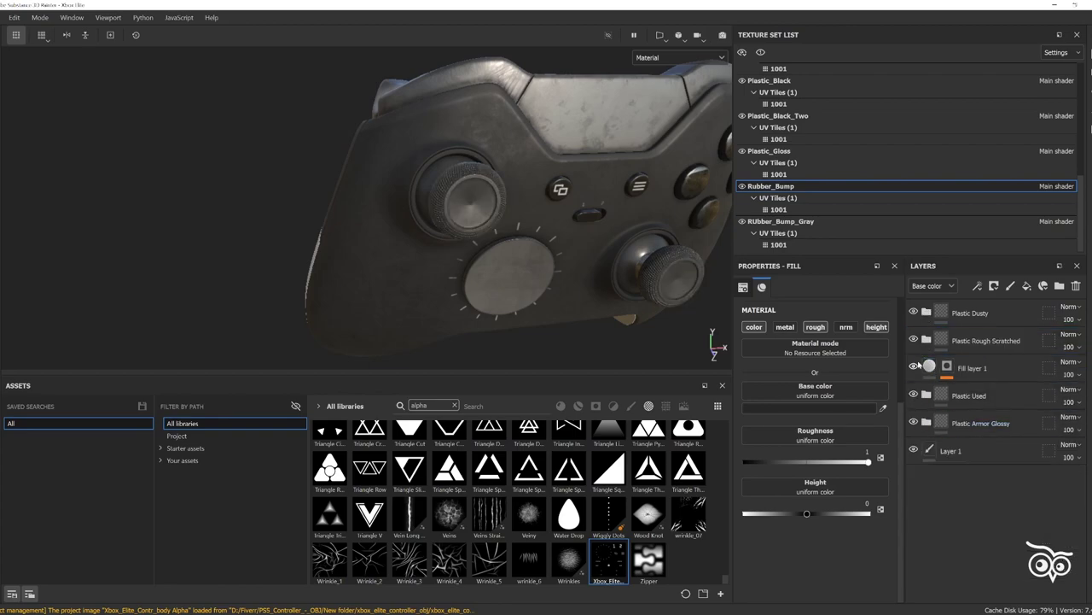
left_click(928, 367)
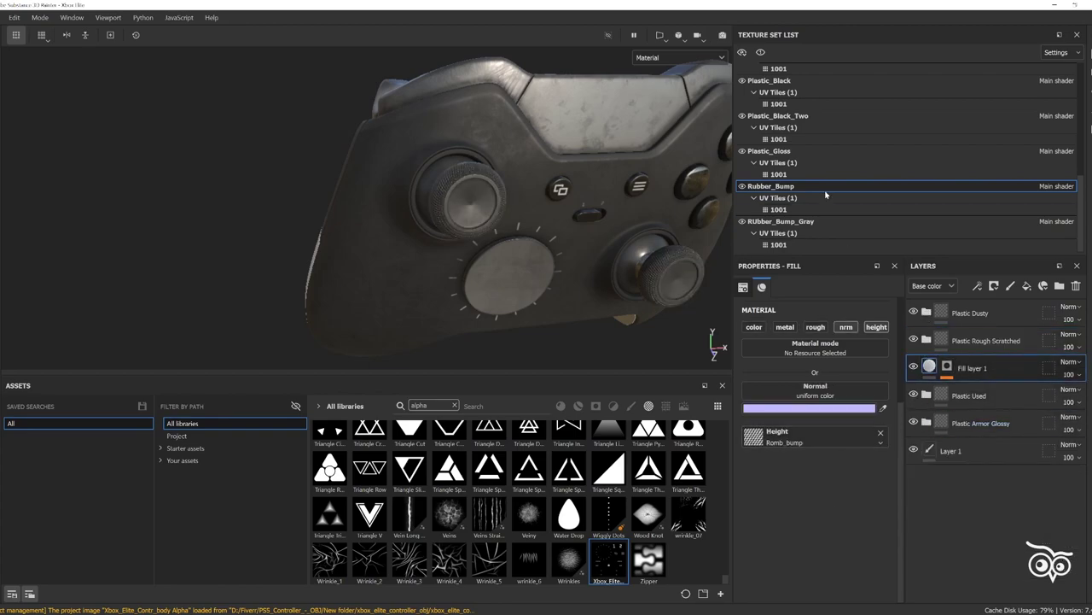
left_click_drag(518, 181, 661, 181, "alt")
- Switch to RUbber_Bump_Gray, set the Romb_bump fill to UV scale 20, and clear the alpha search
left_click(745, 224)
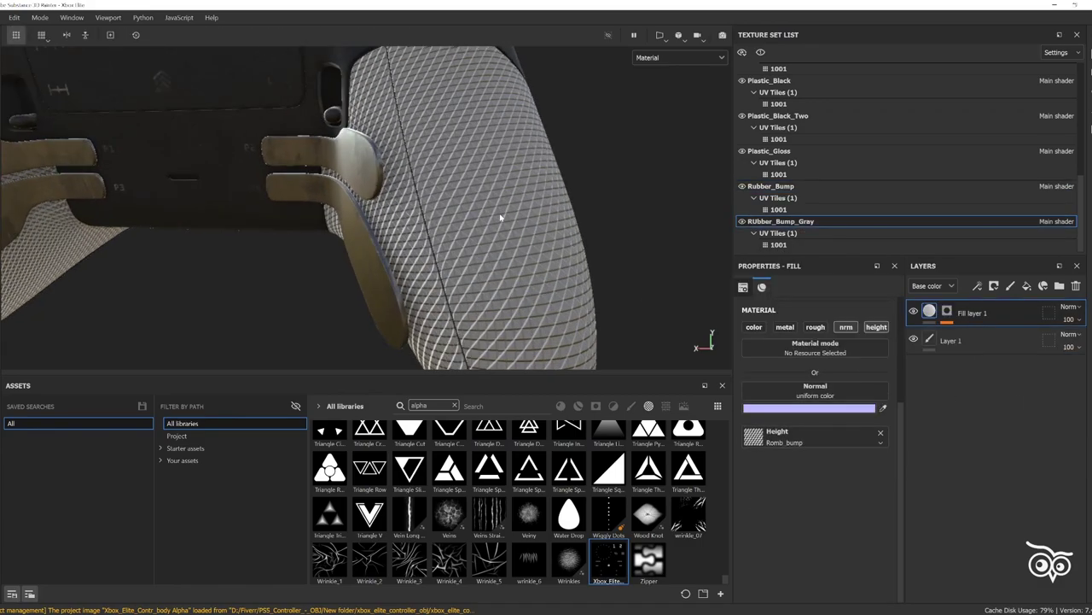
left_click_drag(501, 217, 617, 210, "alt")
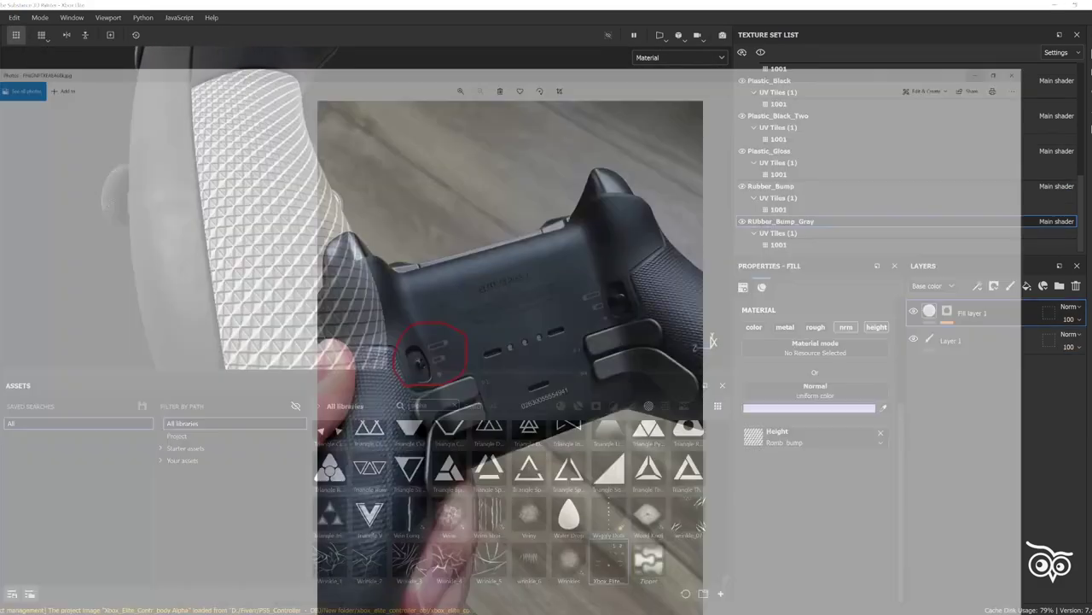
mouse_move(470, 325)
left_mouse_down("alt")
mouse_move(447, 268)
mouse_move(435, 317)
left_mouse_up("alt")
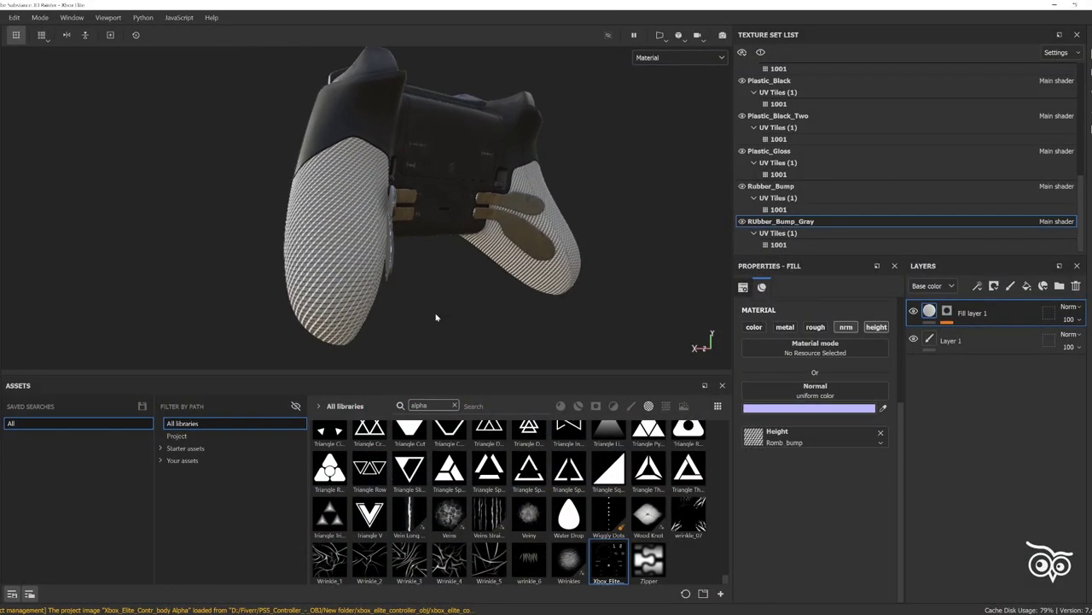
left_click(947, 311)
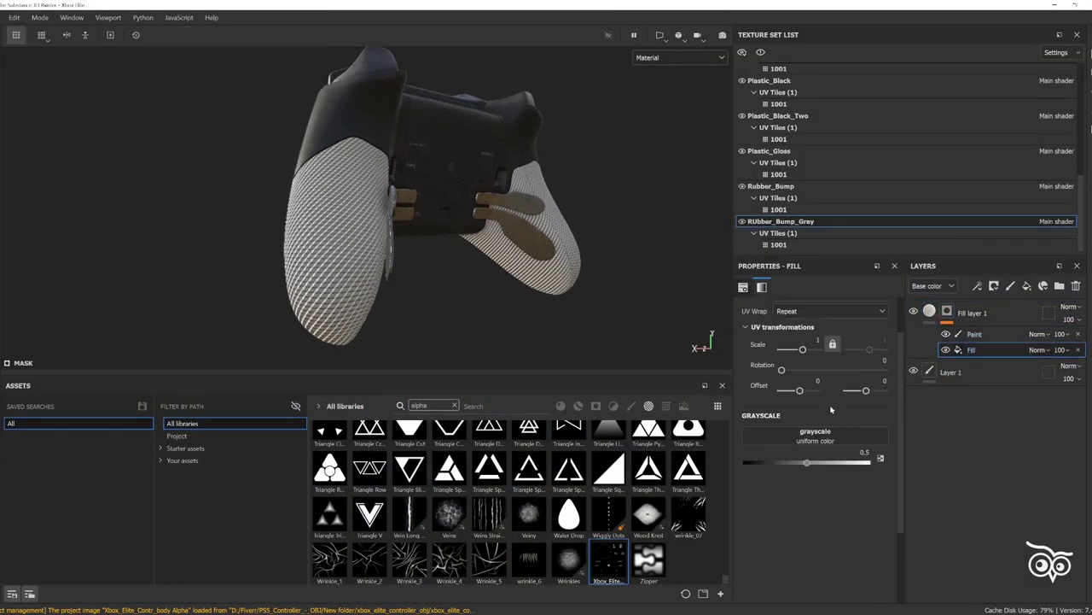
scroll(830, 410, "up", 2)
left_click(964, 312)
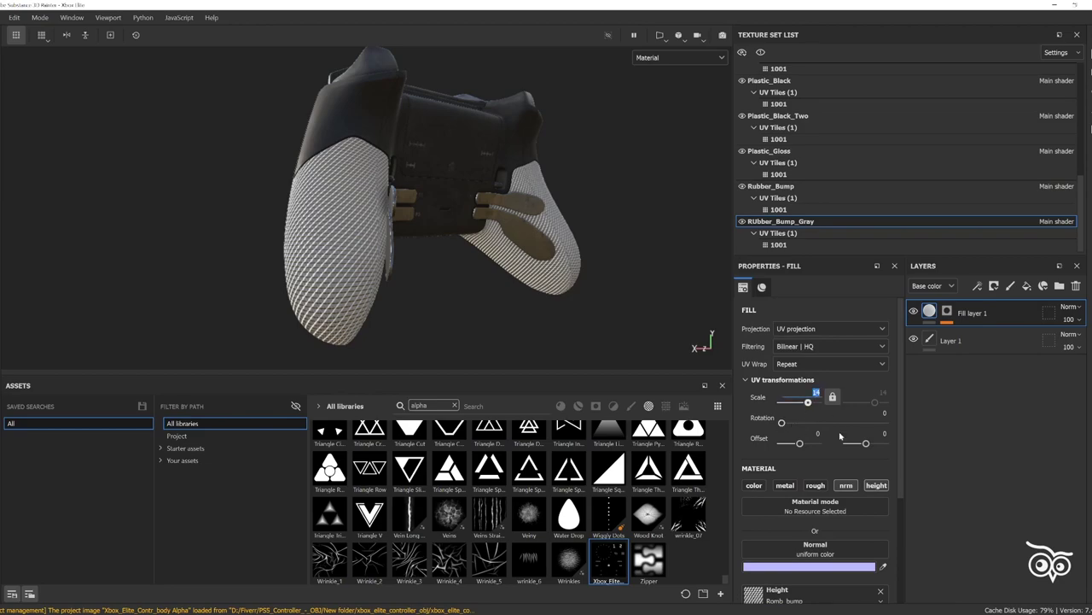
mouse_move(434, 263)
left_mouse_down("alt")
mouse_move(378, 275)
mouse_move(519, 299)
left_mouse_up("alt")
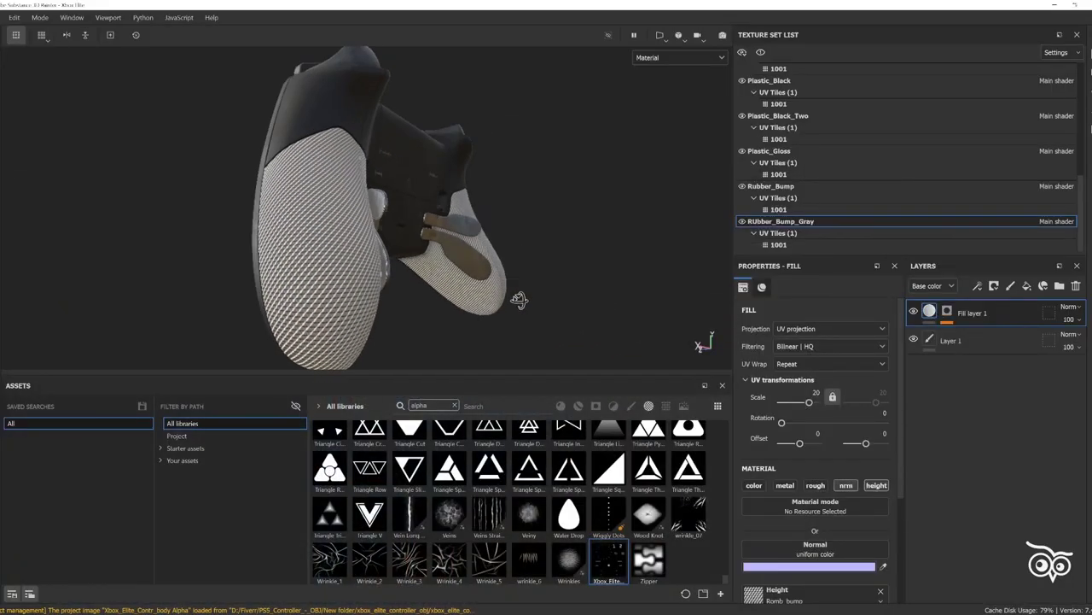
scroll(519, 299, "up", 5)
scroll(427, 282, "up", 4)
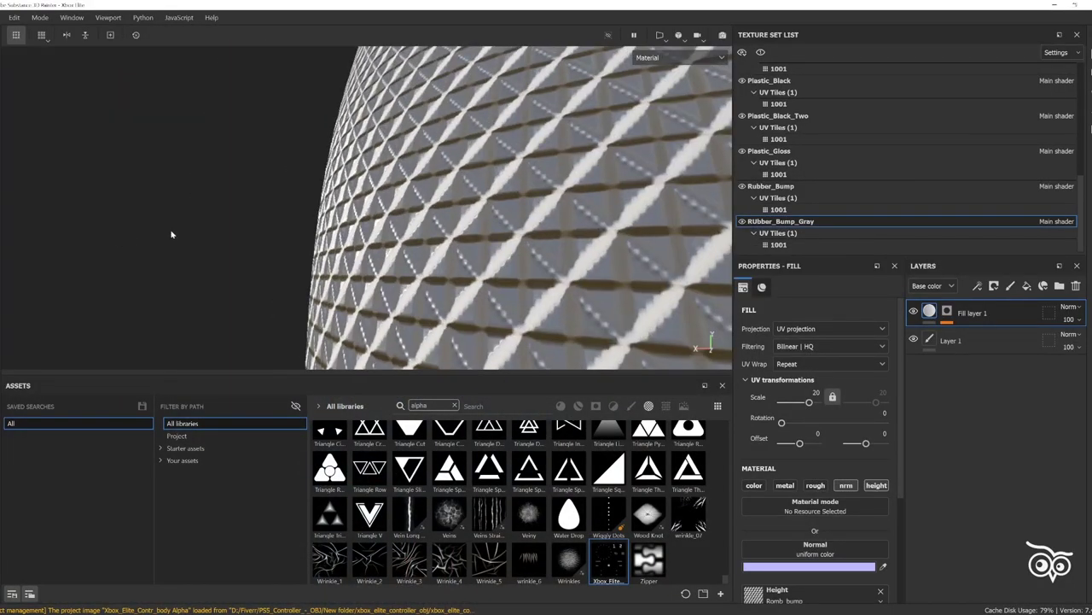
scroll(598, 179, "down", 4)
scroll(597, 180, "down", 4)
left_click(455, 406)
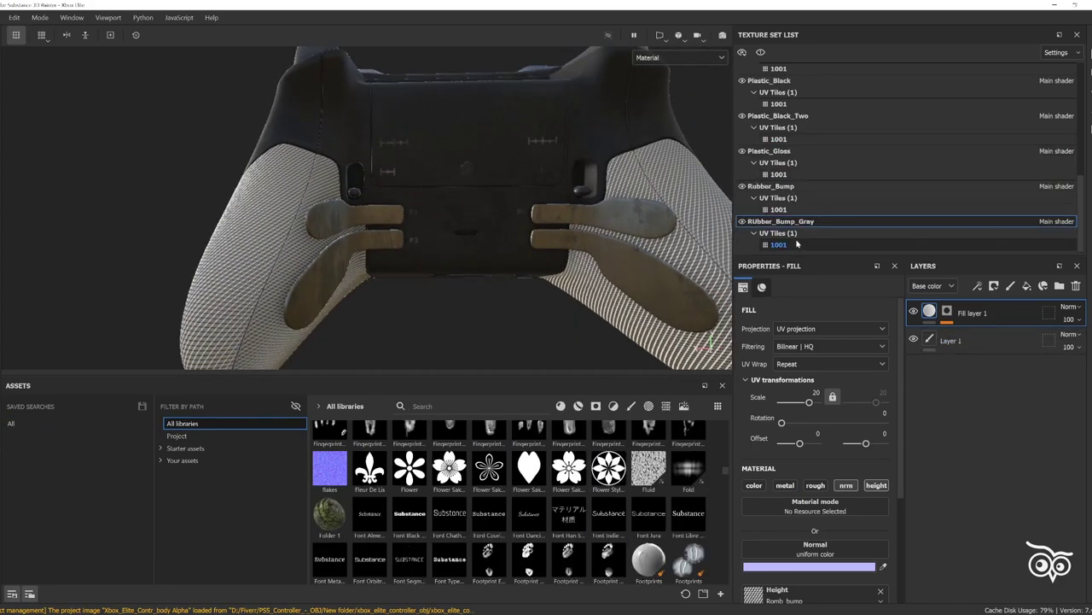
- Paste the Plastic Used and Plastic Armor Glossy folders from Rubber_Bump into the RUbber_Bump_Gray texture set
left_click(794, 187)
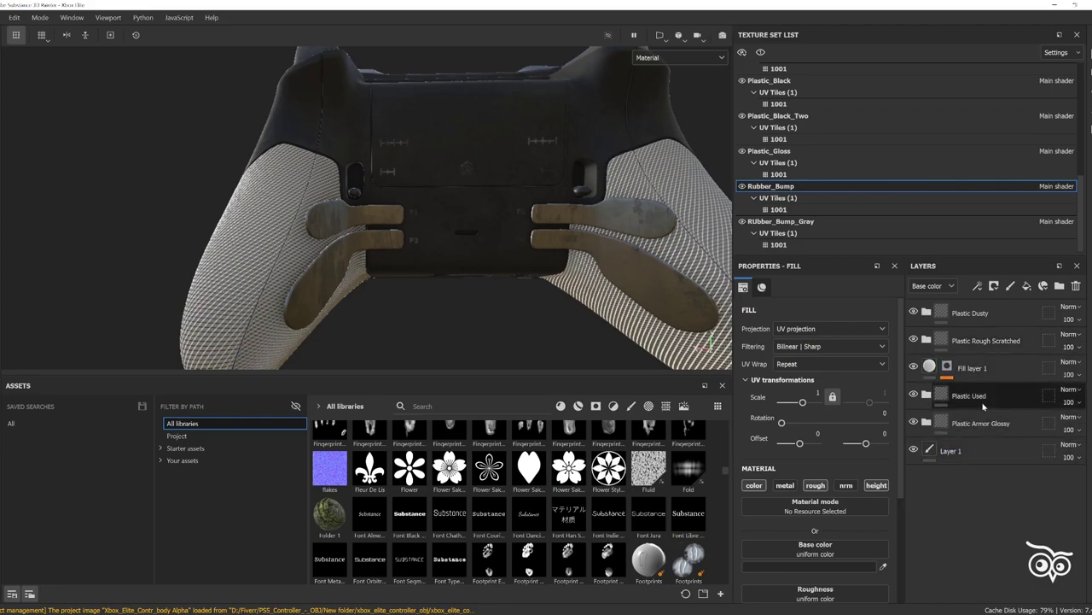
left_click(781, 221)
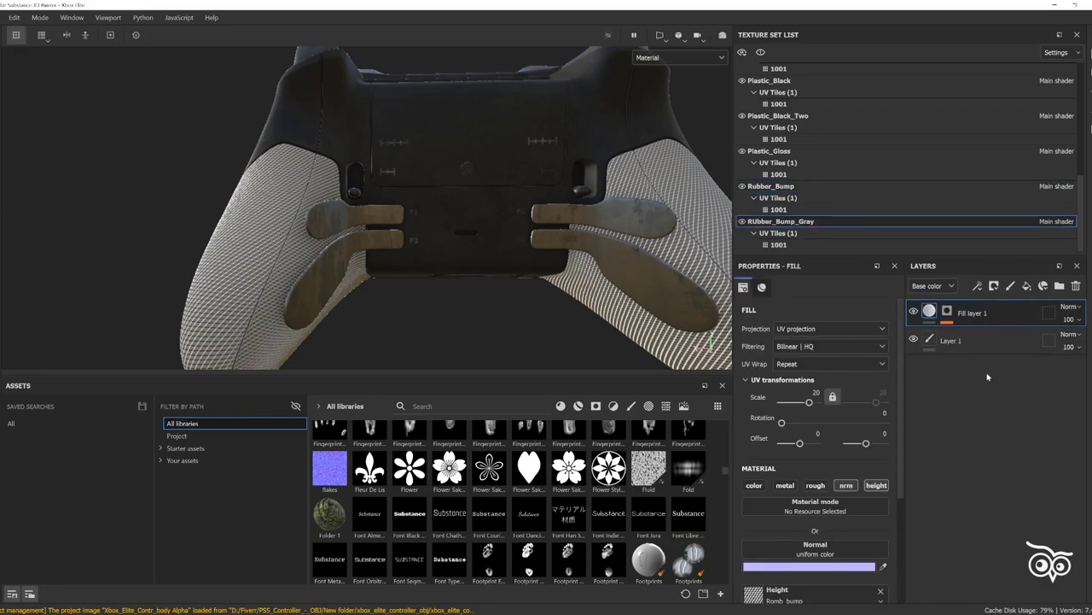
key("ctrl+v")
mouse_move(512, 256)
left_mouse_down("alt")
mouse_move(276, 274)
mouse_move(464, 207)
mouse_move(429, 236)
left_mouse_up("alt")
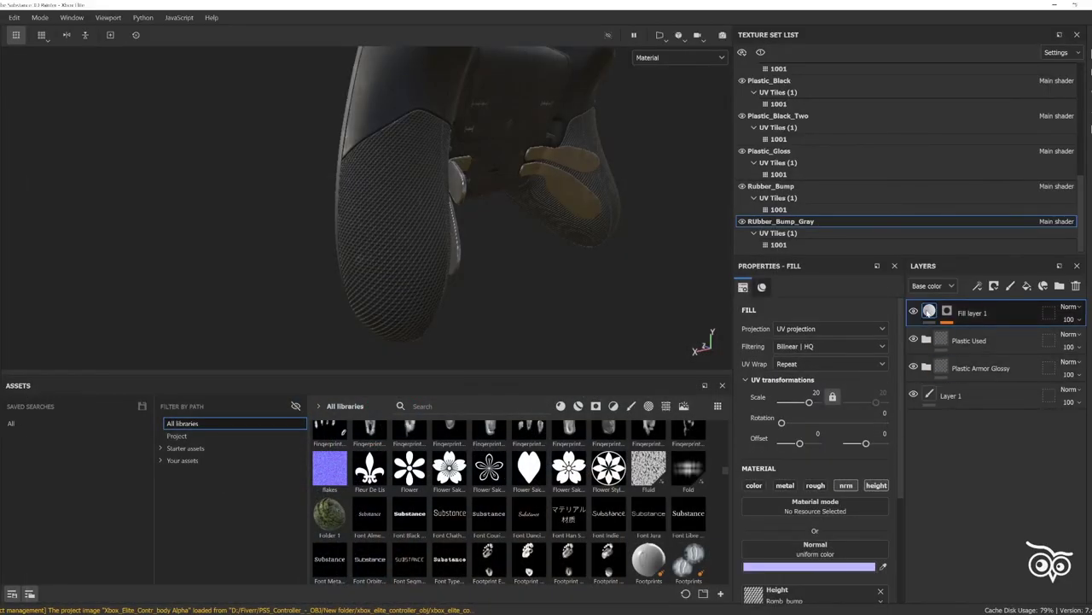
- Add a Paint effect to Fill layer 1's mask, then delete it, leaving only Fill
right_click(947, 309)
left_click(820, 431)
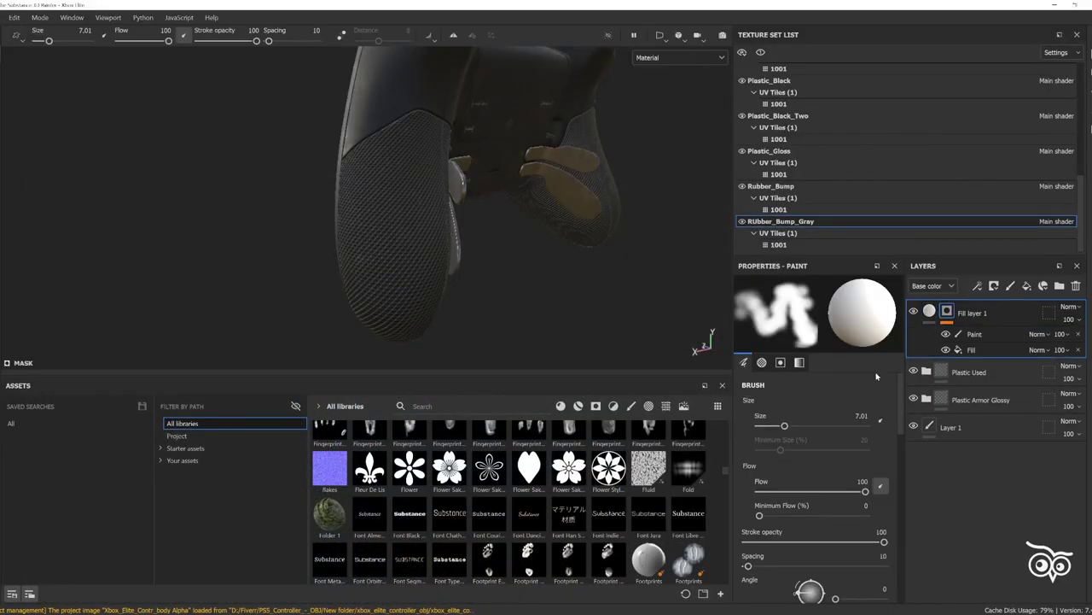
scroll(835, 414, "down", 3)
scroll(758, 505, "down", 4)
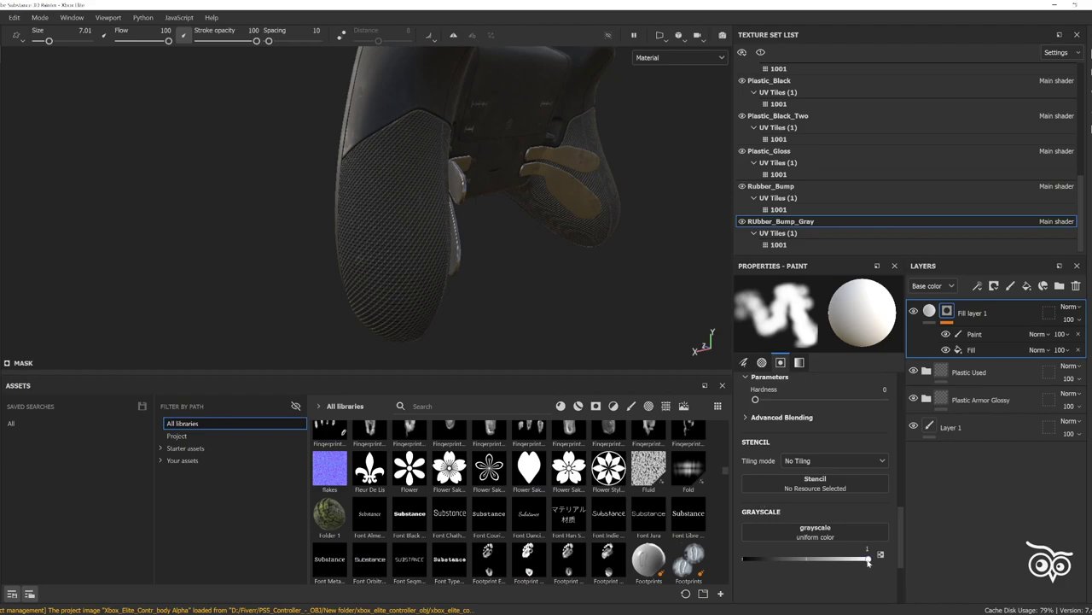
left_click(948, 349)
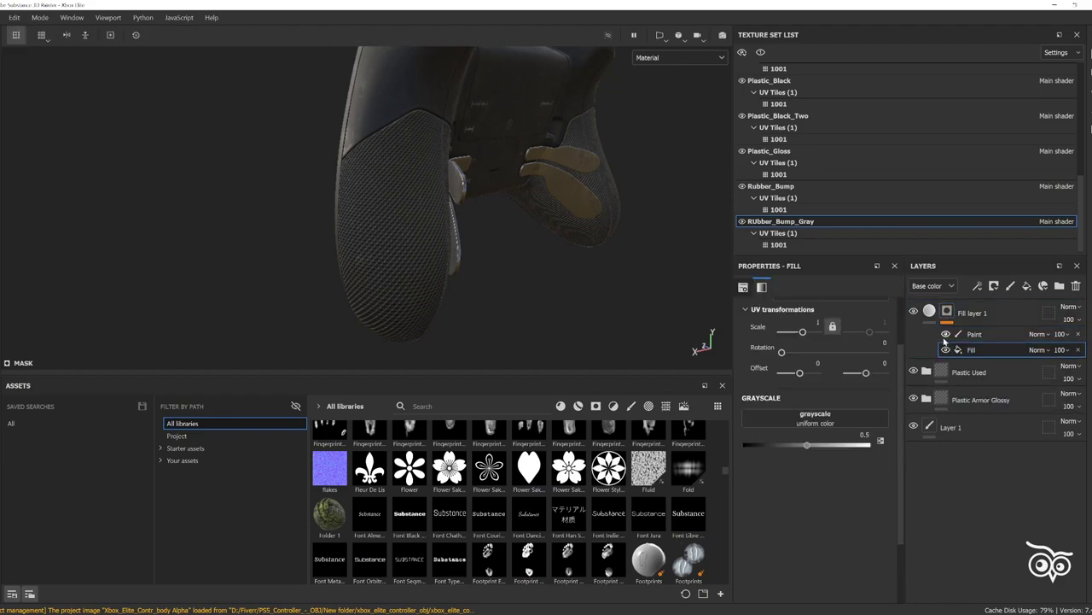
left_click(949, 334)
key("Delete")
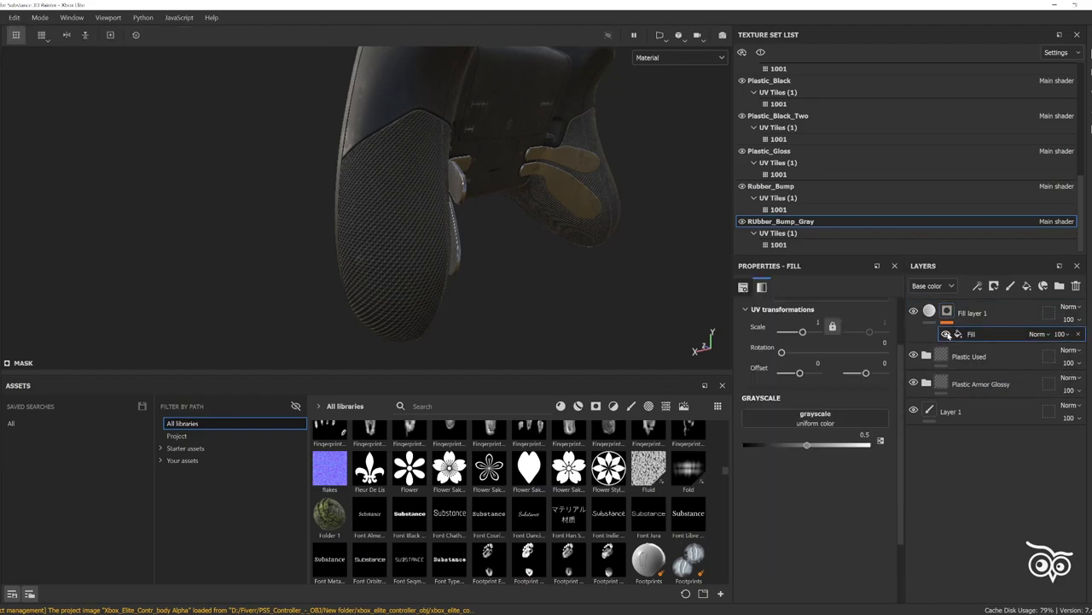
- Try a height-only Fill layer 2, then delete it and return to Fill layer 1's content
left_click(947, 313)
left_click(929, 312)
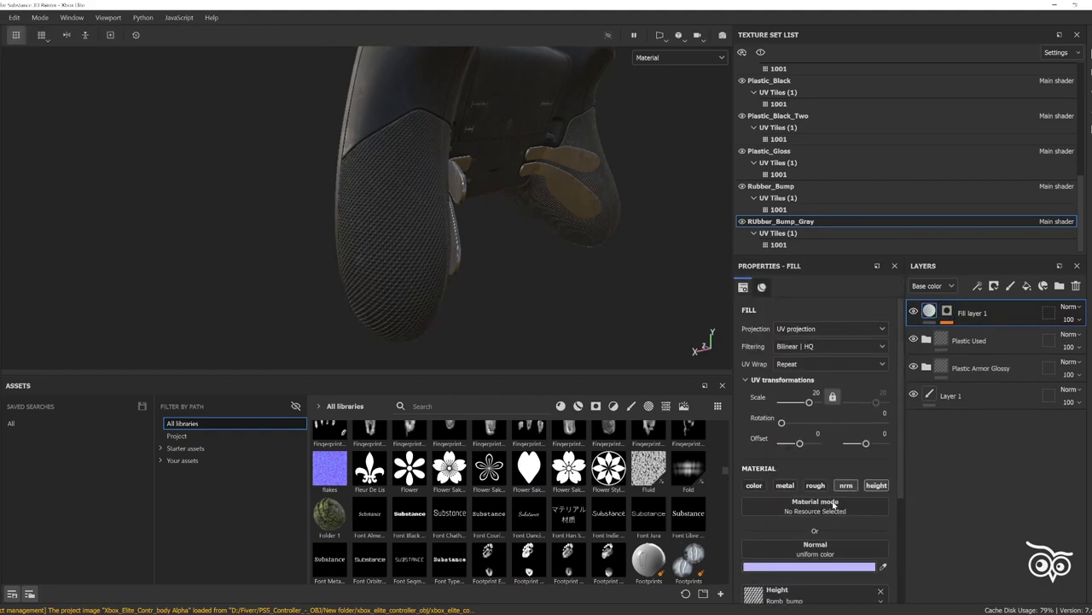
left_click(1026, 286)
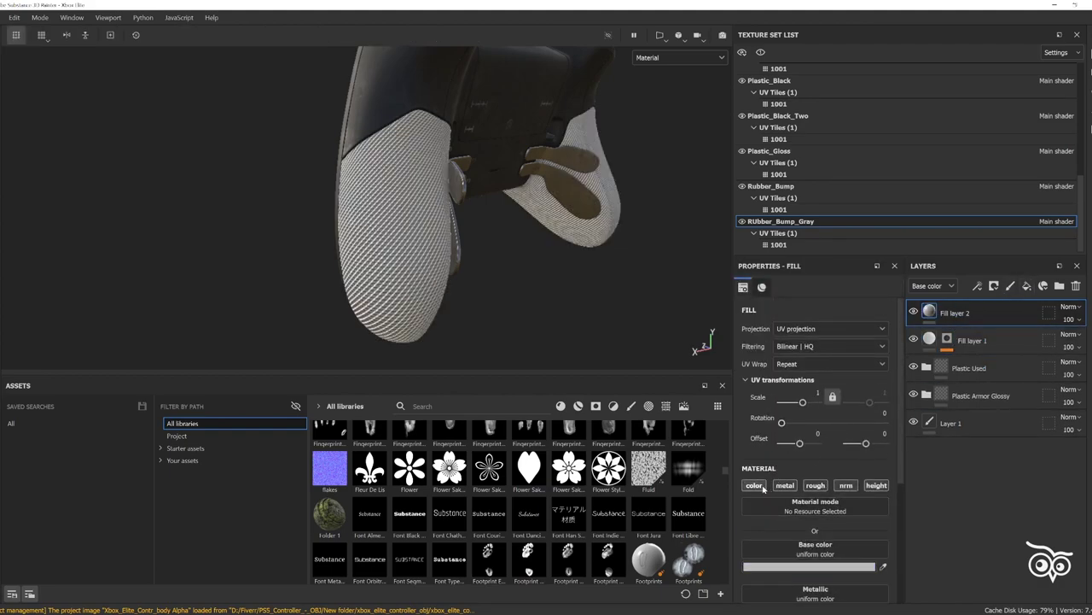
left_click(755, 485)
left_click(785, 485)
left_click(816, 485)
left_click(846, 485)
left_click(1076, 286)
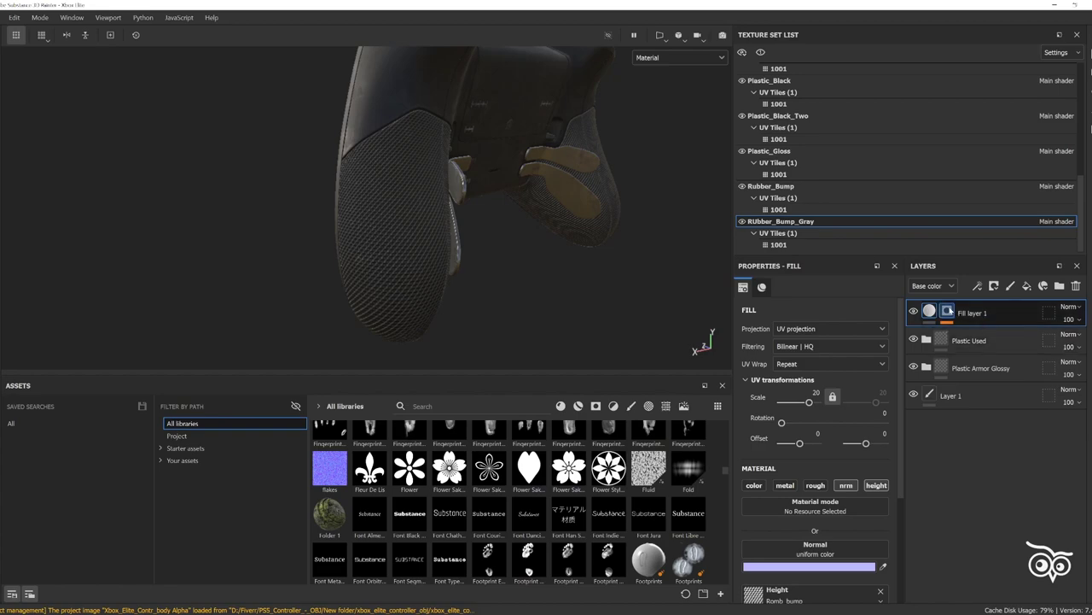
left_click(929, 311)
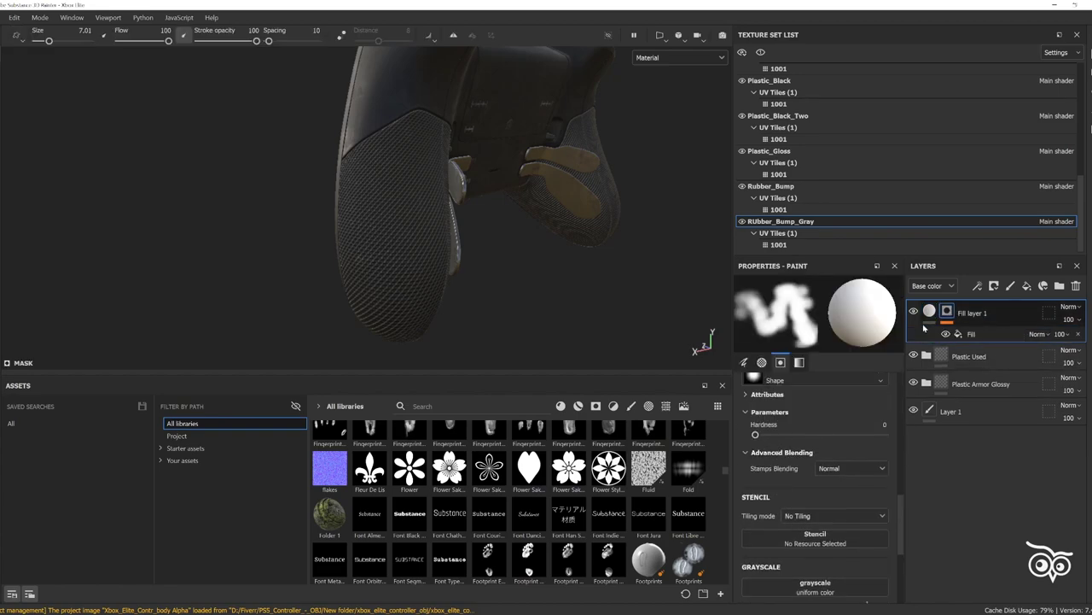
- Lower Fill layer 1's height opacity to about 40 and check the grip bump, back and front
left_click_drag(1069, 318, 1059, 318)
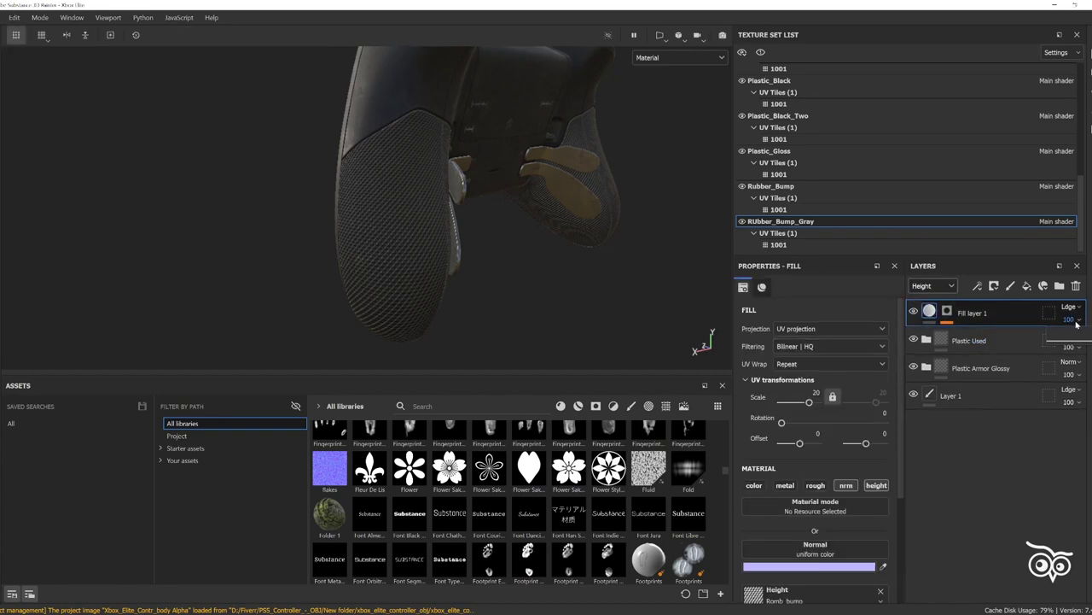
left_click_drag(376, 213, 405, 247, "alt")
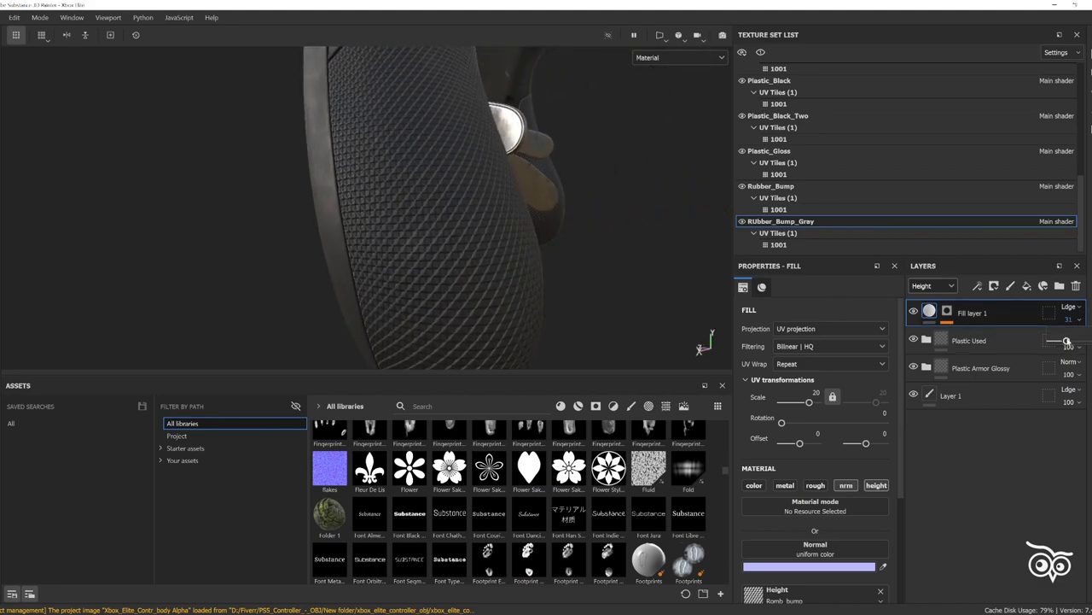
left_click_drag(1056, 340, 1067, 342)
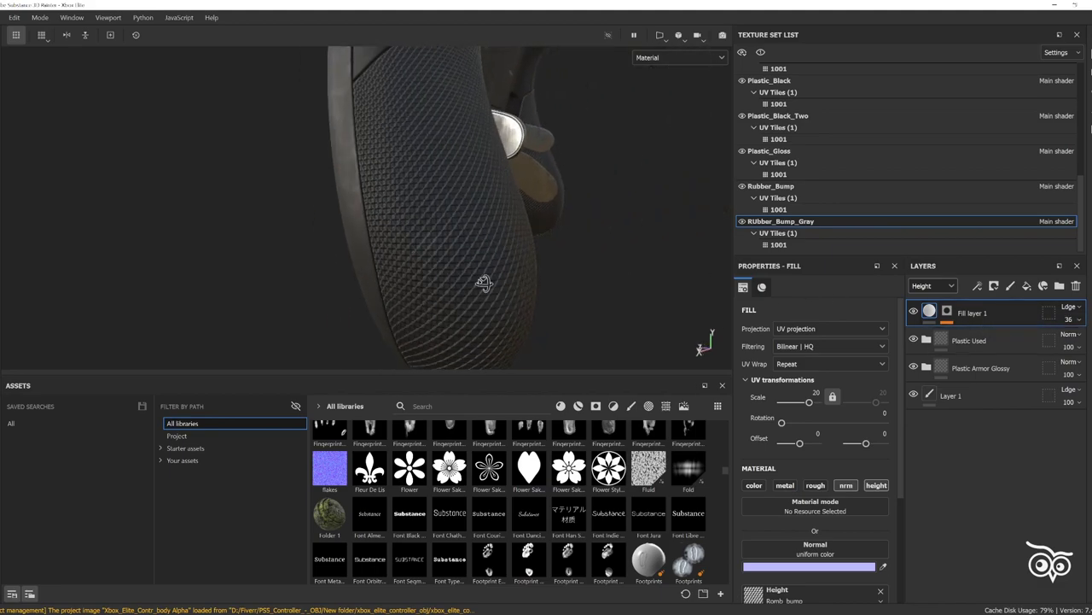
mouse_move(486, 208)
left_mouse_down("alt")
mouse_move(404, 272)
mouse_move(492, 293)
left_mouse_up("alt")
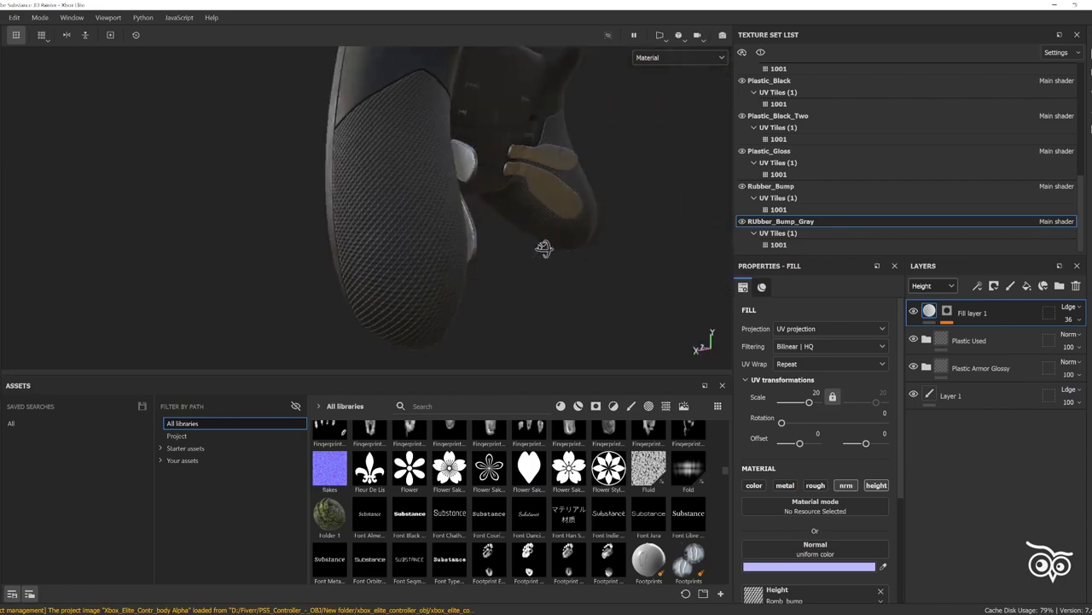
mouse_move(571, 262)
left_mouse_down("alt")
mouse_move(332, 220)
mouse_move(569, 231)
mouse_move(349, 230)
mouse_move(334, 200)
mouse_move(402, 213)
left_mouse_up("alt")
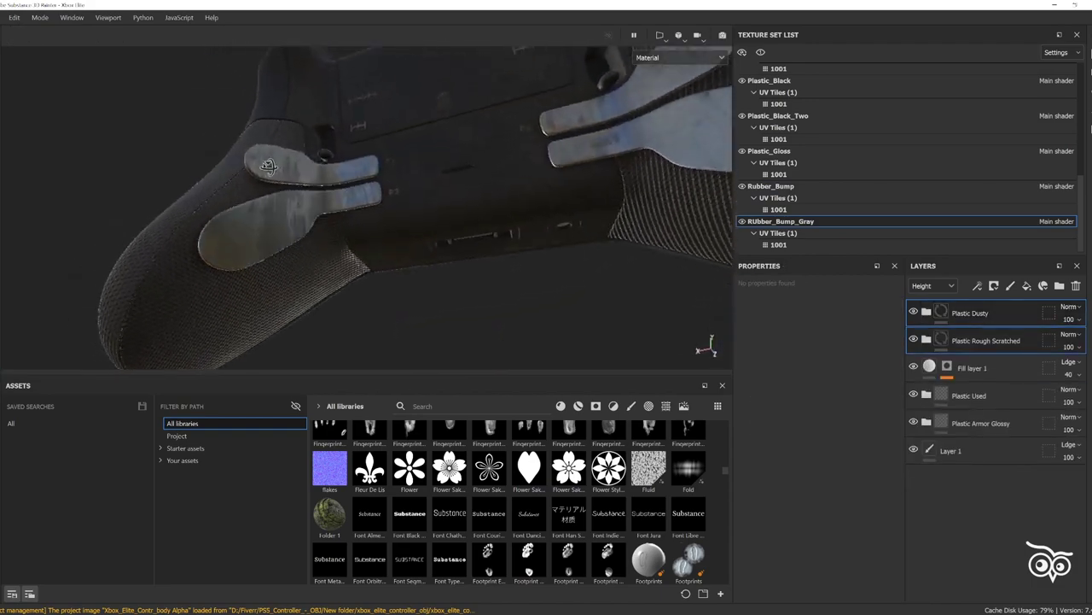
left_click_drag(371, 185, 499, 290, "alt")
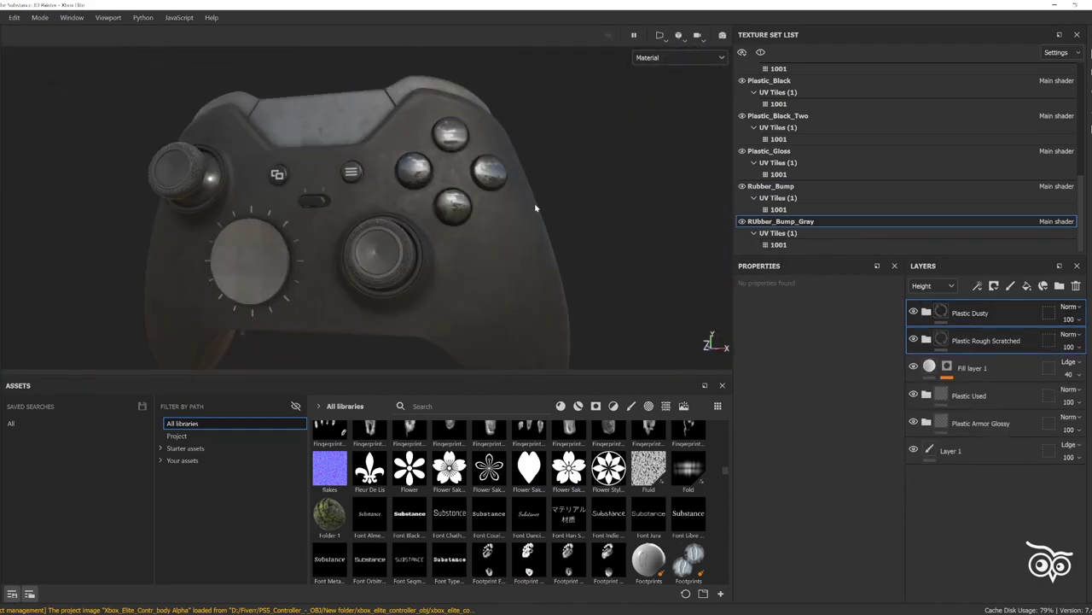
- Switch to the KEys texture set and look through the controller reference photos
scroll(470, 176, "up", 5)
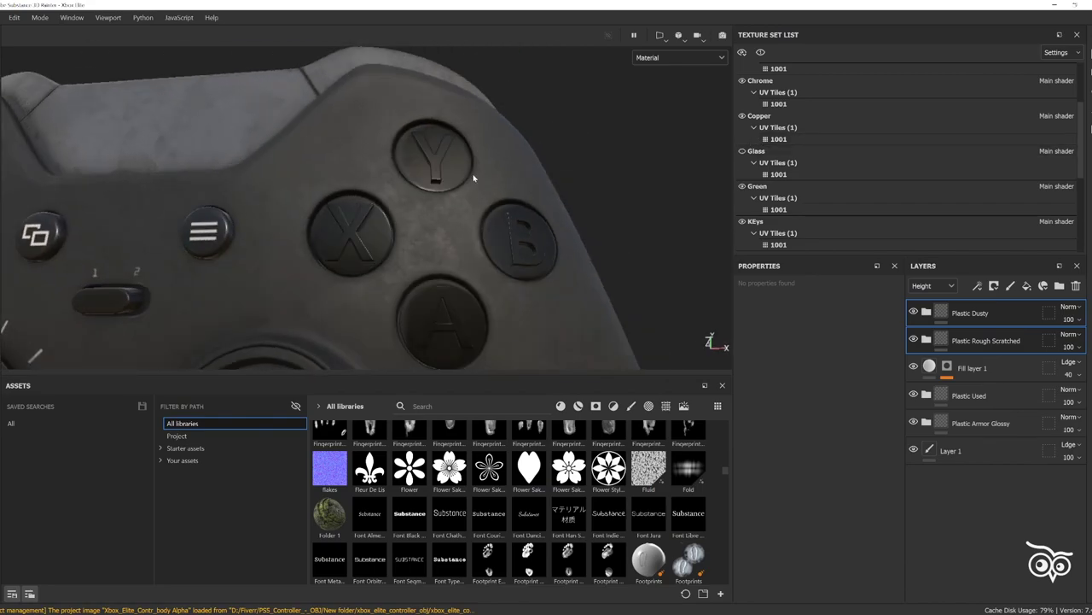
scroll(437, 235, "up", 3)
right_click(437, 234, "ctrl+alt")
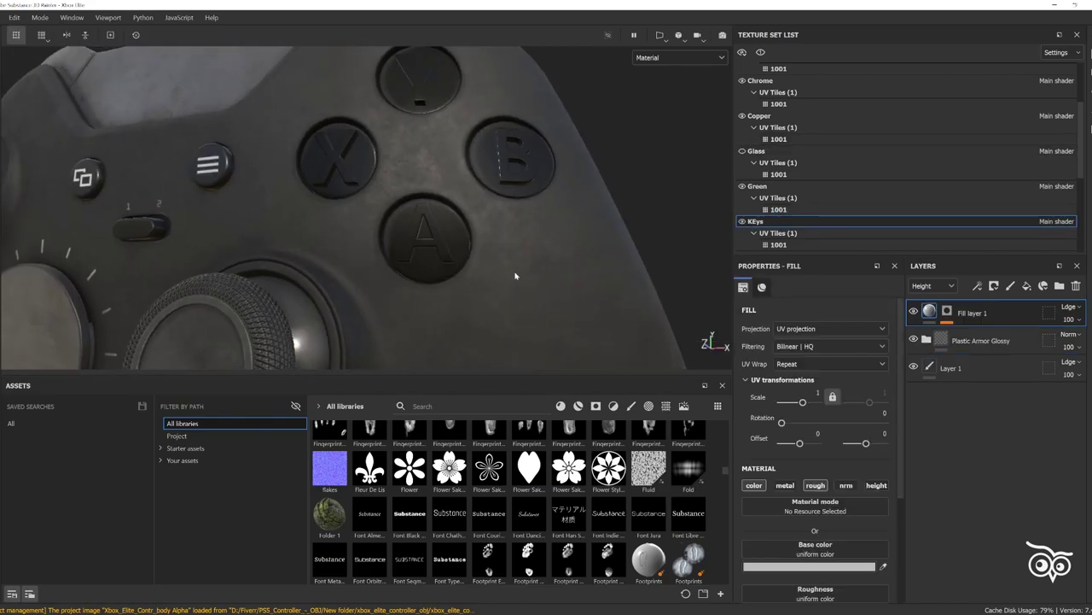
key("Right")
key("Right")
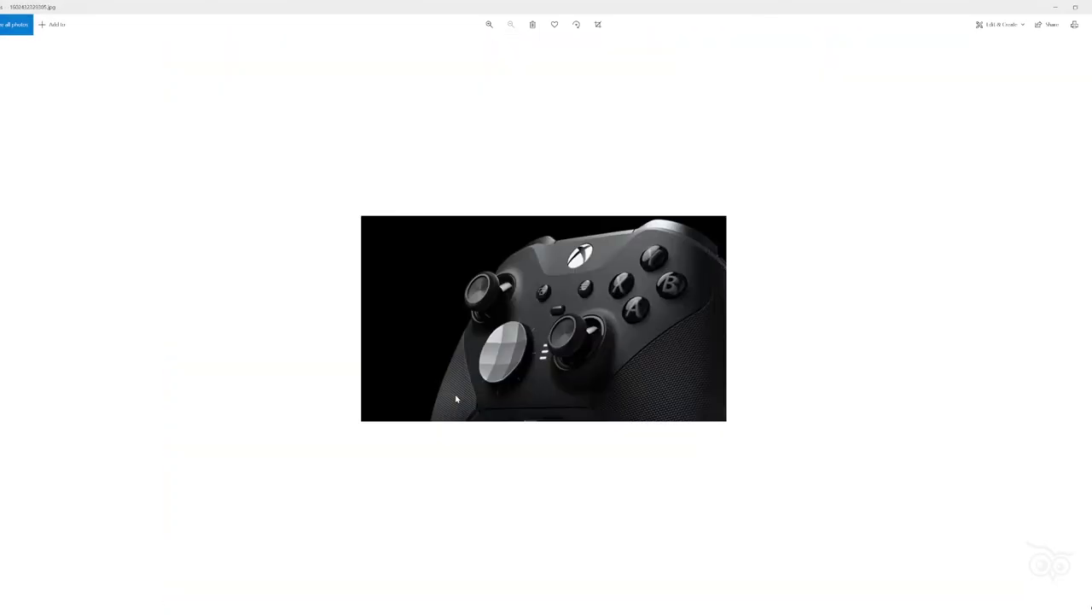
key("Right")
left_click(1055, 8)
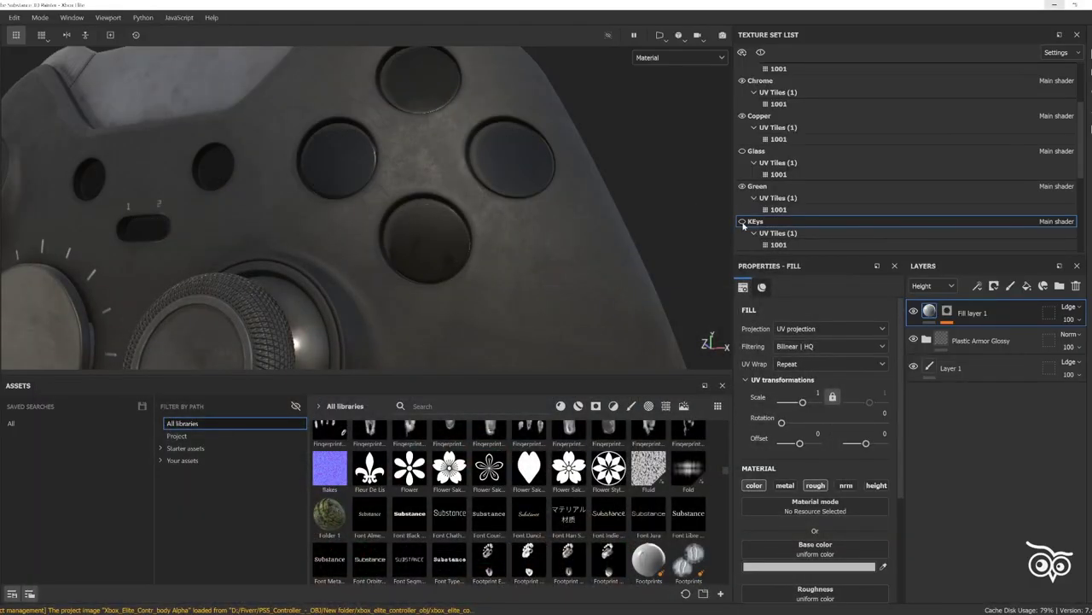
- Add a light-grey BEBEBE fill layer with a black mask and polygon-fill the A, B, X, Y letters
left_click(1028, 287)
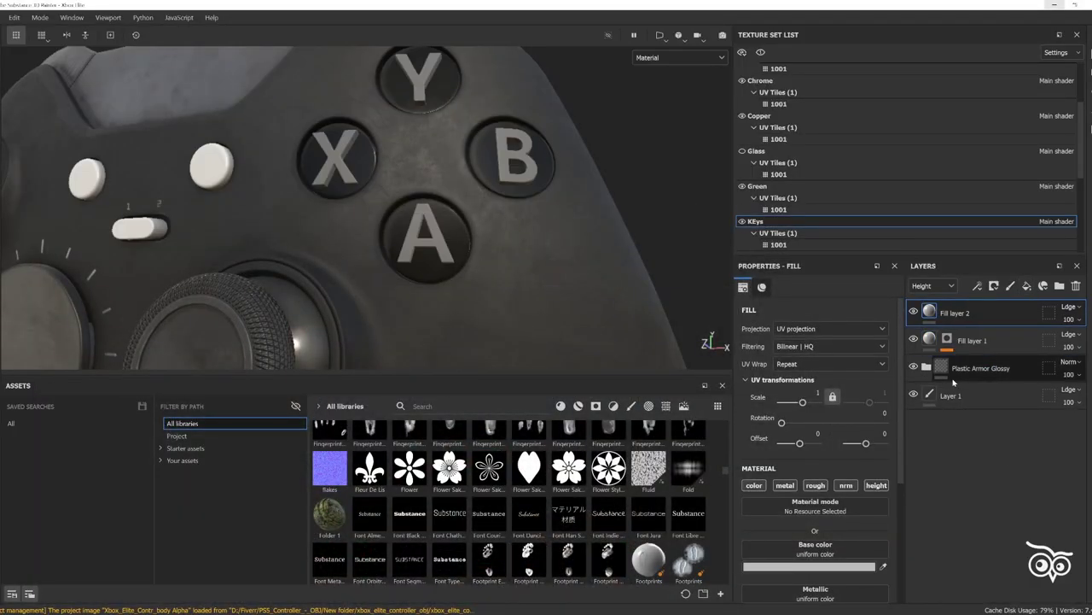
left_click(803, 564)
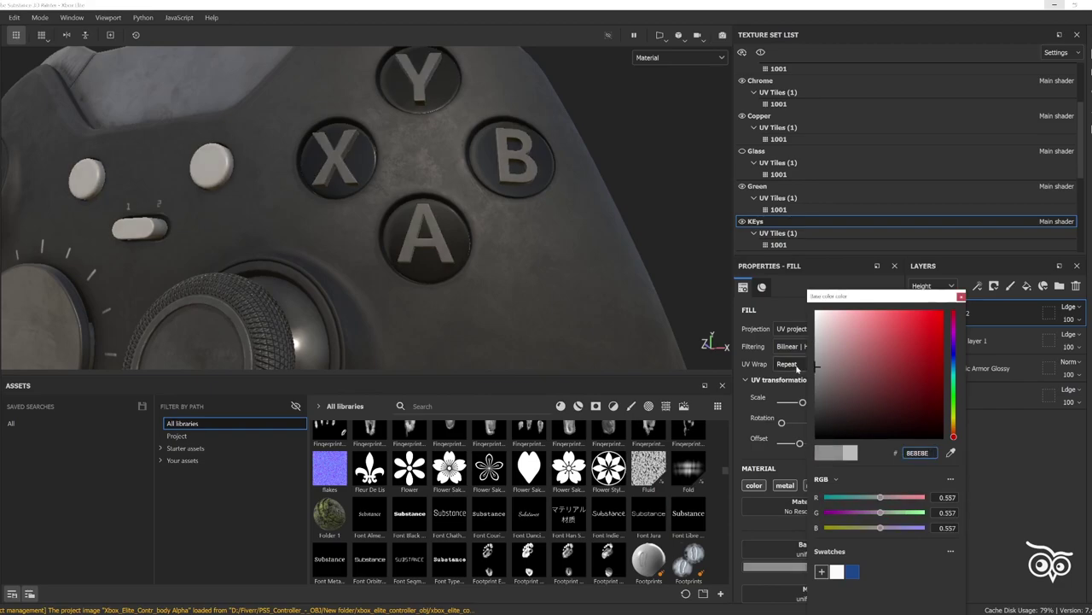
left_click(994, 308)
left_click(994, 287)
left_click(1022, 315)
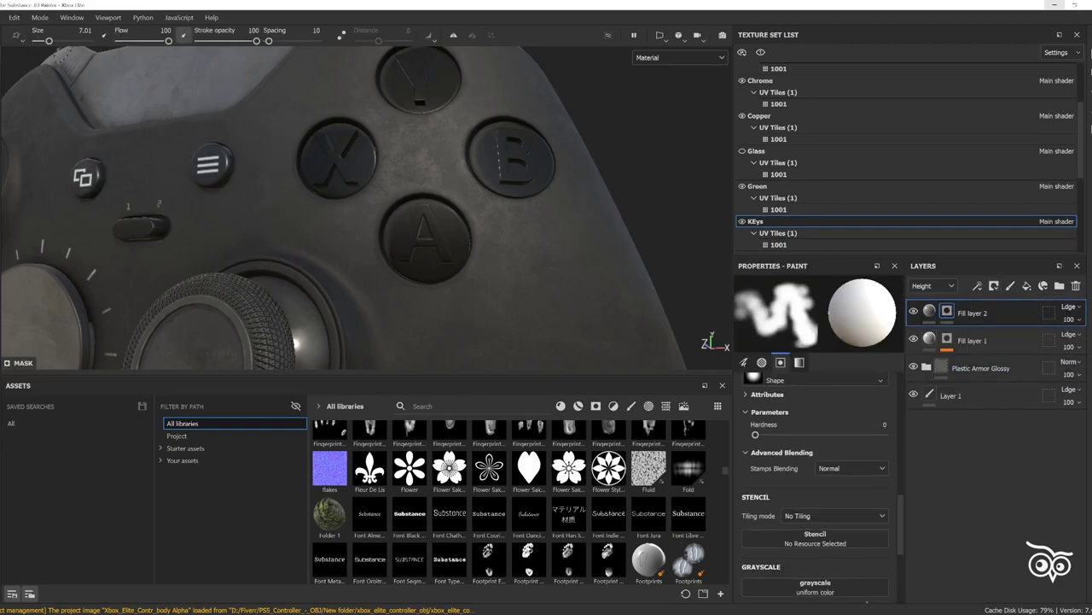
key("4")
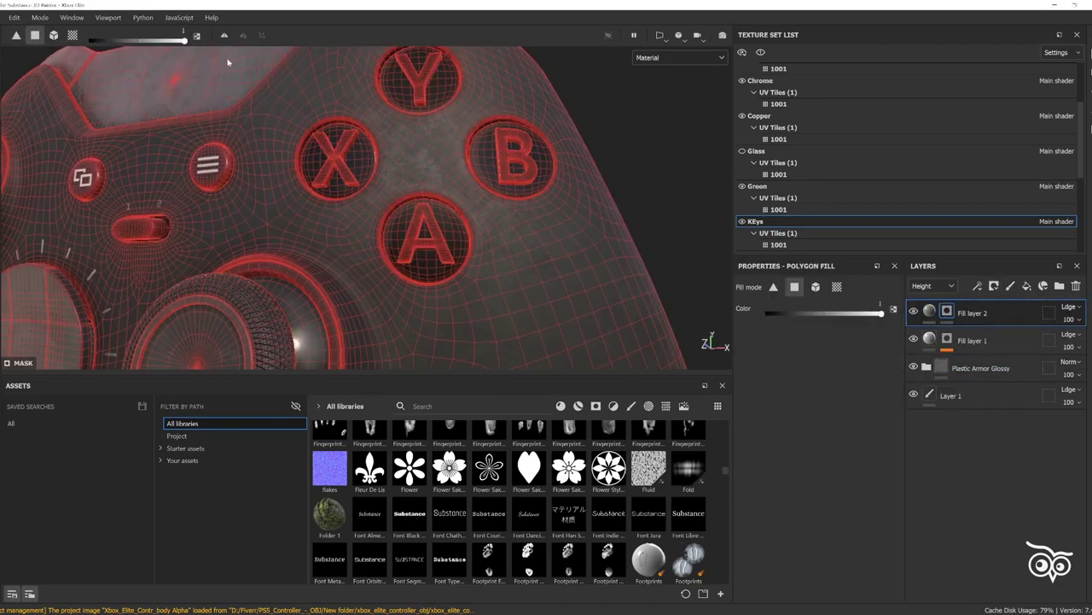
key("1")
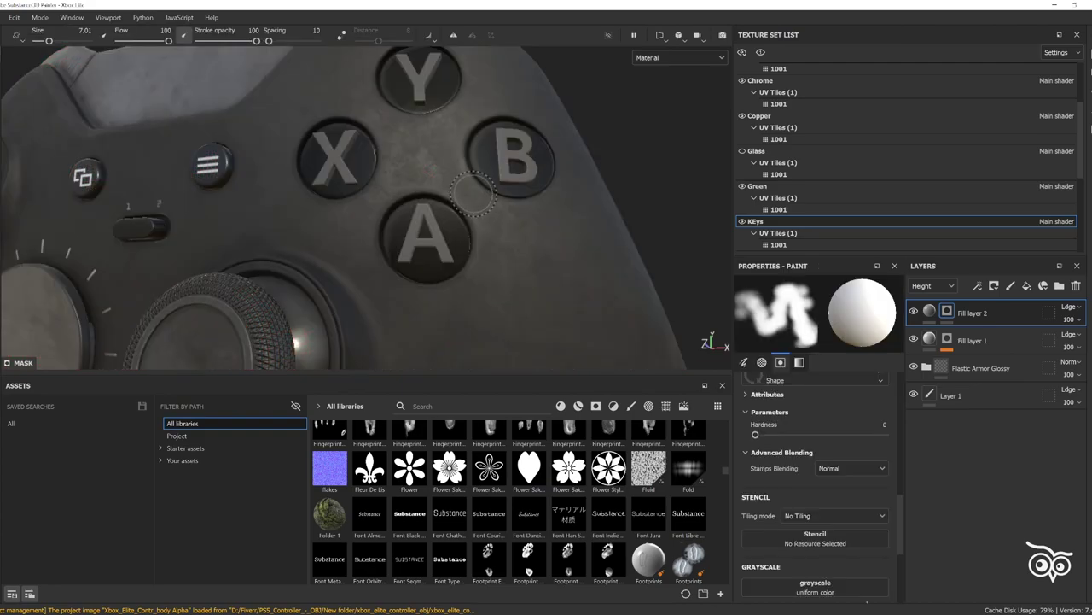
scroll(553, 189, "down", 3)
left_click_drag(512, 197, 416, 192, "alt")
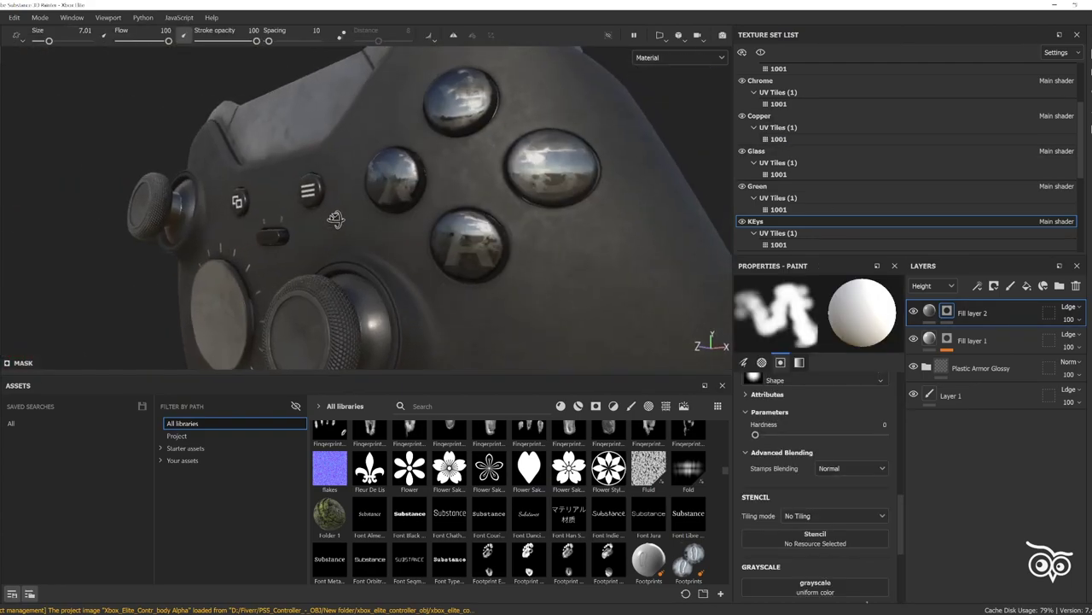
scroll(415, 192, "up", 5)
- Search the materials for 'tal' and drop Steel onto the USB port's metal connector
left_click_drag(524, 215, 478, 222, "alt")
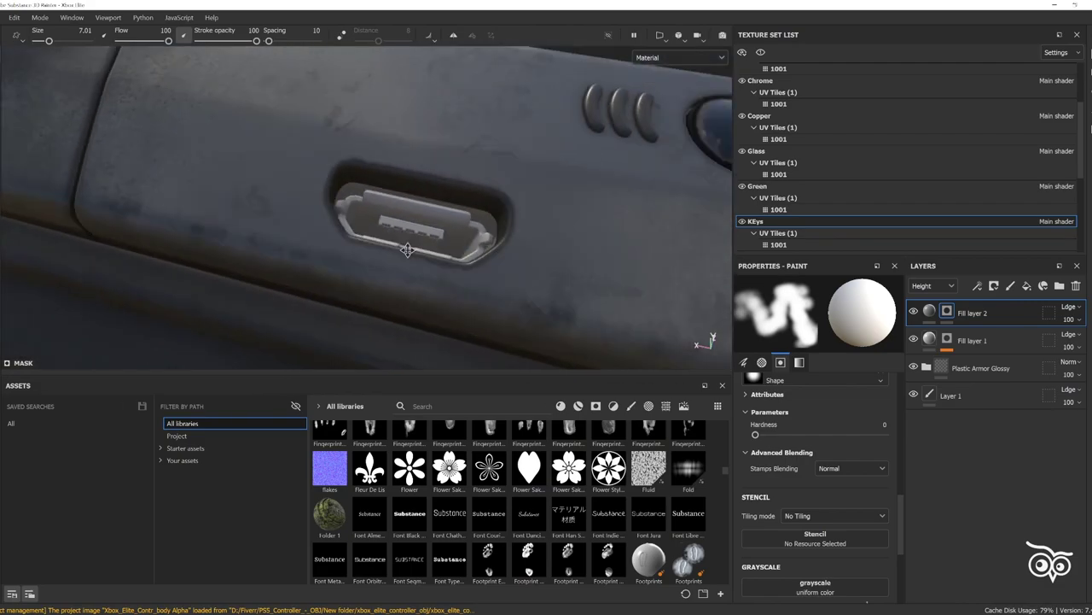
left_click(579, 406)
left_click(474, 409)
scroll(478, 495, "up", 10)
left_click_drag(450, 441, 350, 230)
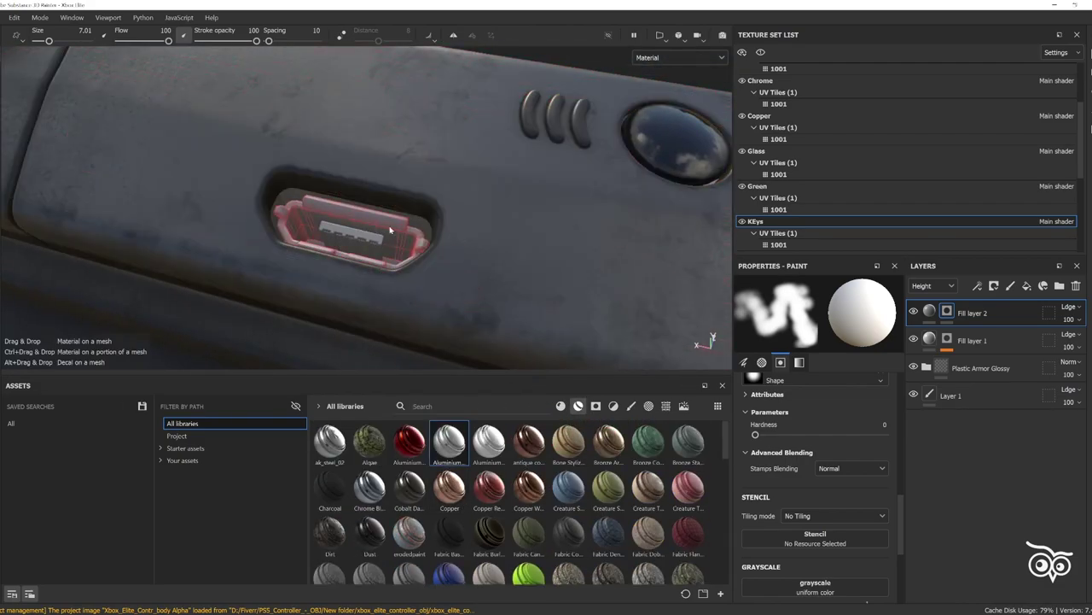
scroll(435, 480, "down", 10)
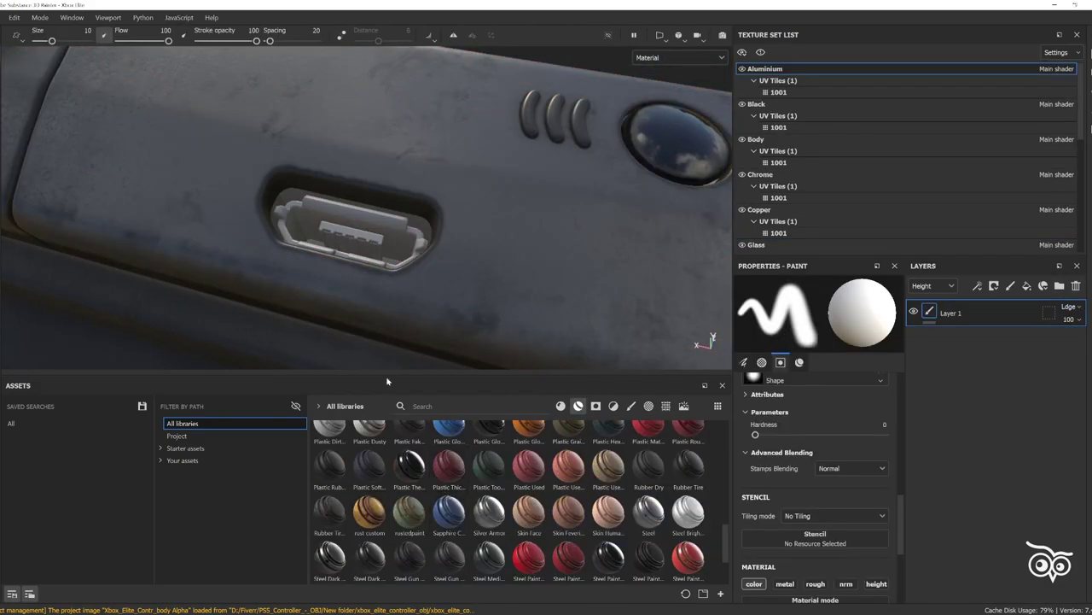
type("metal")
mouse_move(688, 565)
left_mouse_down()
mouse_move(398, 243)
mouse_move(495, 264)
left_mouse_up()
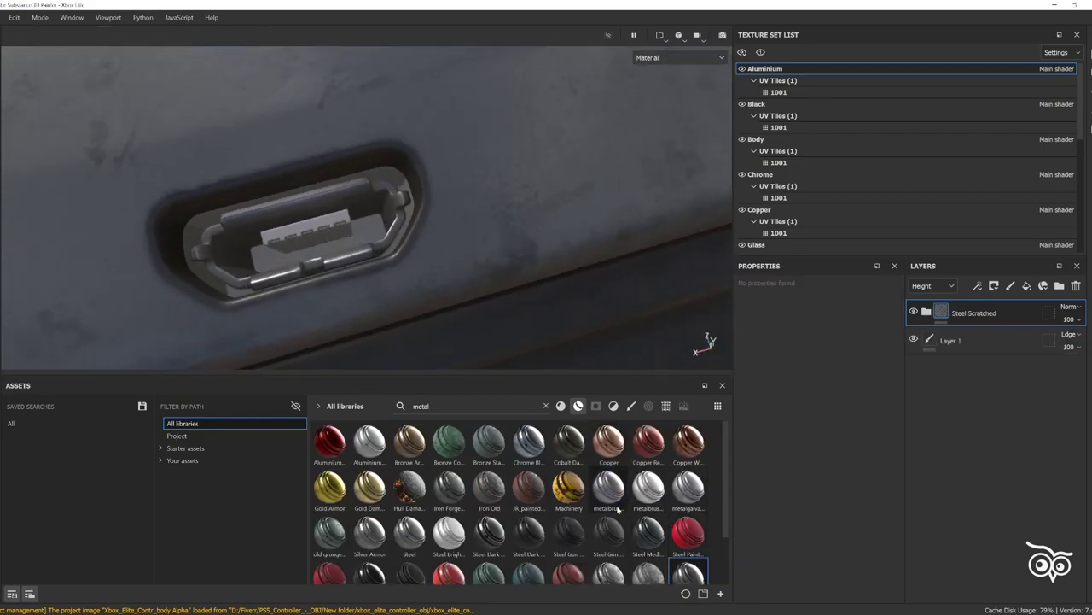
left_click_drag(409, 534, 350, 317)
- Delete the Steel Scratched layer and hide the Steel folder's Surface Details sublayer
key("Delete")
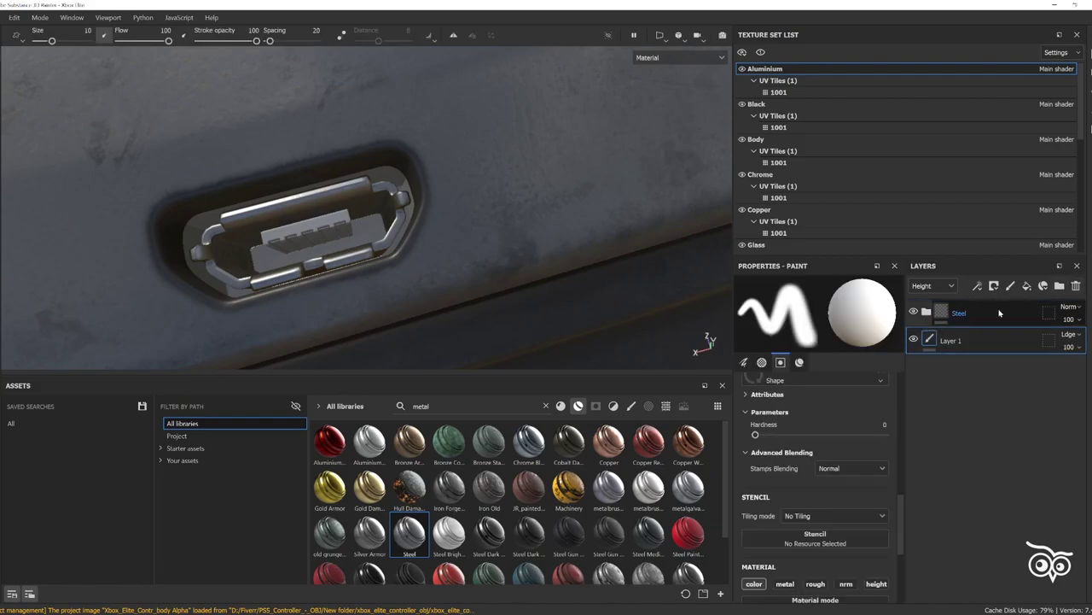
left_click(926, 313)
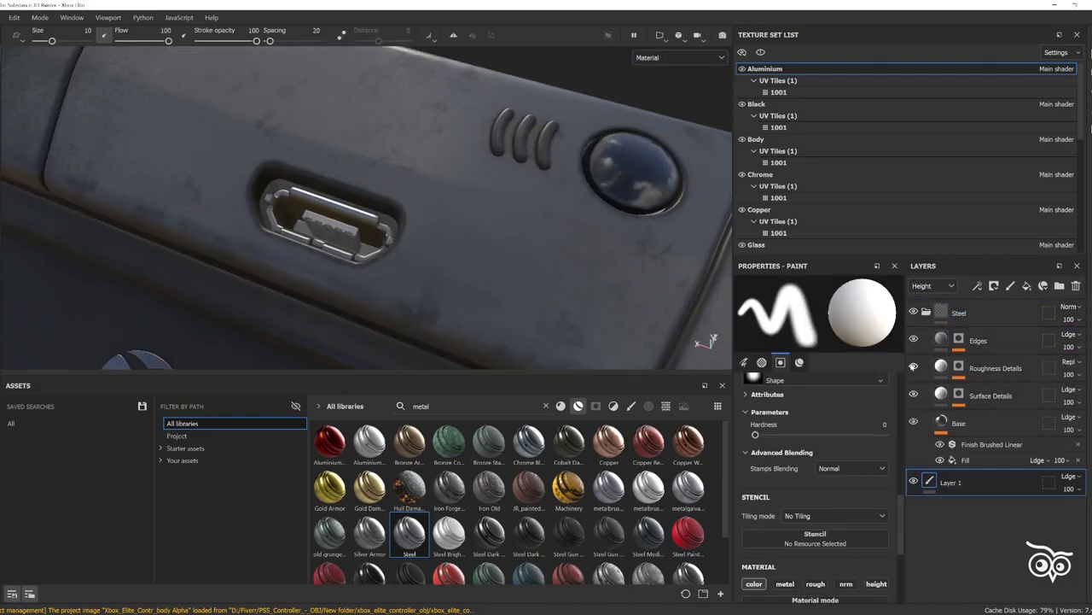
left_click(914, 393)
left_click_drag(427, 214, 342, 256, "alt")
left_click(546, 405)
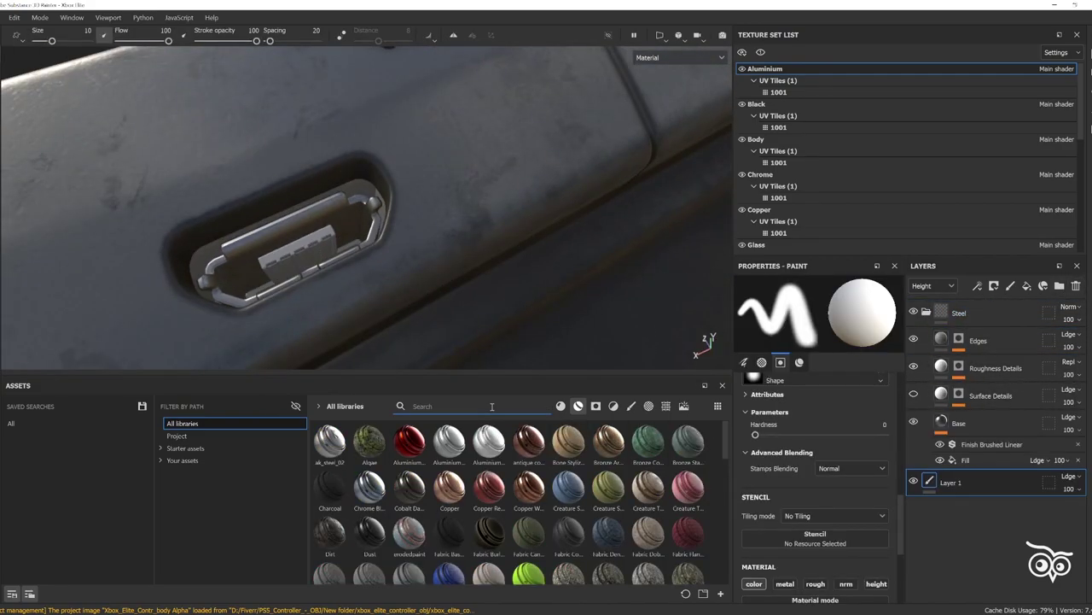
- Give the port surround glossy plastic with base colour 131313, and drop Copper Worn on the pins
type("plastic")
left_click_drag(449, 439, 350, 265)
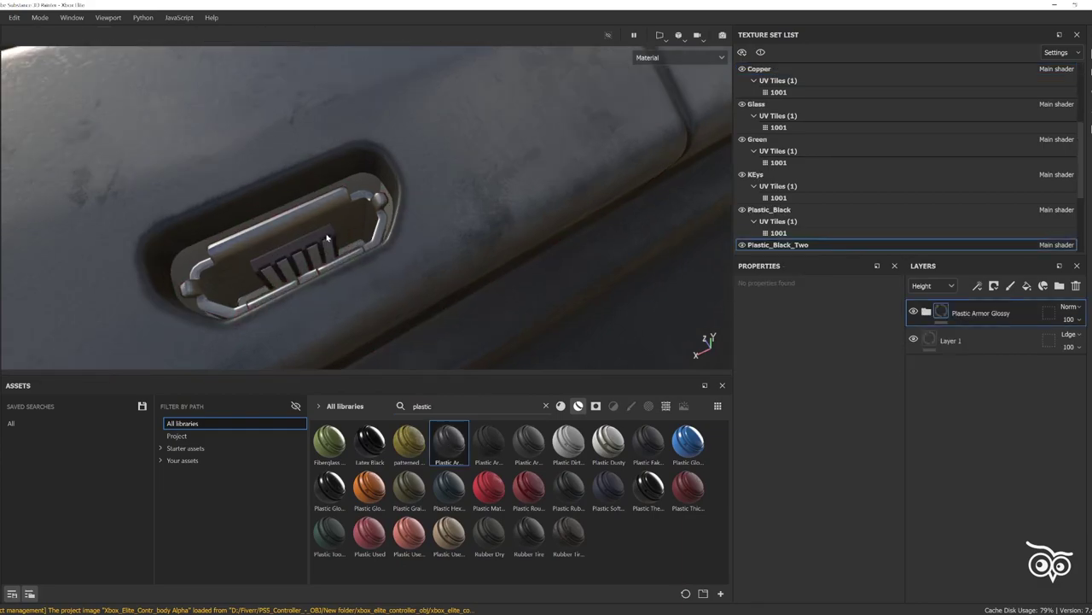
left_click(836, 566)
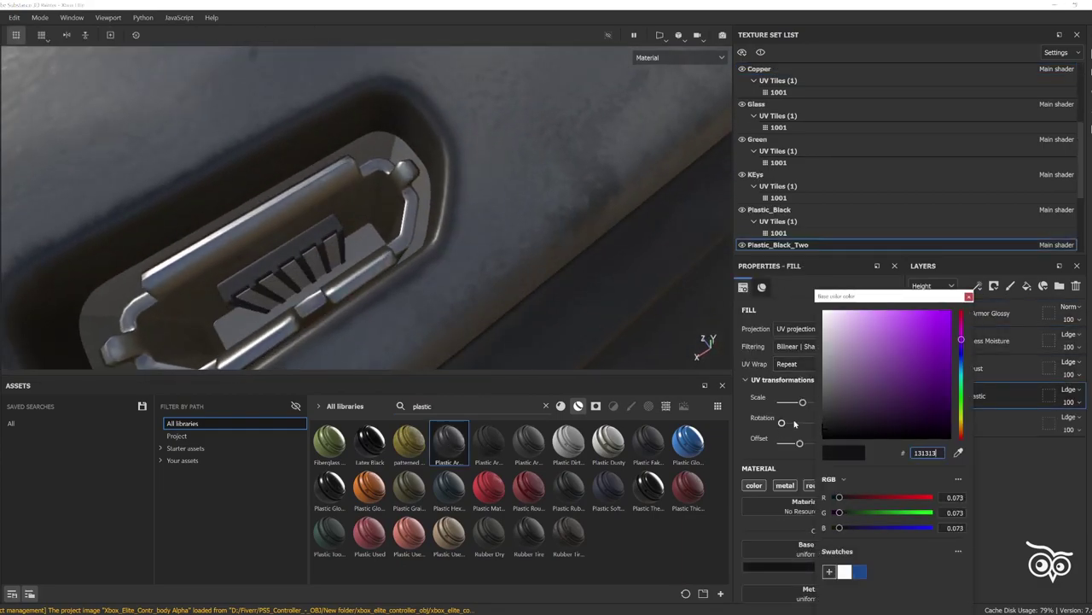
left_click_drag(478, 333, 349, 331, "alt")
type("metal")
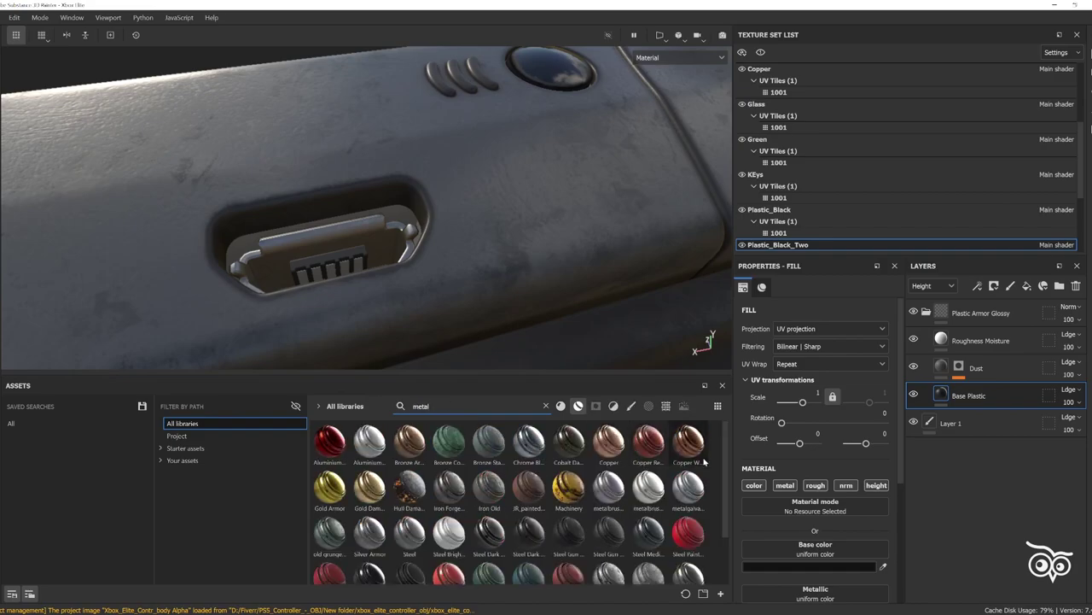
mouse_move(688, 441)
left_mouse_down()
mouse_move(367, 248)
mouse_move(376, 253)
mouse_move(446, 198)
mouse_move(298, 115)
left_mouse_up()
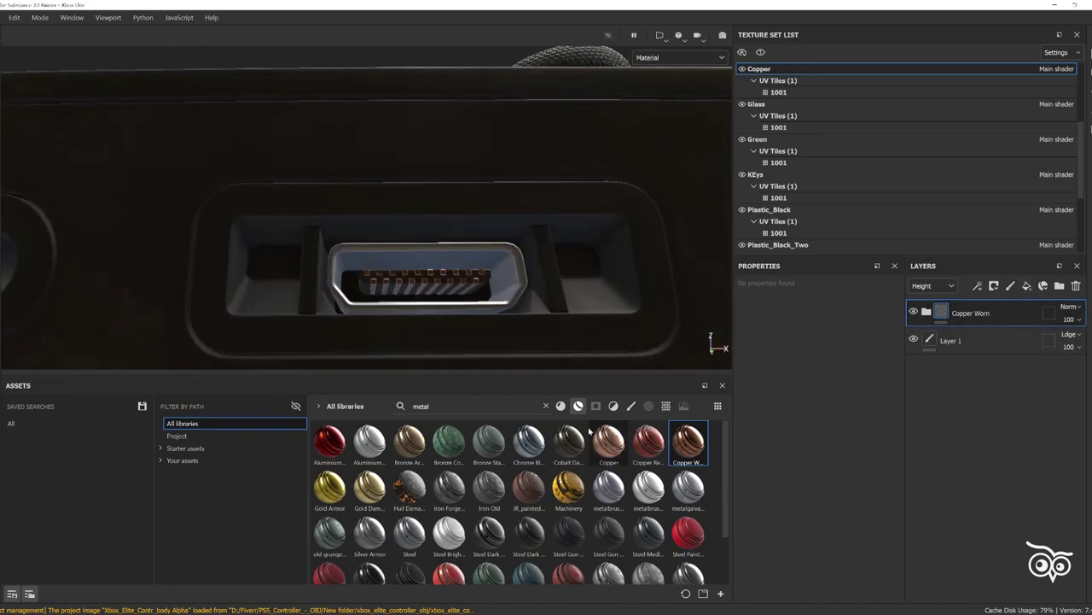
- Stack Machinery over Copper Worn on the port pins and inspect Copper Worn's Base Metal layer
left_click_drag(570, 489, 453, 287)
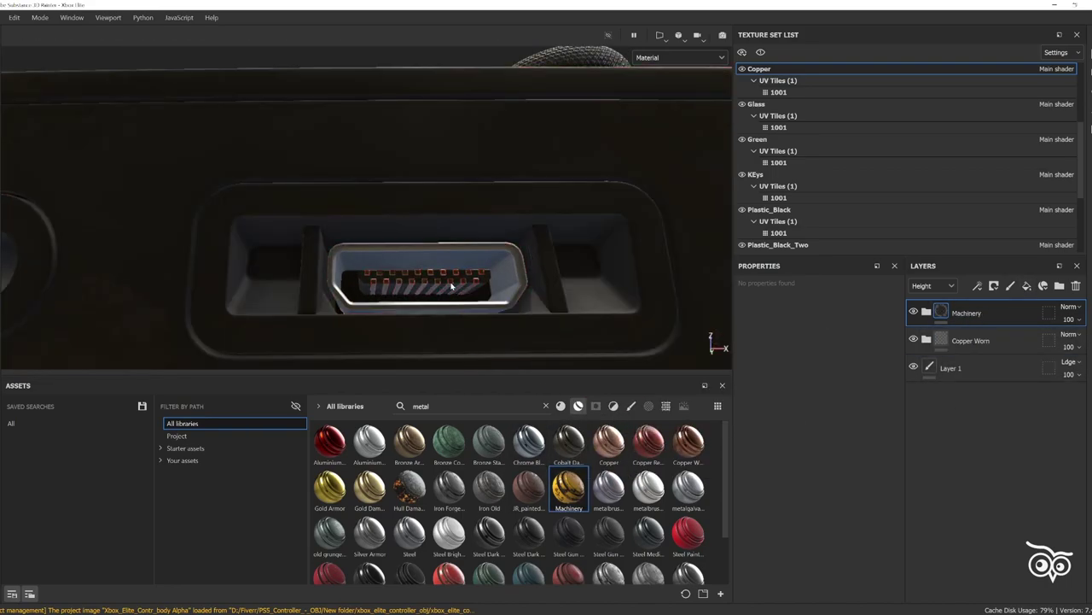
left_click(925, 314)
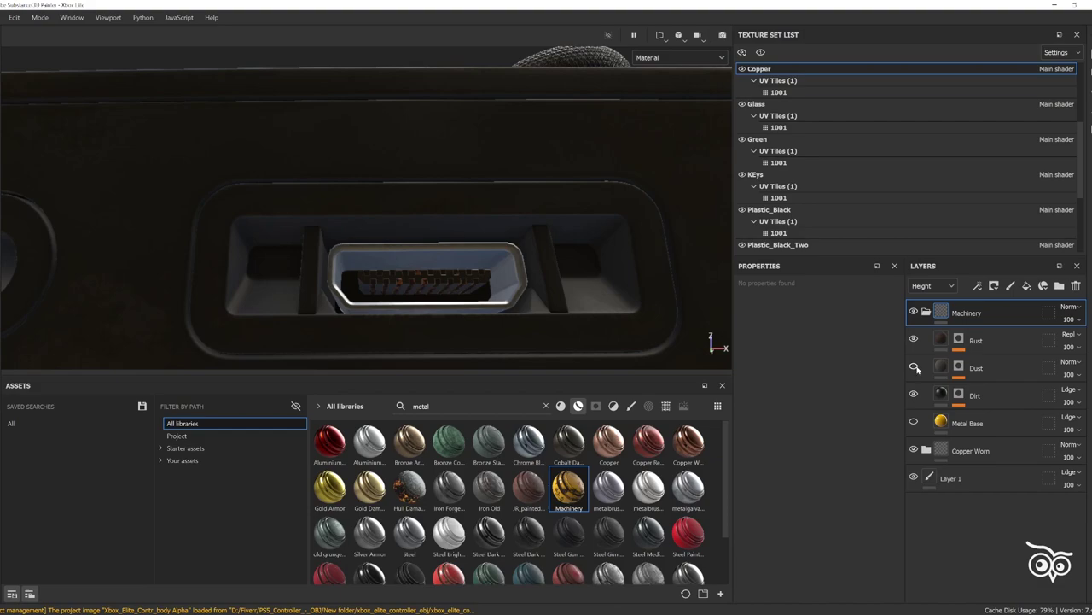
left_click(926, 313)
left_click(926, 340)
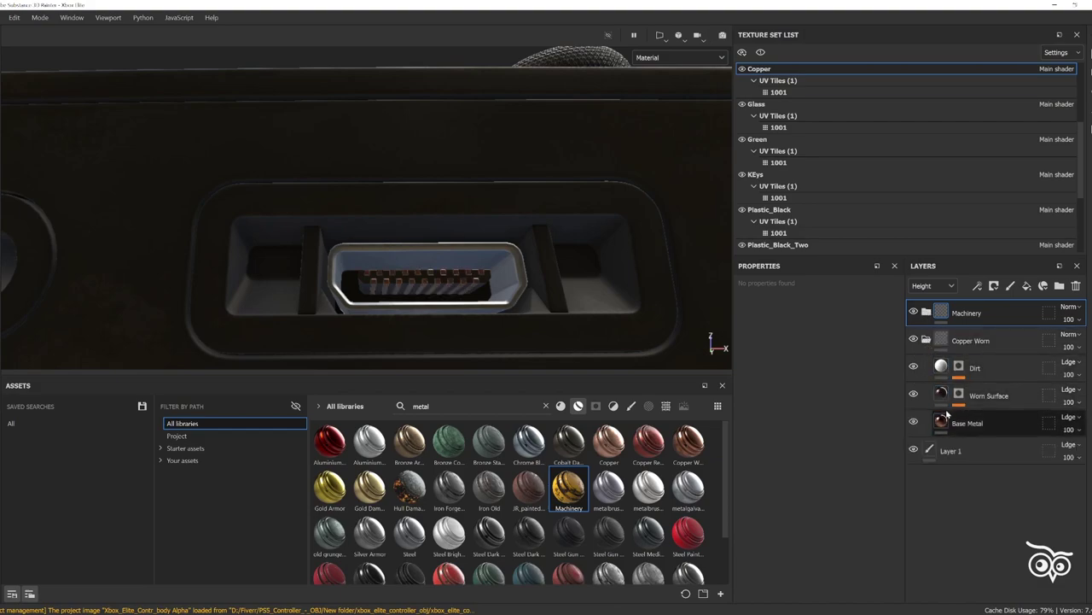
left_click(956, 423)
scroll(822, 519, "down", 3)
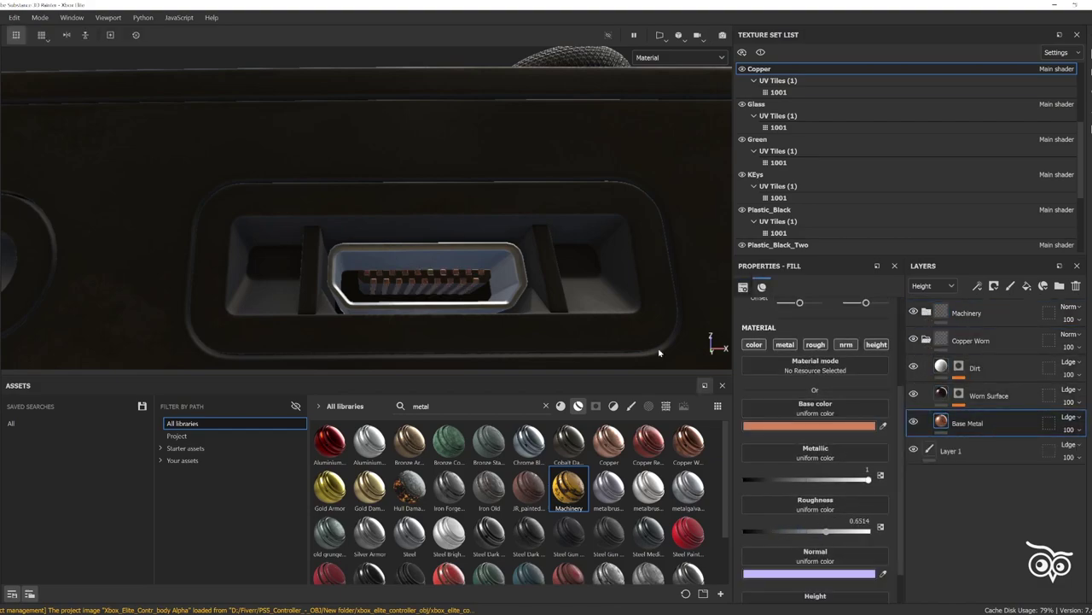
mouse_move(659, 352)
left_mouse_down("alt")
mouse_move(555, 251)
mouse_move(423, 256)
left_mouse_up("alt")
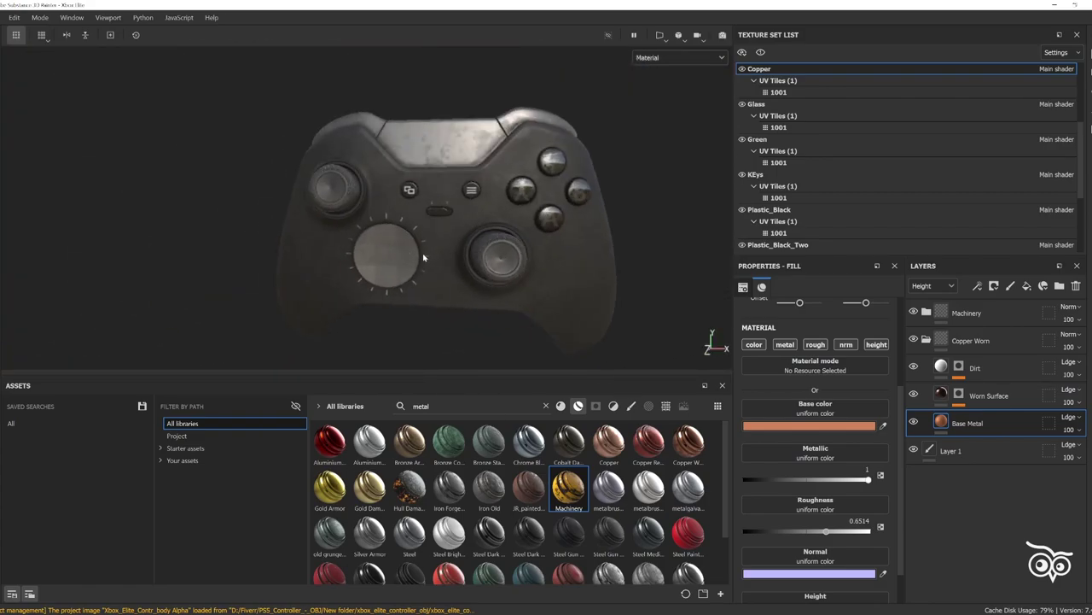
scroll(837, 124, "up", 3)
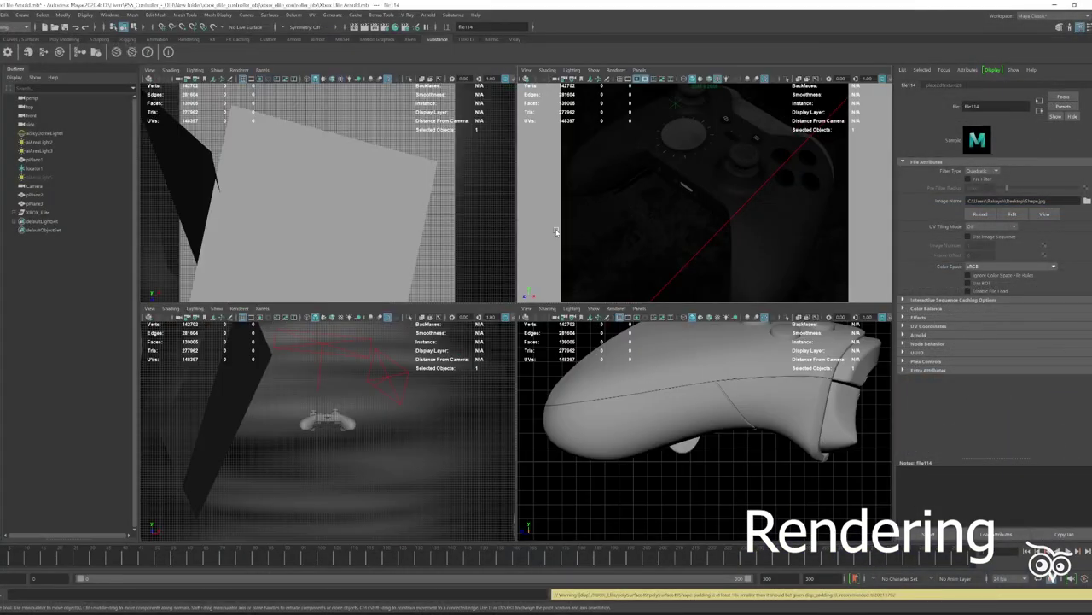
- Select aiAreaLight2, tint it bright red and start an interactive Arnold render
left_click(387, 379)
left_click(1003, 203)
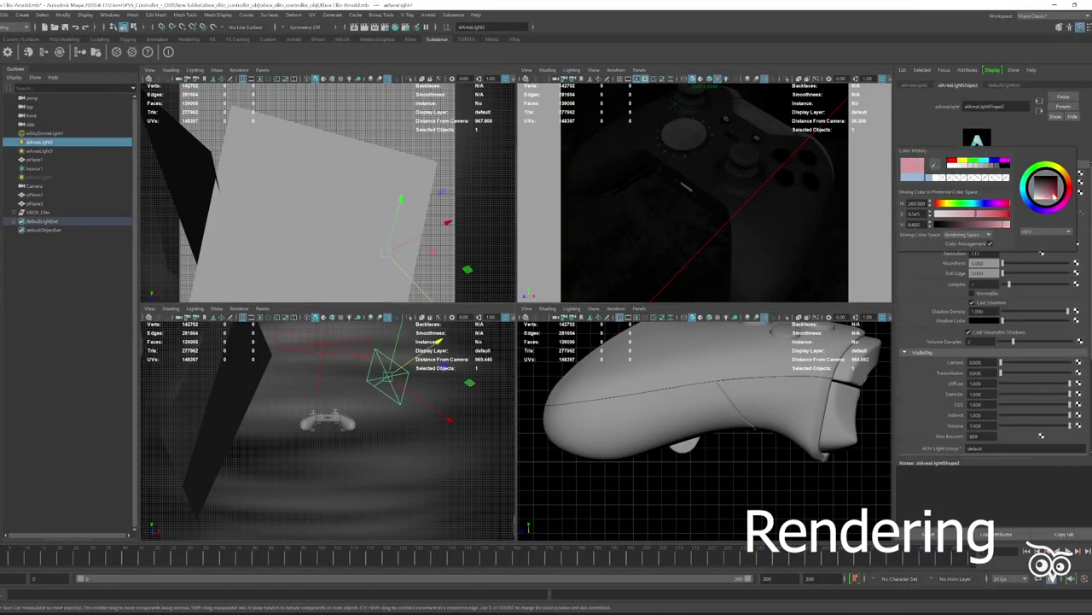
left_click_drag(1054, 194, 1059, 180)
key("space")
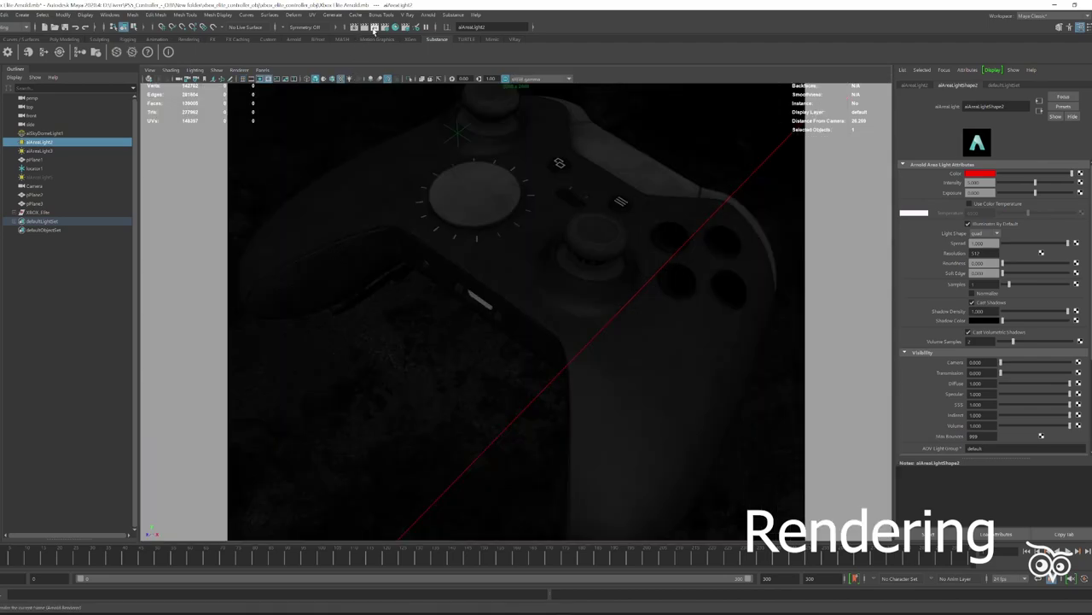
left_click(373, 30)
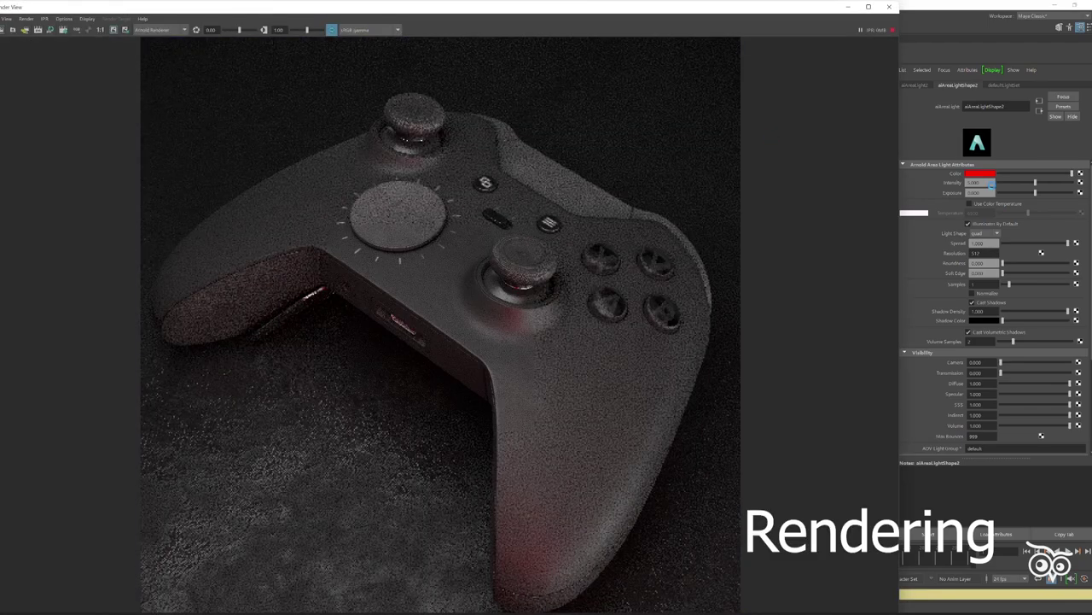
- Change aiAreaLight2's colour to a pale cool blue, re-render, then close Render View
left_click(980, 173)
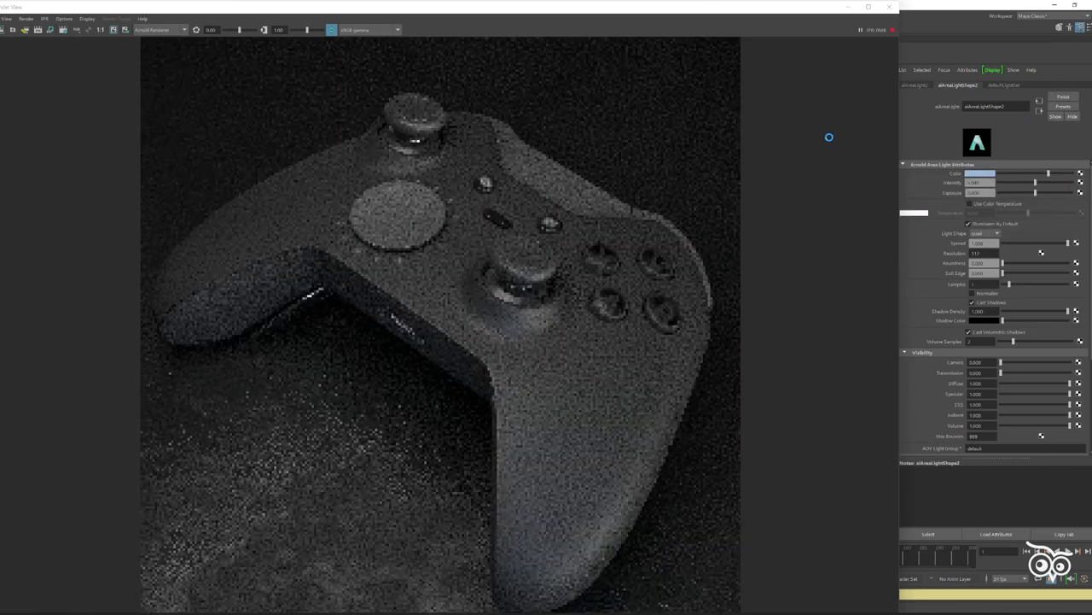
left_click(980, 174)
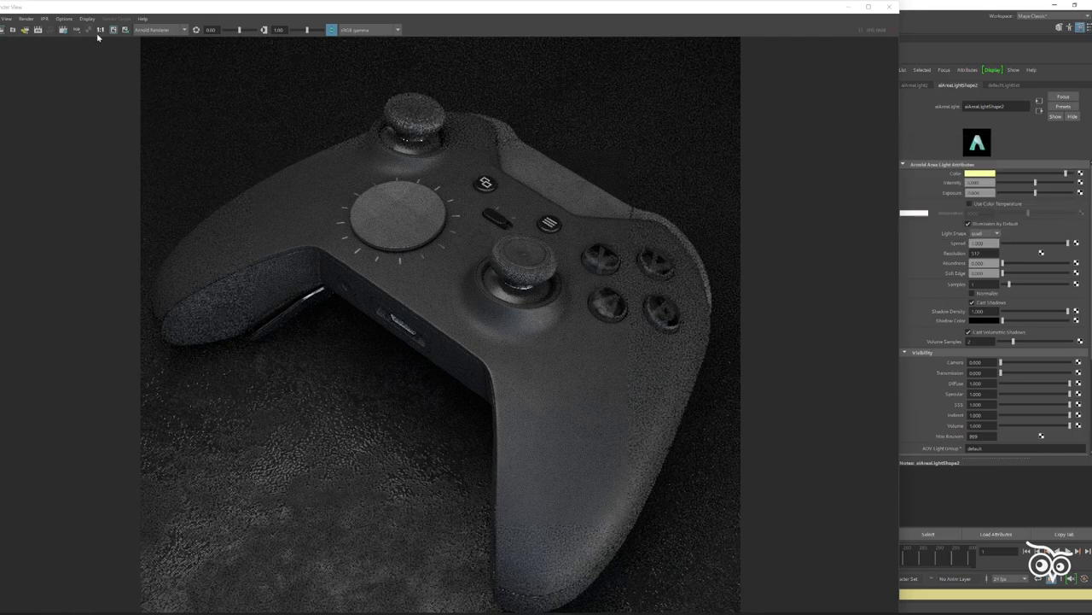
left_click(38, 31)
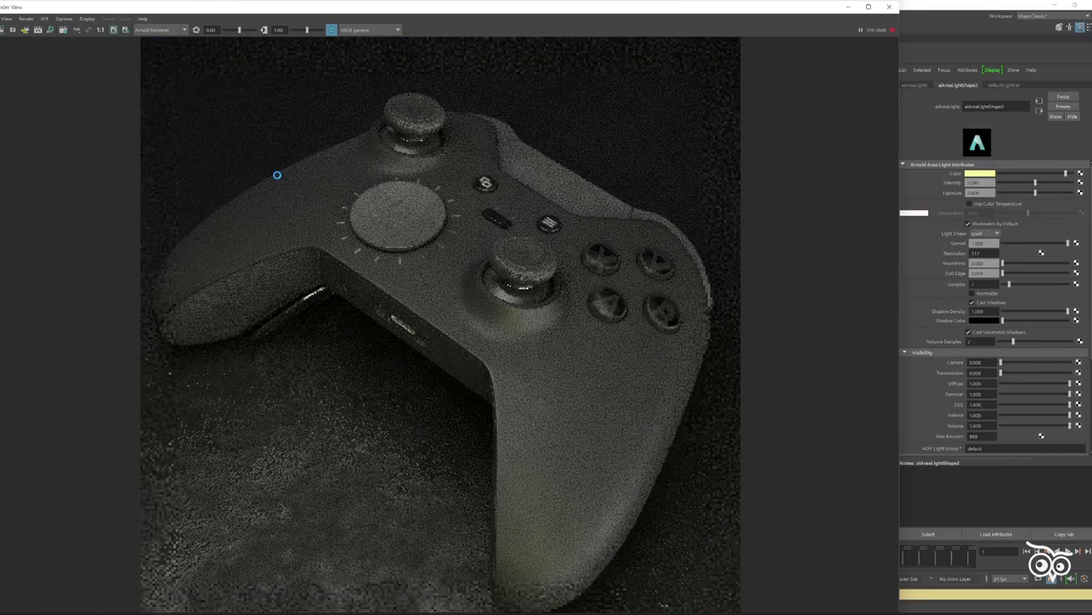
left_click(981, 173)
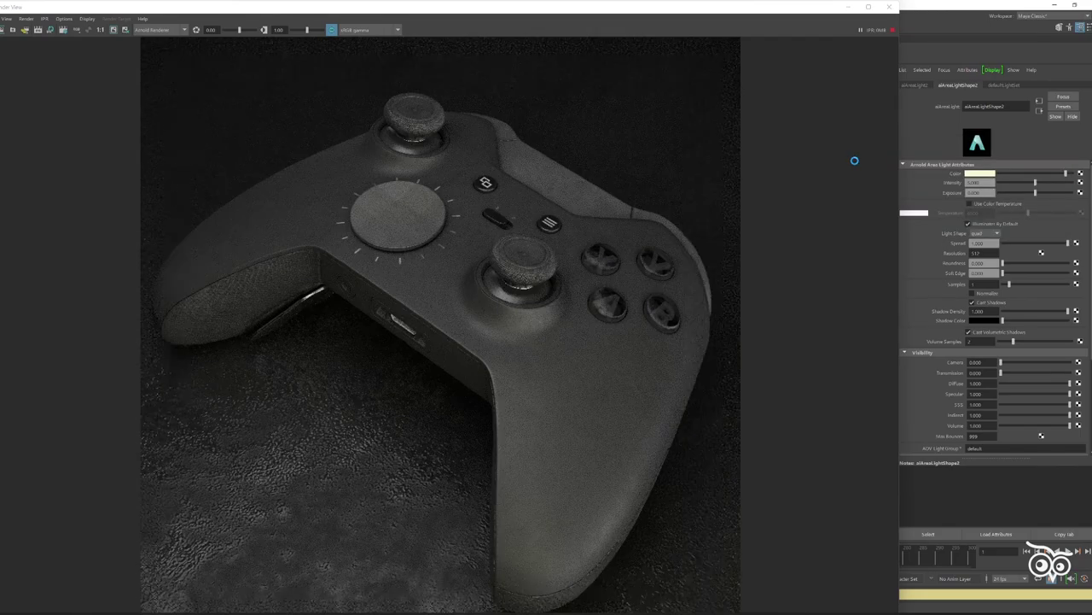
left_click(979, 175)
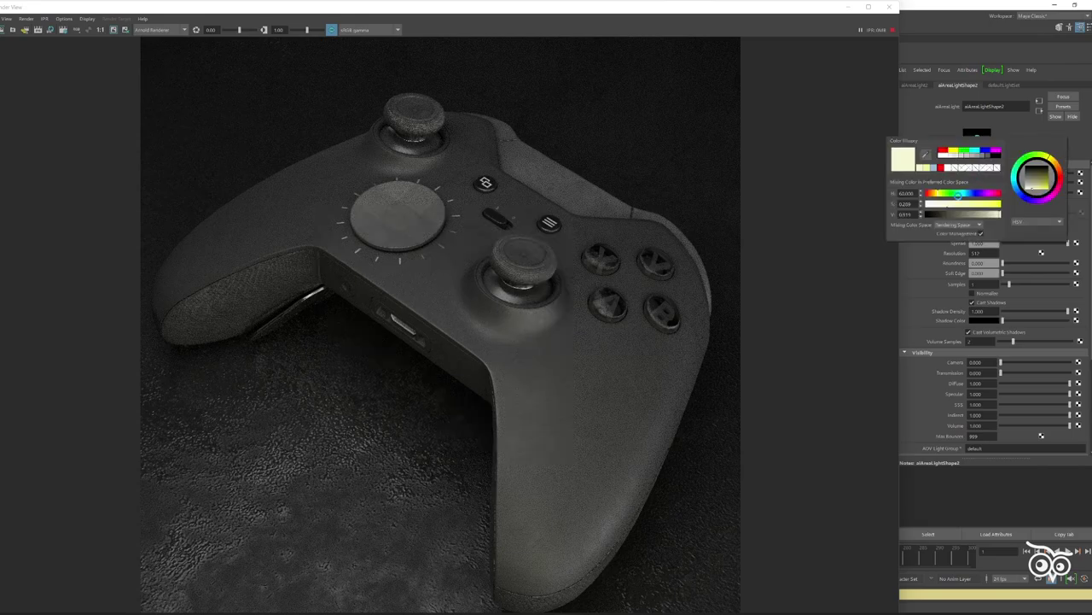
left_click(739, 313)
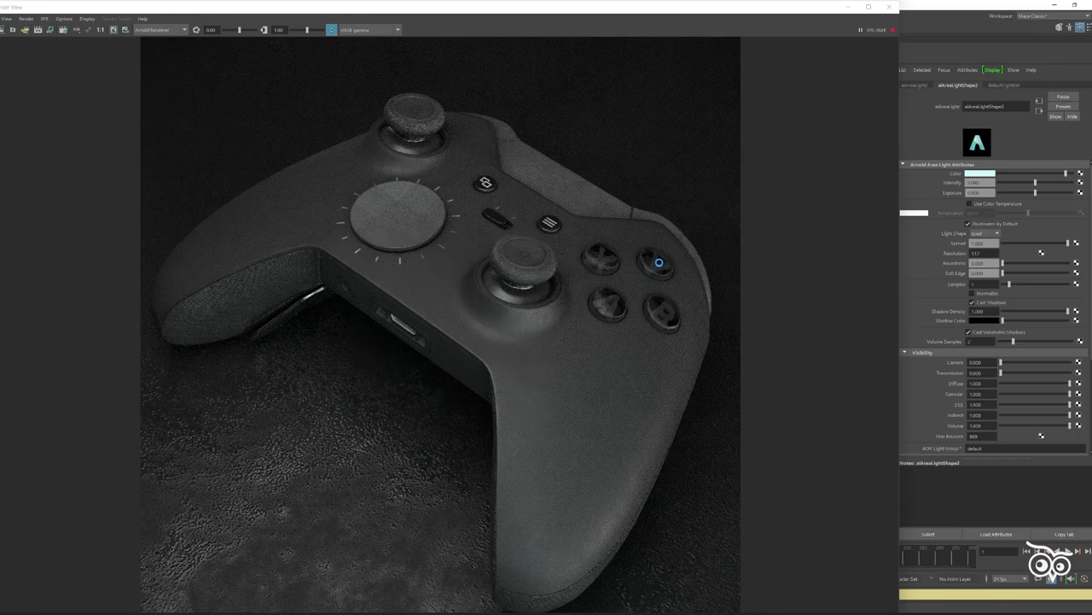
left_click(889, 7)
key("space")
left_click(262, 69)
- Look through the persp camera and select the controller mesh
left_click(319, 100)
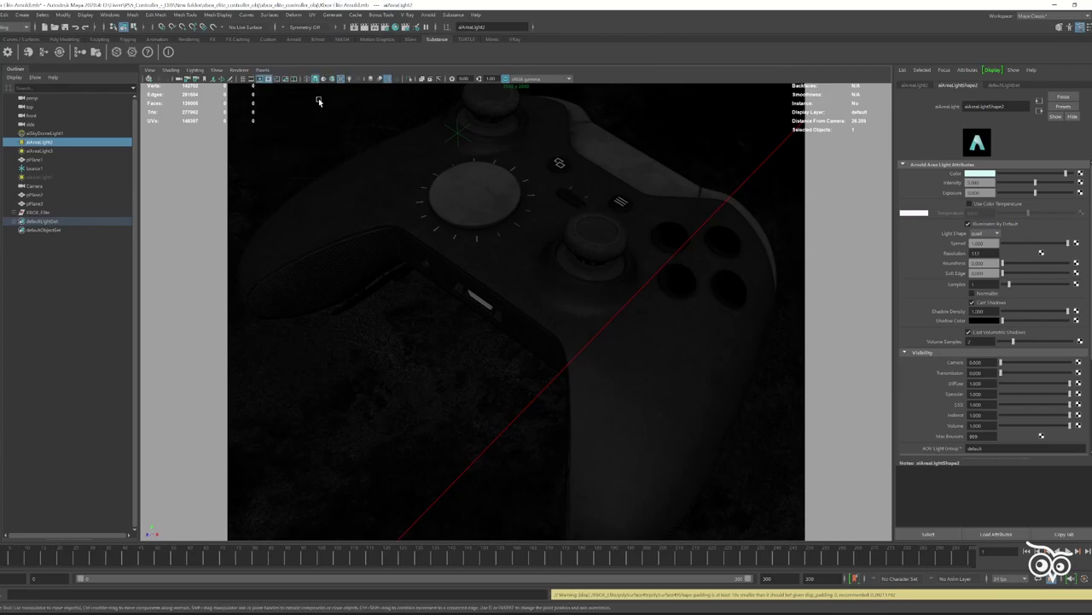
left_click(262, 69)
left_click(361, 80)
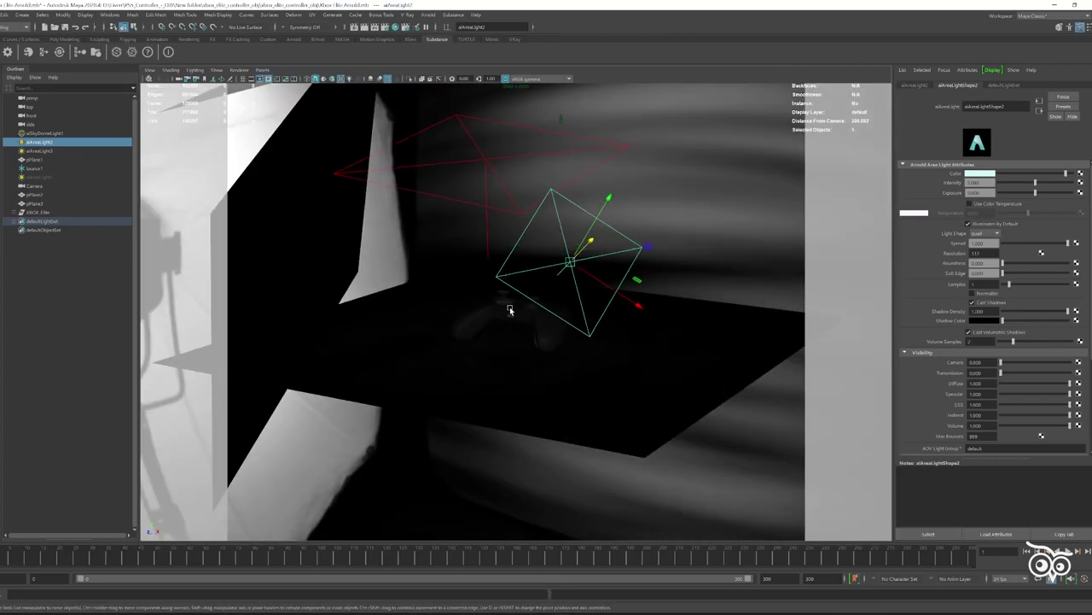
left_click(583, 358)
mouse_move(583, 358)
left_mouse_down("alt")
mouse_move(620, 373)
mouse_move(622, 339)
mouse_move(607, 319)
mouse_move(626, 352)
mouse_move(470, 205)
left_mouse_up("alt")
- Choose the HD_1080 image size preset in Render Settings and render the current frame
left_click(387, 29)
left_click(218, 332)
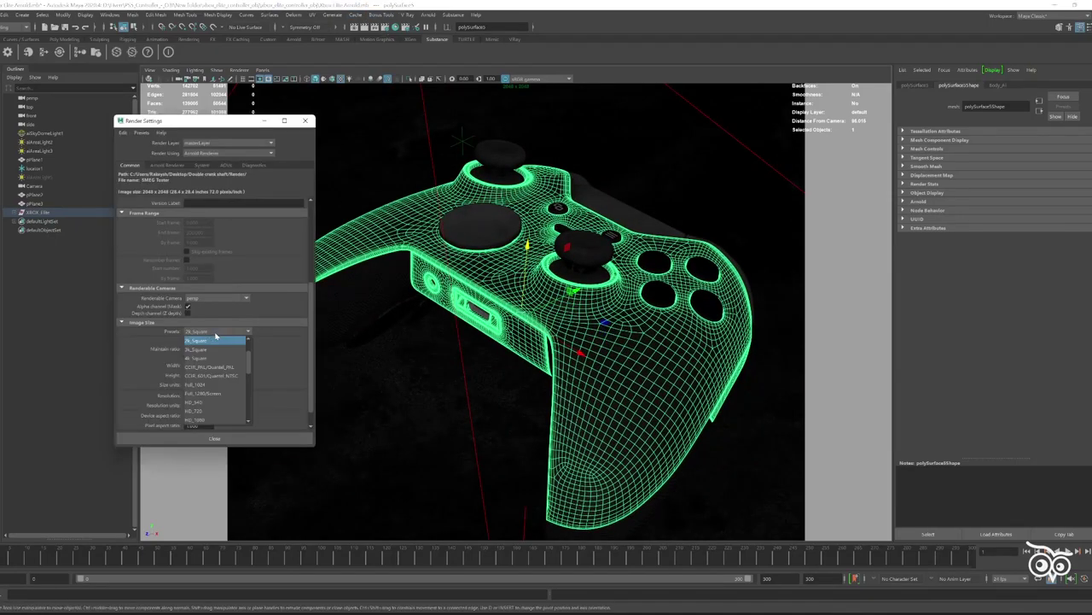
left_click(215, 394)
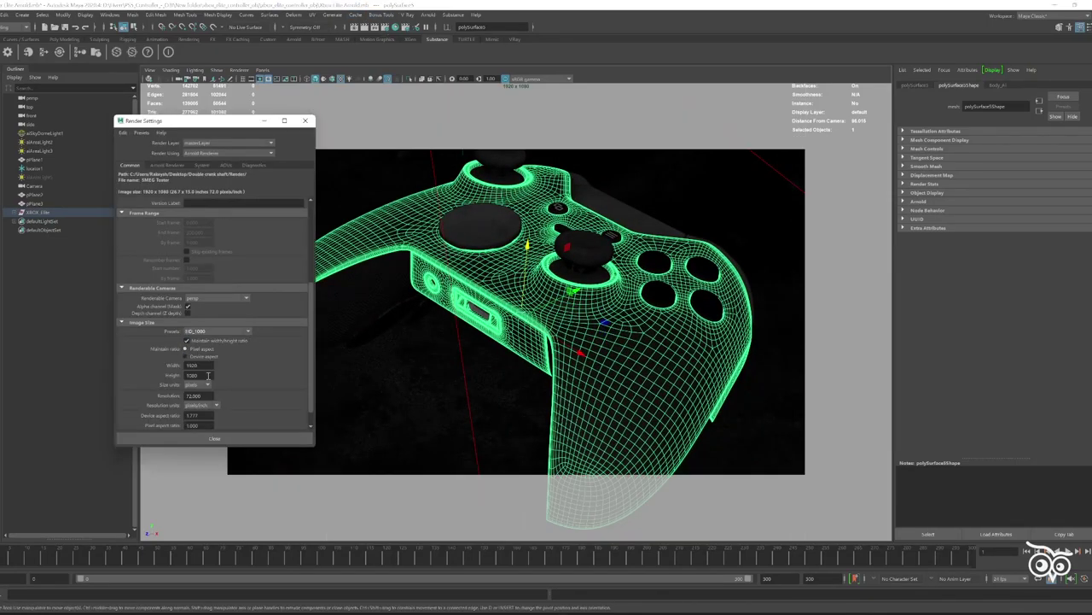
left_click(166, 164)
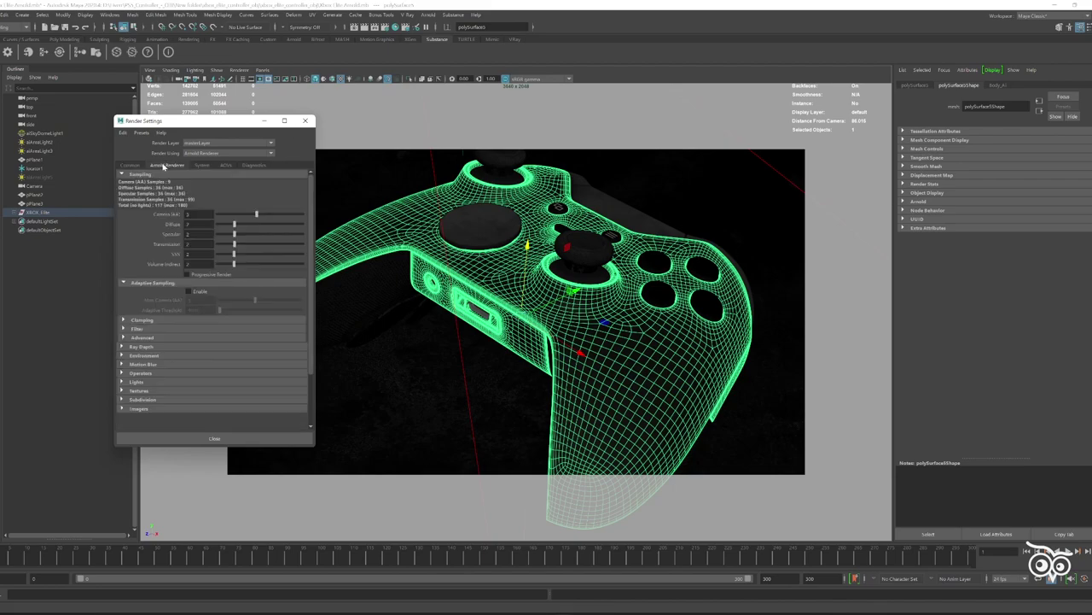
left_click(305, 120)
mouse_move(512, 324)
left_mouse_down("alt")
mouse_move(649, 358)
mouse_move(693, 355)
left_mouse_up("alt")
scroll(691, 366, "up", 3)
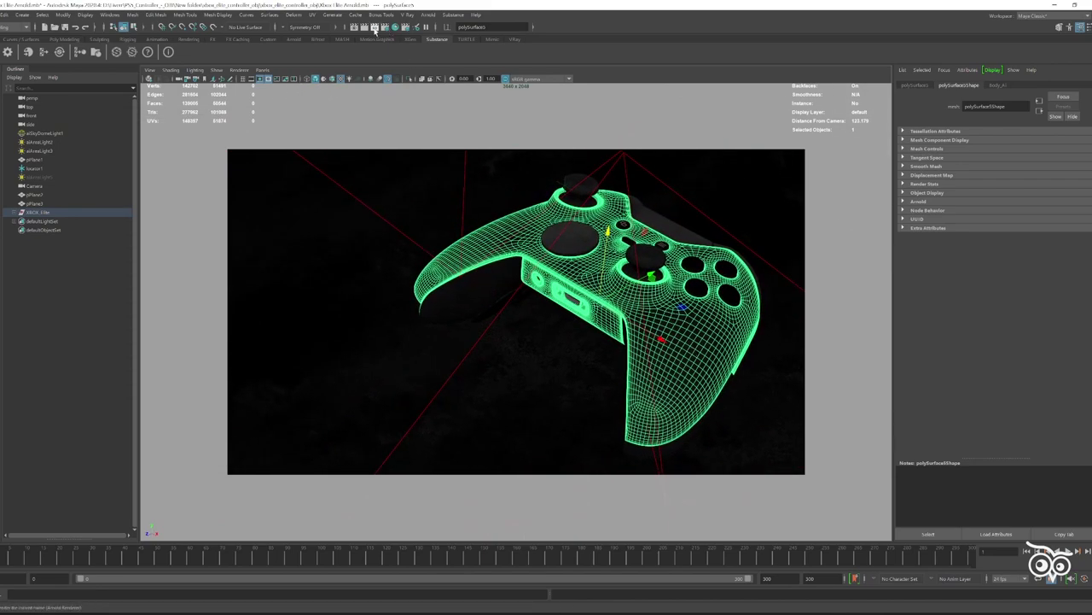
left_click(374, 28)
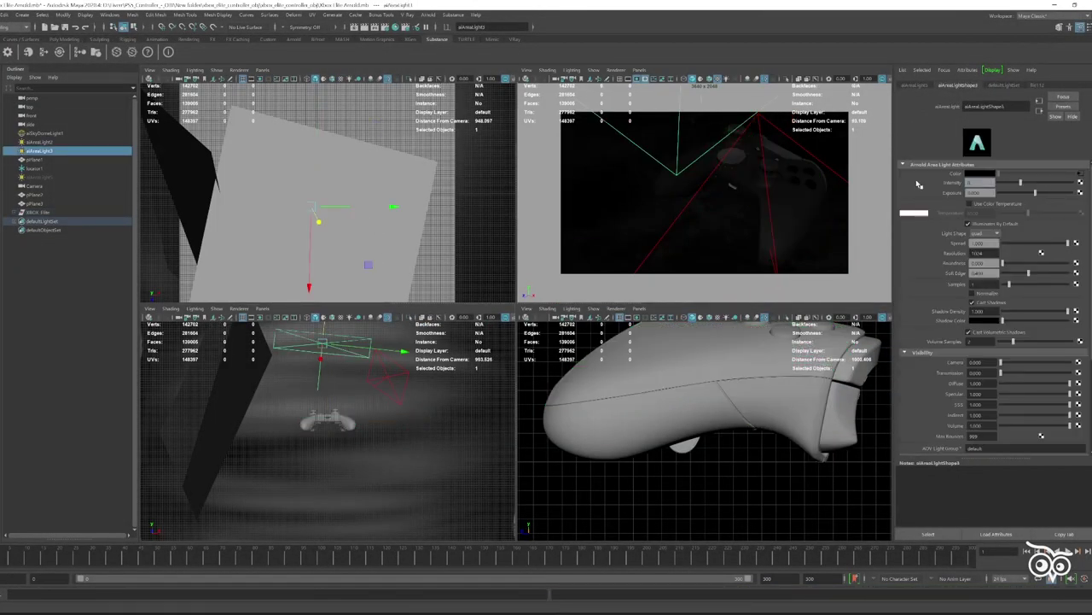
- Maximize the camera panel and zoom out to review the finished controller render
key("space")
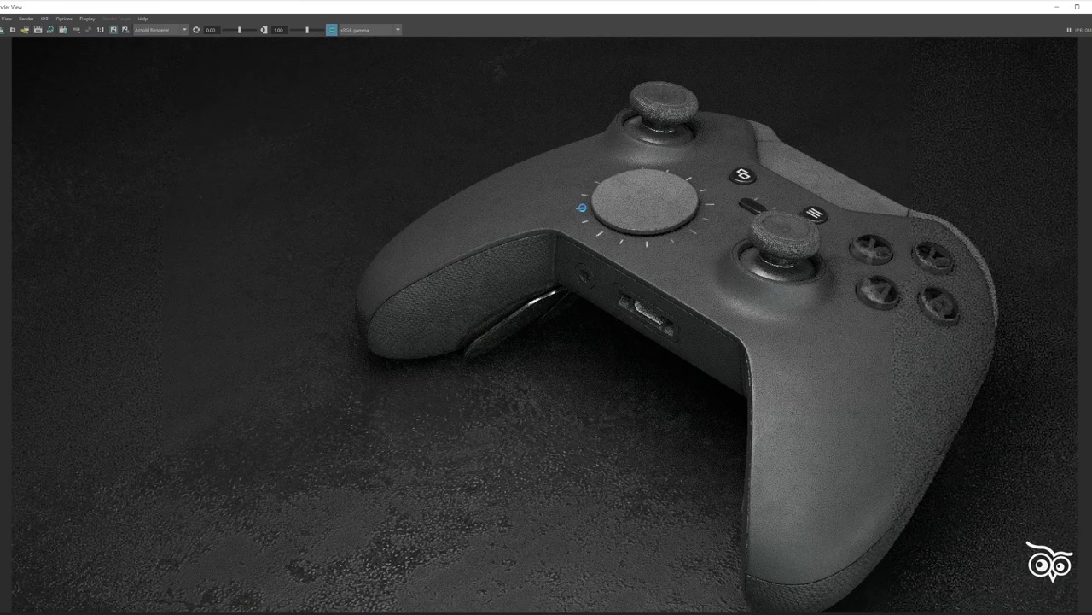
scroll(585, 224, "down", 1)
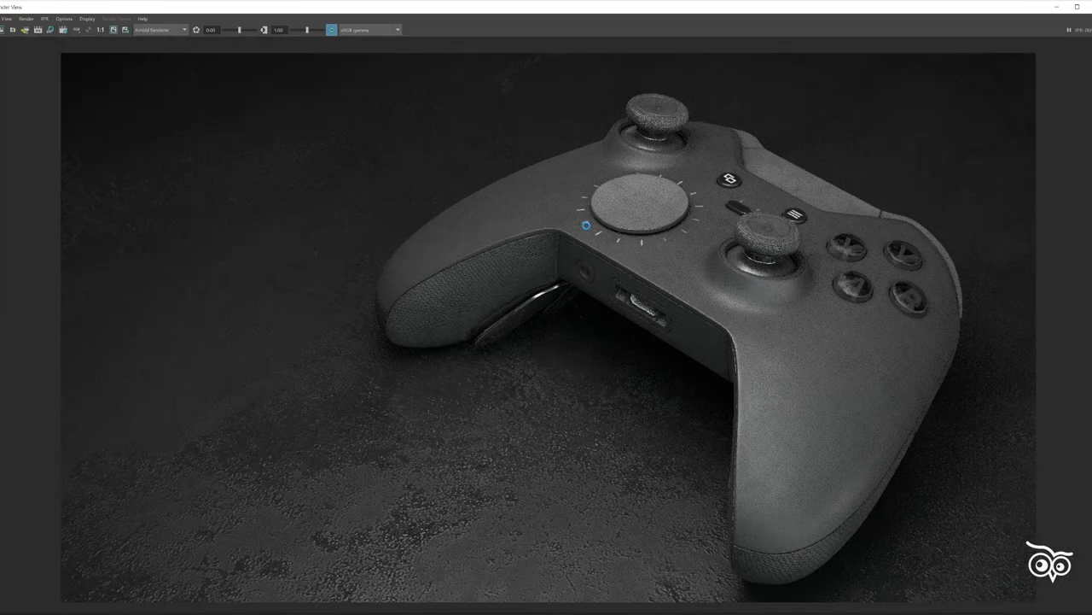
scroll(587, 236, "down", 1)
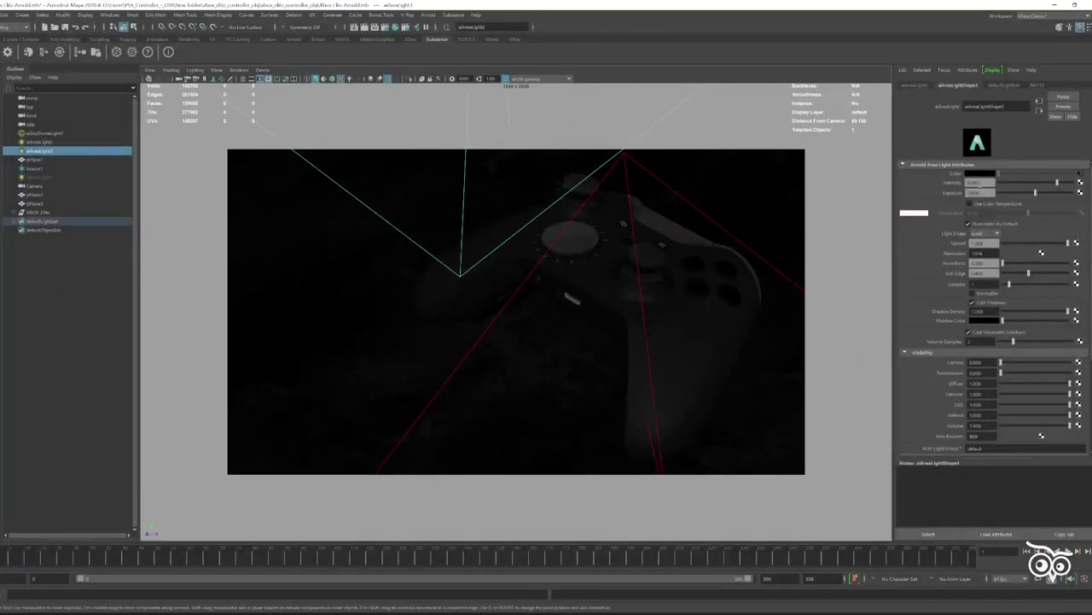
- Select aiSkyDomeLight1 and the scene camera, then look through the camera
left_click(85, 134)
key("space")
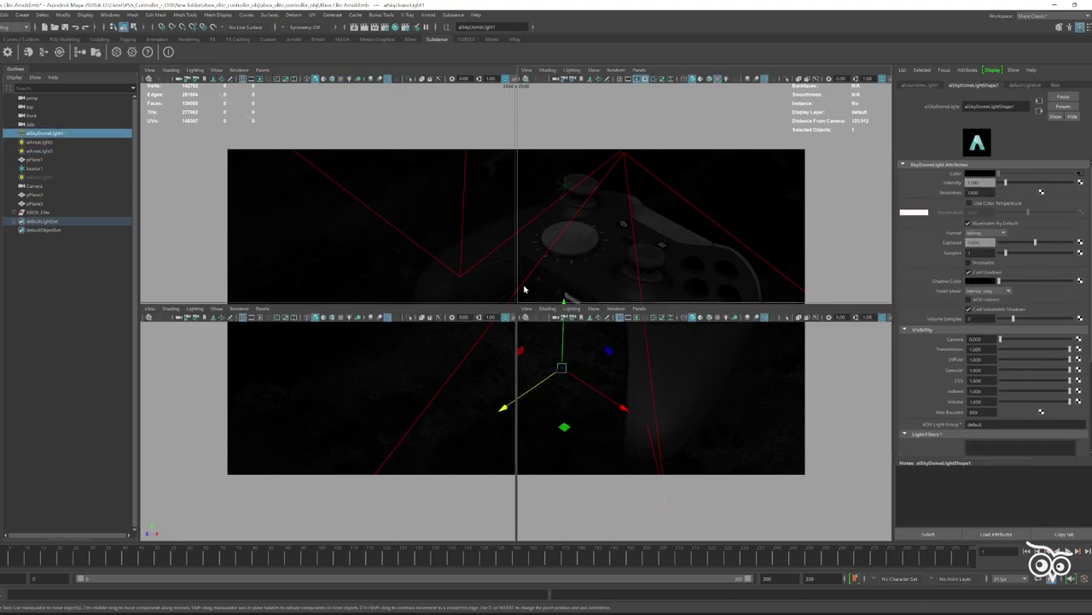
key("space")
left_click(34, 186)
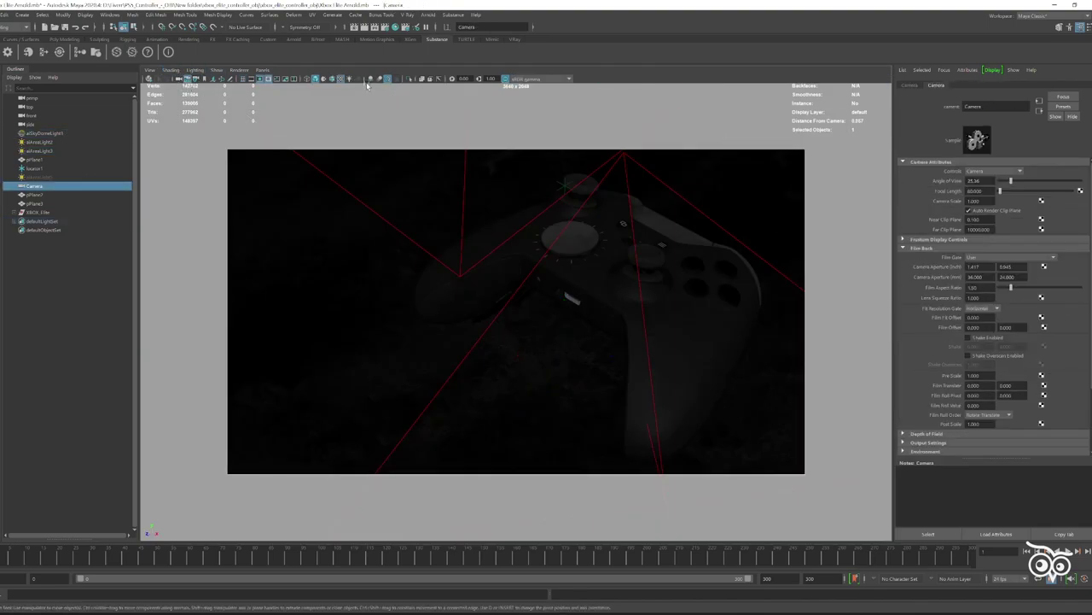
left_click(262, 69)
left_click(363, 89)
mouse_move(513, 268)
left_mouse_down("alt")
mouse_move(537, 275)
mouse_move(419, 317)
mouse_move(500, 305)
mouse_move(500, 316)
left_mouse_up("alt")
- Hide pPlane2 with Ctrl+H and re-render the controller from the camera view
left_click(422, 314)
key("ctrl+h")
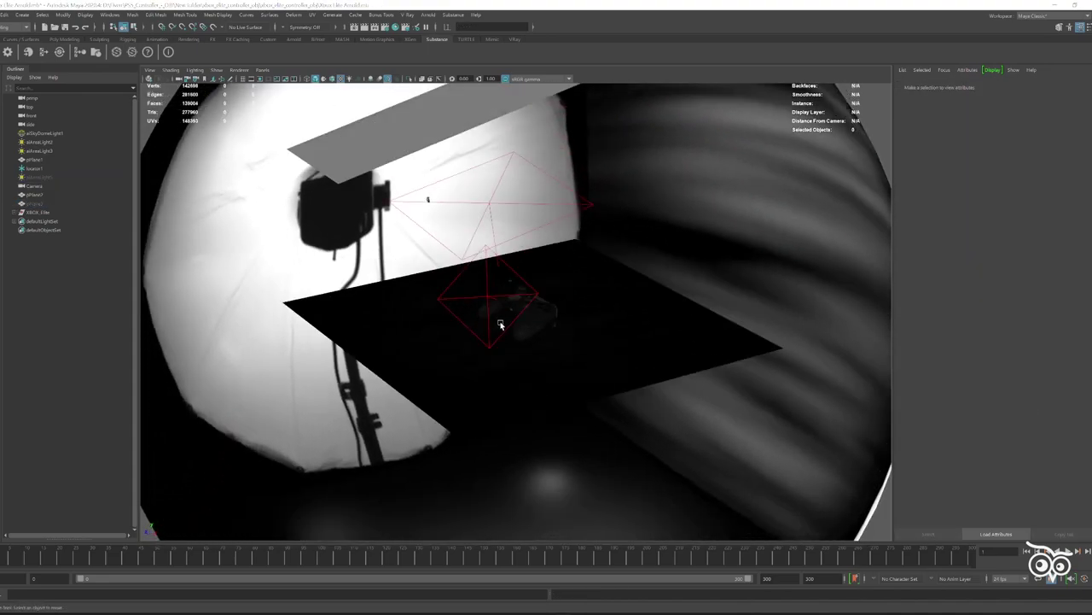
key("space")
key("space")
left_click(262, 69)
left_click(366, 88)
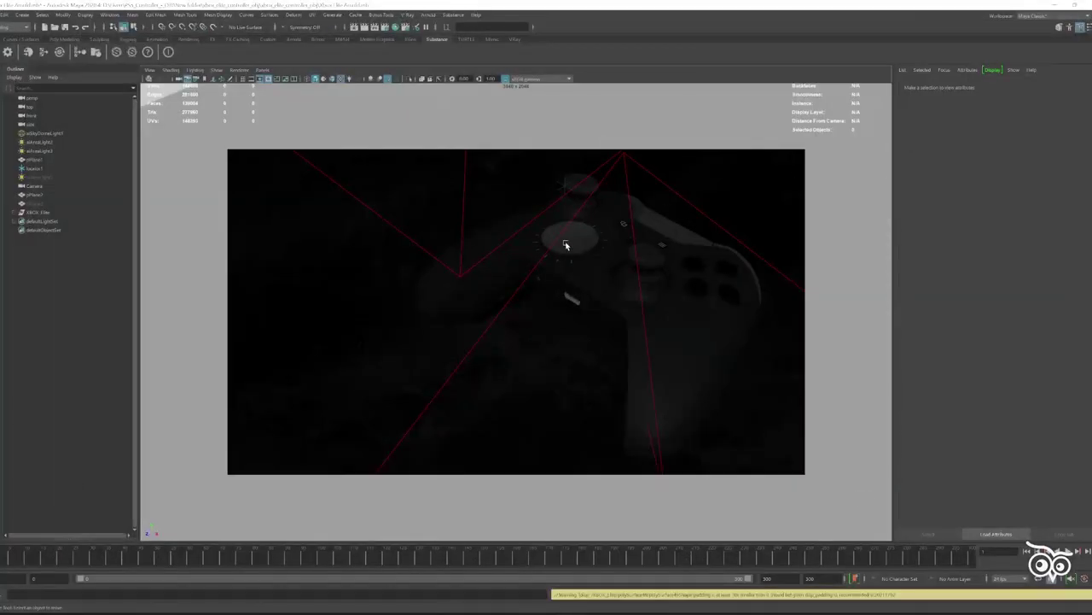
- Close the render view and switch the viewport to the perspective camera
key("space")
key("space")
left_click(262, 69)
left_click(281, 86)
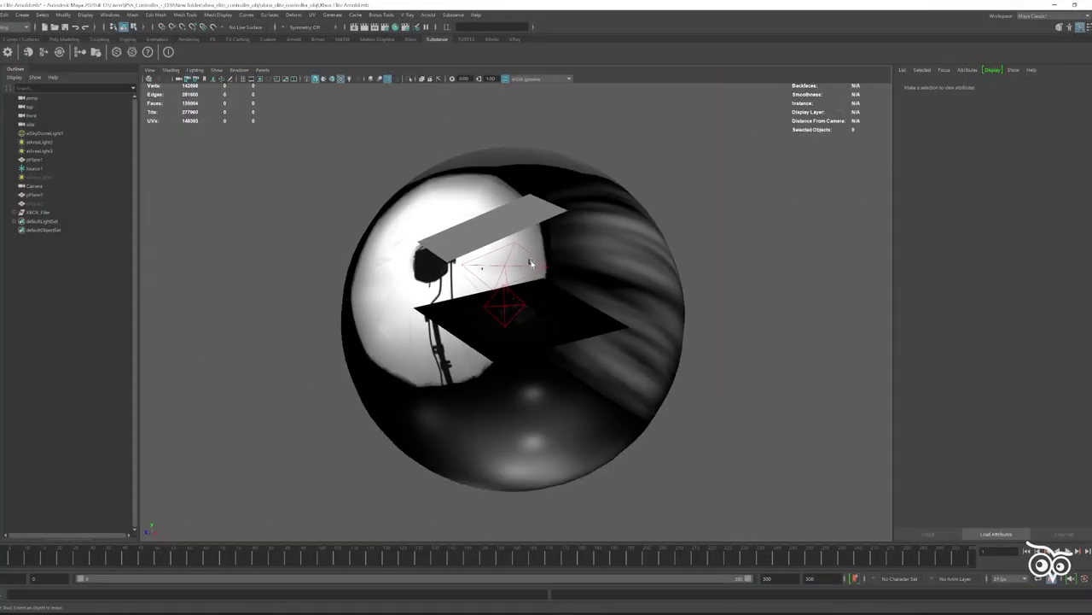
scroll(527, 252, "up", 5)
- Duplicate an area light as aiAreaLight6, then move, angle and raise it beside the controller
left_click(526, 252)
key("ctrl+d")
mouse_move(583, 295)
left_mouse_down()
mouse_move(407, 236)
mouse_move(367, 149)
mouse_move(683, 307)
mouse_move(587, 395)
mouse_move(590, 456)
mouse_move(653, 314)
mouse_move(646, 361)
left_mouse_up()
key("e")
key("e")
key("e")
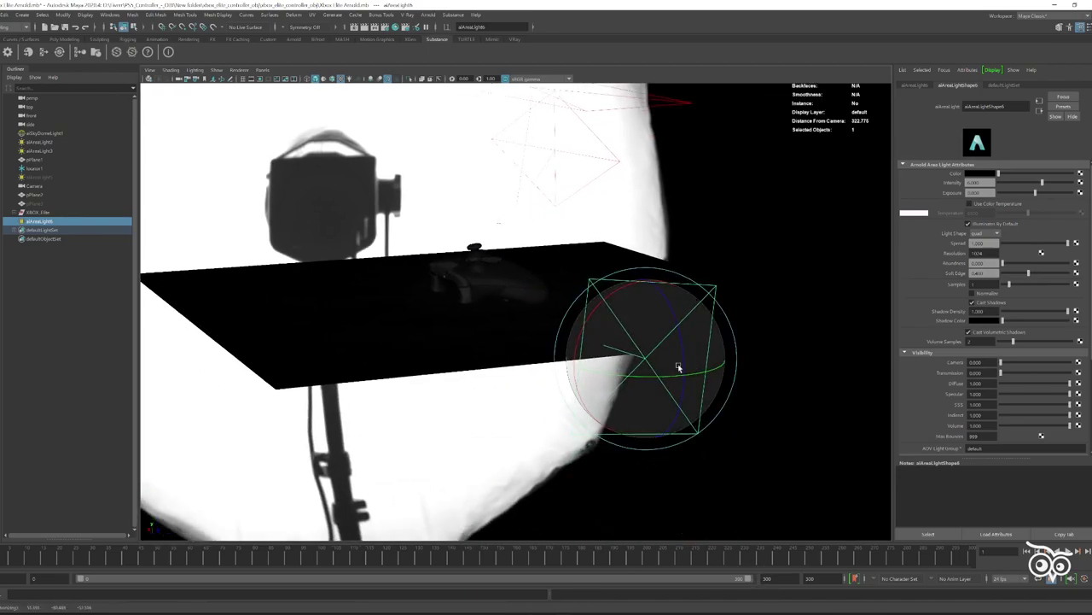
key("f")
key("w")
left_click_drag(497, 284, 499, 266)
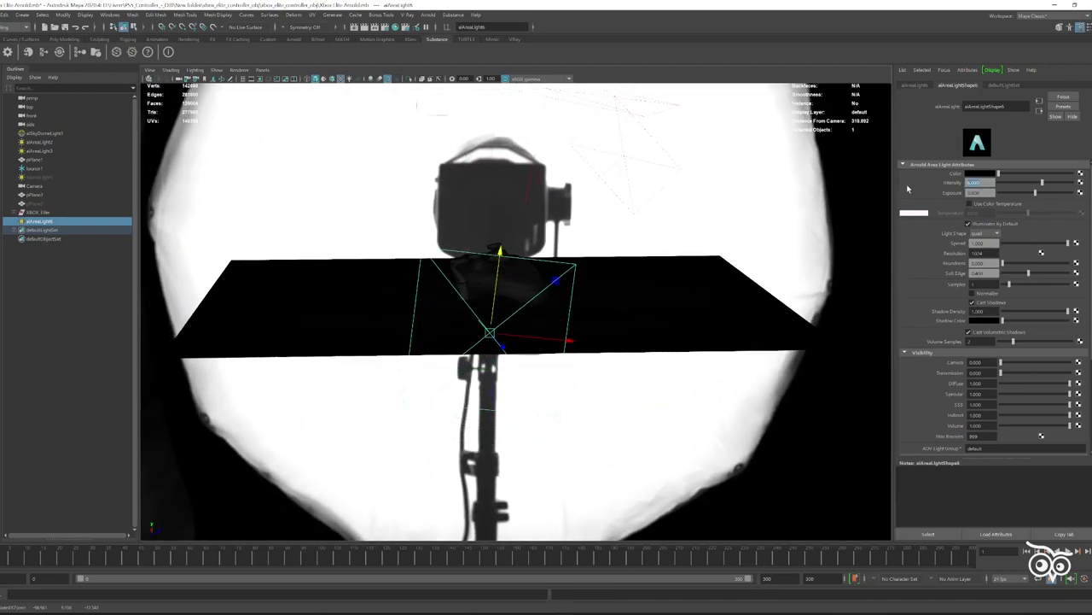
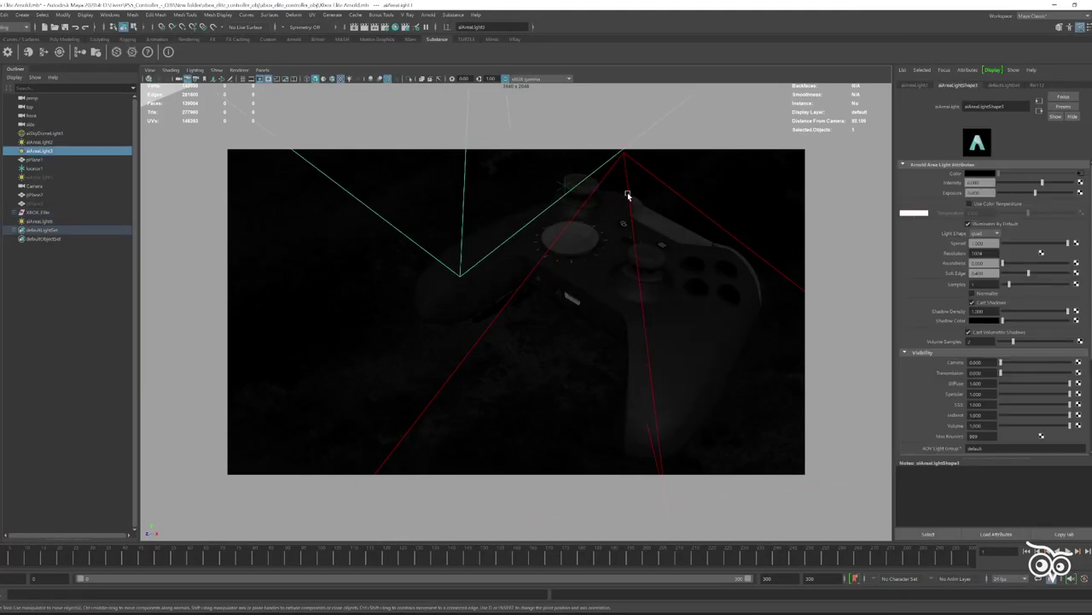
- Select the aiAreaLight2 and aiAreaLight6 area lights
left_click(627, 196)
left_click(40, 221)
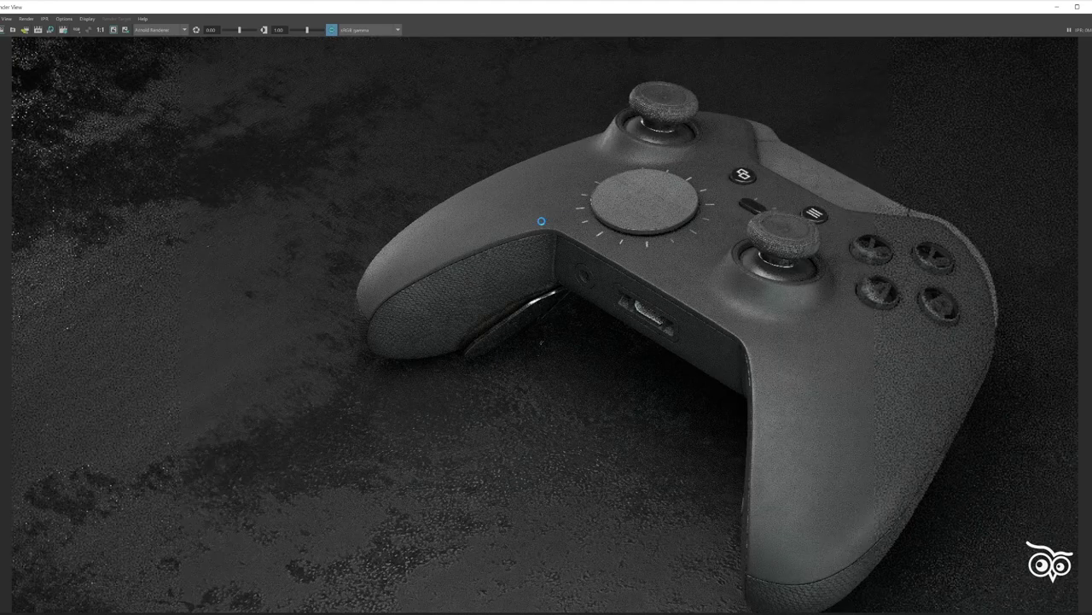
- Zoom out in the Render View to inspect the whole controller render
scroll(539, 229, "down", 1)
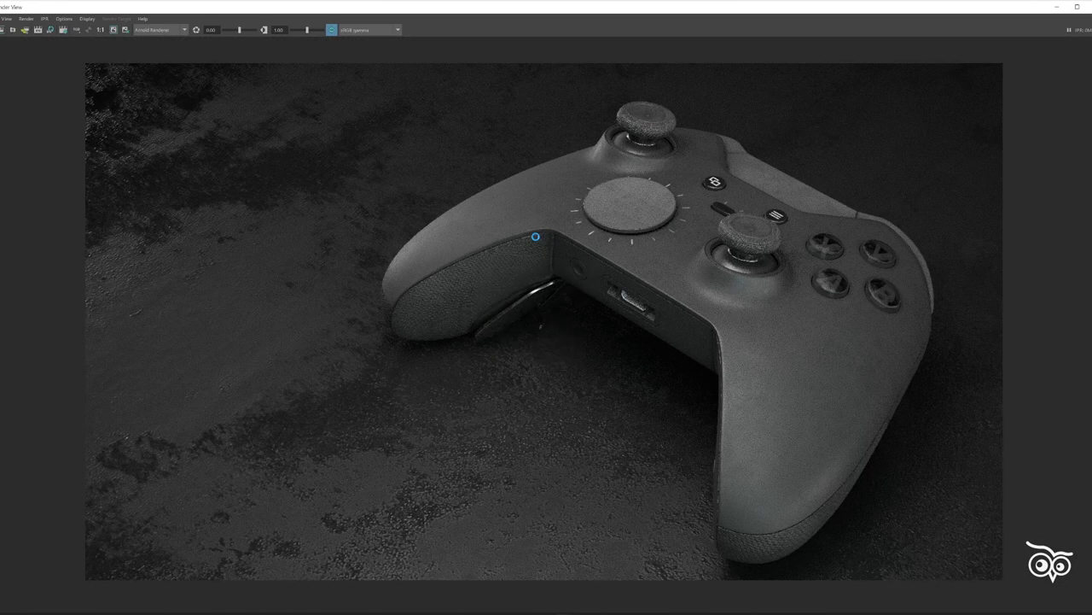
scroll(535, 236, "down", 1)
scroll(535, 236, "down", 1)
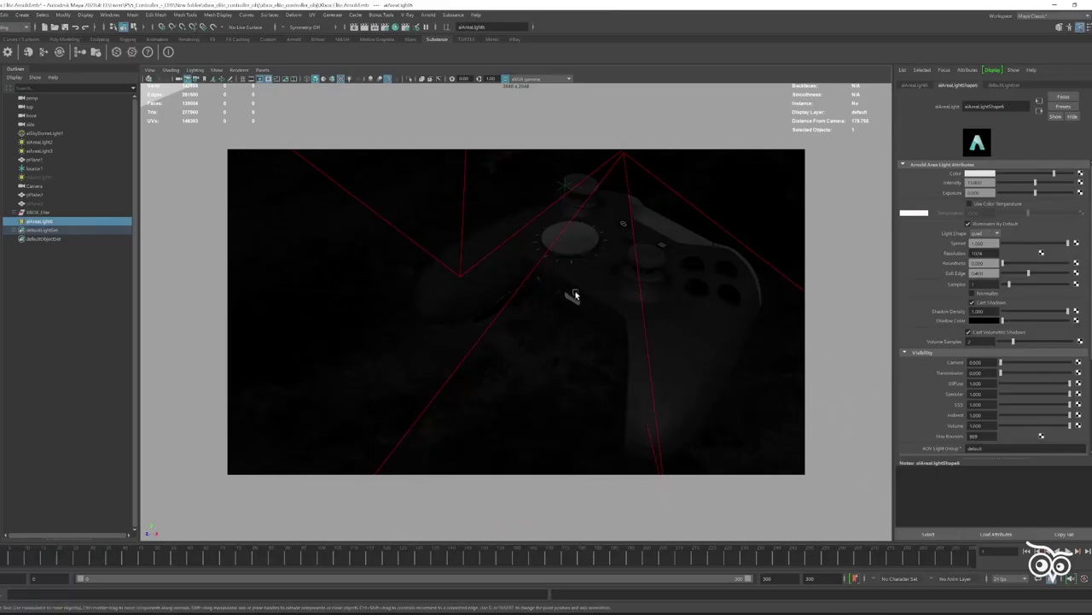
- Move aiAreaLight6 to the right in the side view, select aiAreaLight2, and re-render the controller
left_click(570, 299)
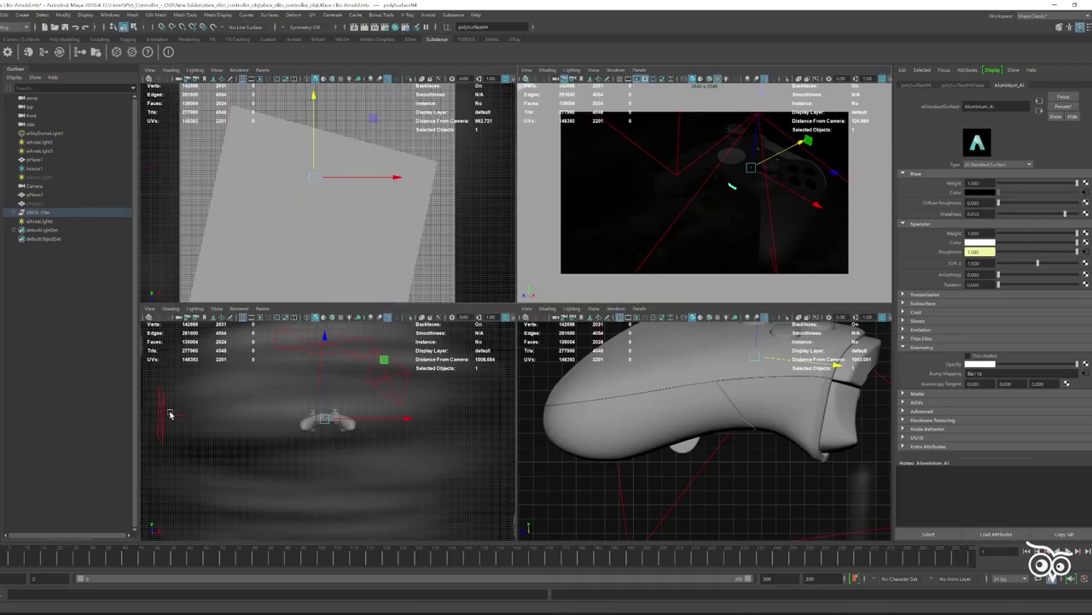
left_click(169, 414)
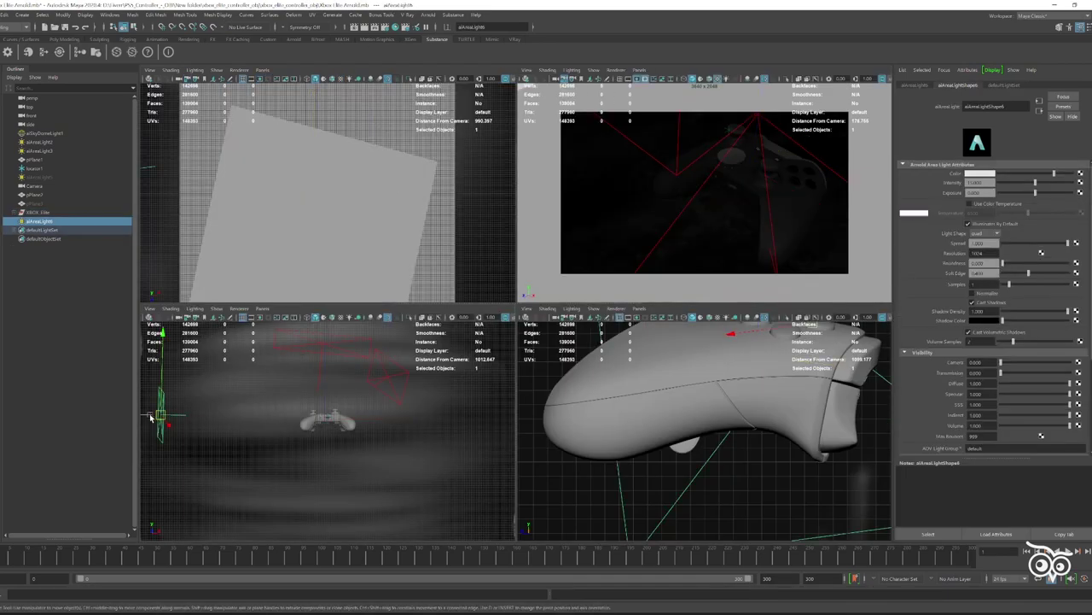
mouse_move(159, 416)
left_mouse_down()
mouse_move(205, 418)
mouse_move(187, 415)
left_mouse_up()
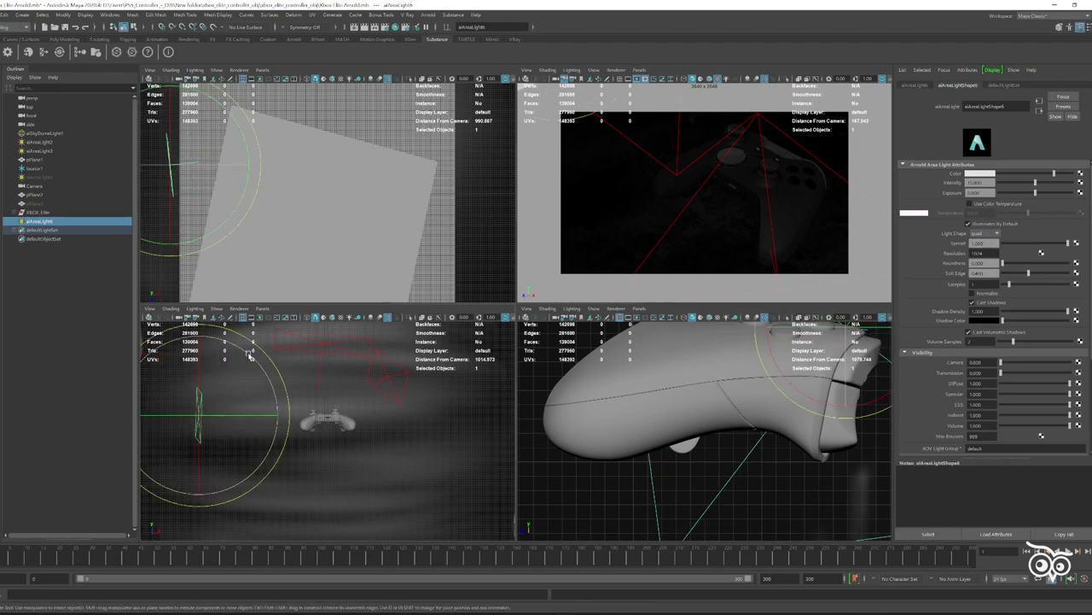
left_click(730, 134)
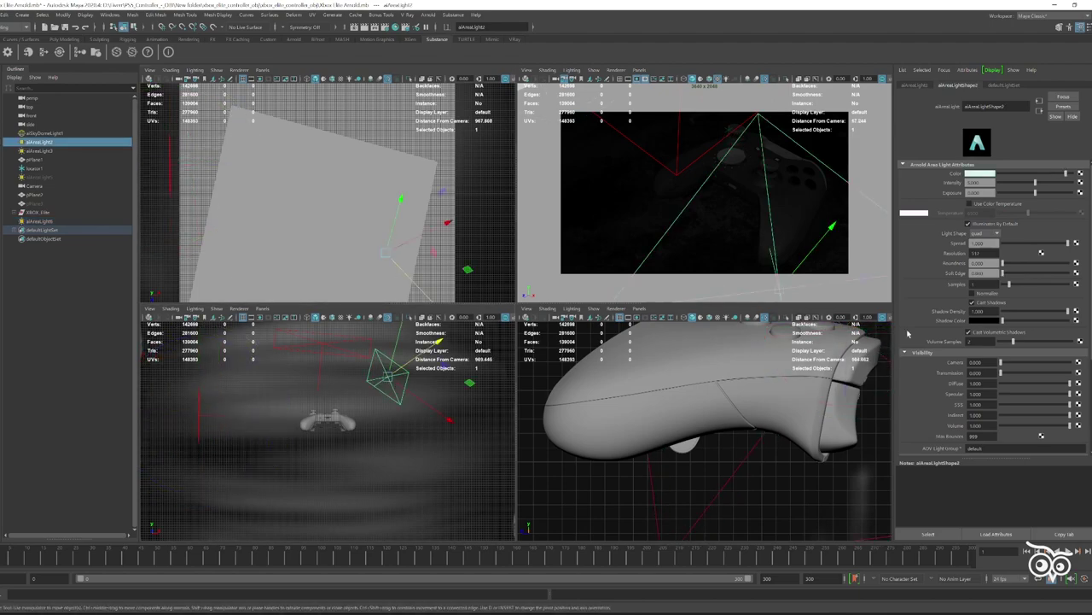
left_click(370, 26)
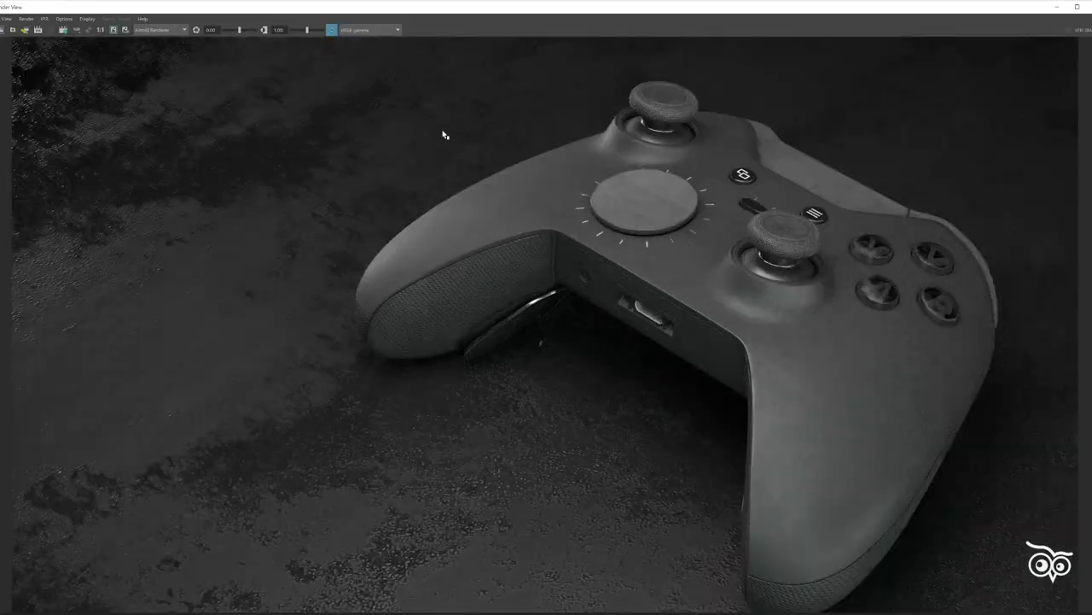